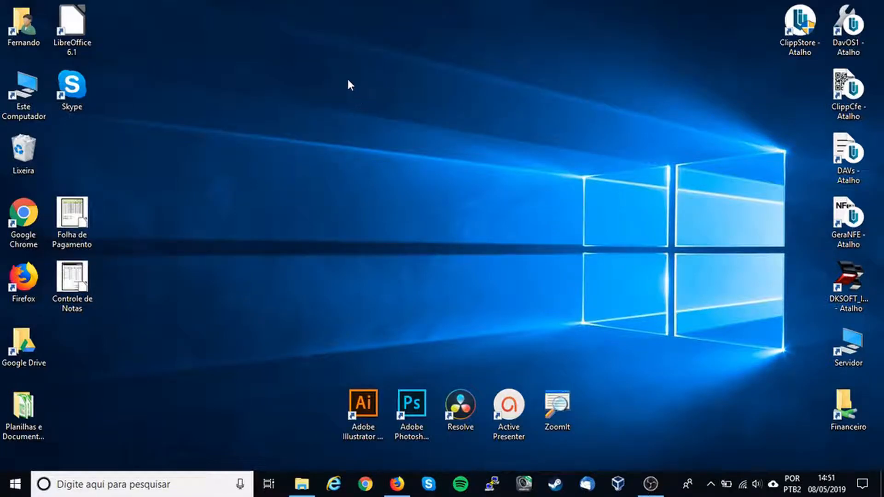
# Step: Launch LibreOffice 6.1 from the desktop, create a blank Calc spreadsheet, and close it
pyautogui.click(72, 27)
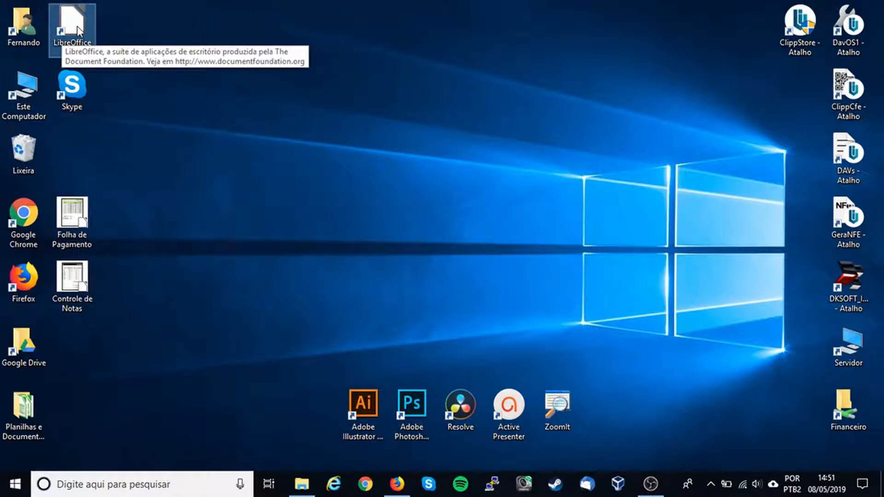
pyautogui.click(229, 34)
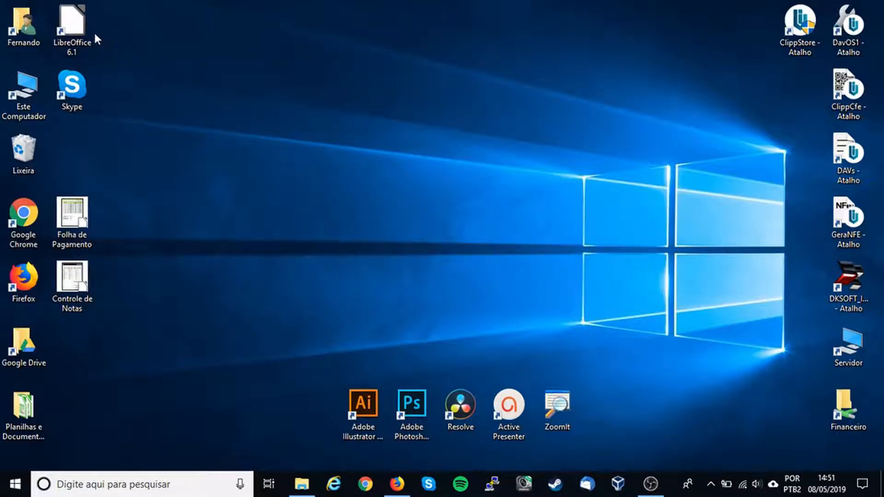
pyautogui.doubleClick(70, 30)
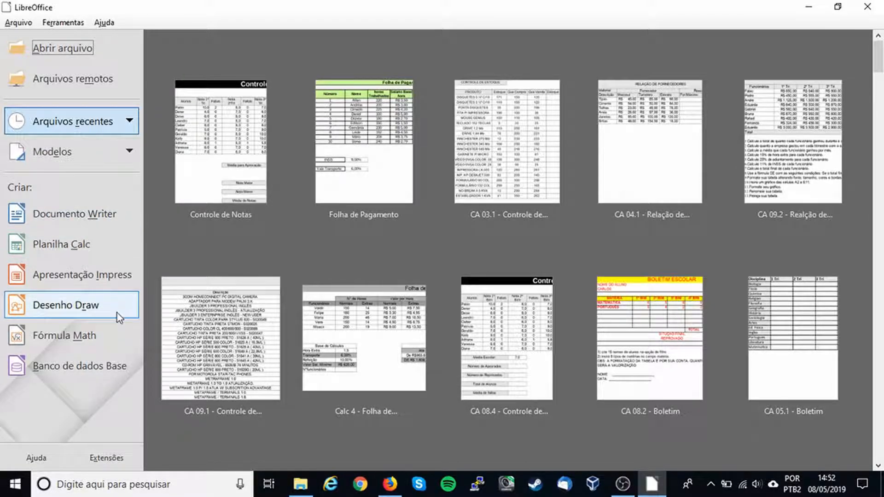
pyautogui.click(91, 248)
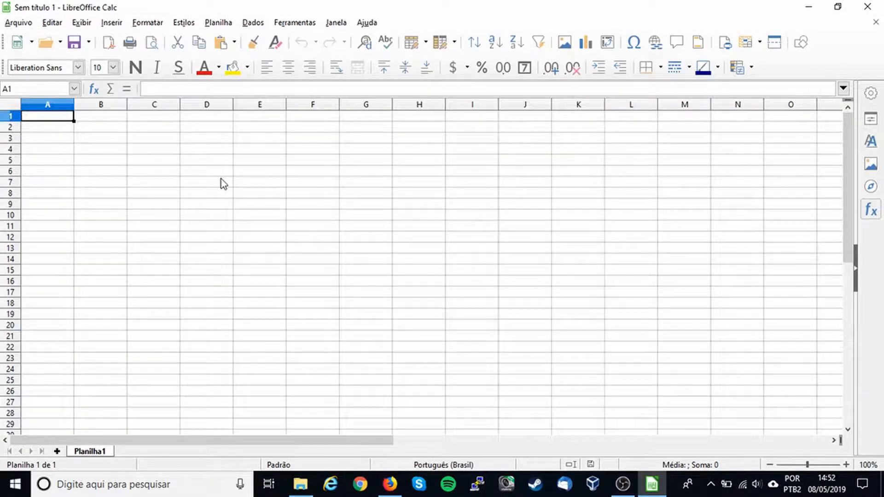
pyautogui.click(867, 6)
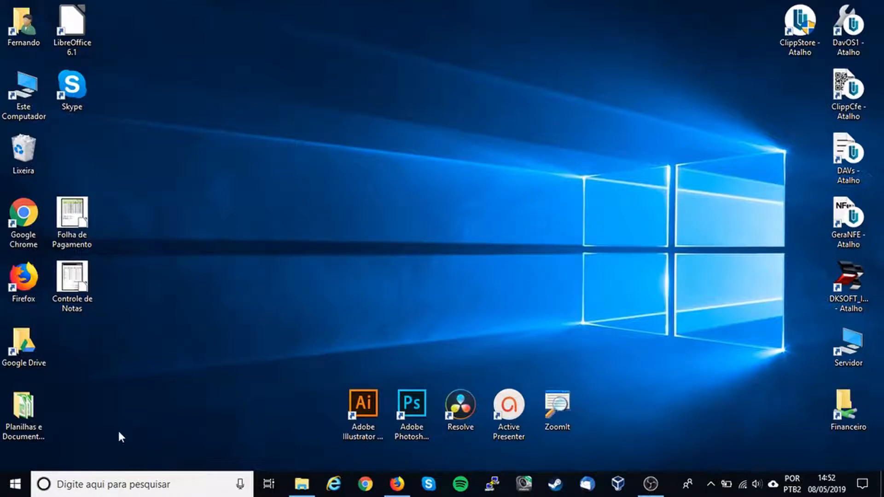
# Step: Launch LibreOffice Calc from the LibreOffice 6.1 group of installed programs, and close the blank spreadsheet
pyautogui.press('super')
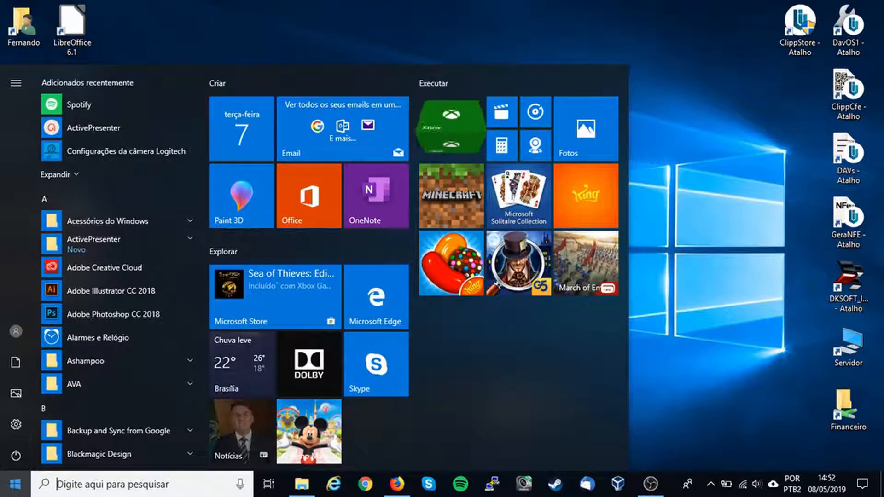
pyautogui.click(18, 494)
pyautogui.click(17, 491)
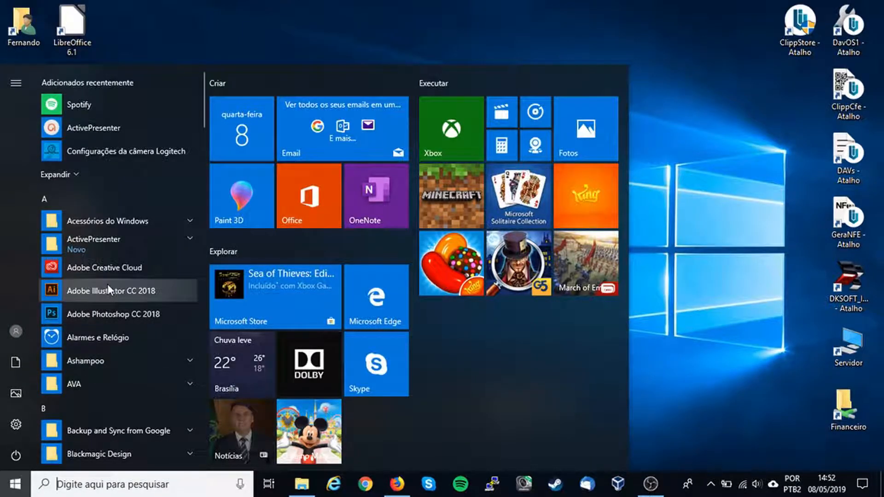
pyautogui.scroll(-15, 107, 283)
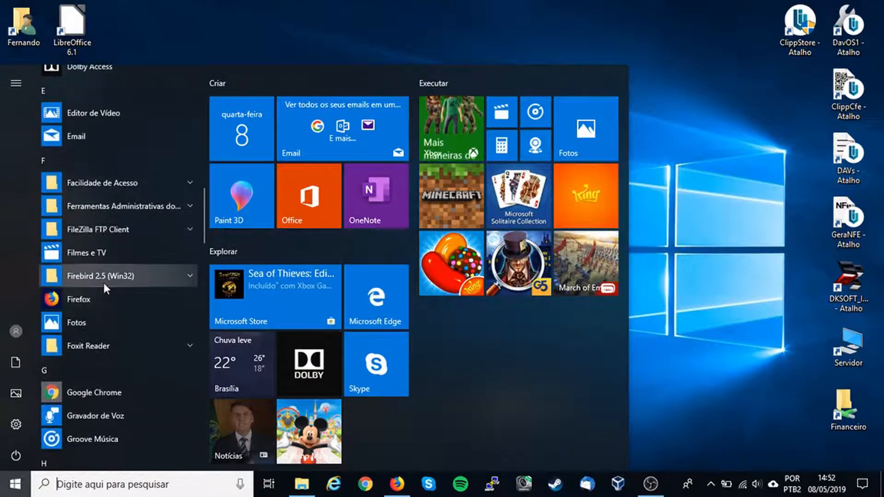
pyautogui.scroll(-3, 101, 283)
pyautogui.scroll(-6, 100, 283)
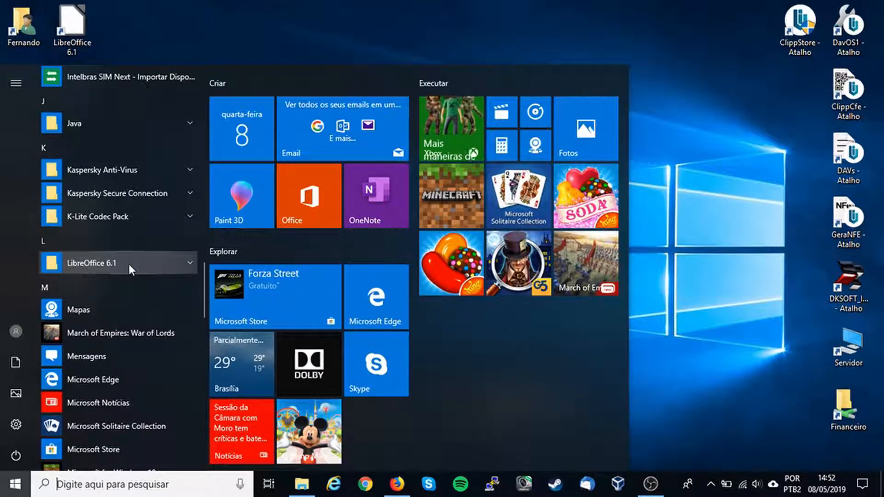
pyautogui.click(129, 263)
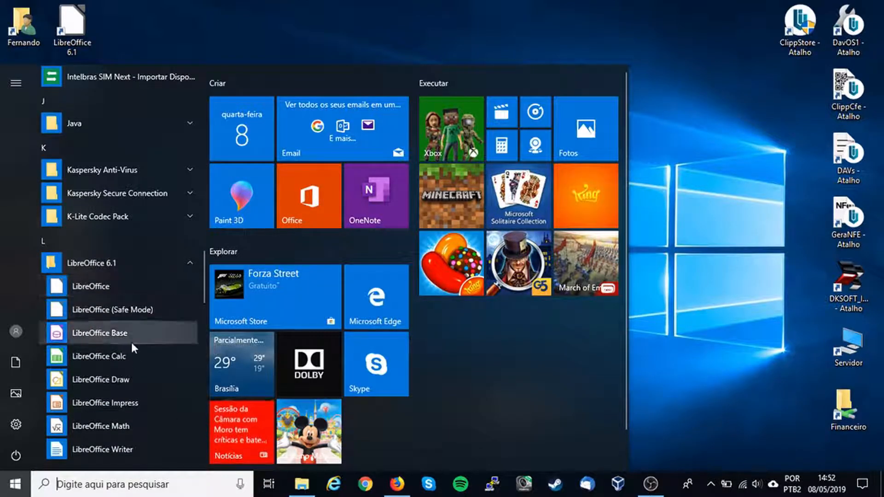
pyautogui.click(109, 359)
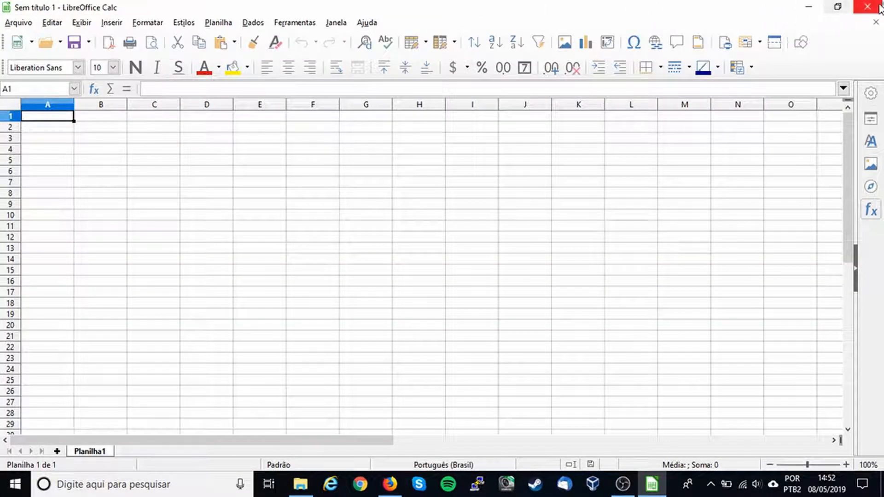
pyautogui.click(879, 8)
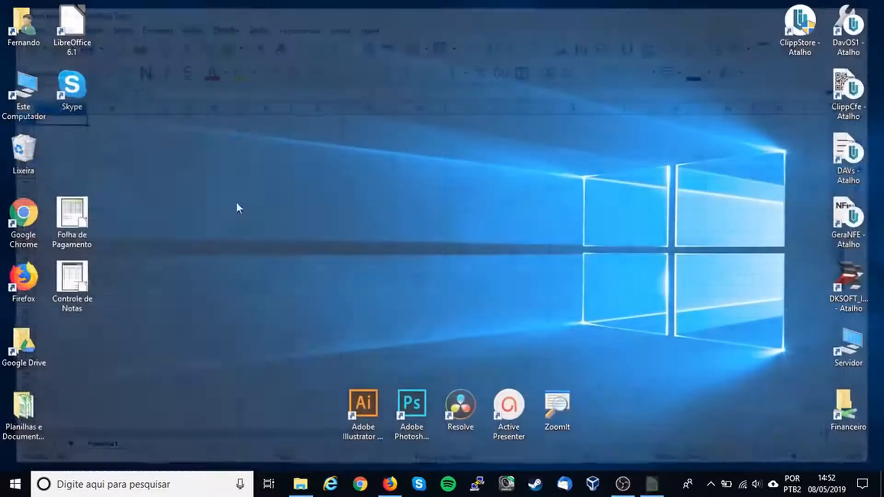
# Step: Search Windows for "calc" and dismiss the search without launching anything
pyautogui.click(127, 483)
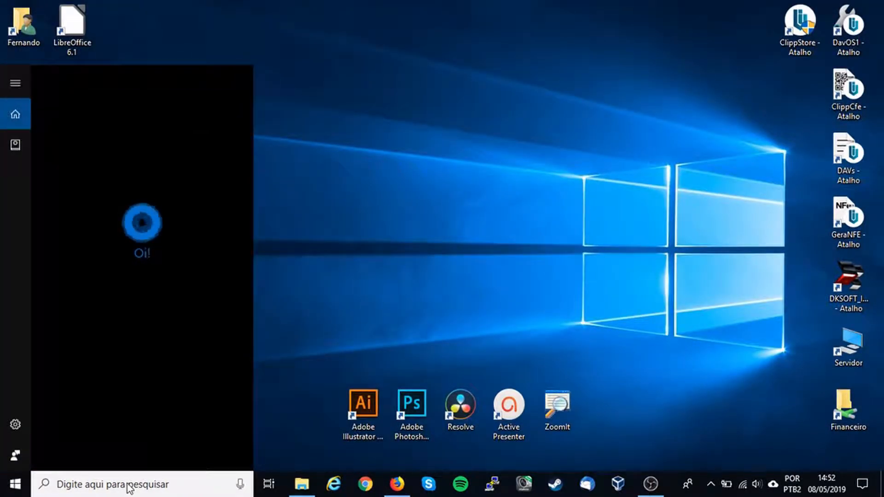
pyautogui.write('calc')
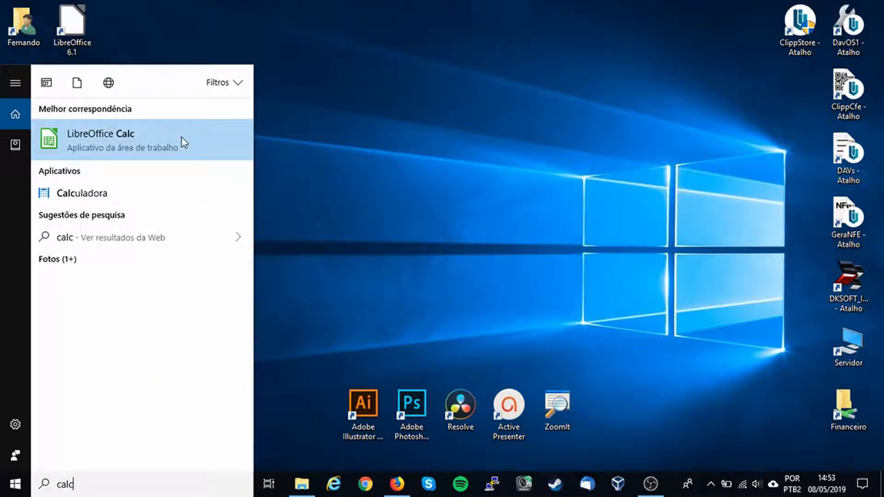
pyautogui.click(423, 155)
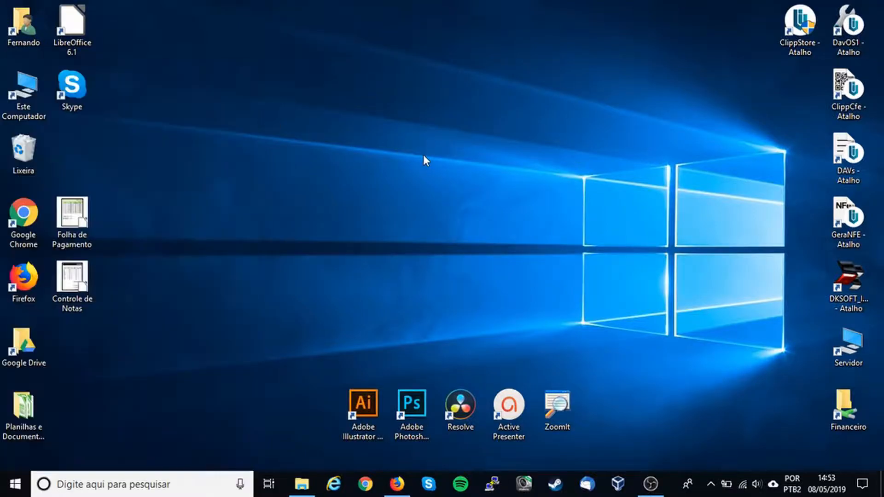
# Step: Look through the alphabetical list of installed programs for spreadsheet applications
pyautogui.click(15, 484)
pyautogui.scroll(-15, 93, 249)
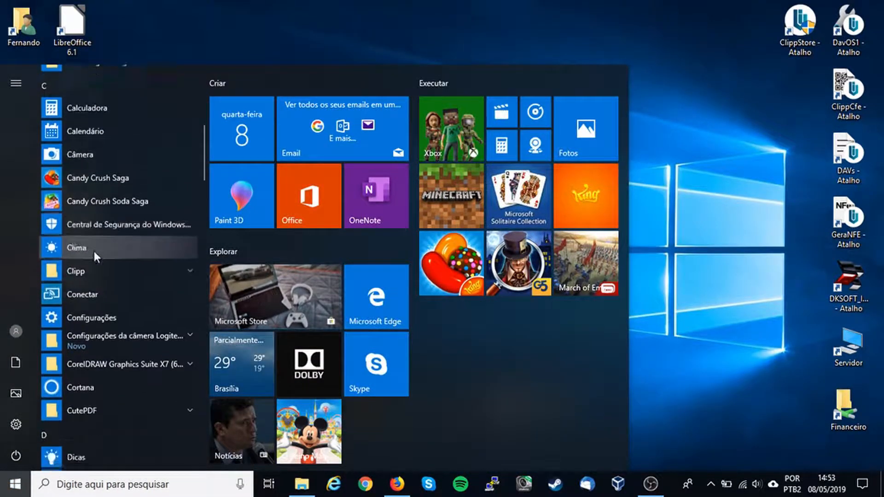
pyautogui.scroll(-10, 97, 252)
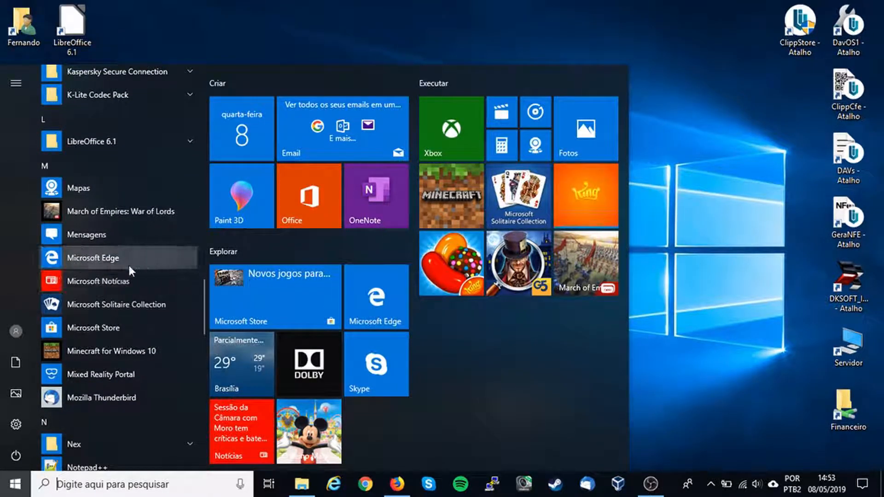
pyautogui.scroll(8, 92, 304)
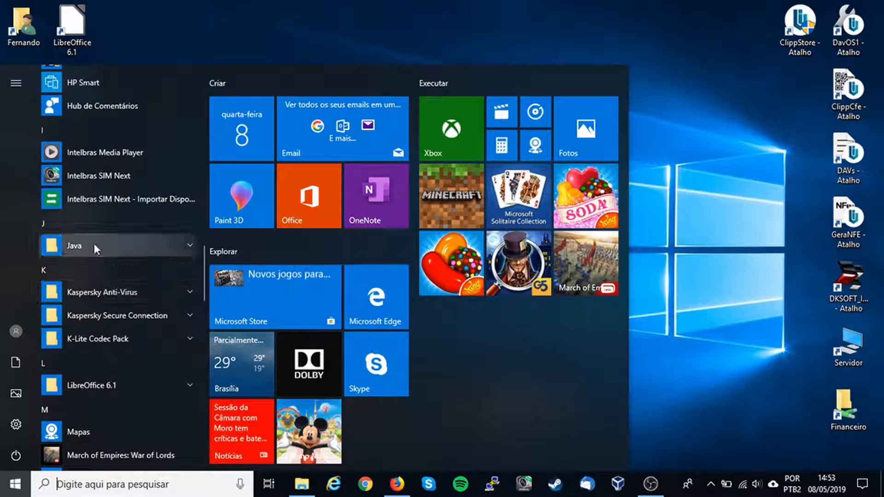
pyautogui.scroll(6, 112, 288)
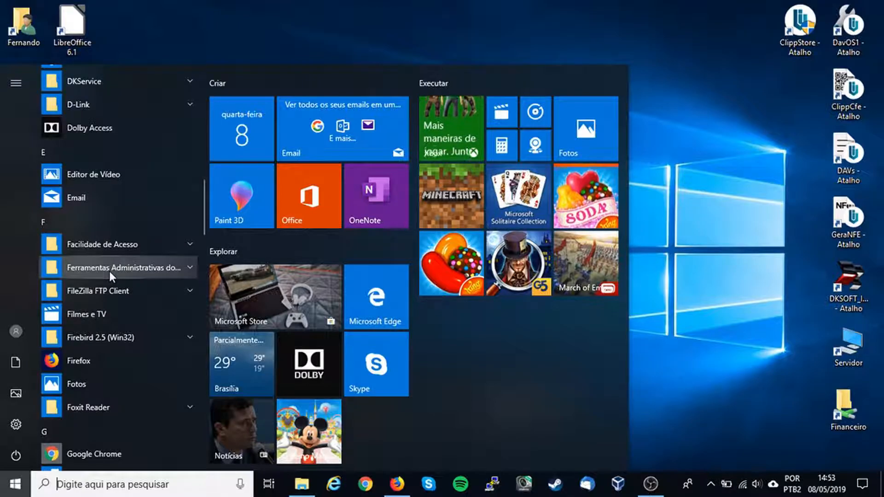
pyautogui.scroll(1, 106, 270)
pyautogui.scroll(1, 102, 272)
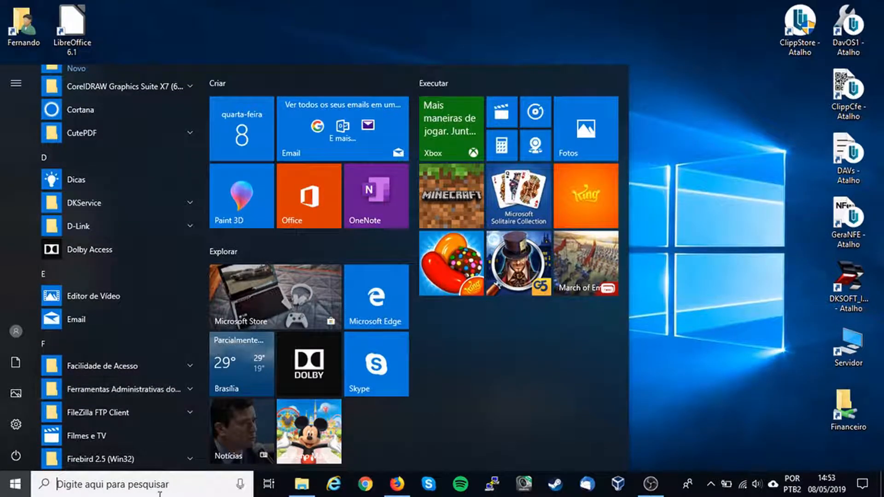
# Step: Search Windows for "excel" and dismiss the search
pyautogui.click(140, 484)
pyautogui.write('e')
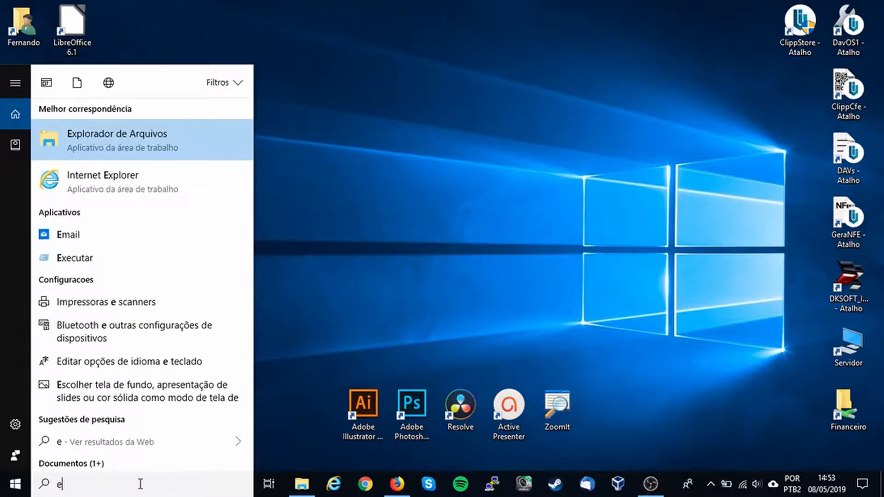
pyautogui.write('xcel')
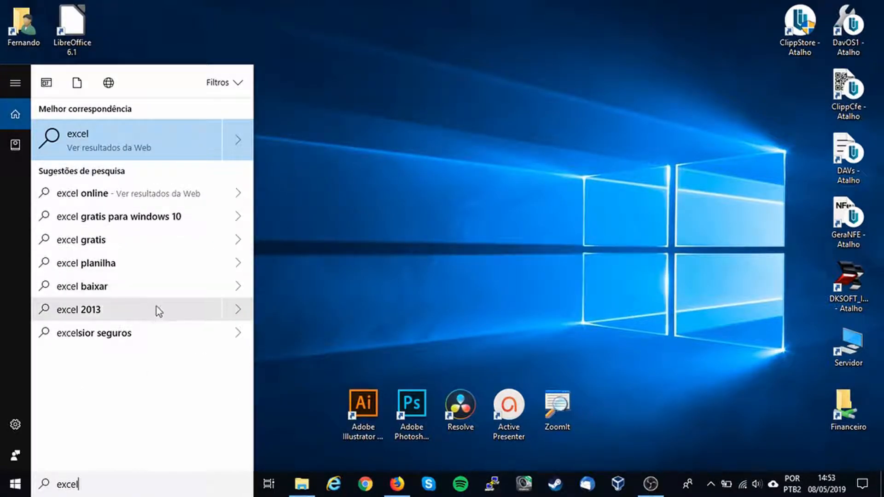
pyautogui.click(464, 211)
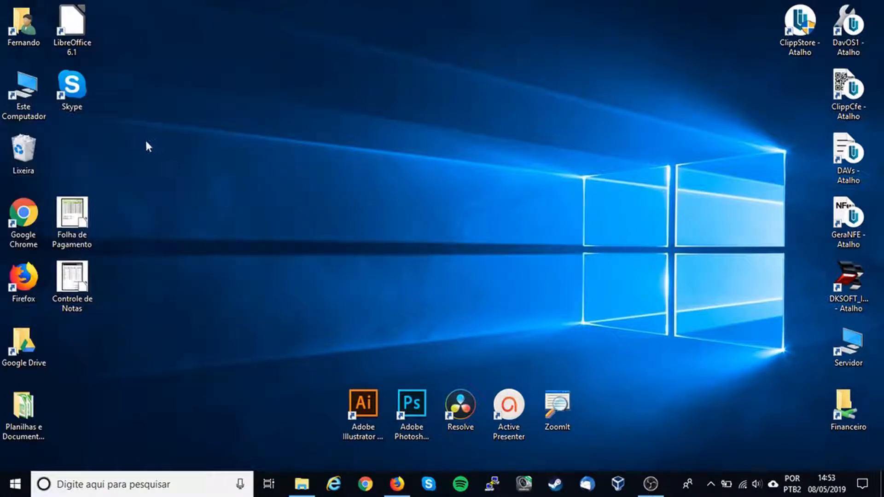
# Step: Search Windows for "calc" and launch LibreOffice Calc with a blank spreadsheet
pyautogui.click(120, 483)
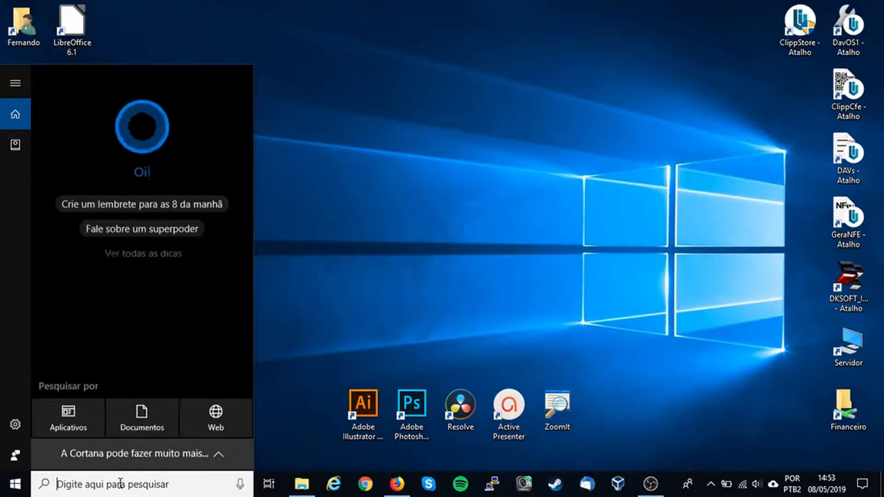
pyautogui.write('e')
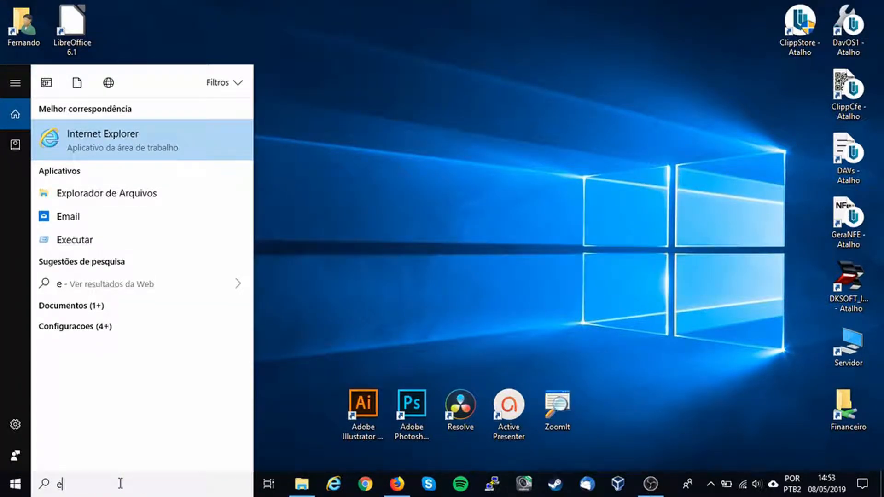
pyautogui.press('BackSpace')
pyautogui.write('calc')
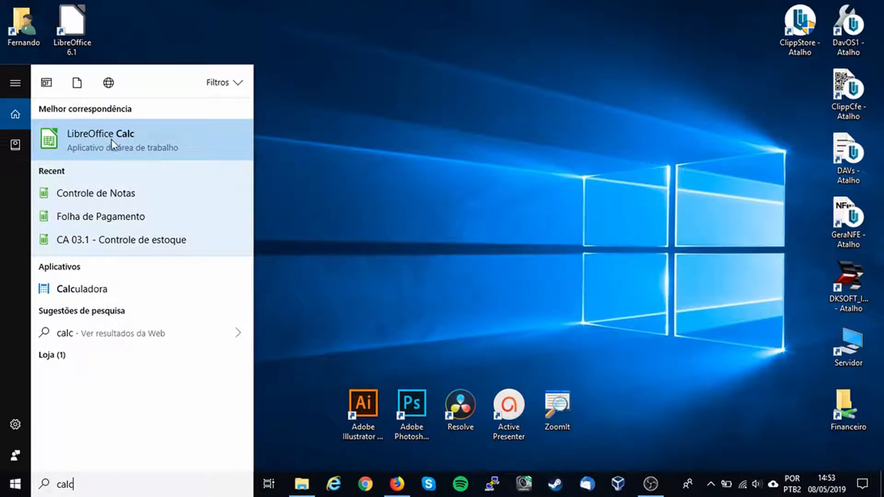
pyautogui.click(112, 140)
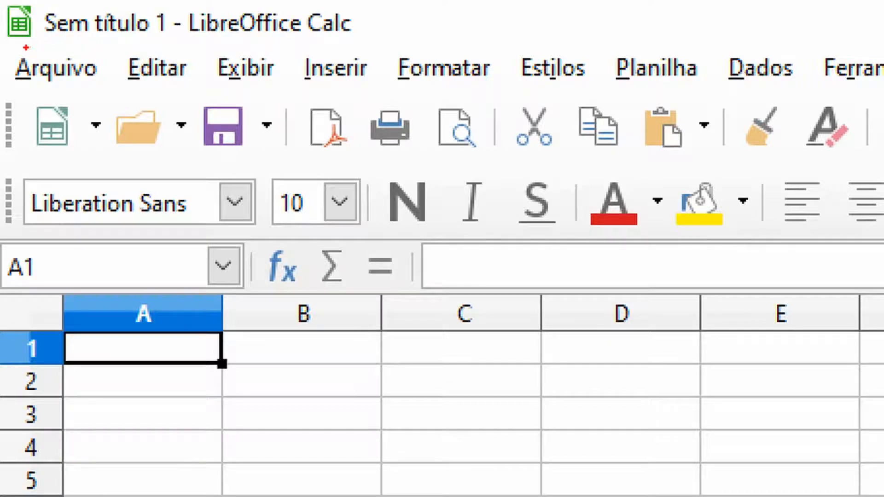
pyautogui.moveTo(26, 47); pyautogui.dragTo(399, 45)
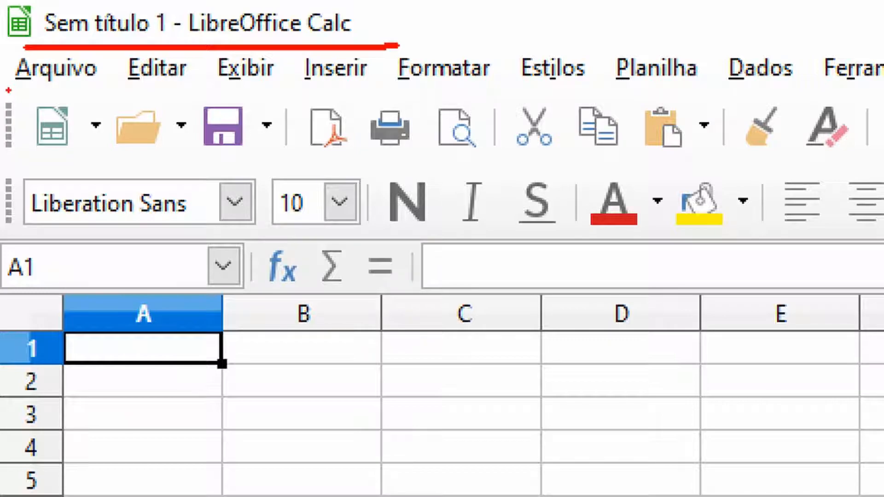
pyautogui.moveTo(8, 91)
pyautogui.mouseDown()
pyautogui.moveTo(462, 91)
pyautogui.moveTo(828, 74)
pyautogui.moveTo(882, 84)
pyautogui.mouseUp()
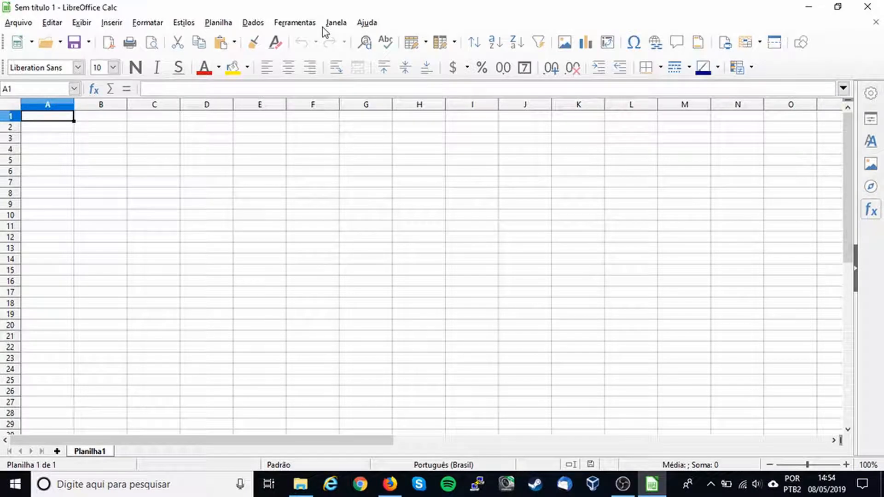
# Step: Look through the file, editing and view commands, including recent documents, templates and the available toolbars
pyautogui.click(21, 24)
pyautogui.moveTo(18, 44)
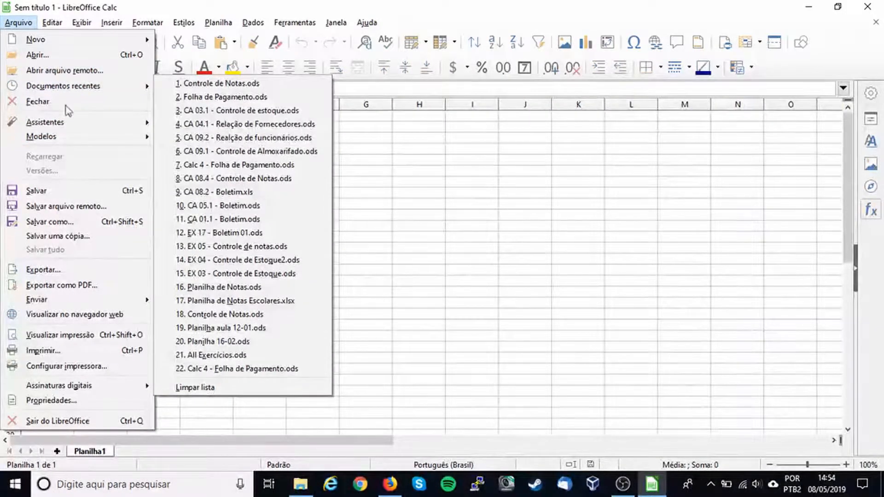
pyautogui.moveTo(67, 144)
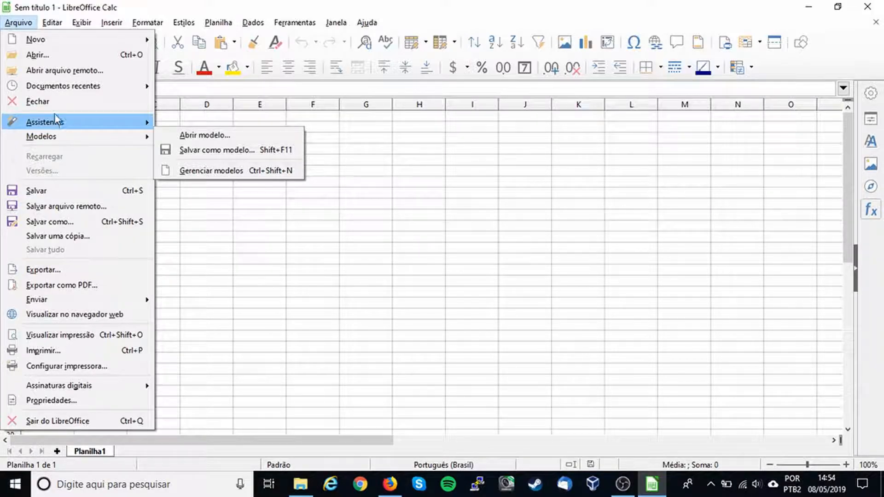
pyautogui.moveTo(50, 29)
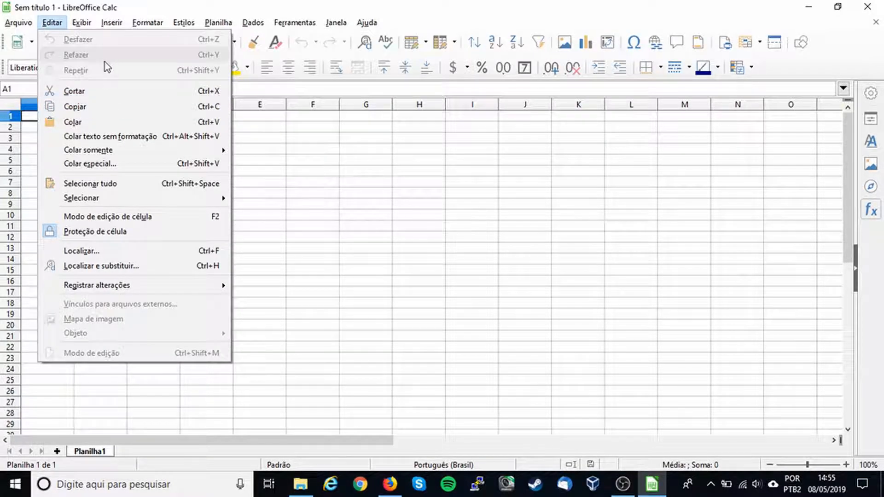
pyautogui.moveTo(86, 23)
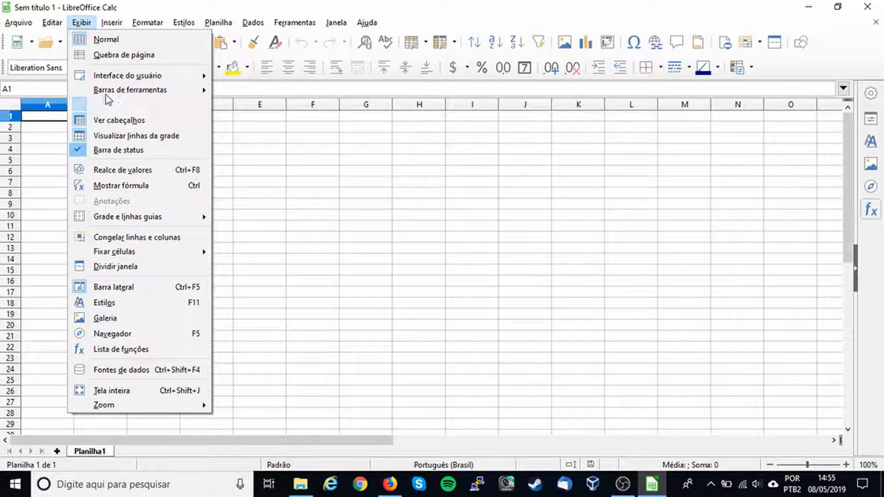
pyautogui.moveTo(112, 78)
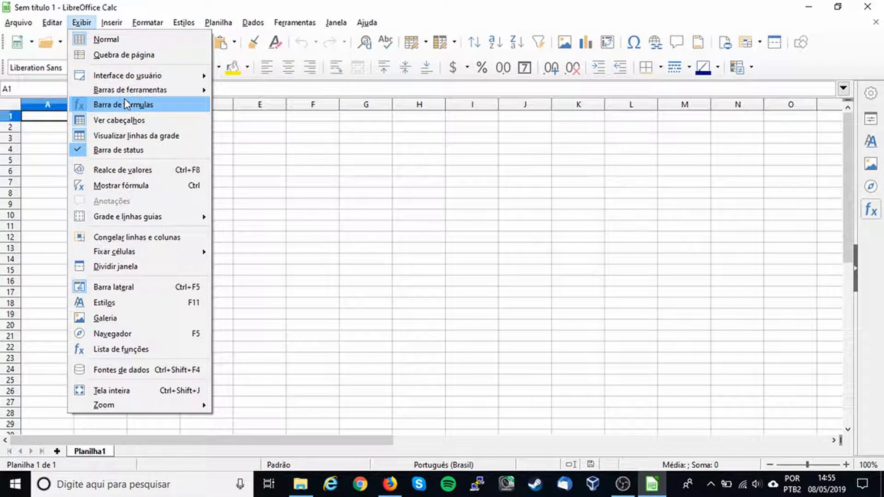
pyautogui.moveTo(129, 91)
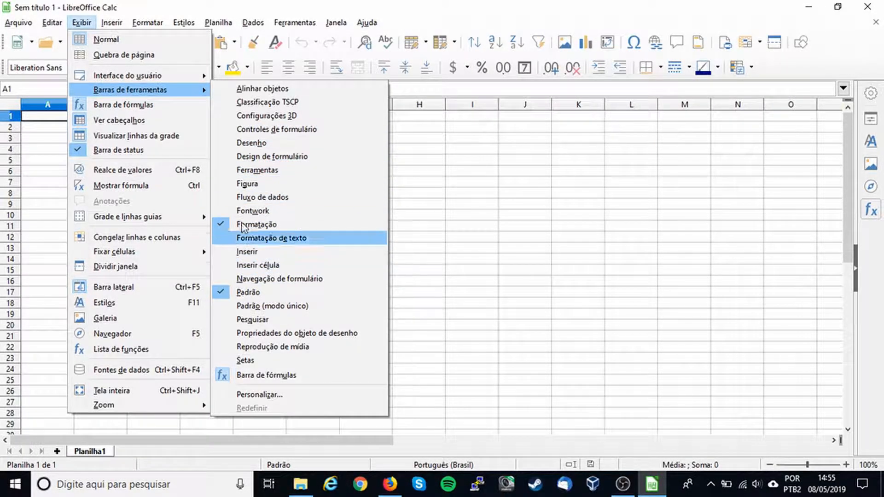
pyautogui.moveTo(184, 25)
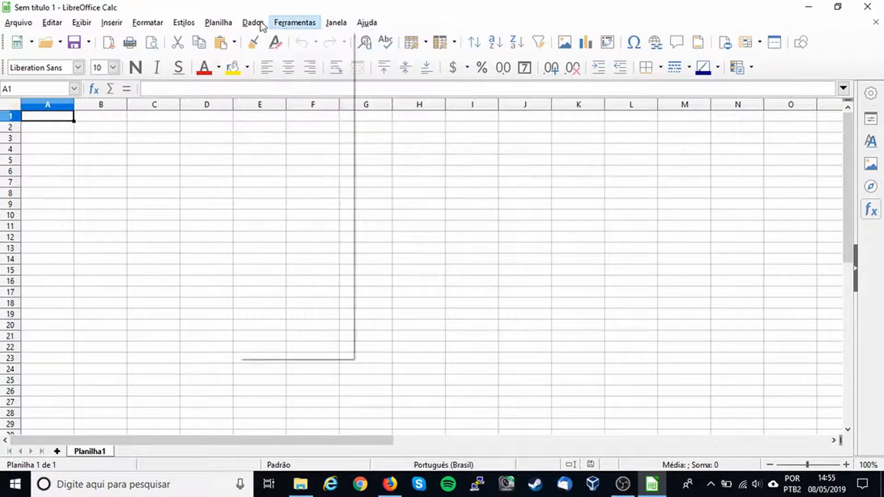
# Step: Review the file commands again, from creating a new document onward, and dismiss the list without choosing any
pyautogui.click(20, 25)
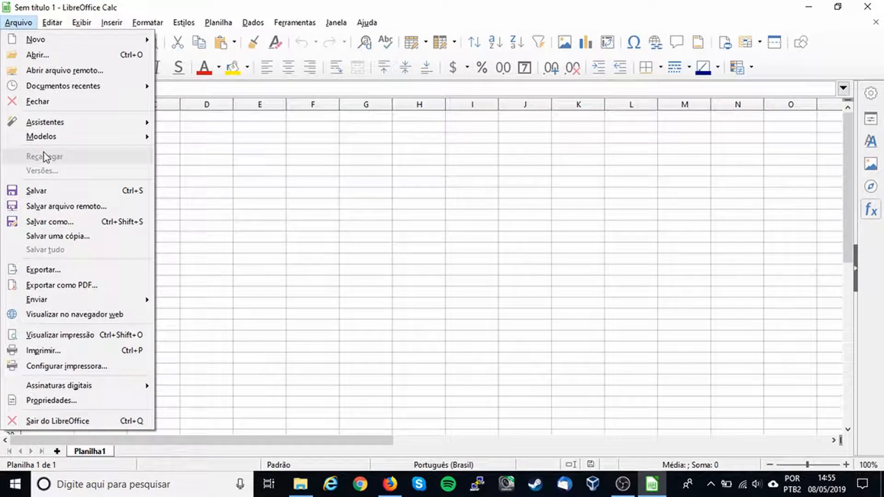
pyautogui.moveTo(42, 85)
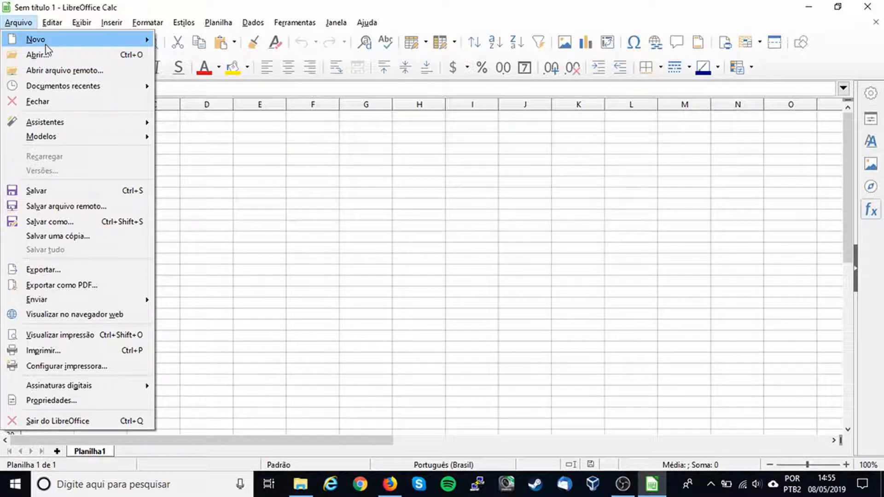
pyautogui.moveTo(47, 48)
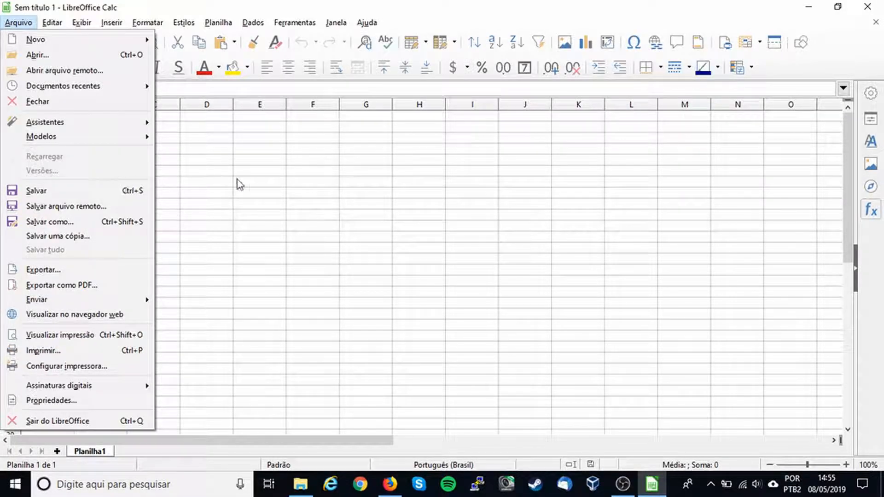
pyautogui.click(276, 193)
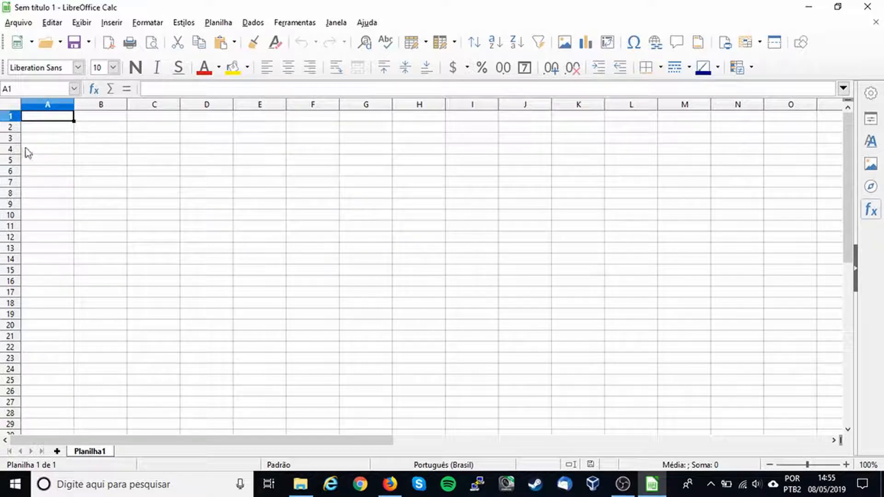
# Step: Select cells F10, F7 and G8 in turn and return to F7 to demonstrate individual cells in the grid
pyautogui.click(328, 214)
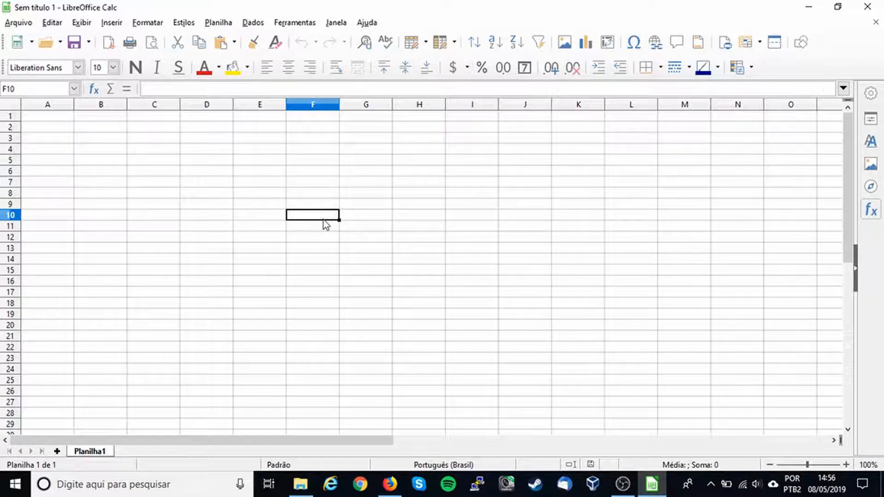
pyautogui.click(315, 183)
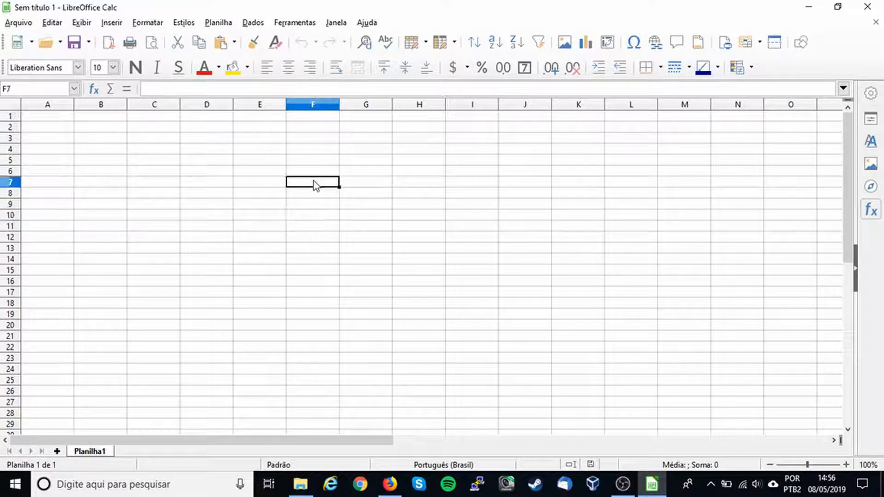
pyautogui.click(357, 195)
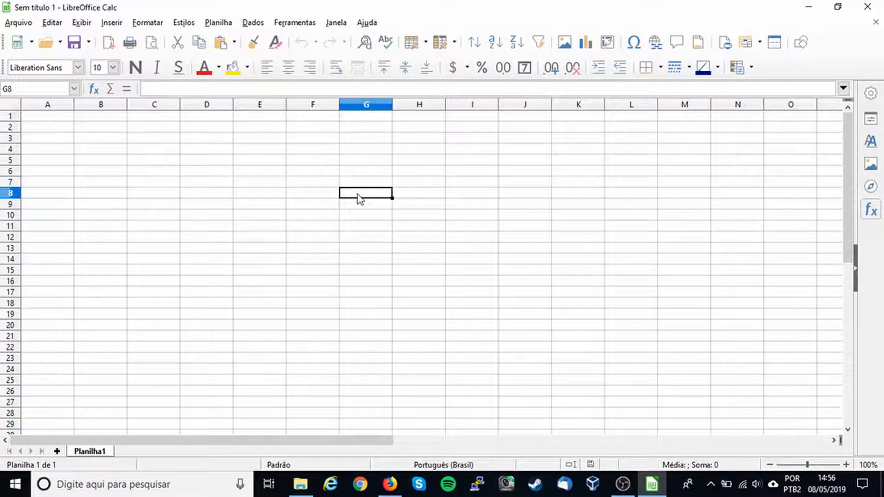
pyautogui.click(324, 184)
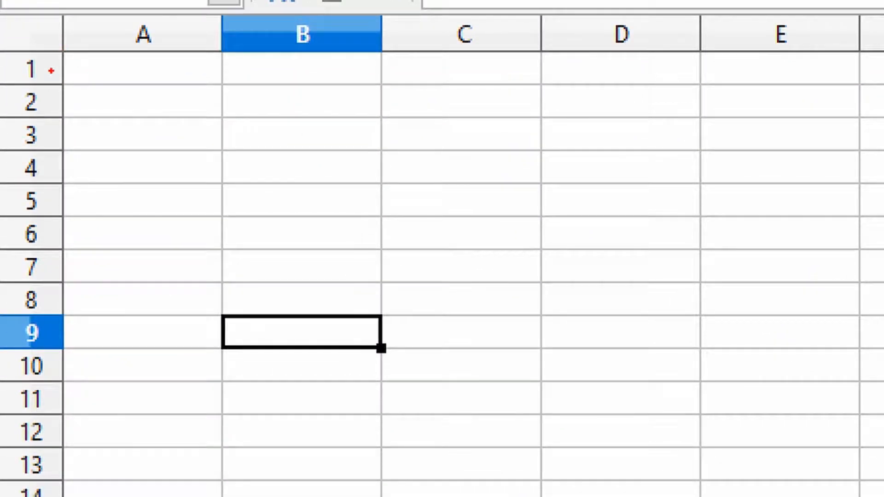
# Step: Mark row headers 1 to 5 with red pen strokes on the magnified screen, and clear the annotations
pyautogui.moveTo(51, 68); pyautogui.dragTo(49, 228)
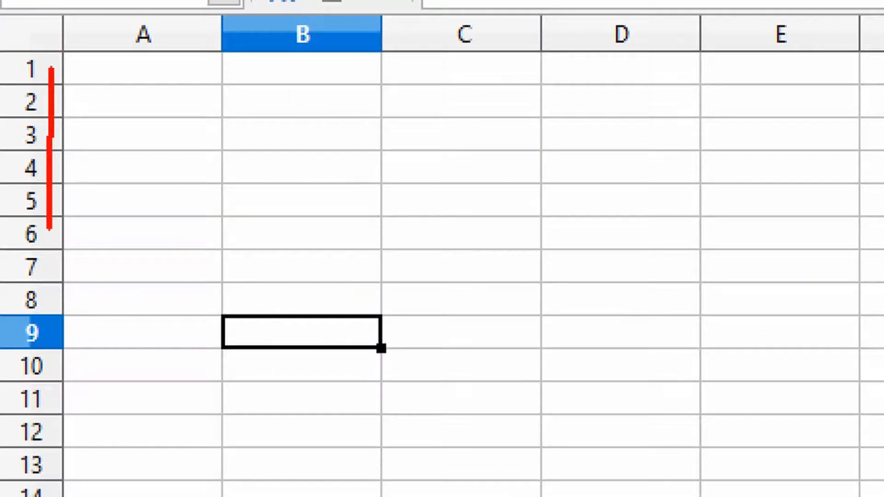
pyautogui.moveTo(42, 64); pyautogui.dragTo(111, 71)
pyautogui.moveTo(54, 108); pyautogui.dragTo(111, 109)
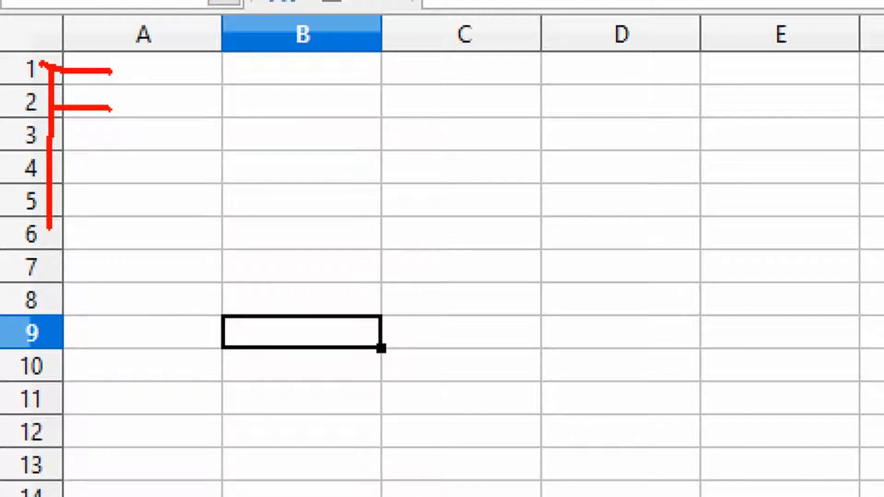
pyautogui.moveTo(55, 144); pyautogui.dragTo(89, 146)
pyautogui.moveTo(53, 174); pyautogui.dragTo(100, 178)
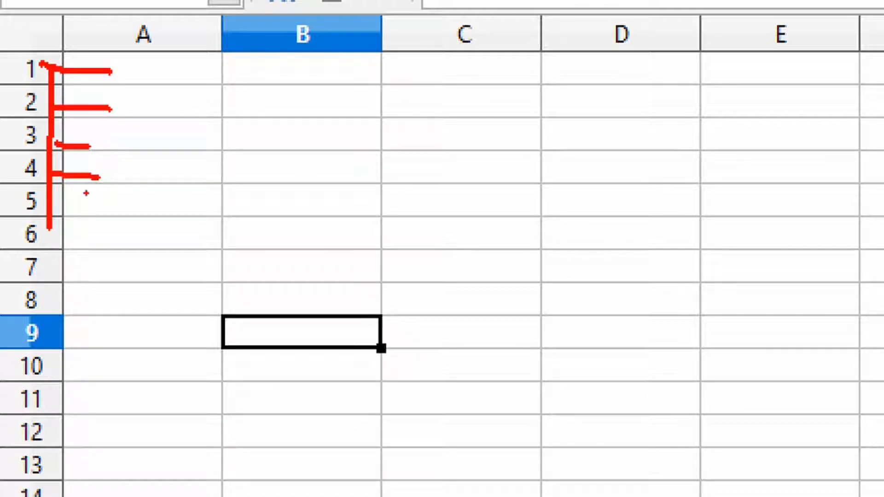
pyautogui.moveTo(55, 212); pyautogui.dragTo(111, 216)
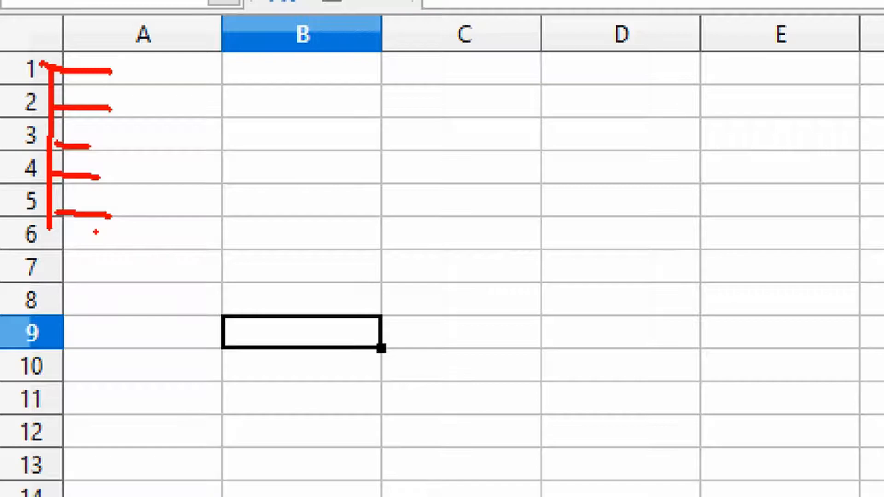
pyautogui.press('Escape')
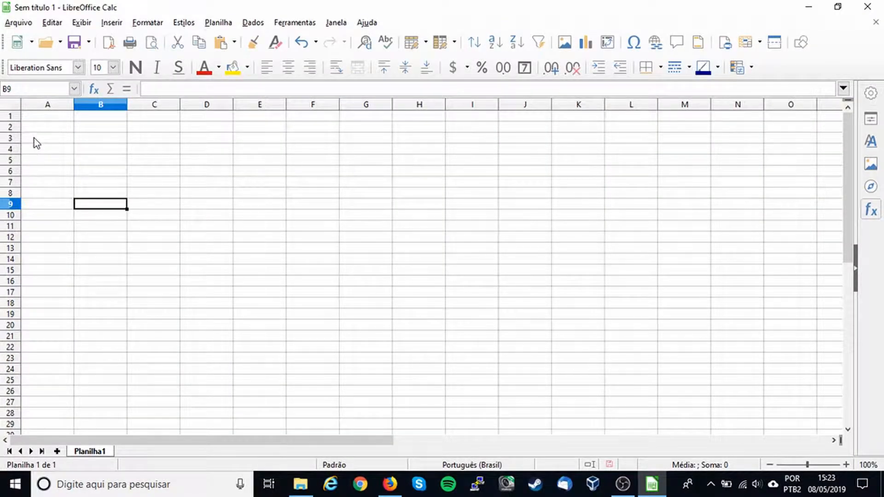
# Step: Mark column headers A to E with red pen strokes on the magnified screen, and clear the annotations
pyautogui.hotkey('ctrl', '1')
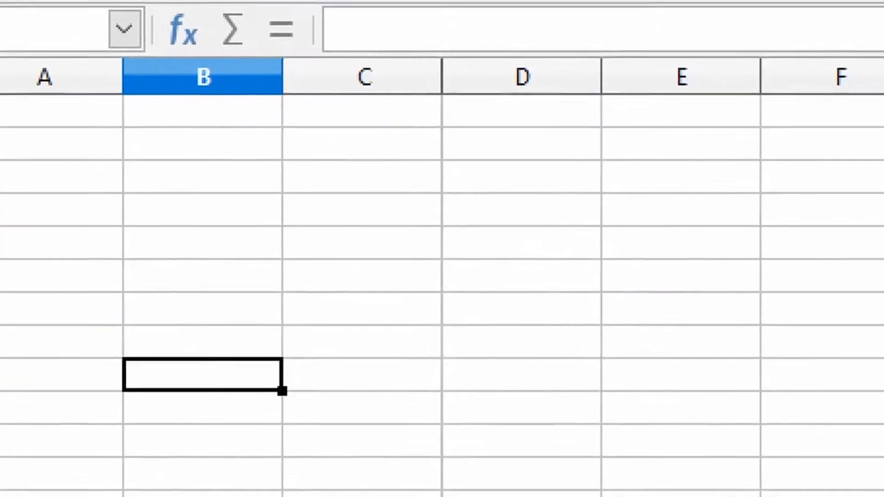
pyautogui.moveTo(127, 75); pyautogui.dragTo(156, 79)
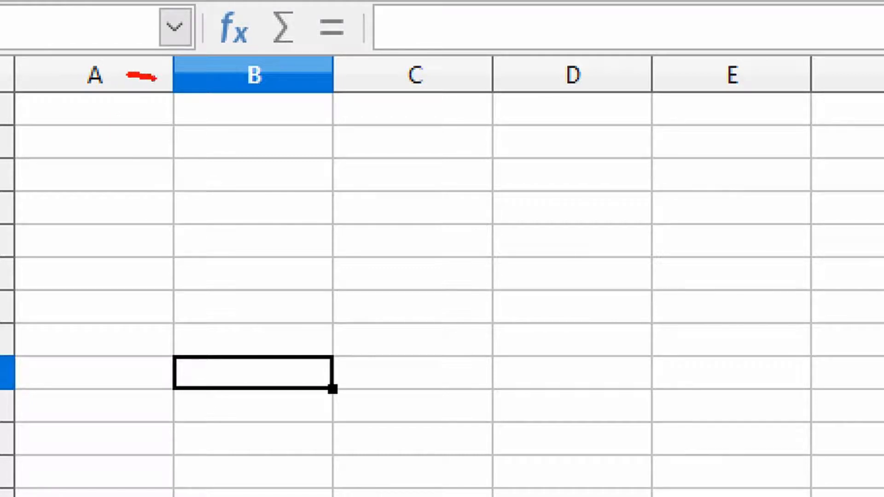
pyautogui.moveTo(275, 75); pyautogui.dragTo(304, 74)
pyautogui.moveTo(426, 78); pyautogui.dragTo(493, 86)
pyautogui.moveTo(597, 70); pyautogui.dragTo(705, 77)
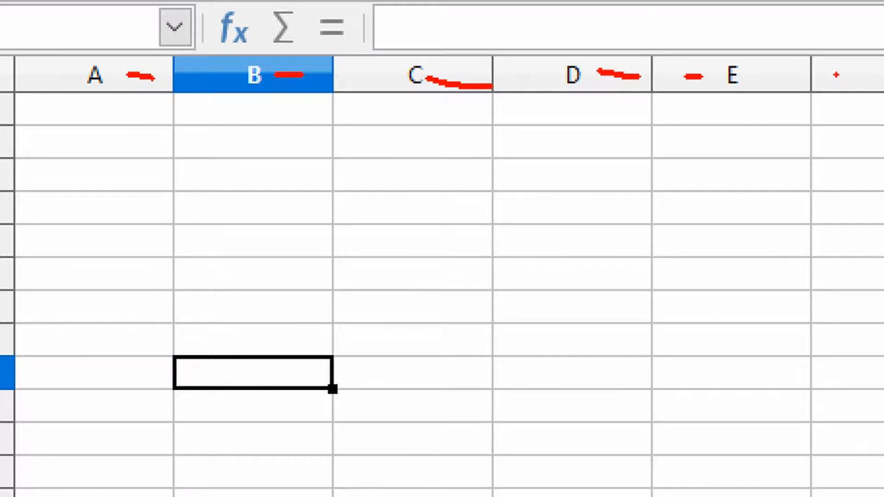
pyautogui.press('Escape')
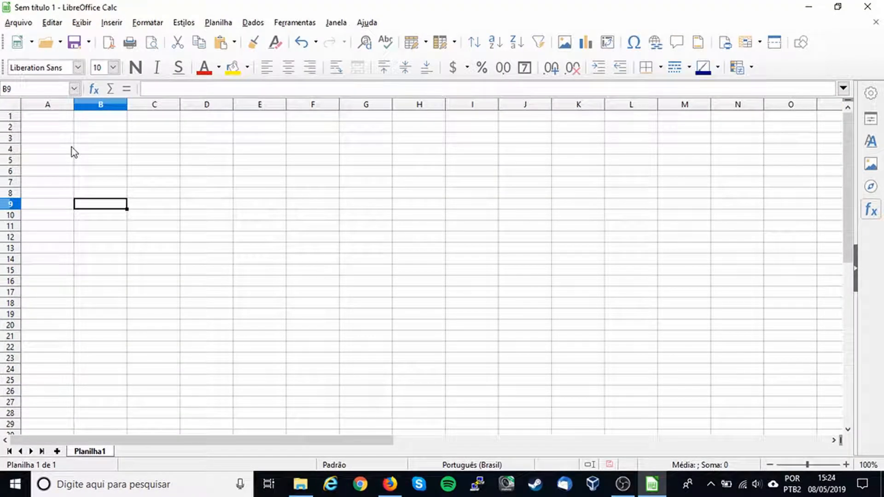
# Step: Select scattered cells across the sheet, including D8, K12, K11, M11 and F17, to examine how each relates to its column and row
pyautogui.click(195, 193)
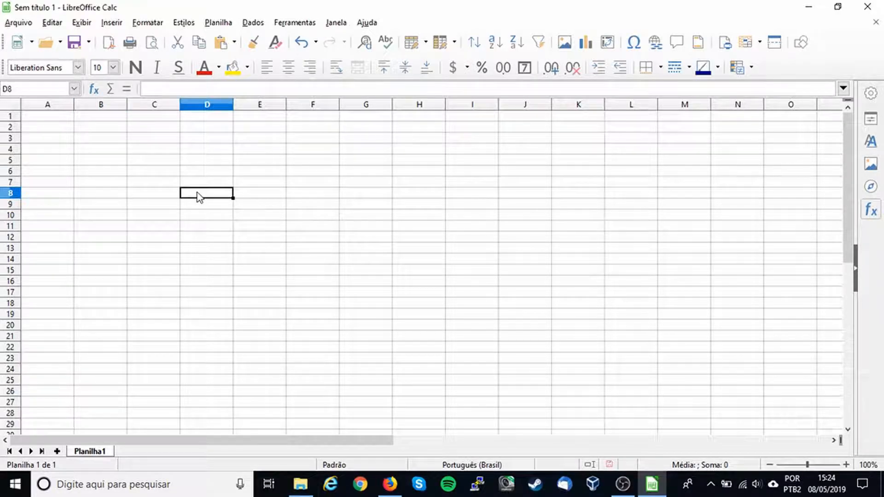
pyautogui.click(408, 226)
pyautogui.moveTo(474, 303); pyautogui.dragTo(513, 304)
pyautogui.click(631, 231)
pyautogui.click(516, 258)
pyautogui.click(581, 314)
pyautogui.click(654, 251)
pyautogui.click(579, 239)
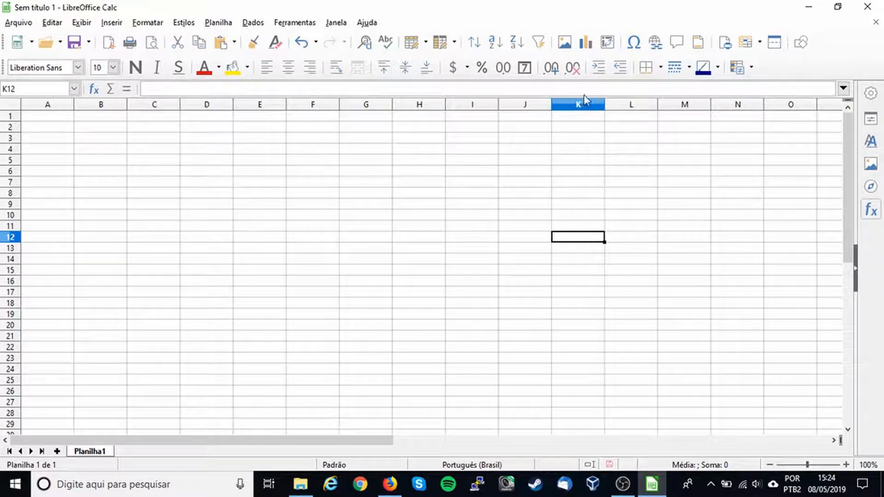
pyautogui.click(525, 216)
pyautogui.click(544, 282)
pyautogui.click(582, 225)
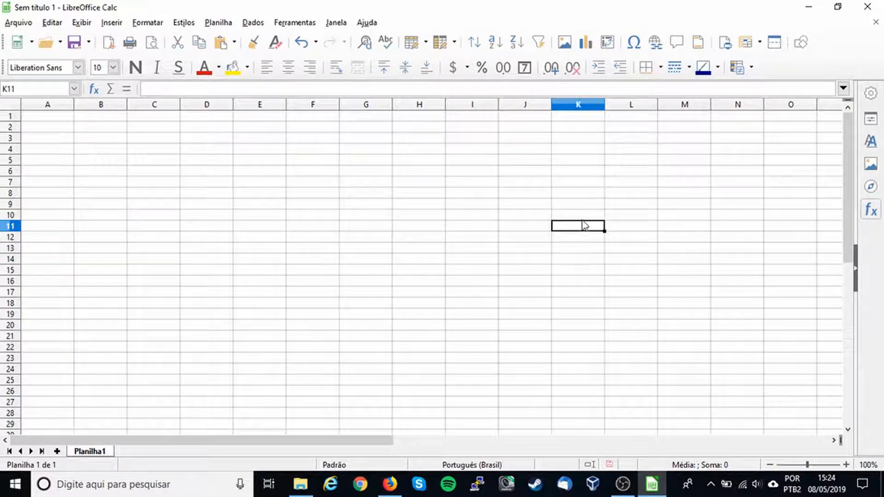
pyautogui.click(582, 207)
pyautogui.click(687, 260)
pyautogui.click(530, 260)
pyautogui.click(375, 241)
pyautogui.click(596, 239)
pyautogui.click(684, 225)
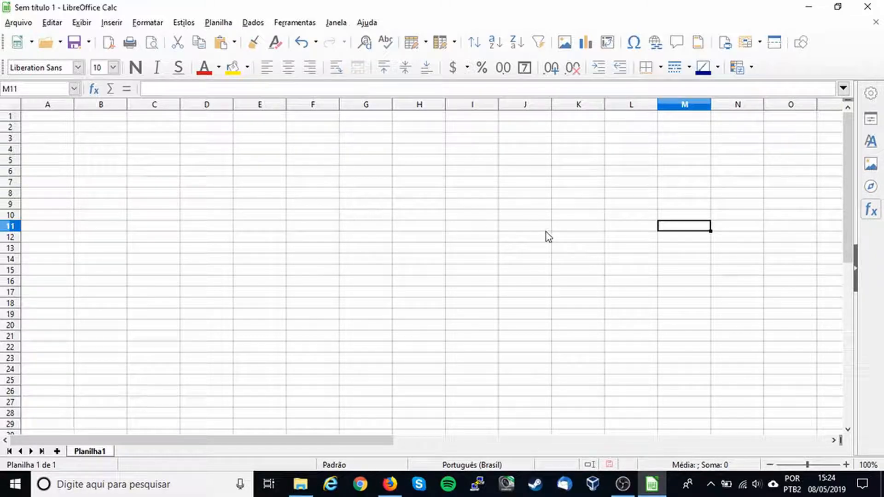
pyautogui.click(574, 292)
pyautogui.click(395, 230)
pyautogui.moveTo(393, 232); pyautogui.dragTo(394, 236)
pyautogui.click(330, 297)
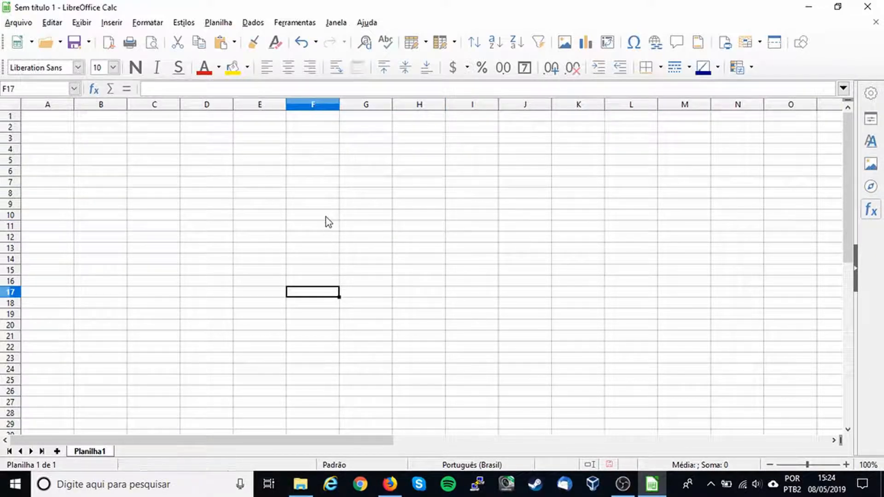
# Step: Select cells F10, H8, K18 and M18, and several neighbours including L19, finishing on M20, to compare their column and row references
pyautogui.click(328, 216)
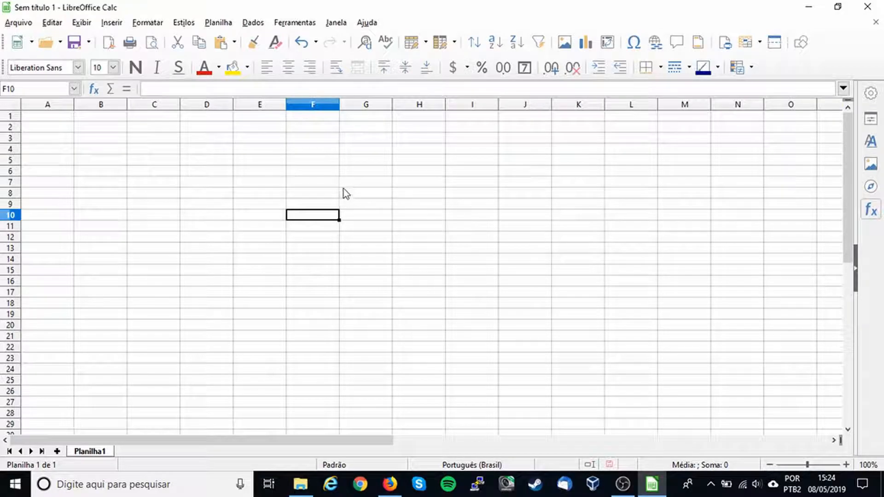
pyautogui.click(425, 193)
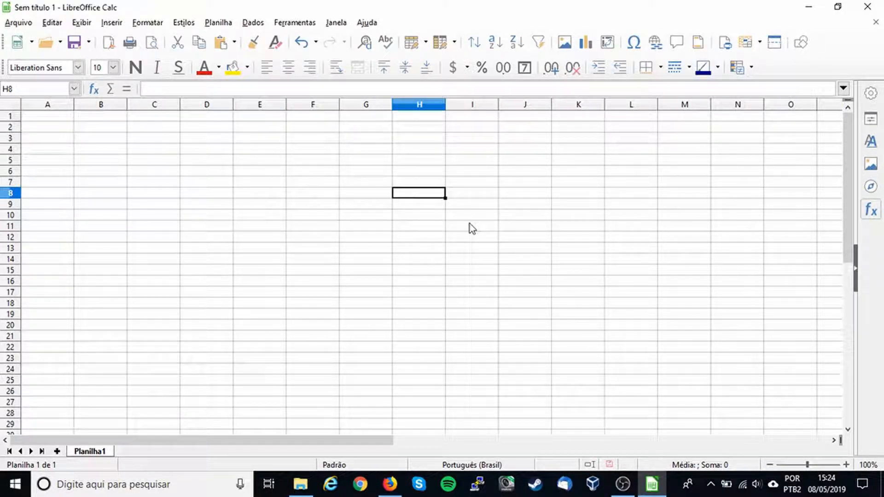
pyautogui.click(599, 306)
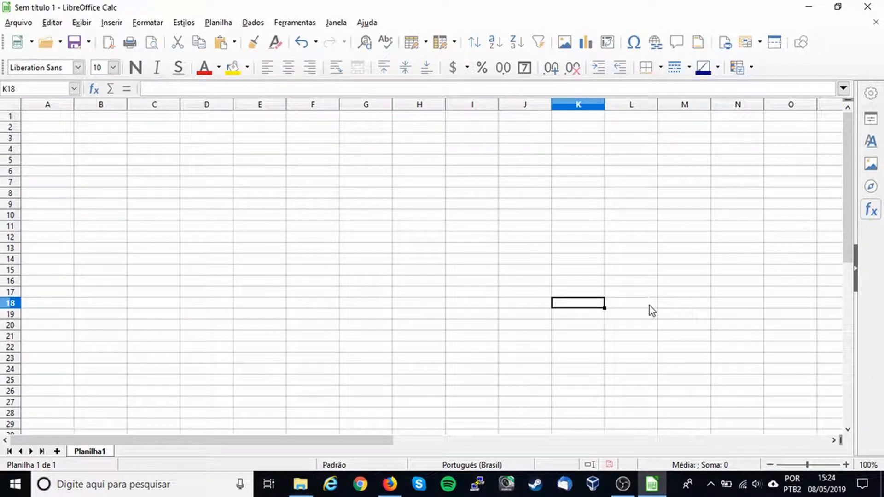
pyautogui.click(666, 306)
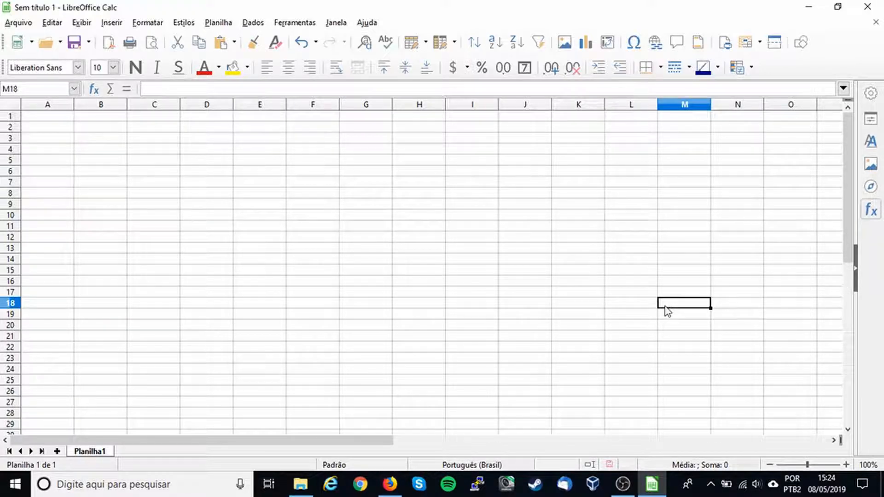
pyautogui.click(696, 284)
pyautogui.click(675, 262)
pyautogui.click(695, 324)
pyautogui.click(638, 317)
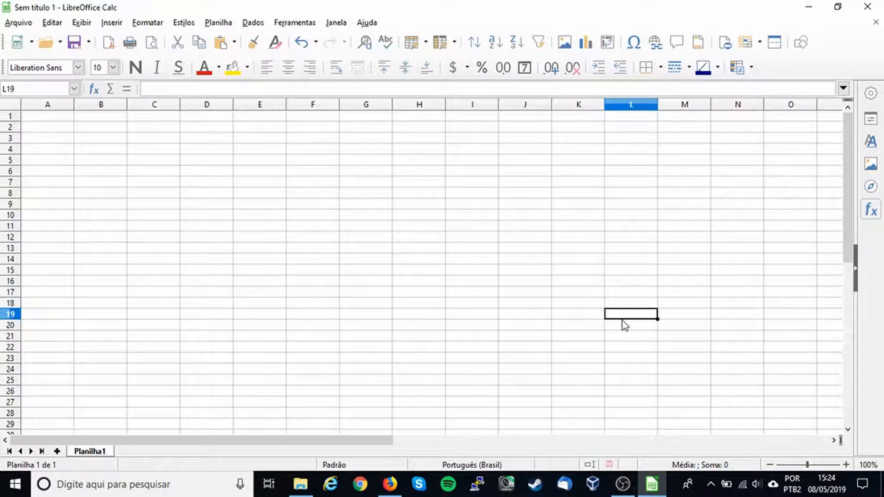
pyautogui.click(699, 304)
pyautogui.click(701, 327)
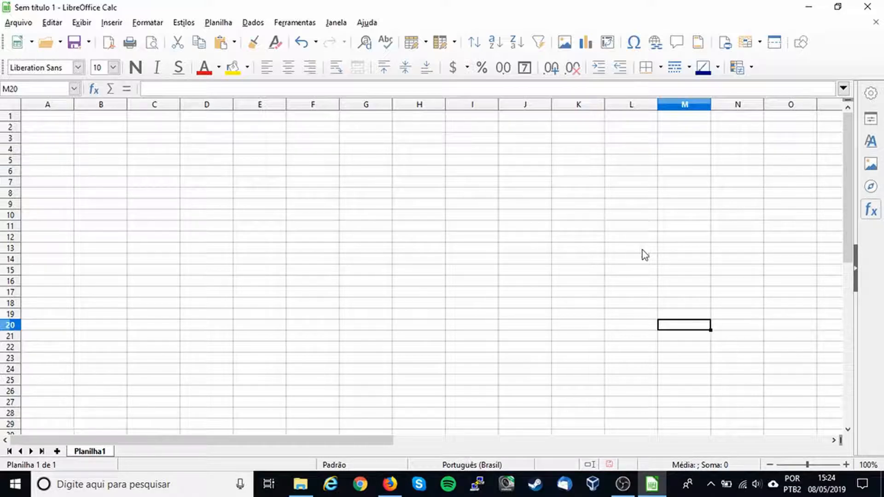
# Step: Select the range M12:M13 and then cell M20, and check the M20 reference in the Name Box
pyautogui.click(640, 293)
pyautogui.moveTo(694, 239); pyautogui.dragTo(700, 251)
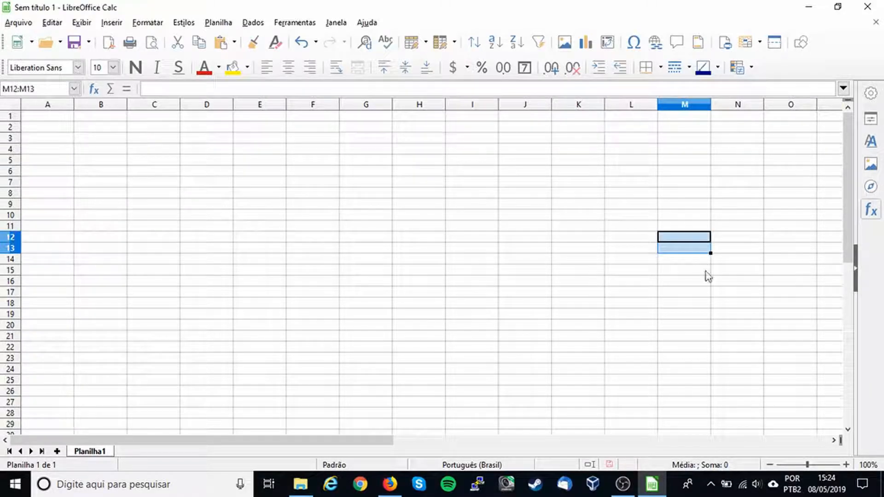
pyautogui.click(718, 317)
pyautogui.click(662, 324)
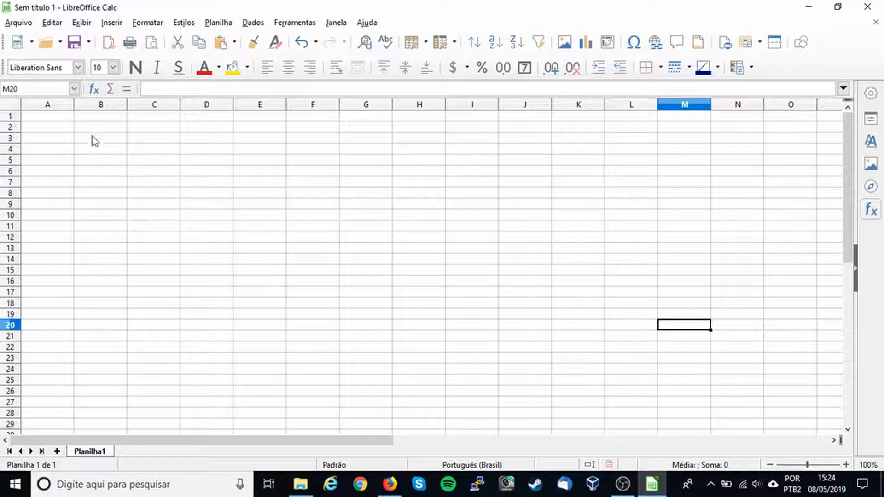
pyautogui.click(28, 88)
# Step: Select scattered cells, including J16, M20, K15, I19 and H16, to examine how the Name Box shows each active cell's address
pyautogui.click(478, 326)
pyautogui.click(545, 279)
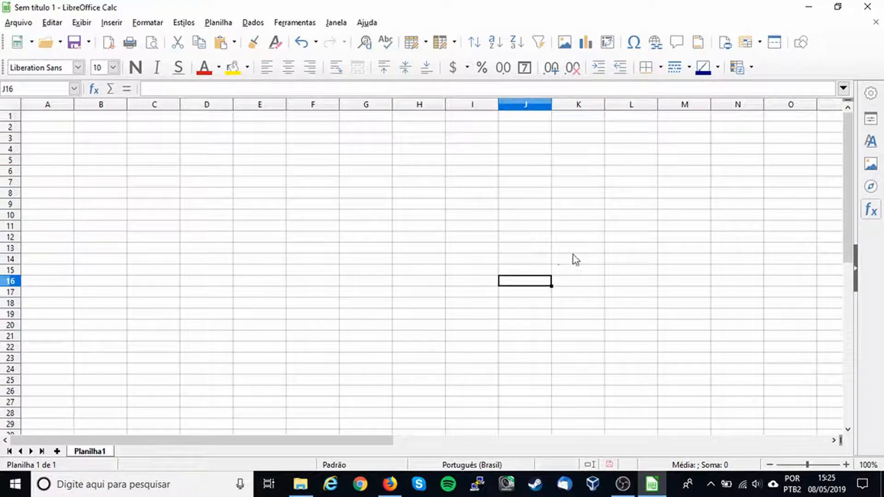
pyautogui.click(574, 252)
pyautogui.click(585, 272)
pyautogui.click(660, 321)
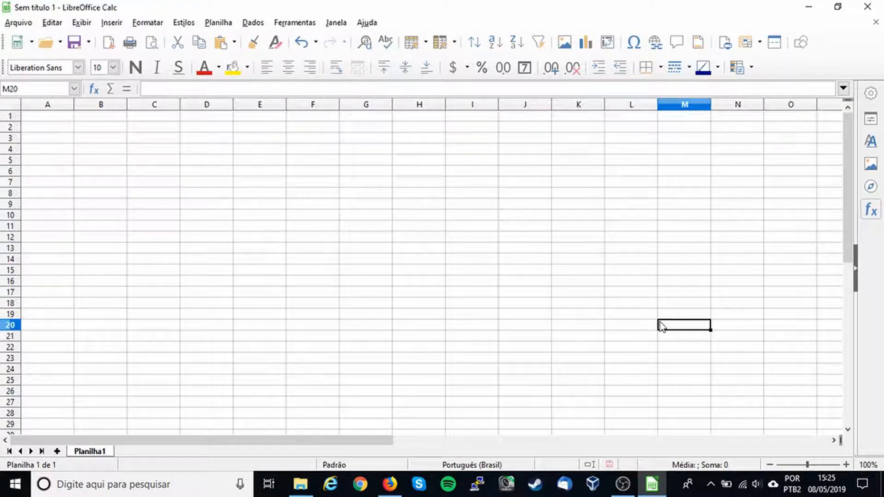
pyautogui.click(508, 319)
pyautogui.click(417, 317)
pyautogui.click(466, 259)
pyautogui.click(578, 272)
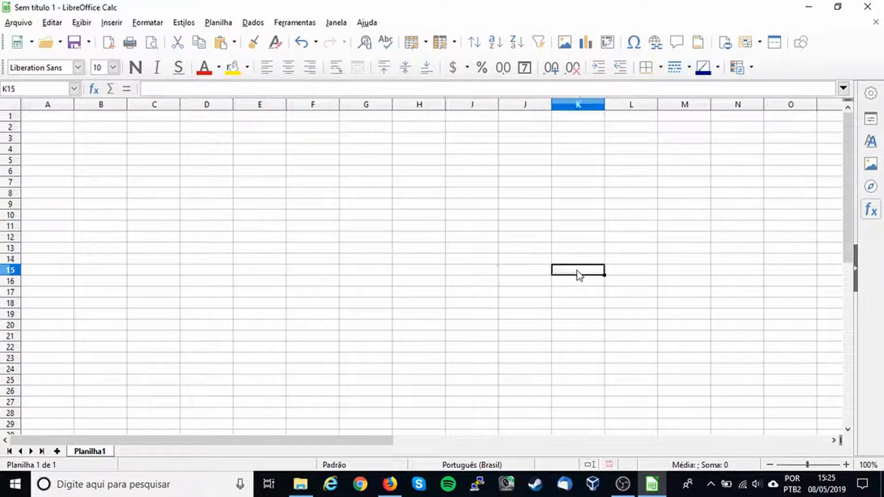
pyautogui.click(579, 329)
pyautogui.click(524, 358)
pyautogui.click(473, 318)
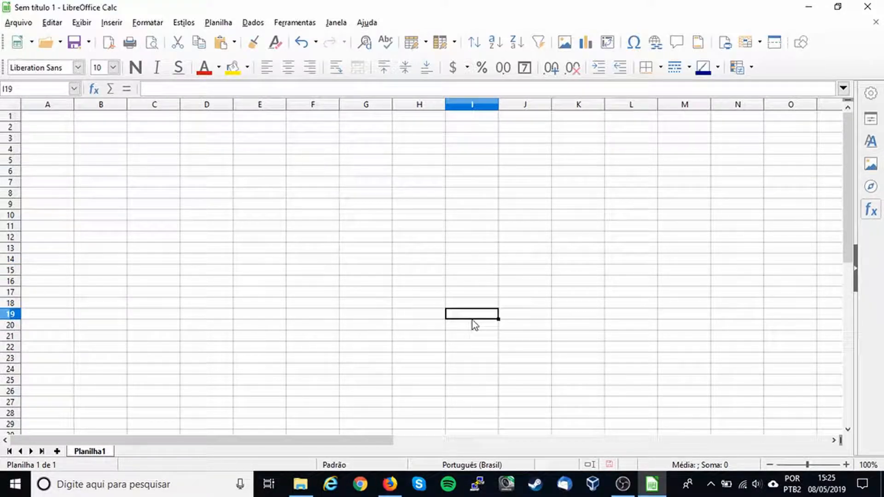
pyautogui.click(444, 280)
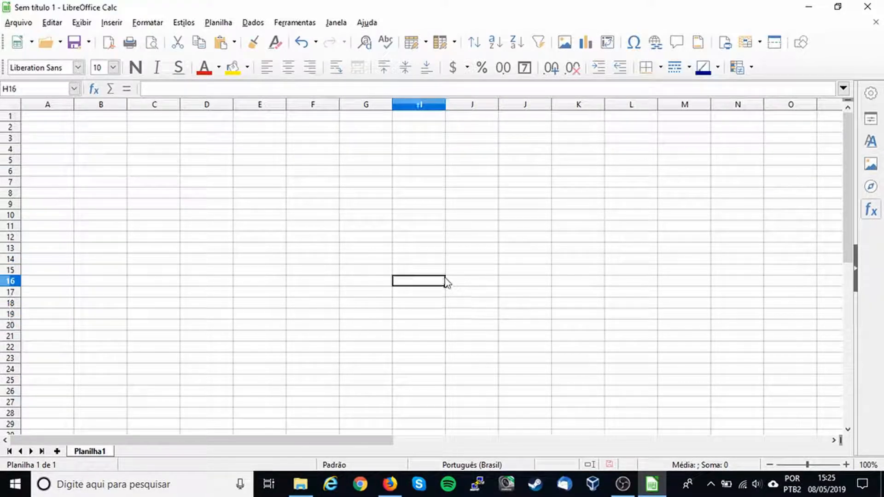
# Step: Activate the Name Box, underline its H16 reference with a red pen stroke on the magnified screen, and clear the annotation
pyautogui.click(54, 89)
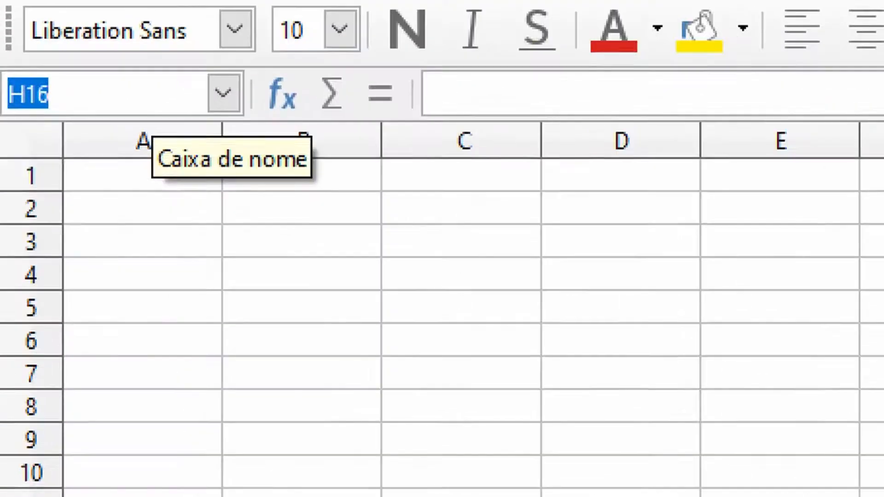
pyautogui.moveTo(19, 133); pyautogui.dragTo(150, 134)
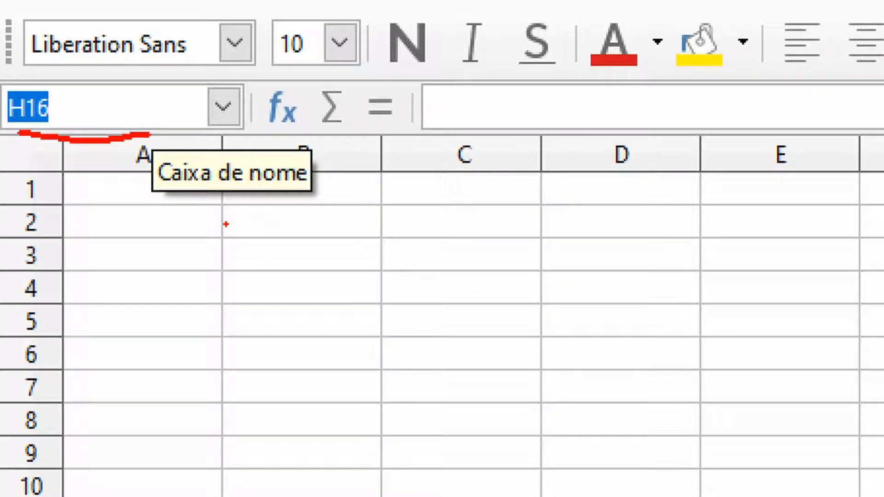
pyautogui.press('Escape')
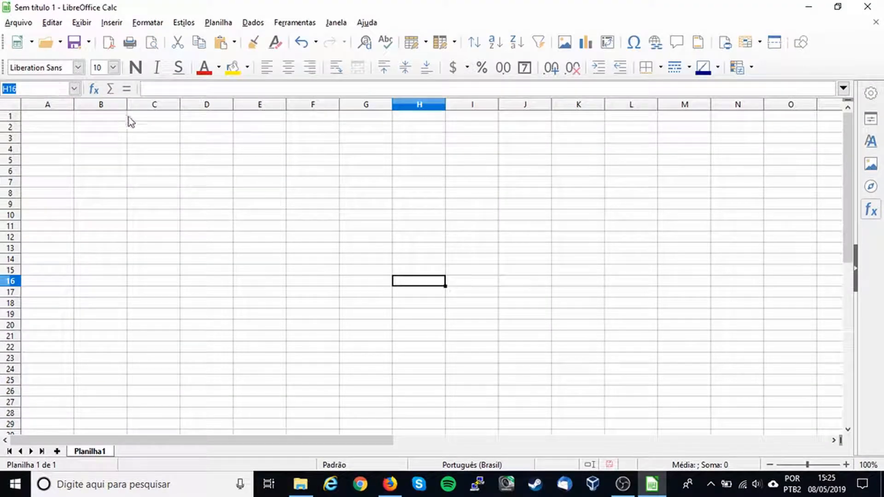
# Step: Select cells H14, J15, K15, K19 and K17 in turn, to relate each reference to its column and row headers
pyautogui.click(411, 263)
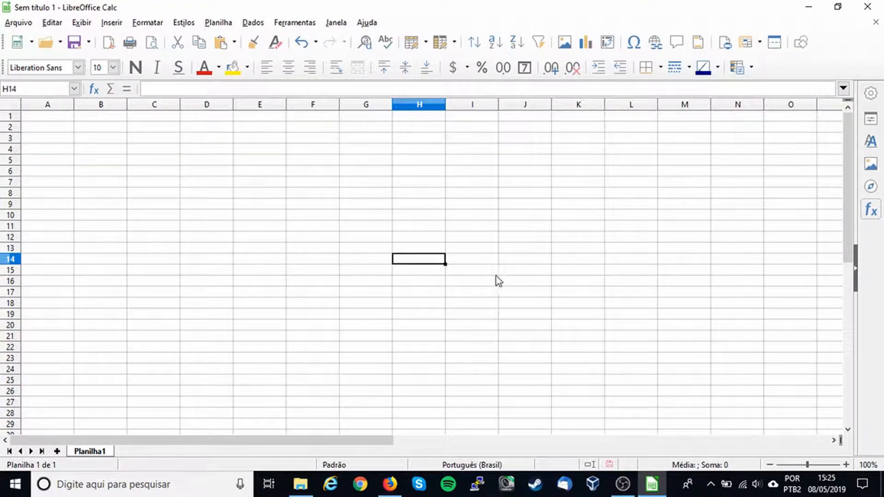
pyautogui.click(513, 274)
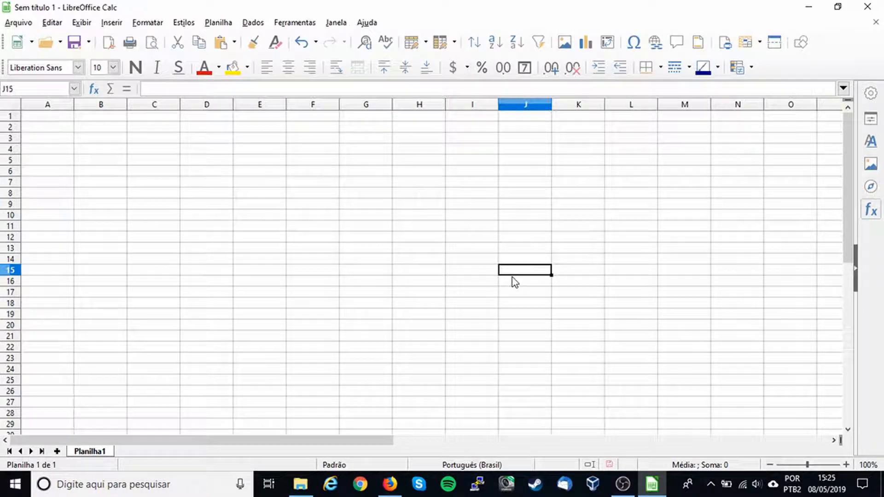
pyautogui.click(566, 275)
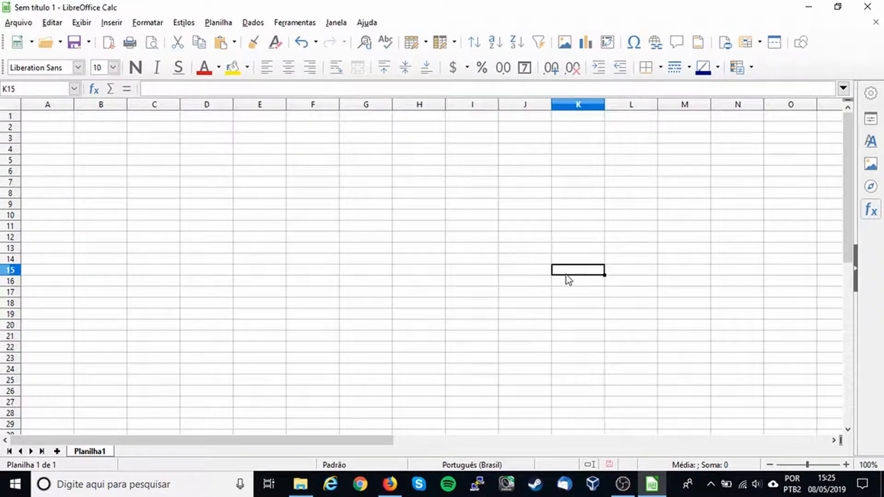
pyautogui.click(577, 314)
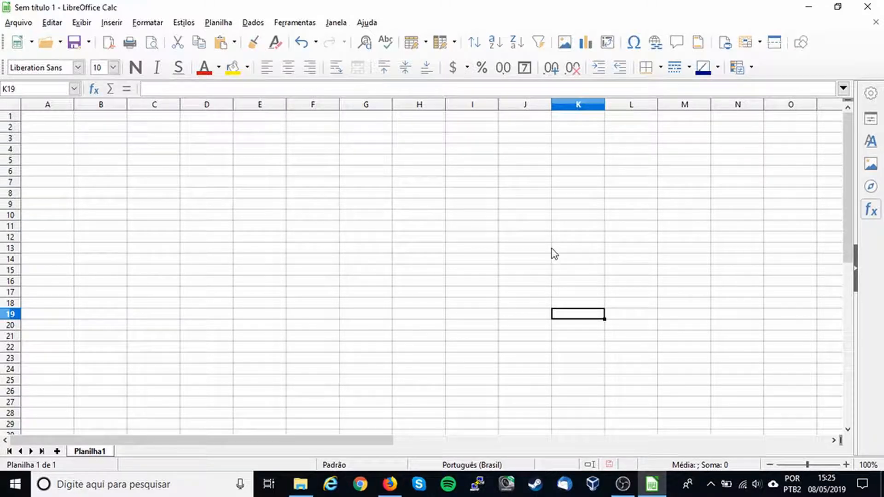
pyautogui.click(589, 292)
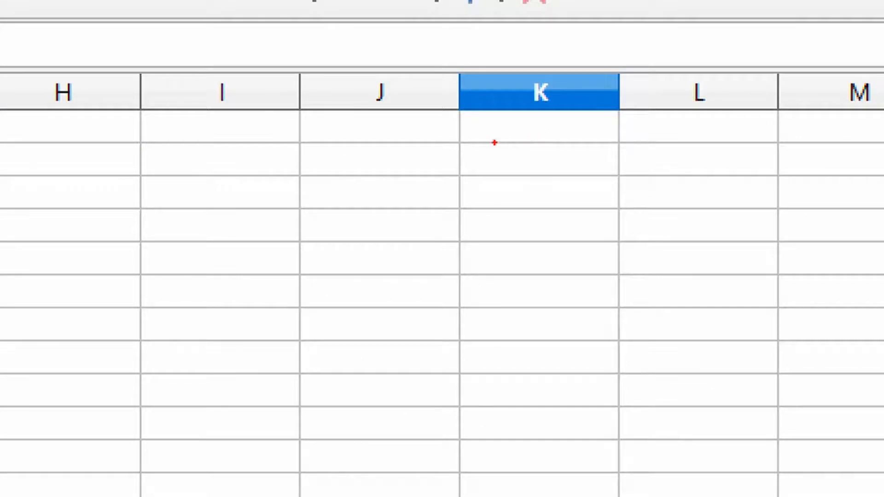
pyautogui.moveTo(488, 124); pyautogui.dragTo(624, 113)
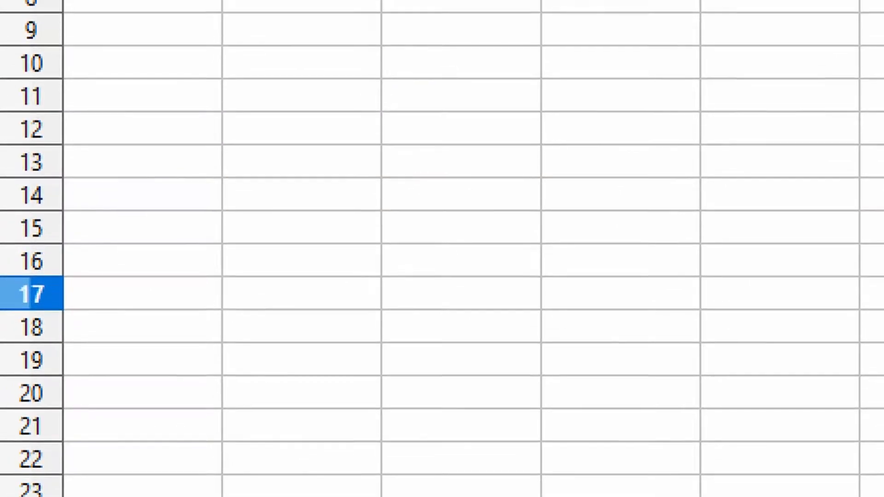
pyautogui.moveTo(120, 328)
pyautogui.mouseDown()
pyautogui.moveTo(33, 263)
pyautogui.moveTo(73, 321)
pyautogui.moveTo(132, 304)
pyautogui.mouseUp()
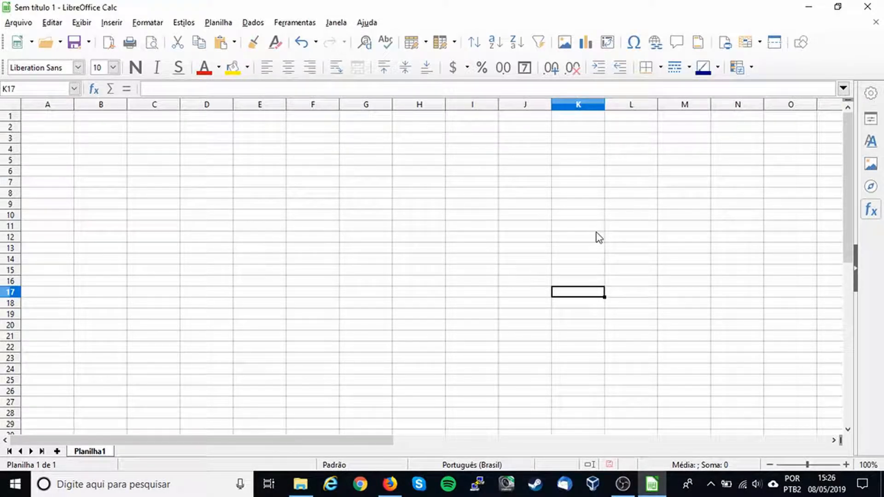
pyautogui.click(655, 250)
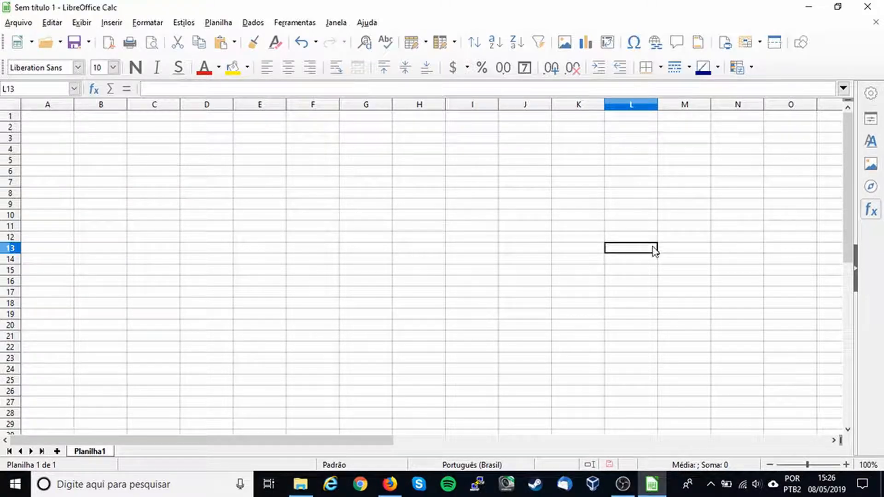
pyautogui.click(619, 300)
pyautogui.click(616, 282)
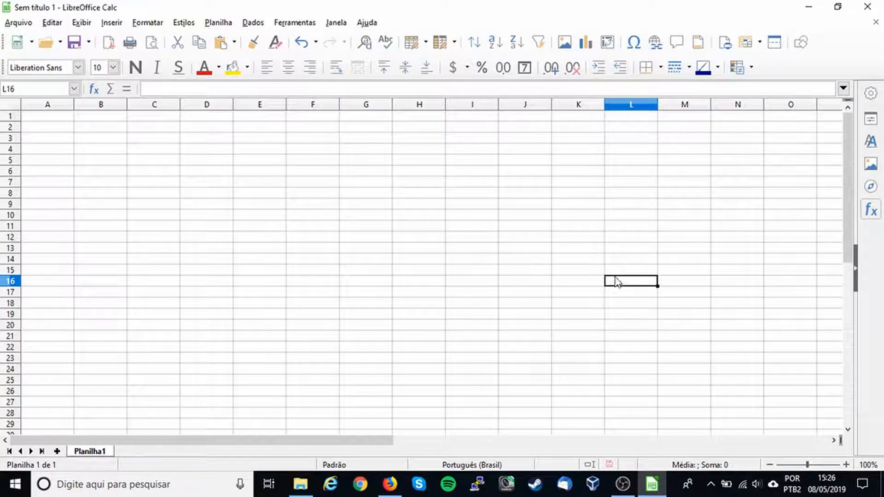
pyautogui.click(579, 259)
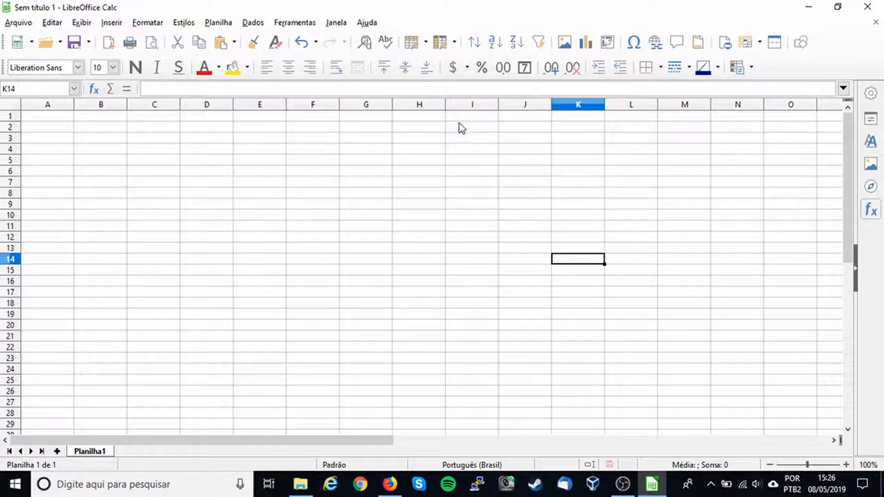
pyautogui.click(388, 228)
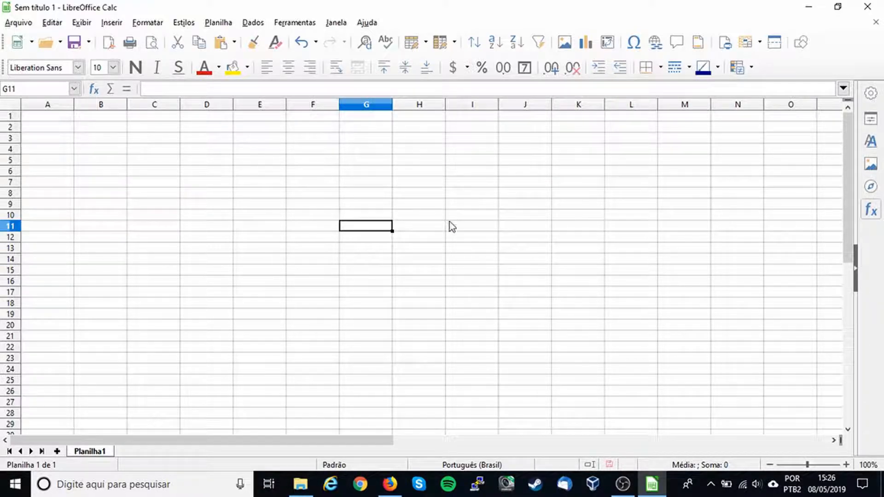
pyautogui.click(463, 237)
pyautogui.click(523, 238)
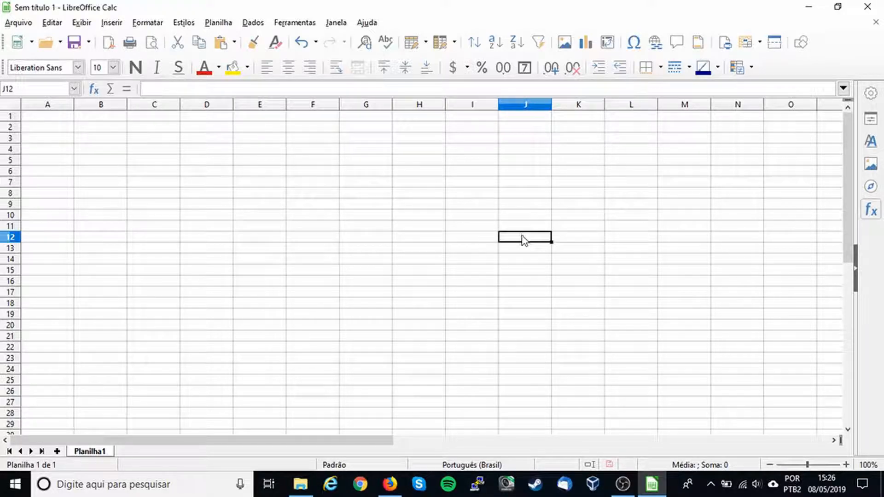
pyautogui.click(407, 240)
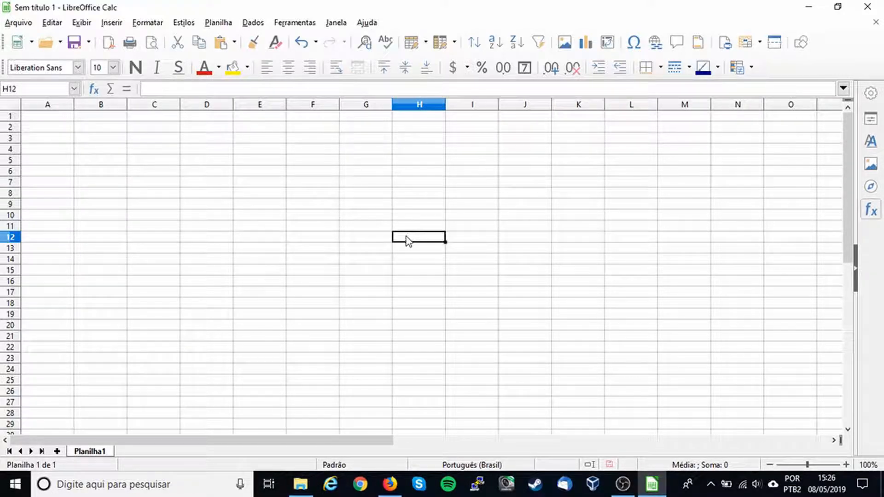
pyautogui.click(466, 245)
pyautogui.click(428, 242)
pyautogui.click(363, 236)
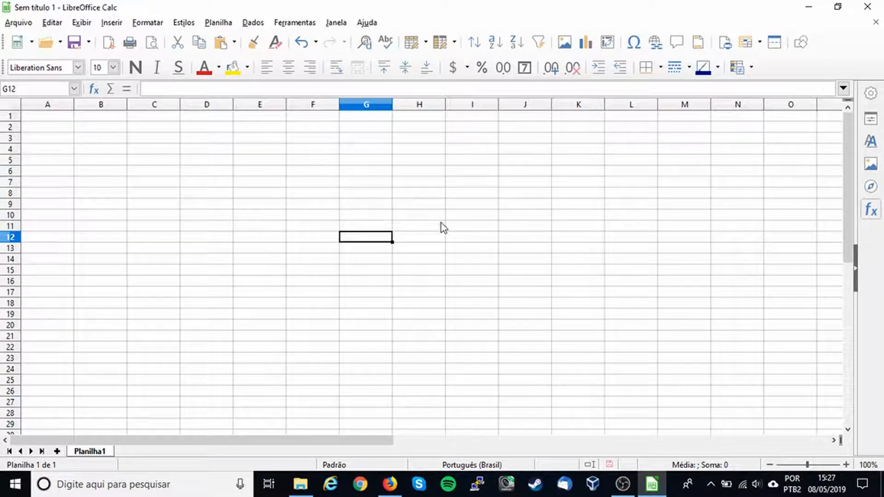
pyautogui.click(468, 237)
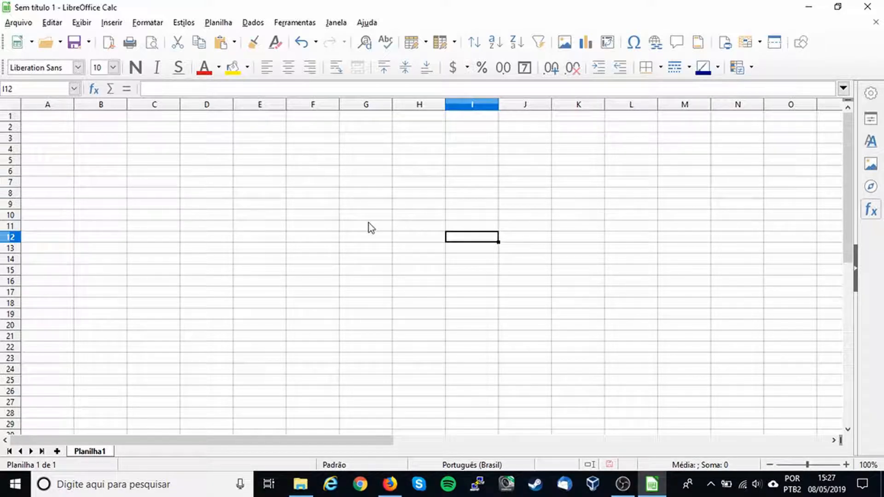
pyautogui.click(252, 217)
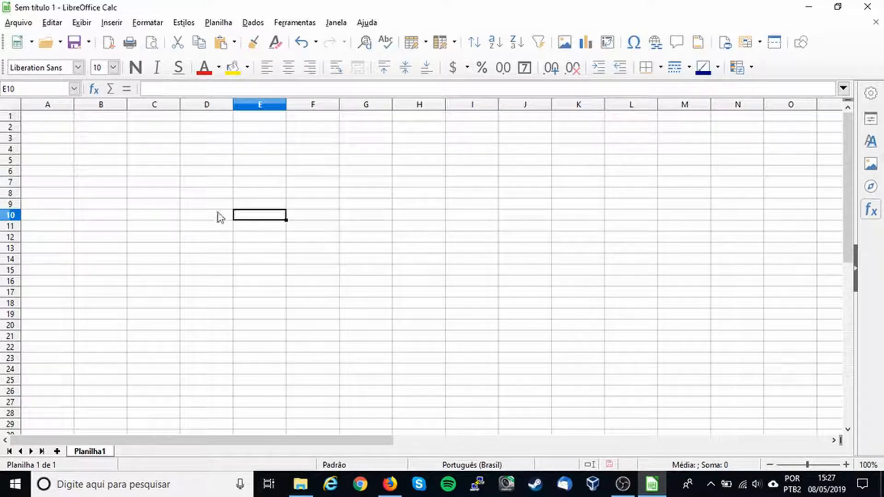
pyautogui.click(145, 186)
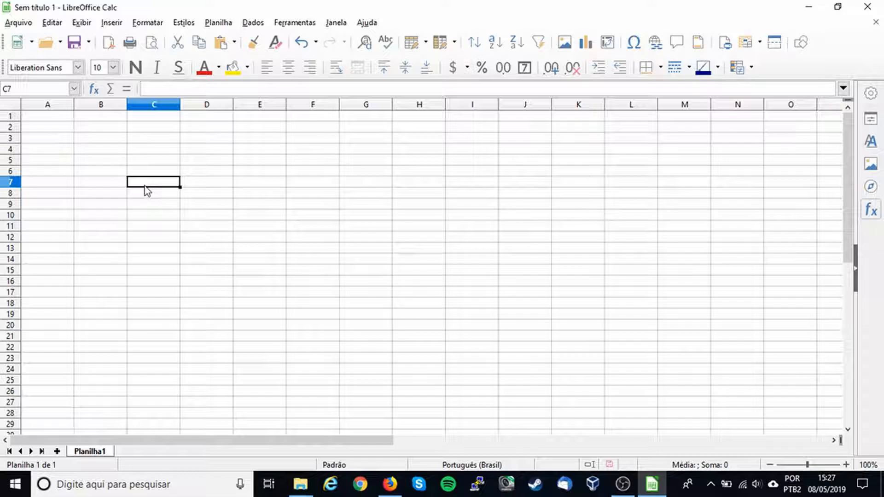
pyautogui.click(261, 214)
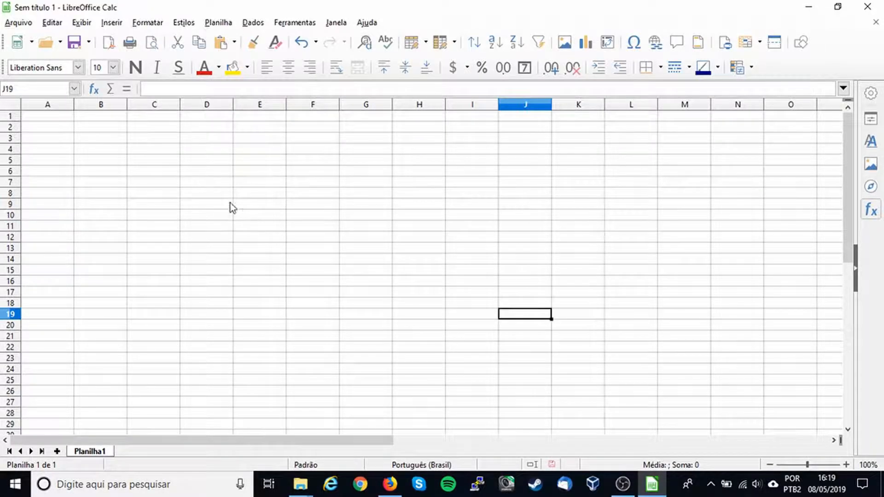
# Step: Enter 10 in cell E9 and 5 in cell F9
pyautogui.click(229, 205)
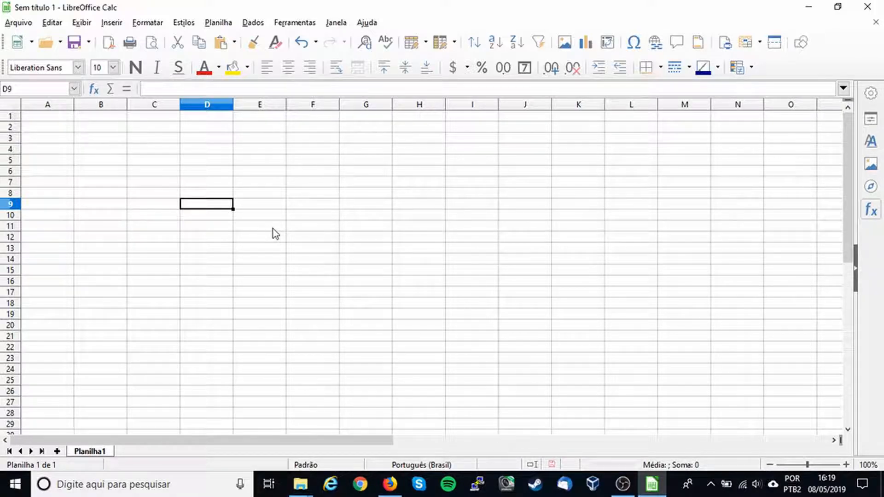
pyautogui.click(257, 206)
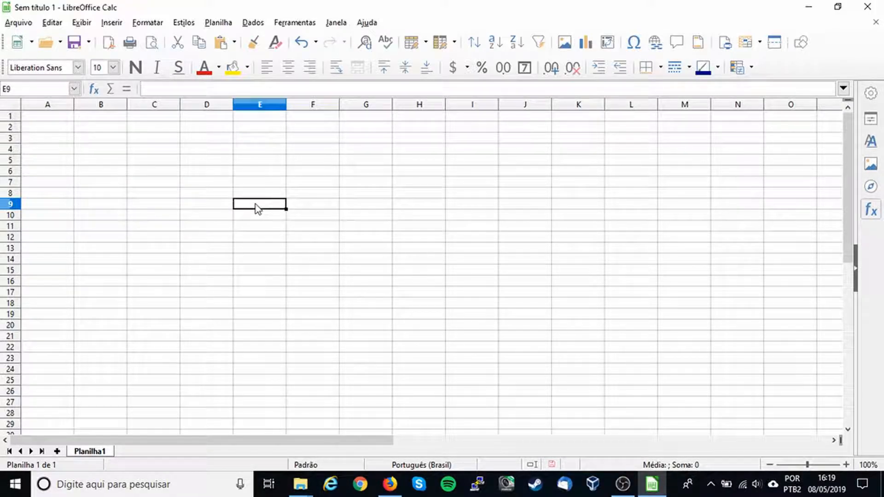
pyautogui.click(220, 208)
pyautogui.click(249, 207)
pyautogui.write('10')
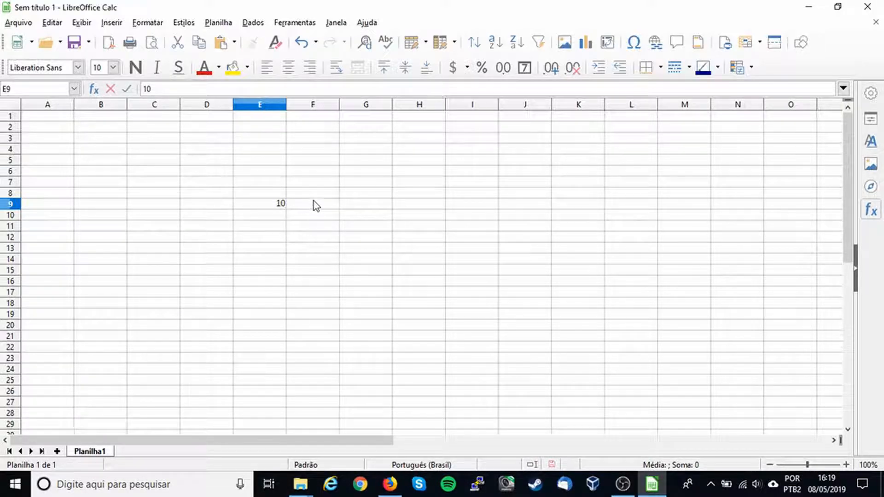
pyautogui.click(328, 210)
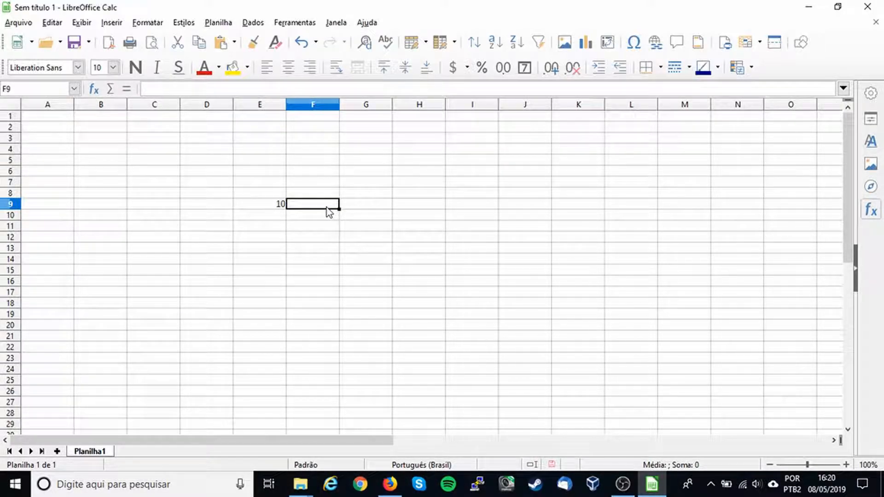
pyautogui.write('5')
pyautogui.click(331, 226)
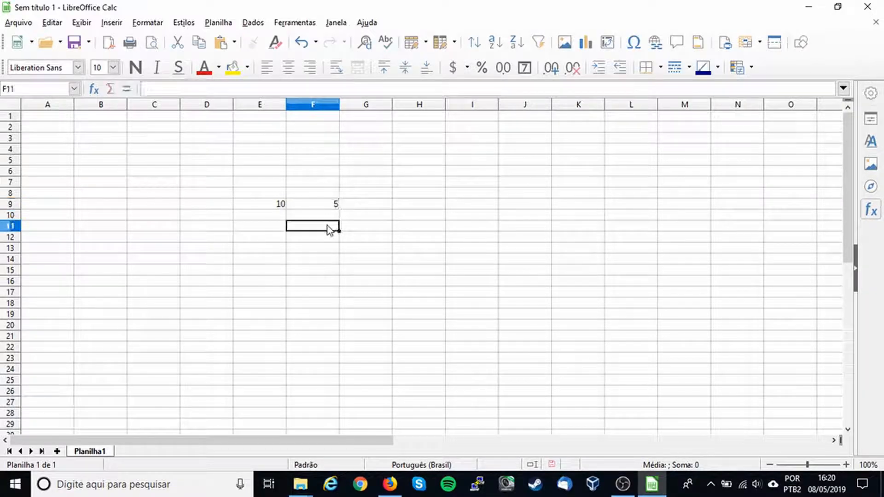
# Step: Enter 10 in cell E12 and 5 in cell F12, and select the empty cell G9
pyautogui.click(274, 239)
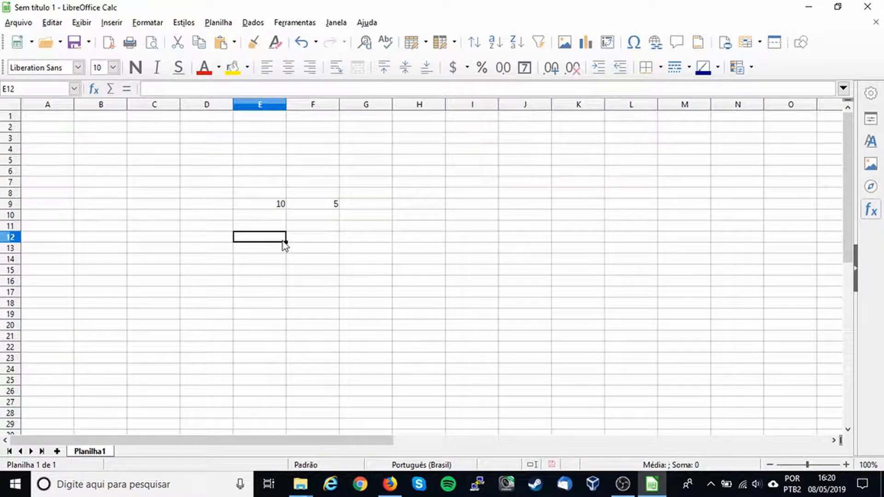
pyautogui.write('10')
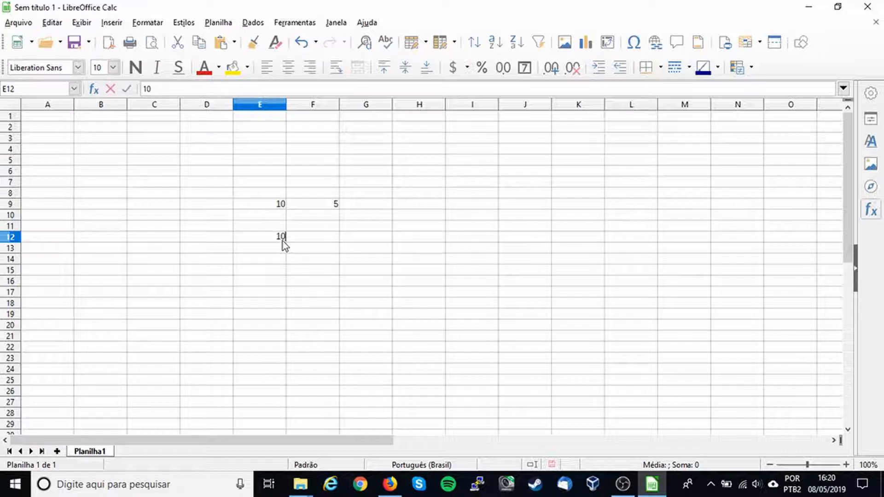
pyautogui.click(335, 239)
pyautogui.write('5')
pyautogui.click(364, 273)
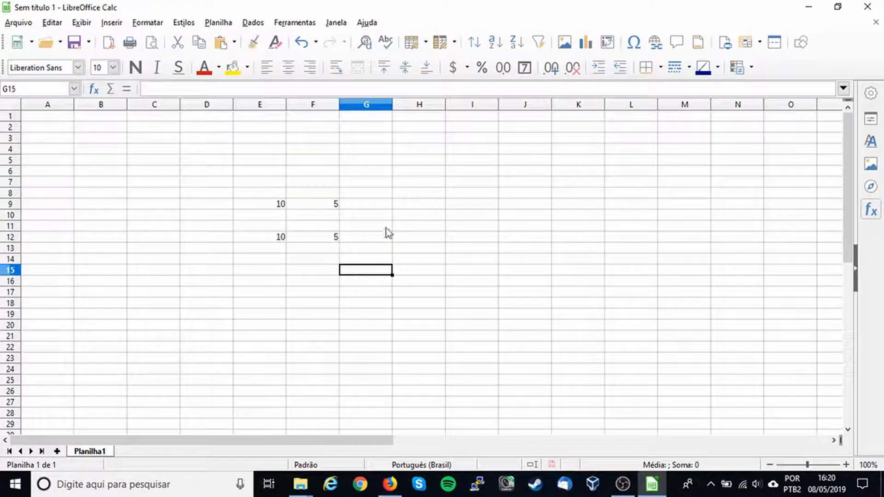
pyautogui.click(375, 206)
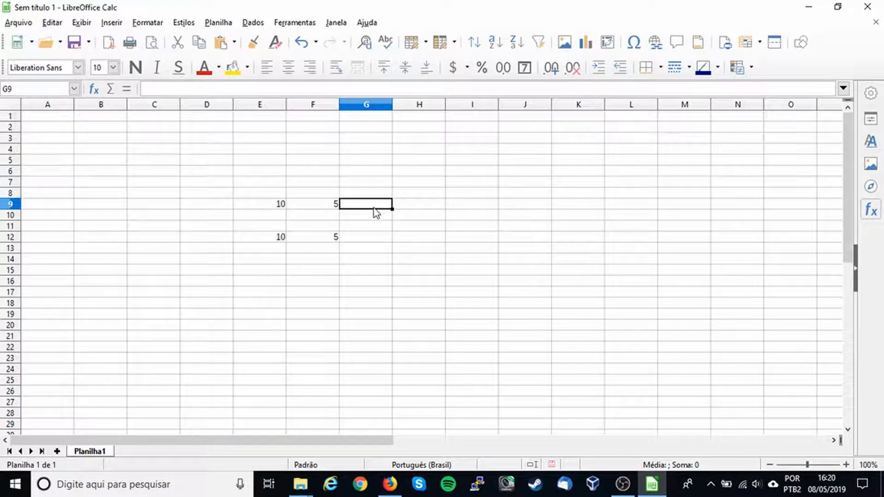
pyautogui.write('=')
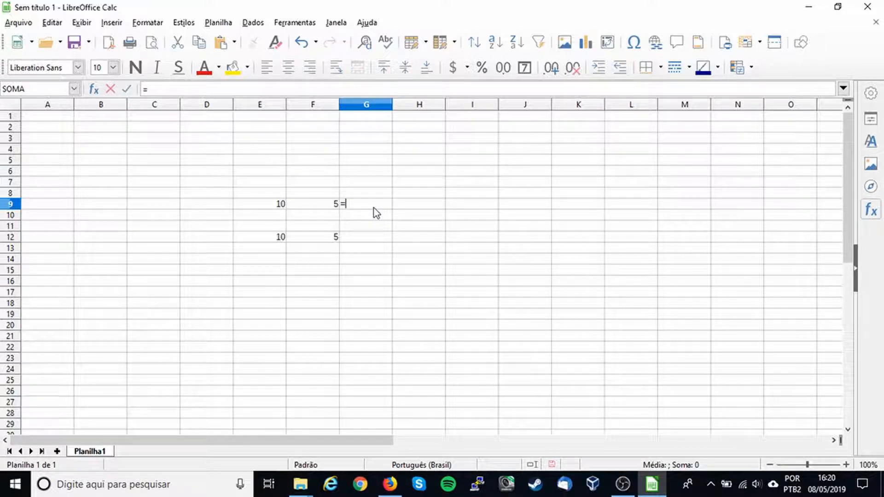
pyautogui.press('BackSpace')
pyautogui.click(400, 228)
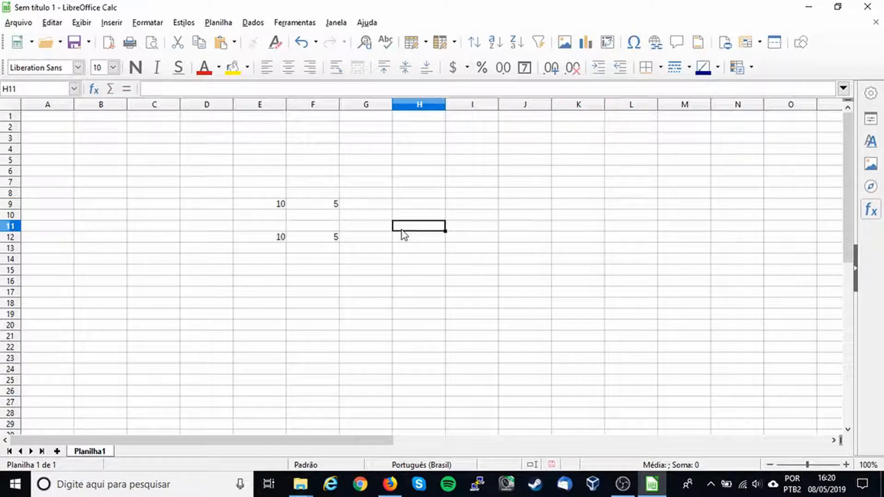
# Step: Enter the formula =10+5 in cell G9 and reselect the cell to view its formula
pyautogui.click(380, 204)
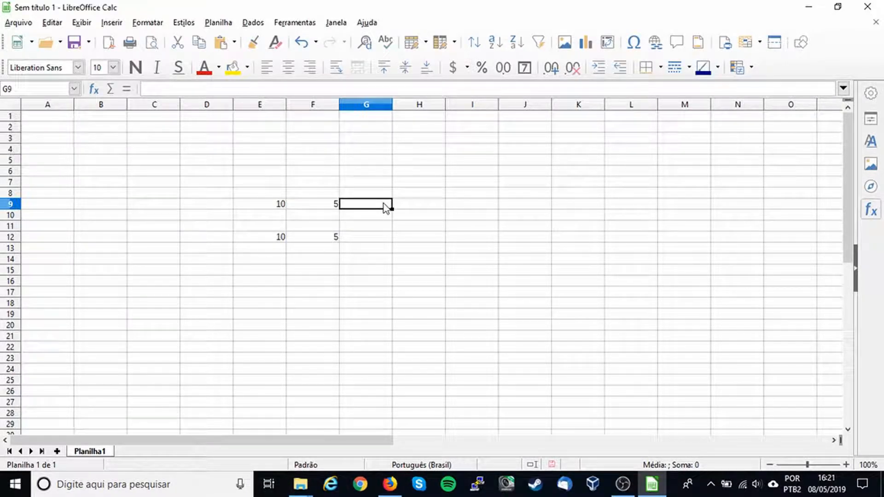
pyautogui.write('=')
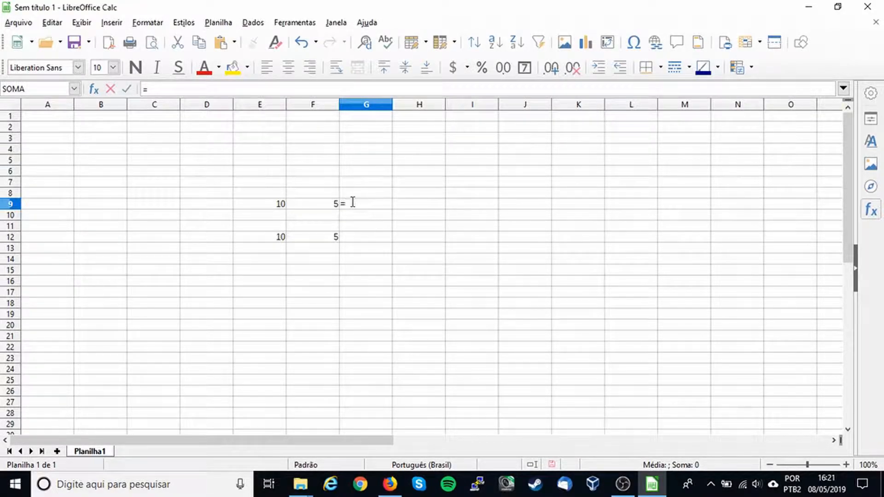
pyautogui.write('10')
pyautogui.write('+10')
pyautogui.press('BackSpace')
pyautogui.press('BackSpace')
pyautogui.write('5')
pyautogui.press('Return')
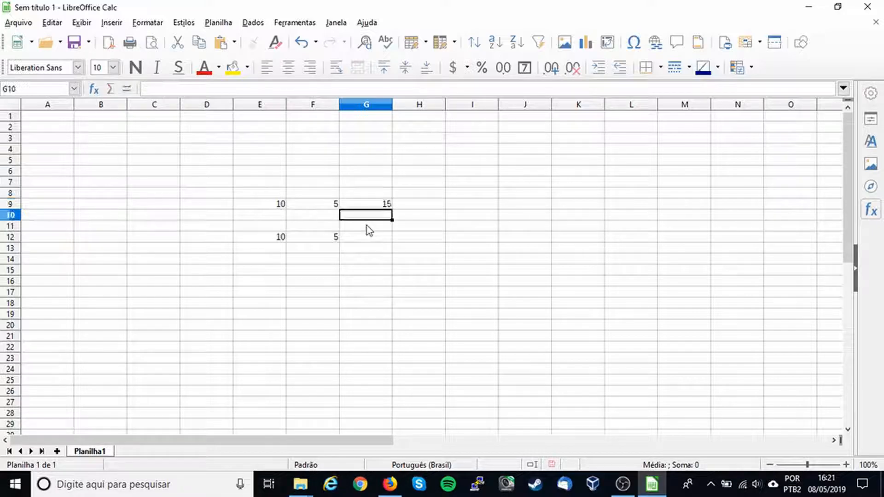
pyautogui.click(376, 205)
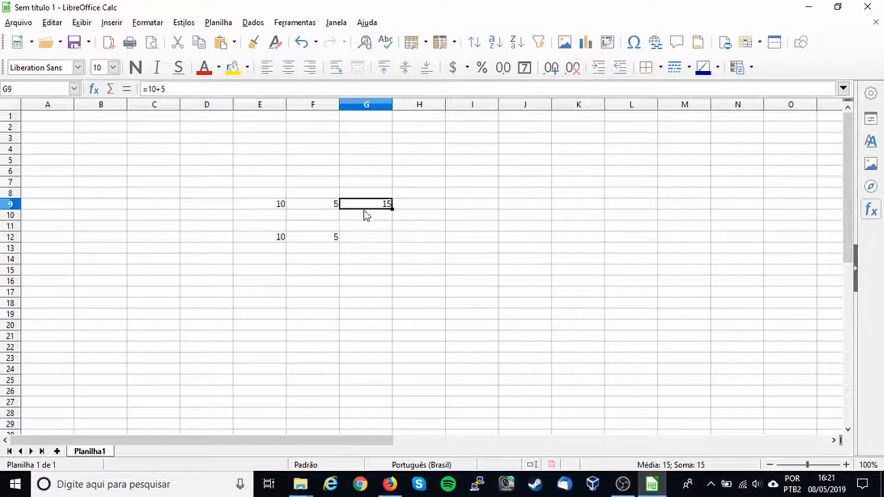
# Step: Set cell E9 to 20, and inspect cells F9 and G9 to compare the fixed-number formula with its neighbouring values
pyautogui.click(281, 205)
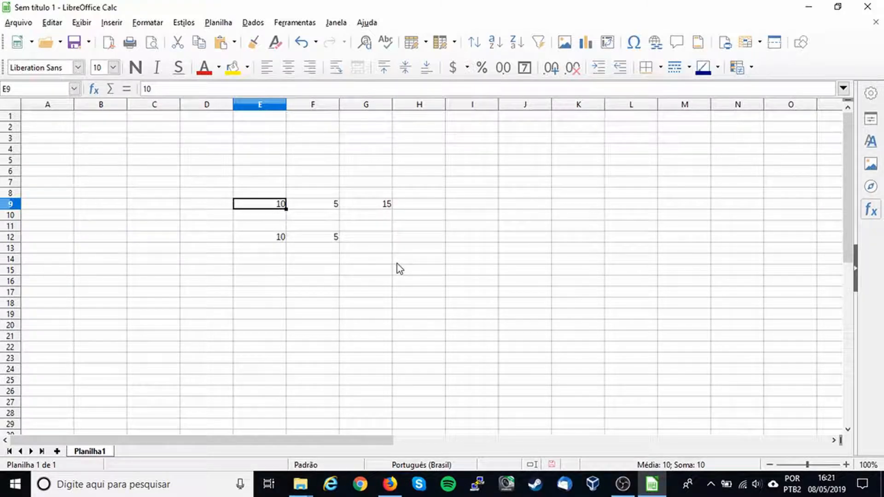
pyautogui.write('20')
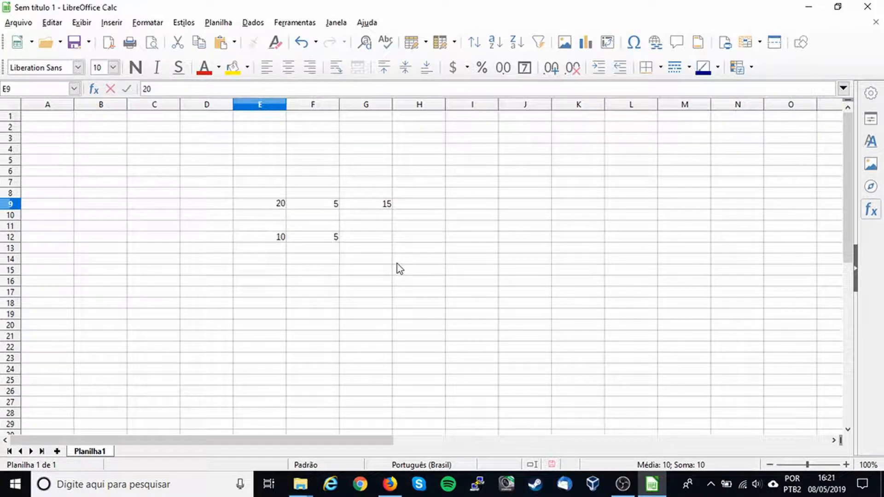
pyautogui.press('Return')
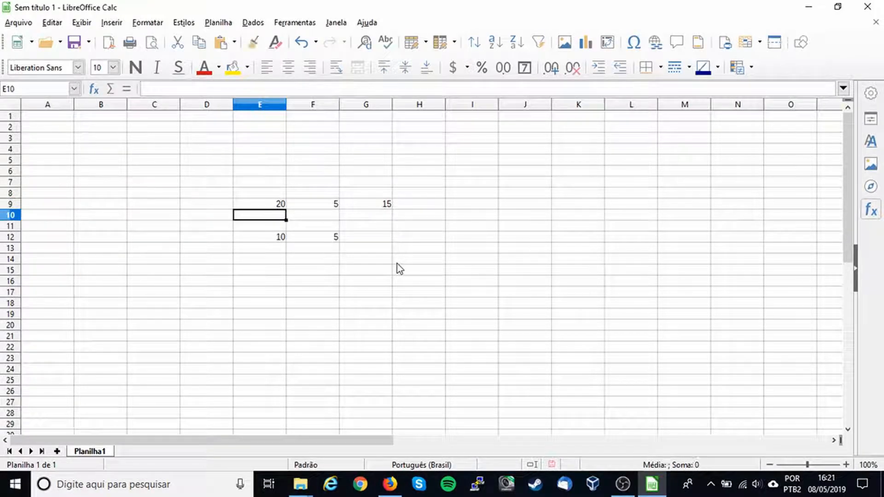
pyautogui.click(329, 206)
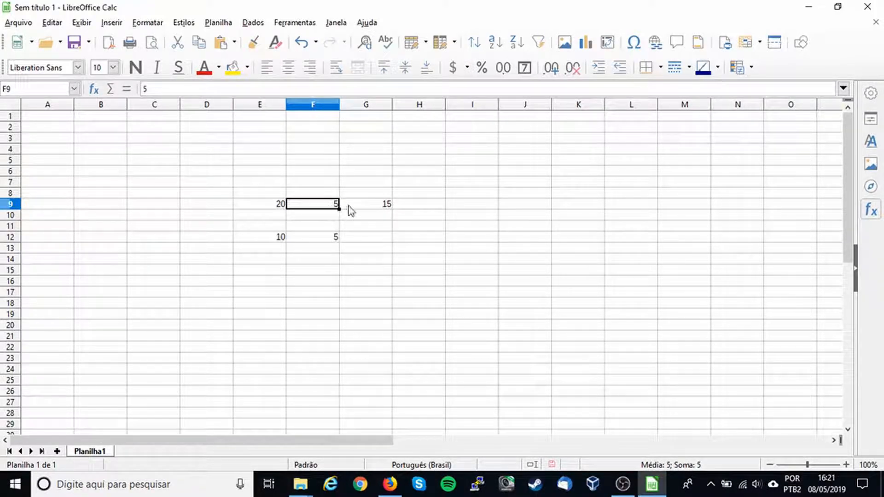
pyautogui.click(374, 209)
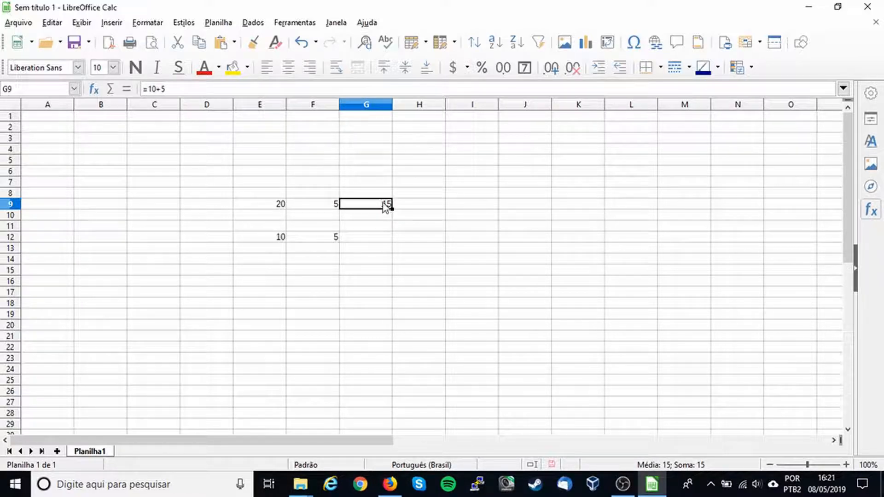
# Step: Replace the formula in cell G9 with =E9+F9, picking cells E9 and F9 as references, and reselect G9
pyautogui.doubleClick(385, 209)
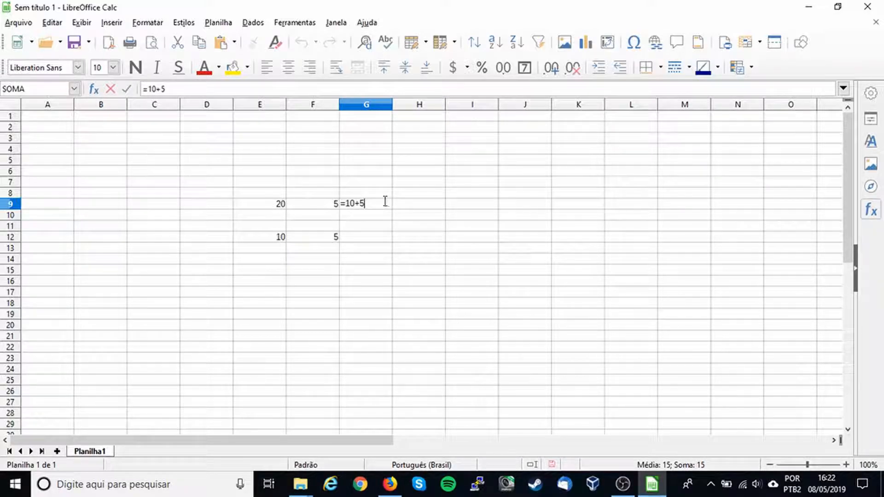
pyautogui.press('BackSpace')
pyautogui.press('BackSpace')
pyautogui.press('BackSpace')
pyautogui.press('BackSpace')
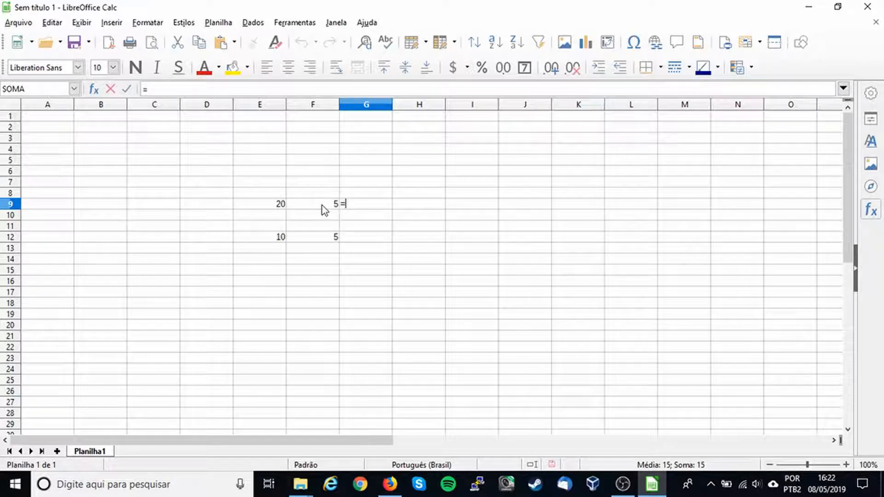
pyautogui.click(262, 203)
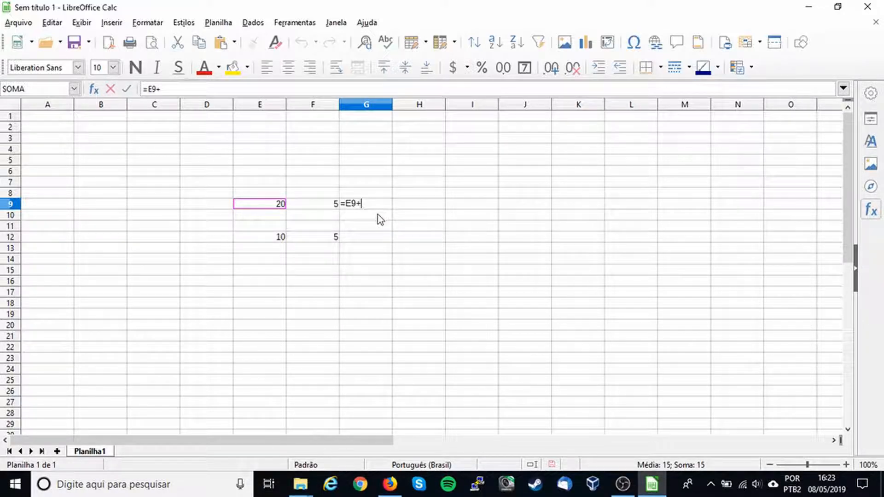
pyautogui.click(325, 205)
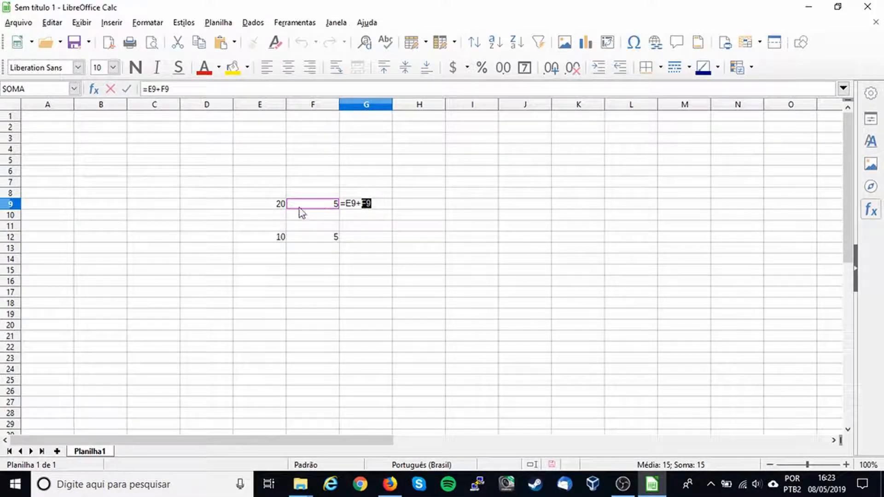
pyautogui.click(381, 204)
pyautogui.press('Return')
pyautogui.click(376, 209)
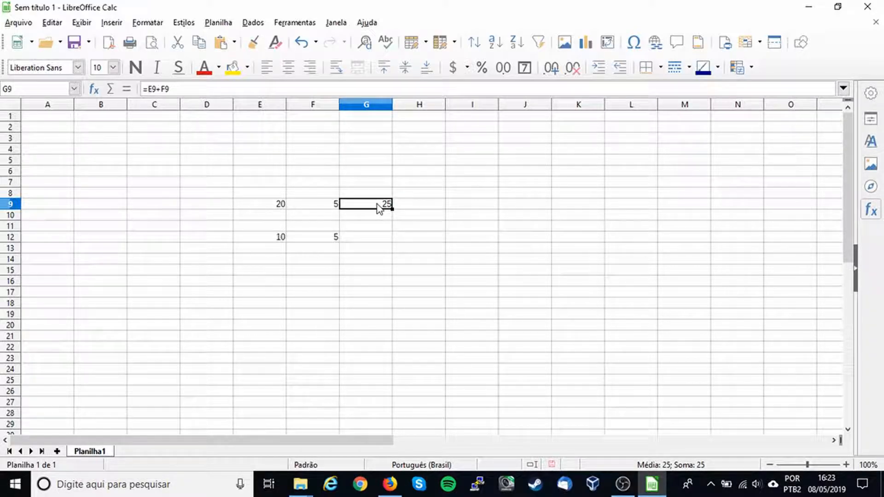
# Step: Underline G9's formula in the input line with a red pen stroke on the magnified screen, and clear the annotation
pyautogui.click(383, 216)
pyautogui.click(384, 205)
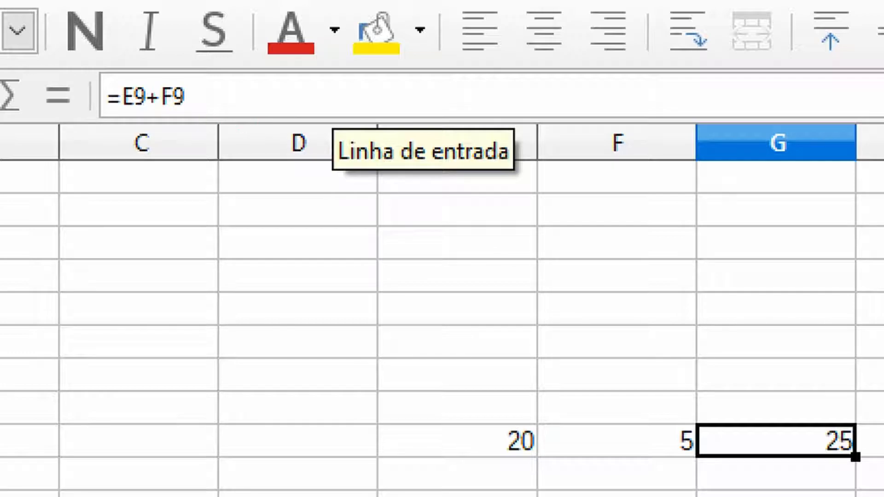
pyautogui.moveTo(104, 106); pyautogui.dragTo(205, 111)
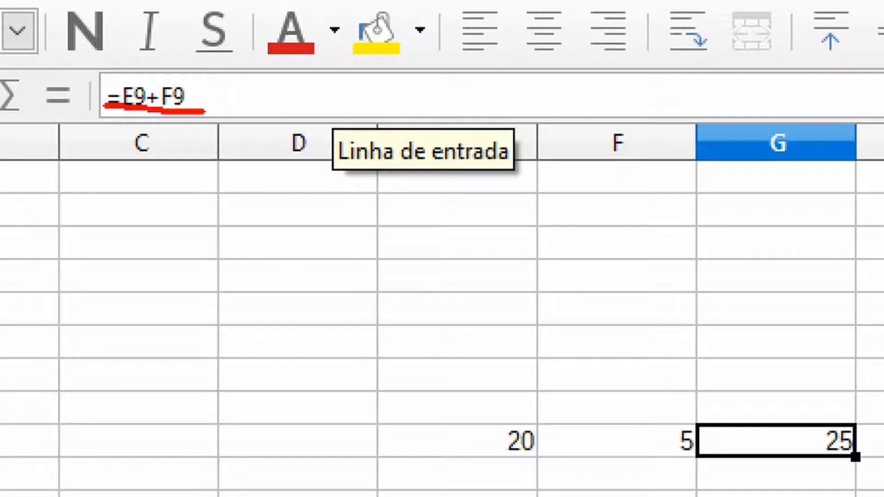
pyautogui.press('Escape')
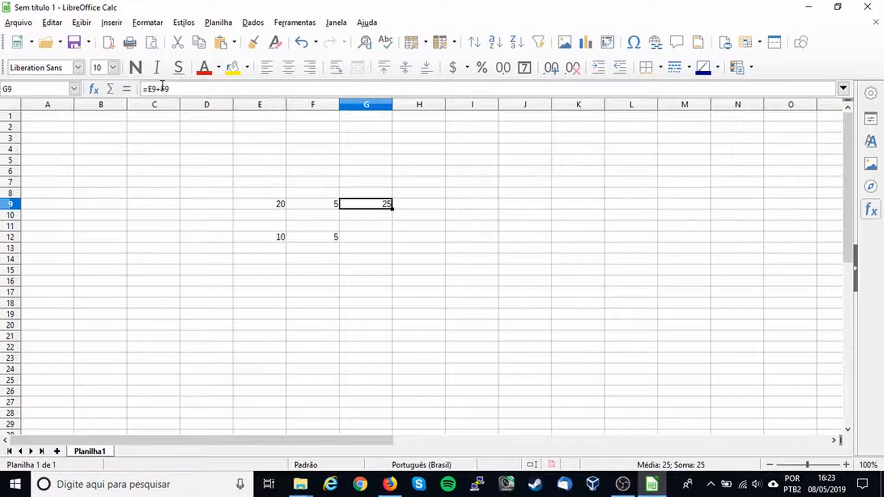
# Step: Open the formula in cell G9 to examine its coloured cell references, and close it without changes
pyautogui.click(377, 196)
pyautogui.click(382, 203)
pyautogui.doubleClick(388, 203)
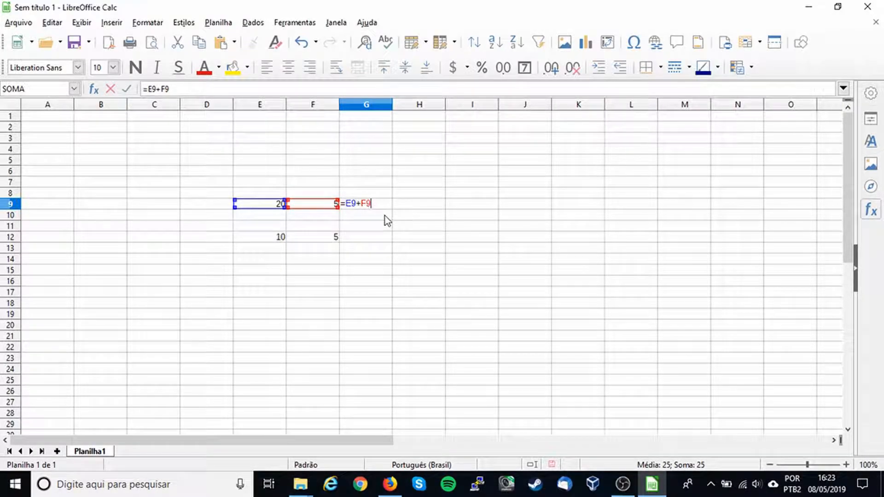
pyautogui.press('Return')
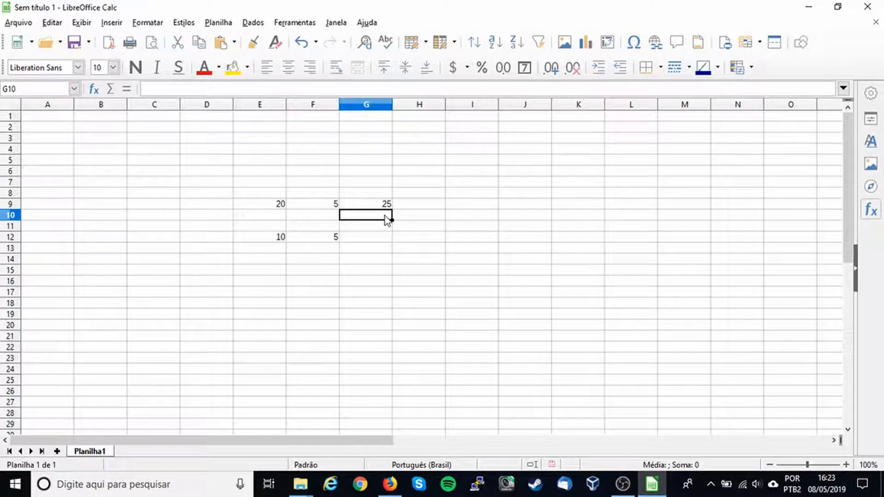
pyautogui.click(386, 204)
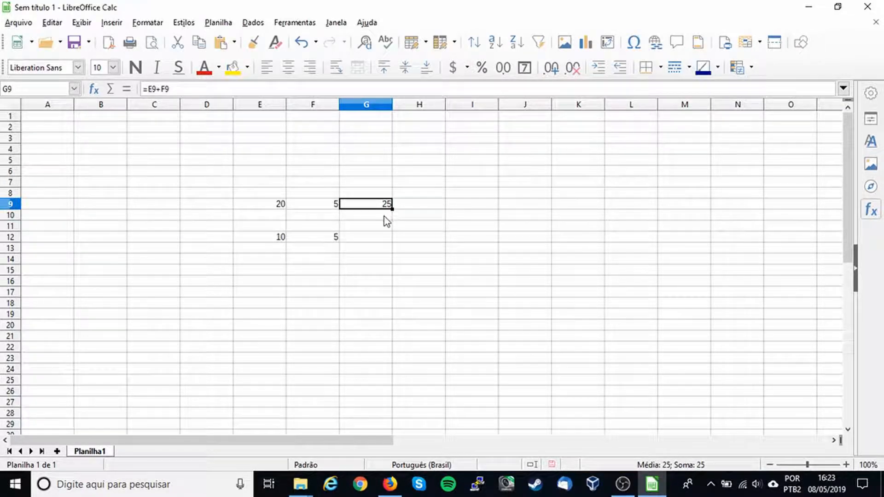
pyautogui.click(380, 218)
pyautogui.click(382, 205)
# Step: Set cell E9 to 10
pyautogui.click(278, 205)
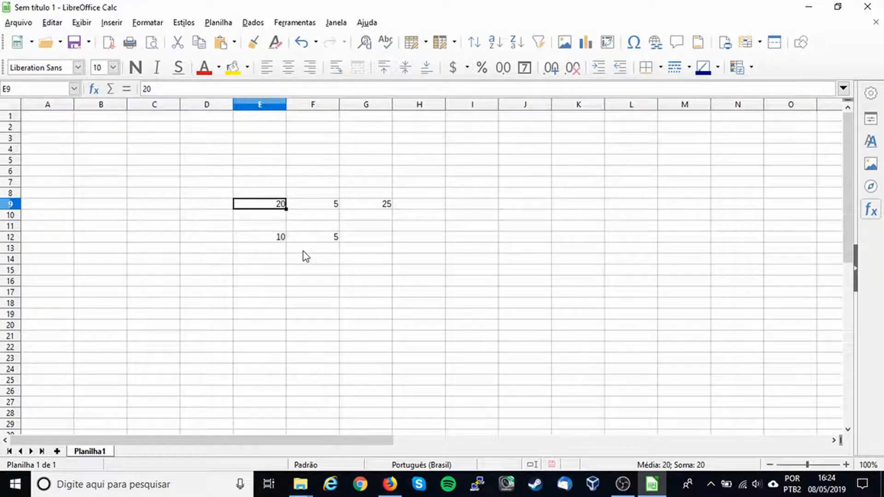
pyautogui.write('10')
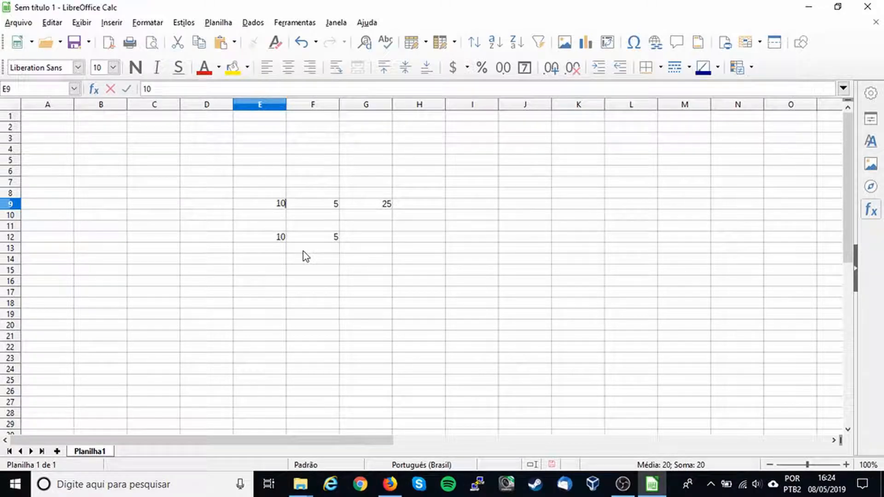
pyautogui.press('Return')
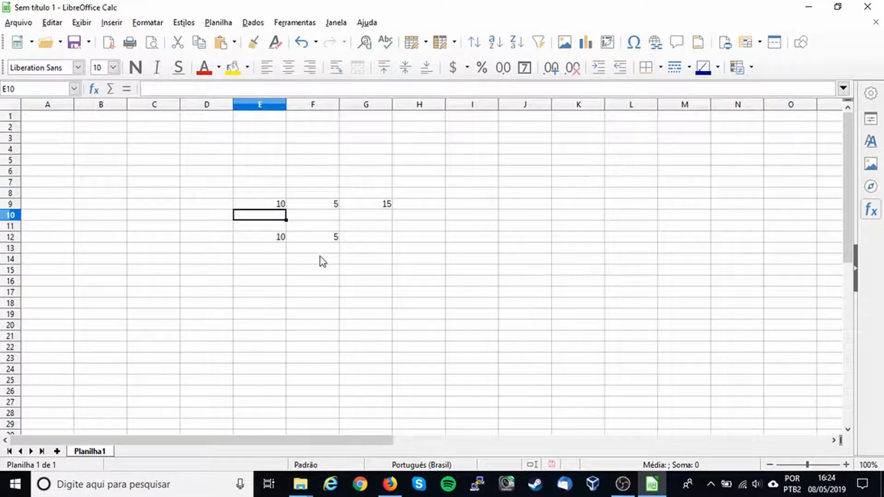
# Step: Underline the =E9+F9 formula of cell G9 on the magnified screen, clear the annotation, and reselect G9
pyautogui.click(389, 204)
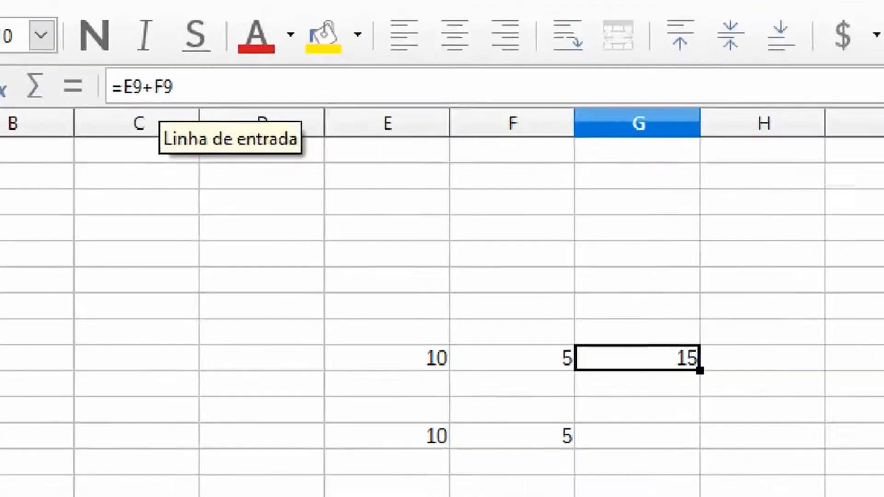
pyautogui.moveTo(117, 109); pyautogui.dragTo(212, 109)
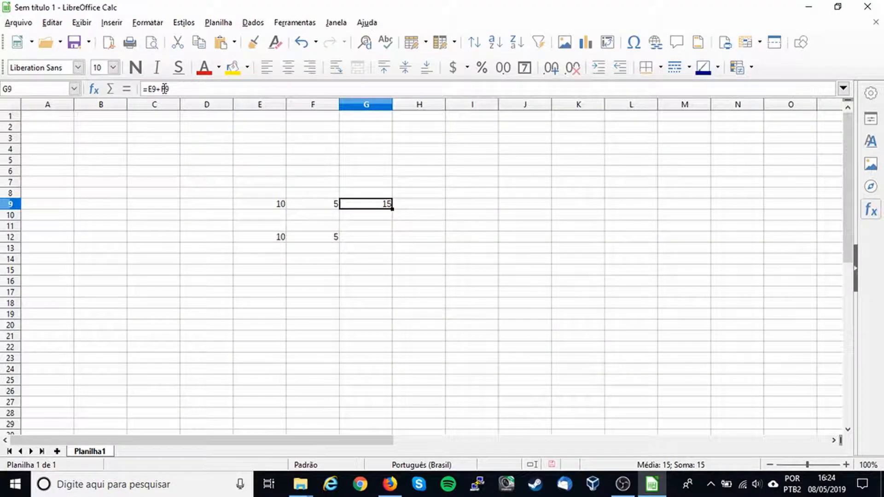
pyautogui.click(360, 183)
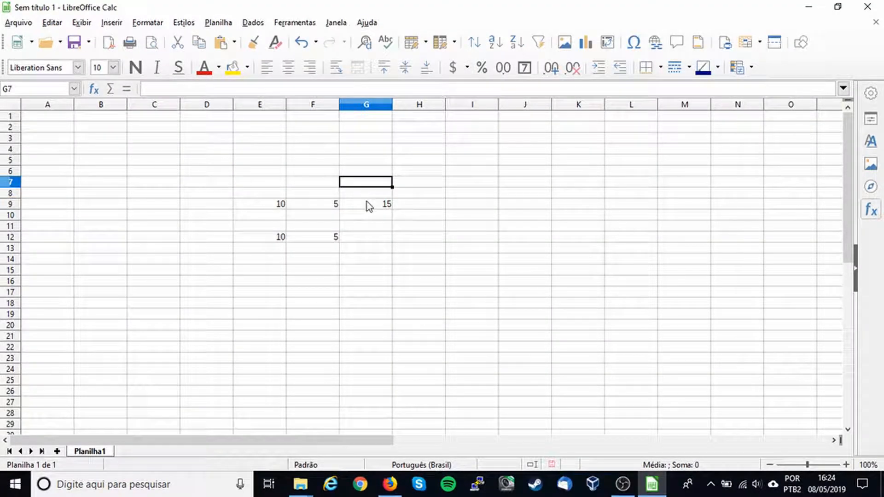
pyautogui.click(367, 202)
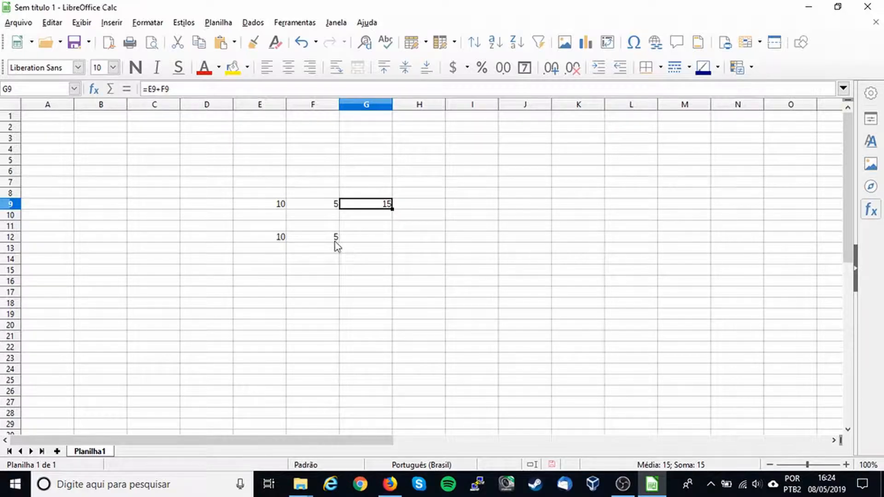
# Step: Set cell F9 to 10 and, after checking the formula in G9, select the empty cell G12
pyautogui.click(282, 206)
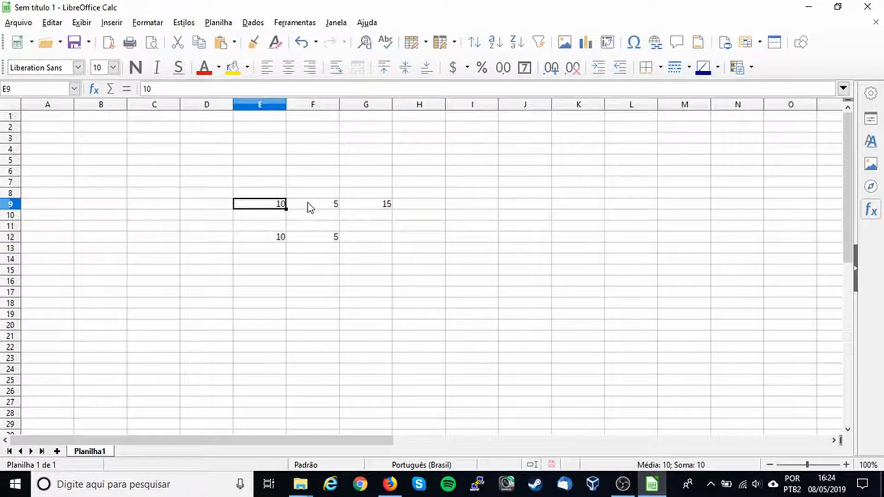
pyautogui.click(364, 208)
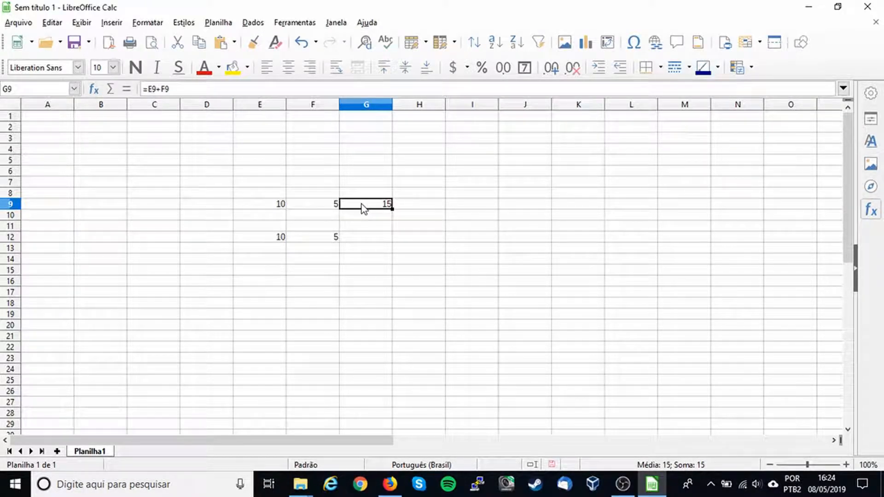
pyautogui.click(319, 206)
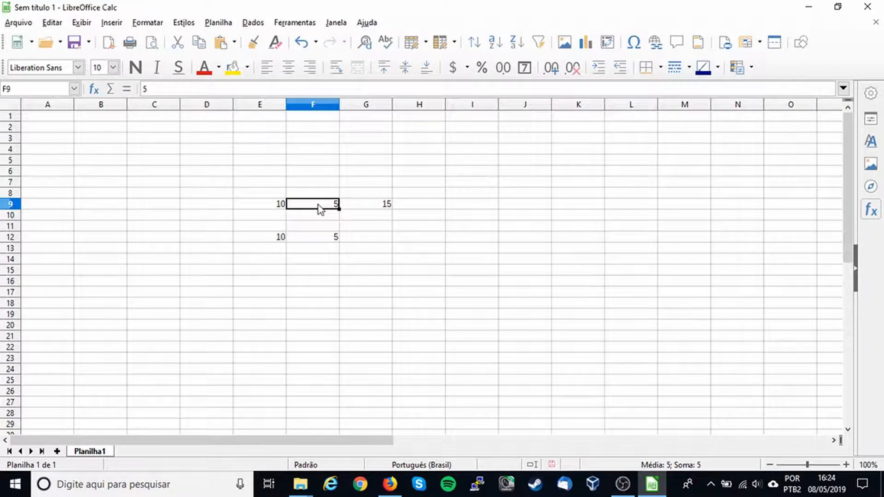
pyautogui.write('10')
pyautogui.press('Return')
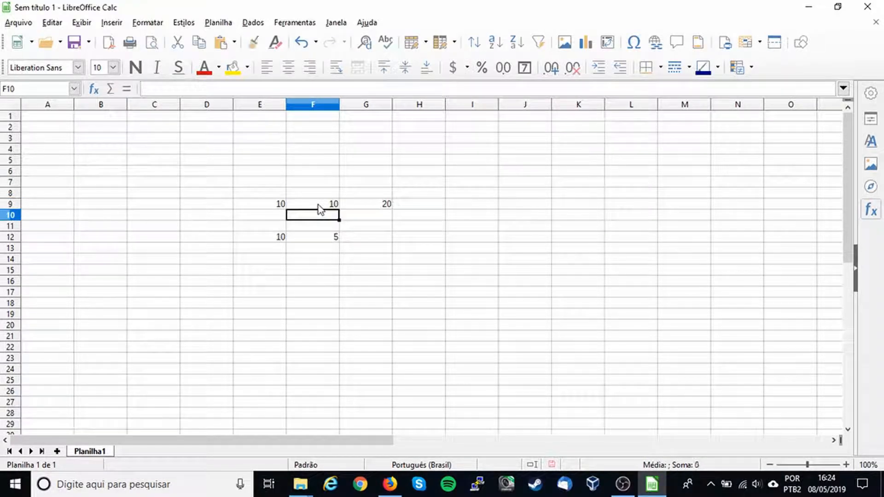
pyautogui.click(357, 206)
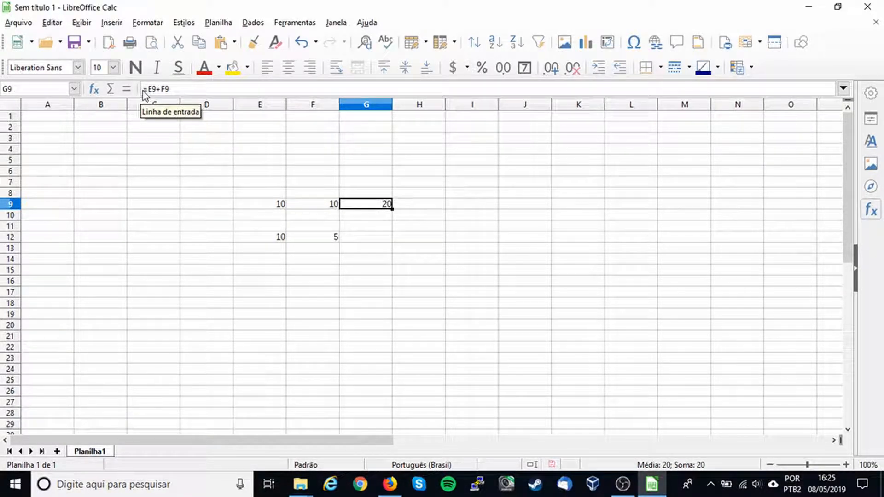
pyautogui.click(361, 237)
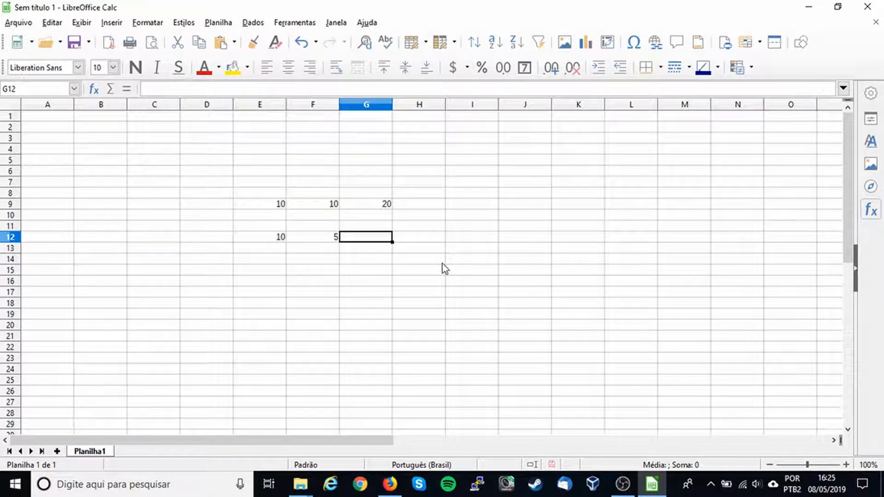
# Step: Enter the formula =soma(E12;F12) in cell G12, referencing the two numbers in row 12
pyautogui.write('=')
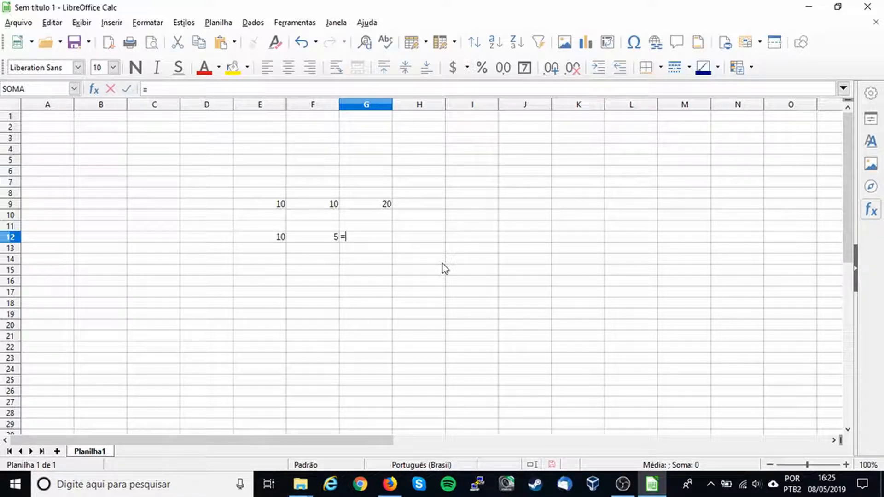
pyautogui.write('soma')
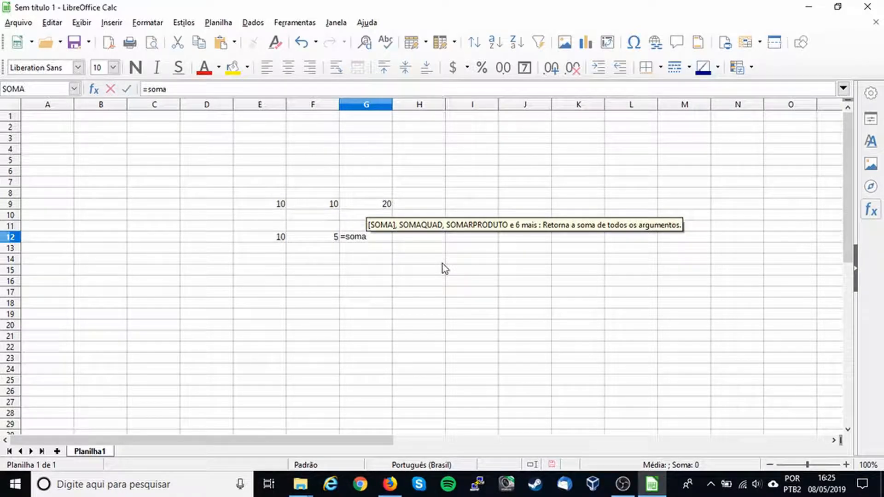
pyautogui.write('(')
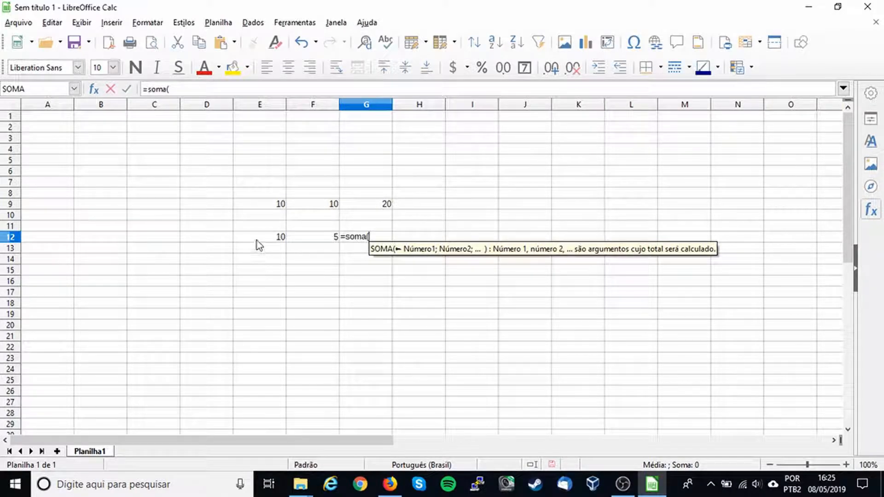
pyautogui.click(274, 239)
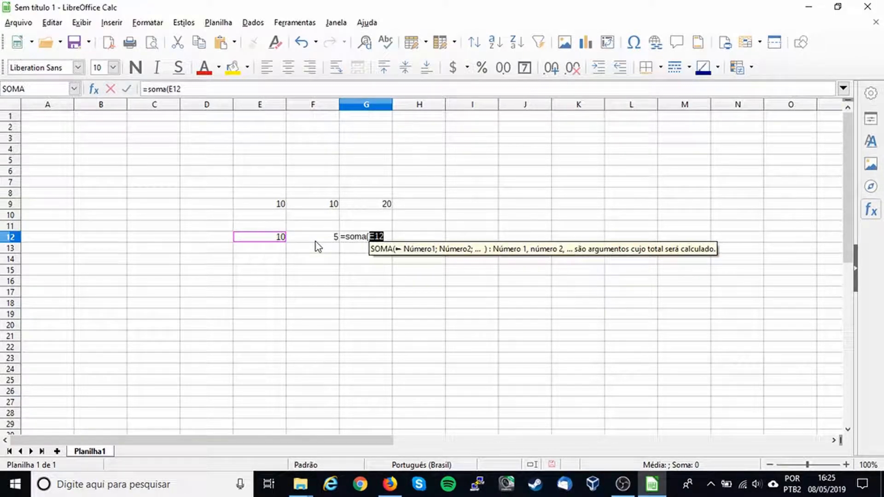
pyautogui.write(';')
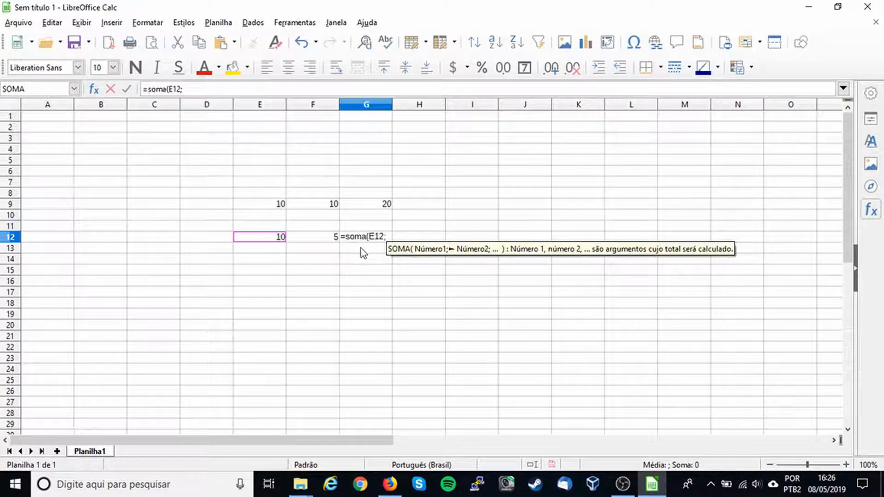
pyautogui.click(319, 237)
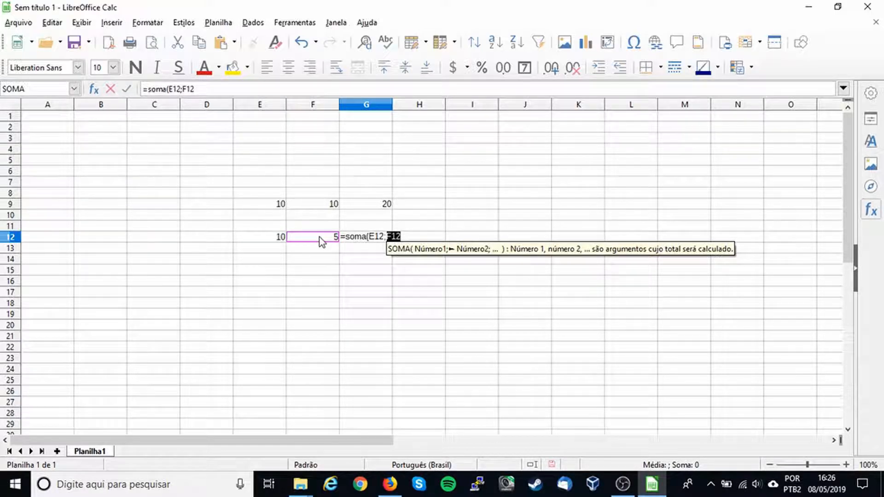
pyautogui.write(')')
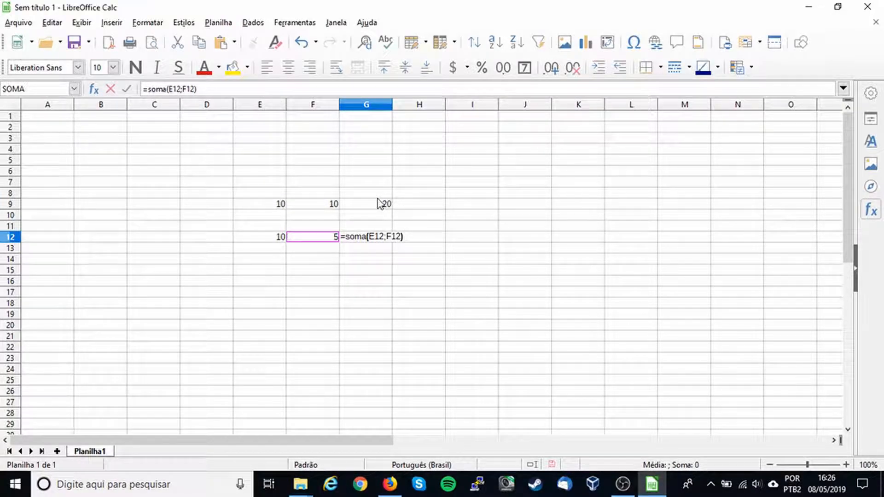
pyautogui.press('Return')
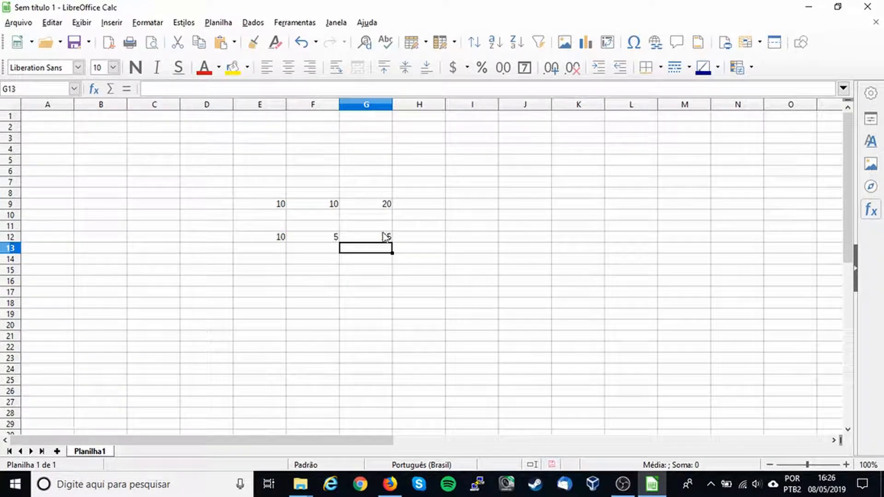
# Step: Compare the SOMA formula in cell G12 with the addition formula in cell G9
pyautogui.click(387, 238)
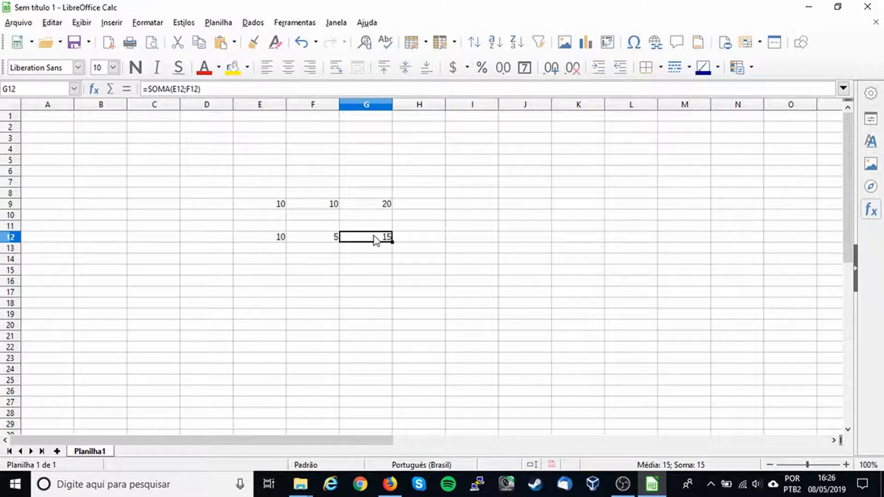
pyautogui.click(386, 205)
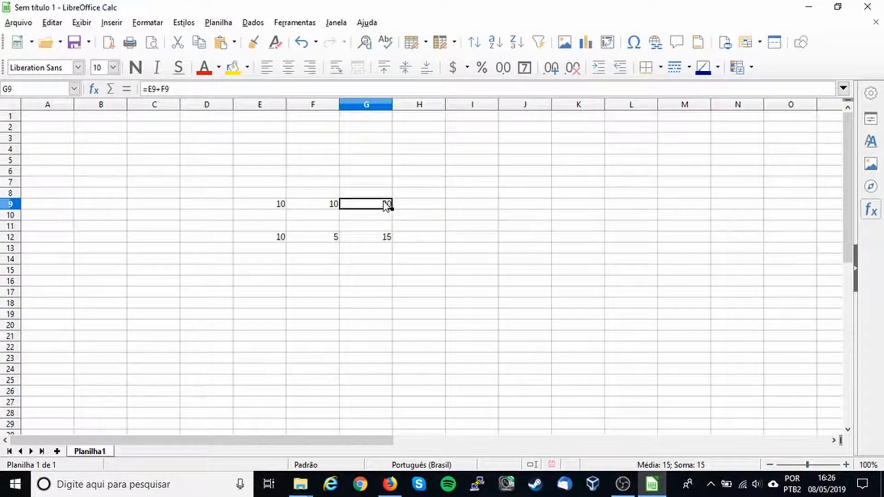
pyautogui.click(382, 236)
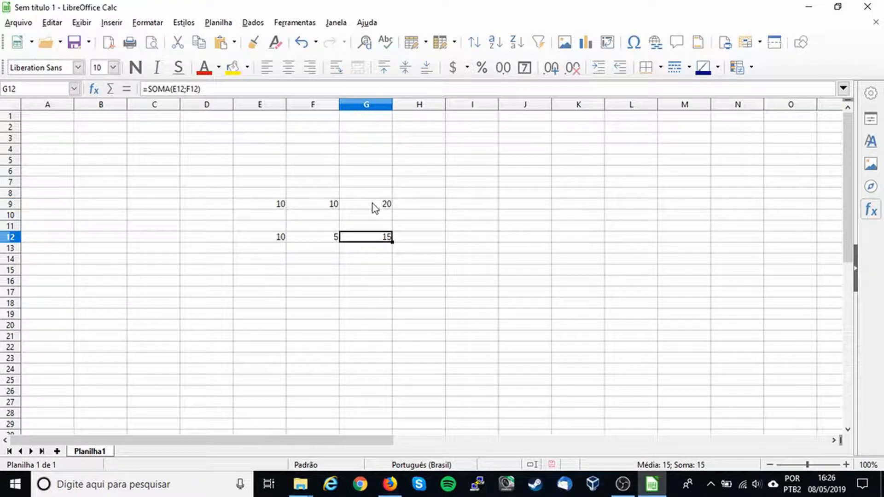
# Step: Set cell F12 to 10 and check cells E12, F12 and the formula in G12
pyautogui.click(325, 240)
pyautogui.write('10')
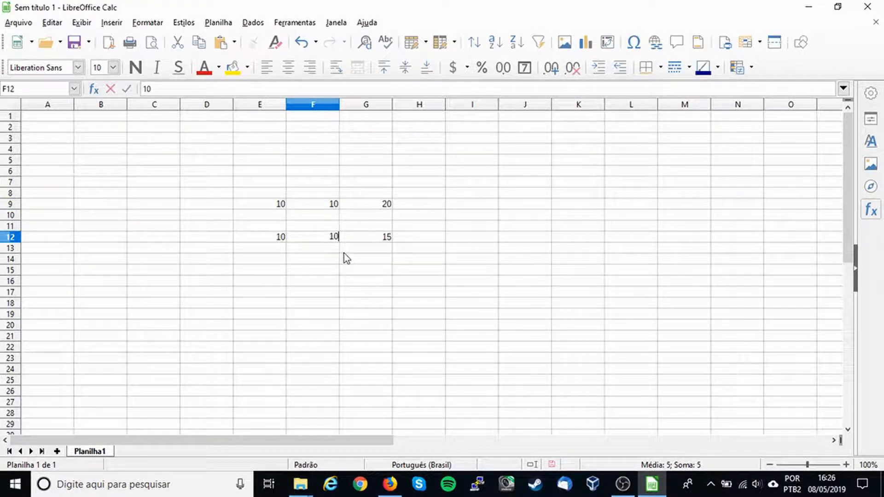
pyautogui.press('Return')
pyautogui.click(379, 240)
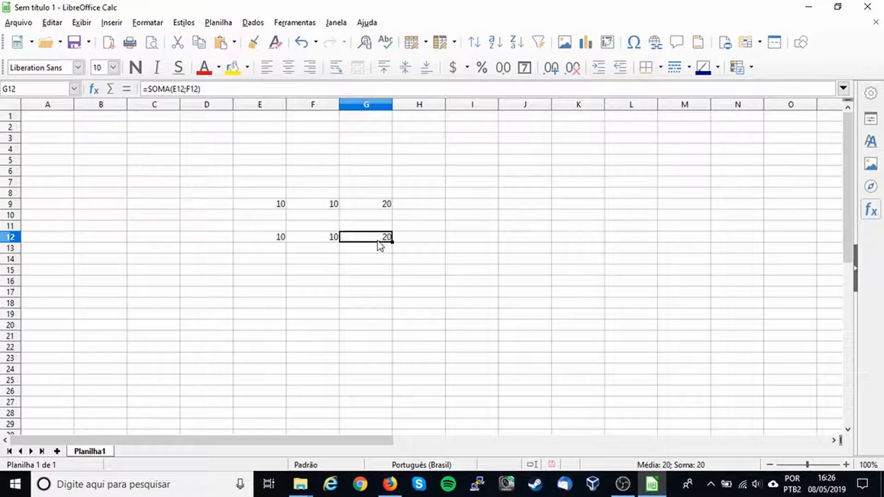
pyautogui.click(275, 241)
pyautogui.click(314, 240)
pyautogui.click(346, 238)
# Step: Clear the contents of the range E7:H16 and deselect it
pyautogui.moveTo(255, 184); pyautogui.dragTo(436, 288)
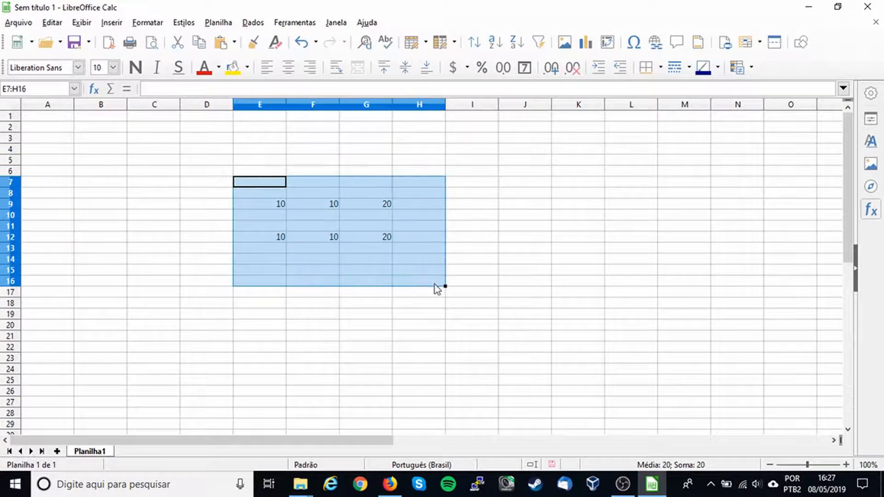
pyautogui.press('Delete')
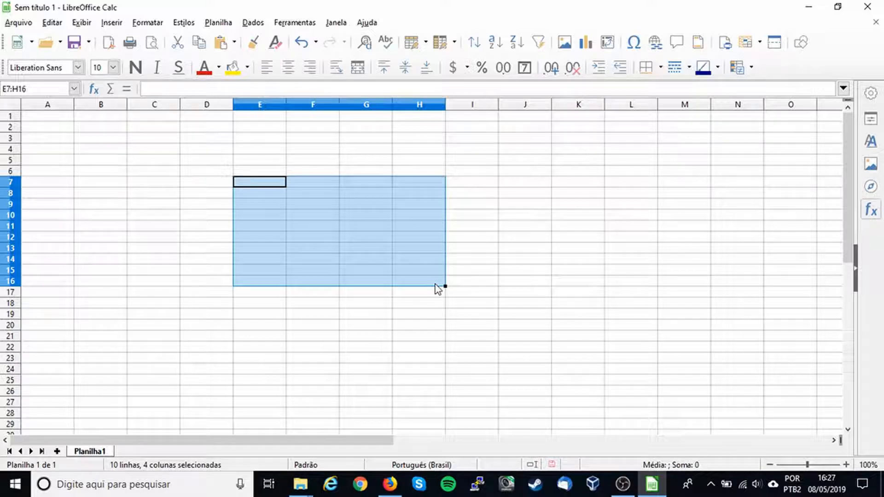
pyautogui.click(488, 330)
# Step: Enter 10 in cell E8 and 5 in cell F8
pyautogui.click(281, 205)
pyautogui.click(240, 199)
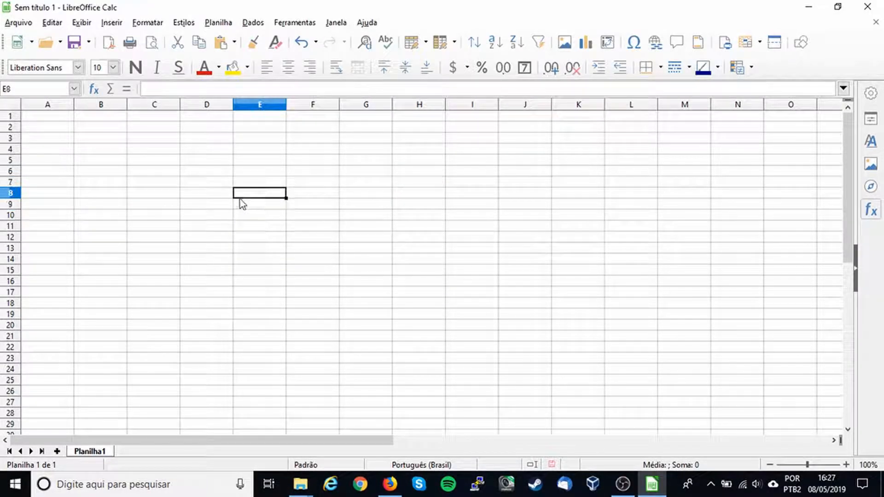
pyautogui.write('10')
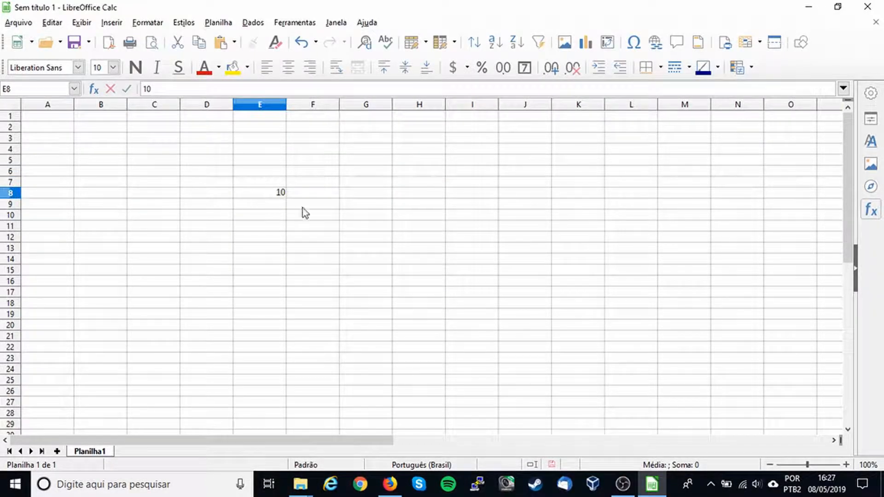
pyautogui.click(320, 198)
pyautogui.write('5')
pyautogui.click(378, 197)
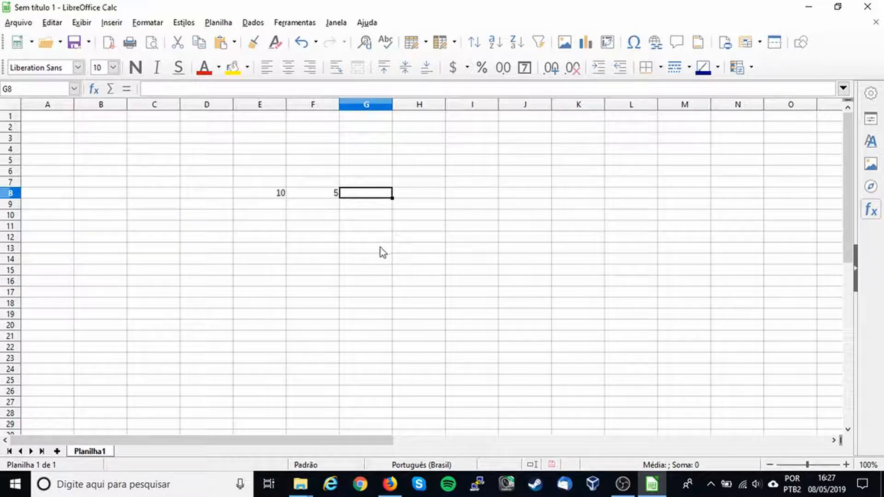
# Step: Enter the subtraction formula =E8-F8 in cell G8 and reselect the cell to examine its formula
pyautogui.click(375, 248)
pyautogui.click(384, 197)
pyautogui.write('=')
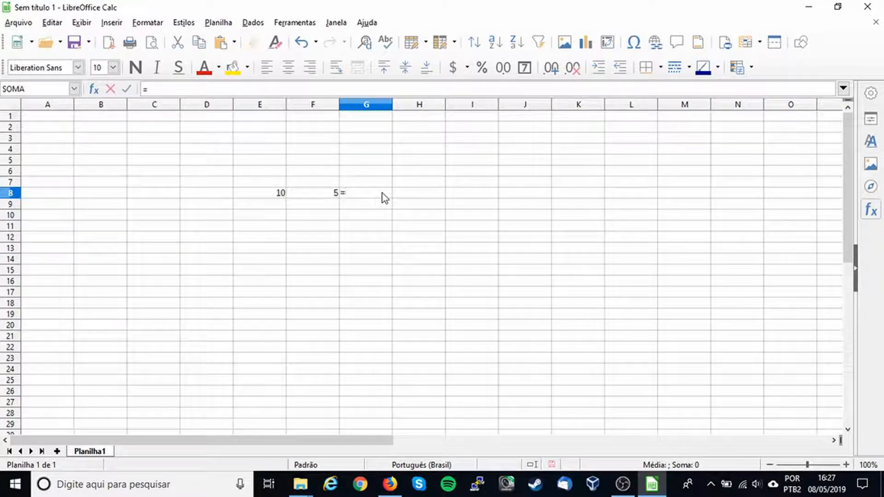
pyautogui.click(268, 191)
pyautogui.write('-')
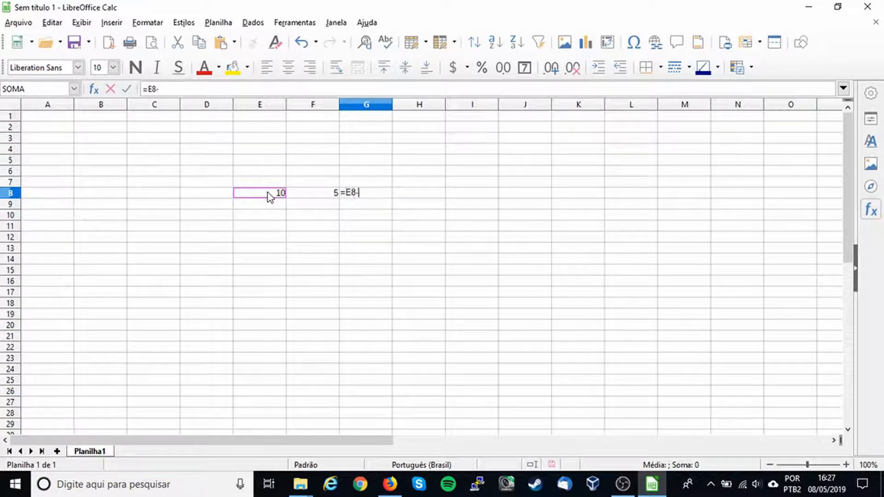
pyautogui.click(304, 193)
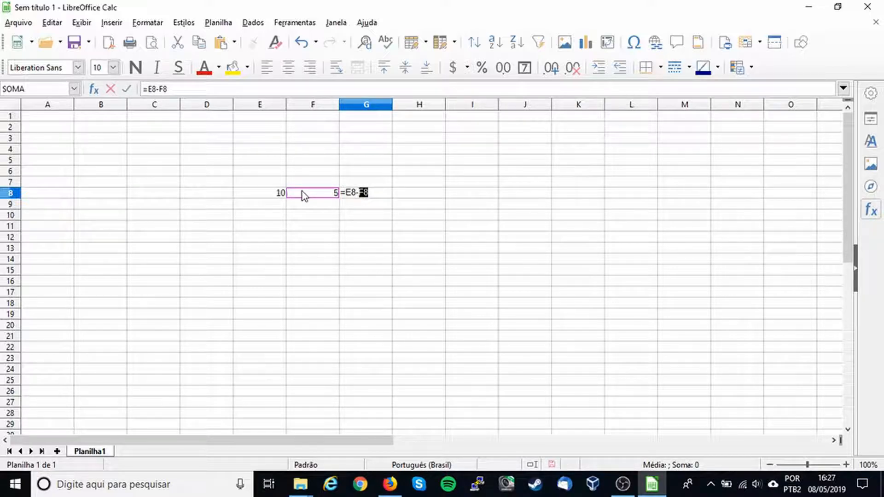
pyautogui.press('Return')
pyautogui.click(367, 196)
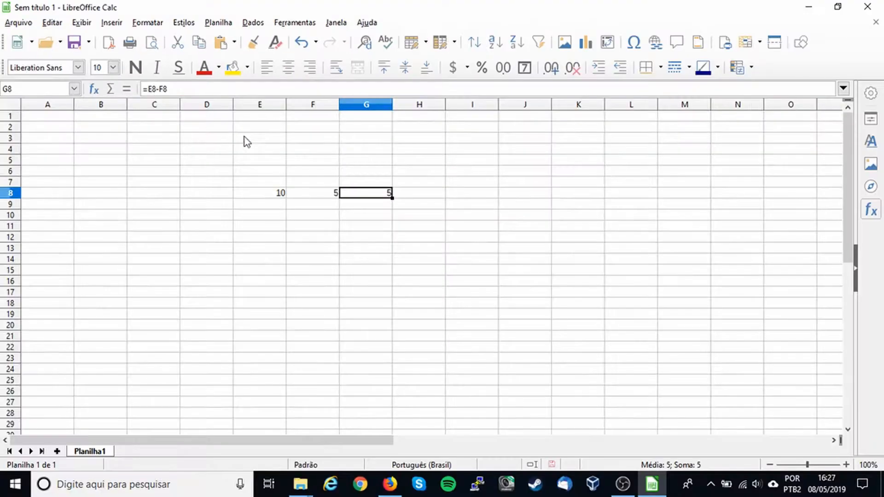
# Step: Clear the contents of the range E6:G10
pyautogui.click(585, 436)
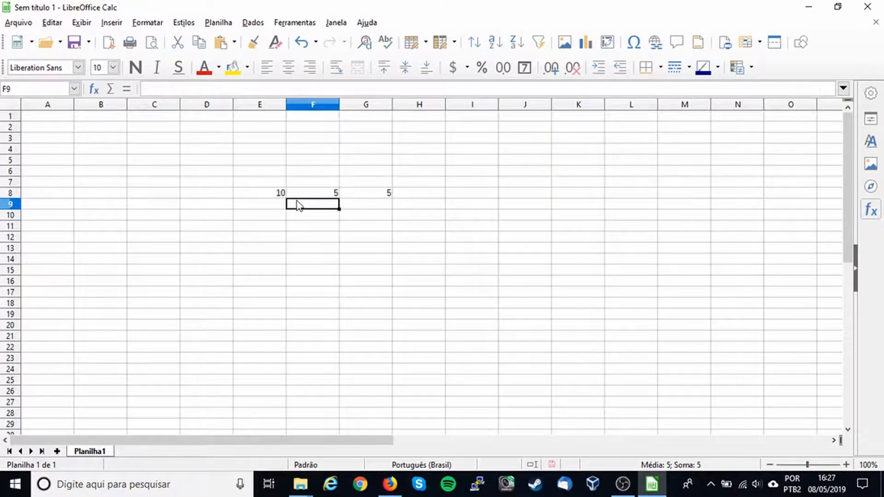
pyautogui.moveTo(260, 172); pyautogui.dragTo(384, 214)
pyautogui.press('Delete')
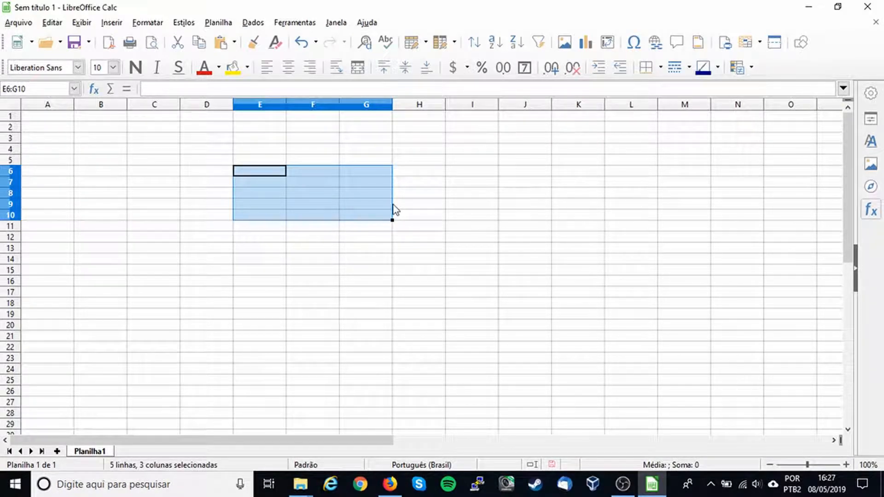
# Step: Enter 100 in cell F7 and 50 in cell G7
pyautogui.click(301, 198)
pyautogui.click(326, 185)
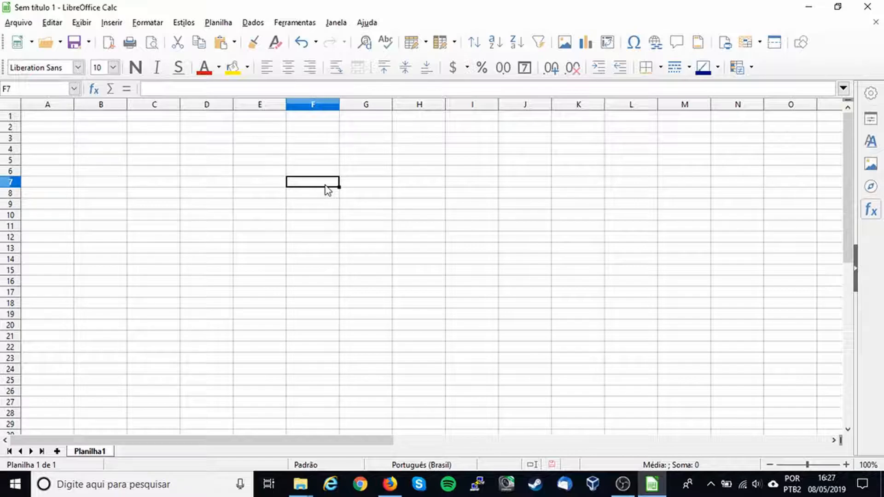
pyautogui.write('100')
pyautogui.click(351, 213)
pyautogui.click(364, 183)
pyautogui.write('50')
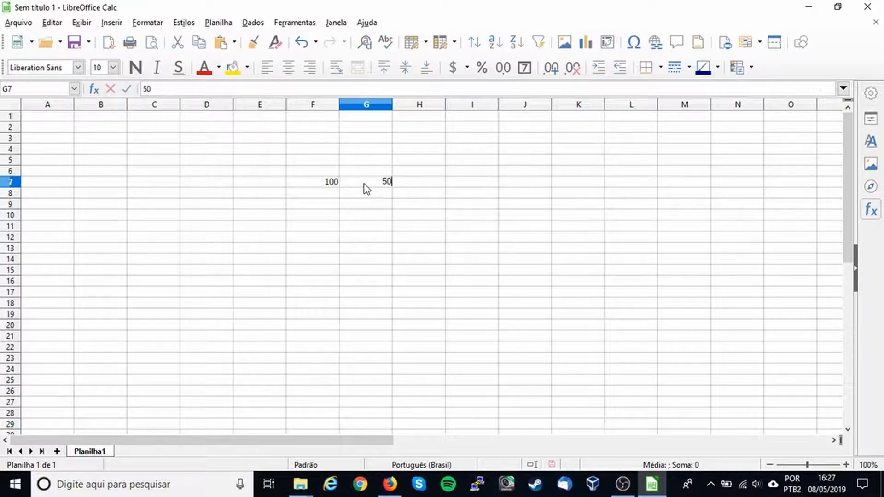
pyautogui.click(446, 235)
# Step: Enter the division formula =F7/G7 in cell I7
pyautogui.click(436, 184)
pyautogui.click(460, 185)
pyautogui.click(438, 185)
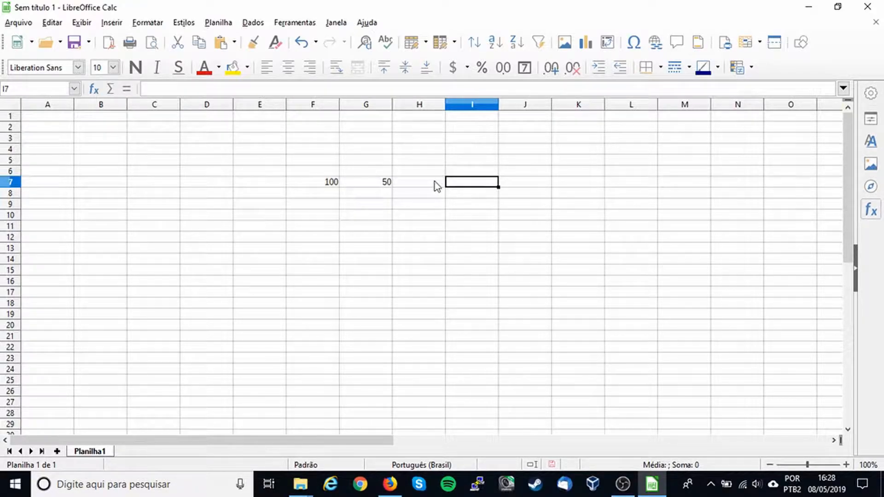
pyautogui.click(469, 186)
pyautogui.write('=')
pyautogui.click(329, 184)
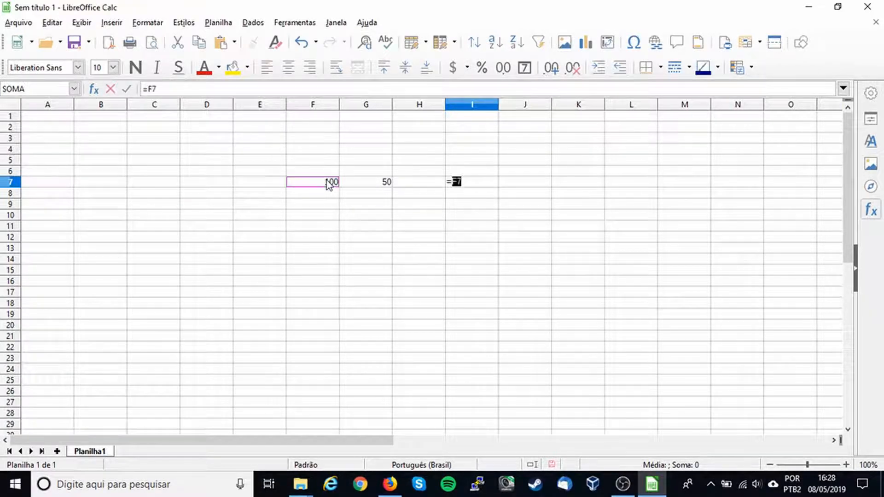
pyautogui.write('/')
pyautogui.click(380, 186)
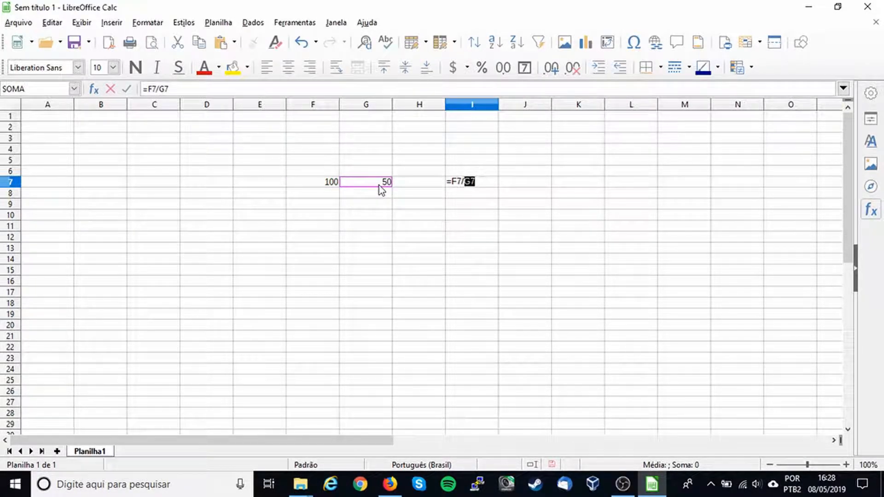
pyautogui.press('Return')
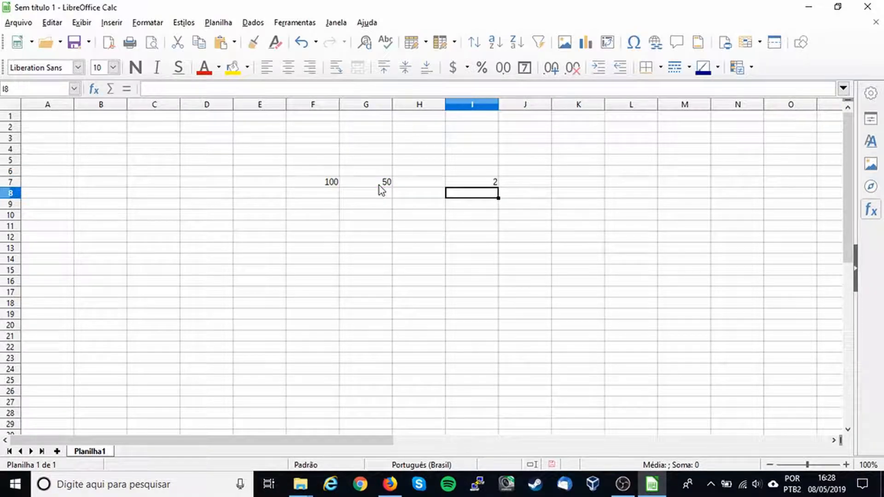
# Step: Delete the division formula from cell I7 and set cell F7 to 10
pyautogui.click(484, 186)
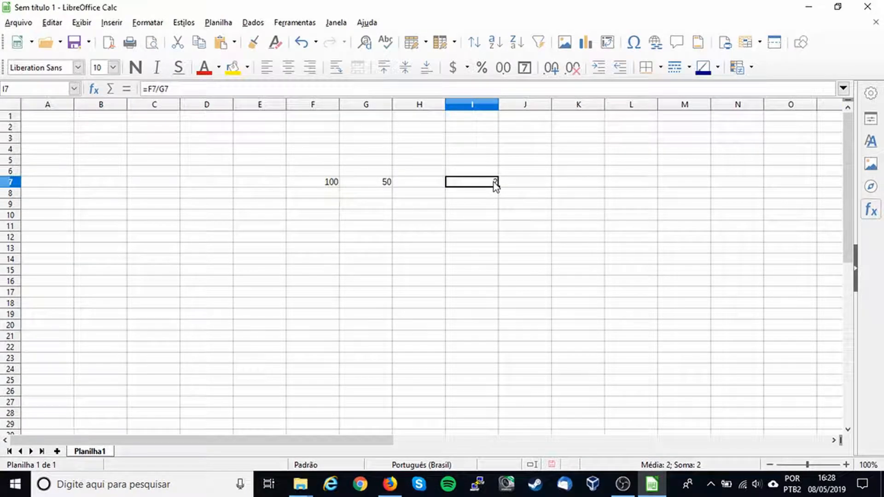
pyautogui.press('Delete')
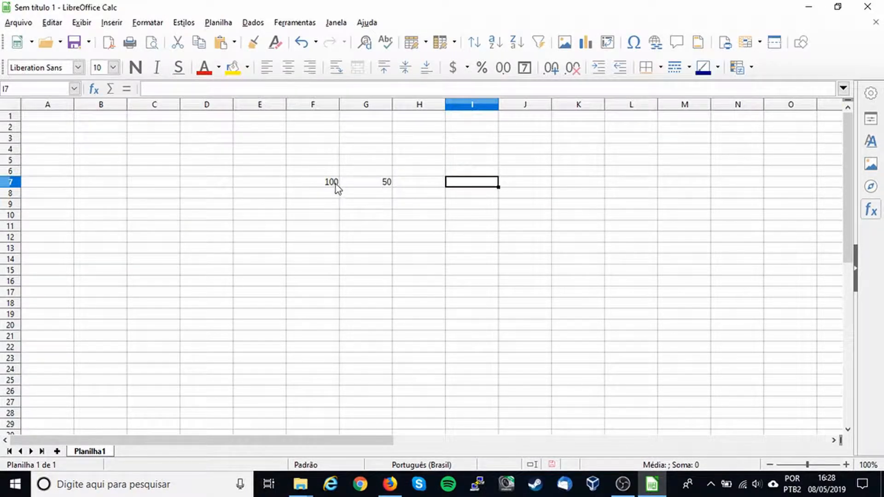
pyautogui.click(336, 185)
pyautogui.doubleClick(335, 184)
pyautogui.press('BackSpace')
pyautogui.press('Tab')
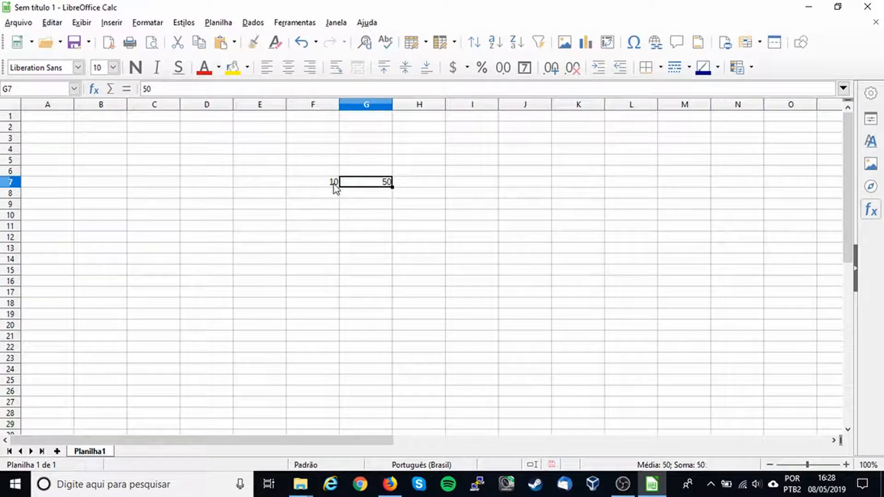
# Step: Set cell G7 to 2 and select the empty cell H7
pyautogui.press('BackSpace')
pyautogui.write('2')
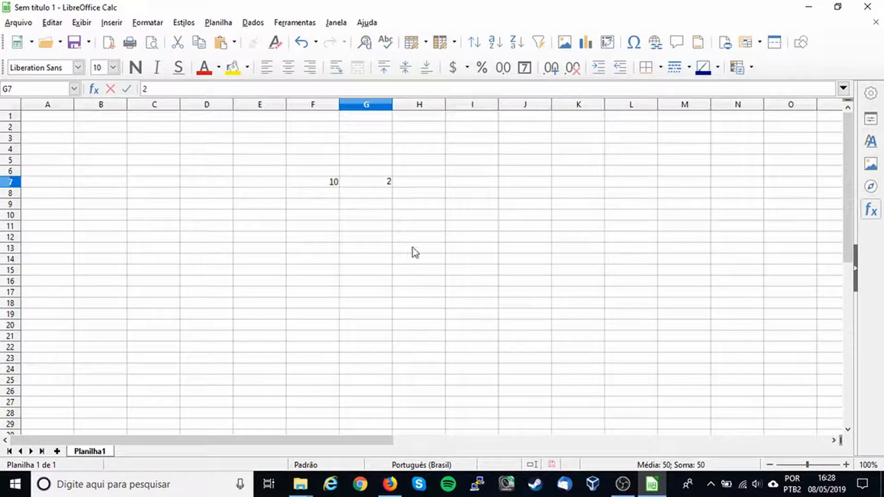
pyautogui.click(416, 251)
pyautogui.click(420, 184)
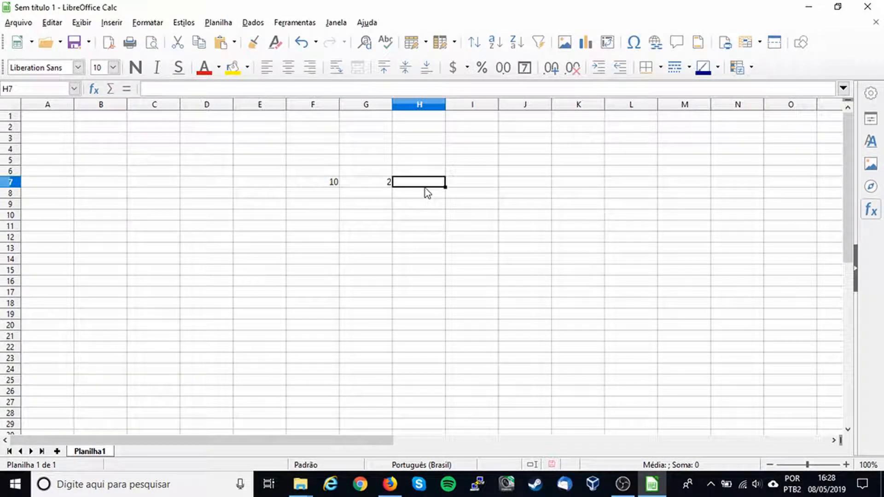
# Step: Enter the multiplication formula =F7*G7 in cell I7 and reselect the cell to review it
pyautogui.click(468, 184)
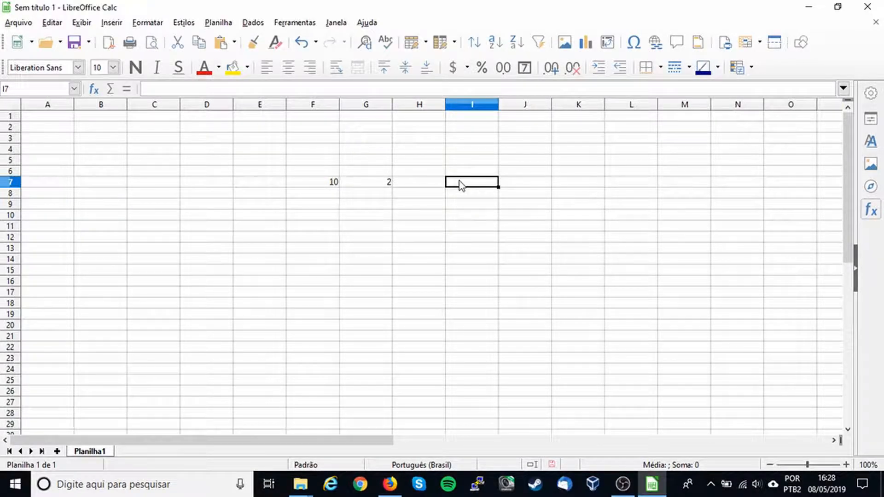
pyautogui.write('=')
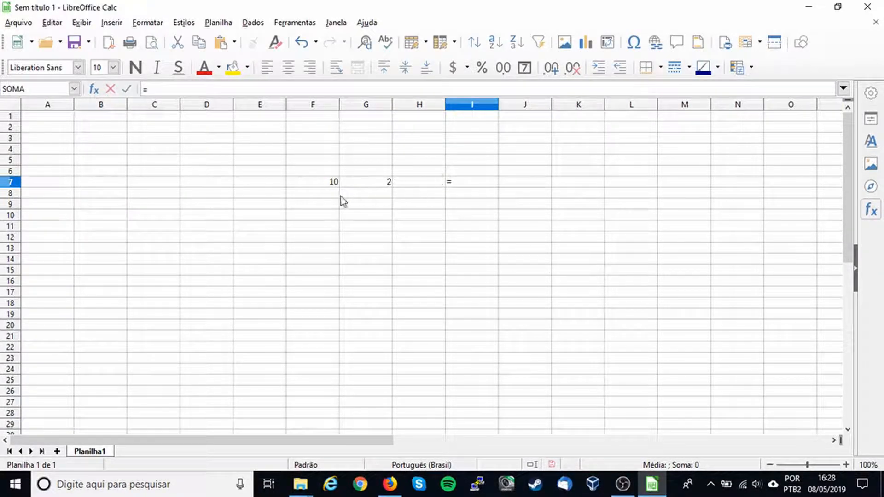
pyautogui.click(321, 186)
pyautogui.write('*')
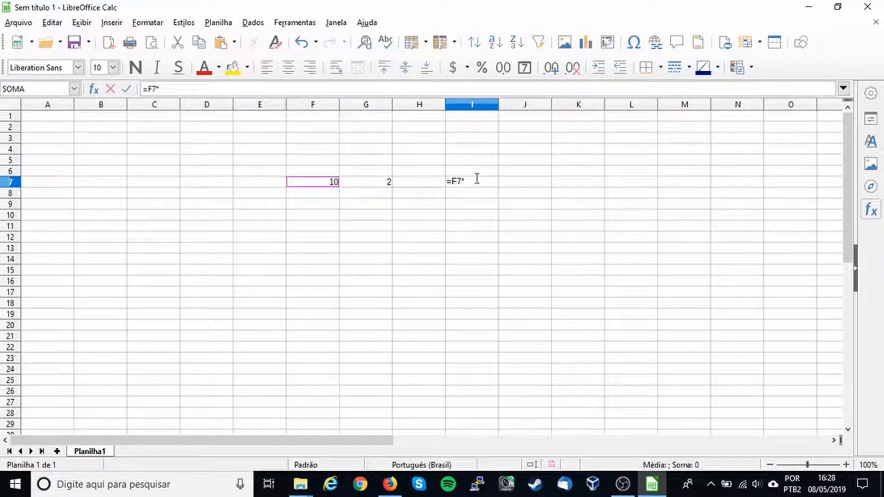
pyautogui.click(383, 184)
pyautogui.click(488, 181)
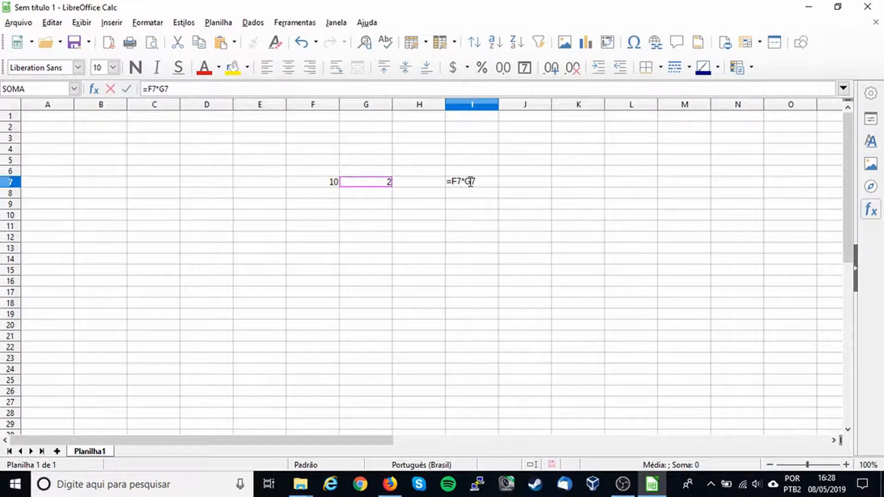
pyautogui.press('Return')
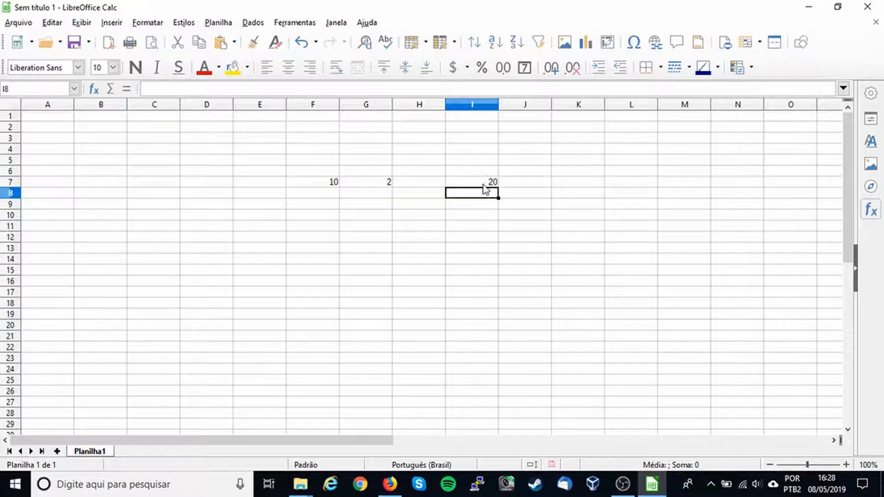
pyautogui.press('Up')
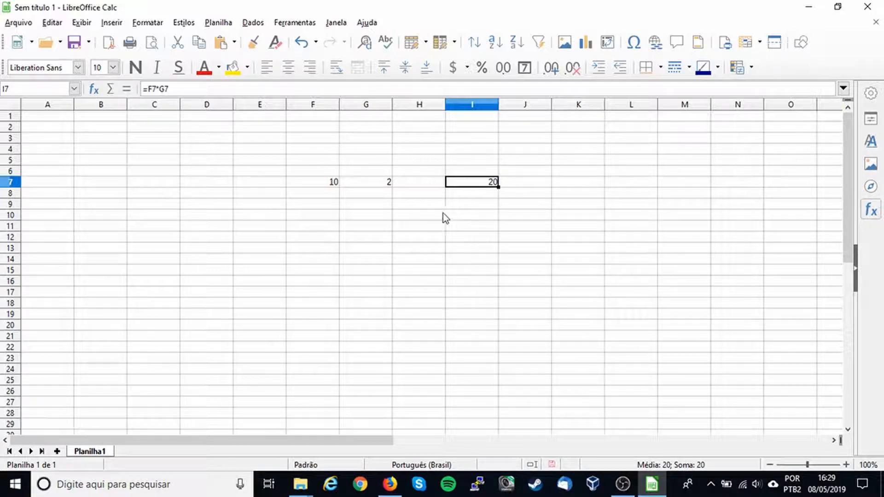
pyautogui.moveTo(303, 172); pyautogui.dragTo(557, 228)
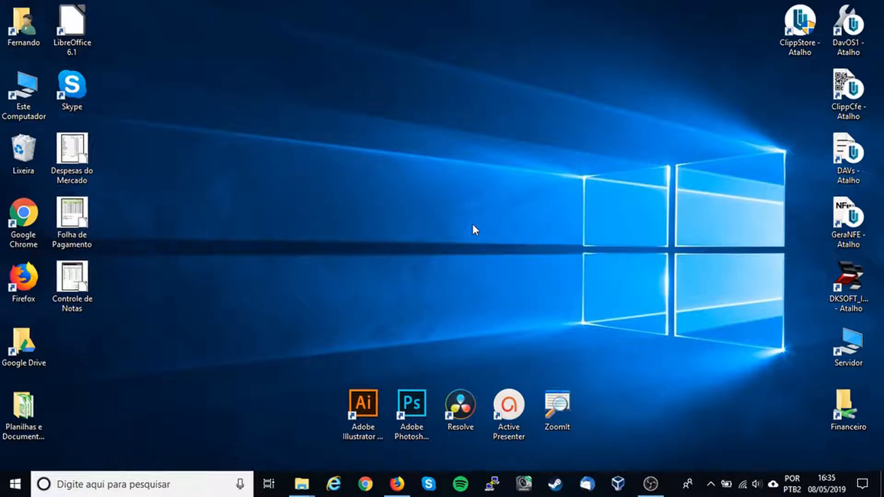
# Step: Open the Despesas do Mercado spreadsheet from the desktop
pyautogui.doubleClick(72, 152)
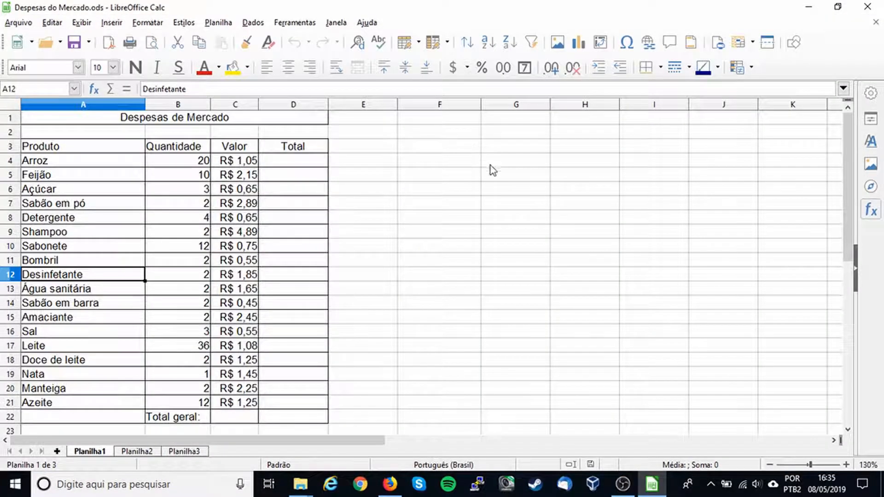
pyautogui.click(502, 186)
pyautogui.click(561, 290)
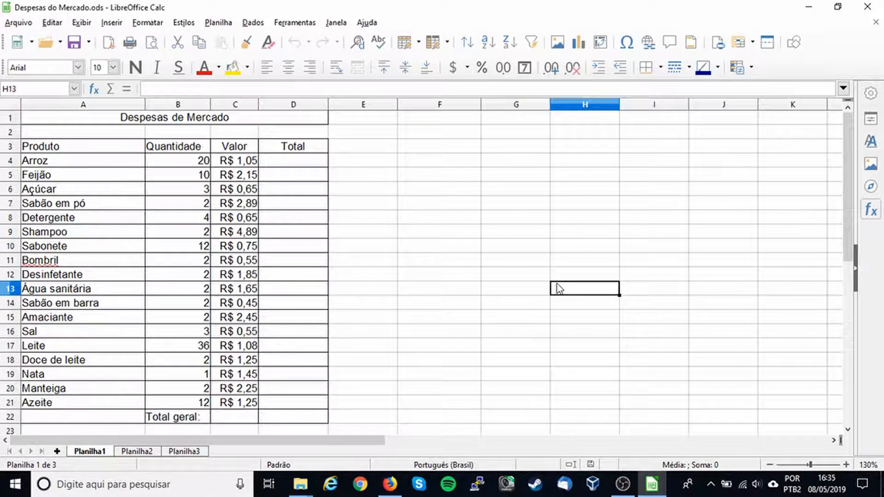
pyautogui.click(460, 231)
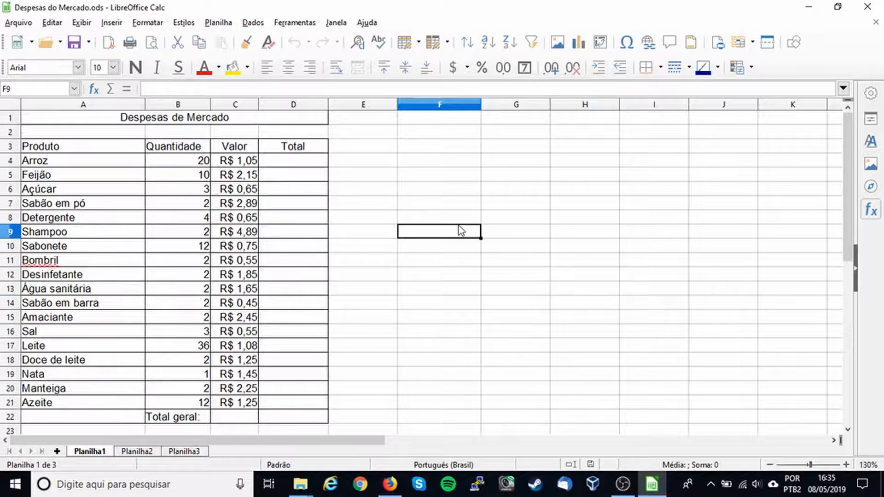
pyautogui.click(609, 188)
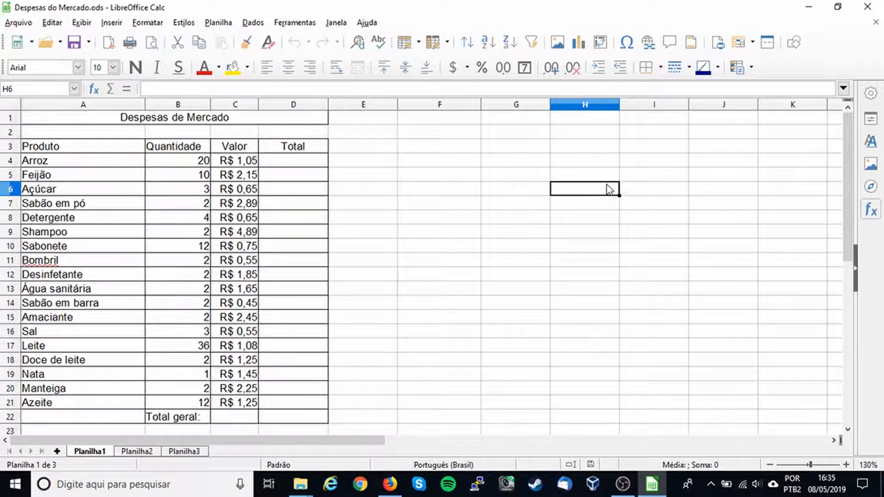
pyautogui.click(602, 246)
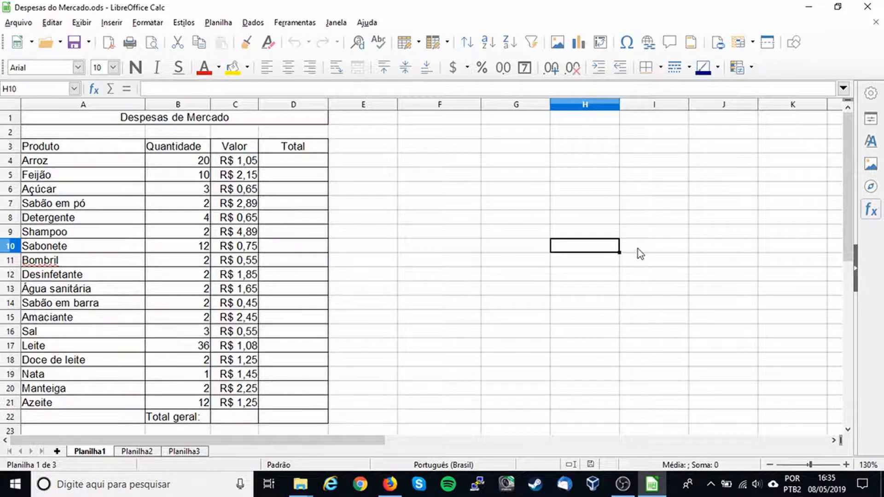
pyautogui.click(639, 251)
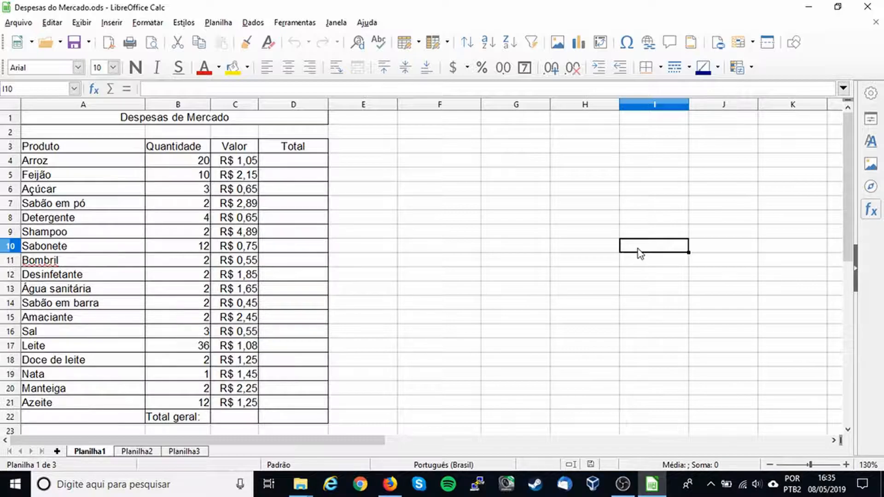
pyautogui.click(505, 236)
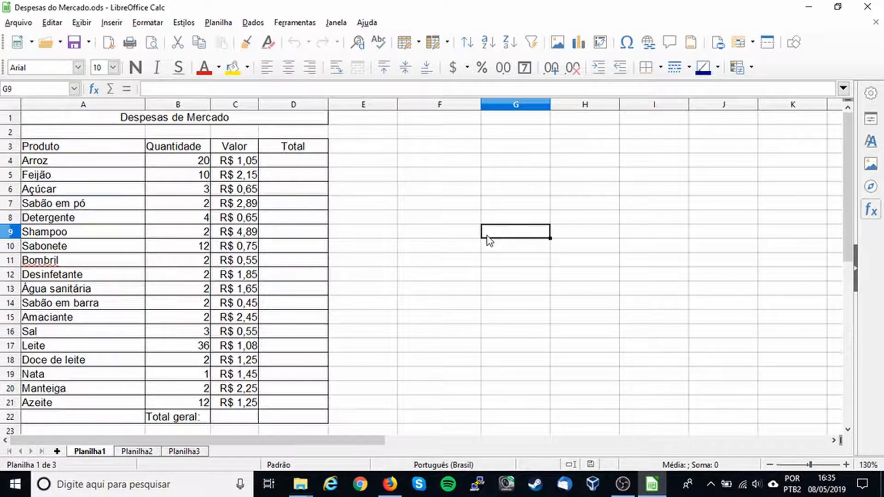
pyautogui.scroll(-2, 384, 251)
pyautogui.scroll(2, 396, 251)
pyautogui.click(462, 165)
pyautogui.click(389, 168)
pyautogui.click(459, 190)
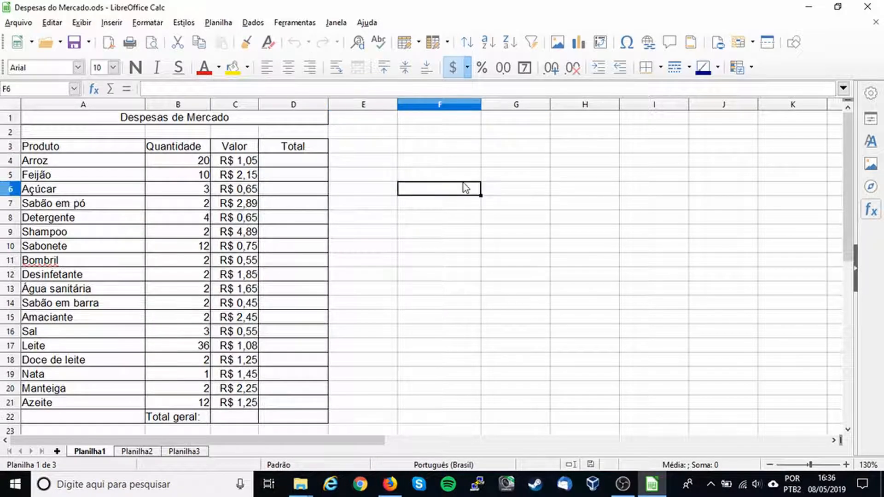
pyautogui.click(494, 178)
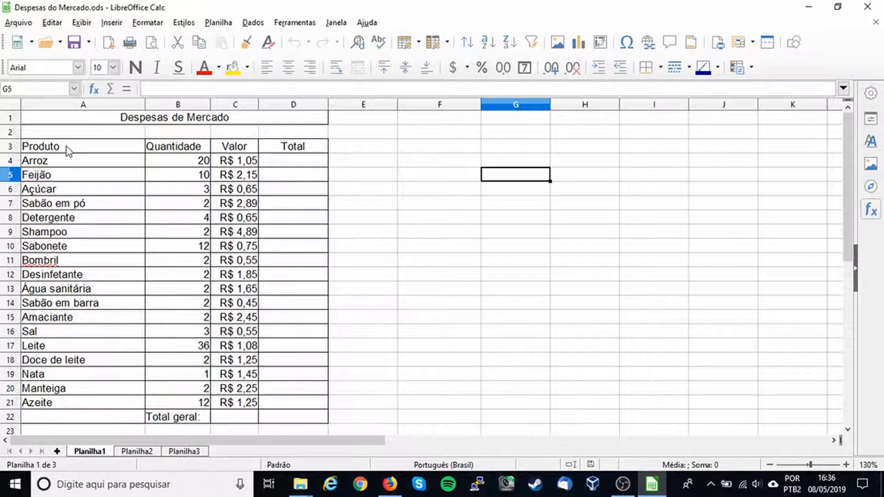
# Step: Examine the Produto, Quantidade and Valor columns of the Despesas de Mercado table
pyautogui.moveTo(67, 146); pyautogui.dragTo(81, 340)
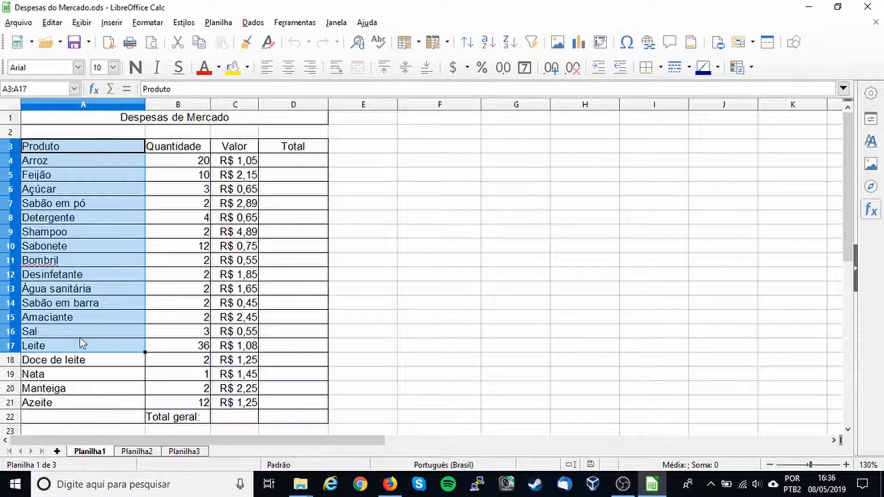
pyautogui.moveTo(182, 148); pyautogui.dragTo(178, 261)
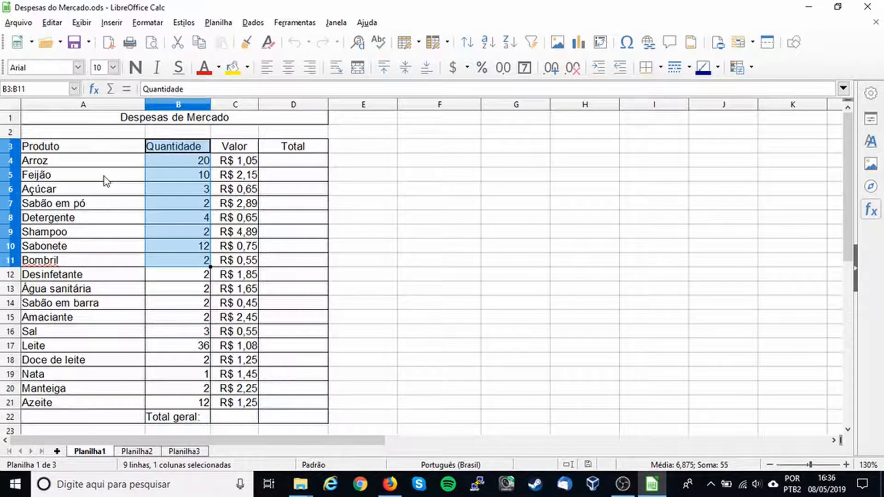
pyautogui.click(104, 176)
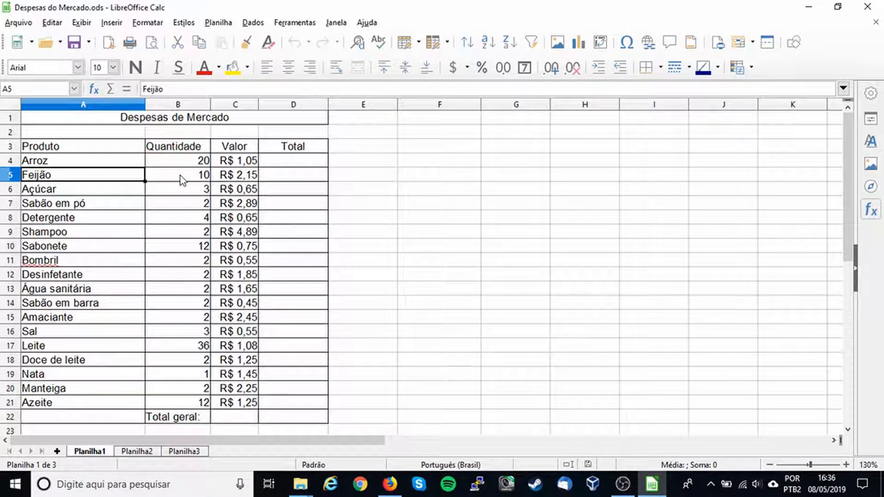
pyautogui.click(174, 209)
pyautogui.moveTo(227, 152); pyautogui.dragTo(229, 237)
pyautogui.click(159, 193)
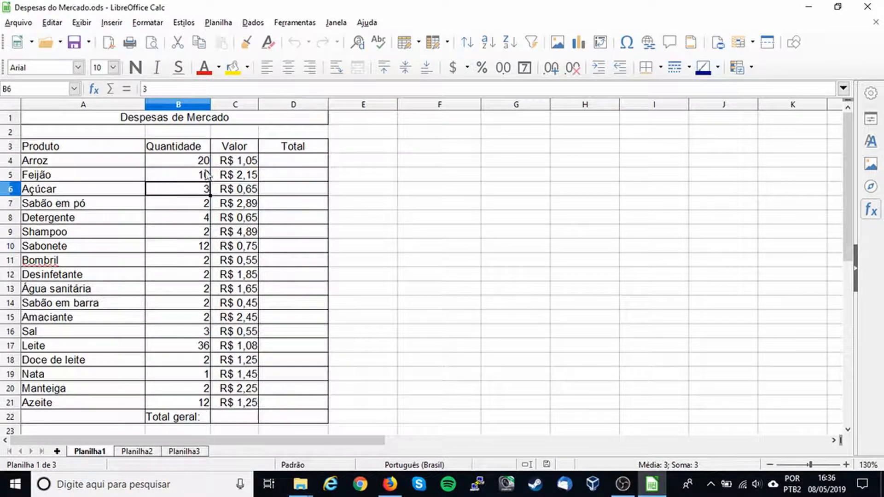
# Step: Calculate the Arroz total in cell D4 with the formula =B4*C4
pyautogui.click(300, 165)
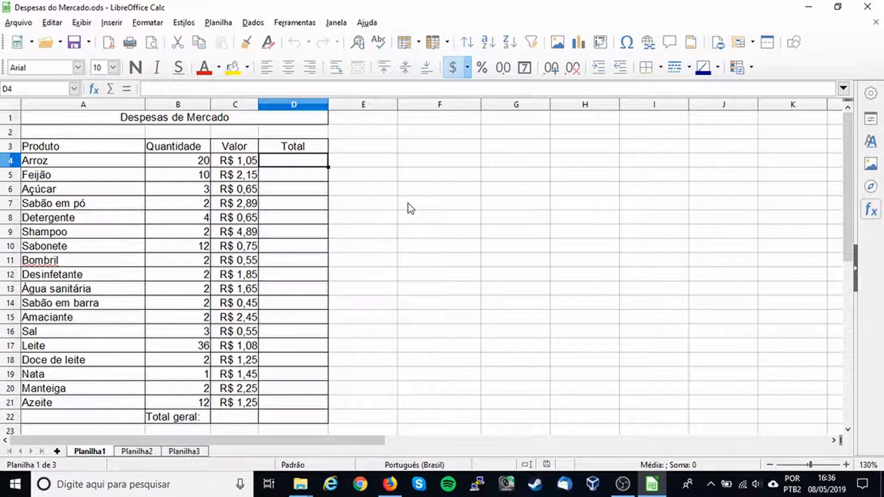
pyautogui.write('=')
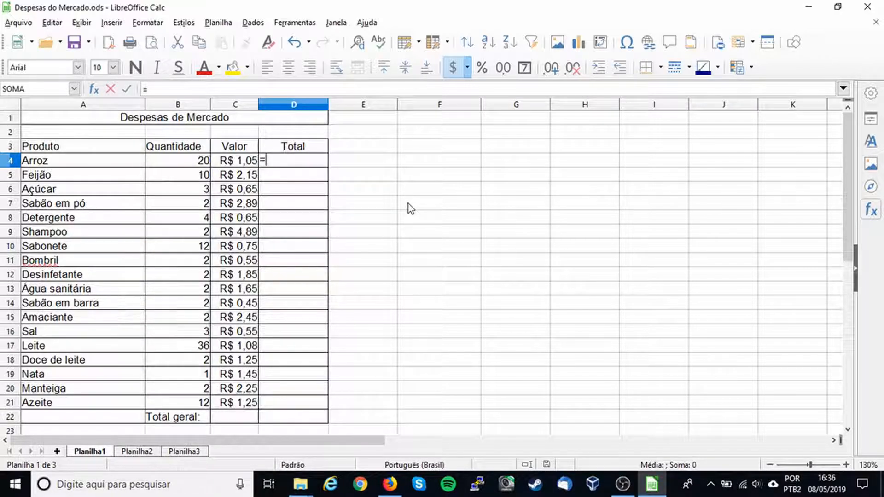
pyautogui.click(187, 162)
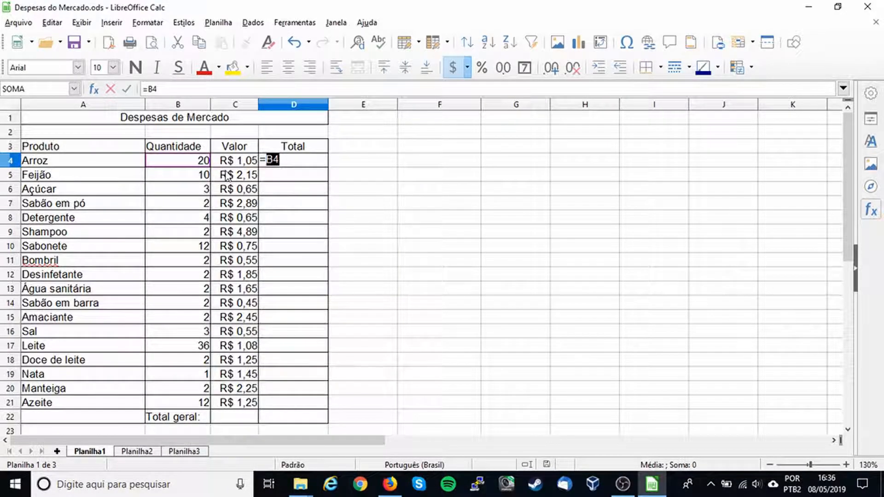
pyautogui.write('*')
pyautogui.click(236, 162)
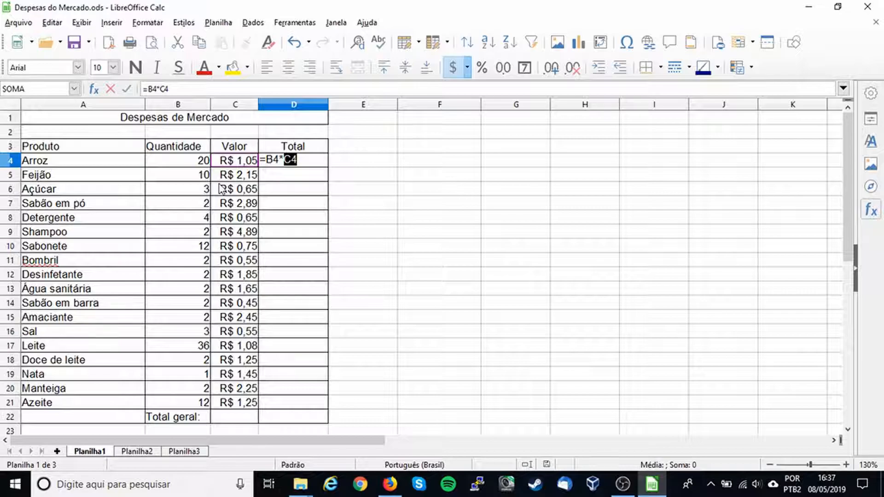
pyautogui.press('Return')
# Step: Review the Arroz total formula in cell D4 and the quantity and value cells it references
pyautogui.click(325, 165)
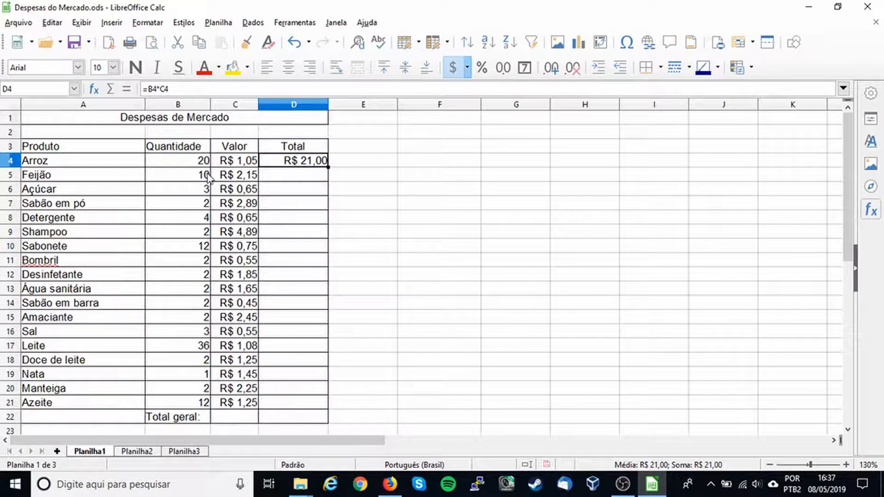
pyautogui.click(295, 380)
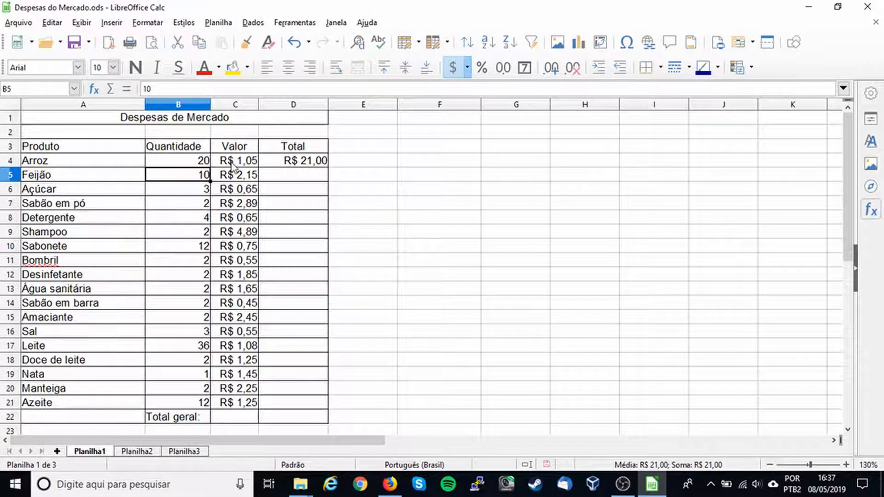
pyautogui.click(201, 161)
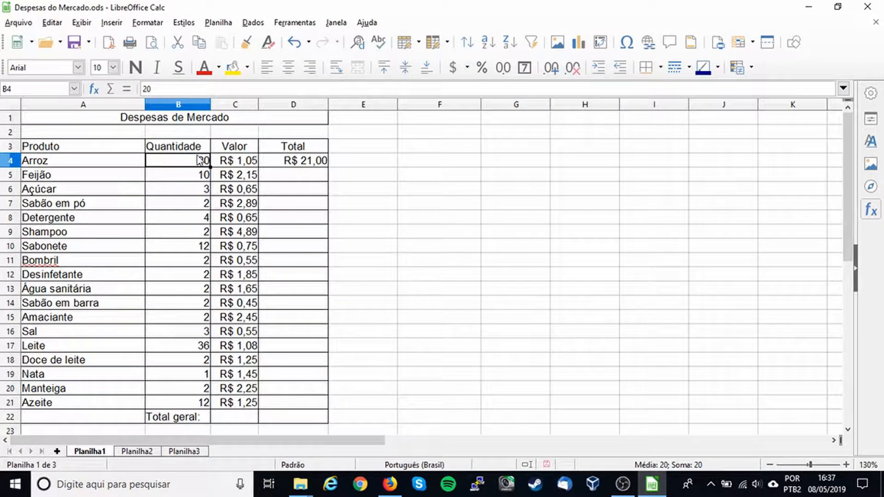
pyautogui.click(240, 163)
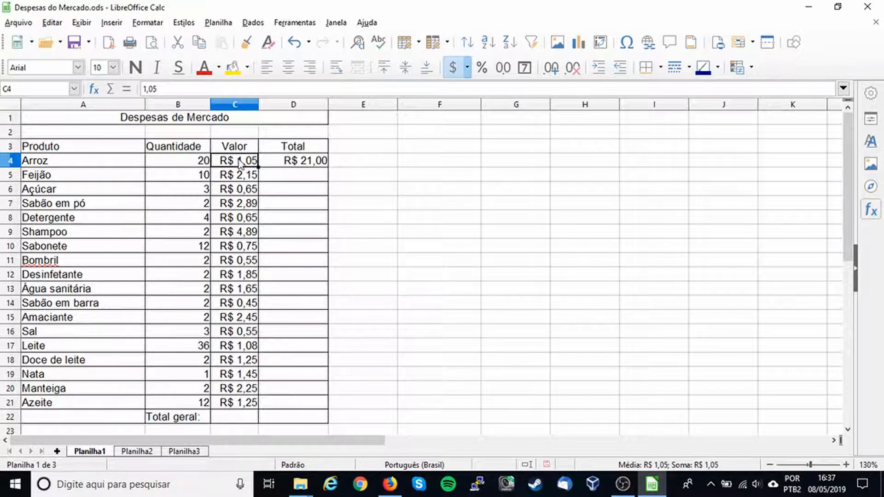
# Step: Calculate the Feijão total in cell D5 with the formula =B5*C5
pyautogui.click(309, 188)
pyautogui.click(300, 178)
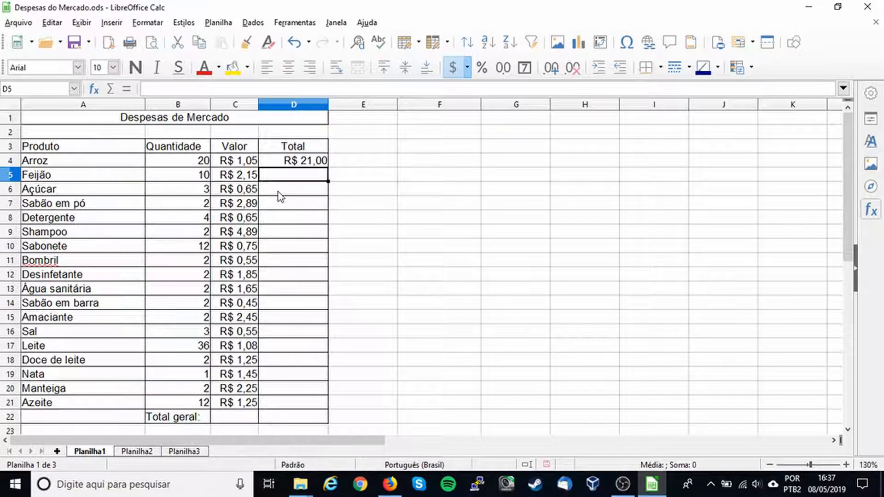
pyautogui.write('=')
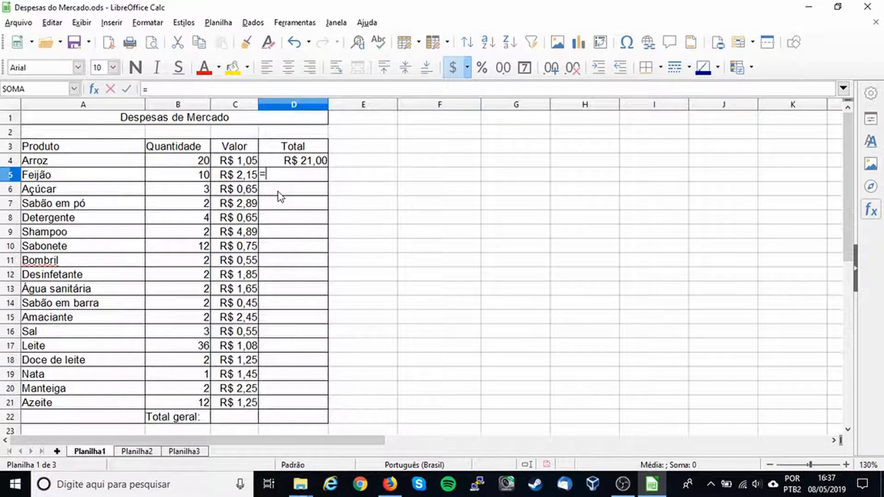
pyautogui.click(204, 178)
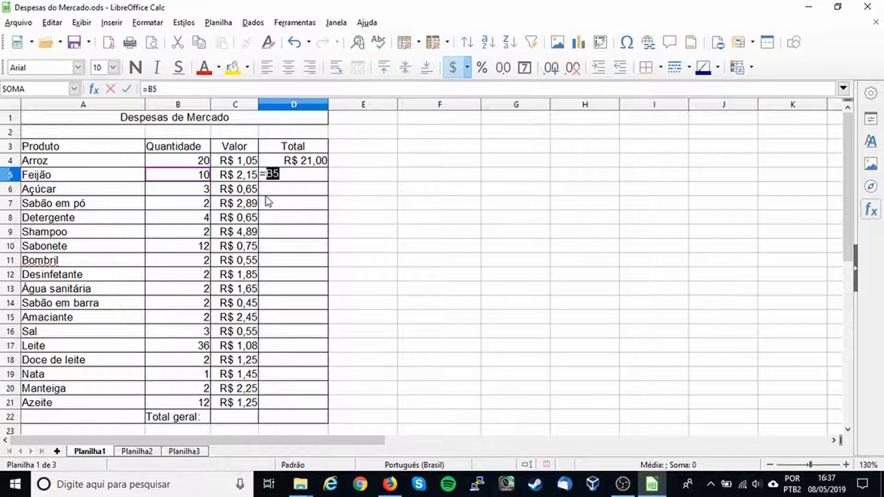
pyautogui.click(247, 177)
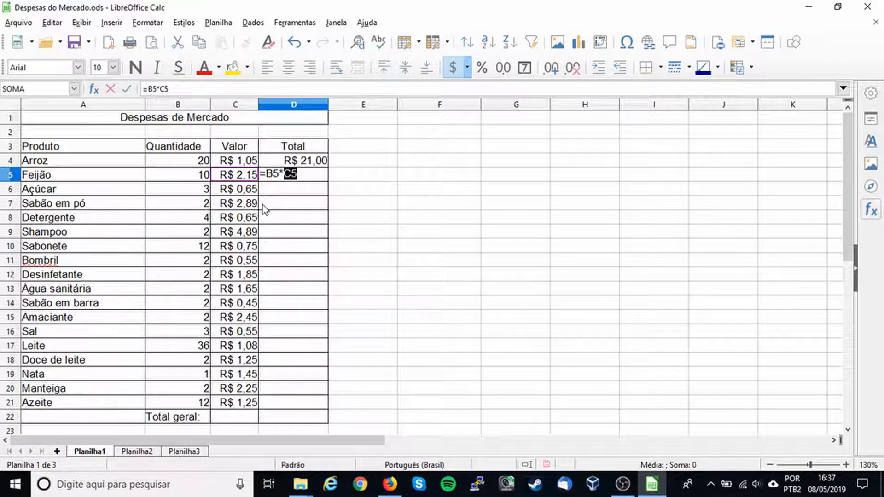
pyautogui.press('Return')
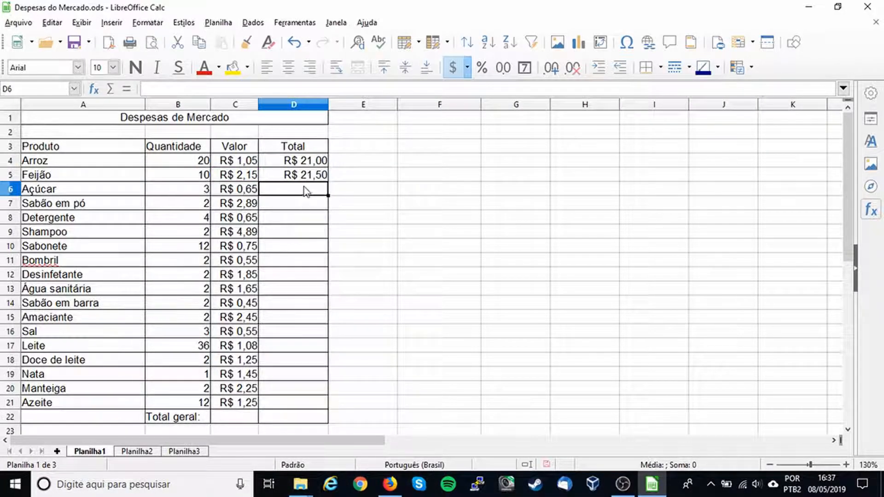
pyautogui.click(304, 181)
# Step: Calculate the Açúcar total in cell D6 with the formula =B6*C6 and check it against the Arroz and Feijão formulas above
pyautogui.click(278, 189)
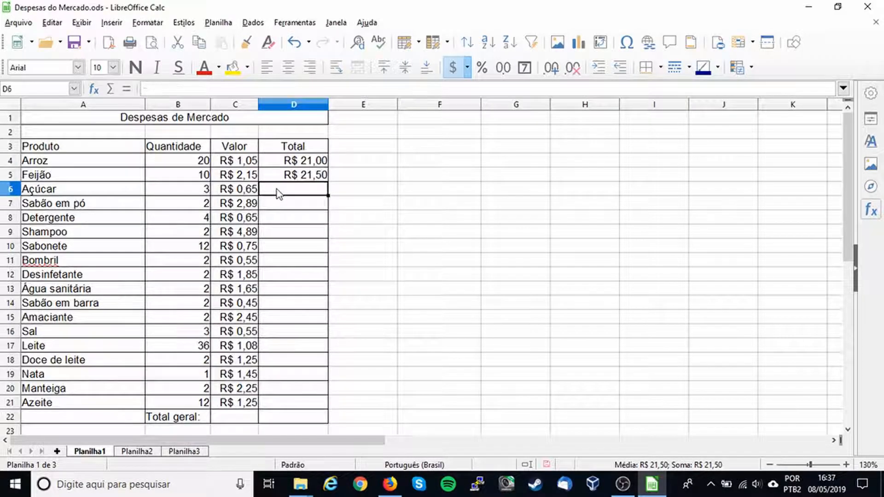
pyautogui.write('=')
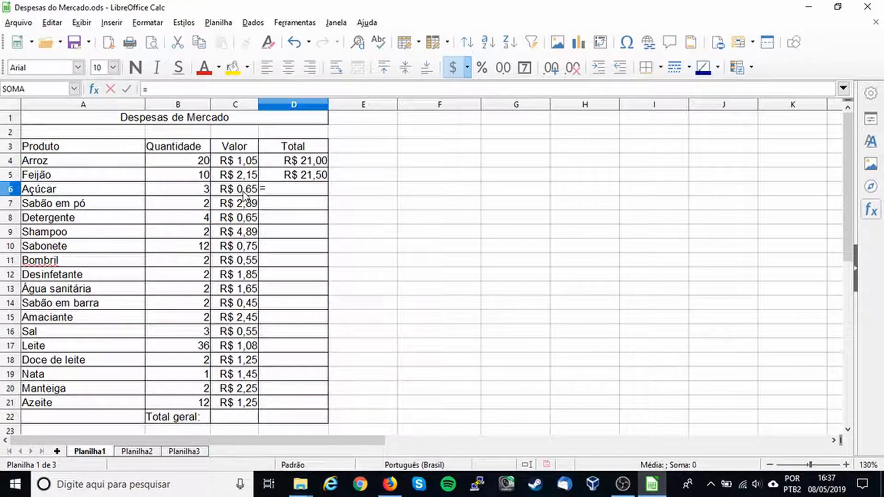
pyautogui.click(189, 192)
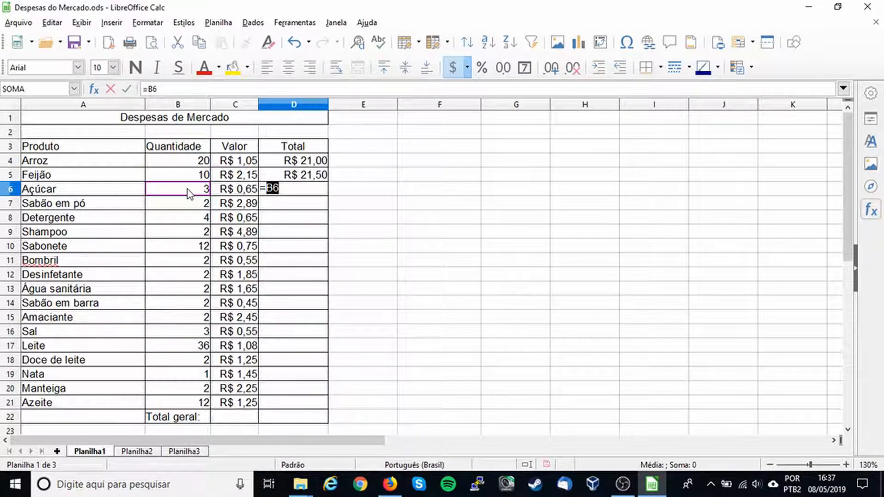
pyautogui.write('*')
pyautogui.click(246, 190)
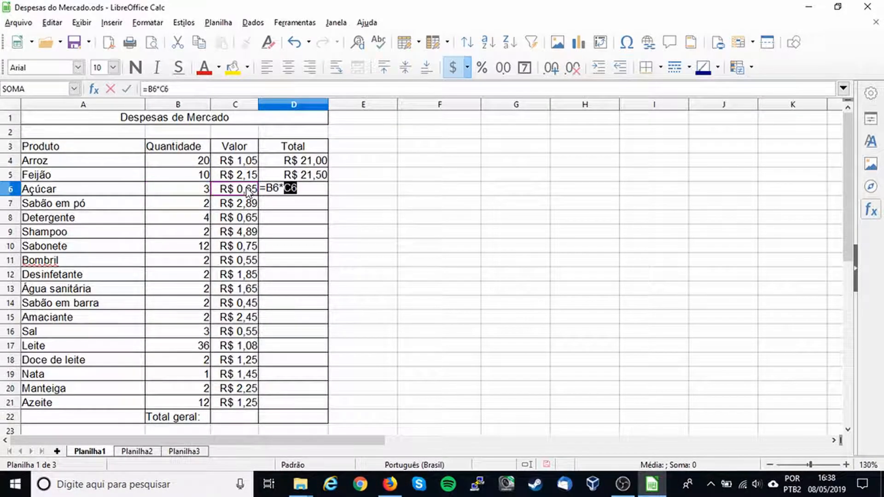
pyautogui.press('Return')
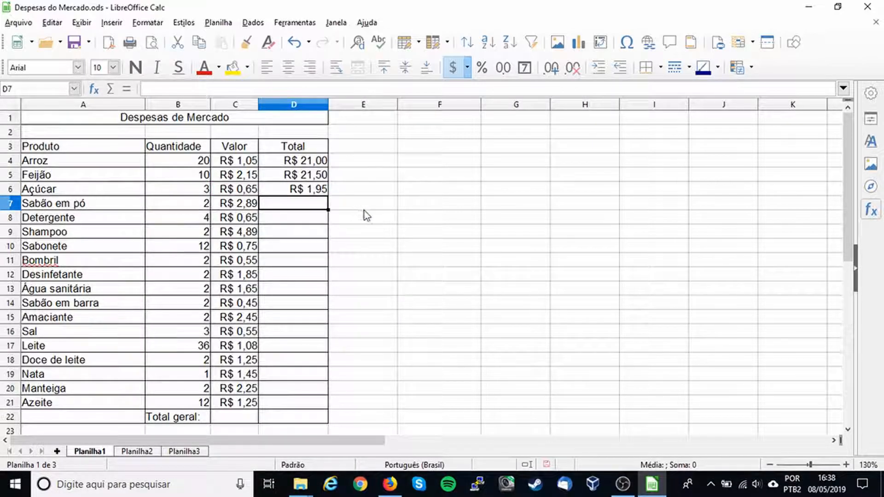
pyautogui.click(318, 176)
pyautogui.click(317, 191)
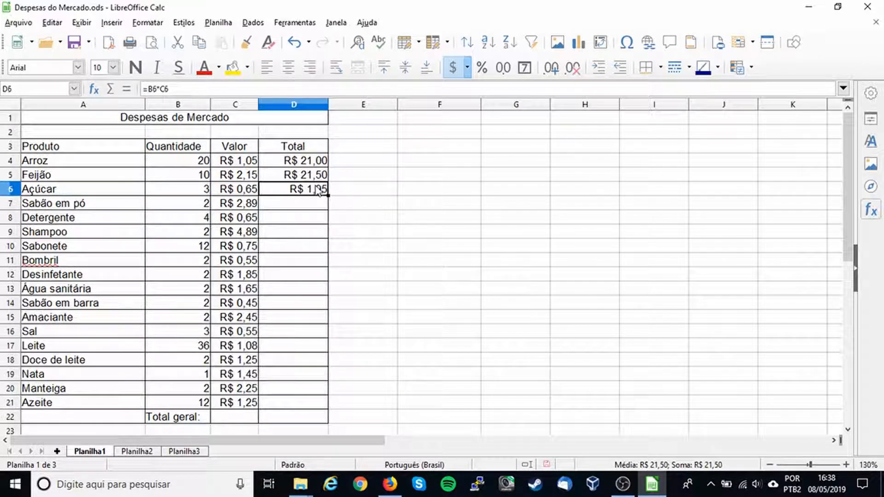
pyautogui.click(310, 162)
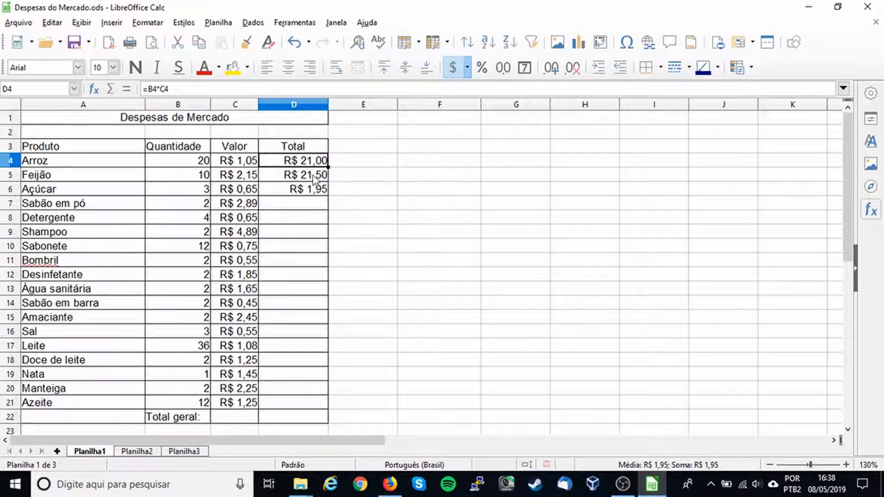
pyautogui.click(313, 191)
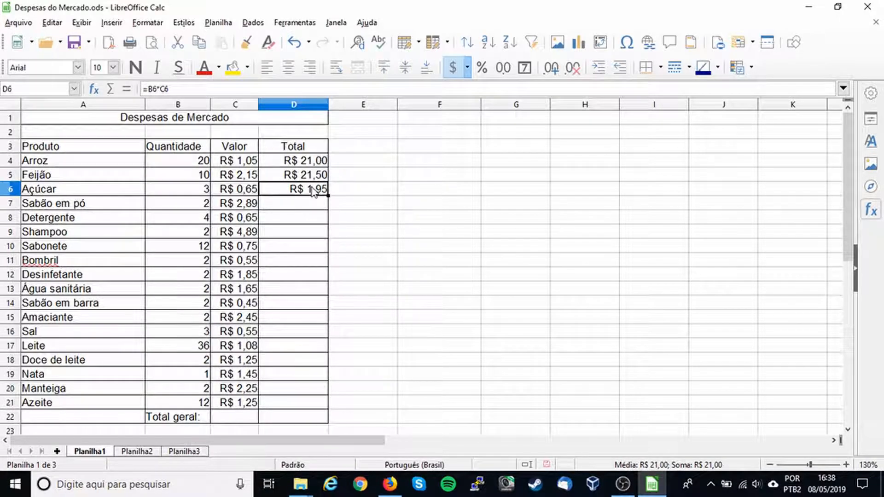
# Step: Calculate the Sabão em pó total in cell D7 with the formula =B7*C7
pyautogui.click(286, 204)
pyautogui.write('=')
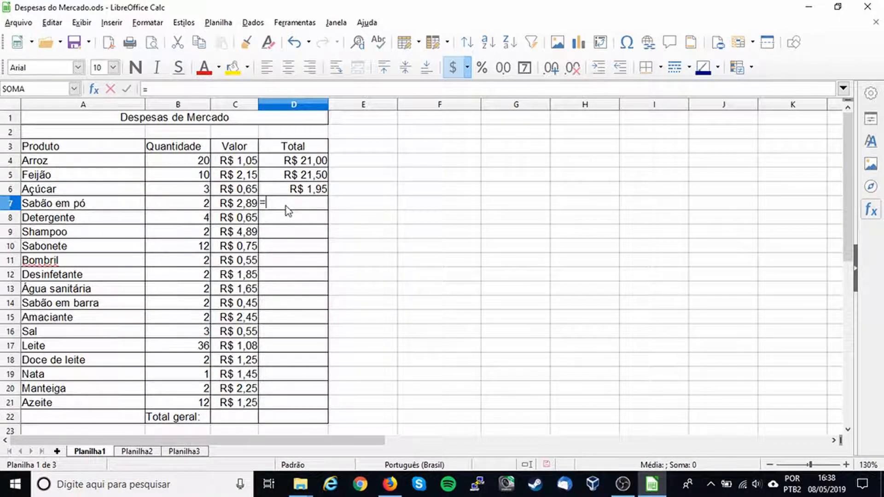
pyautogui.click(199, 211)
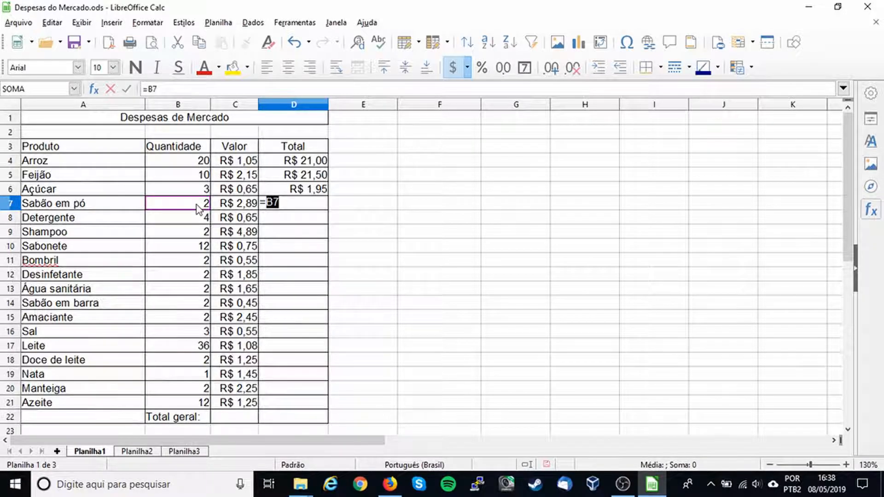
pyautogui.write('*')
pyautogui.click(232, 208)
pyautogui.press('Return')
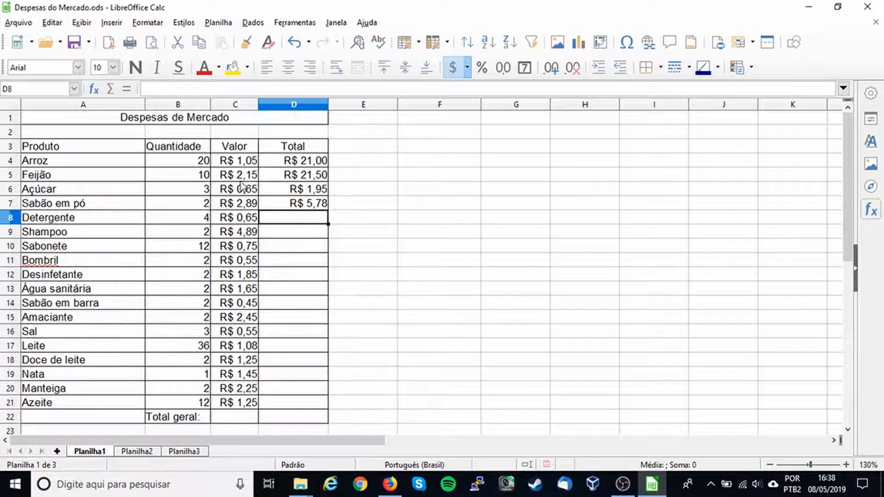
# Step: Review the existing formulas in the Total column and examine the fill handle on the corner of a selected empty cell
pyautogui.scroll(-1, 294, 229)
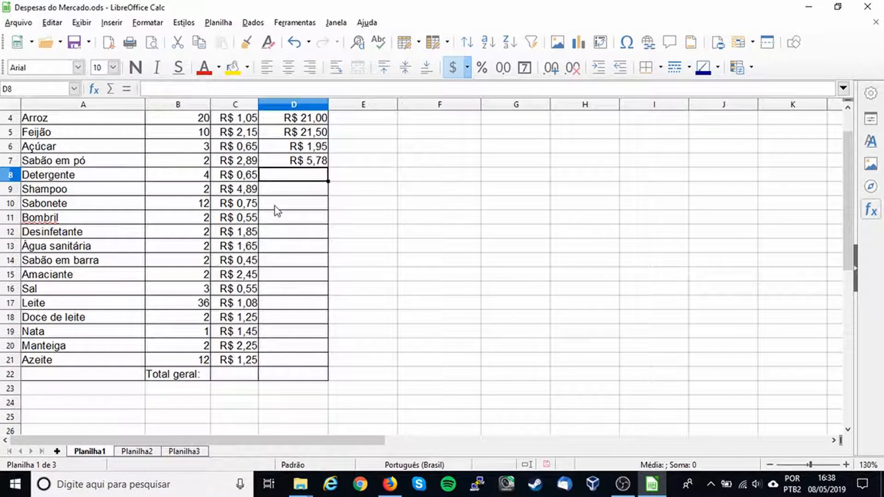
pyautogui.scroll(1, 276, 211)
pyautogui.click(289, 206)
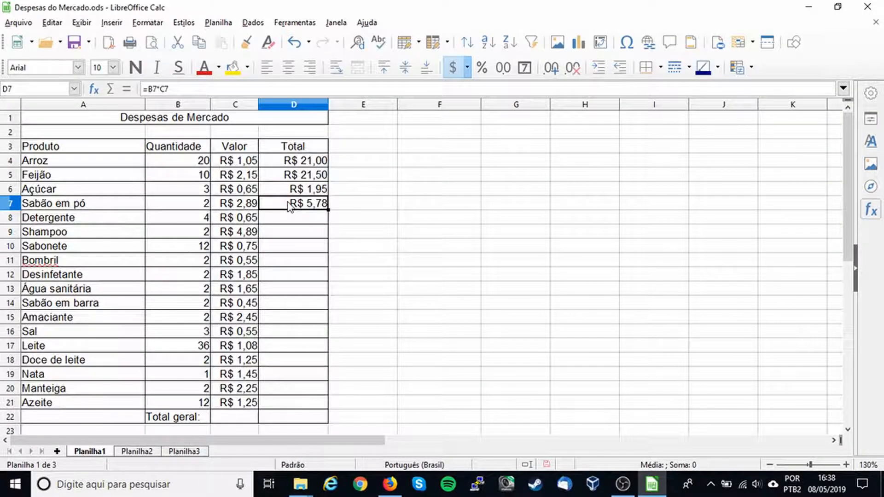
pyautogui.click(312, 180)
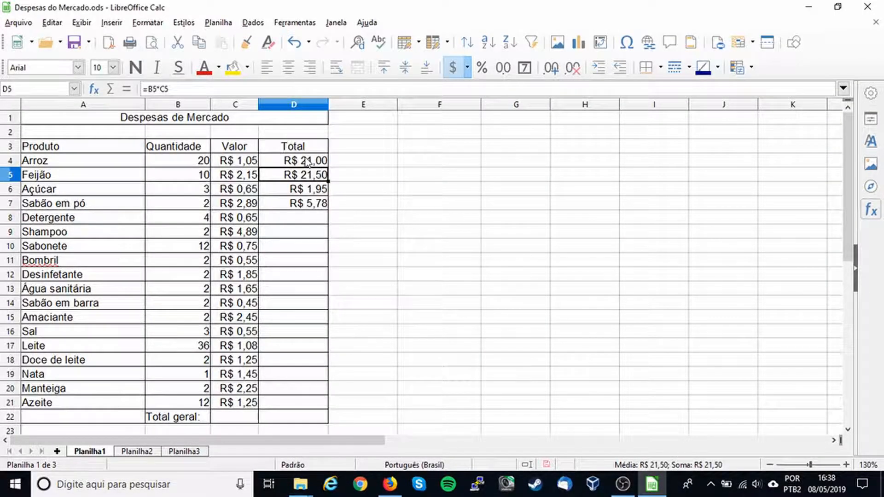
pyautogui.click(354, 163)
pyautogui.click(441, 175)
pyautogui.click(517, 204)
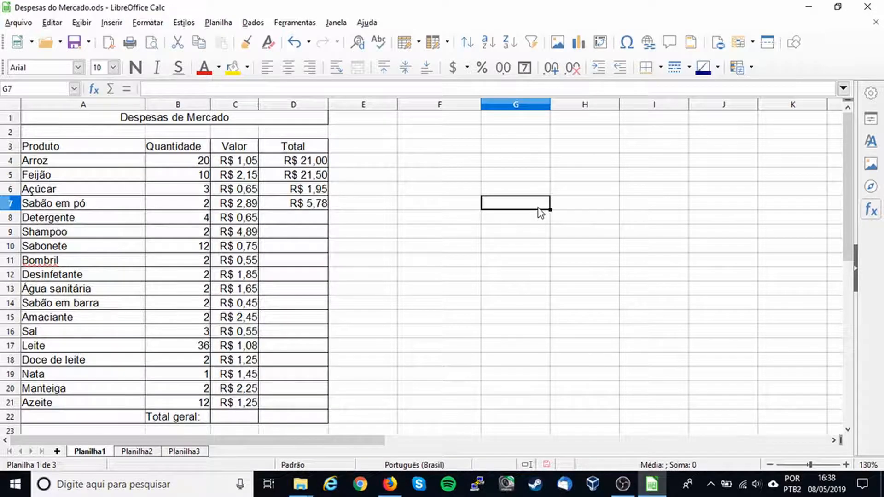
pyautogui.click(591, 204)
pyautogui.click(515, 181)
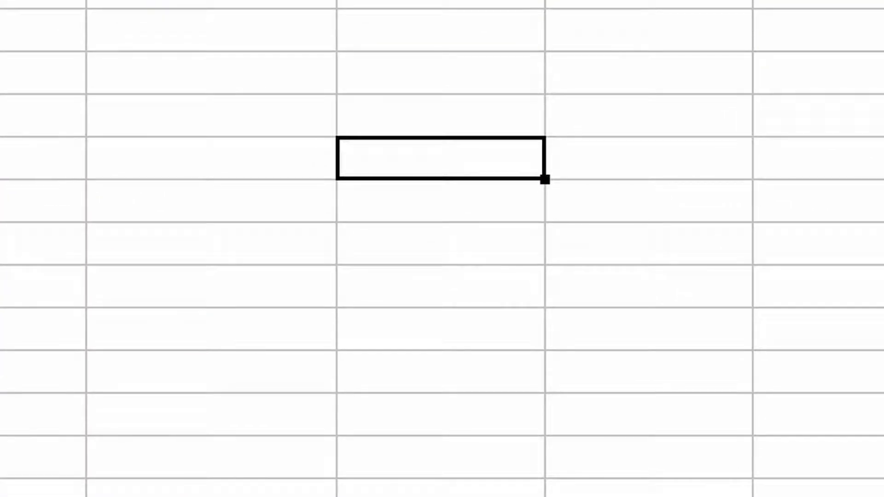
pyautogui.moveTo(556, 186)
pyautogui.mouseDown()
pyautogui.moveTo(555, 192)
pyautogui.moveTo(558, 159)
pyautogui.moveTo(538, 161)
pyautogui.moveTo(524, 184)
pyautogui.moveTo(552, 190)
pyautogui.mouseUp()
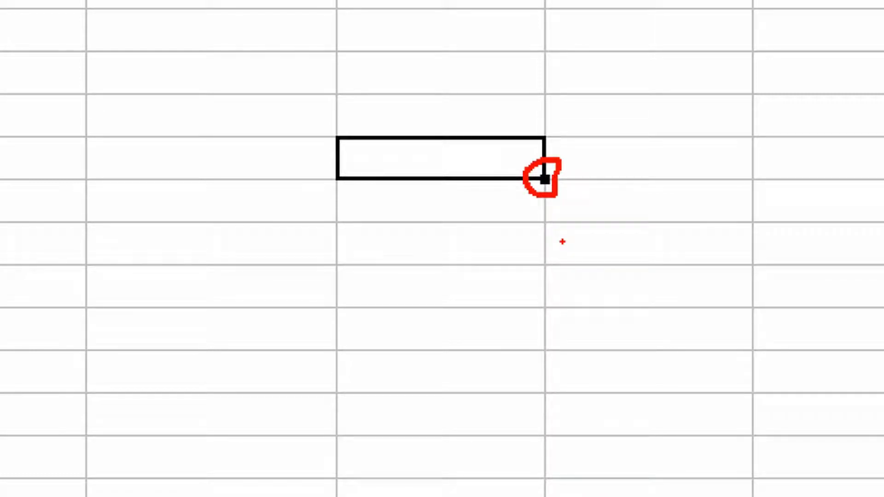
pyautogui.press('Escape')
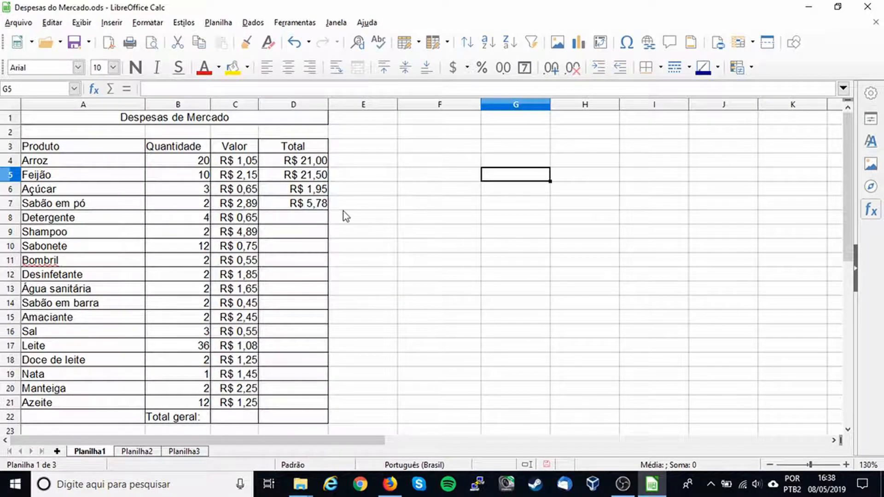
pyautogui.click(322, 205)
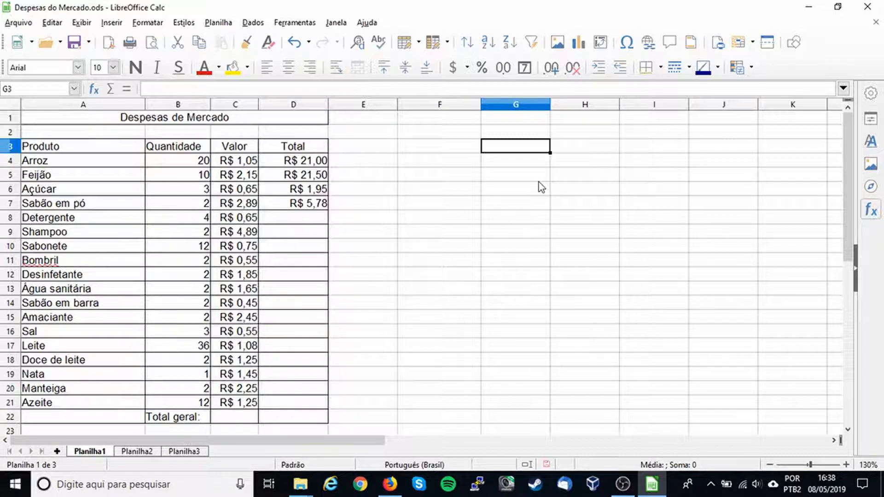
# Step: Enter the sample value 10 in cells G3 and H3, outside the expenses table
pyautogui.write('10')
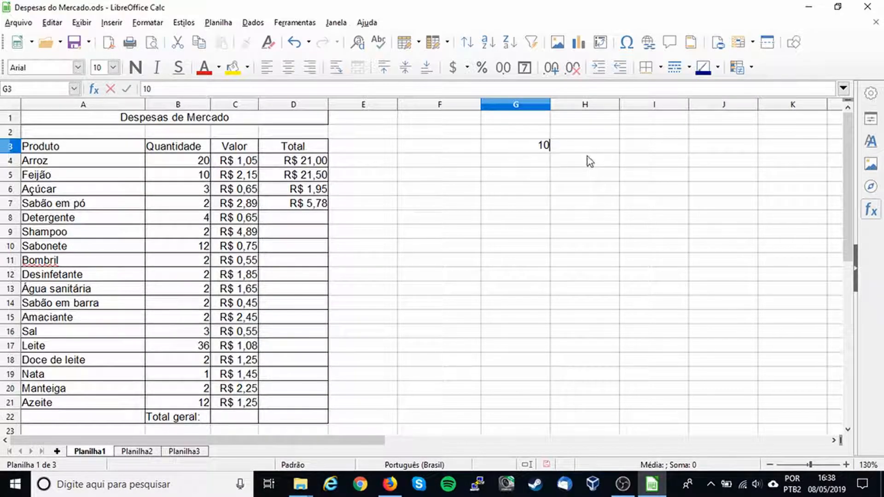
pyautogui.click(592, 147)
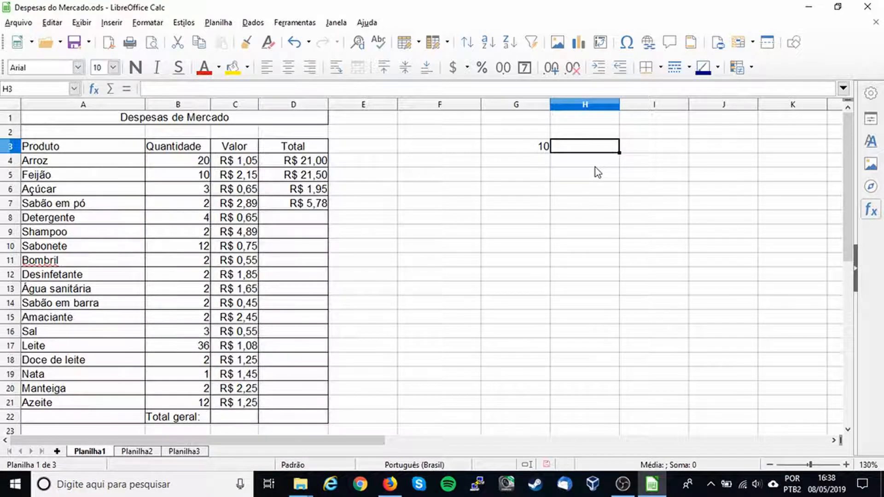
pyautogui.write('10')
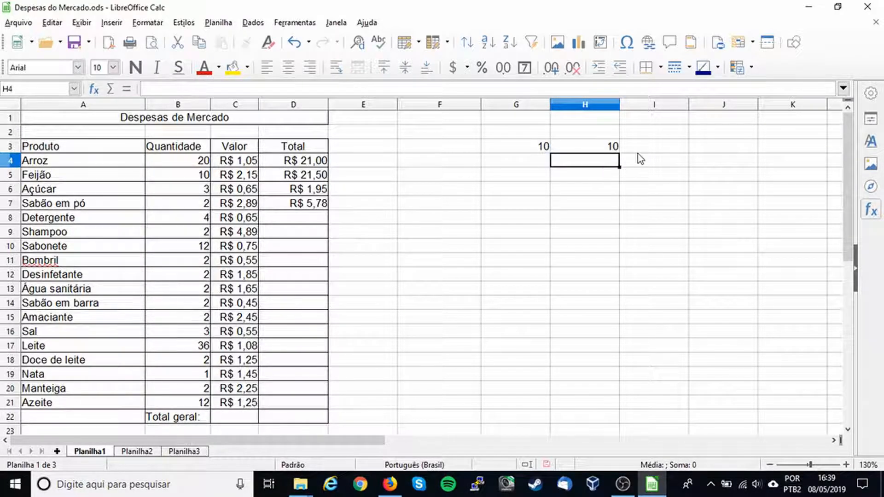
# Step: Sum the two sample values in cell I3 with the formula =soma(G3:H3) and check the resulting cell
pyautogui.click(667, 148)
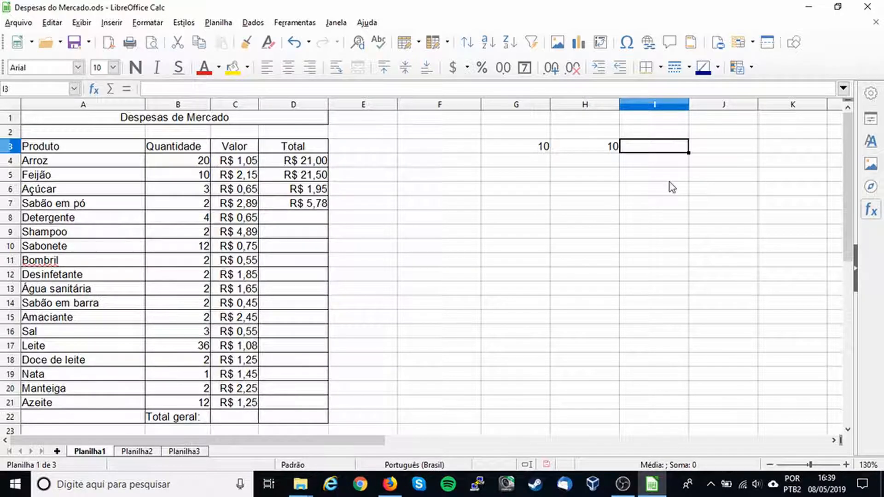
pyautogui.write('=soma')
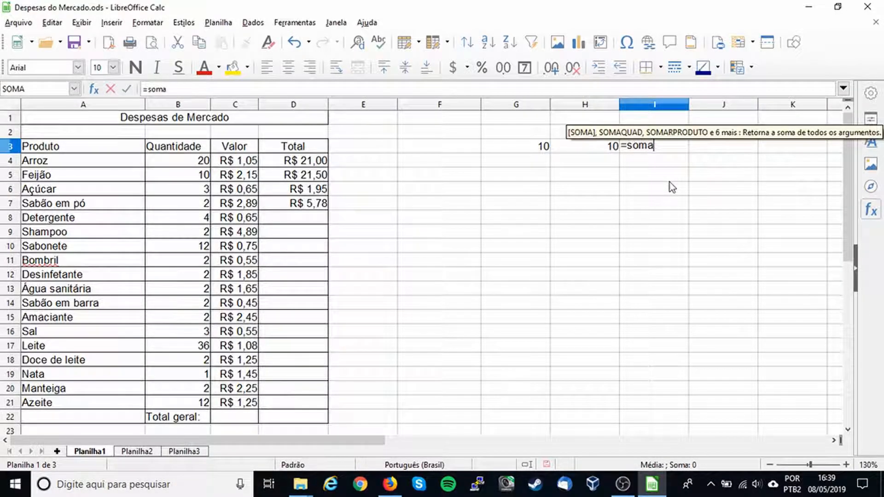
pyautogui.write('(')
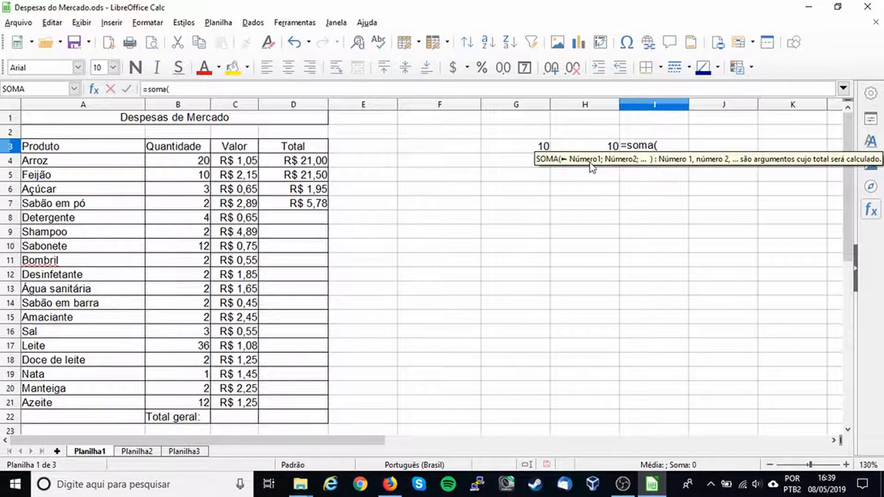
pyautogui.moveTo(537, 146); pyautogui.dragTo(569, 147)
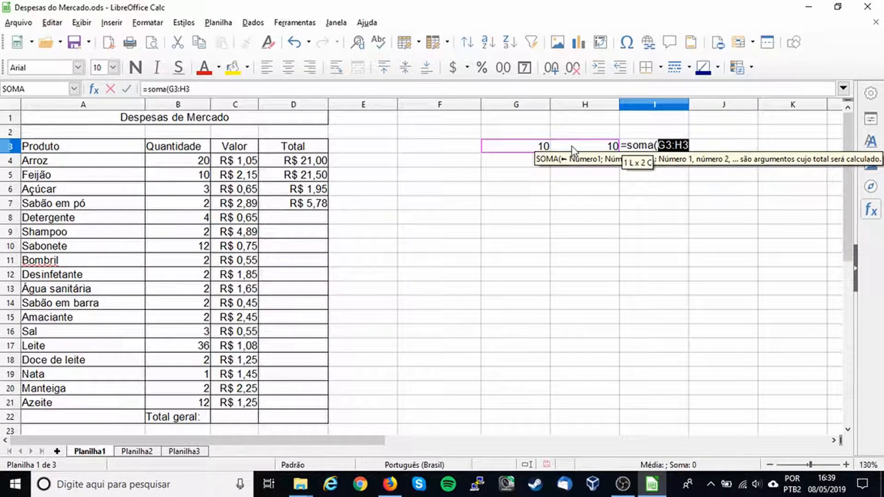
pyautogui.write(')')
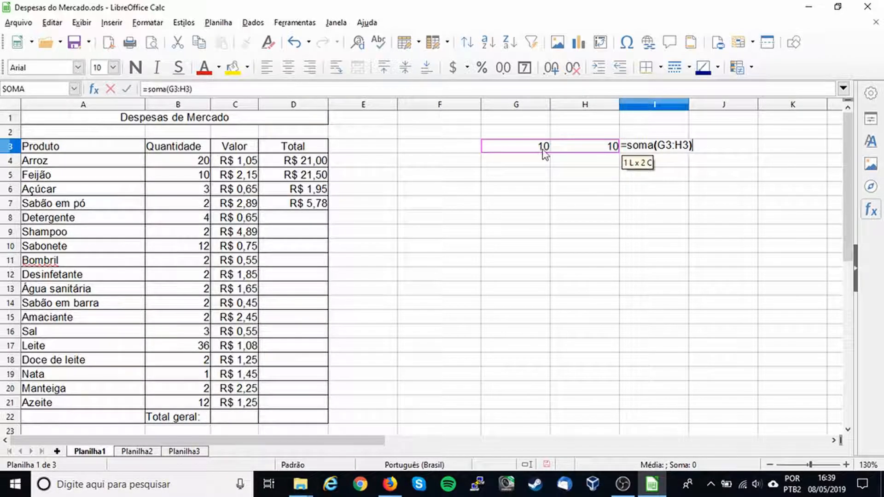
pyautogui.press('Return')
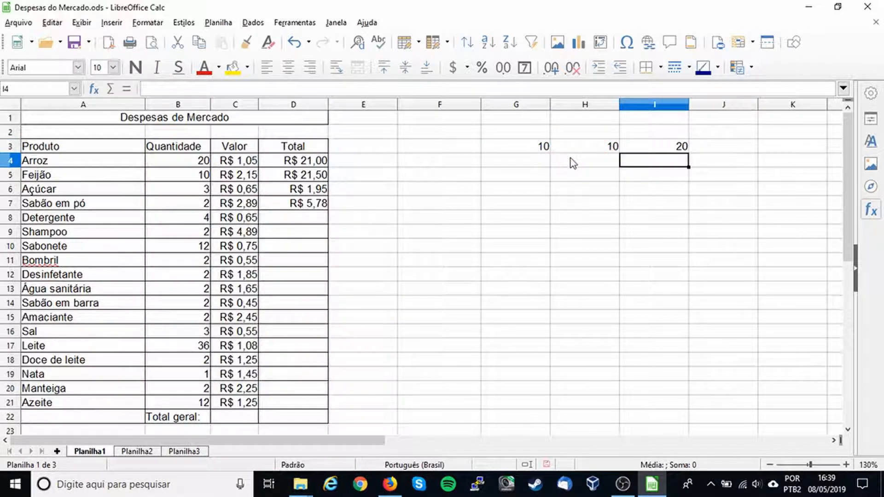
pyautogui.click(657, 150)
# Step: Enter the sample values 10 and 20 in cells G4 and G5
pyautogui.click(530, 167)
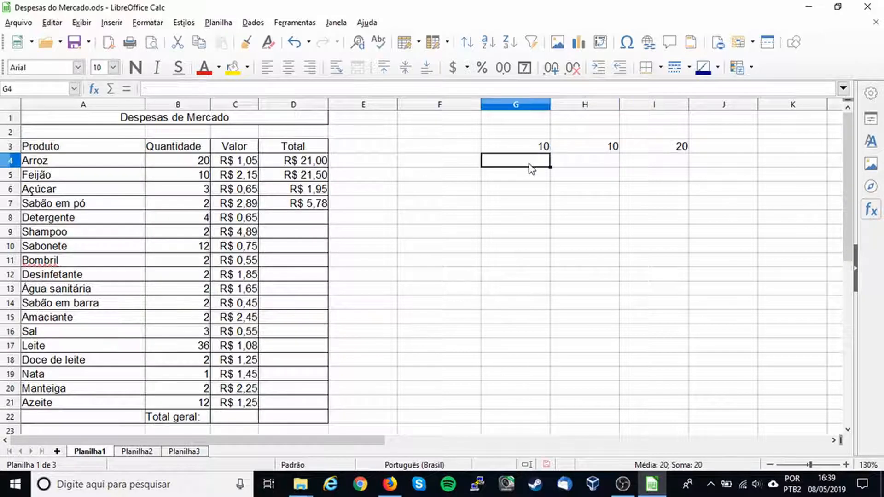
pyautogui.write('10')
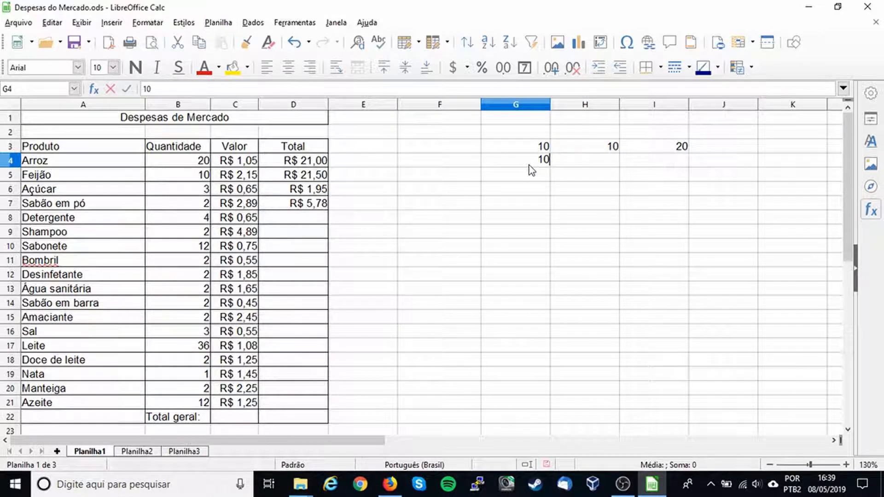
pyautogui.press('Return')
pyautogui.write('20')
pyautogui.press('Return')
pyautogui.write('5060')
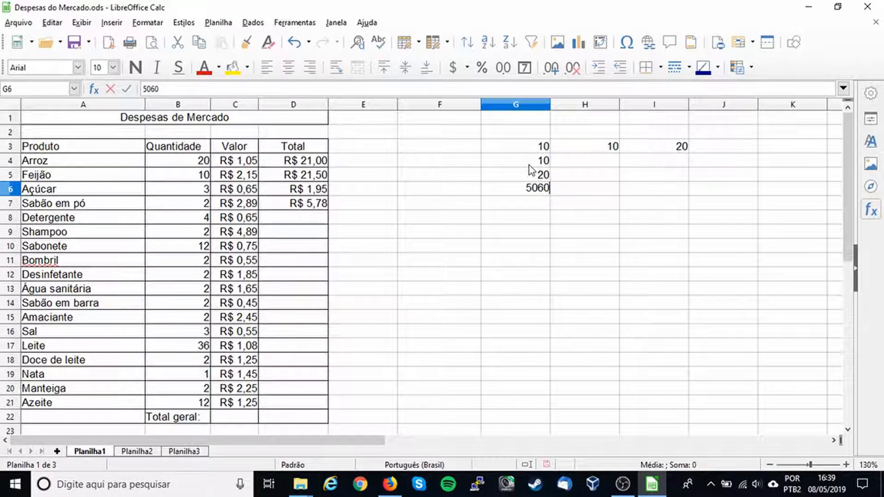
pyautogui.press('Return')
pyautogui.press('Up')
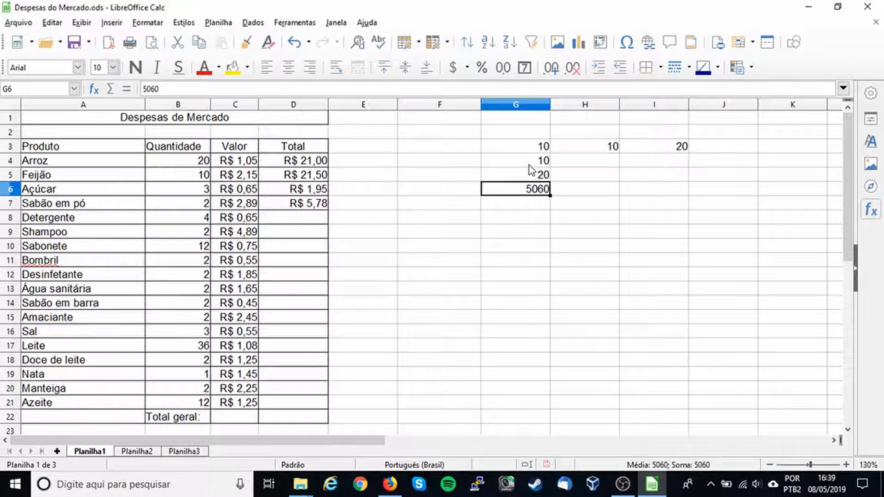
# Step: Enter the sample values 50, 60, 40 and 80 in cells G6 to G9 and move to the adjacent cells in column H
pyautogui.write('50')
pyautogui.press('Return')
pyautogui.write('60')
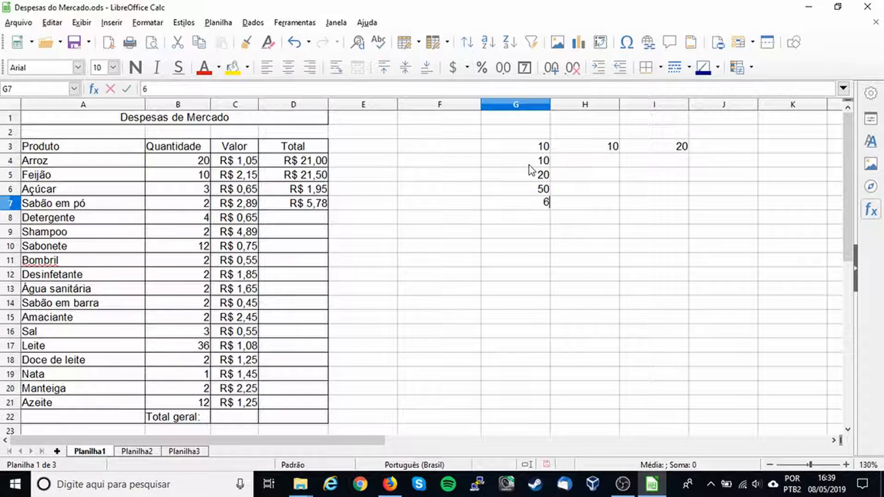
pyautogui.press('Return')
pyautogui.write('40')
pyautogui.press('Return')
pyautogui.write('80')
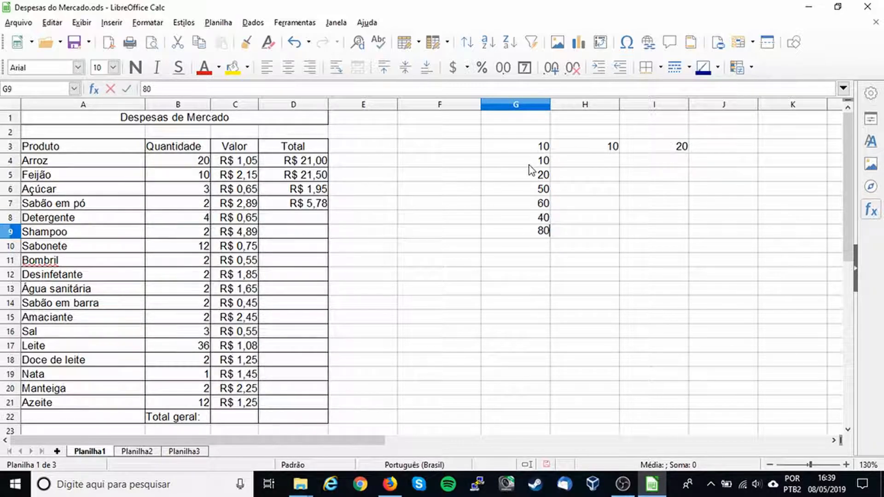
pyautogui.press('Return')
pyautogui.press('Right')
pyautogui.press('Up')
pyautogui.press('Up')
pyautogui.press('Up')
pyautogui.press('Up')
pyautogui.press('Up')
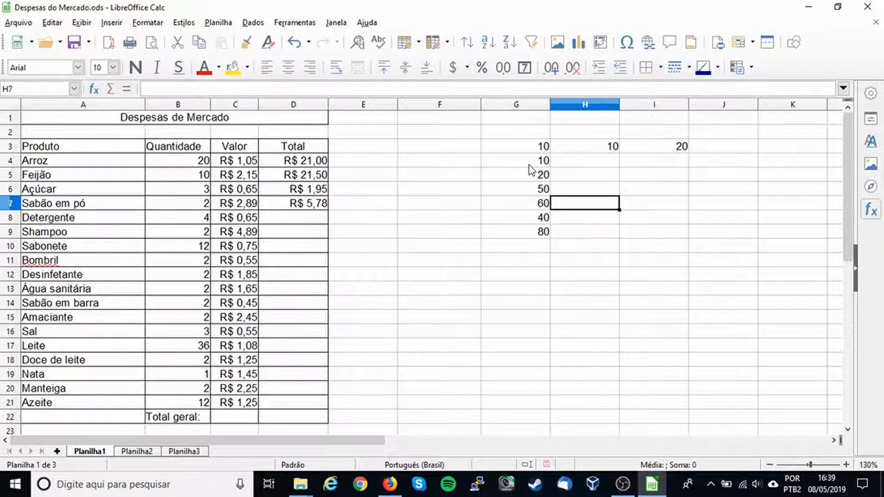
# Step: Enter the sample values 40, 55, 98, 32, 14 and 20 in cells H4 to H9
pyautogui.press('Up')
pyautogui.write('40')
pyautogui.press('Return')
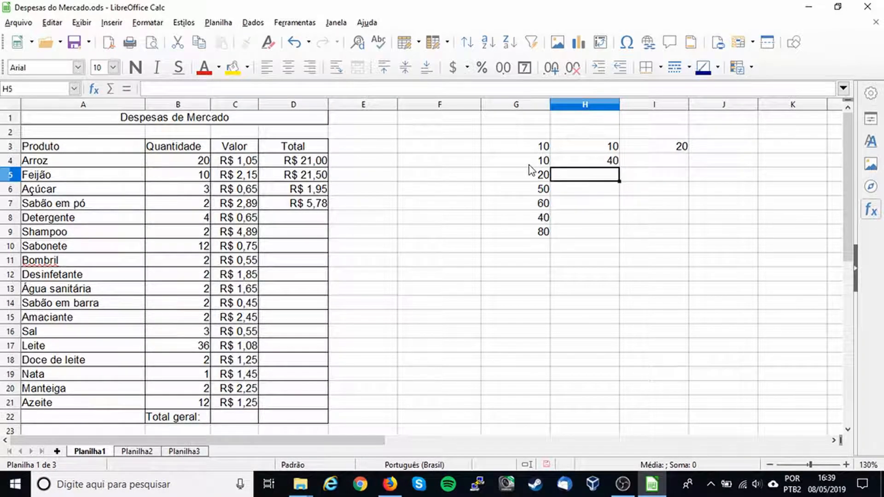
pyautogui.write('55')
pyautogui.press('Return')
pyautogui.write('98')
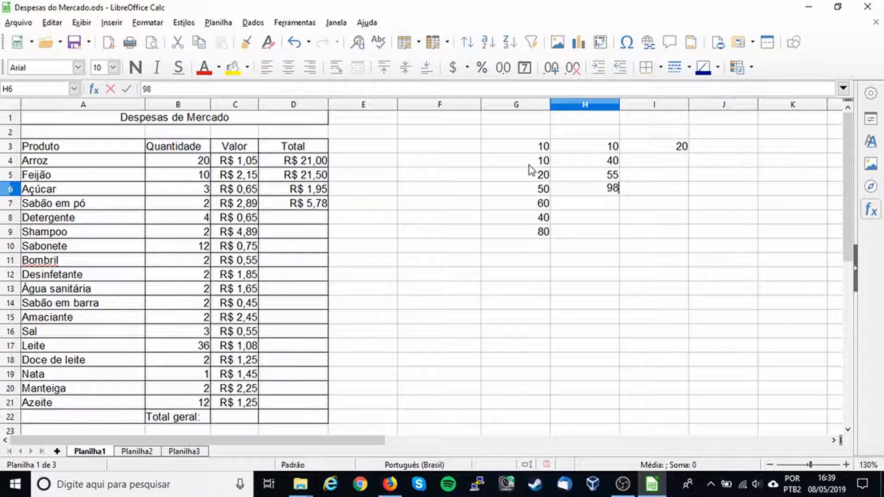
pyautogui.press('Return')
pyautogui.write('32')
pyautogui.press('Return')
pyautogui.write('14')
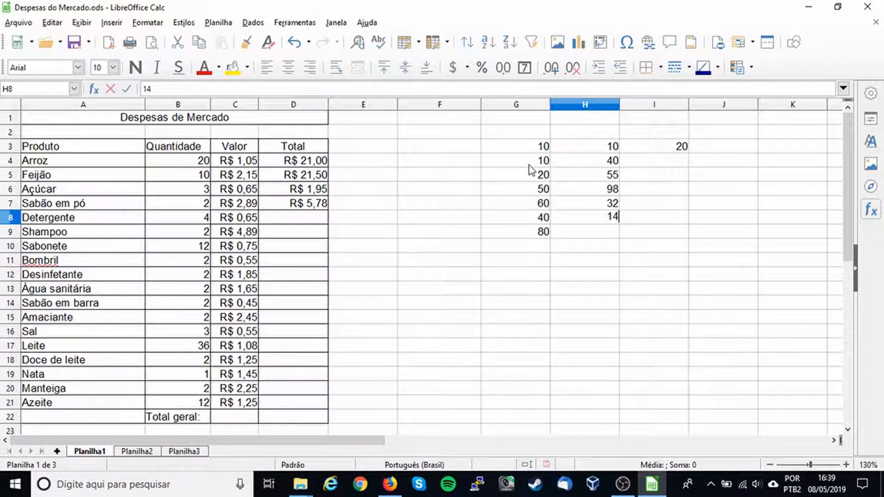
pyautogui.press('Return')
pyautogui.write('20')
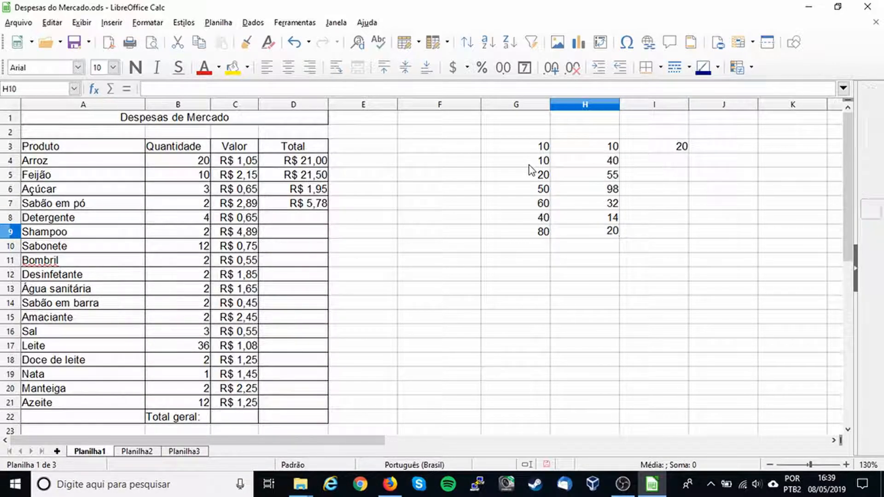
pyautogui.press('Return')
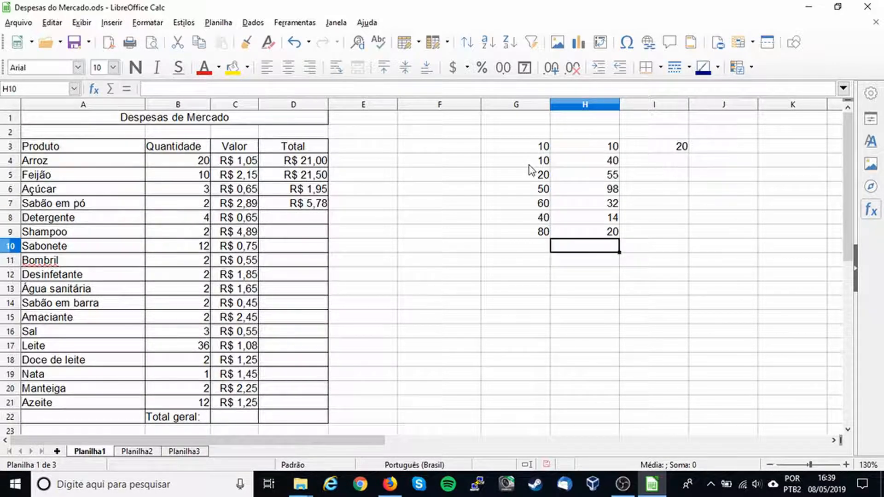
# Step: Look over the sum cell I3 and the cells I4 to I9 beneath it that need the same row sum
pyautogui.click(655, 165)
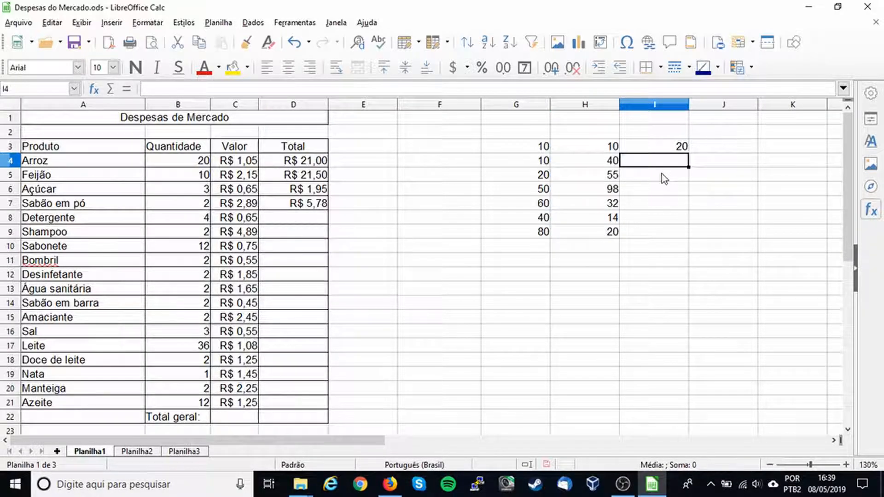
pyautogui.click(650, 151)
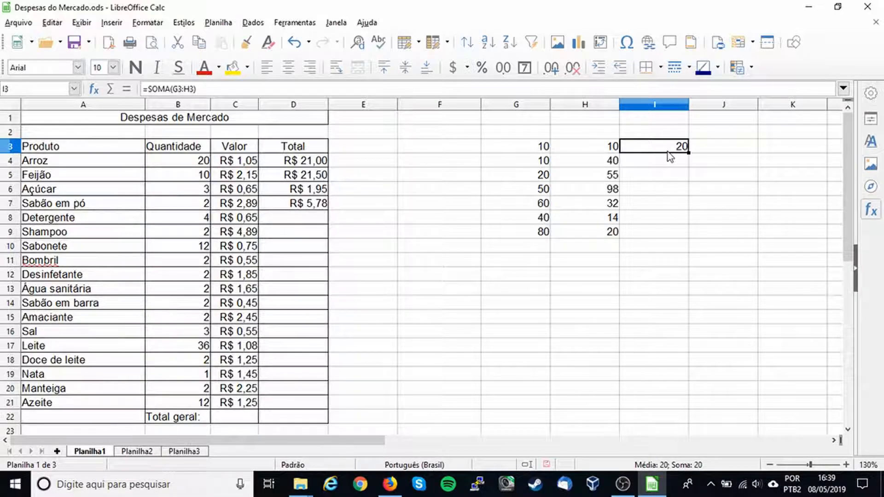
pyautogui.click(661, 163)
pyautogui.click(662, 178)
pyautogui.click(661, 192)
pyautogui.click(656, 206)
pyautogui.click(654, 220)
pyautogui.click(654, 230)
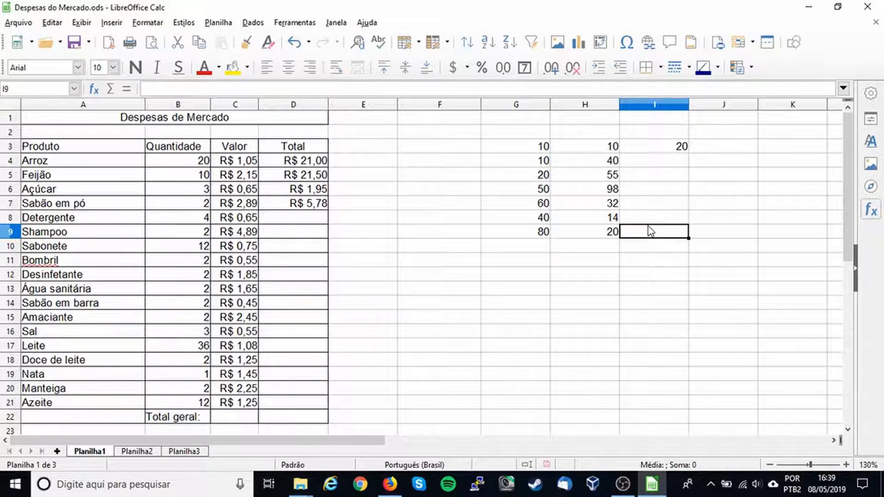
# Step: Examine the SOMA formula in cell I3 and the cell range it references, and reselect the cell
pyautogui.click(659, 150)
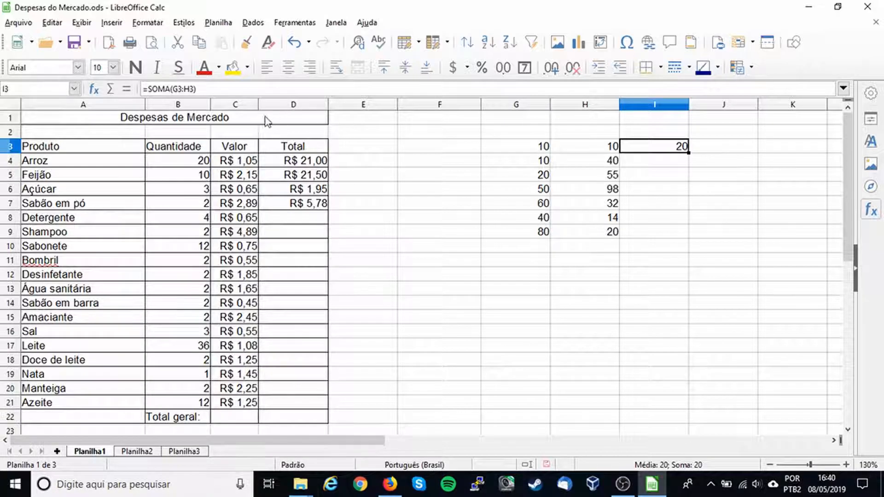
pyautogui.moveTo(205, 89); pyautogui.dragTo(143, 88)
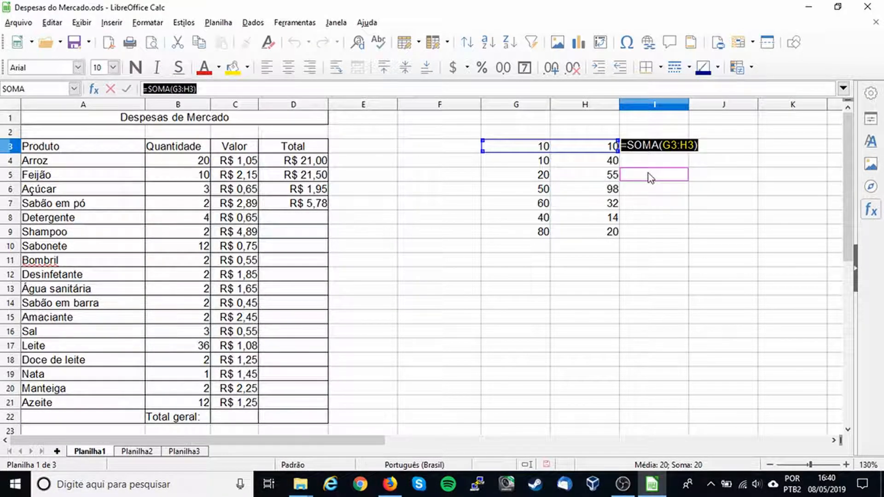
pyautogui.press('Return')
pyautogui.click(676, 151)
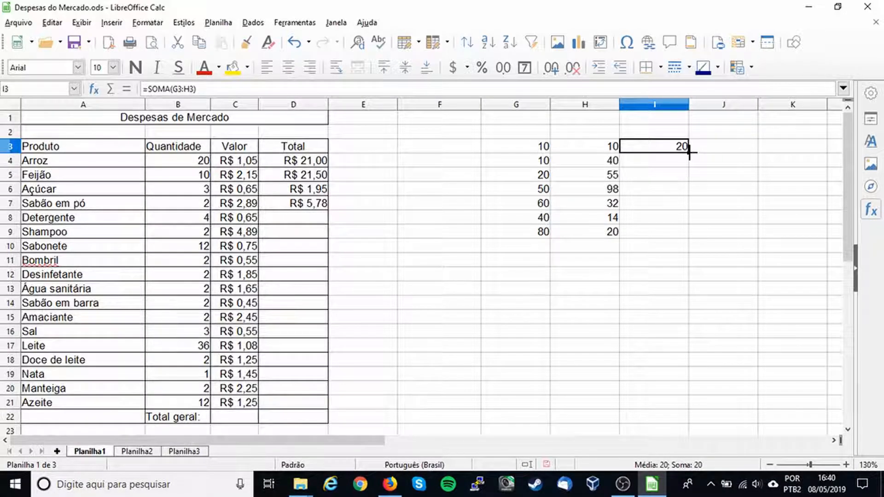
# Step: Fill the SOMA formula from cell I3 down through I9 to sum each row of the sample values
pyautogui.moveTo(690, 152); pyautogui.dragTo(689, 232)
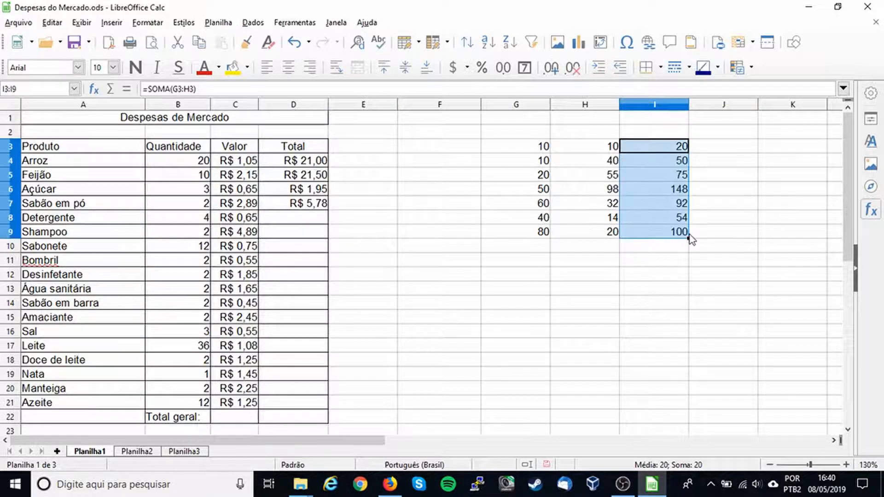
pyautogui.click(736, 181)
# Step: Examine the filled SOMA formulas in cells I3 to I9 one by one, comparing the row each references
pyautogui.click(677, 150)
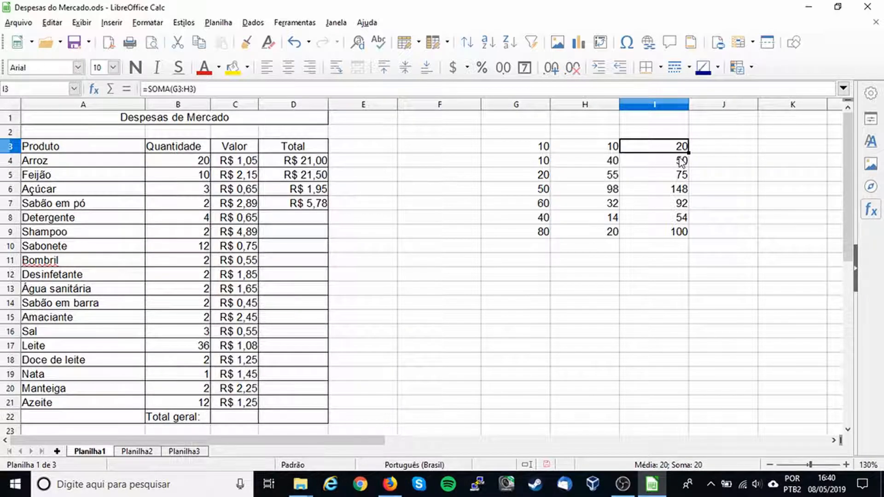
pyautogui.click(682, 162)
pyautogui.click(681, 177)
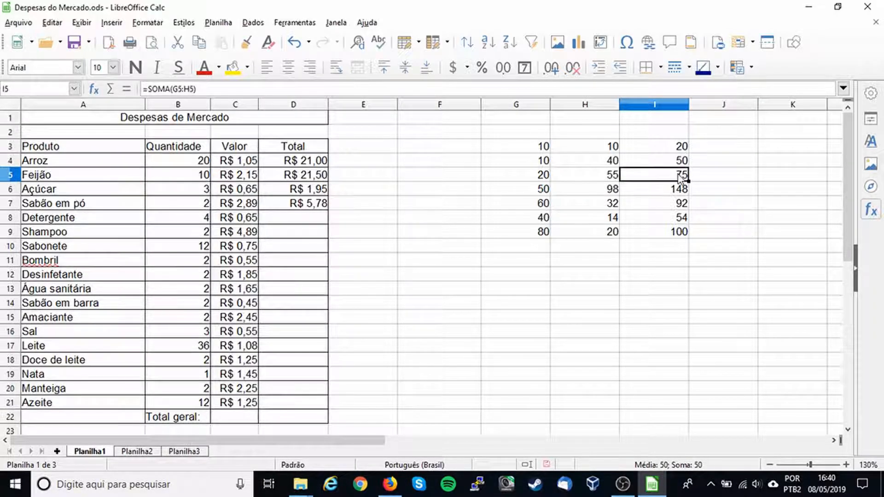
pyautogui.click(681, 191)
pyautogui.click(682, 204)
pyautogui.click(682, 218)
pyautogui.click(684, 230)
pyautogui.click(678, 165)
pyautogui.click(676, 176)
pyautogui.click(655, 165)
pyautogui.click(658, 175)
pyautogui.click(663, 188)
pyautogui.click(668, 217)
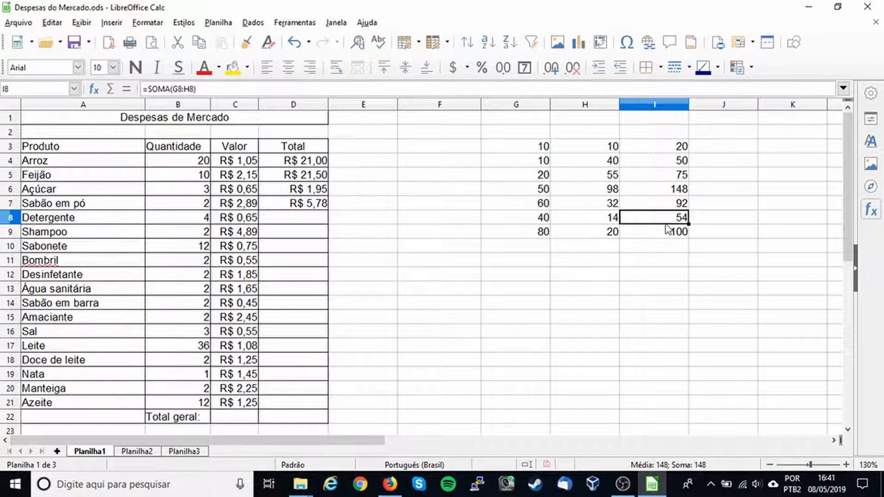
pyautogui.click(669, 231)
# Step: Step through the sums from I3 down to I8 and back, checking how the row references advance
pyautogui.click(680, 146)
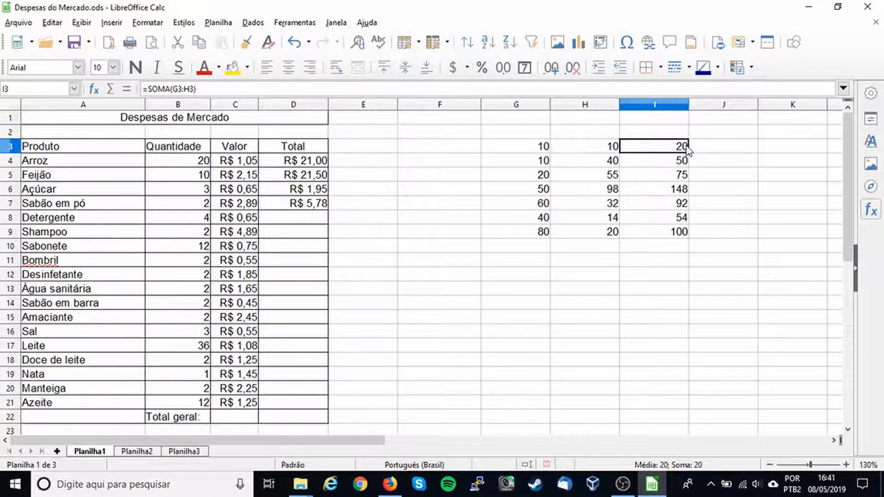
pyautogui.press('Down')
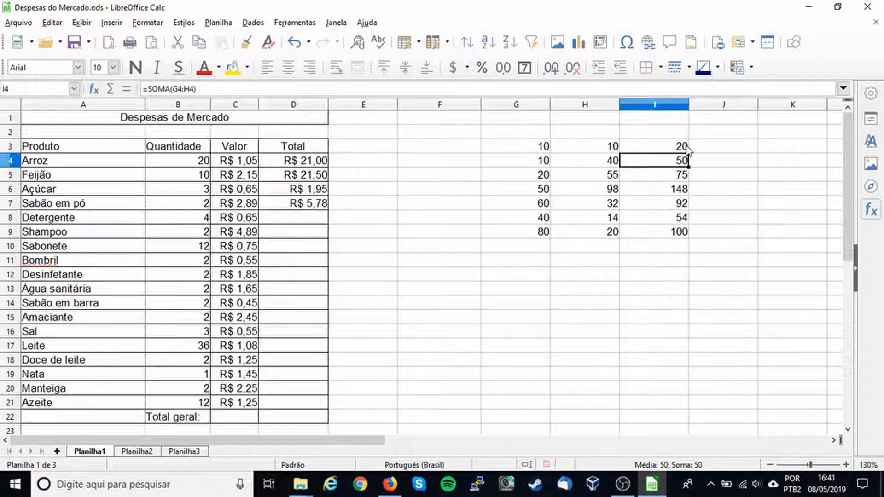
pyautogui.press('Down')
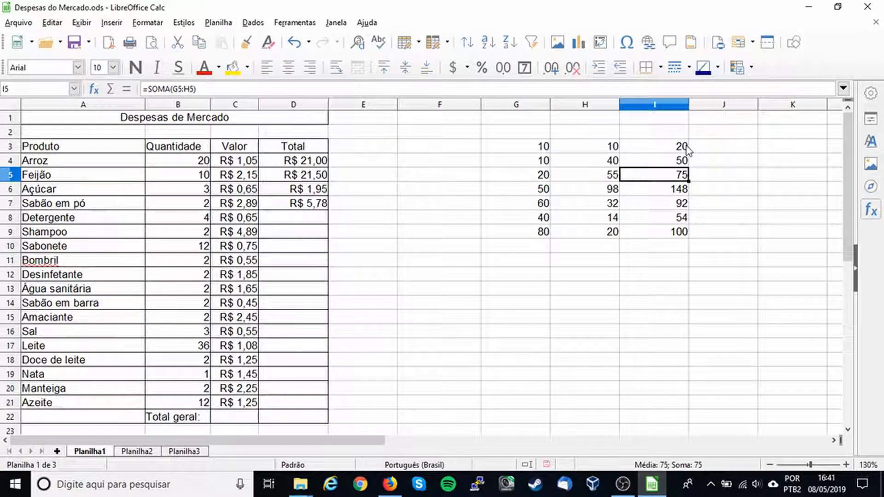
pyautogui.press('Down')
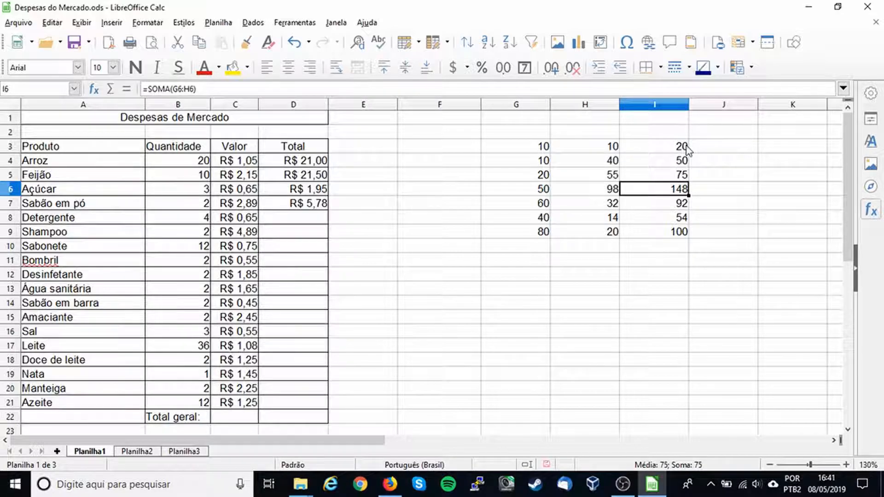
pyautogui.press('Down')
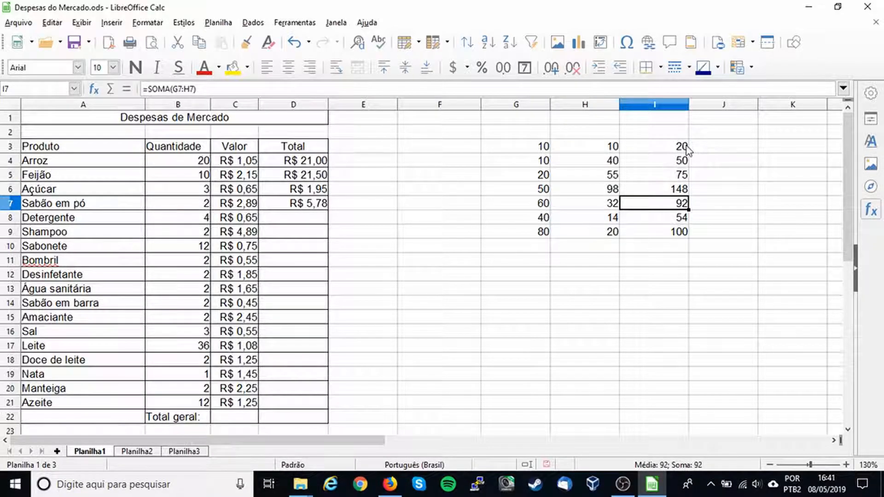
pyautogui.press('Down')
pyautogui.press('Up')
pyautogui.press('Up')
pyautogui.press('Up')
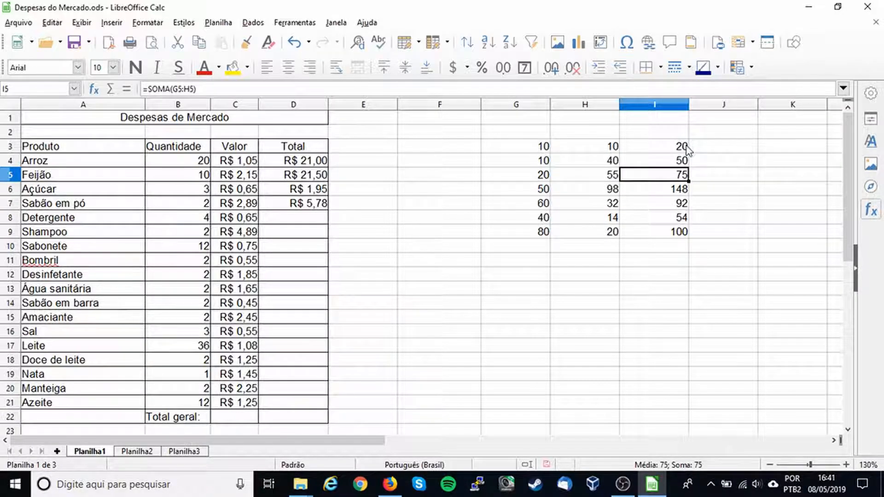
pyautogui.press('Up')
pyautogui.press('Up')
pyautogui.press('Down')
pyautogui.press('Down')
pyautogui.press('Down')
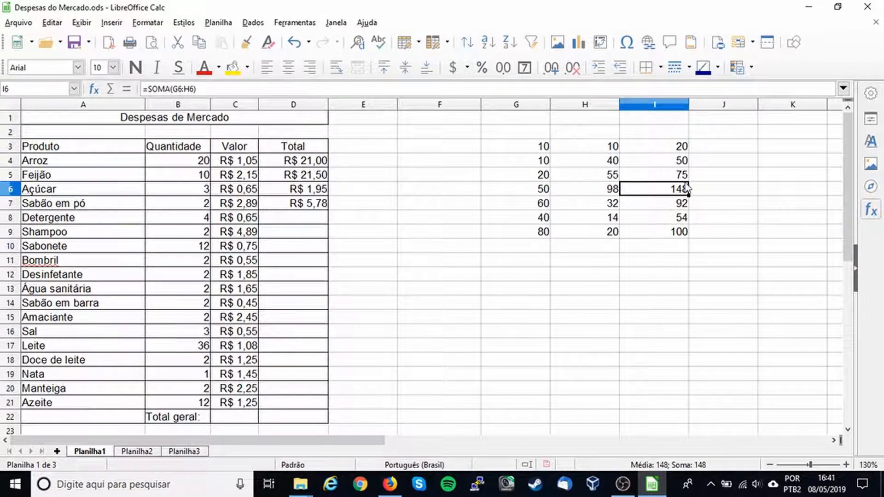
# Step: Review the original formula in I3 and its copies down to I9 once more
pyautogui.click(683, 150)
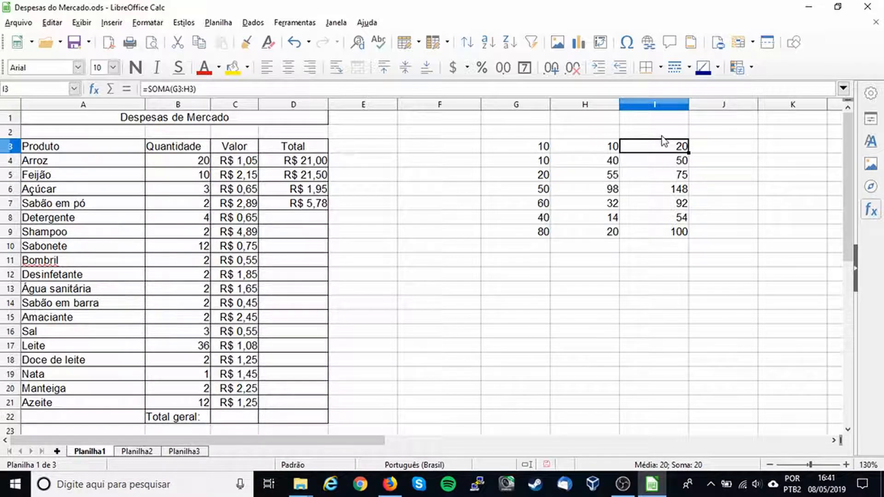
pyautogui.click(683, 165)
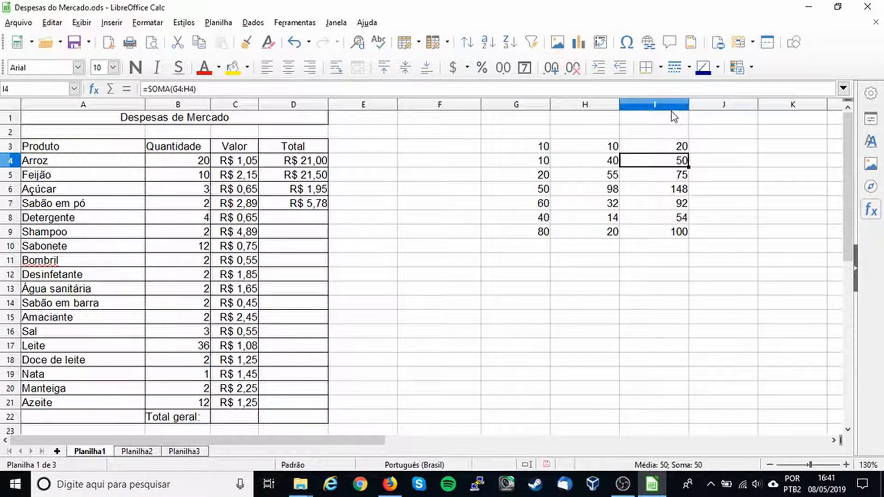
pyautogui.click(663, 176)
pyautogui.click(665, 189)
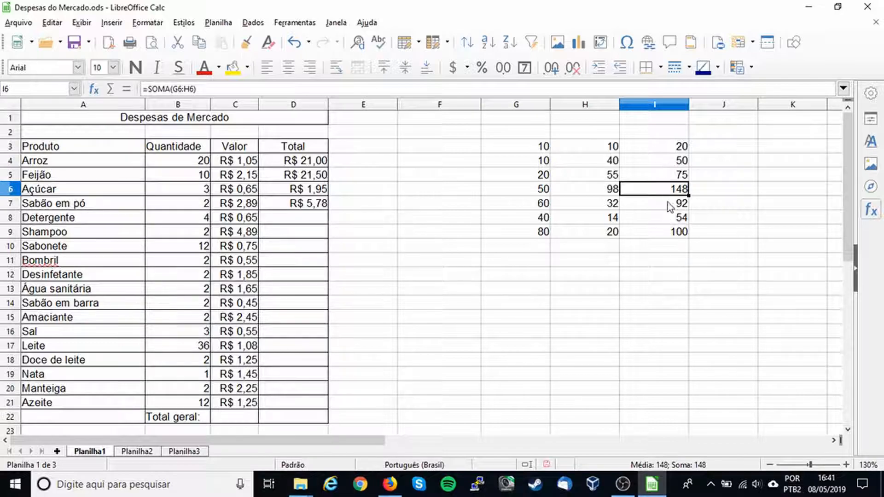
pyautogui.click(669, 204)
pyautogui.click(670, 216)
pyautogui.click(670, 235)
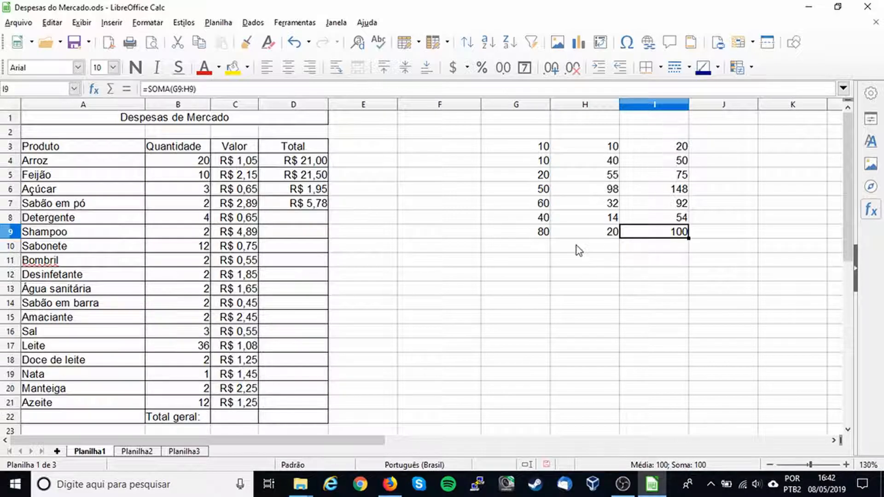
# Step: Check the product total formulas in D5 and D7, and delete the sample numbers and sums in range G2:J12
pyautogui.click(314, 178)
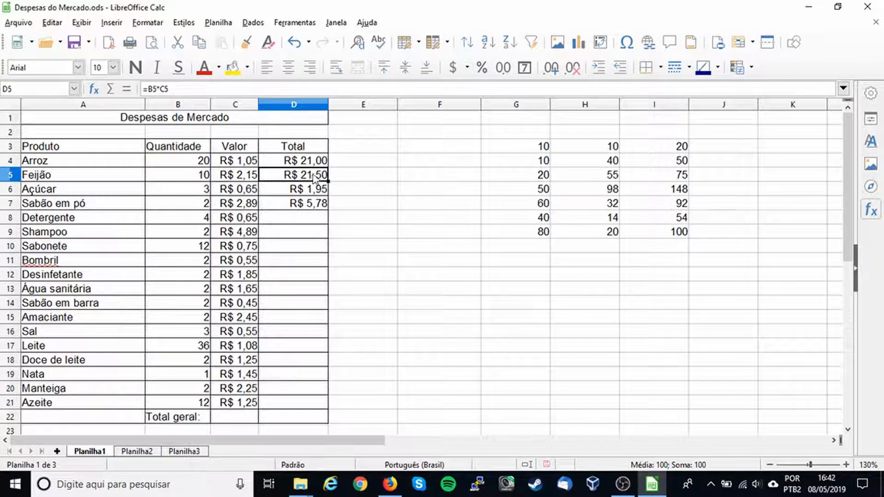
pyautogui.click(315, 205)
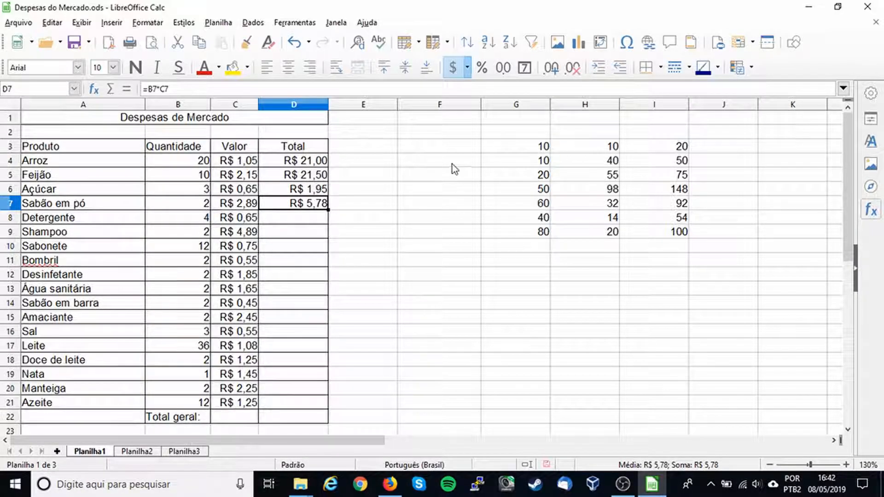
pyautogui.moveTo(502, 137); pyautogui.dragTo(695, 274)
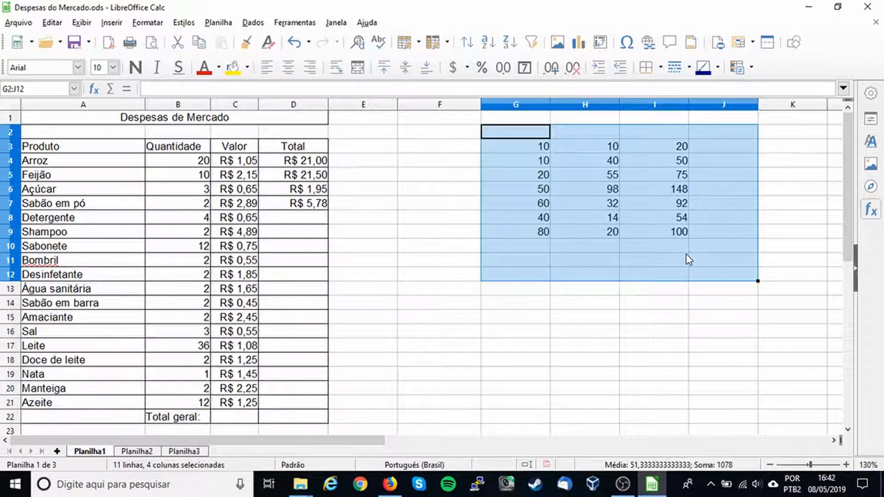
pyautogui.press('Delete')
pyautogui.click(475, 290)
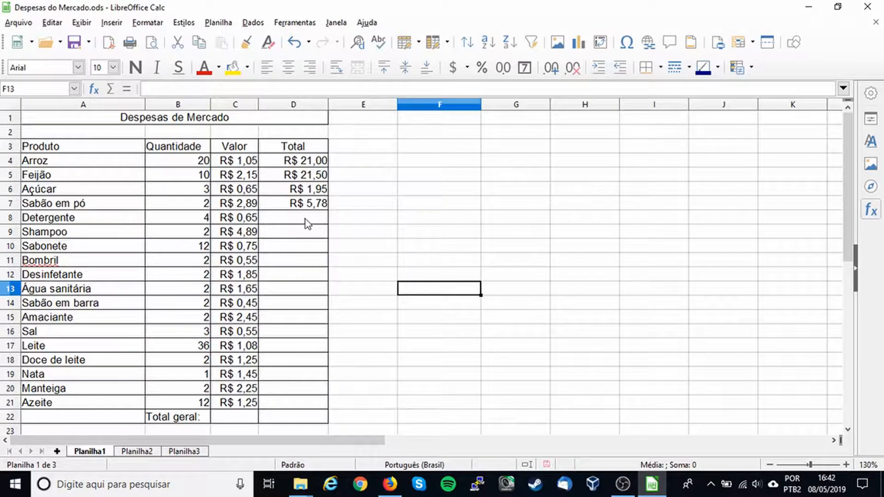
# Step: Fill the Sabão em pó total formula from D7 down to the Azeite row in D21
pyautogui.click(306, 205)
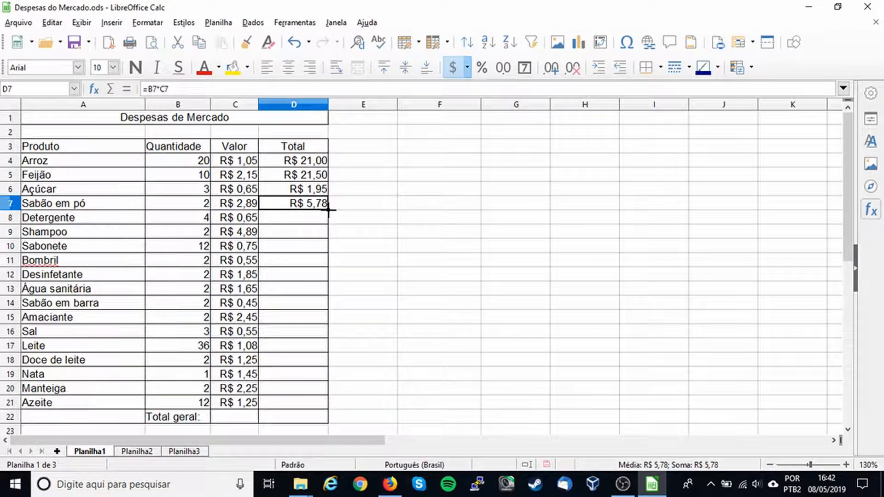
pyautogui.keyDown('ctrl'); pyautogui.scroll(1, 329, 210); pyautogui.keyUp('ctrl')
pyautogui.keyDown('ctrl'); pyautogui.scroll(1, 401, 244); pyautogui.keyUp('ctrl')
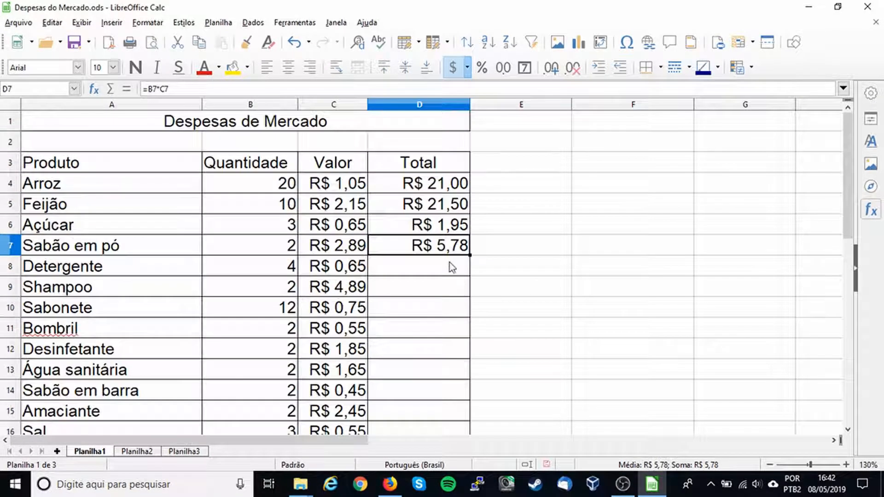
pyautogui.moveTo(469, 255); pyautogui.dragTo(329, 406)
pyautogui.keyDown('ctrl'); pyautogui.scroll(-1, 465, 318); pyautogui.keyUp('ctrl')
pyautogui.keyDown('ctrl'); pyautogui.scroll(-2, 402, 355); pyautogui.keyUp('ctrl')
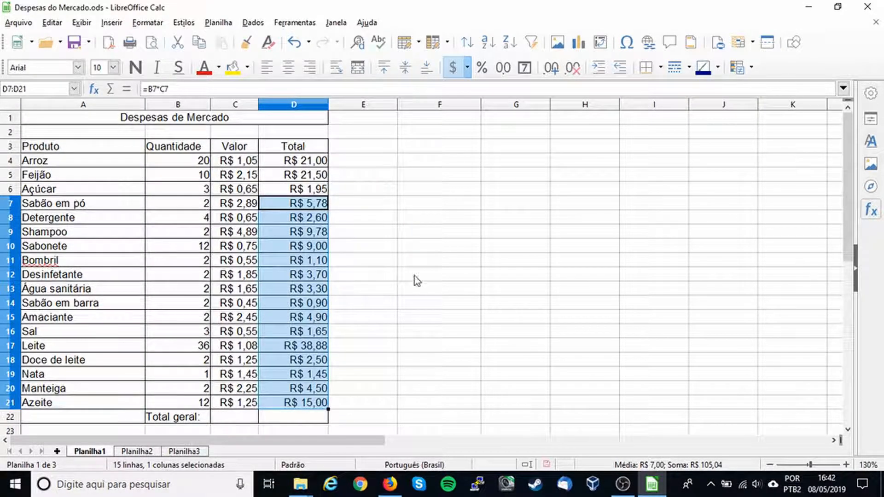
pyautogui.moveTo(452, 262); pyautogui.dragTo(442, 246)
# Step: Step through the filled Total cells from D7 downward, checking that each formula multiplies its own row's Quantidade by Valor
pyautogui.click(321, 205)
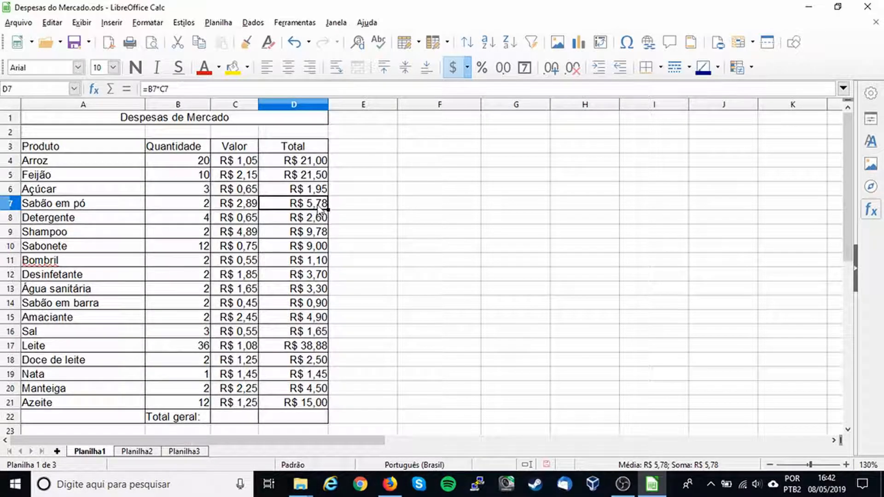
pyautogui.press('Down')
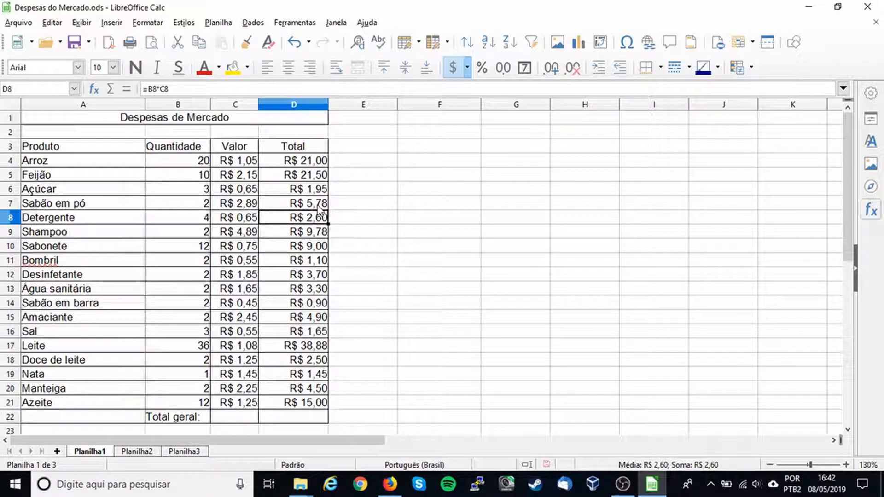
pyautogui.press('Down')
pyautogui.press('Down')
pyautogui.press('Down')
pyautogui.press('Down')
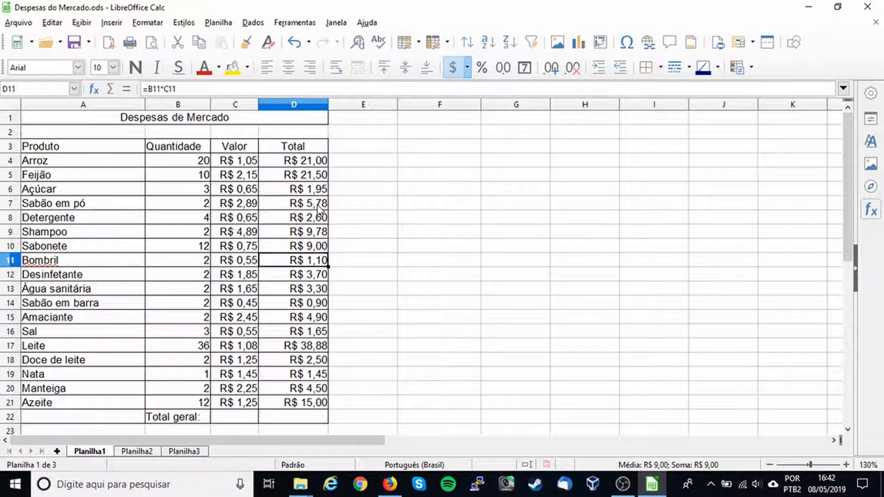
pyautogui.press('Down')
pyautogui.press('Down')
pyautogui.press('Down')
pyautogui.press('Down')
pyautogui.press('Down')
pyautogui.press('Down')
pyautogui.press('Down')
pyautogui.press('Down')
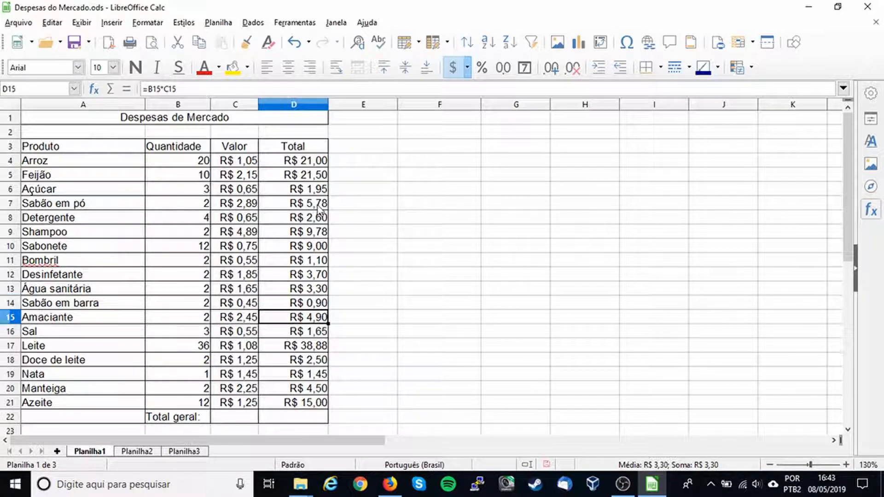
pyautogui.press('Down')
pyautogui.press('Up')
pyautogui.press('Down')
pyautogui.press('Up')
pyautogui.press('Up')
pyautogui.press('Up')
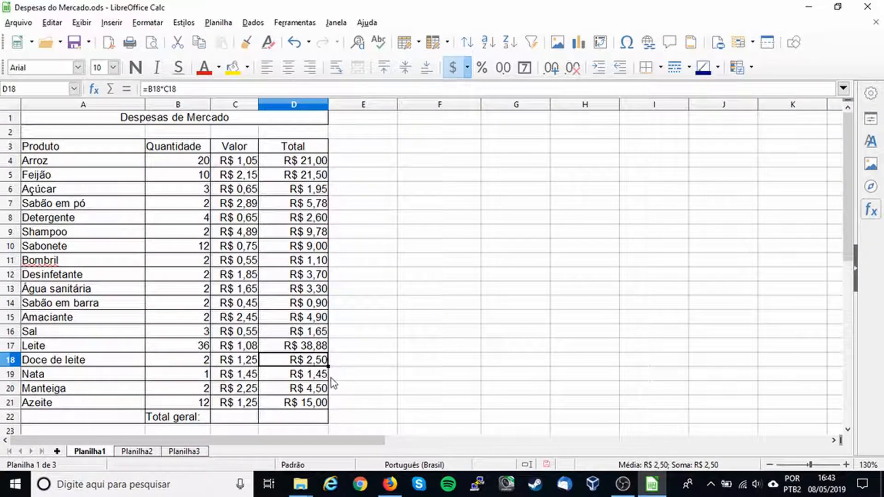
# Step: Compare the multiplication formulas in the Total cells for Bombril, Feijão and Arroz with their quantities and values
pyautogui.click(312, 265)
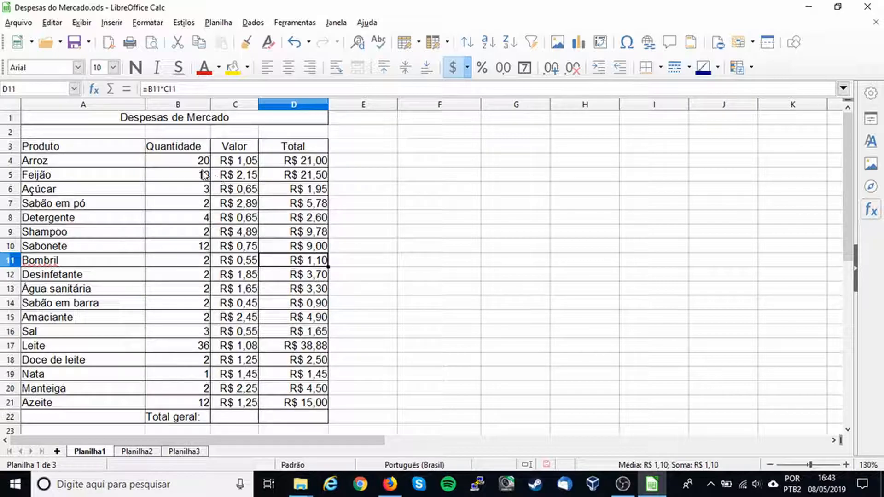
pyautogui.click(266, 174)
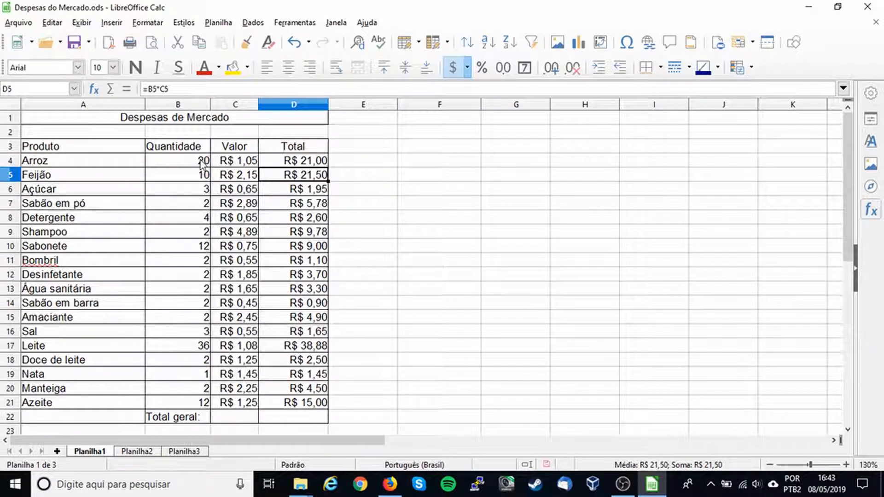
pyautogui.click(298, 162)
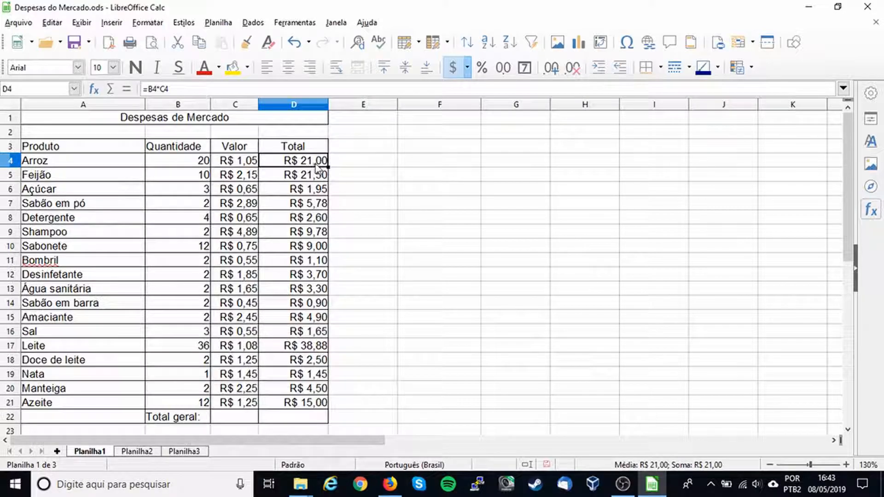
pyautogui.click(410, 207)
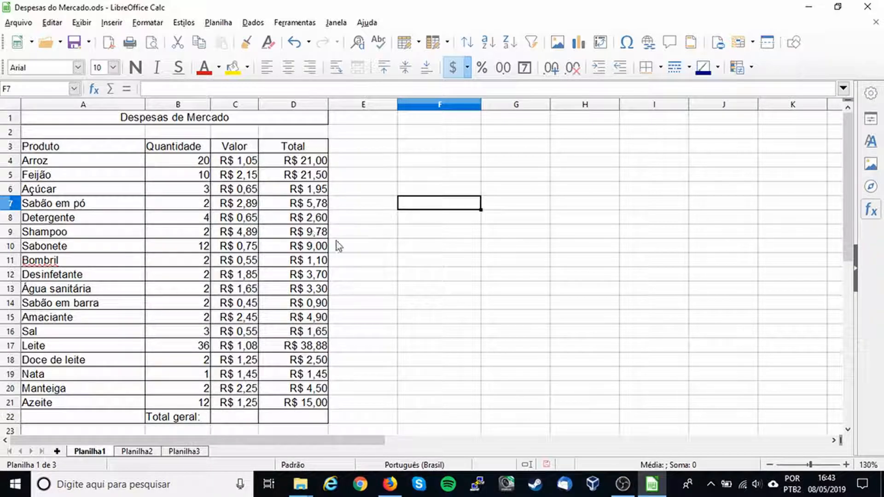
# Step: Select the empty Total geral cell D22 and reduce the sheet zoom to 110% to show the whole table
pyautogui.scroll(-1, 371, 304)
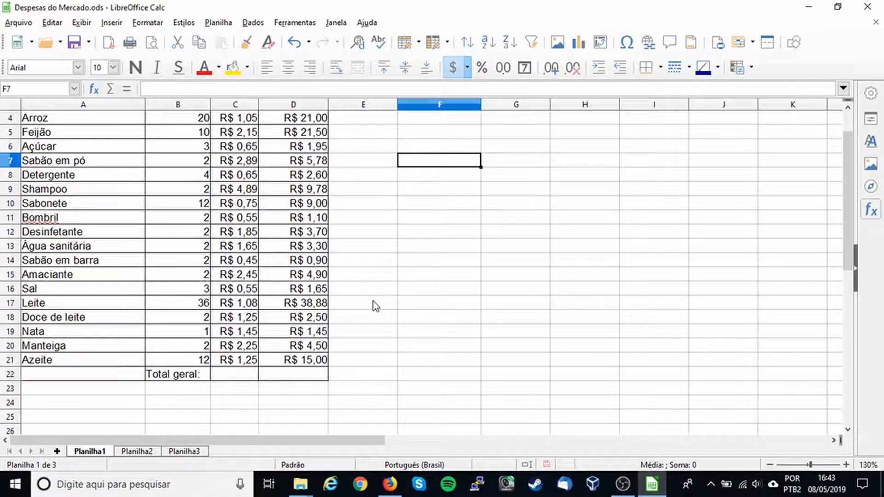
pyautogui.click(293, 374)
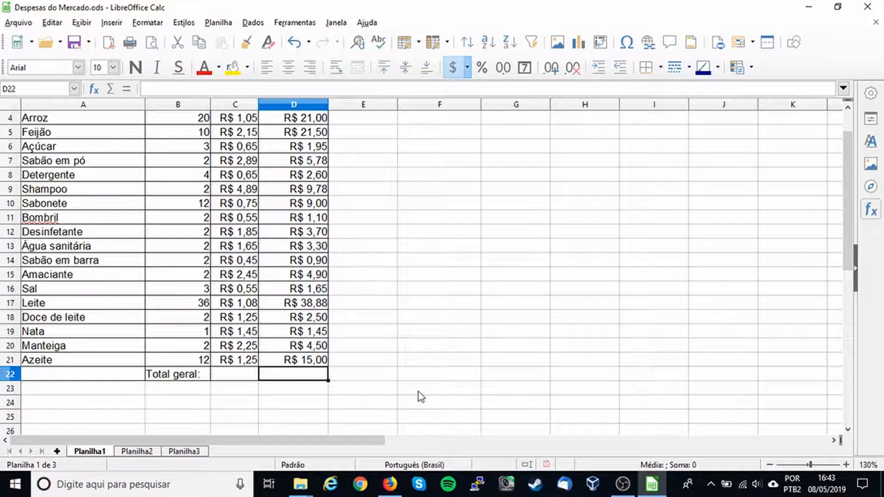
pyautogui.click(769, 465)
pyautogui.click(769, 465)
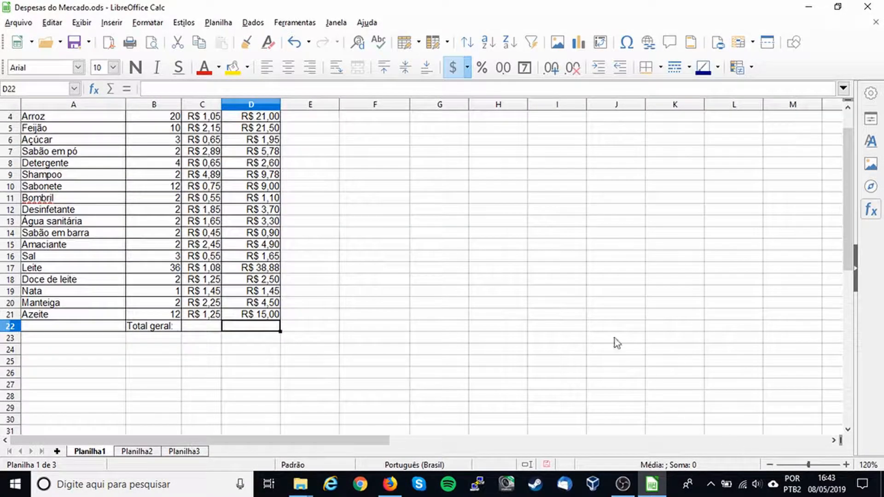
pyautogui.scroll(1, 525, 254)
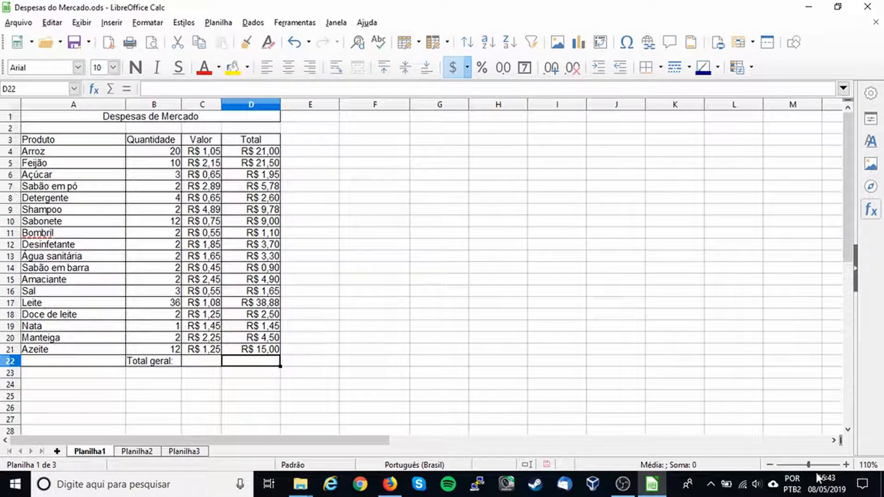
# Step: Sum the product totals D4:D21 in the Total geral cell D22 with the SOMA function
pyautogui.scroll(1, 217, 373)
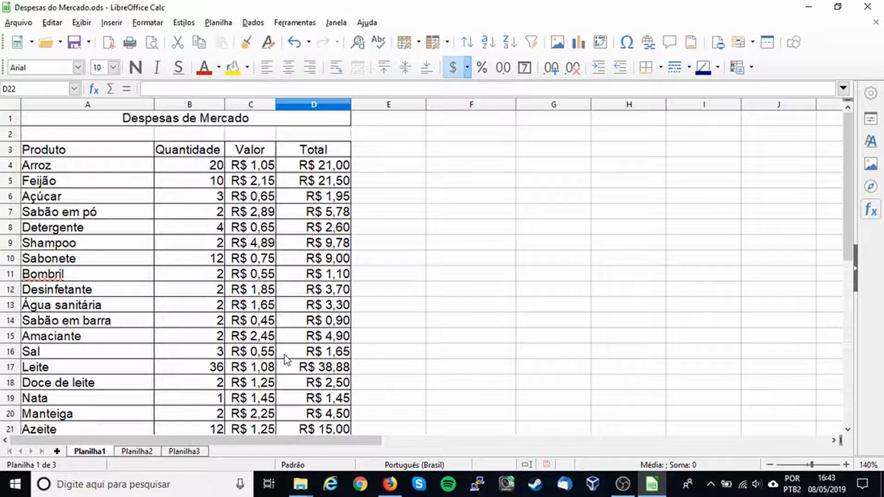
pyautogui.scroll(2, 285, 355)
pyautogui.moveTo(849, 198); pyautogui.dragTo(849, 195)
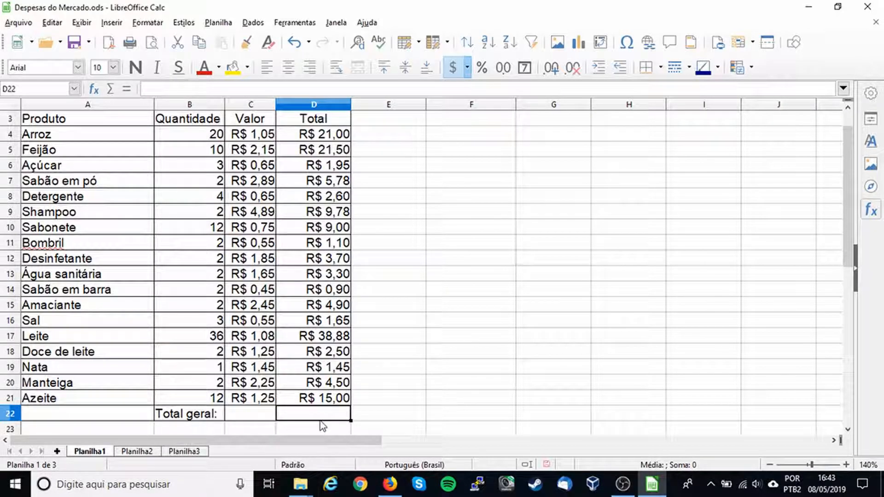
pyautogui.write('=soma')
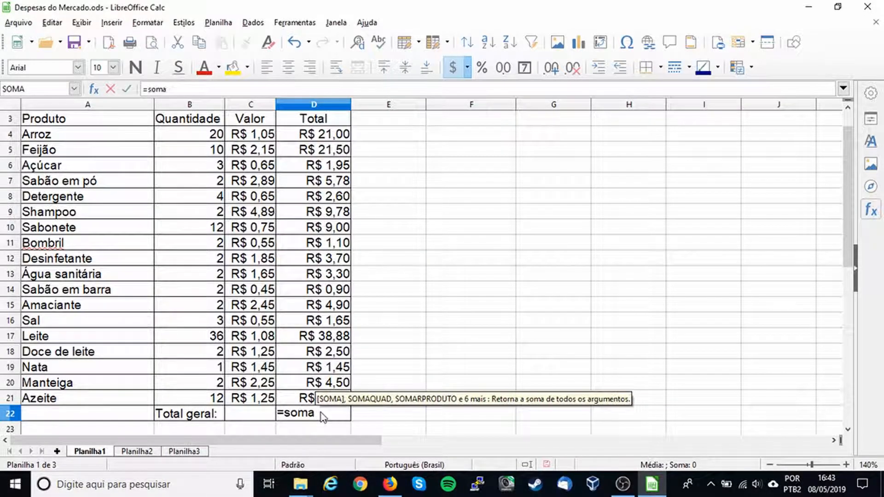
pyautogui.write('(')
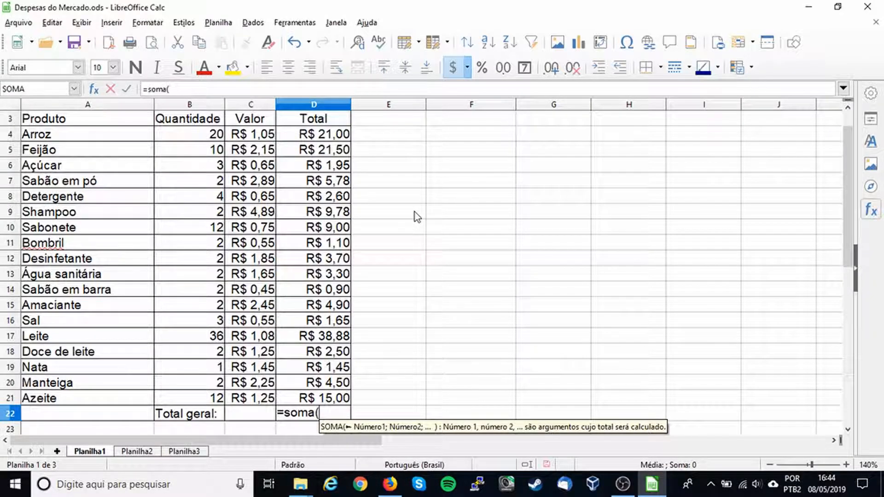
pyautogui.click(334, 137)
pyautogui.moveTo(337, 136); pyautogui.dragTo(343, 399)
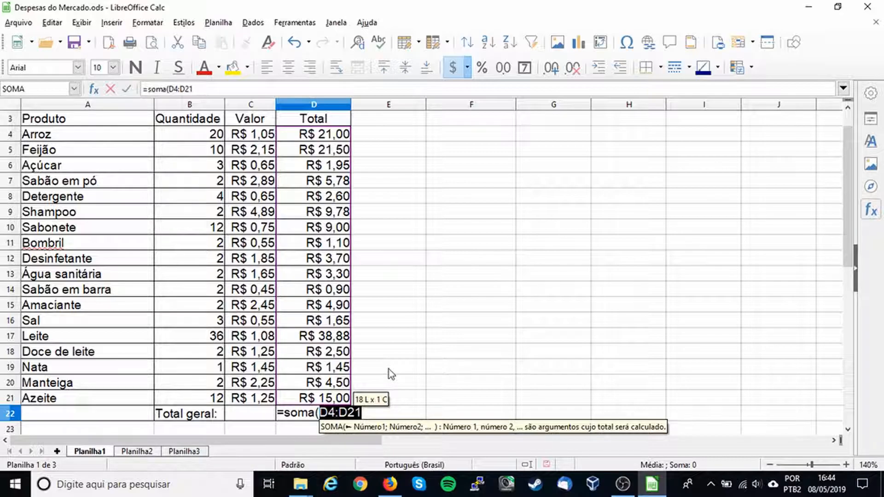
pyautogui.write(')')
pyautogui.press('Return')
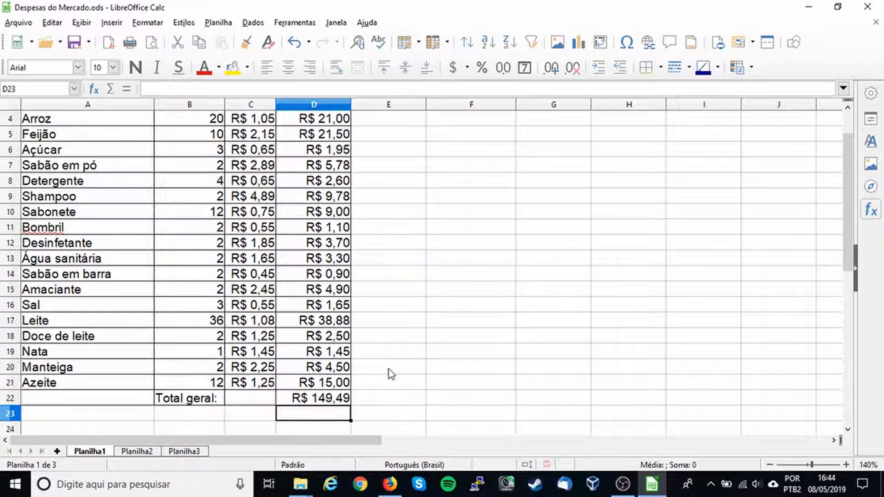
# Step: Compare the SOMA formula in Total geral with the multiplication formulas in several product Total cells, such as Manteiga, Água sanitária and Leite
pyautogui.click(305, 397)
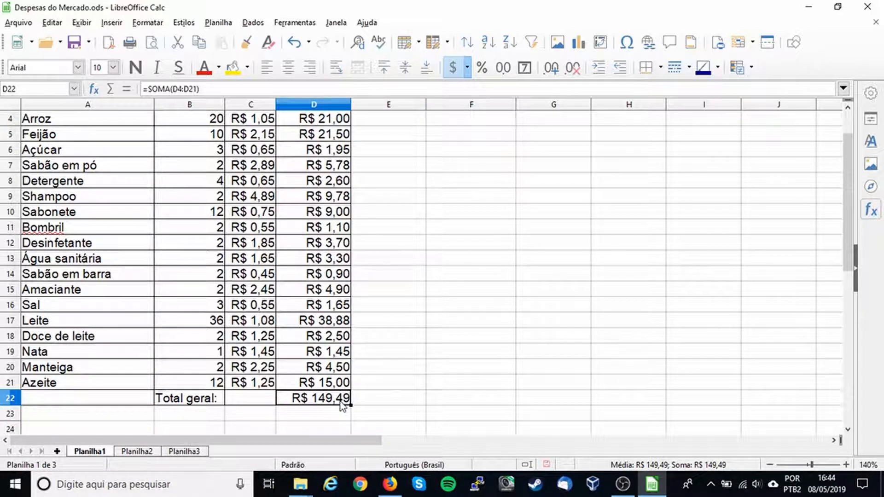
pyautogui.click(340, 340)
pyautogui.click(339, 369)
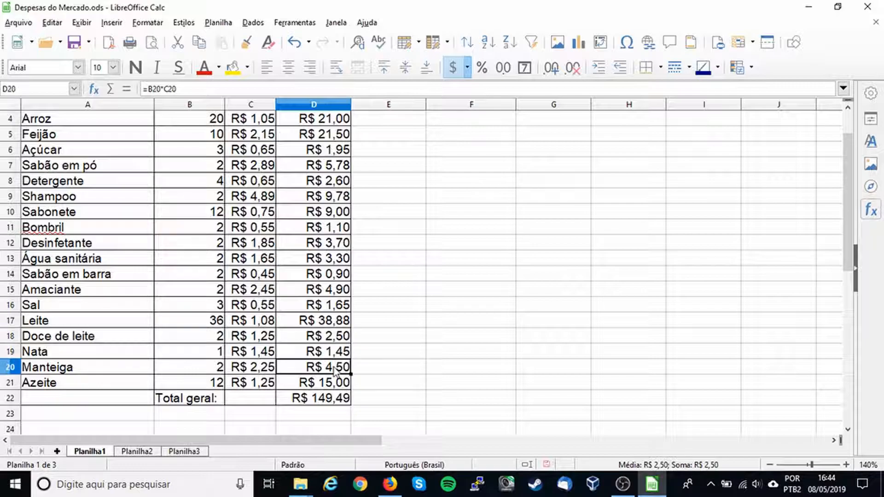
pyautogui.click(339, 306)
pyautogui.click(334, 261)
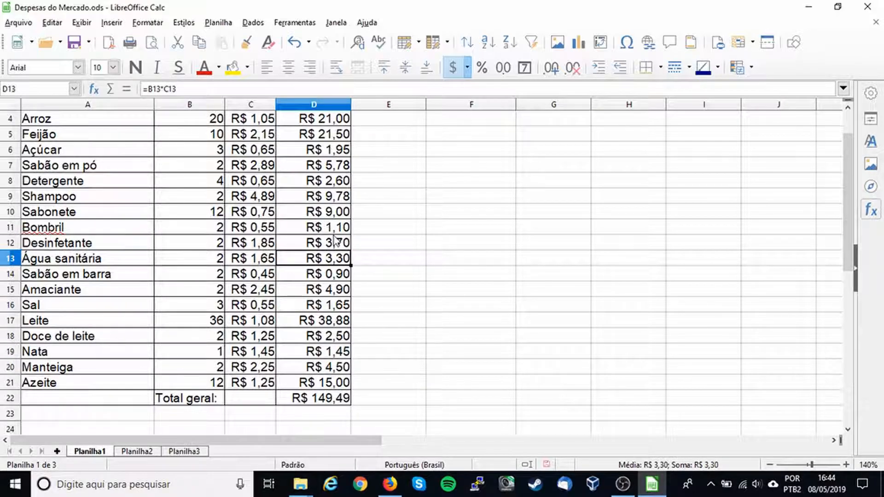
pyautogui.click(338, 243)
pyautogui.click(330, 323)
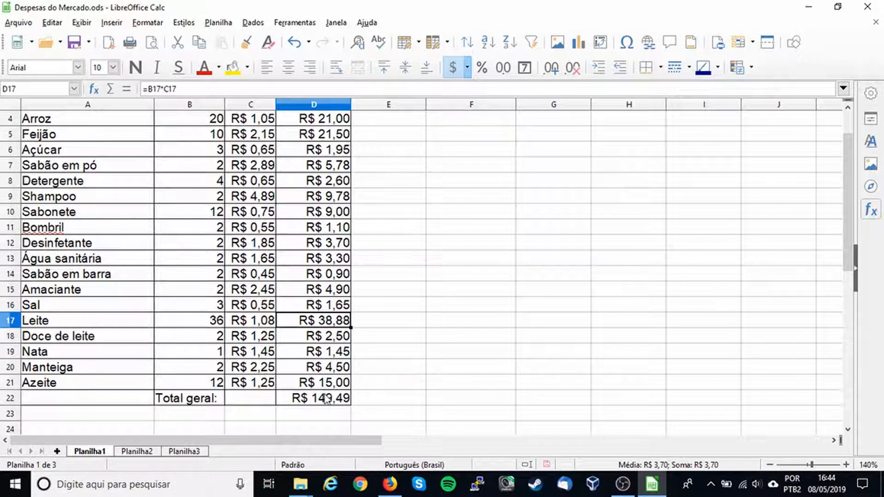
pyautogui.click(327, 399)
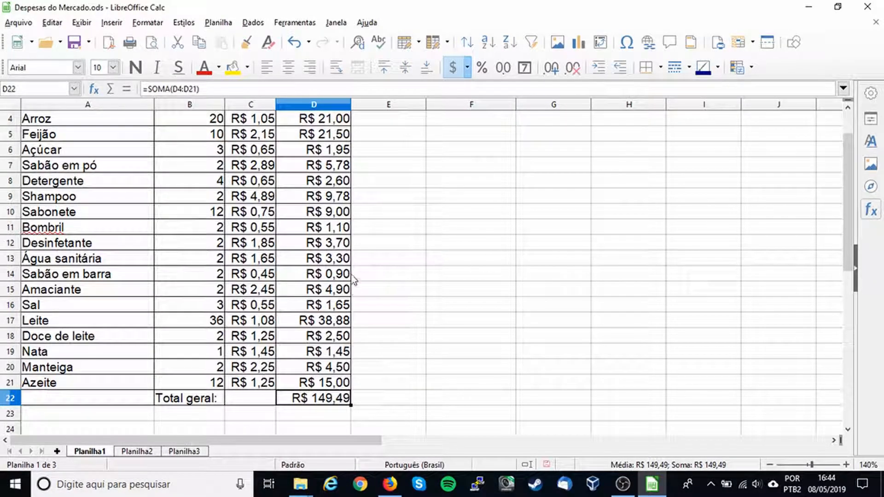
# Step: Set the Arroz quantity in B4 to 40 to test how the Total geral formula recalculates
pyautogui.scroll(1, 357, 190)
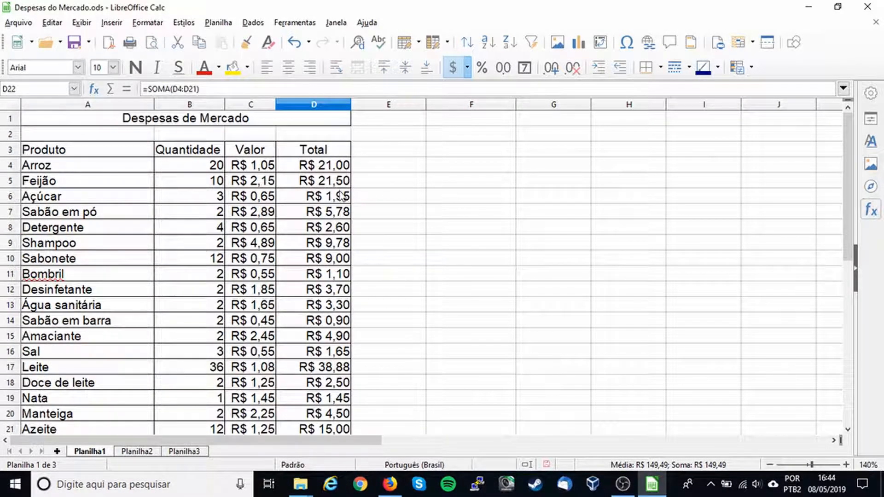
pyautogui.click(206, 166)
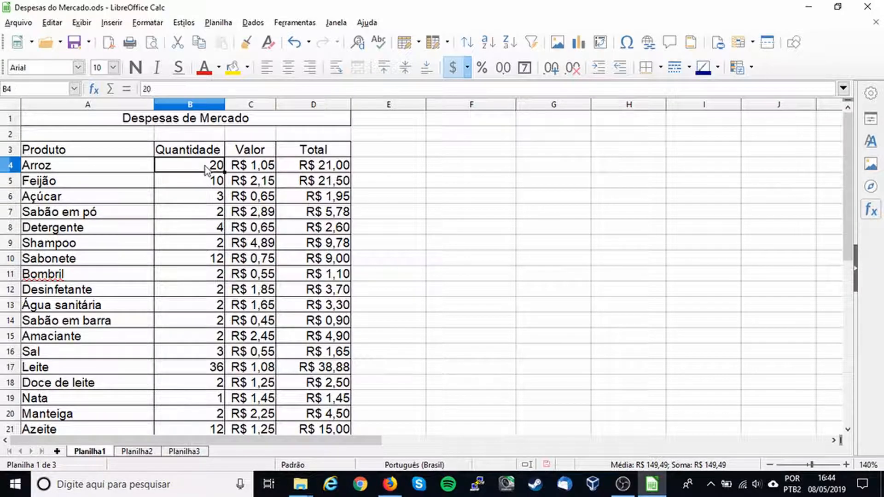
pyautogui.scroll(-1, 206, 173)
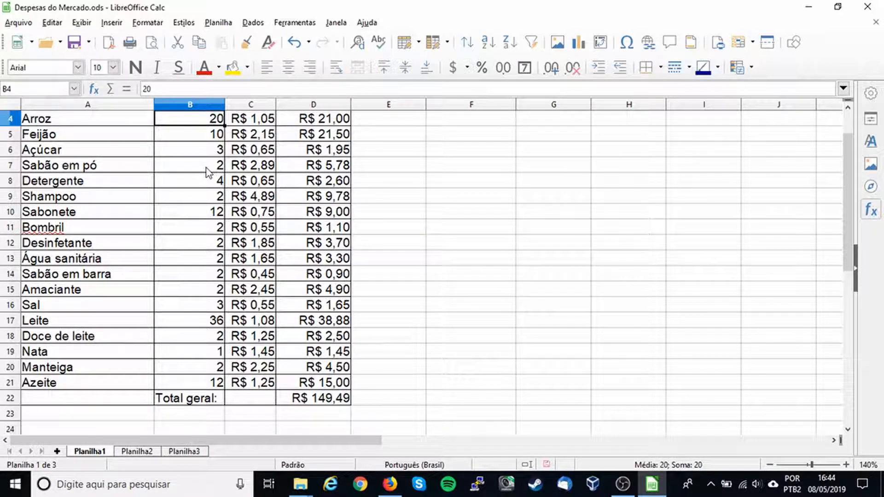
pyautogui.click(324, 401)
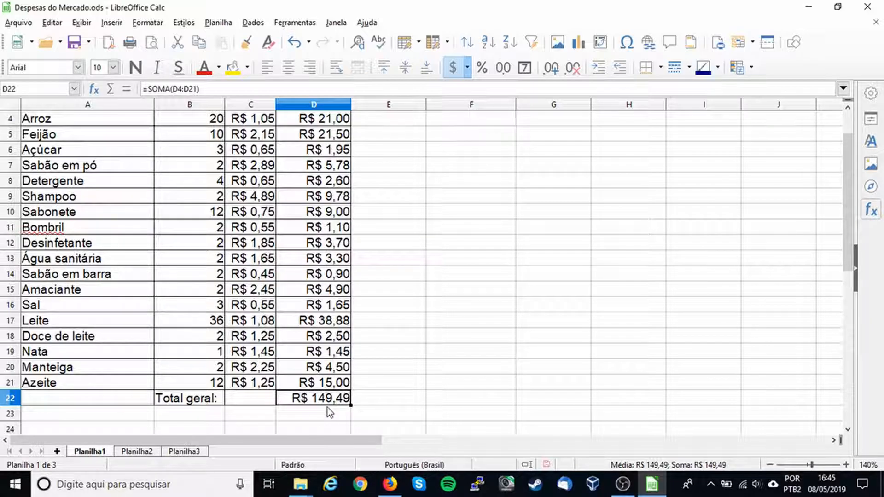
pyautogui.click(196, 120)
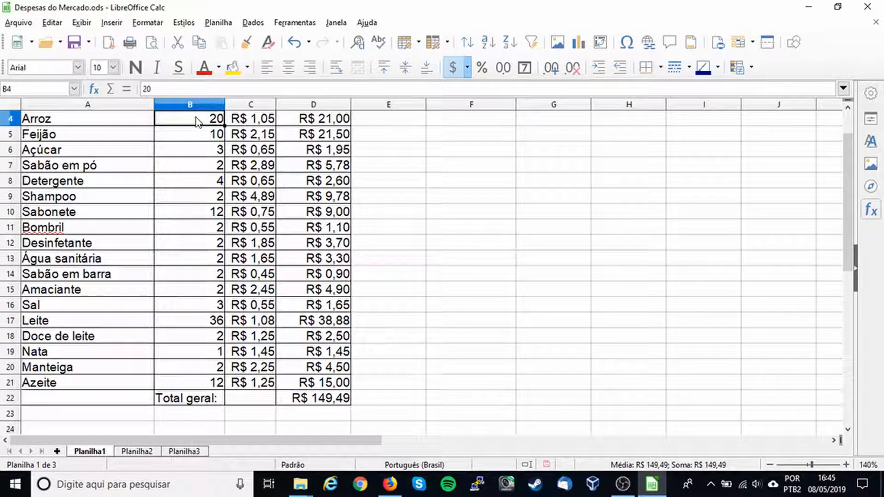
pyautogui.scroll(1, 198, 154)
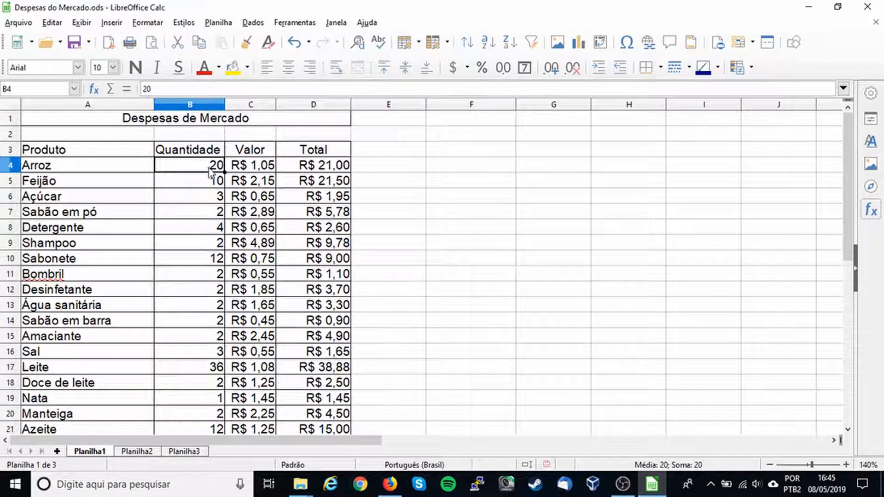
pyautogui.scroll(-1, 212, 173)
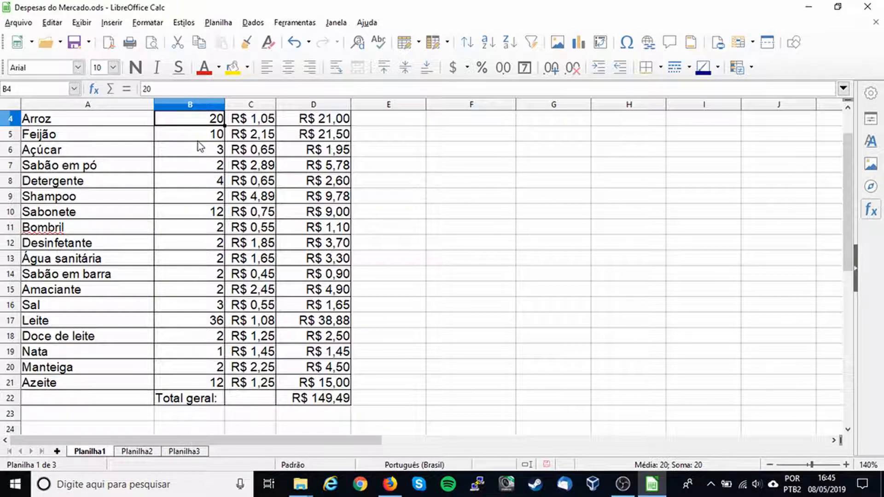
pyautogui.write('40')
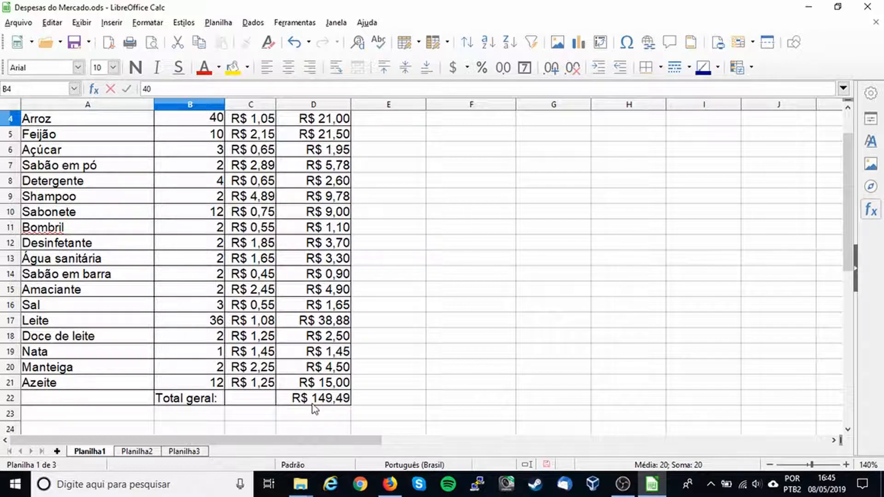
pyautogui.press('Return')
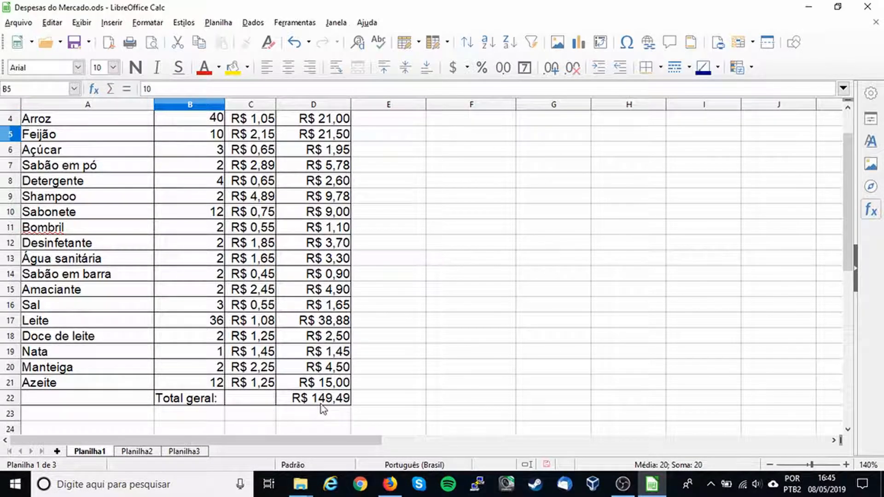
# Step: Examine the recalculated Total geral in D22 together with the Arroz row and the other product totals
pyautogui.click(314, 402)
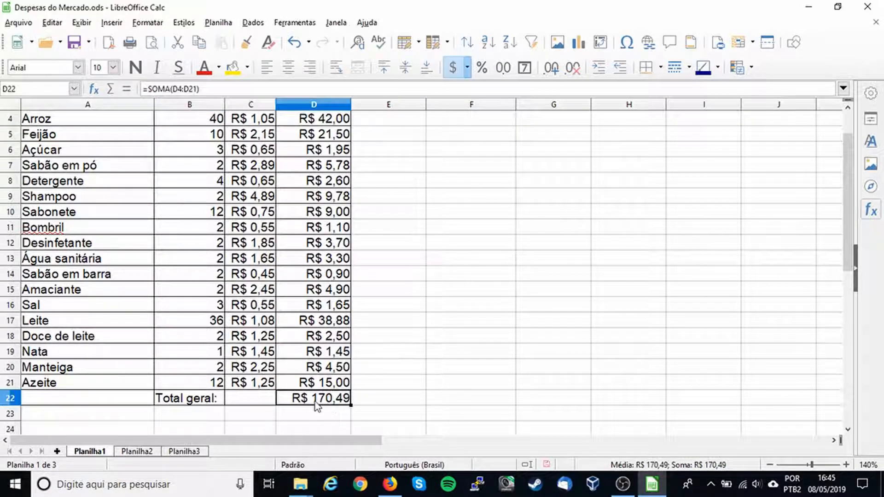
pyautogui.keyDown('ctrl'); pyautogui.scroll(2, 325, 413); pyautogui.keyUp('ctrl')
pyautogui.keyDown('ctrl'); pyautogui.scroll(3, 325, 415); pyautogui.keyUp('ctrl')
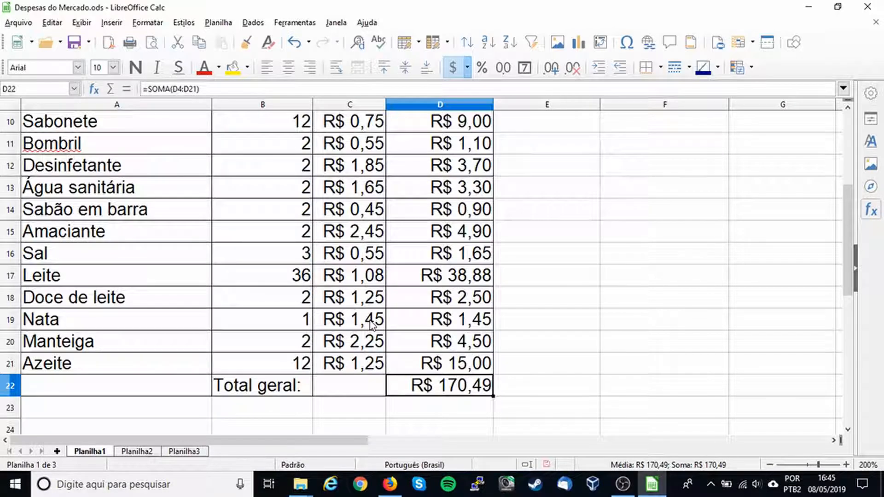
pyautogui.keyDown('ctrl'); pyautogui.scroll(-1, 371, 326); pyautogui.keyUp('ctrl')
pyautogui.scroll(3, 367, 327)
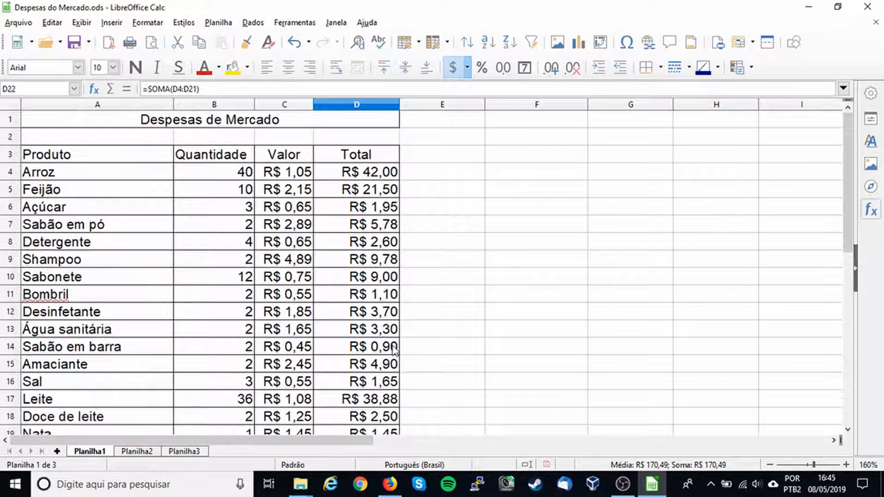
pyautogui.keyDown('ctrl'); pyautogui.scroll(-2, 373, 338); pyautogui.keyUp('ctrl')
pyautogui.scroll(-1, 351, 322)
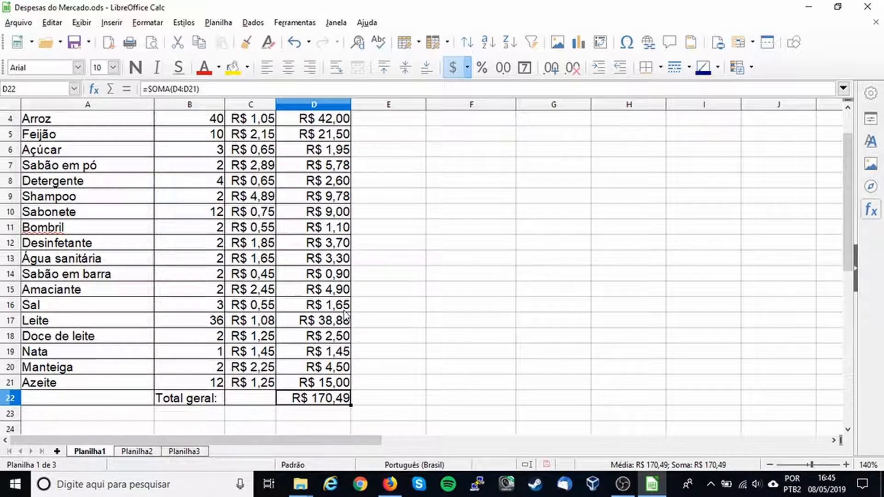
pyautogui.scroll(1, 270, 279)
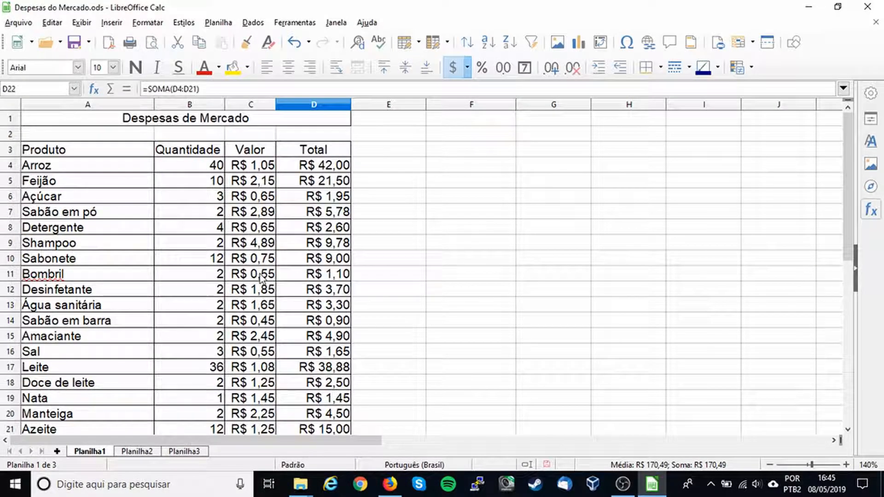
# Step: Set the Arroz quantity in B4 to 20 and select an empty cell beside the table
pyautogui.scroll(-1, 199, 178)
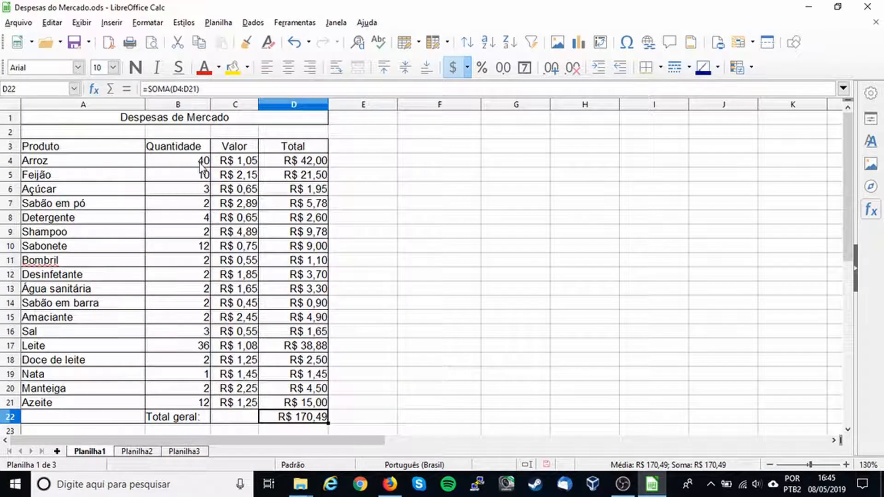
pyautogui.click(200, 162)
pyautogui.write('20')
pyautogui.press('Return')
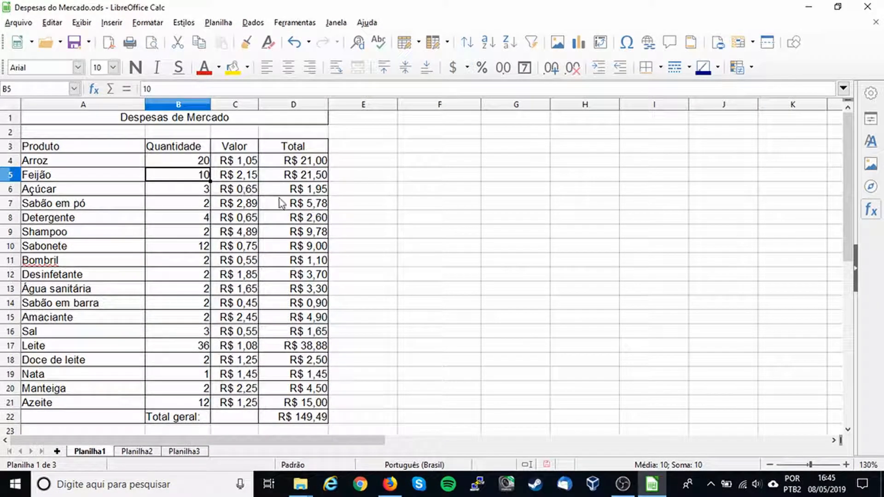
pyautogui.click(418, 286)
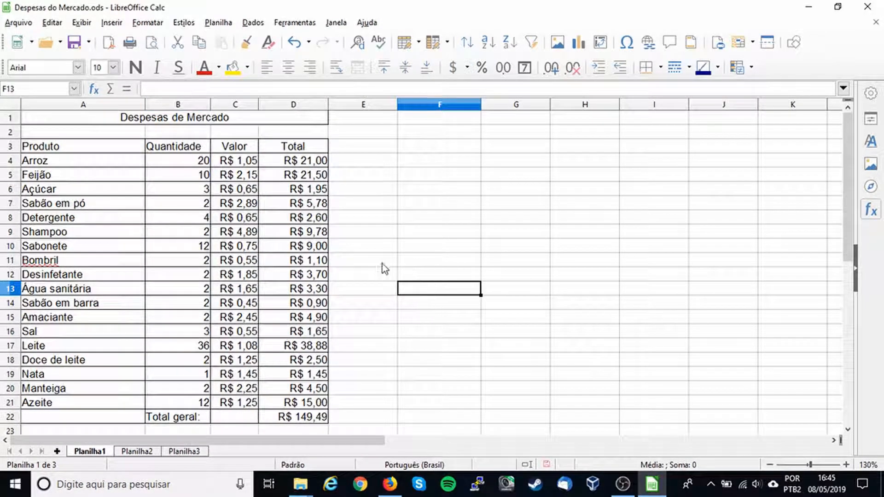
pyautogui.click(363, 251)
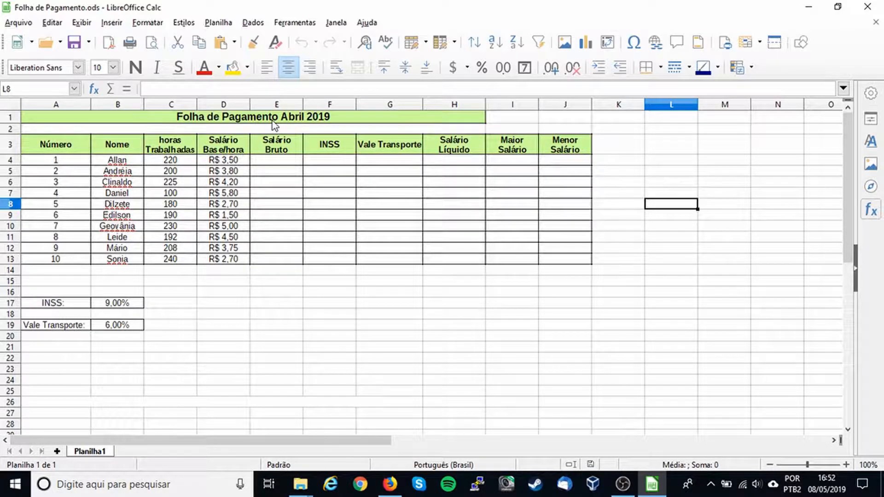
# Step: Examine the empty Salário Bruto cells, the Nome entries and the horas Trabalhadas values in the Folha de Pagamento Abril 2019 table
pyautogui.click(291, 177)
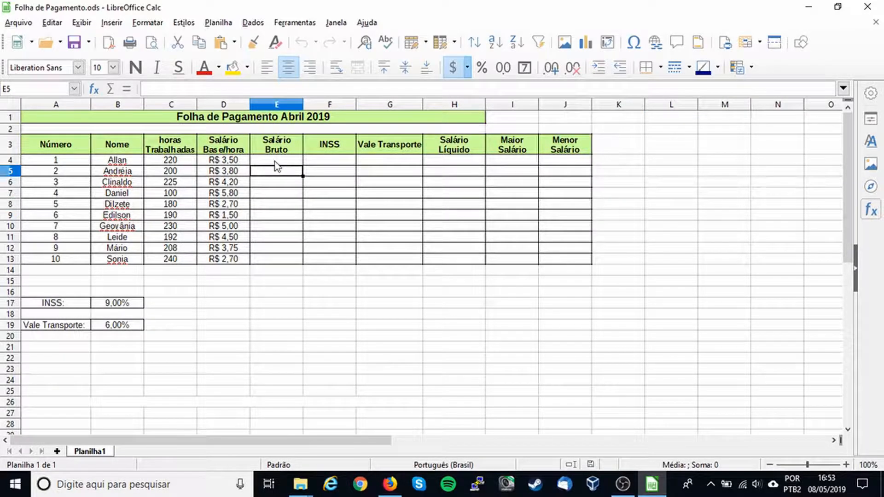
pyautogui.press('Up')
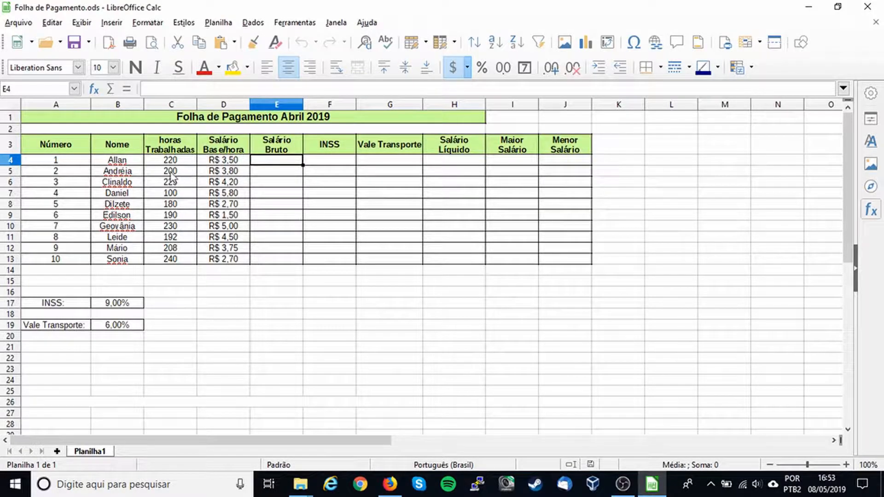
pyautogui.click(122, 172)
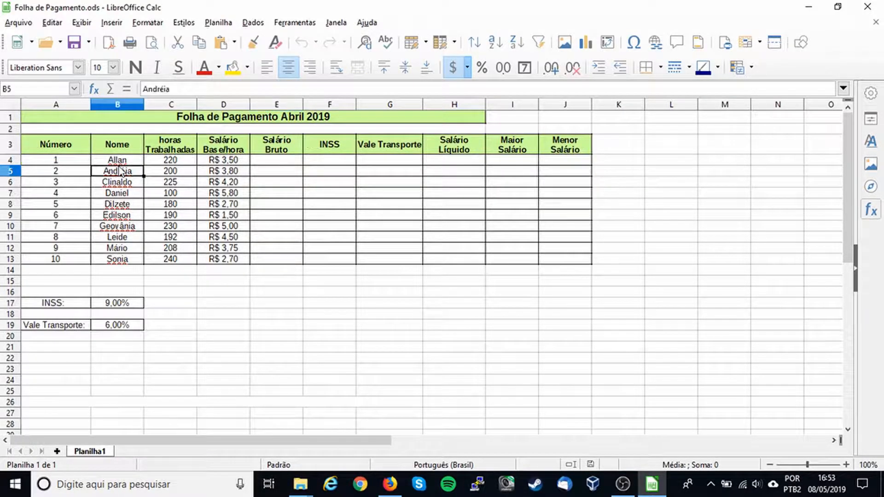
pyautogui.click(158, 185)
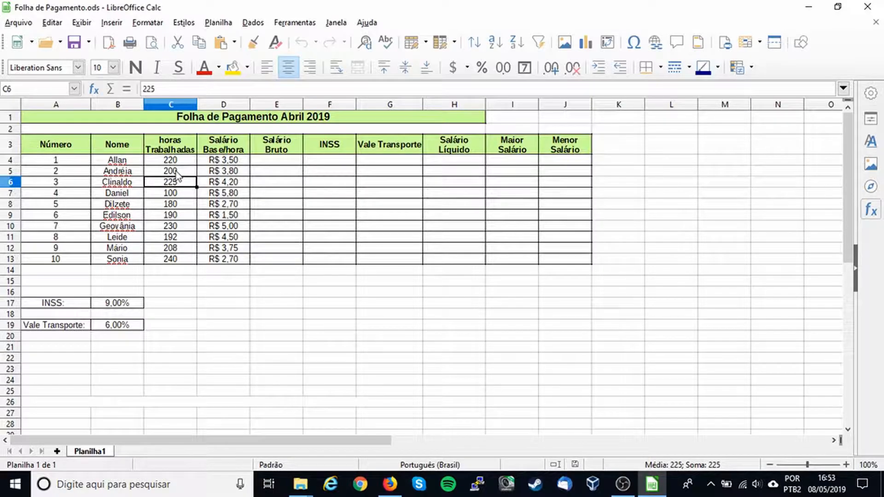
pyautogui.click(169, 229)
pyautogui.click(168, 190)
pyautogui.click(180, 203)
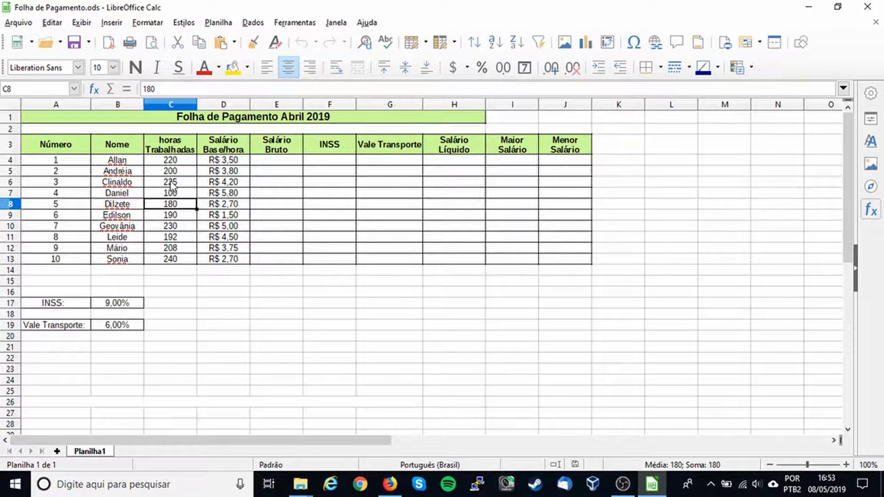
pyautogui.click(172, 183)
pyautogui.click(187, 206)
pyautogui.click(177, 174)
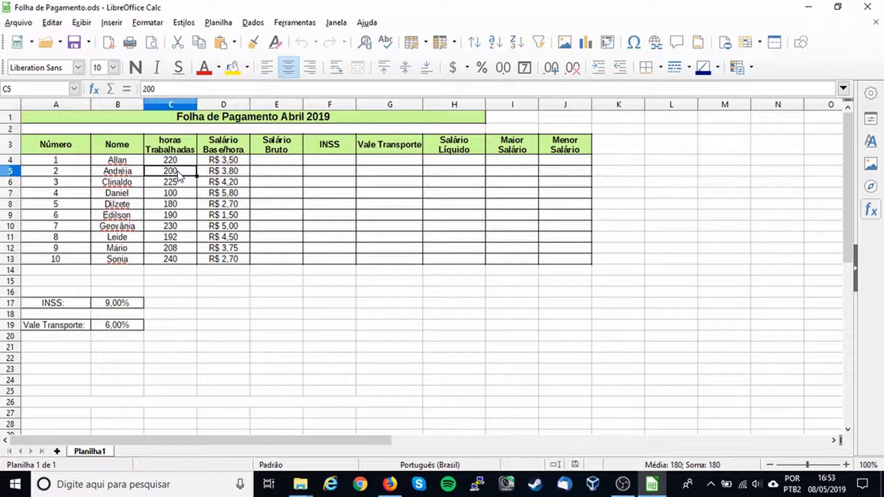
# Step: Examine the Salário Base/hora values and header, the empty Salário Bruto cells, and the hours and hourly rate in row 4
pyautogui.click(228, 174)
pyautogui.click(232, 210)
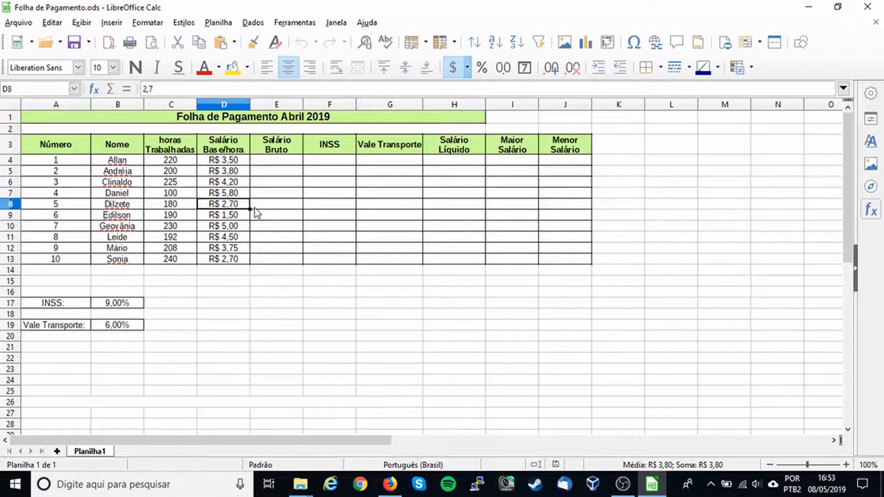
pyautogui.click(234, 237)
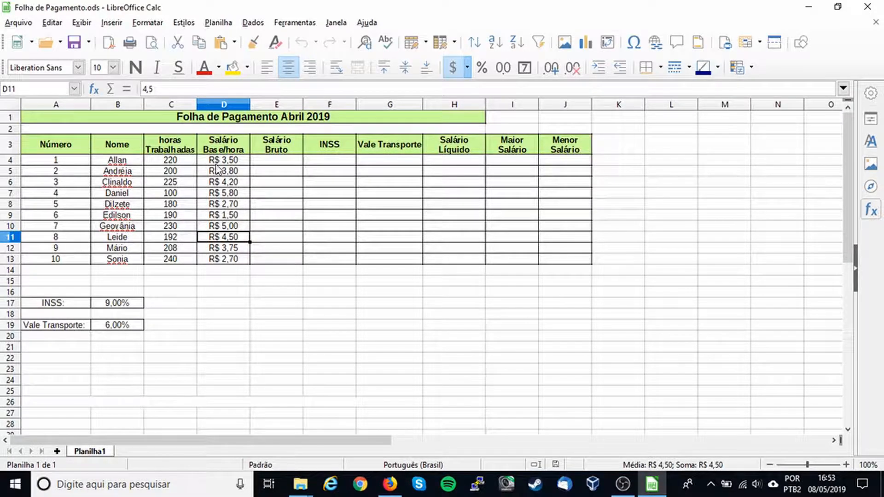
pyautogui.doubleClick(224, 148)
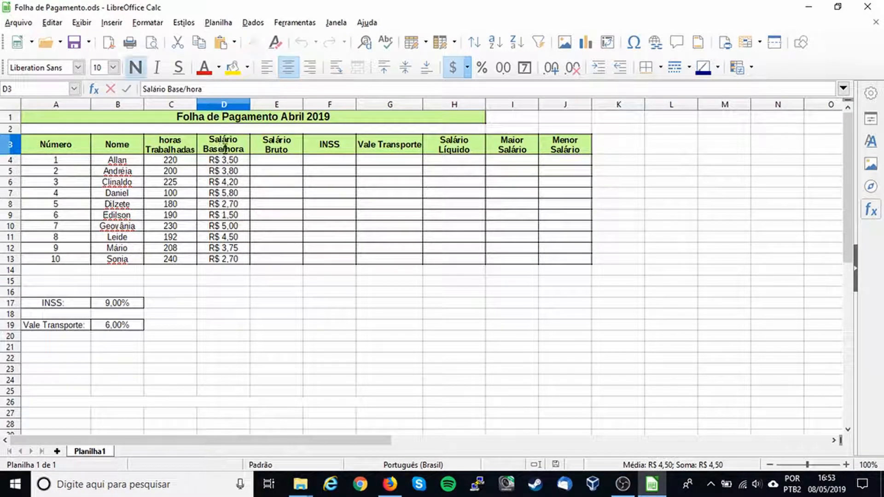
pyautogui.press('Right')
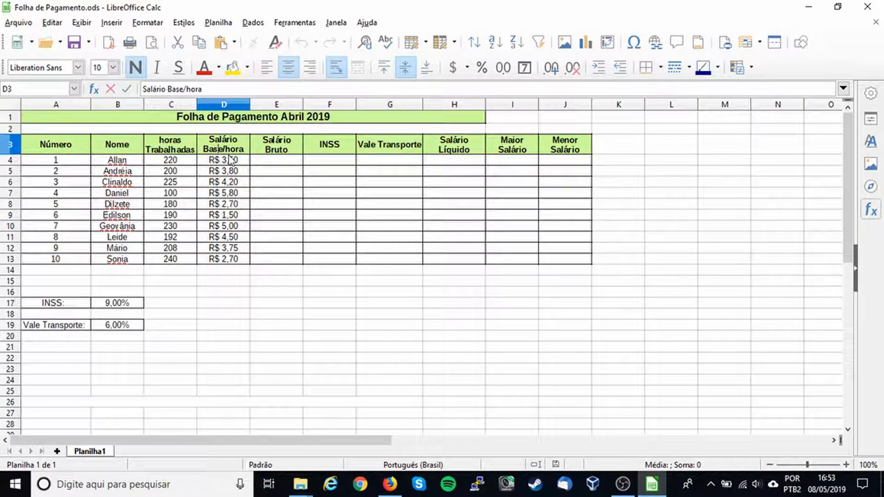
pyautogui.click(292, 187)
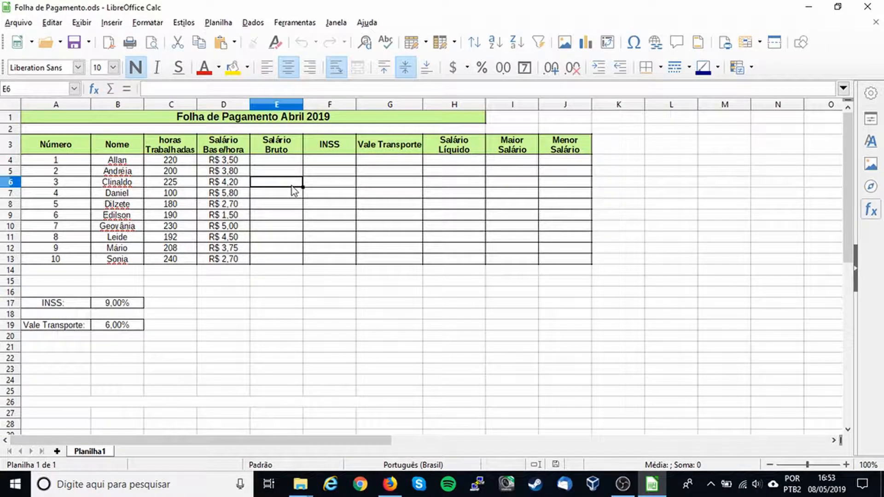
pyautogui.click(283, 165)
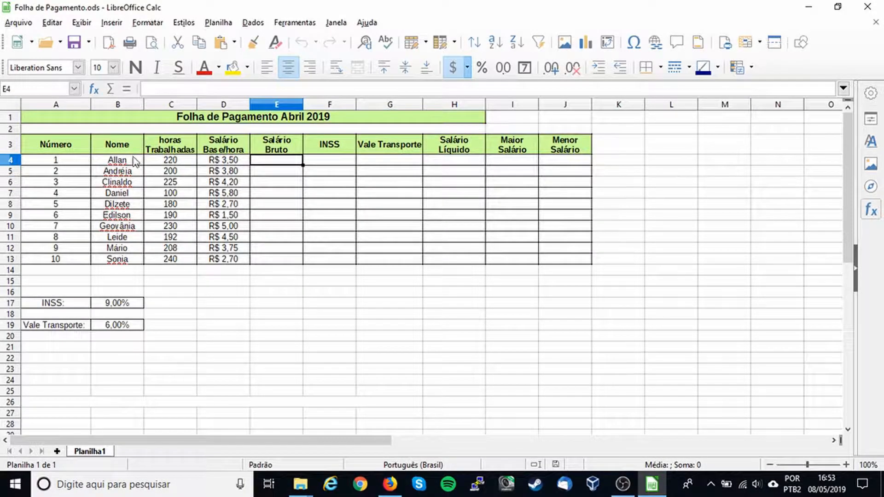
pyautogui.click(170, 162)
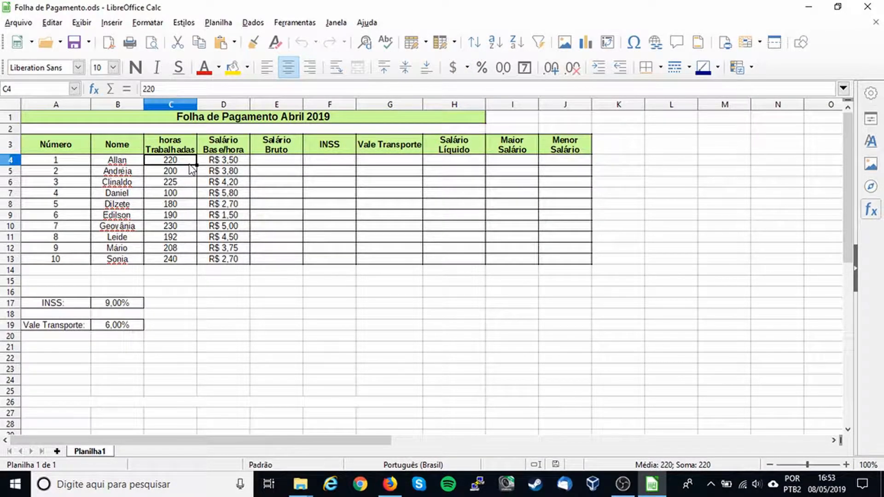
pyautogui.click(230, 165)
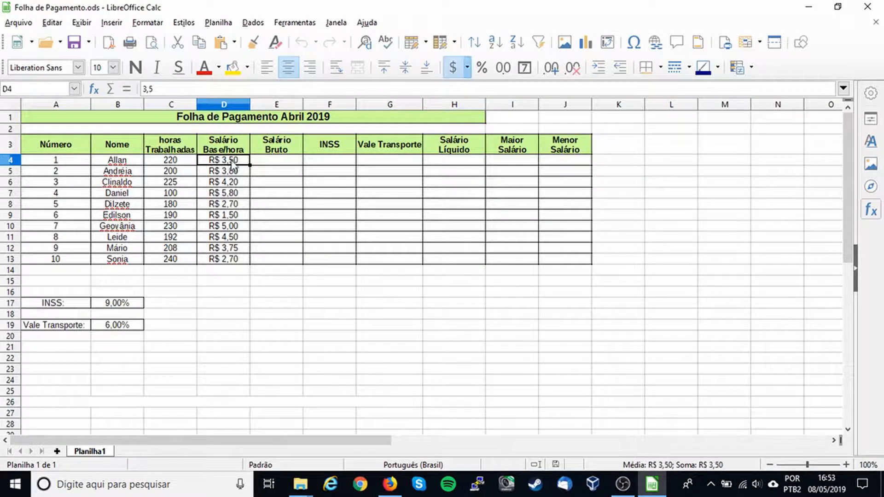
# Step: Calculate the first employee's Salário Bruto in E4 with the formula =D4*C4
pyautogui.click(282, 166)
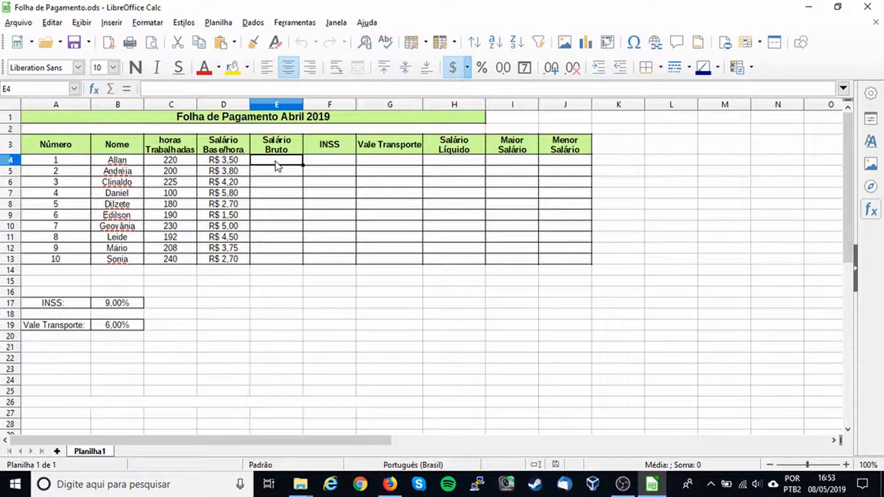
pyautogui.write('=')
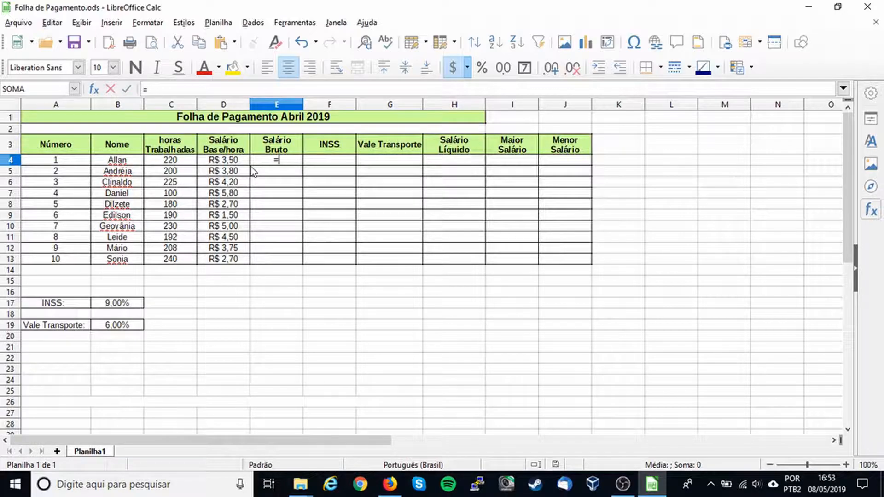
pyautogui.click(188, 162)
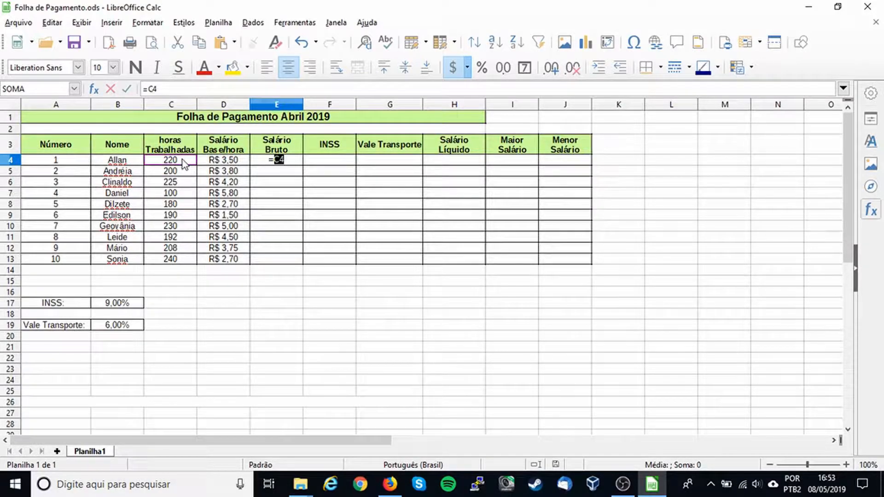
pyautogui.click(223, 162)
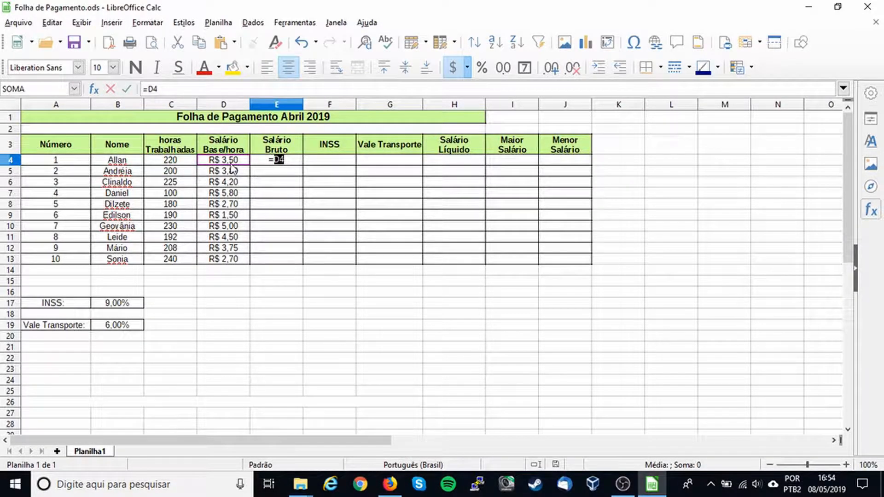
pyautogui.click(182, 163)
pyautogui.click(219, 163)
pyautogui.click(192, 164)
pyautogui.click(221, 165)
pyautogui.write('*')
pyautogui.click(170, 164)
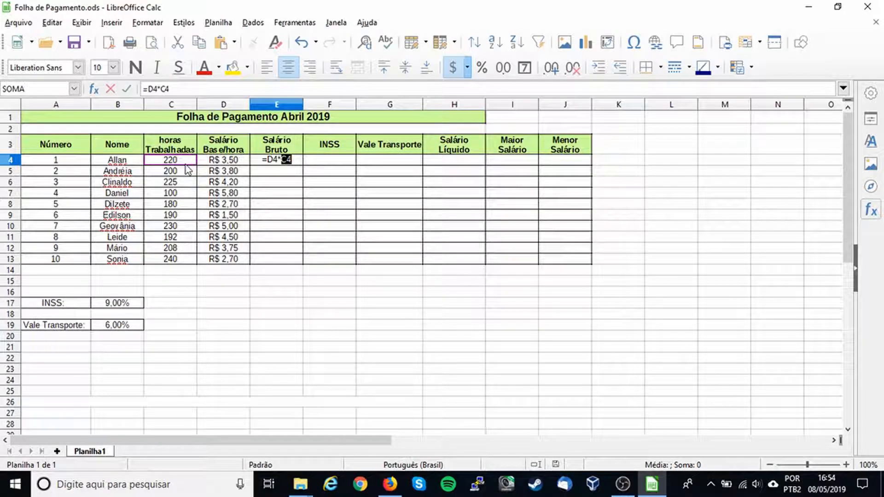
pyautogui.press('Return')
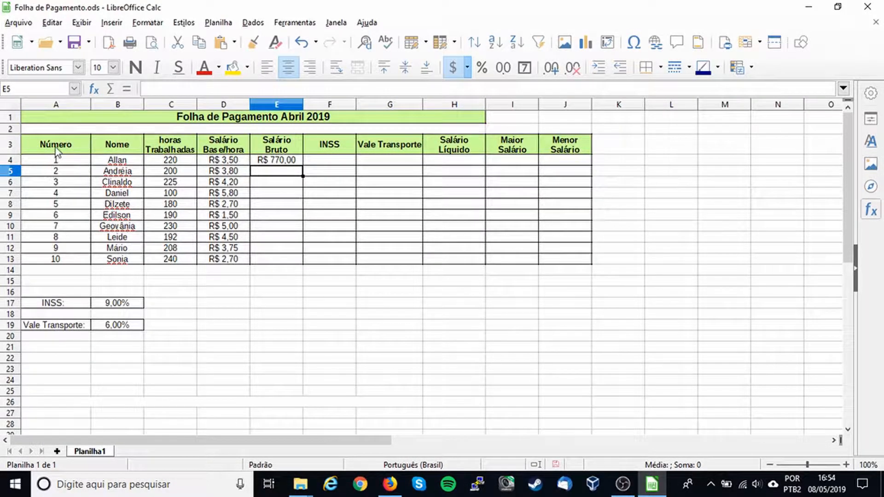
# Step: Calculate the second employee's Salário Bruto in E5 with =D5*C5 and fill the formula down to E13
pyautogui.click(56, 162)
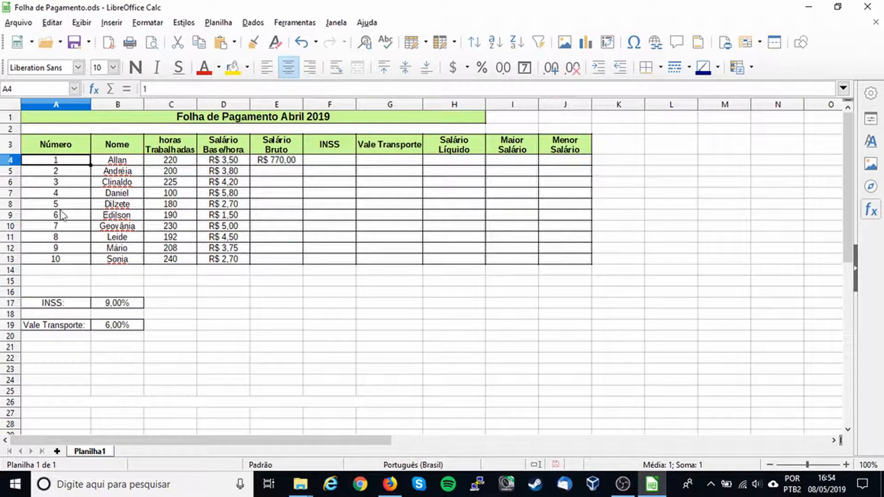
pyautogui.click(278, 170)
pyautogui.click(291, 163)
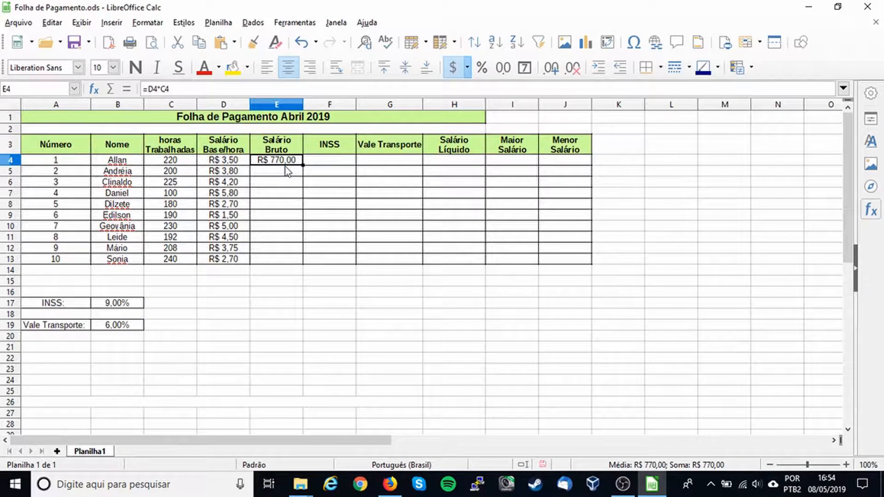
pyautogui.click(286, 171)
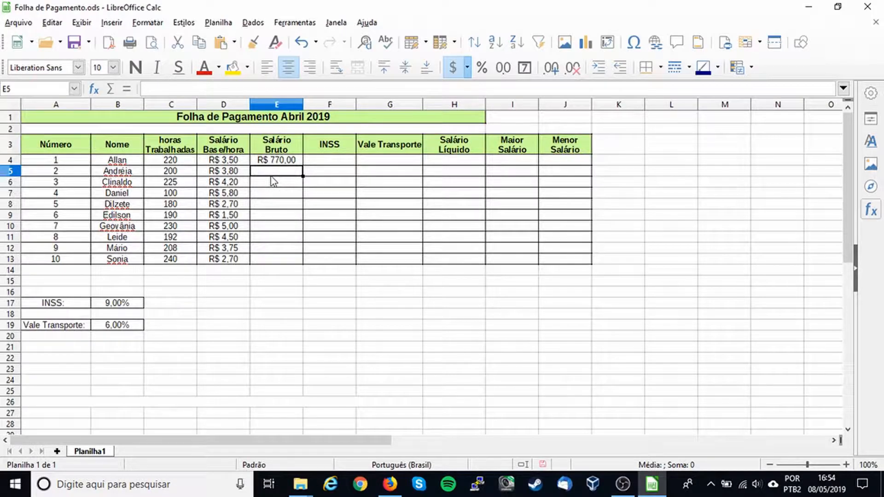
pyautogui.write('=')
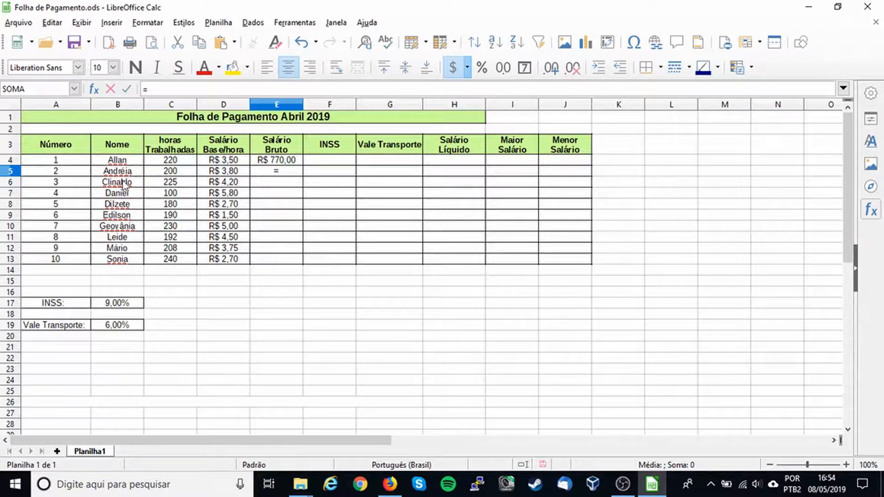
pyautogui.click(222, 172)
pyautogui.write('*')
pyautogui.click(188, 174)
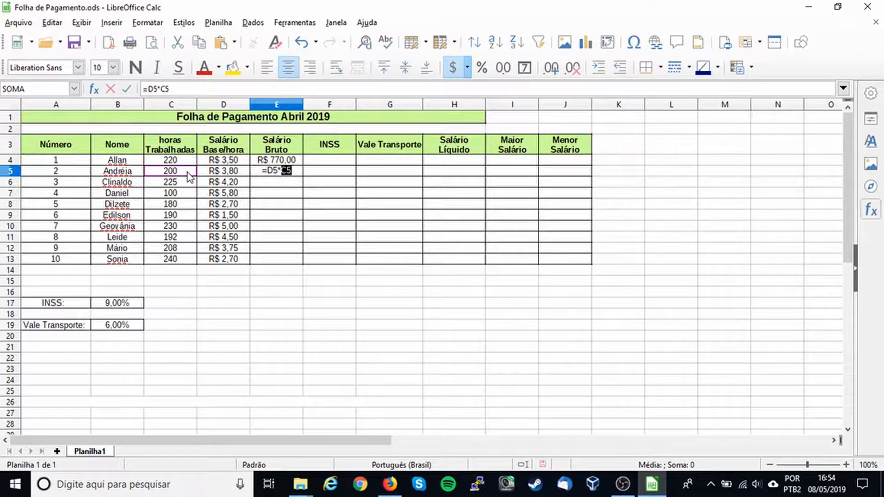
pyautogui.press('Return')
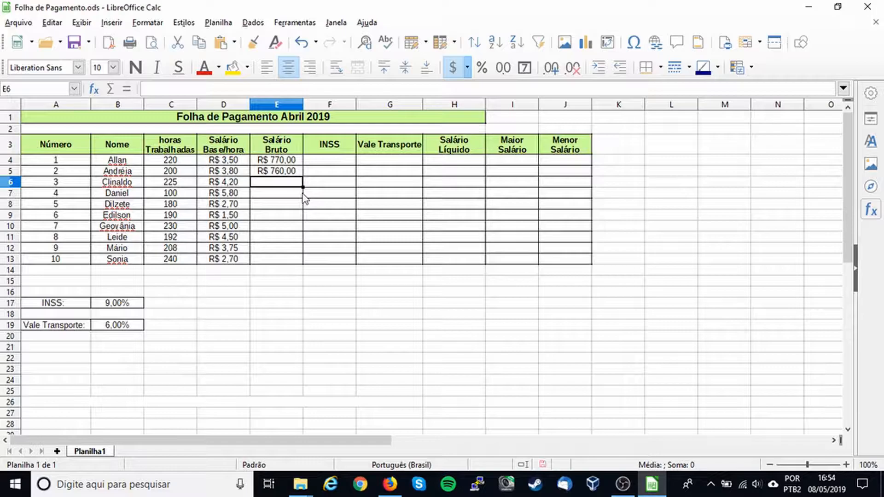
pyautogui.click(285, 174)
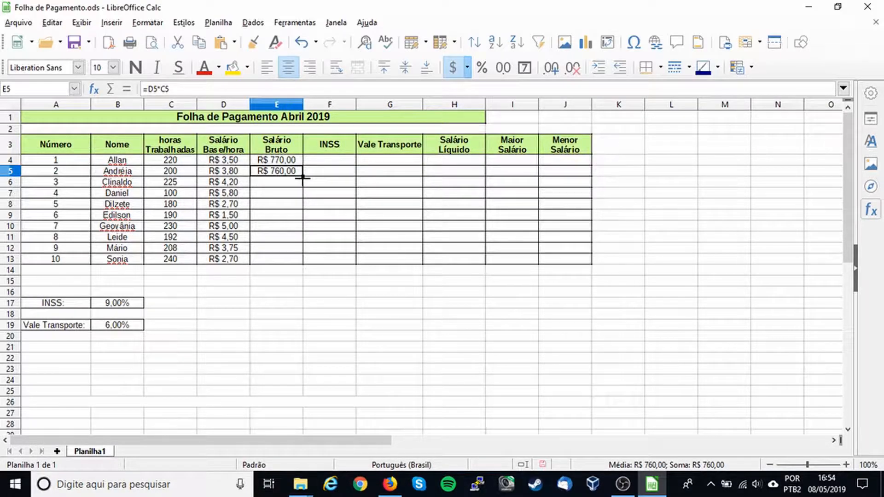
pyautogui.moveTo(303, 176); pyautogui.dragTo(297, 263)
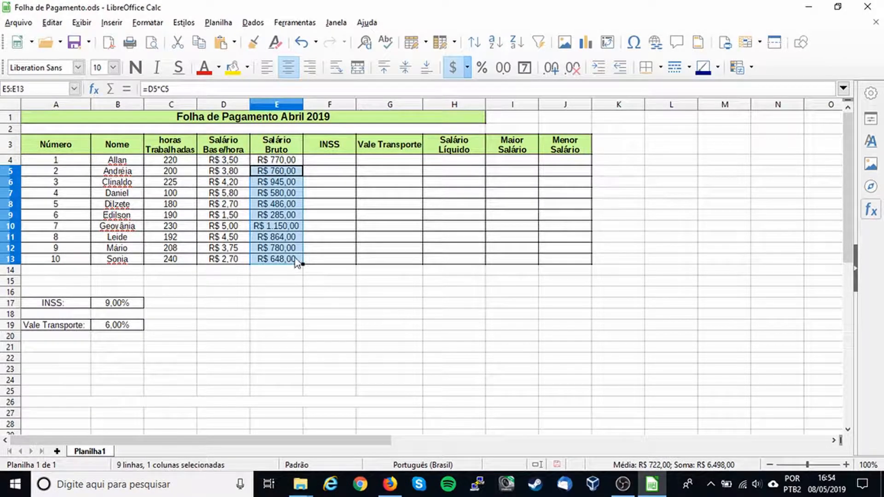
# Step: Examine the filled Salário Bruto formulas in several rows of column E to compare their cell references
pyautogui.click(292, 213)
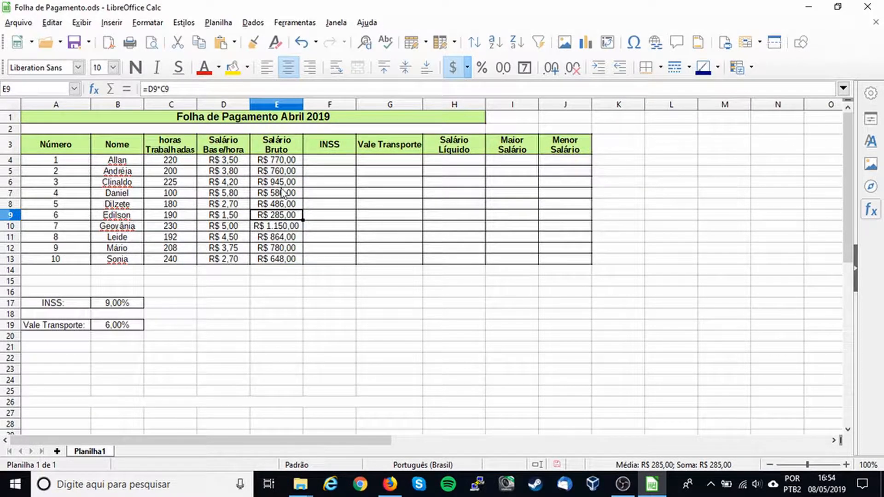
pyautogui.click(284, 194)
pyautogui.click(293, 227)
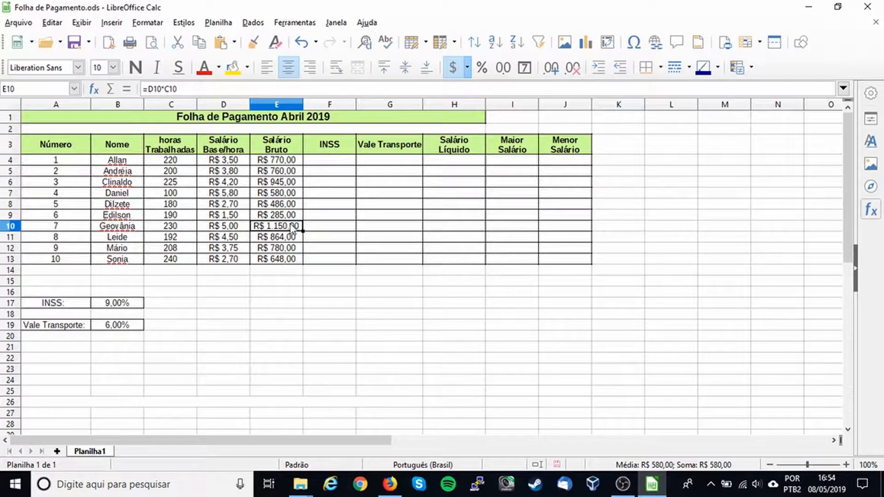
pyautogui.click(289, 237)
pyautogui.click(279, 194)
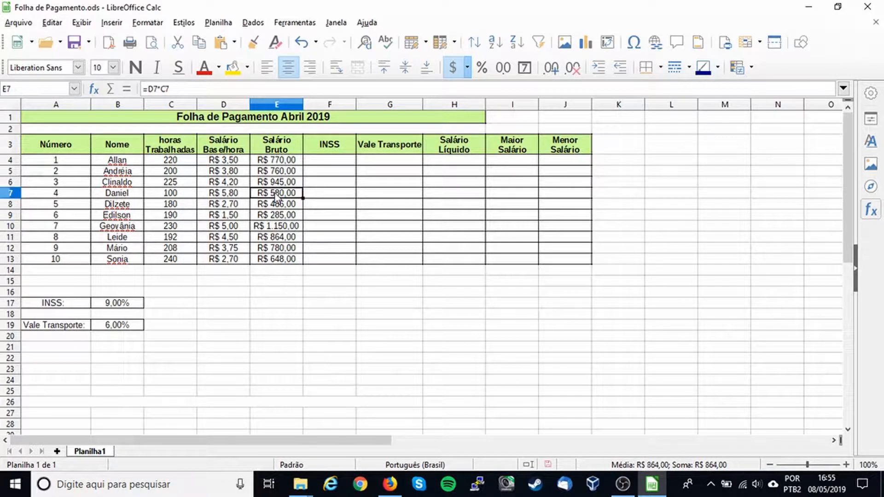
pyautogui.click(290, 216)
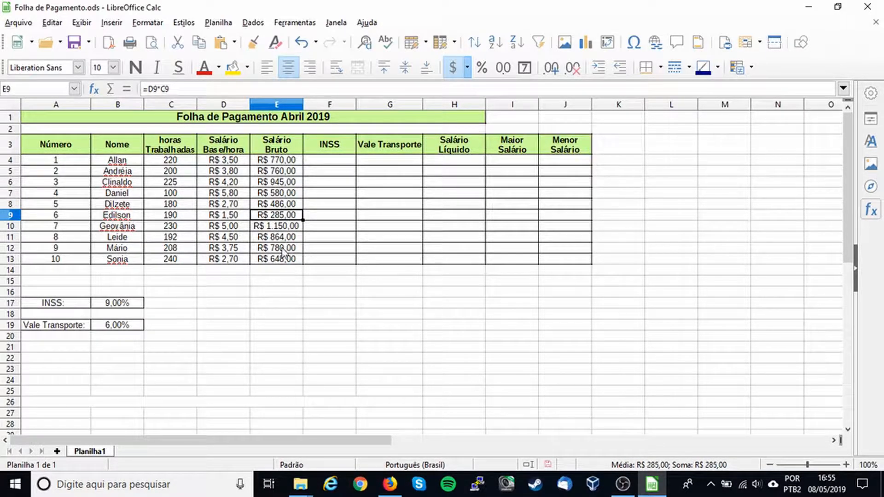
pyautogui.click(282, 249)
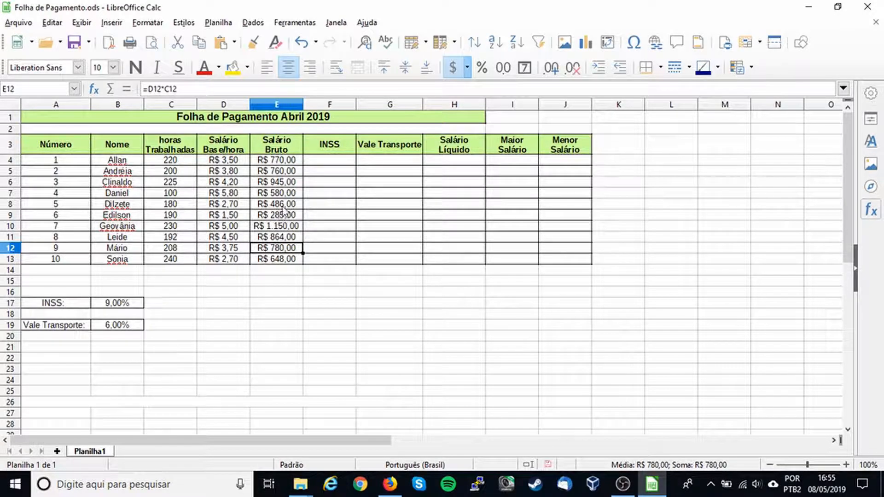
pyautogui.click(279, 184)
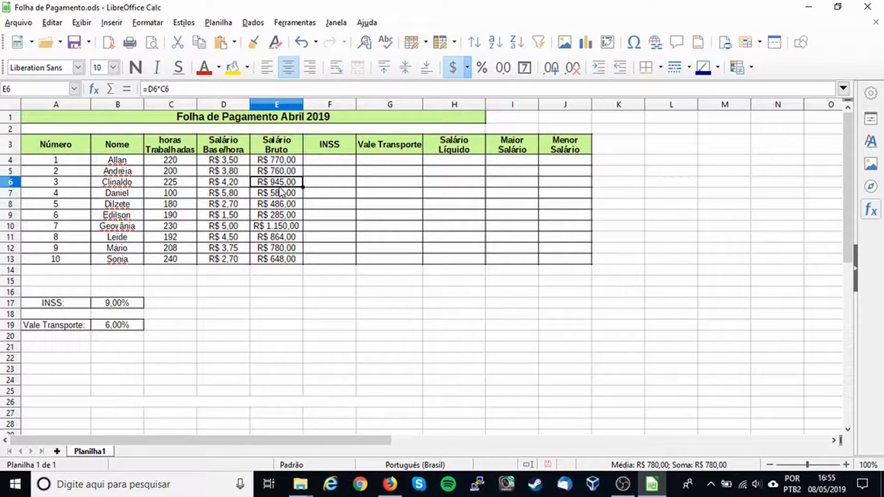
# Step: Examine the empty INSS cells in column F and the INSS rate in B17, finishing with F4 selected
pyautogui.click(330, 174)
pyautogui.click(330, 162)
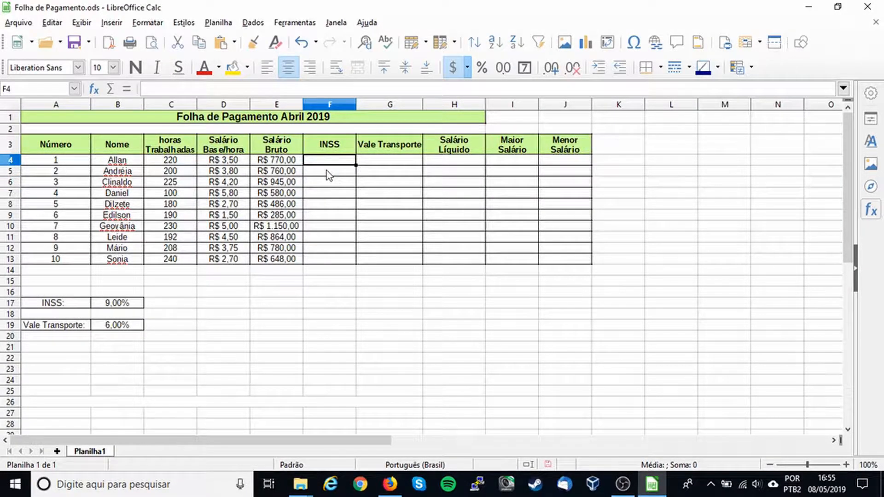
pyautogui.click(331, 179)
pyautogui.click(329, 174)
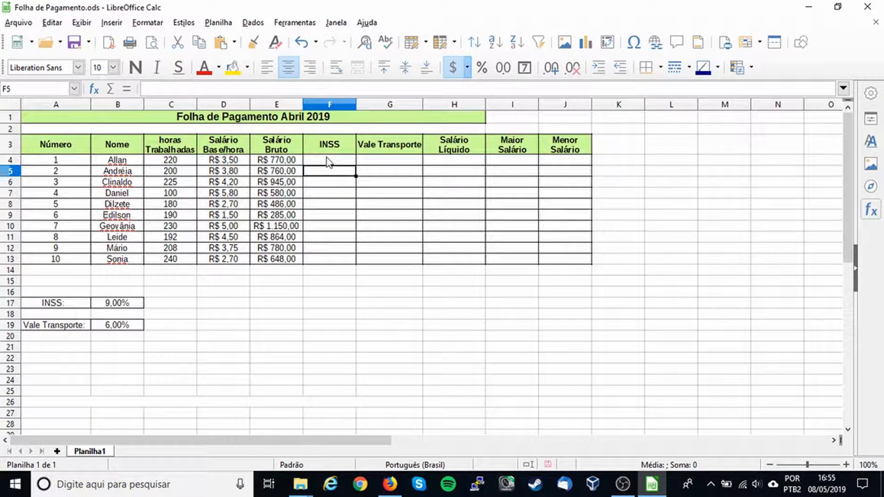
pyautogui.click(327, 162)
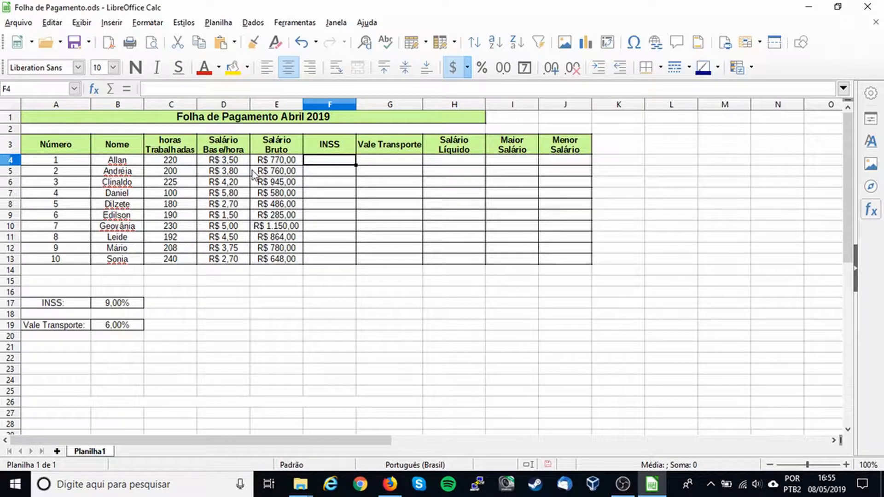
pyautogui.click(116, 304)
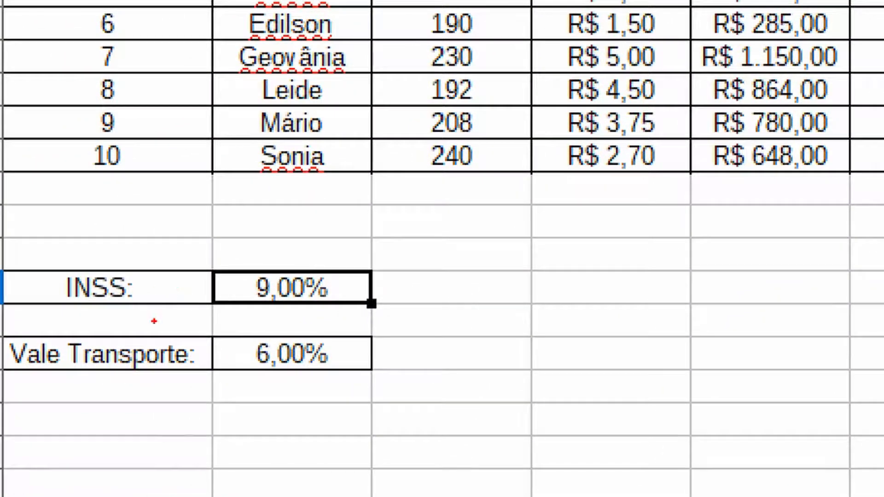
pyautogui.moveTo(40, 317)
pyautogui.mouseDown()
pyautogui.moveTo(237, 314)
pyautogui.moveTo(410, 295)
pyautogui.moveTo(164, 241)
pyautogui.moveTo(39, 292)
pyautogui.moveTo(43, 315)
pyautogui.mouseUp()
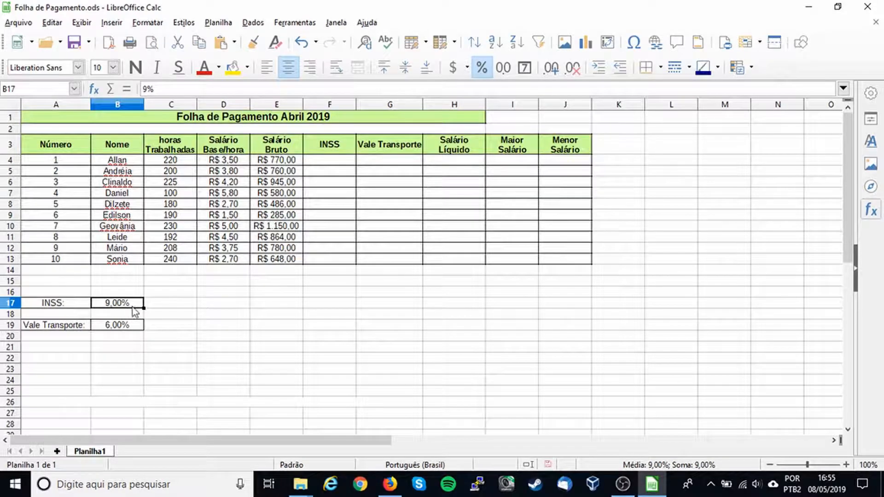
pyautogui.click(186, 306)
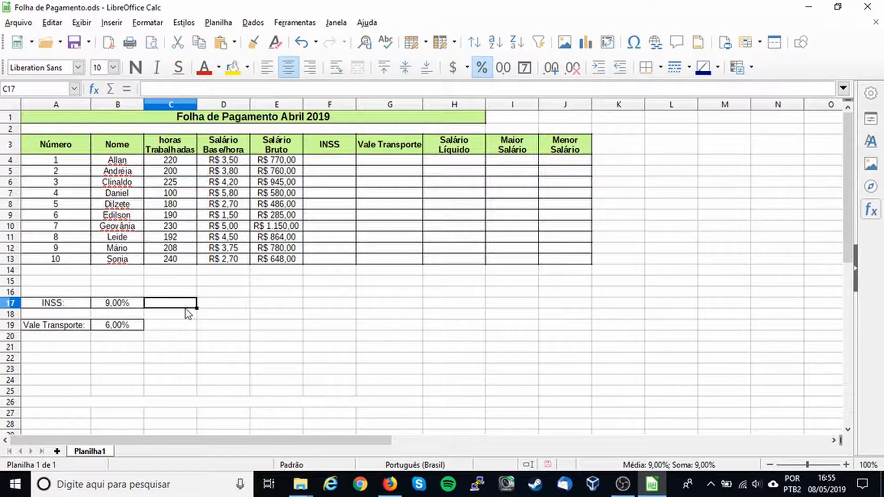
pyautogui.click(317, 163)
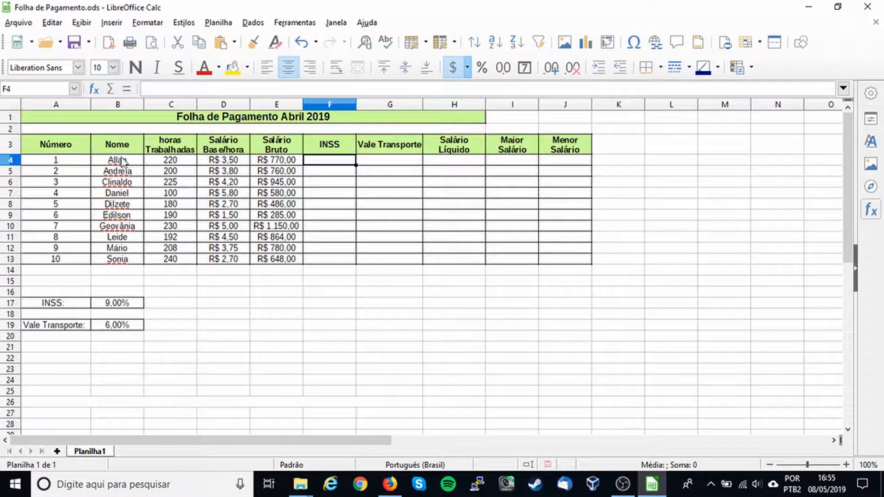
# Step: Compare the first employee's Salário Bruto formula in E4 with the empty INSS cell F4
pyautogui.click(262, 164)
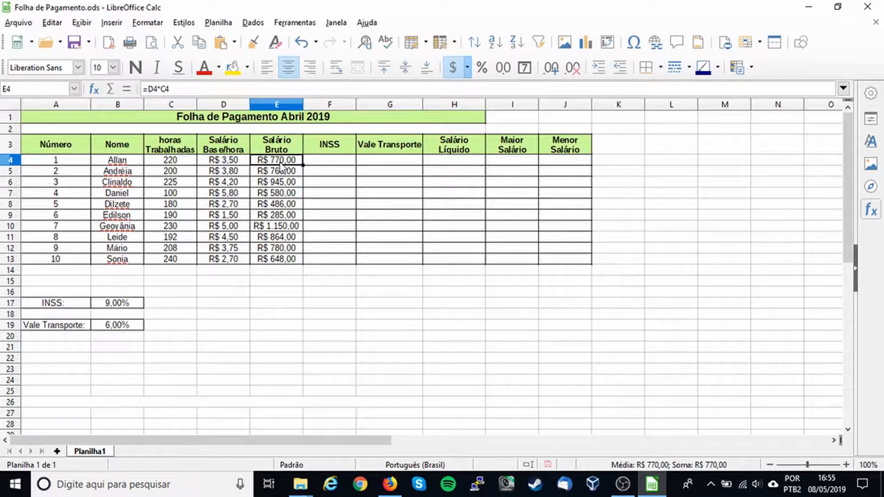
pyautogui.click(338, 161)
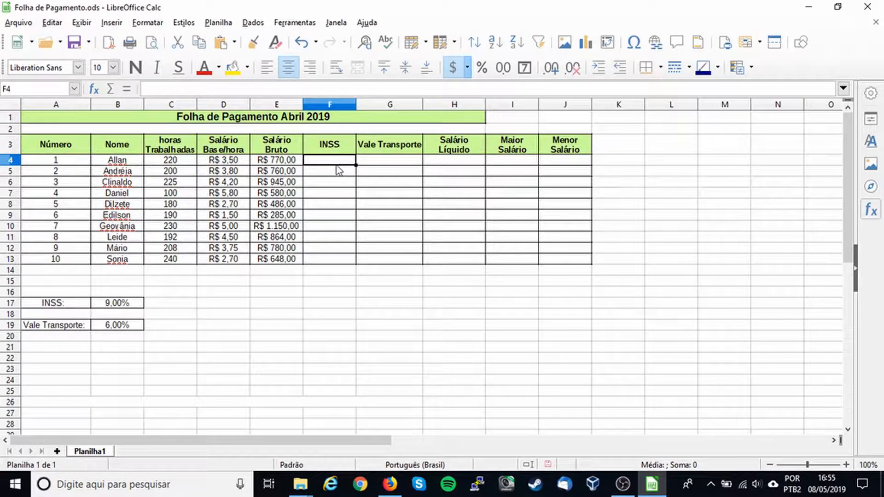
pyautogui.click(290, 163)
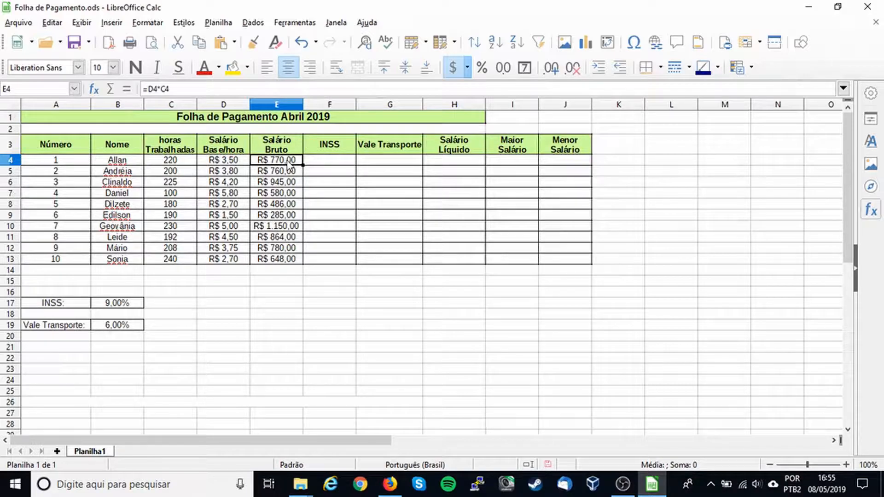
# Step: Enter the example value 100 in the blank cell H18 below the payroll table
pyautogui.click(394, 340)
pyautogui.click(435, 335)
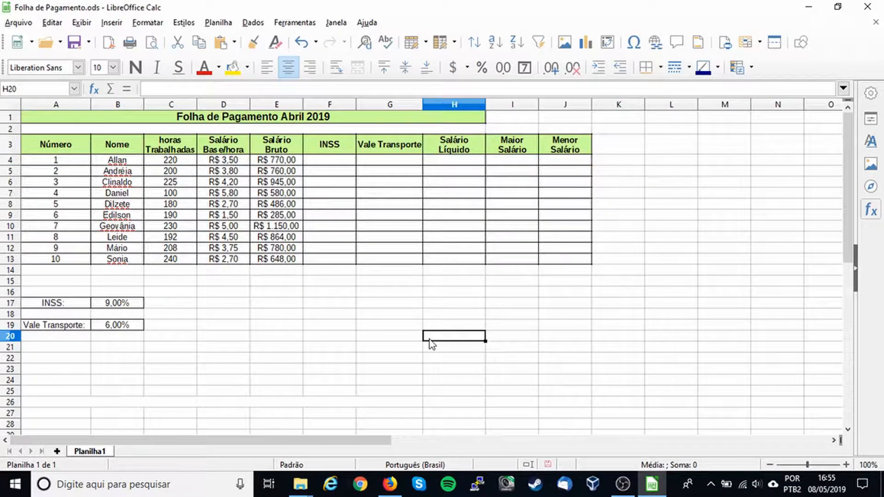
pyautogui.click(389, 327)
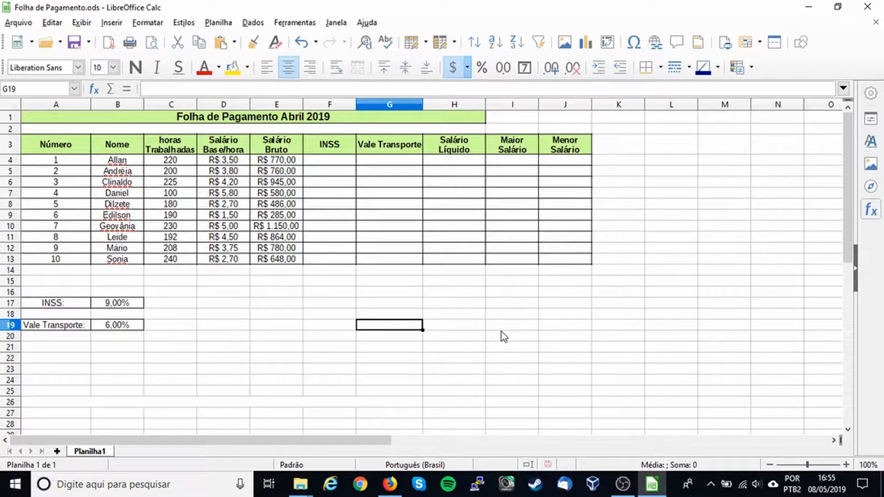
pyautogui.click(451, 316)
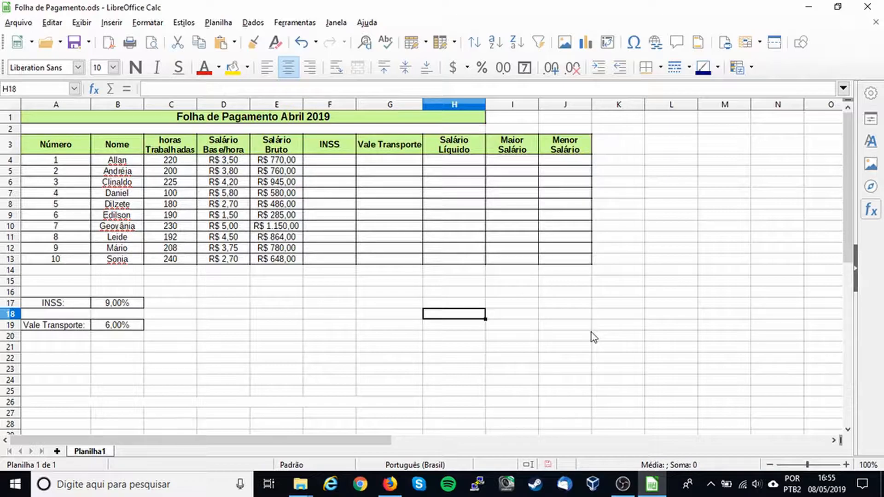
pyautogui.write('100')
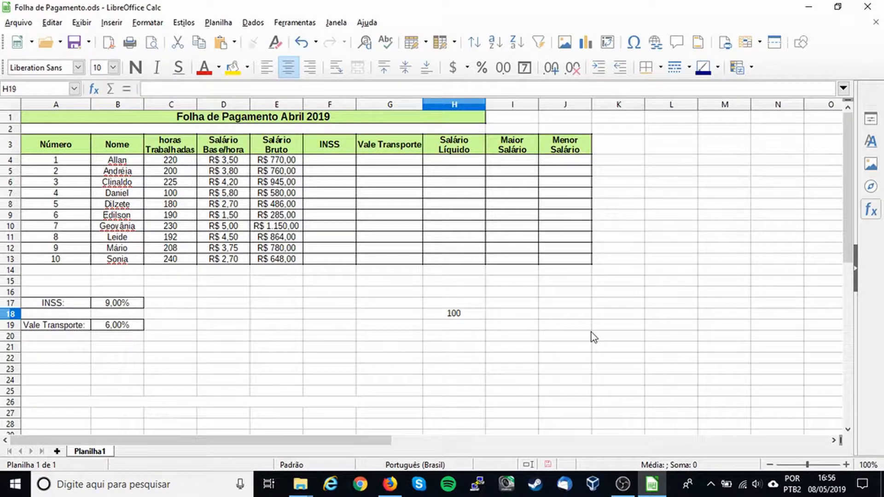
pyautogui.press('Return')
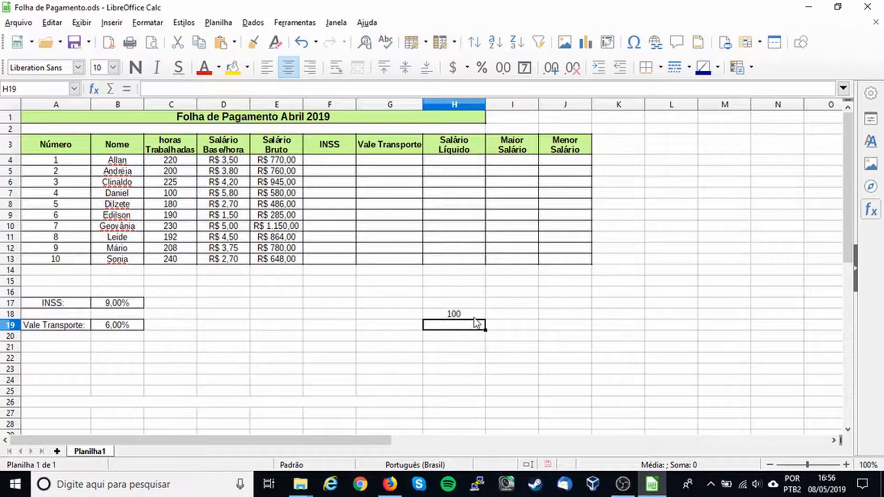
pyautogui.press('Up')
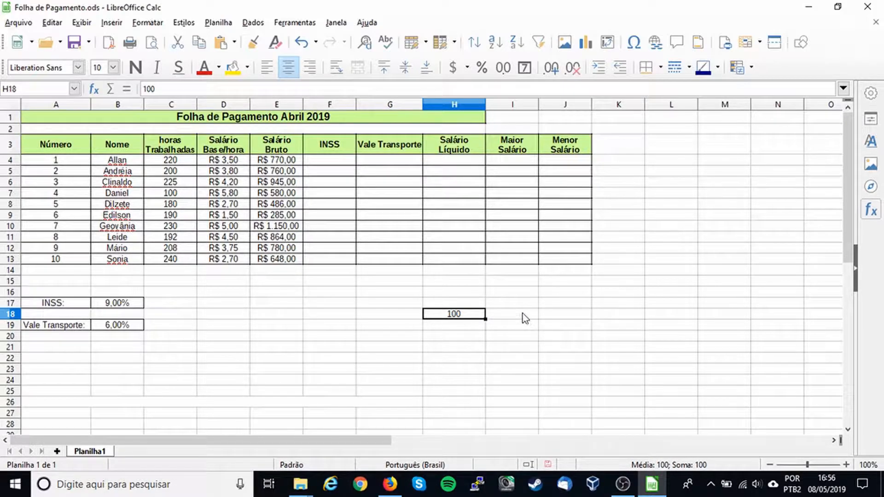
pyautogui.click(523, 315)
pyautogui.click(478, 313)
pyautogui.click(523, 314)
pyautogui.click(476, 314)
pyautogui.click(510, 312)
pyautogui.click(475, 313)
pyautogui.click(515, 314)
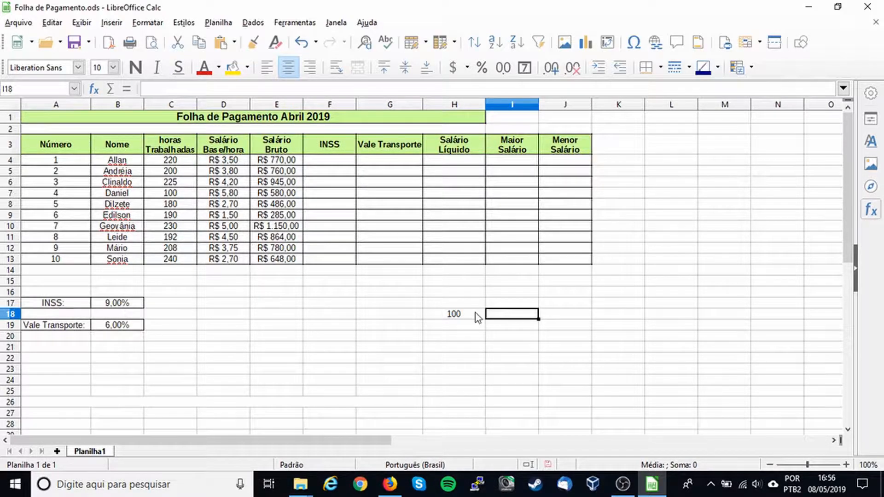
pyautogui.click(477, 314)
pyautogui.click(509, 316)
pyautogui.click(460, 319)
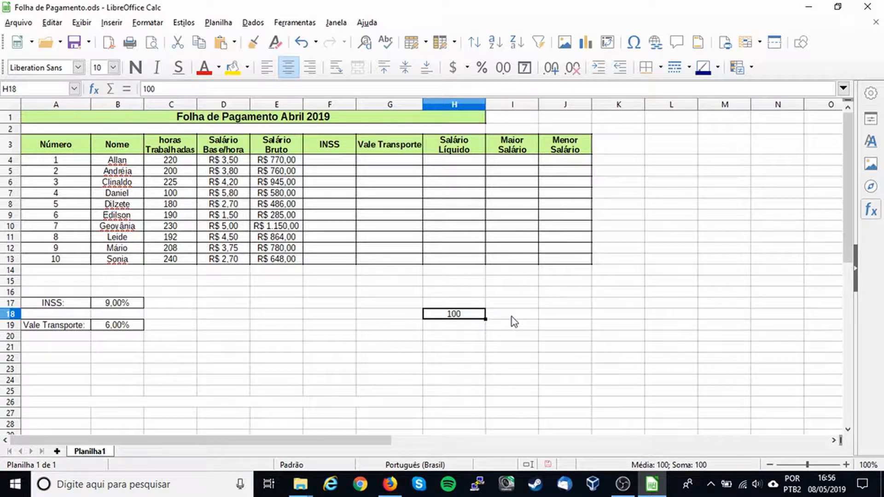
# Step: Calculate half of the example value in I18 with the formula =H18*50%
pyautogui.click(514, 318)
pyautogui.write('=')
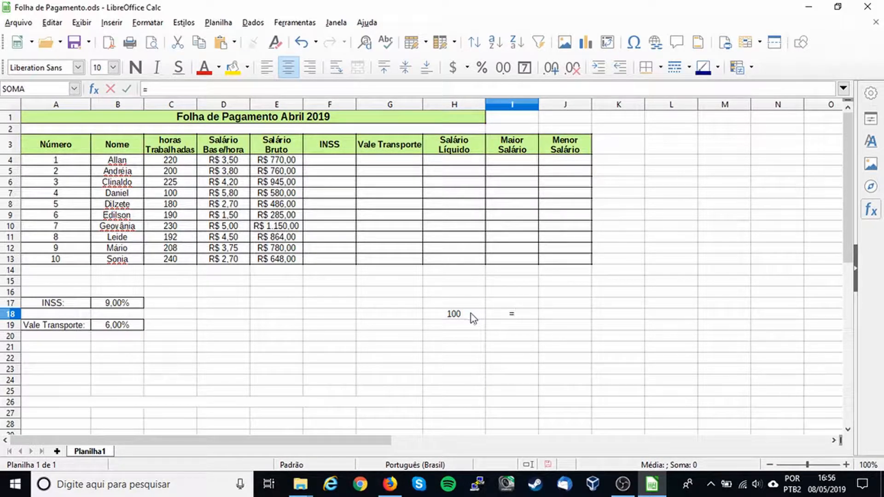
pyautogui.click(466, 317)
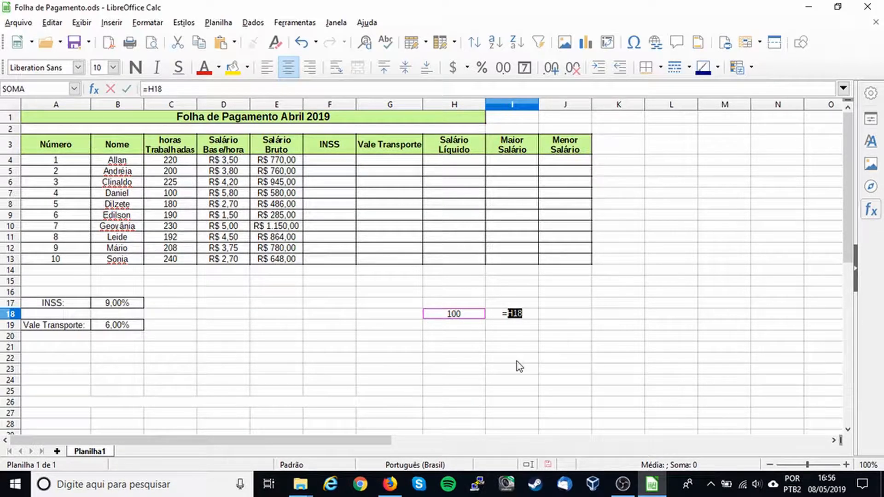
pyautogui.write('*50%')
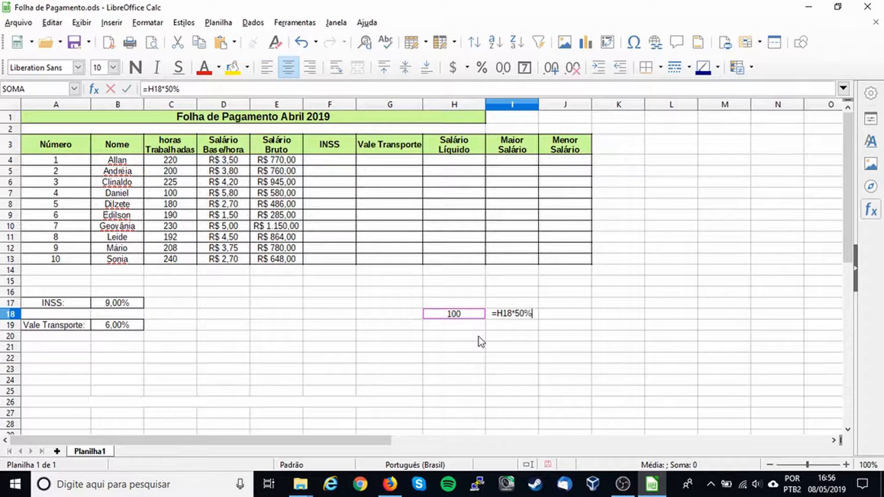
pyautogui.press('Return')
# Step: Compare the percentage formula in I18 with the source value in H18
pyautogui.click(514, 317)
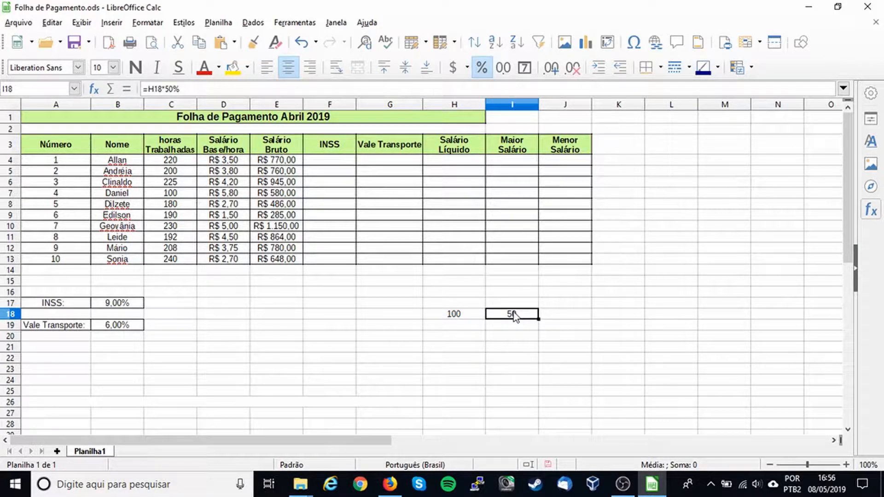
pyautogui.click(463, 316)
pyautogui.click(522, 318)
pyautogui.click(451, 316)
pyautogui.click(514, 317)
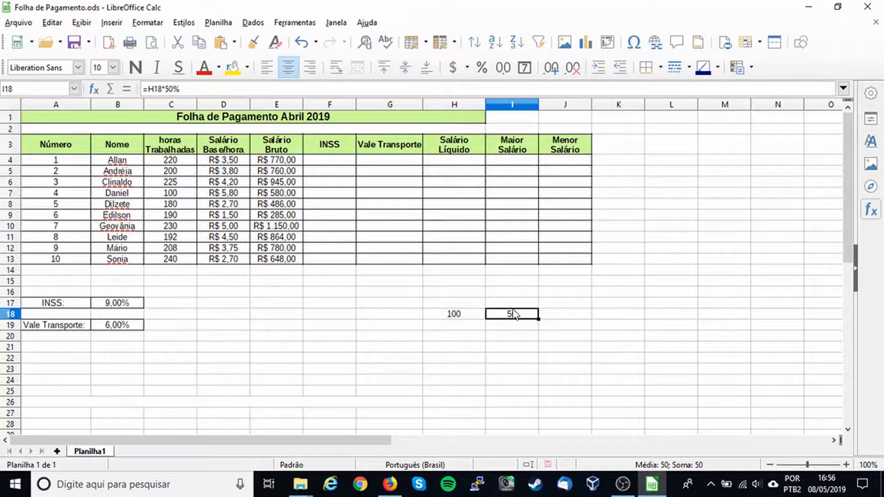
pyautogui.click(457, 316)
pyautogui.click(509, 316)
# Step: Enter 50 in H20 and format the cell as a percentage
pyautogui.click(459, 338)
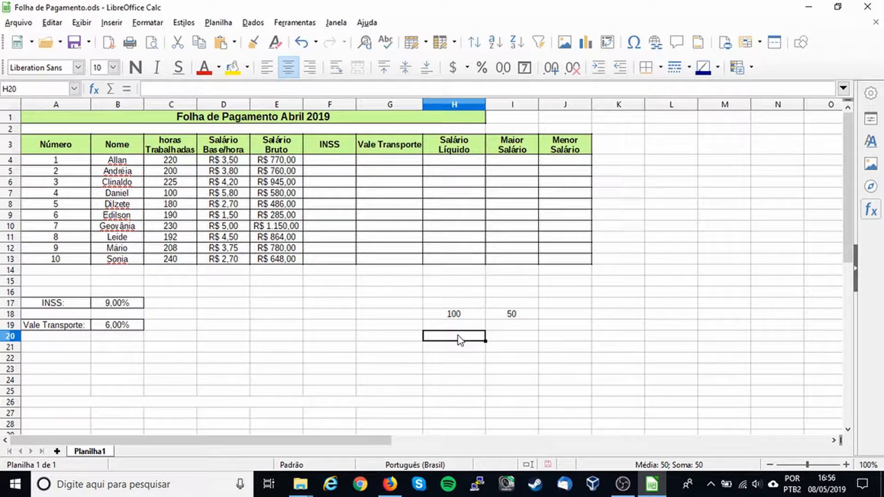
pyautogui.write('50')
pyautogui.click(493, 346)
pyautogui.click(458, 336)
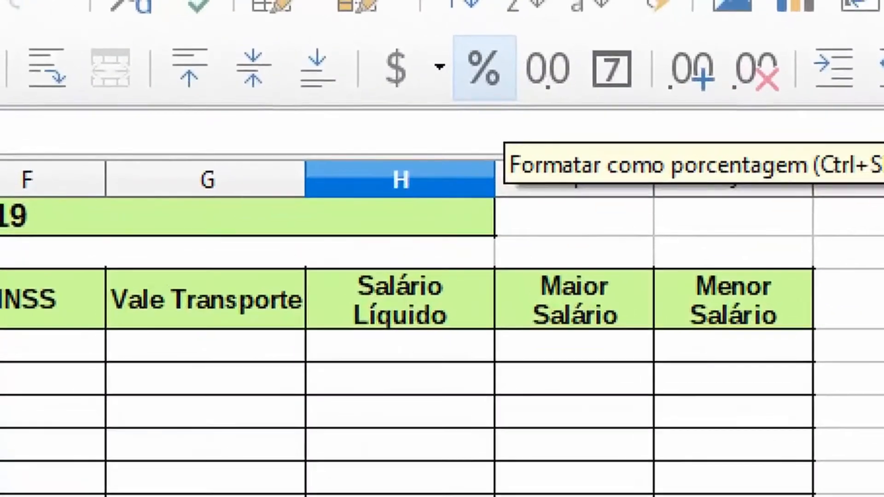
pyautogui.click(493, 84)
pyautogui.moveTo(452, 122); pyautogui.dragTo(525, 118)
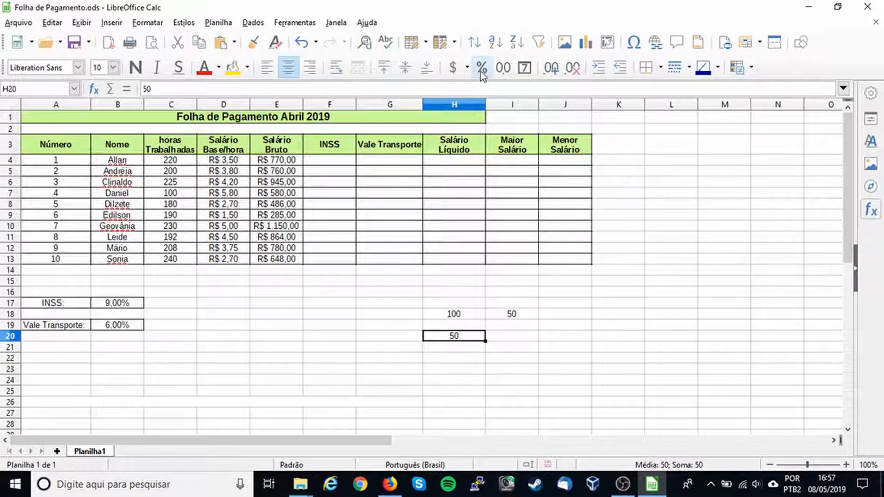
pyautogui.click(481, 76)
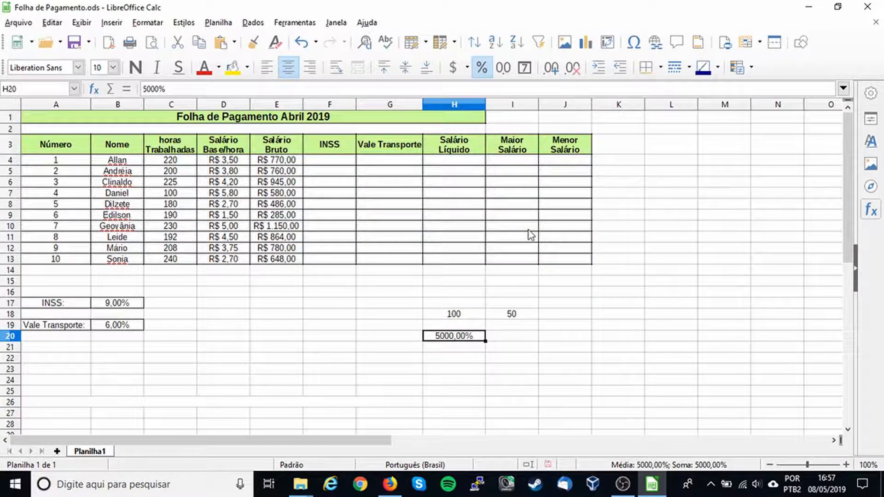
# Step: Correct the percentage in H20 to 50%
pyautogui.click(542, 317)
pyautogui.click(458, 340)
pyautogui.write('50')
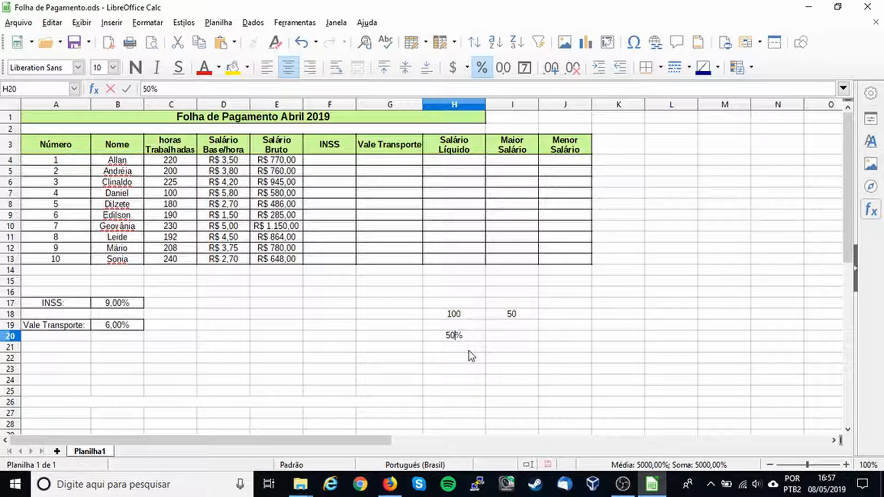
pyautogui.press('Return')
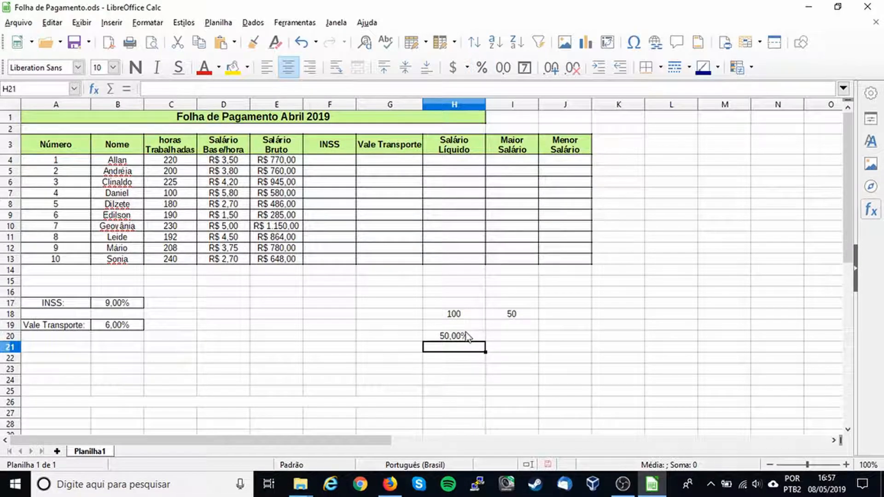
# Step: Replace the formula in I18 with =H18*H20 so that it references the percentage cell
pyautogui.click(467, 337)
pyautogui.click(515, 334)
pyautogui.click(520, 317)
pyautogui.press('Delete')
pyautogui.write('=')
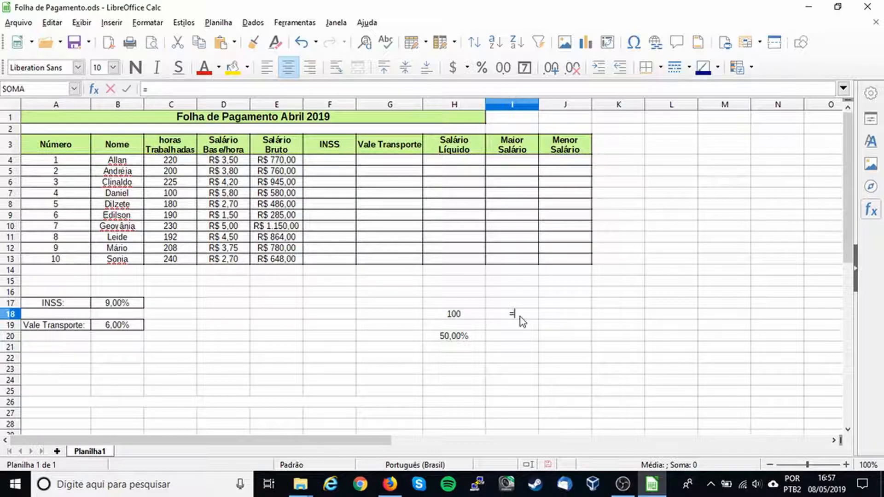
pyautogui.click(452, 321)
pyautogui.write('*')
pyautogui.click(445, 341)
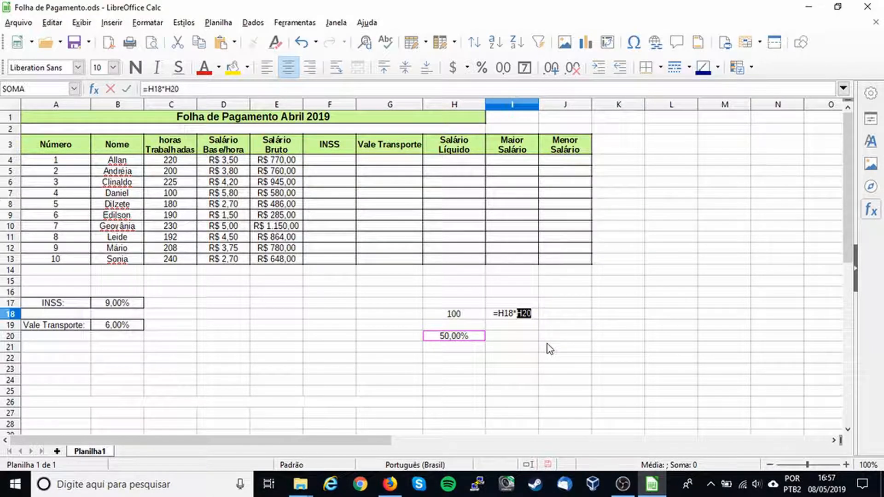
pyautogui.press('Return')
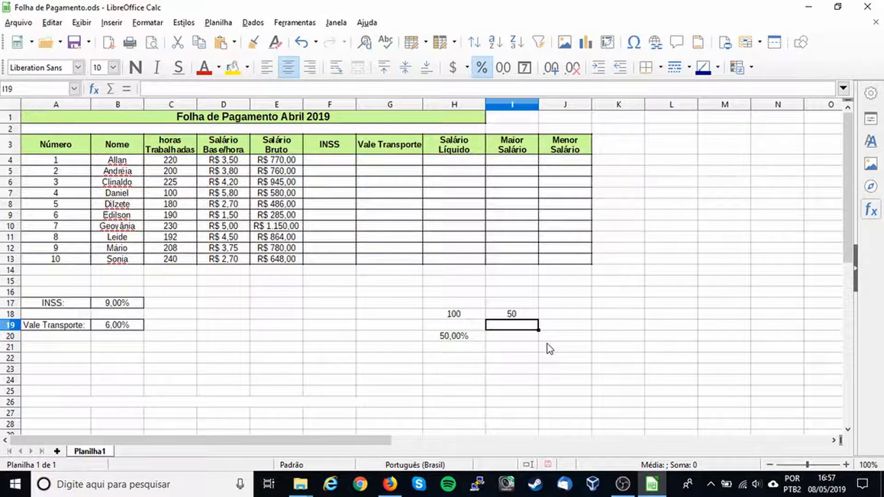
# Step: Format the example value in H18 as currency
pyautogui.click(475, 317)
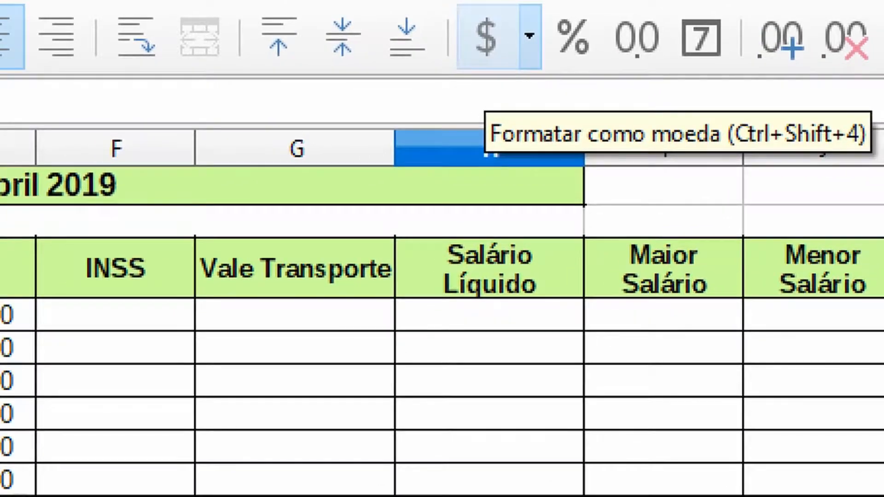
pyautogui.moveTo(454, 95); pyautogui.dragTo(546, 88)
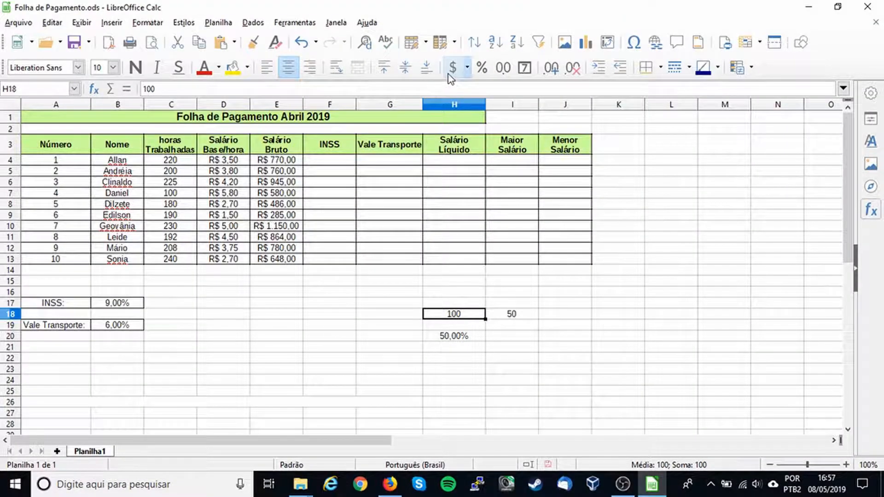
pyautogui.click(449, 73)
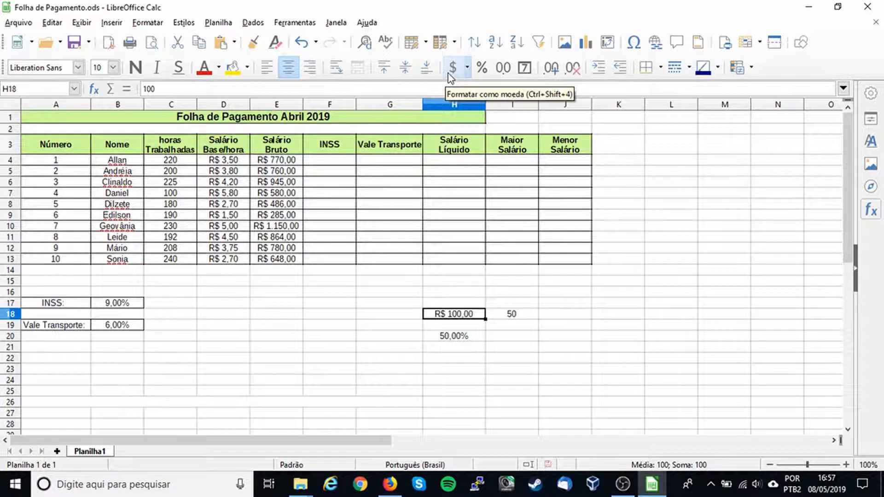
pyautogui.click(577, 358)
# Step: Check the formula in I18, format its result as currency and compare it with H18 and H20
pyautogui.click(514, 316)
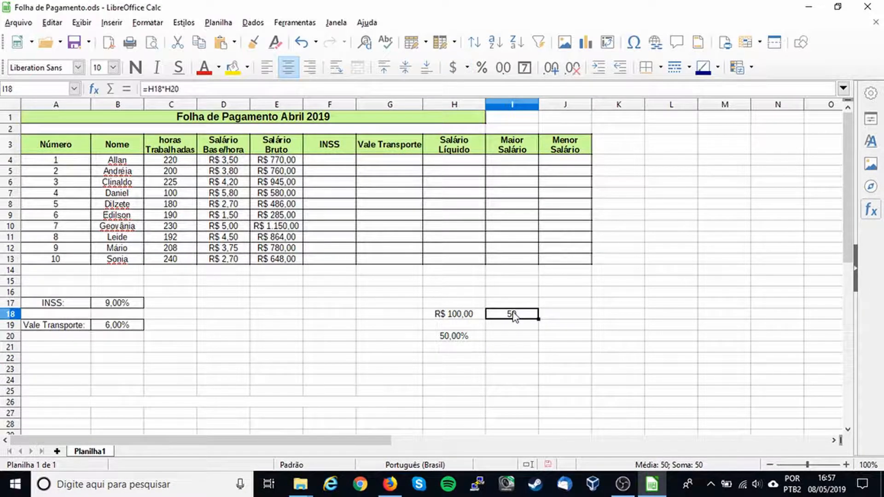
pyautogui.press('Down')
pyautogui.doubleClick(514, 316)
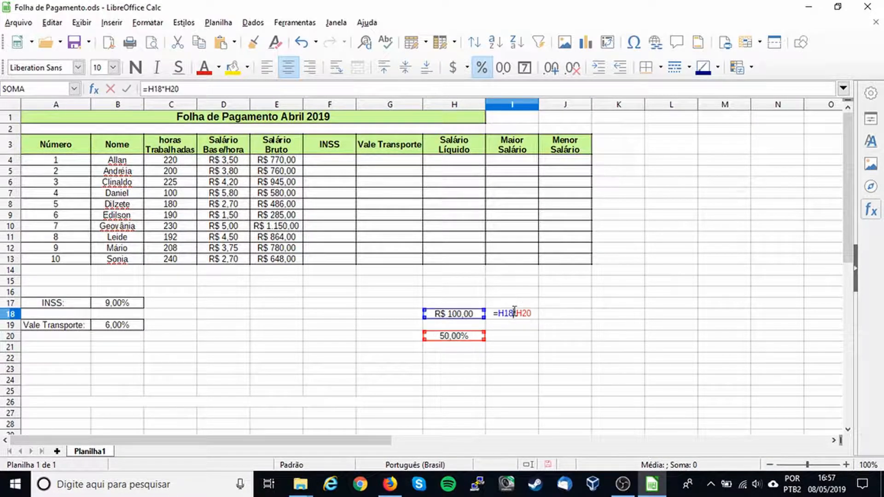
pyautogui.press('Return')
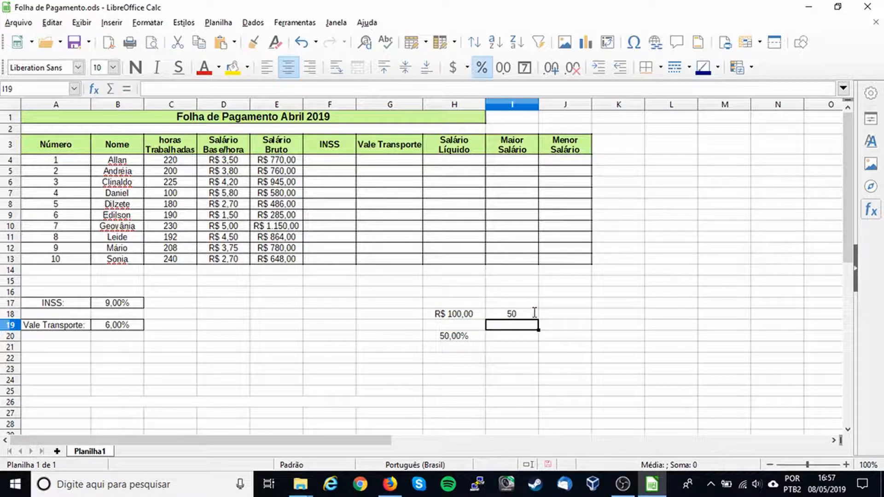
pyautogui.click(525, 315)
pyautogui.click(453, 67)
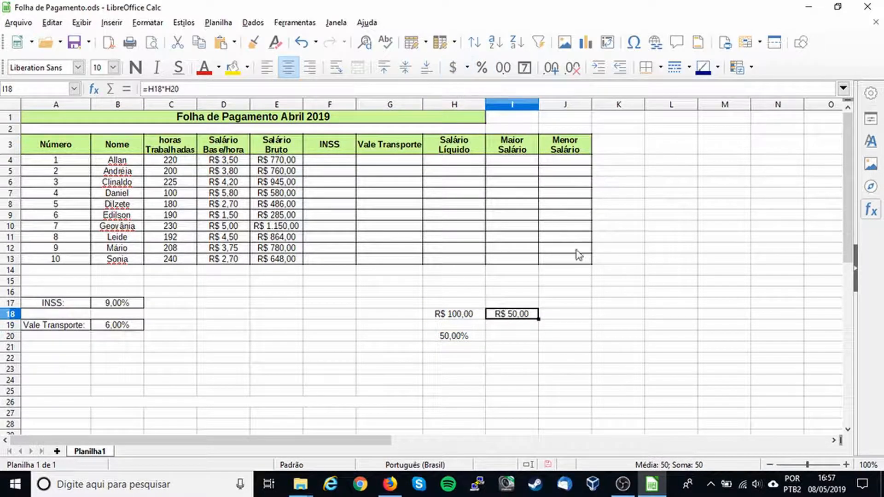
pyautogui.click(585, 283)
pyautogui.click(463, 337)
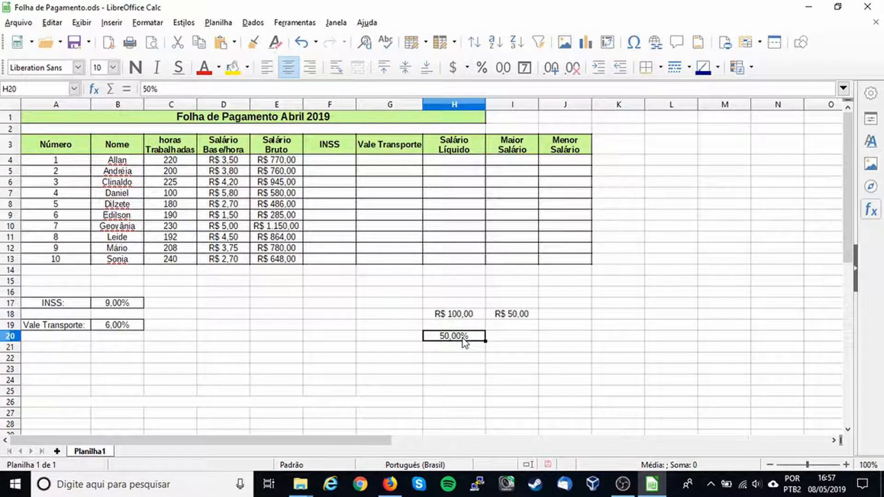
pyautogui.click(470, 314)
pyautogui.click(519, 317)
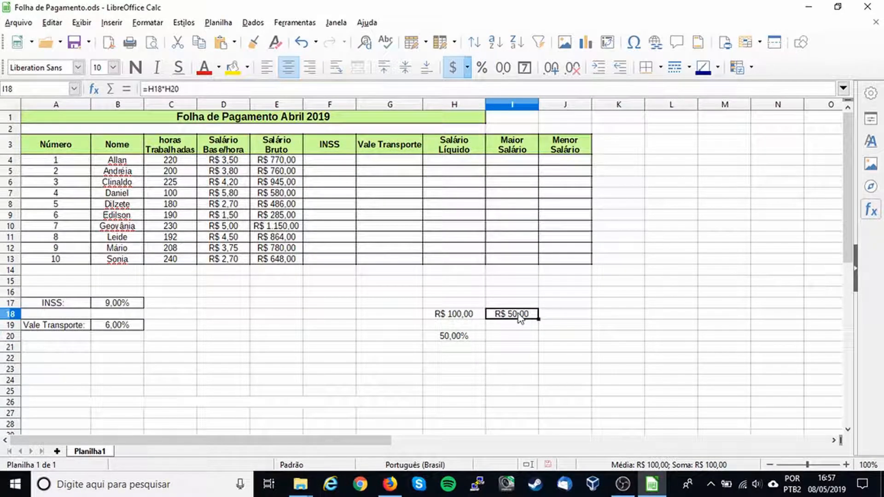
# Step: Clear the example values and formula from the range G16:J22
pyautogui.click(605, 343)
pyautogui.moveTo(391, 293); pyautogui.dragTo(543, 359)
pyautogui.press('Delete')
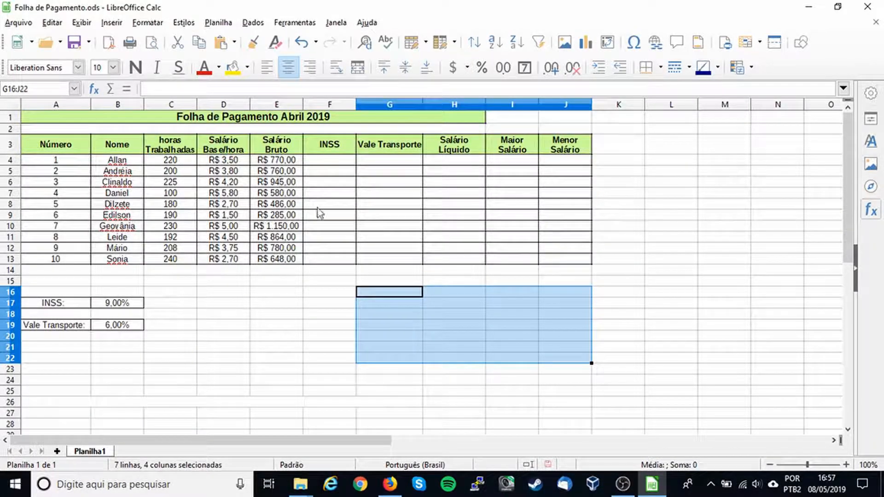
pyautogui.click(308, 302)
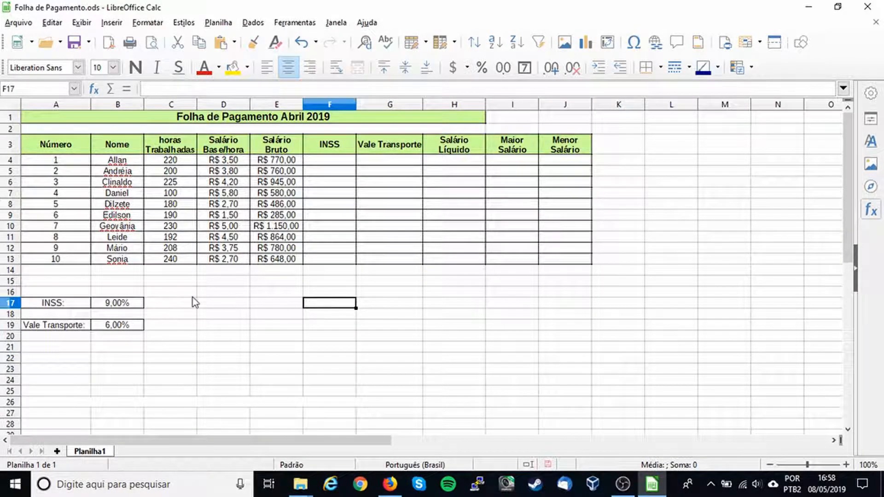
# Step: Enter the formula =E4*B17 in F4 to calculate the first employee's INSS from Salário Bruto and the percentage cell
pyautogui.click(333, 164)
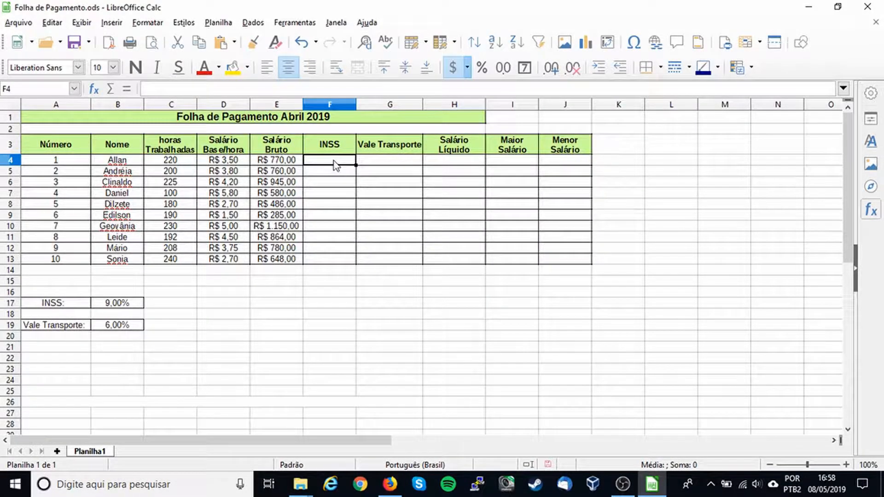
pyautogui.click(290, 163)
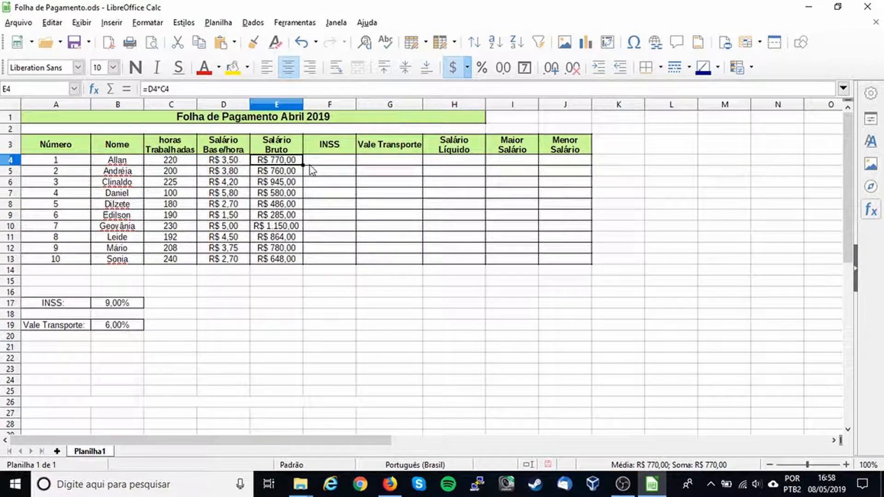
pyautogui.click(314, 162)
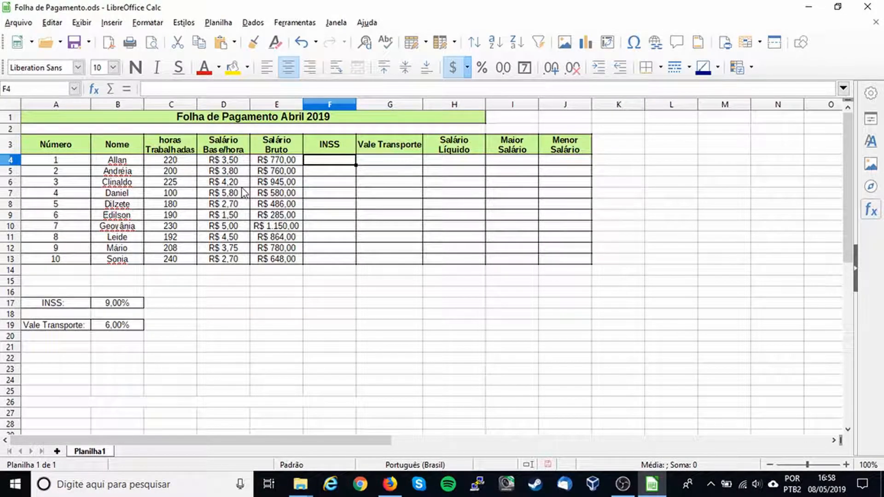
pyautogui.write('=')
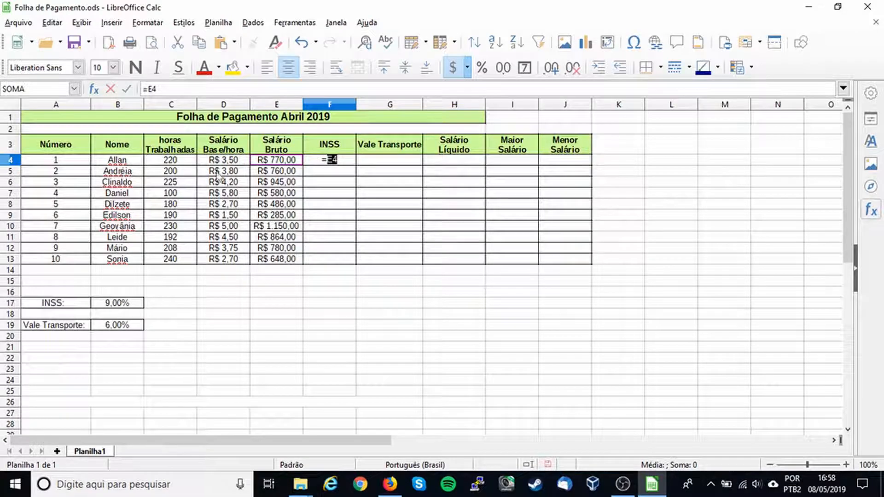
pyautogui.write('*')
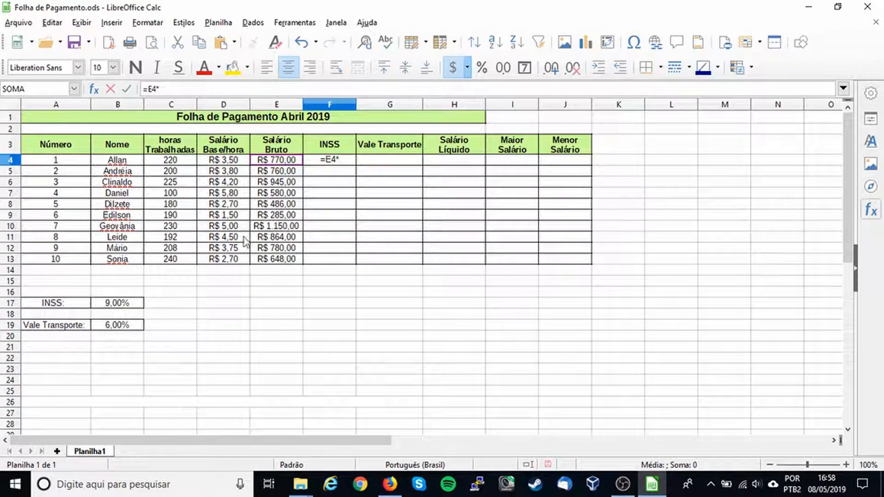
pyautogui.click(128, 303)
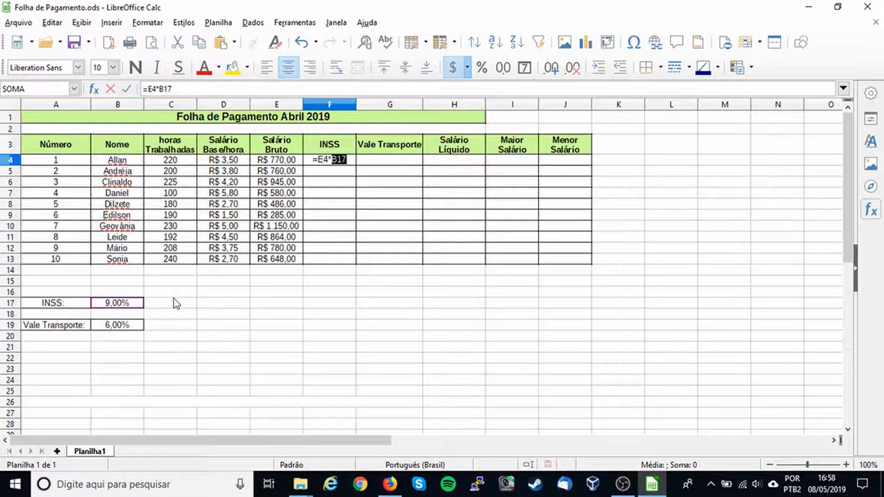
pyautogui.press('Return')
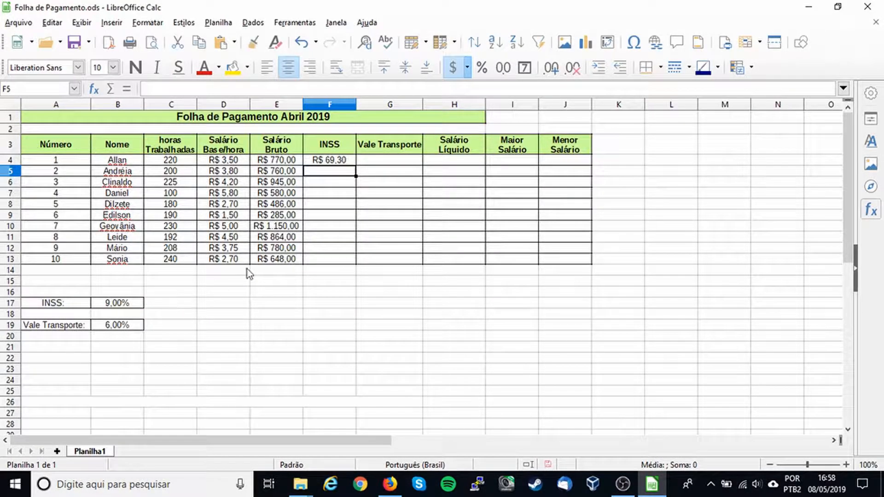
# Step: Replace the B17 reference in F4 with a literal percentage so that the formula is =E4*9%
pyautogui.click(342, 164)
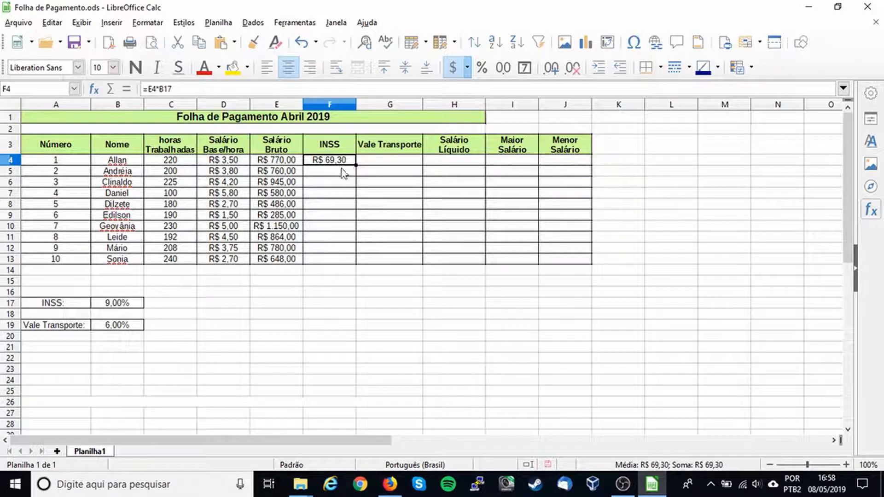
pyautogui.click(114, 304)
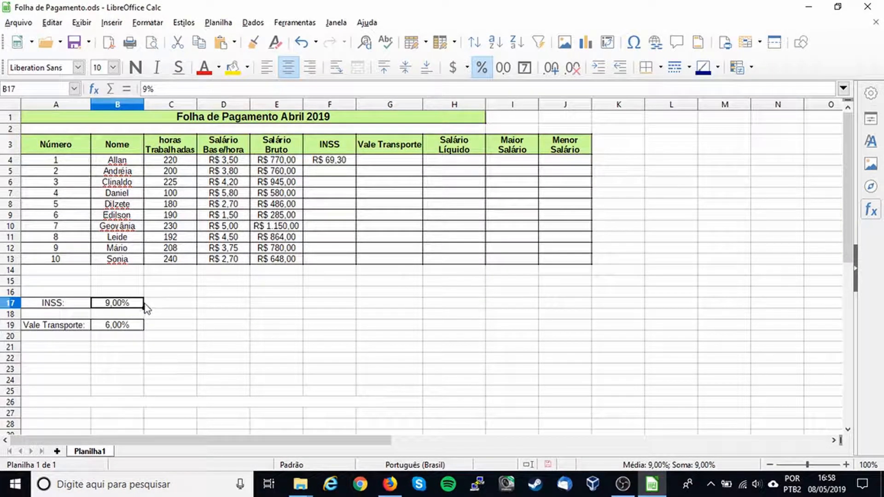
pyautogui.doubleClick(343, 161)
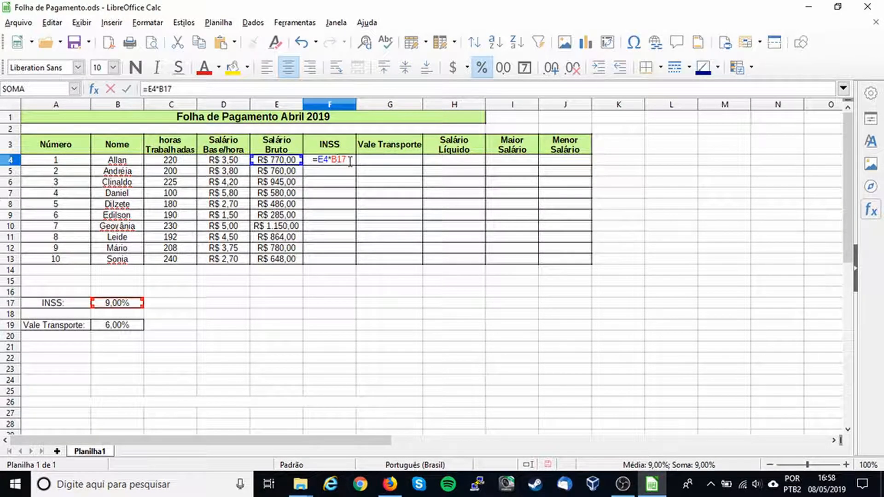
pyautogui.press('BackSpace')
pyautogui.press('BackSpace')
pyautogui.press('BackSpace')
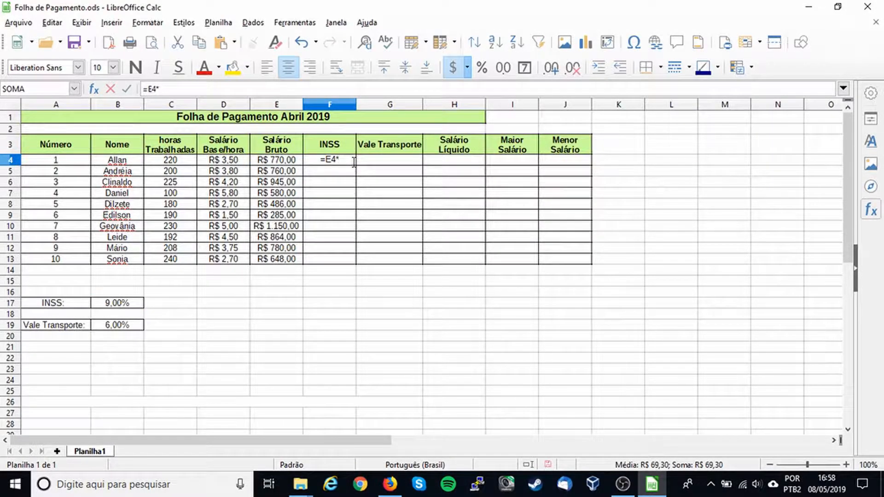
pyautogui.write('9%')
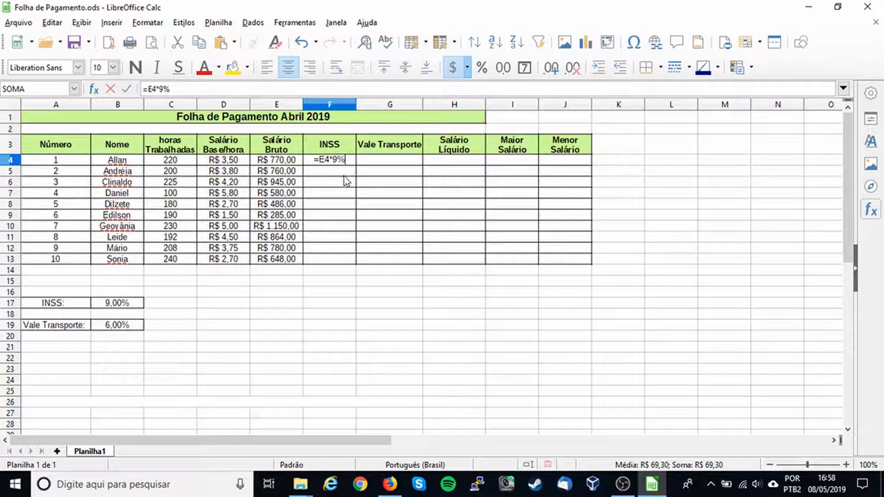
pyautogui.press('Return')
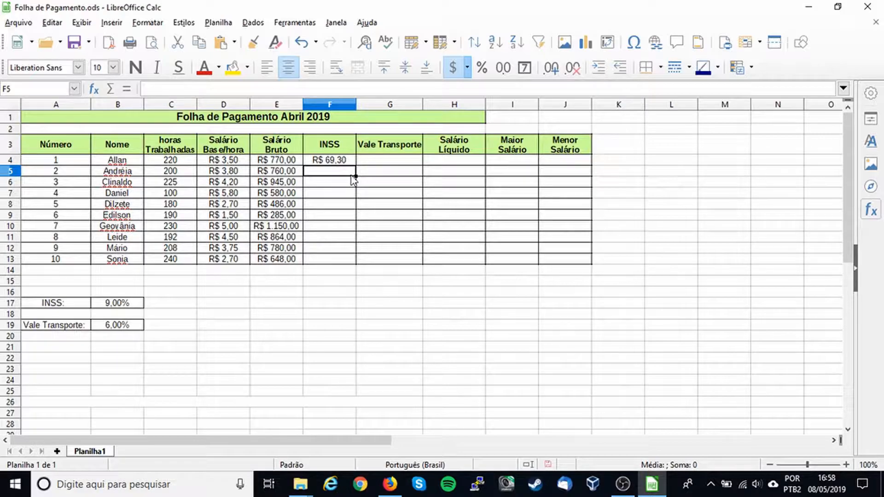
# Step: Change the INSS formula in F4 back to =E4*B17 so that it references the percentage cell
pyautogui.click(344, 167)
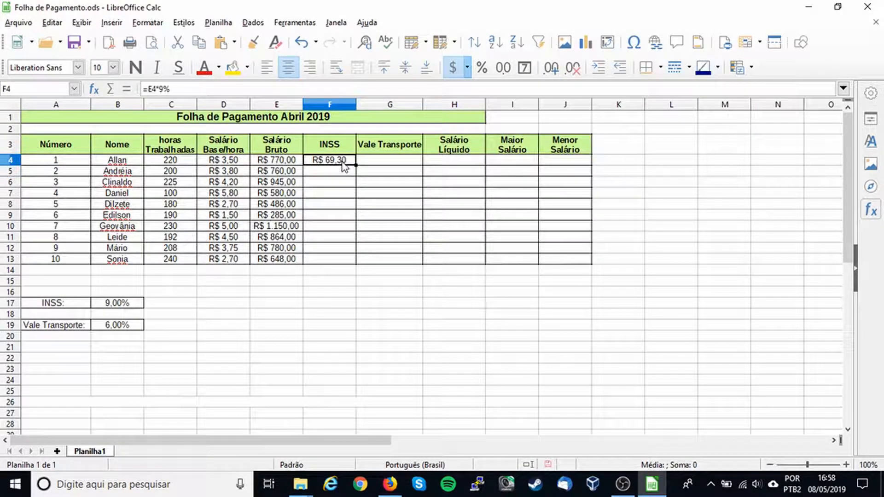
pyautogui.click(254, 89)
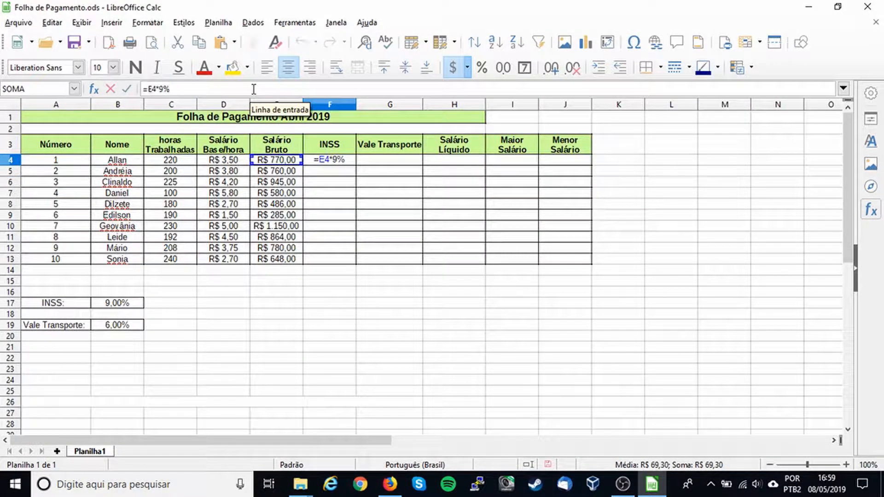
pyautogui.press('BackSpace')
pyautogui.press('BackSpace')
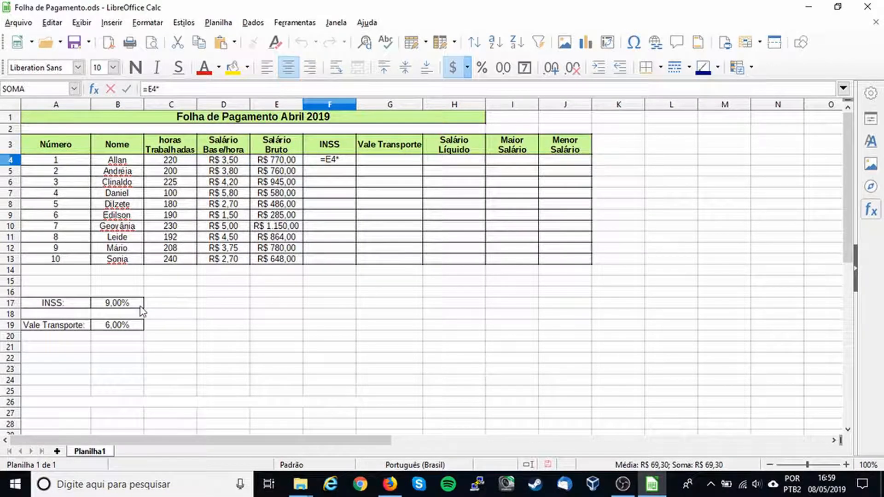
pyautogui.click(125, 304)
pyautogui.press('Return')
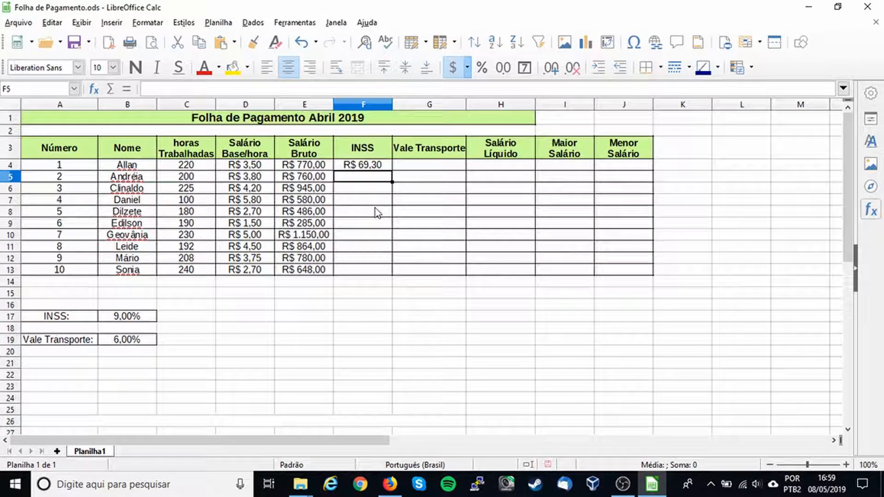
# Step: Enlarge the view of the payroll table and look across its columns up to Menor Salário
pyautogui.scroll(1, 387, 210)
pyautogui.scroll(3, 400, 215)
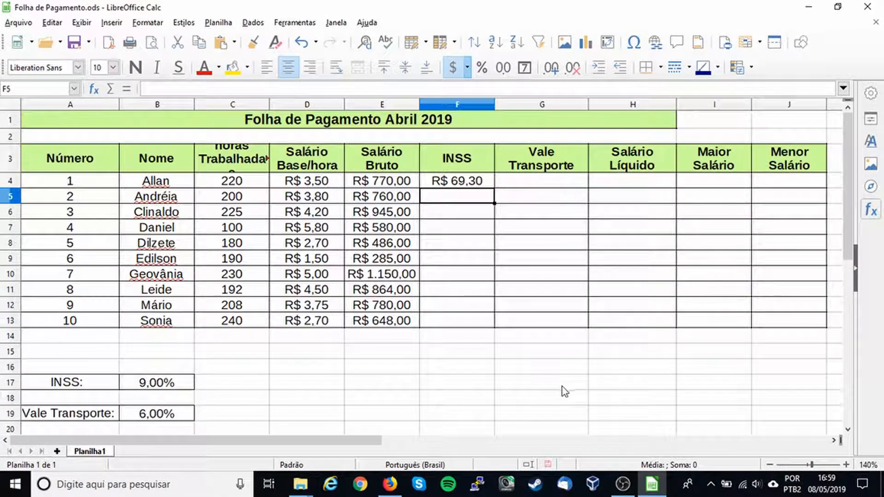
pyautogui.click(847, 465)
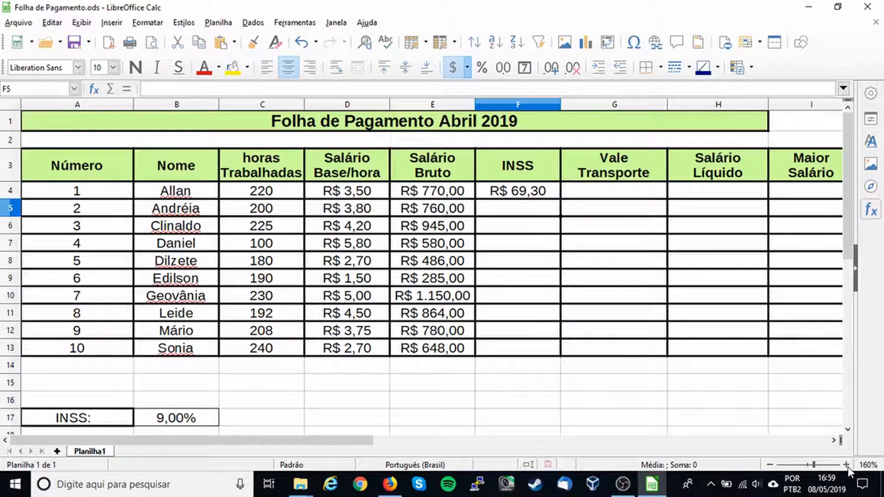
pyautogui.click(846, 465)
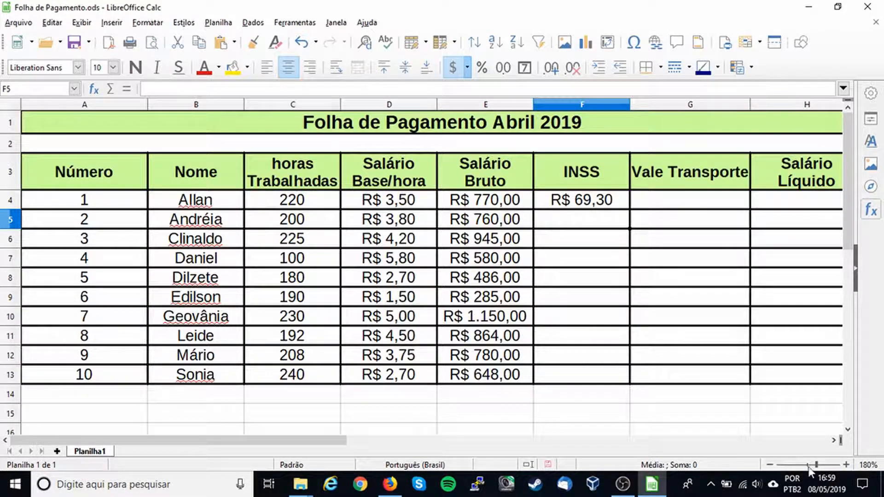
pyautogui.click(770, 465)
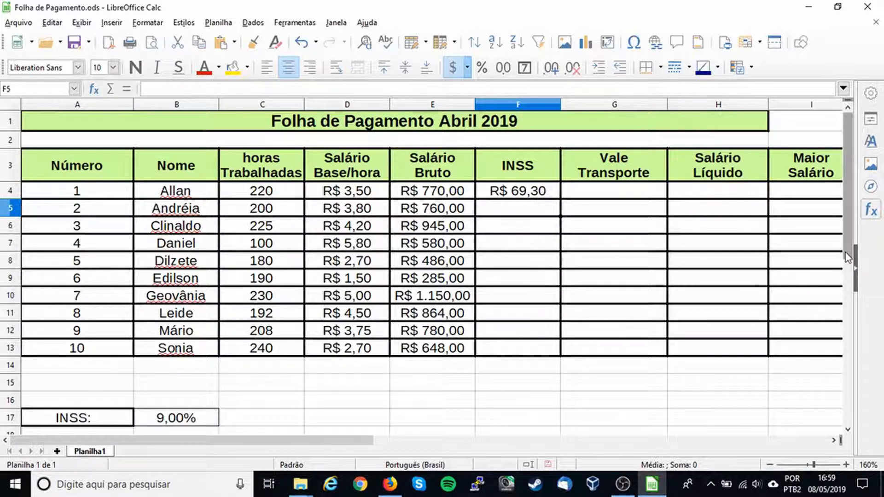
pyautogui.moveTo(848, 275); pyautogui.dragTo(847, 287)
pyautogui.scroll(1, 336, 398)
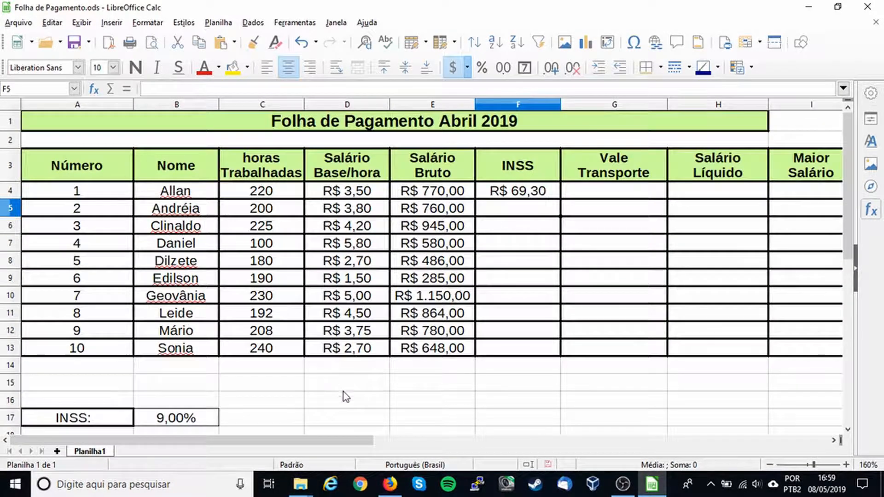
pyautogui.moveTo(288, 443); pyautogui.dragTo(348, 444)
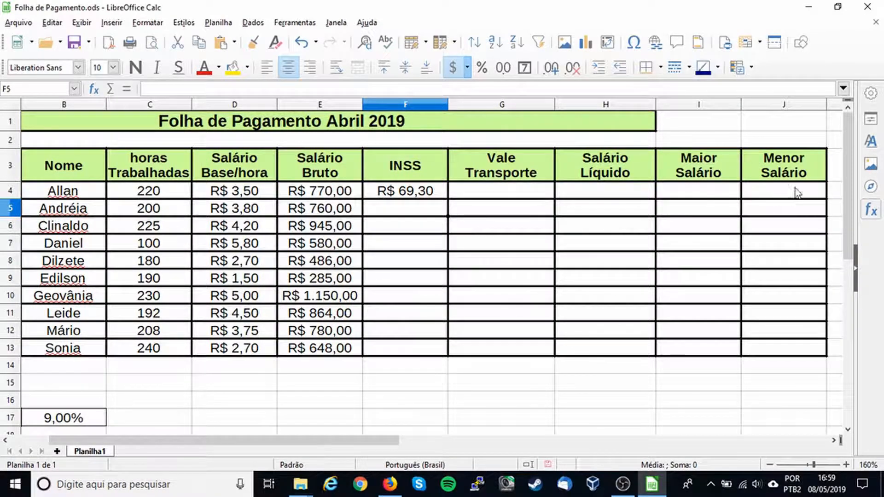
pyautogui.scroll(-1, 417, 297)
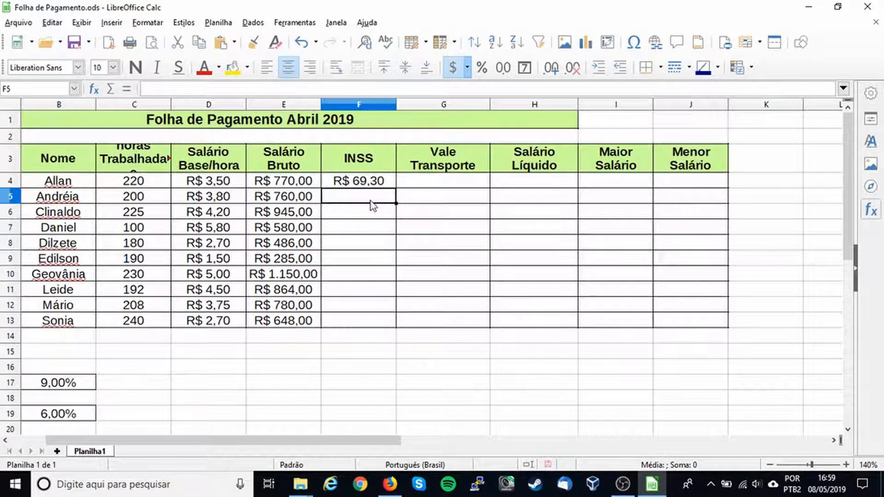
# Step: Enter the formula =E5*B17 in F5 to calculate the second employee's INSS
pyautogui.write('=')
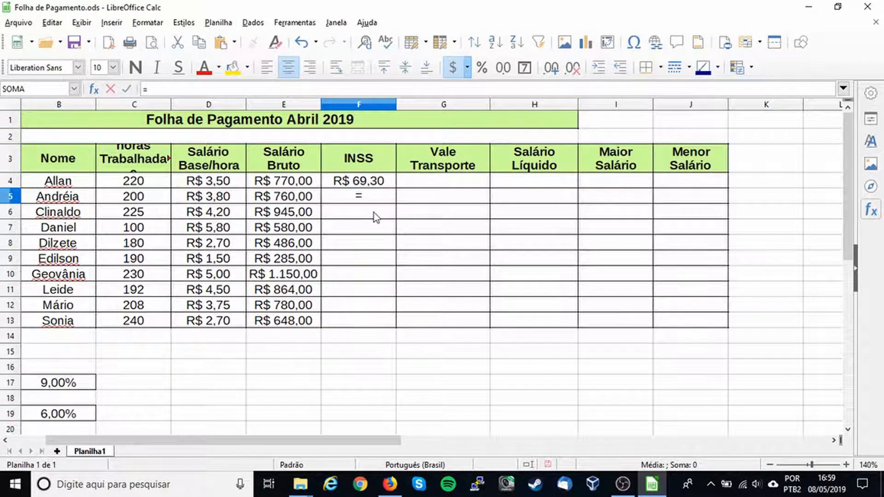
pyautogui.click(277, 199)
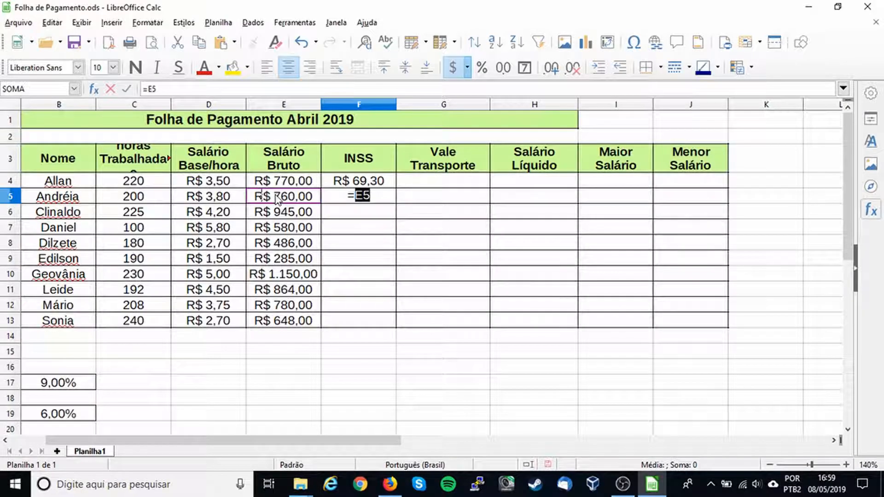
pyautogui.write('*')
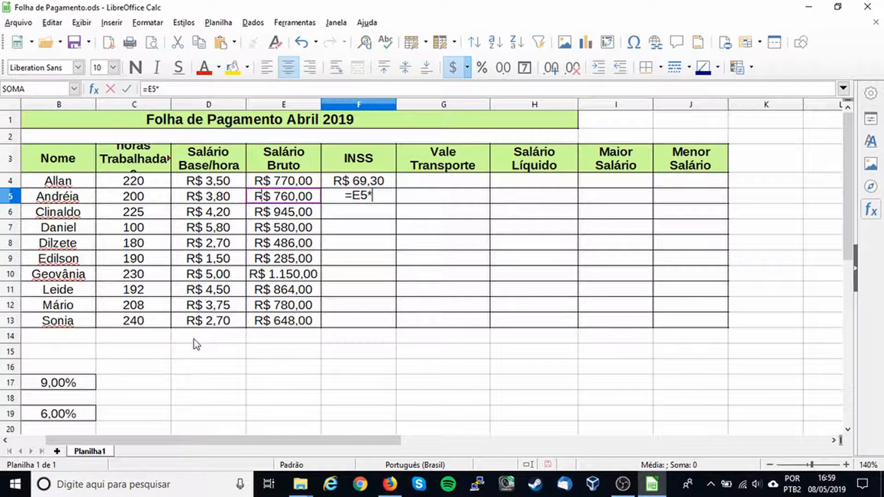
pyautogui.click(77, 385)
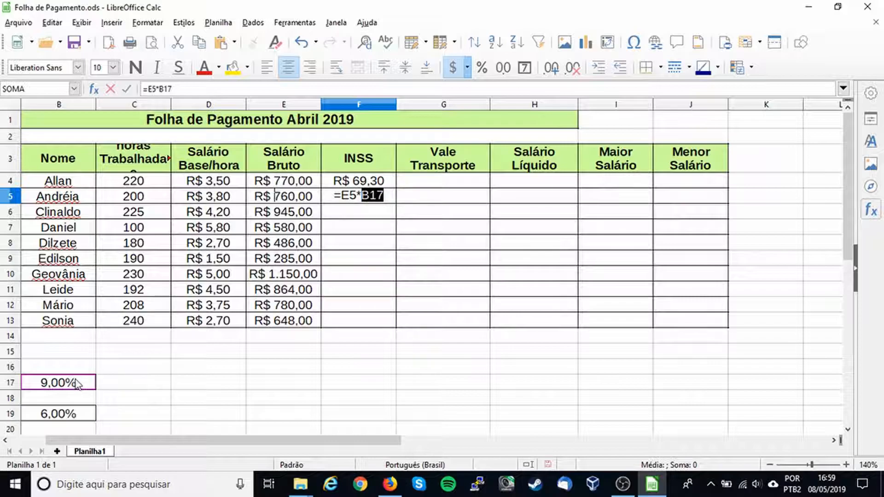
pyautogui.press('Return')
# Step: Fill the INSS formula from F5 down through F13
pyautogui.moveTo(273, 444); pyautogui.dragTo(259, 443)
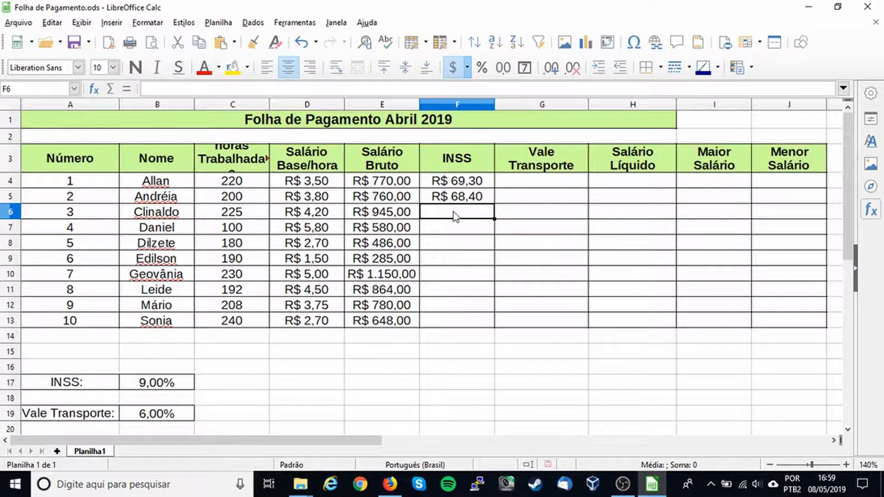
pyautogui.click(470, 198)
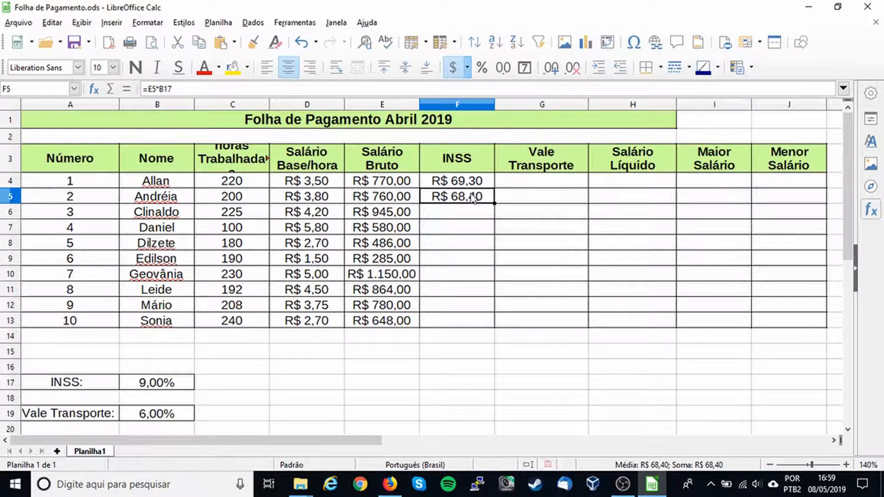
pyautogui.moveTo(494, 209); pyautogui.dragTo(488, 325)
# Step: Examine the INSS formulas in column F, comparing the percentage cell referenced in F4 and F5 with the filled rows below
pyautogui.click(477, 295)
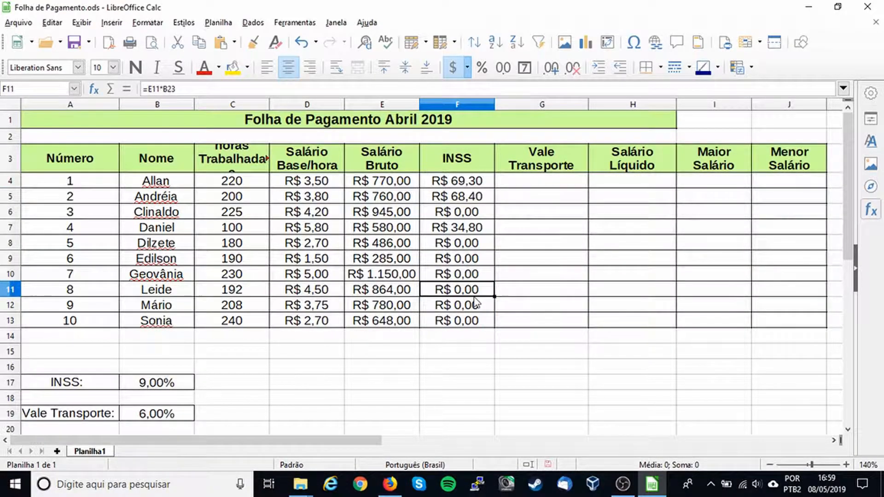
pyautogui.click(475, 244)
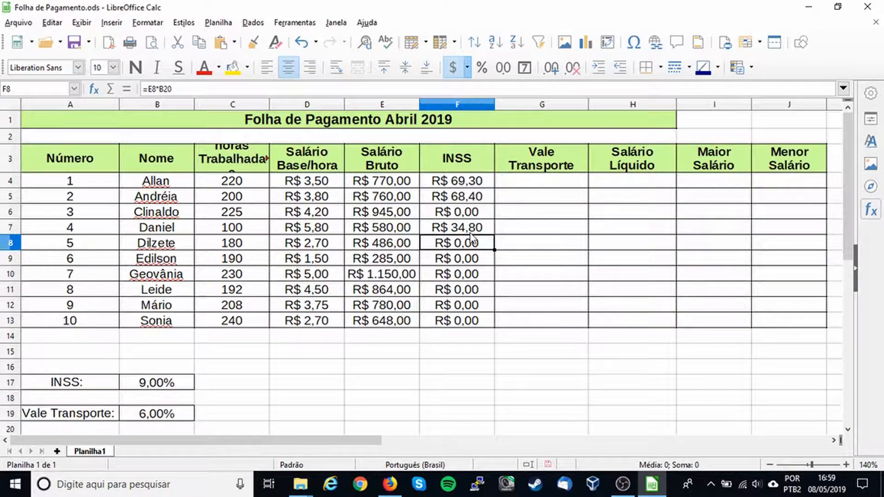
pyautogui.click(471, 234)
pyautogui.click(472, 244)
pyautogui.click(478, 212)
pyautogui.click(470, 198)
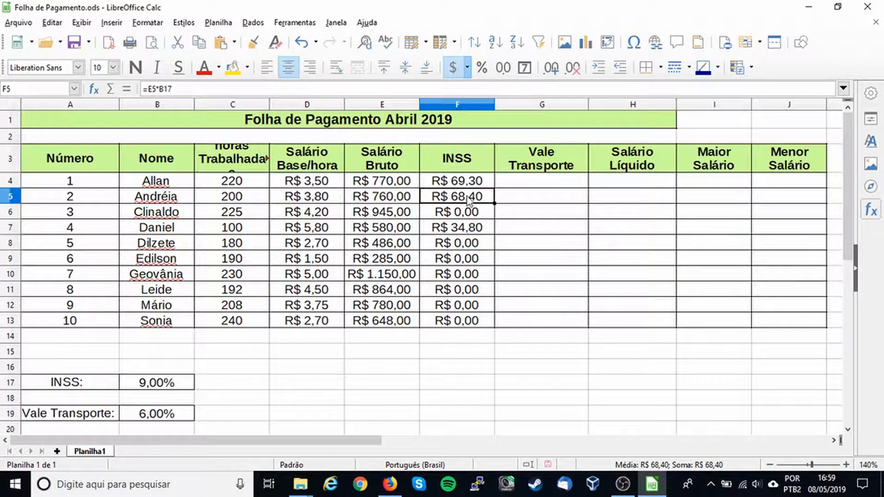
pyautogui.click(465, 184)
pyautogui.click(467, 203)
pyautogui.click(477, 184)
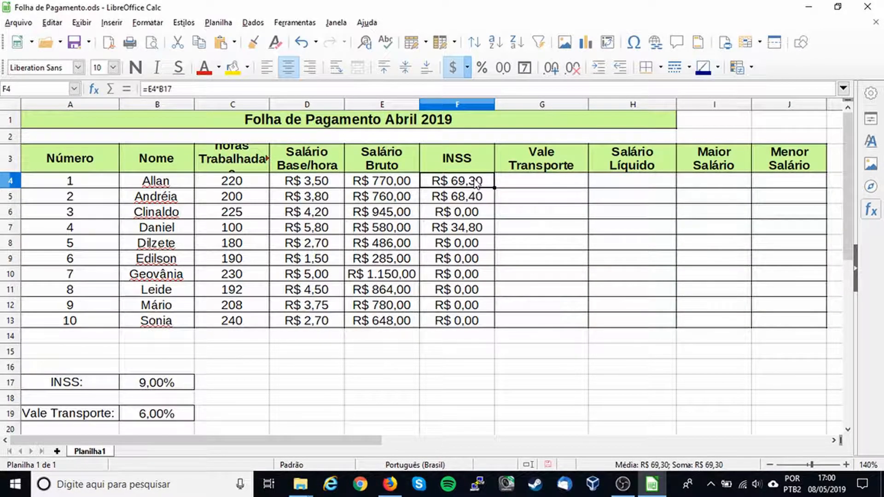
pyautogui.press('Down')
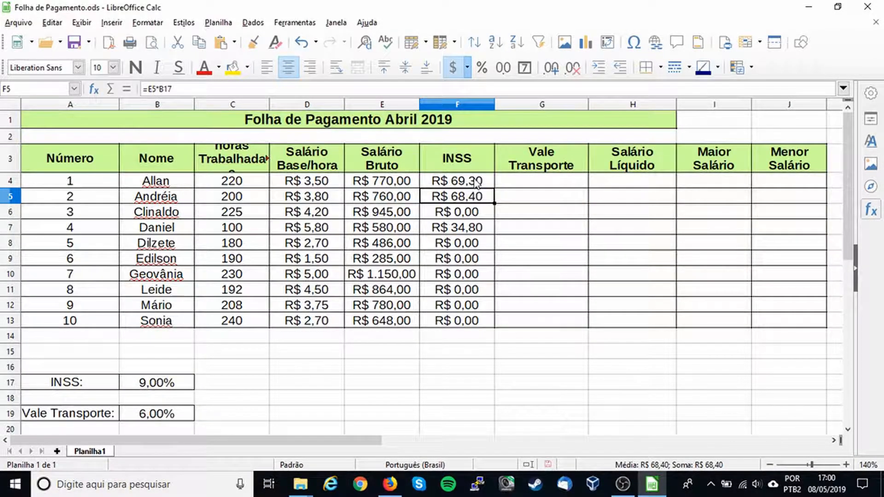
# Step: Compare the INSS formulas in F4 through F7 with the percentage stored in B17
pyautogui.press('Down')
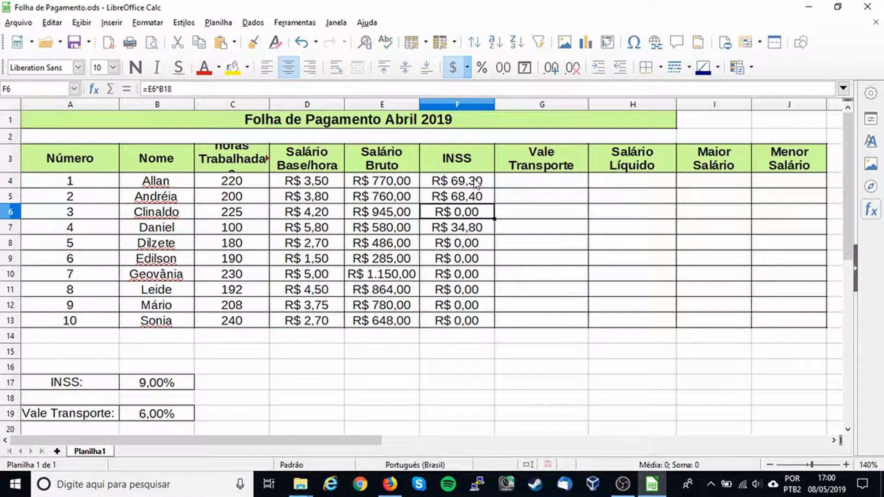
pyautogui.press('Down')
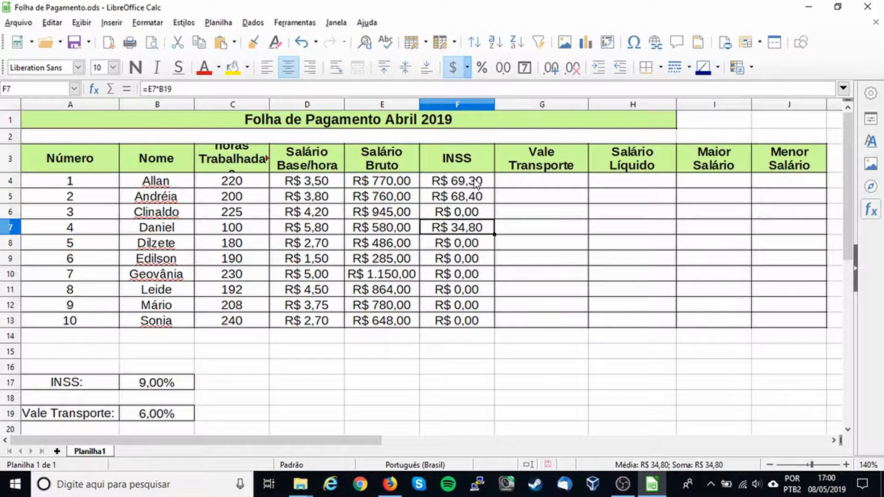
pyautogui.press('Up')
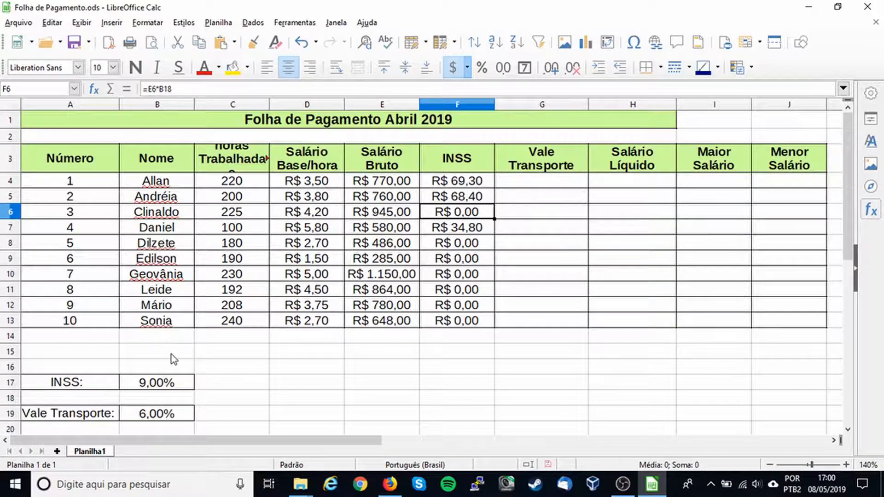
pyautogui.click(162, 380)
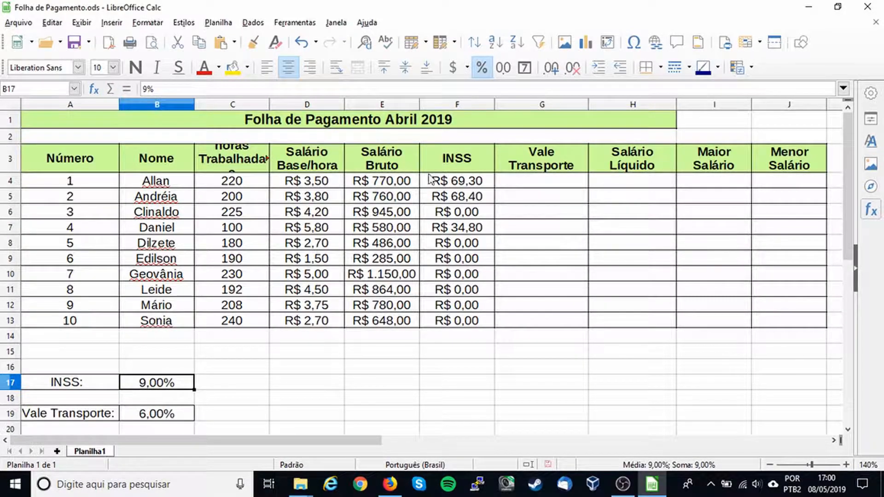
pyautogui.click(474, 184)
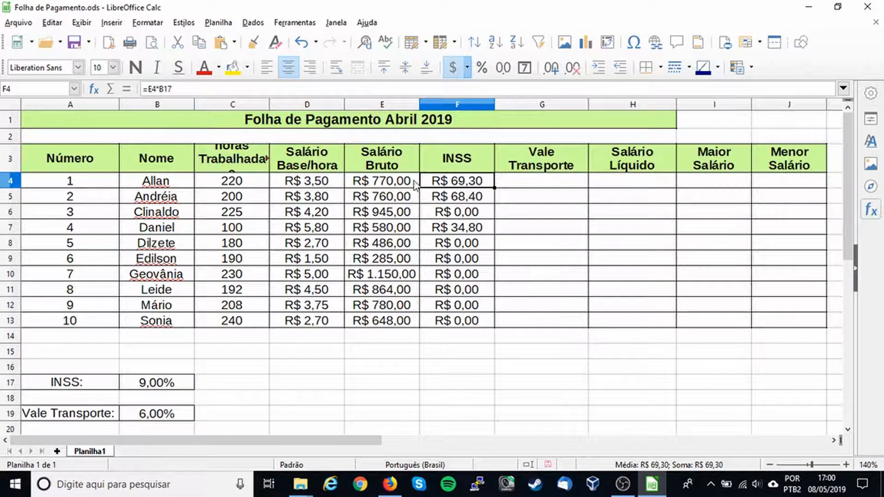
pyautogui.click(474, 202)
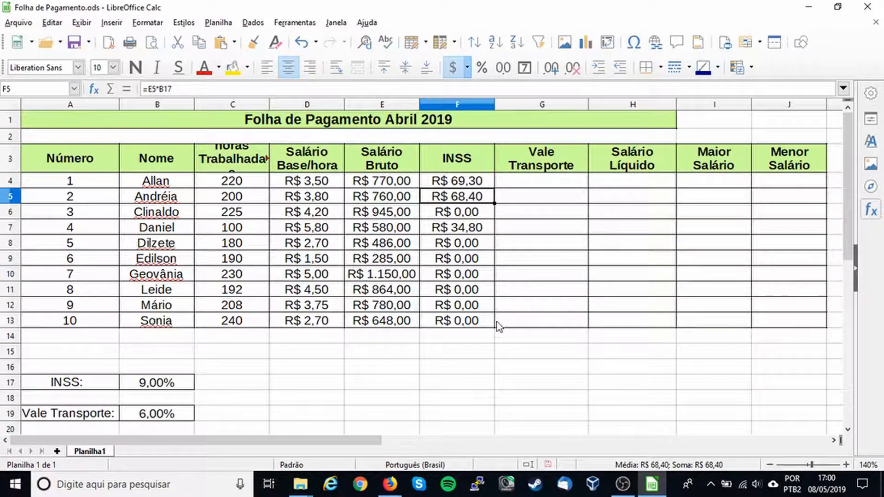
# Step: Highlight the row number of the percentage reference in F6's INSS formula to examine it
pyautogui.click(478, 216)
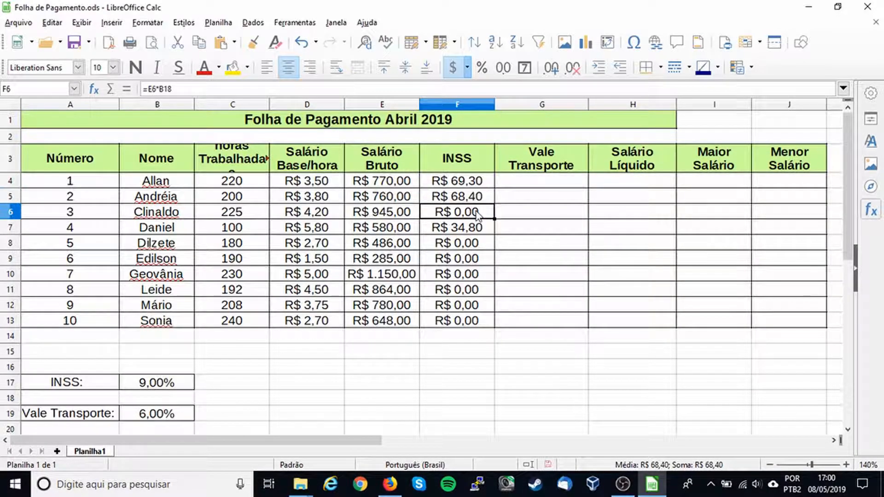
pyautogui.click(173, 89)
pyautogui.moveTo(172, 88); pyautogui.dragTo(164, 89)
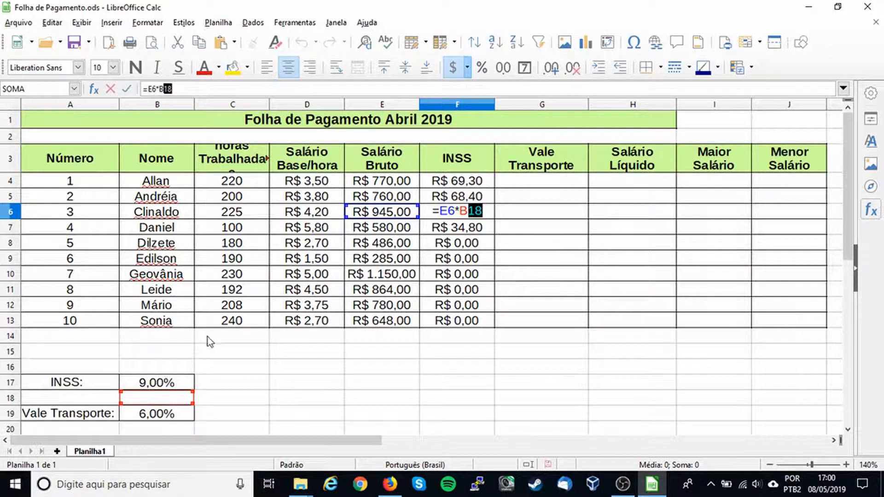
pyautogui.press('Return')
pyautogui.press('Up')
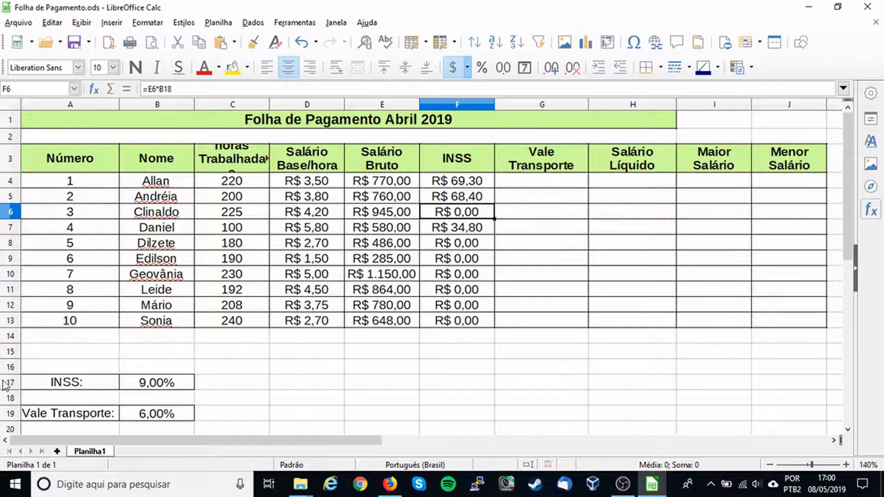
# Step: Make the percentage reference in F4 absolute so the INSS formula reads =E4*$B$17
pyautogui.click(474, 184)
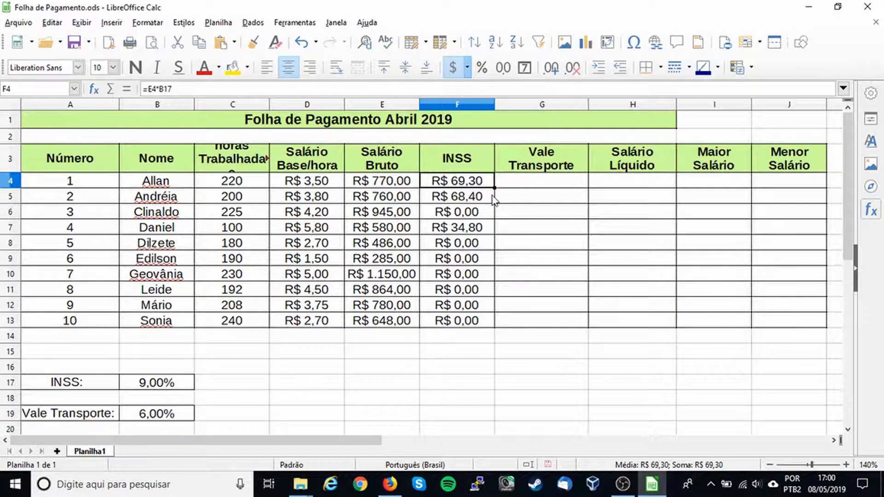
pyautogui.click(165, 87)
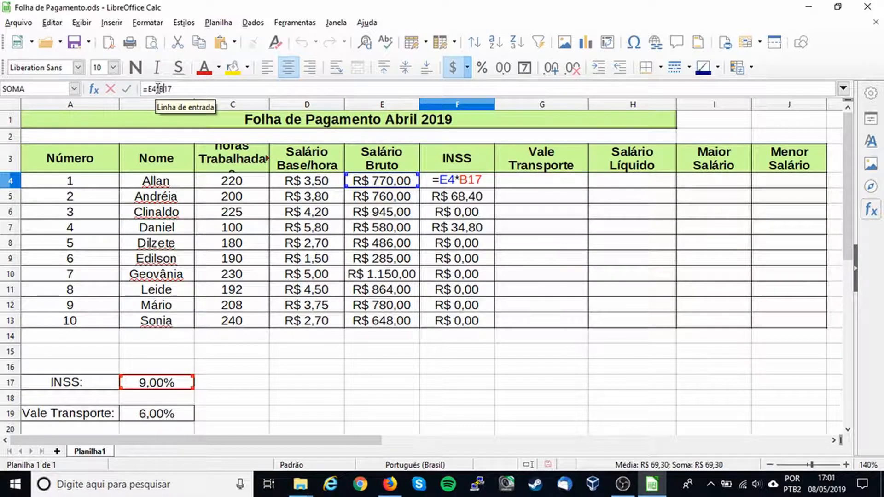
pyautogui.scroll(3, 161, 187)
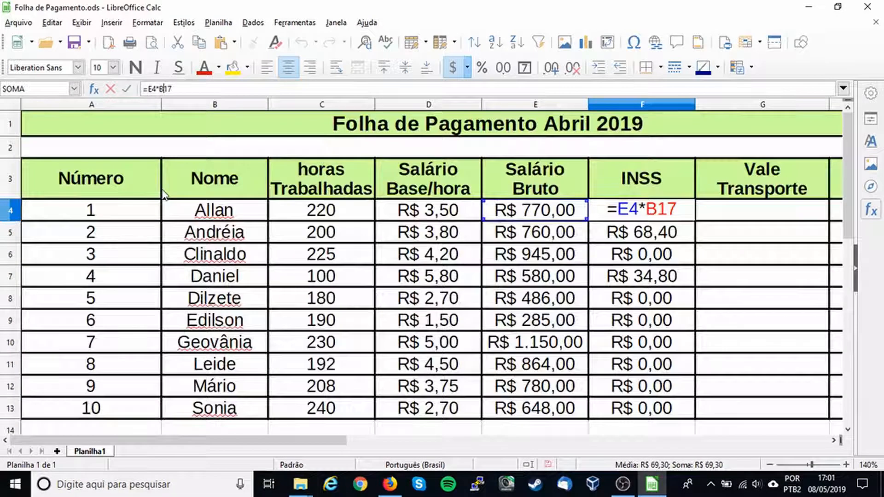
pyautogui.scroll(-5, 160, 184)
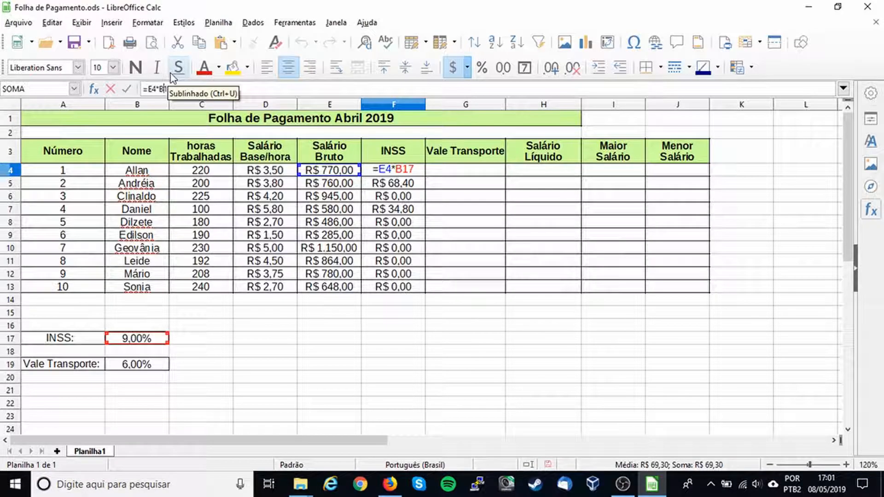
pyautogui.press('Left')
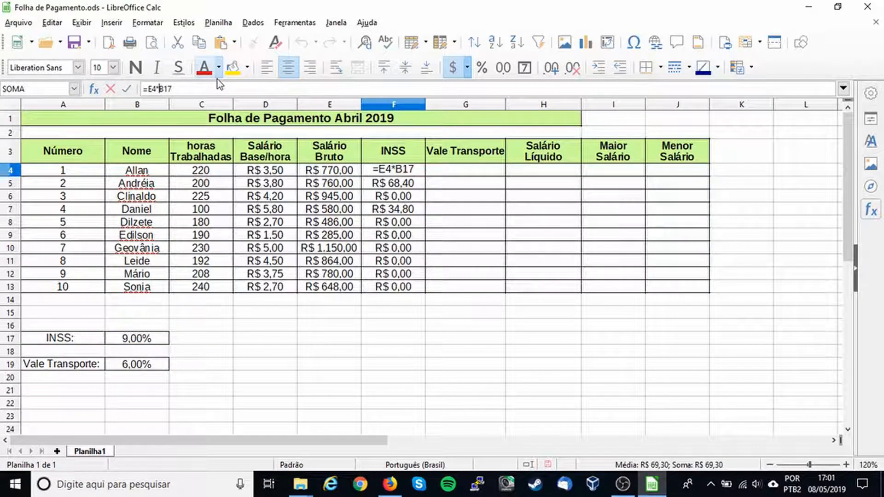
pyautogui.write('$')
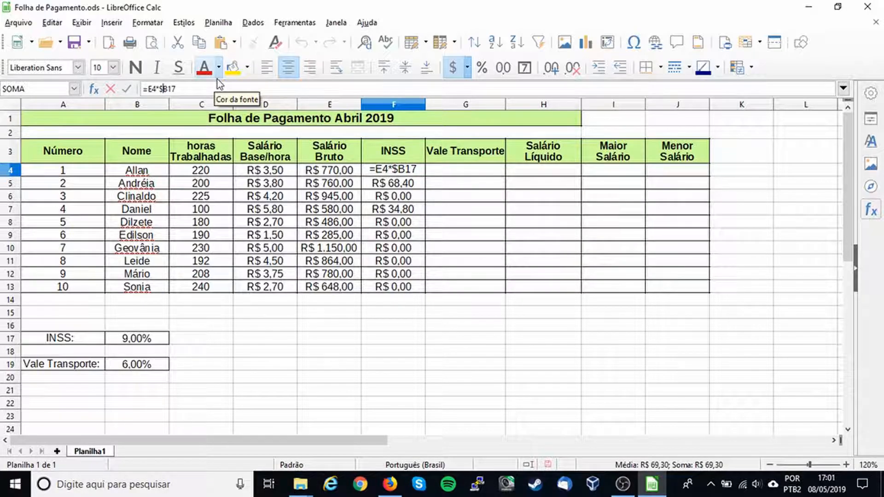
pyautogui.press('Right')
pyautogui.write('$')
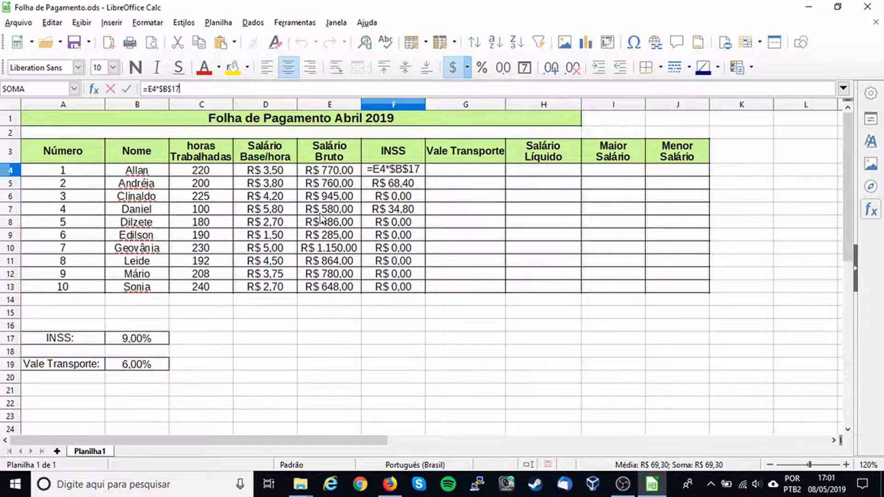
pyautogui.click(567, 330)
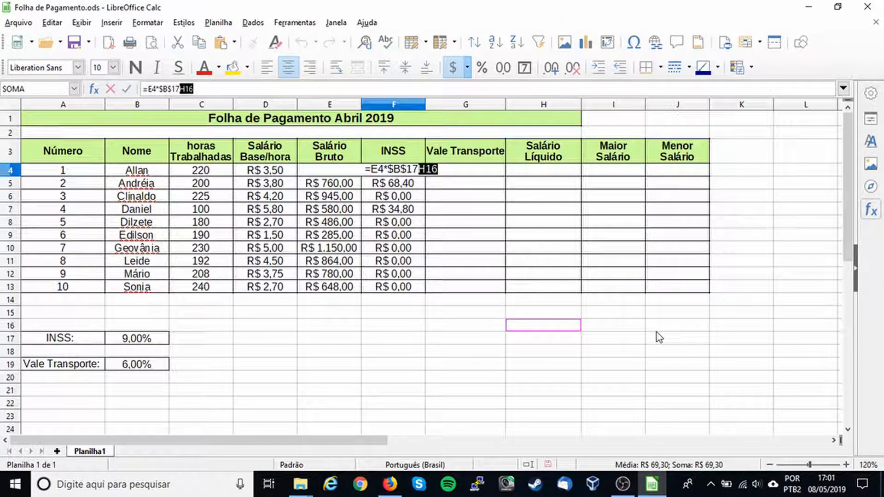
pyautogui.press('BackSpace')
pyautogui.press('BackSpace')
pyautogui.write('7')
pyautogui.press('Return')
pyautogui.click(563, 340)
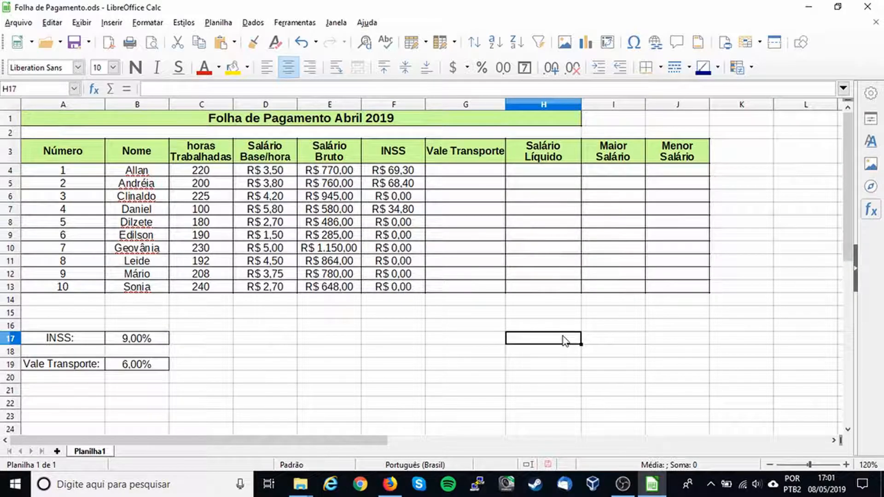
pyautogui.click(409, 175)
# Step: Write the example formula =E4*$B$17 in the empty cell H19
pyautogui.click(544, 364)
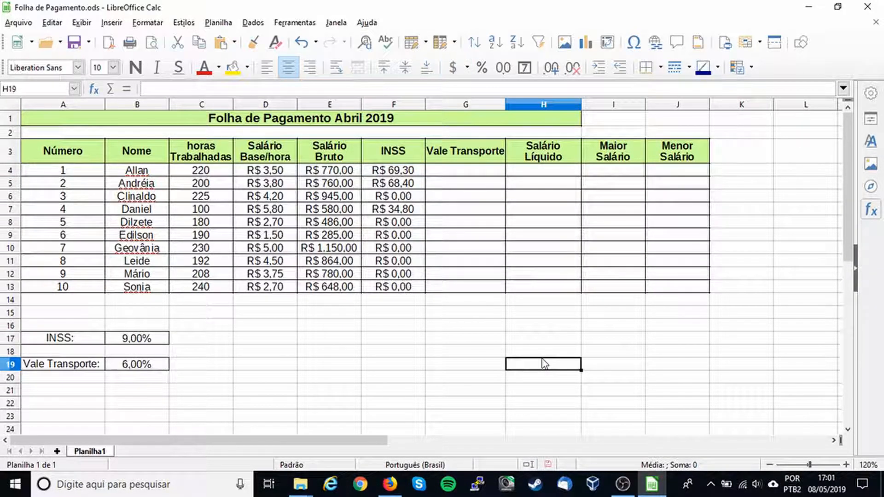
pyautogui.write('=')
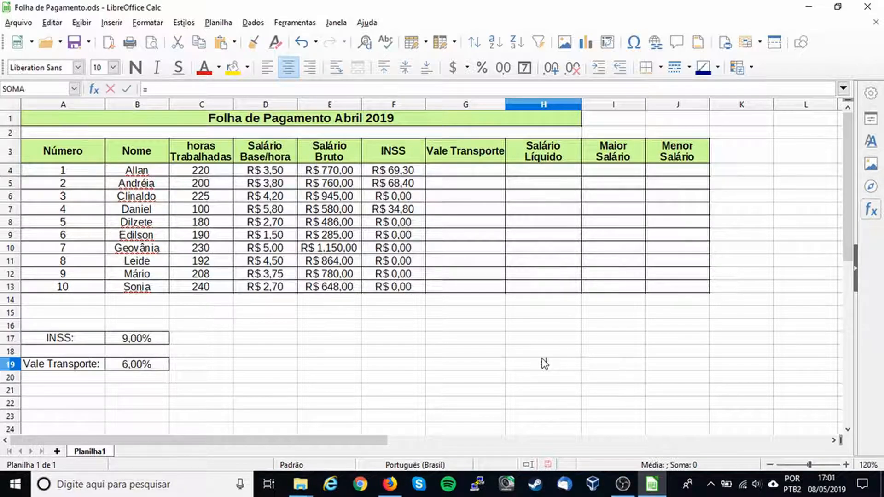
pyautogui.write('E4')
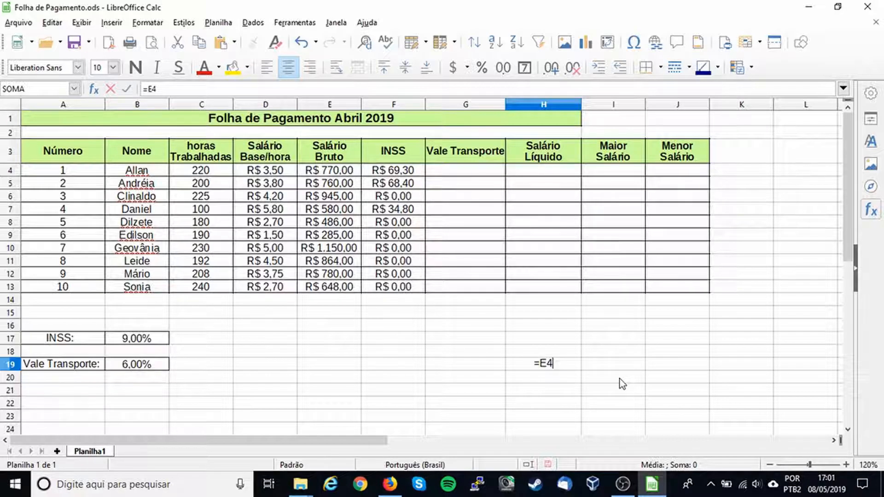
pyautogui.write('*B')
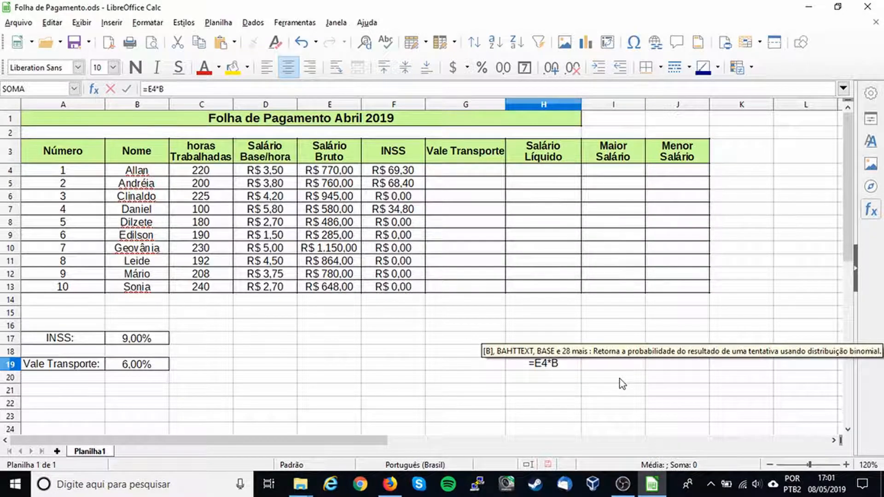
pyautogui.press('BackSpace')
pyautogui.write('$')
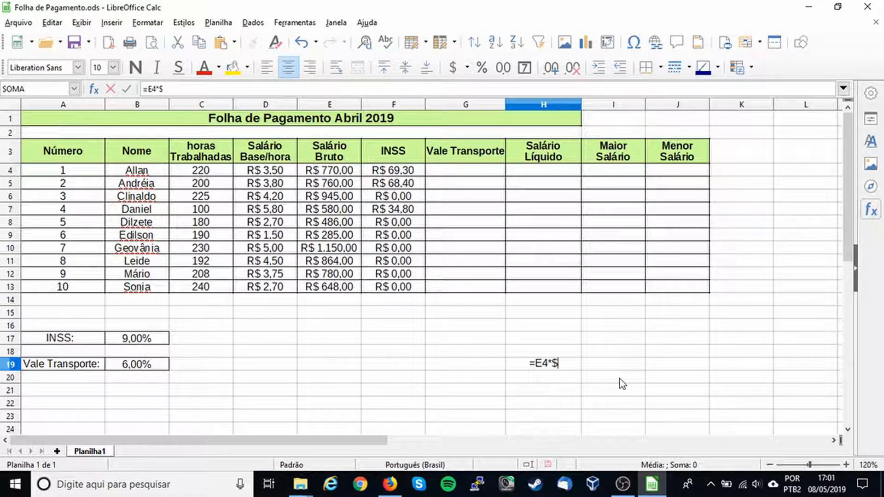
pyautogui.write('B$17')
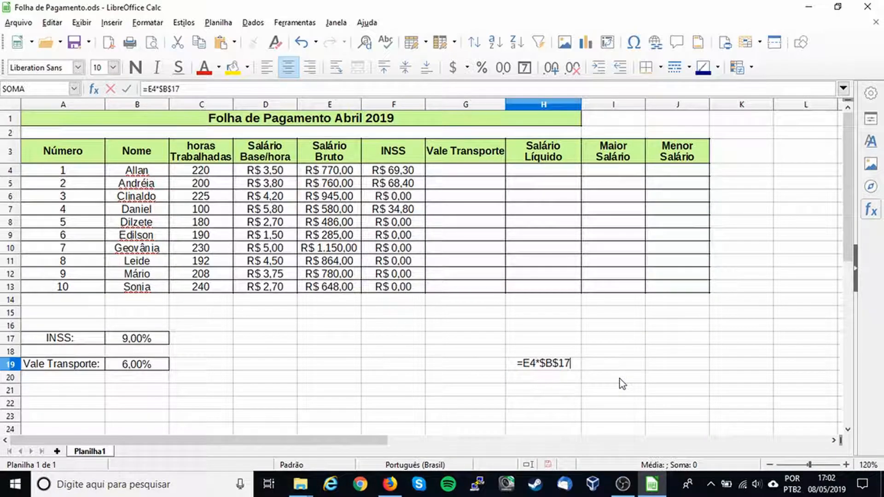
# Step: Remove the stray I22 reference from the example formula in H19 and commit it as =E4*$B$17
pyautogui.scroll(2, 600, 380)
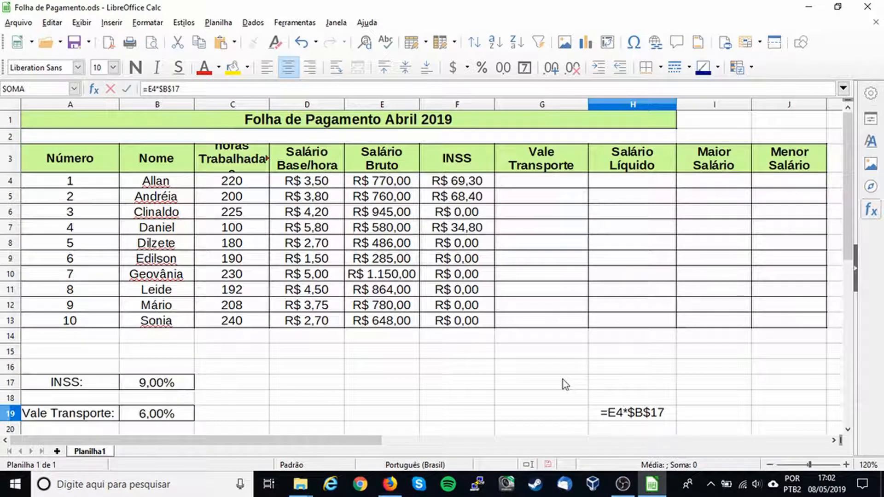
pyautogui.scroll(-3, 593, 369)
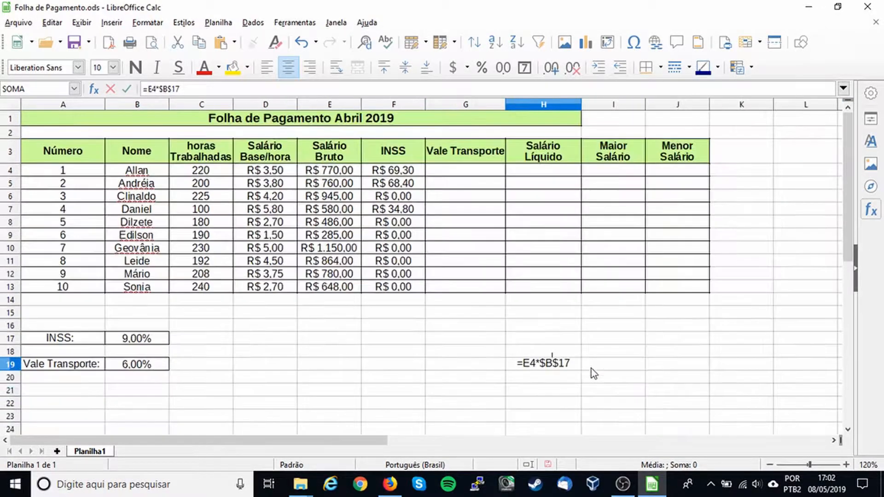
pyautogui.scroll(1, 594, 407)
pyautogui.scroll(1, 601, 422)
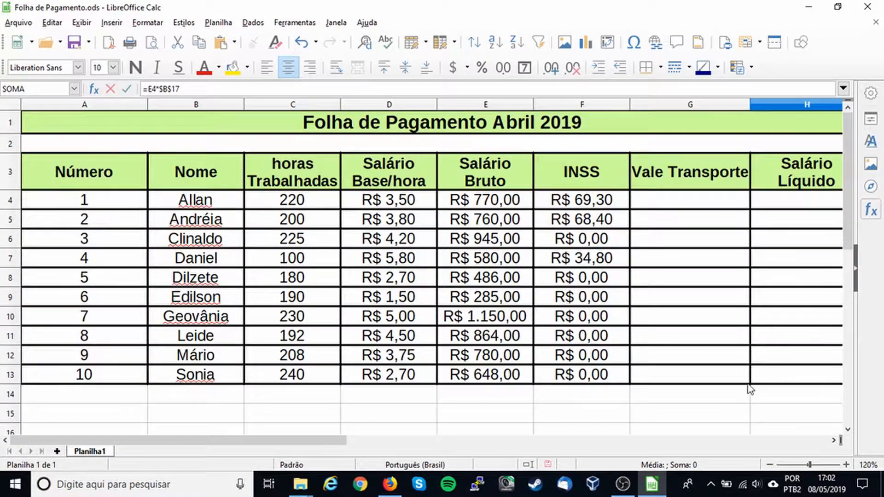
pyautogui.scroll(-3, 712, 389)
pyautogui.click(591, 374)
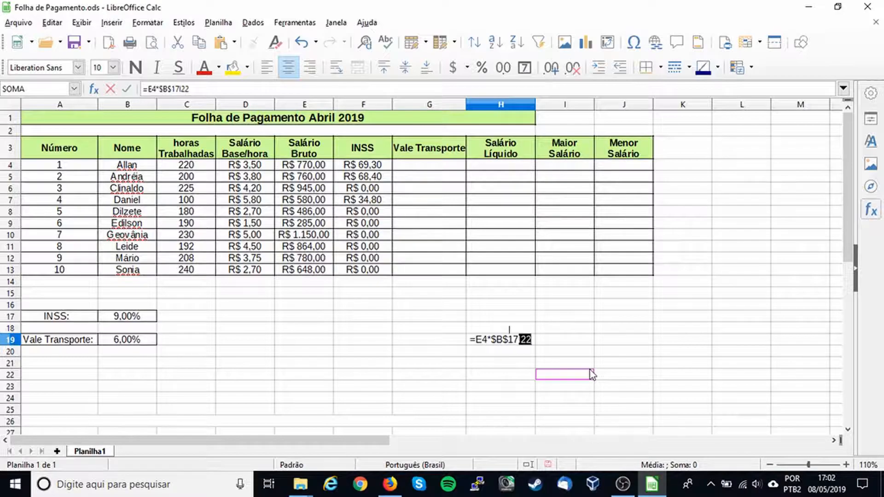
pyautogui.press('BackSpace')
pyautogui.press('BackSpace')
pyautogui.press('BackSpace')
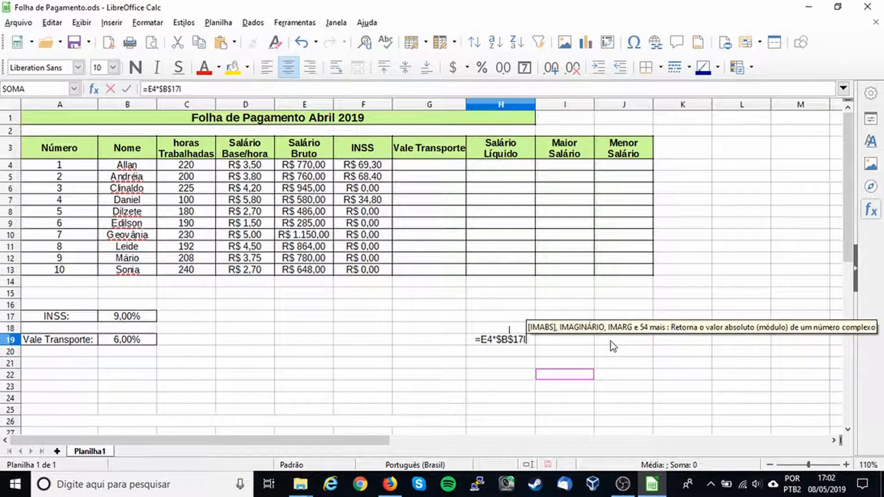
pyautogui.press('Return')
pyautogui.click(615, 352)
# Step: Open the example formula in H19 and enlarge the view to examine its absolute $B$17 reference
pyautogui.click(511, 342)
pyautogui.doubleClick(512, 341)
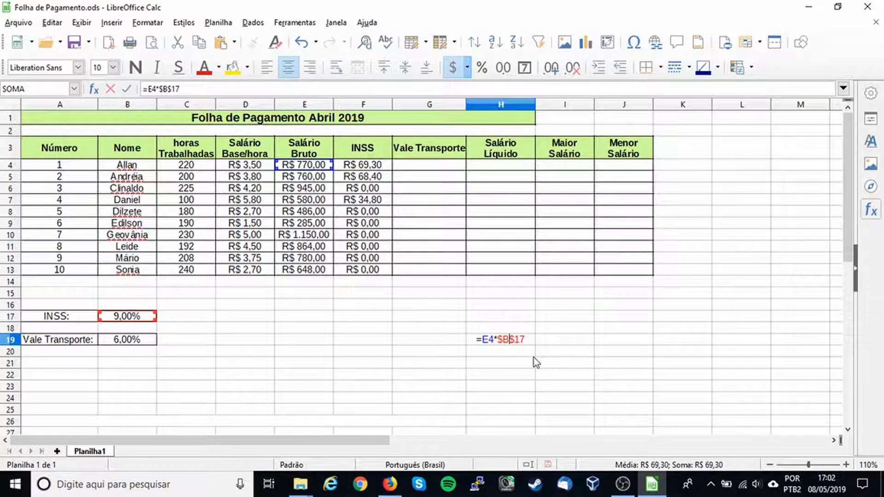
pyautogui.scroll(1, 535, 359)
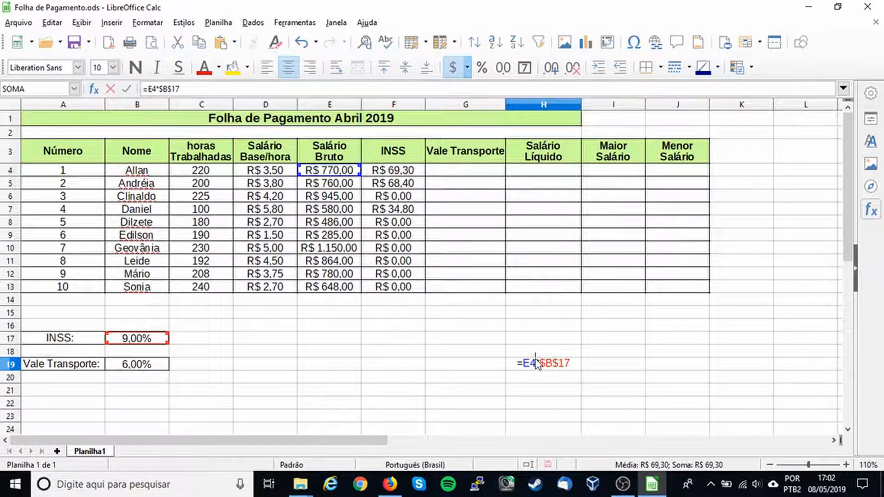
pyautogui.scroll(1, 599, 411)
pyautogui.scroll(-2, 557, 380)
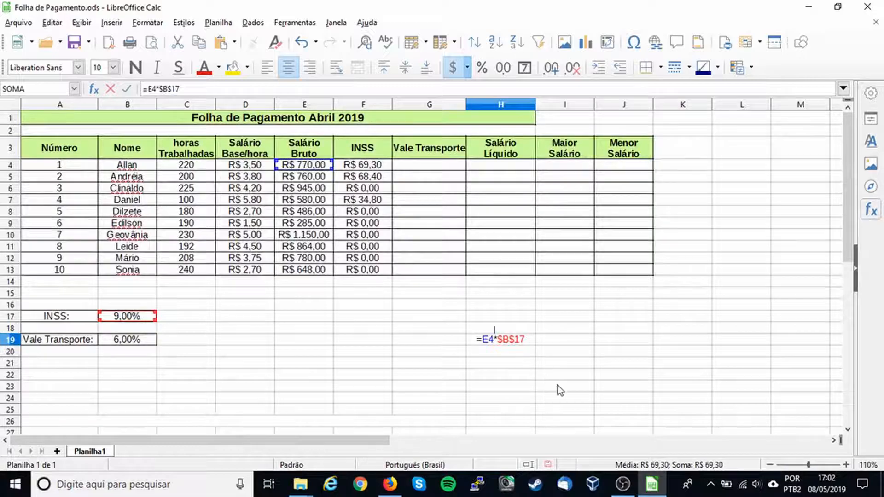
pyautogui.click(840, 467)
pyautogui.scroll(-7, 684, 400)
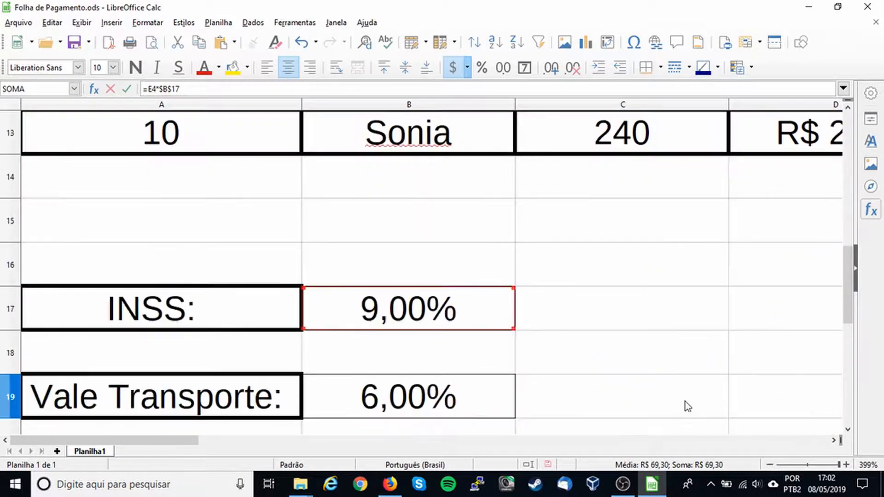
pyautogui.moveTo(187, 446); pyautogui.dragTo(422, 442)
pyautogui.scroll(-4, 425, 414)
pyautogui.scroll(-2, 450, 391)
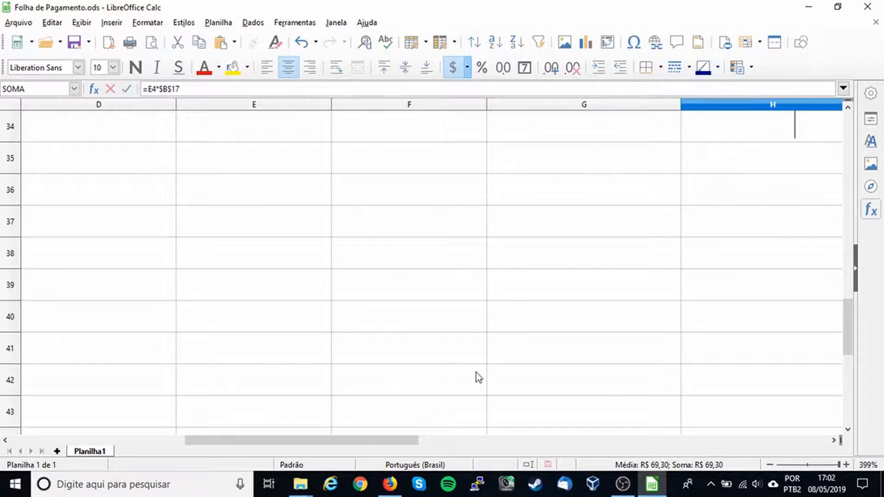
pyautogui.moveTo(850, 324); pyautogui.dragTo(850, 225)
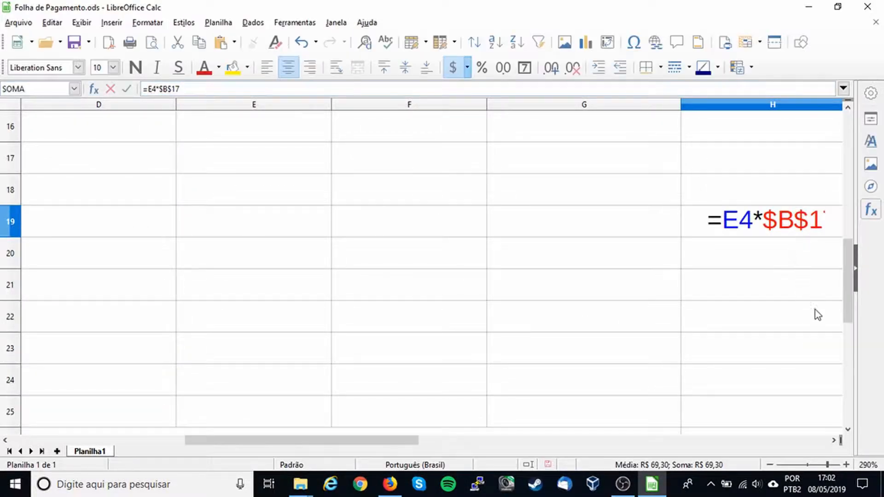
# Step: Remove the row number 17 from the example formula in H19, leaving =E4*$B$
pyautogui.click(833, 440)
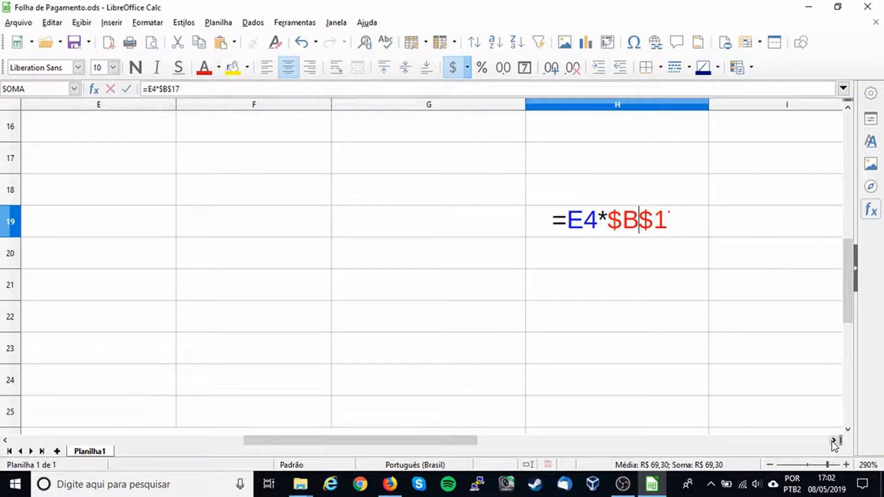
pyautogui.click(833, 440)
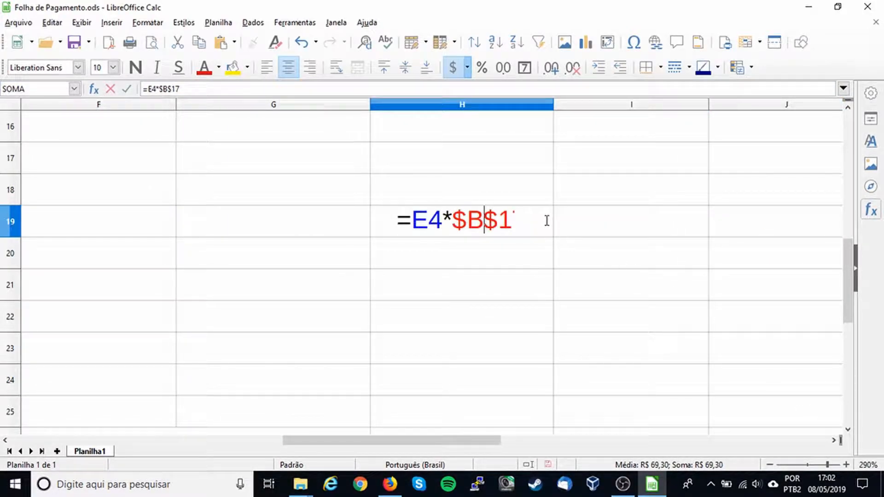
pyautogui.press('BackSpace')
pyautogui.write('7')
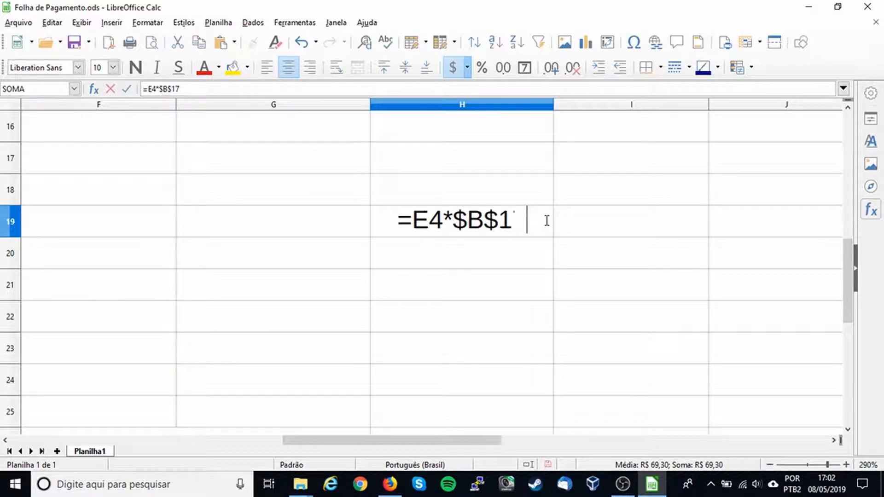
pyautogui.press('BackSpace')
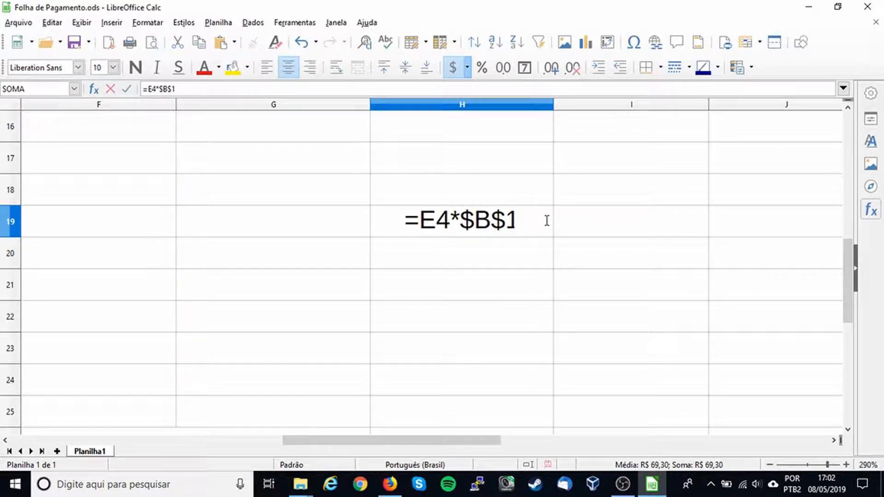
pyautogui.write('7')
pyautogui.press('BackSpace')
pyautogui.moveTo(465, 441); pyautogui.dragTo(517, 422)
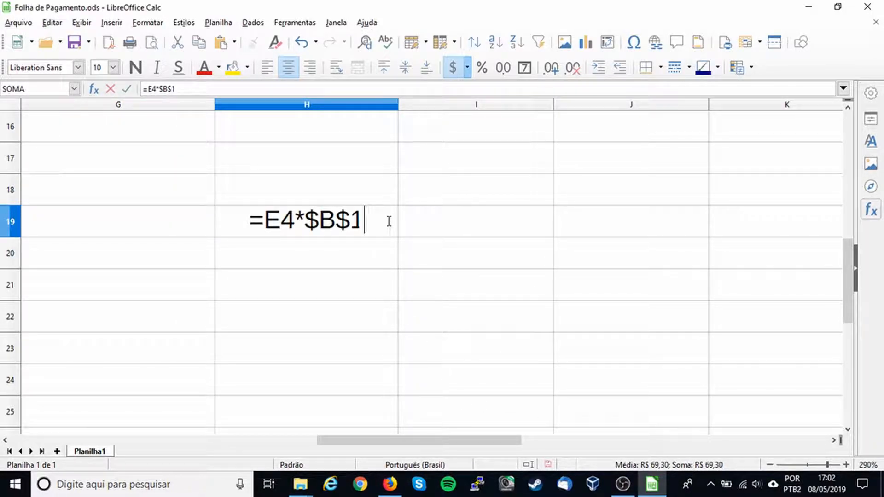
pyautogui.write('7')
pyautogui.press('BackSpace')
pyautogui.press('BackSpace')
# Step: Remove =E4* from the start of the example in H19 so only $B$ is left
pyautogui.click(321, 228)
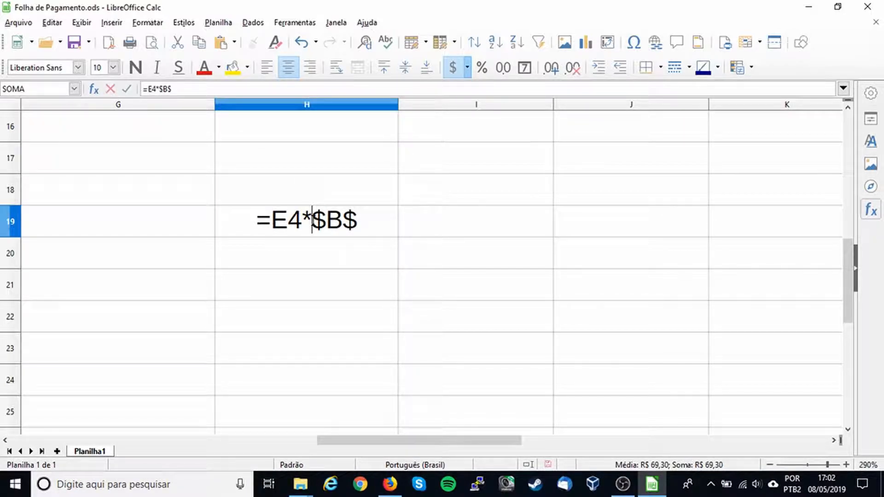
pyautogui.press('BackSpace')
pyautogui.press('BackSpace')
pyautogui.press('BackSpace')
pyautogui.press('BackSpace')
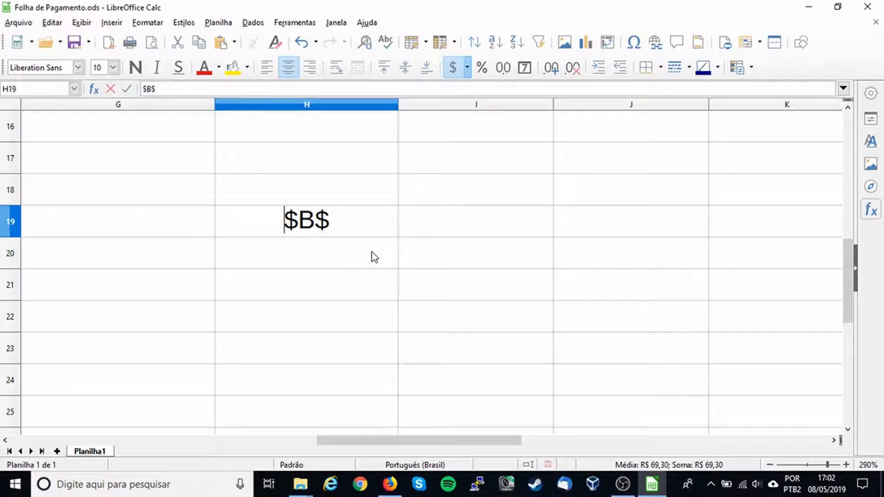
# Step: Reset the zoom to 100% and clear the example text from H19
pyautogui.click(807, 464)
pyautogui.scroll(5, 374, 241)
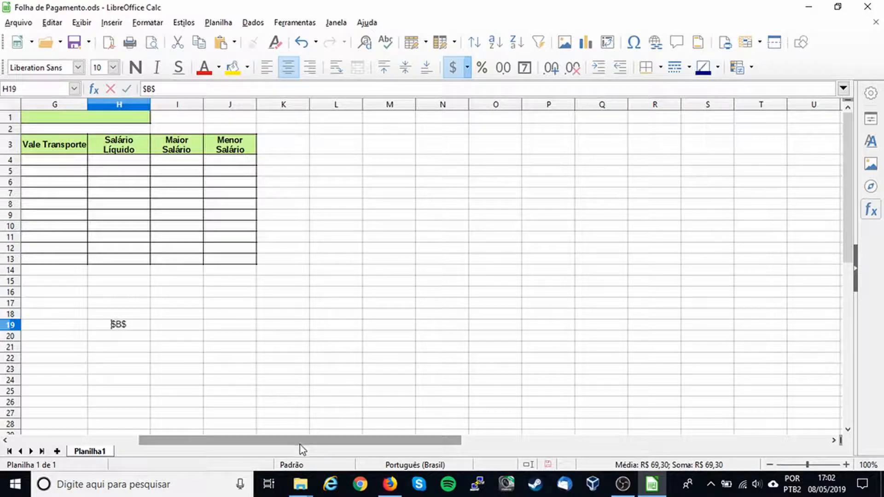
pyautogui.moveTo(300, 450); pyautogui.dragTo(166, 443)
pyautogui.click(483, 347)
pyautogui.click(475, 326)
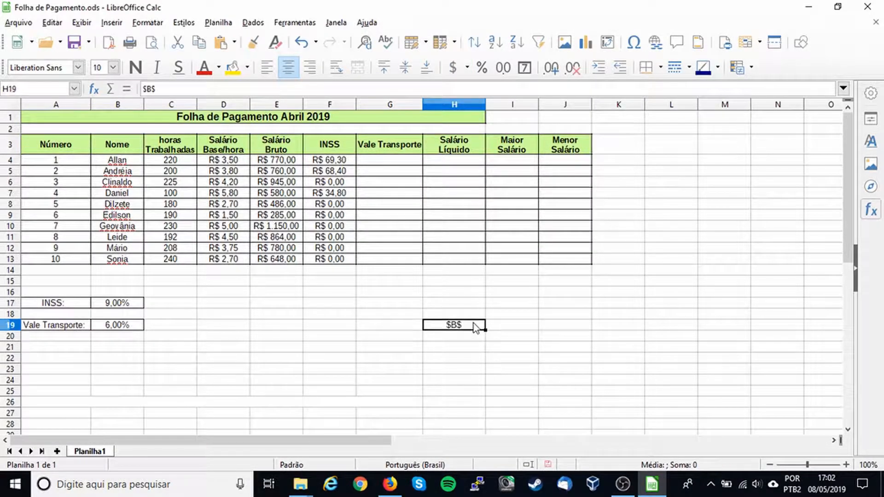
pyautogui.press('Delete')
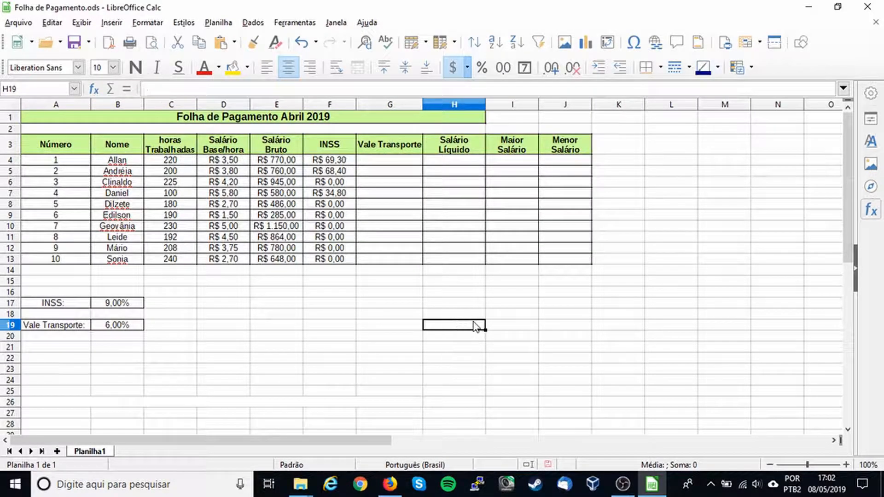
# Step: Fill the INSS formula =E4*$B$17 from F4 down through F13
pyautogui.click(341, 162)
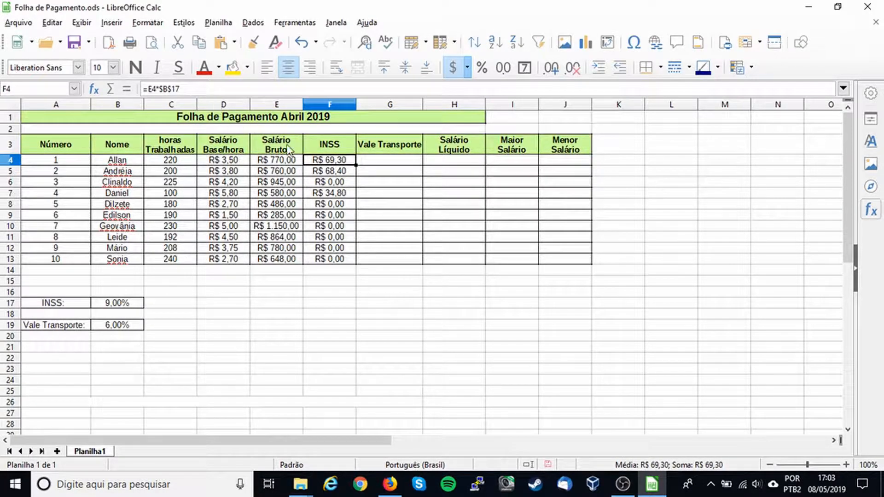
pyautogui.click(333, 173)
pyautogui.click(335, 194)
pyautogui.click(339, 162)
pyautogui.moveTo(357, 164); pyautogui.dragTo(356, 262)
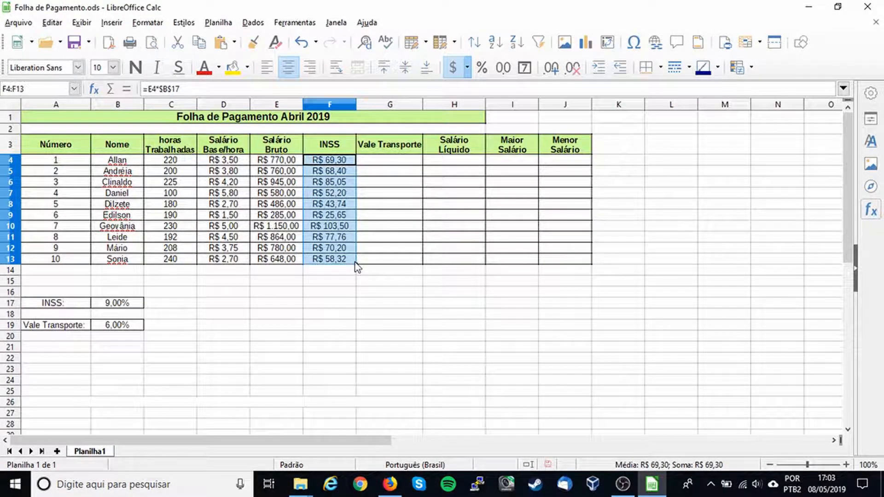
pyautogui.click(417, 313)
# Step: Go through the INSS formulas from F4 down to F13 and back up, checking their relative and absolute references
pyautogui.click(337, 162)
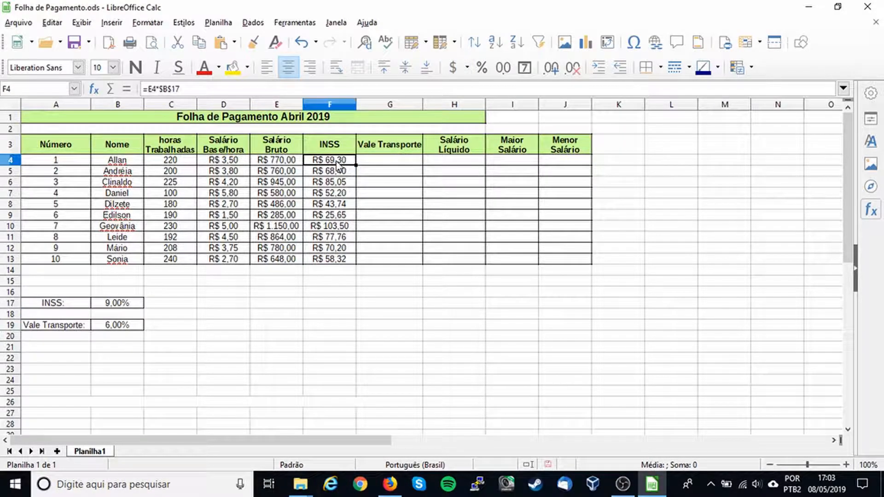
pyautogui.press('Down')
pyautogui.press('Down')
pyautogui.press('Down')
pyautogui.press('Down')
pyautogui.press('Down')
pyautogui.press('Down')
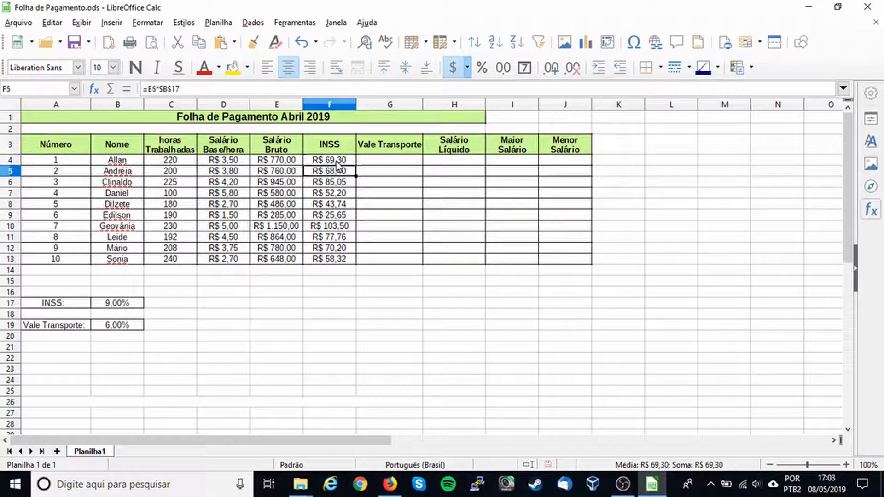
pyautogui.press('Down')
pyautogui.press('Down')
pyautogui.press('Down')
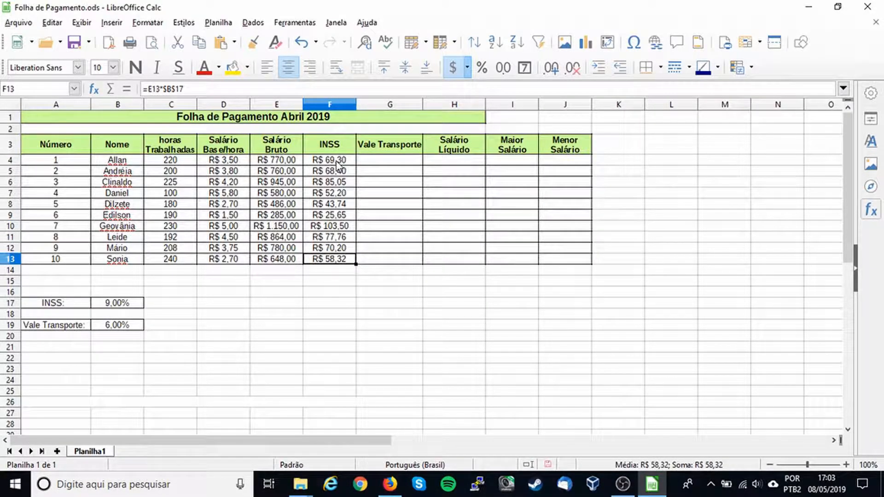
pyautogui.press('Up')
pyautogui.press('Up')
pyautogui.press('Up')
pyautogui.press('Up')
pyautogui.press('Up')
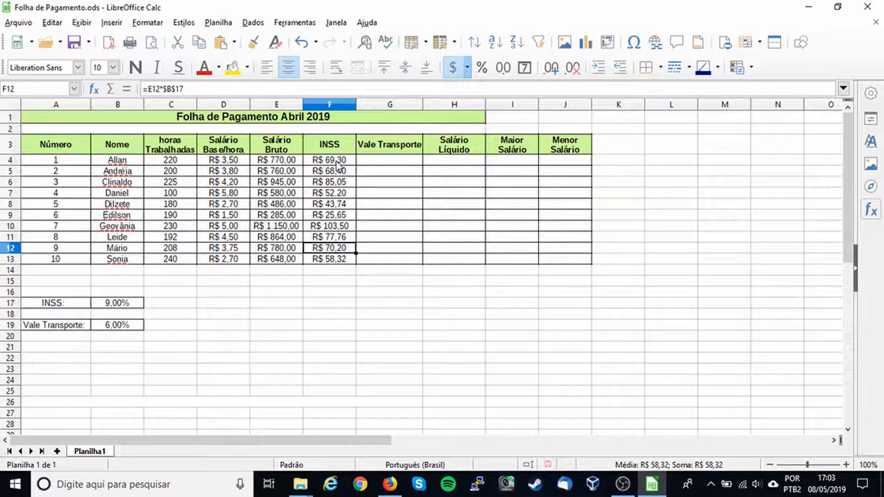
pyautogui.press('Up')
pyautogui.press('Up')
pyautogui.press('Up')
pyautogui.press('Up')
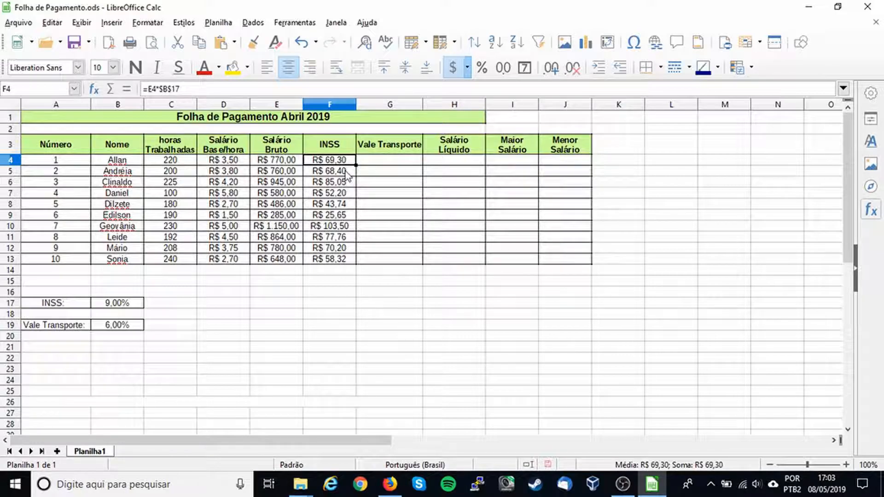
# Step: Compare the INSS formulas in F4, F5 and F6 with the percentage cell B17 they refer to
pyautogui.click(326, 184)
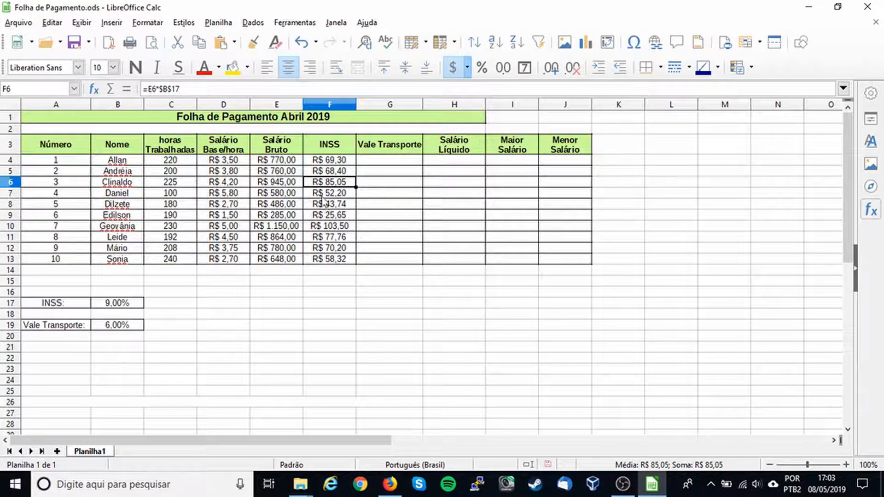
pyautogui.click(335, 172)
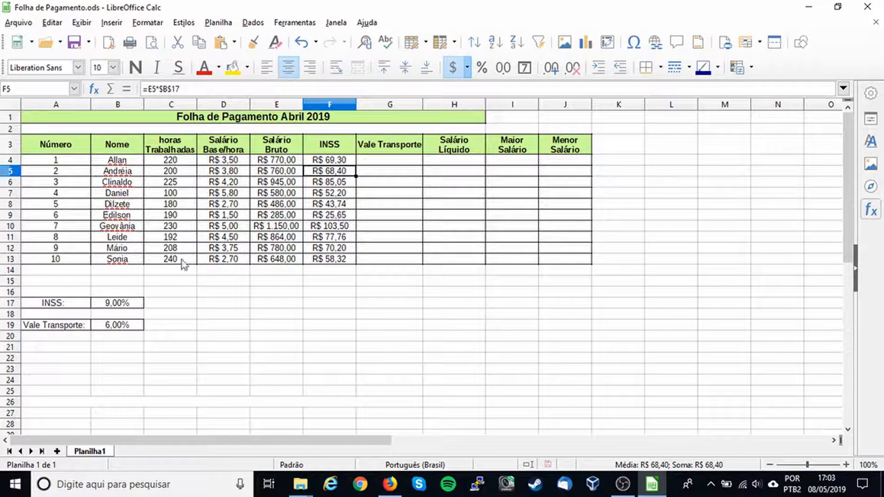
pyautogui.click(112, 306)
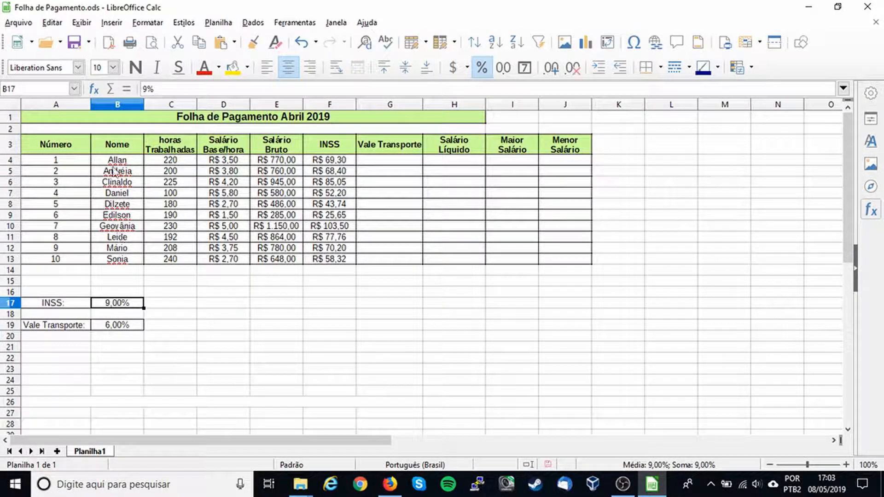
pyautogui.click(329, 182)
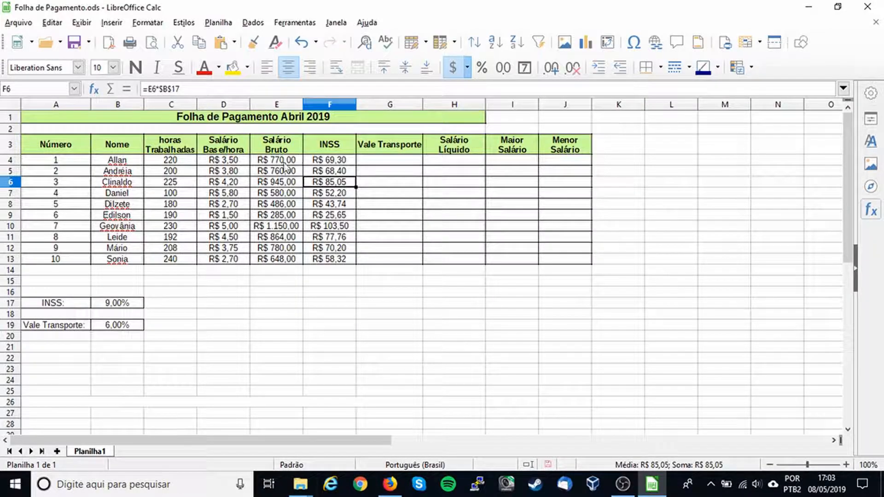
pyautogui.click(335, 160)
pyautogui.click(278, 89)
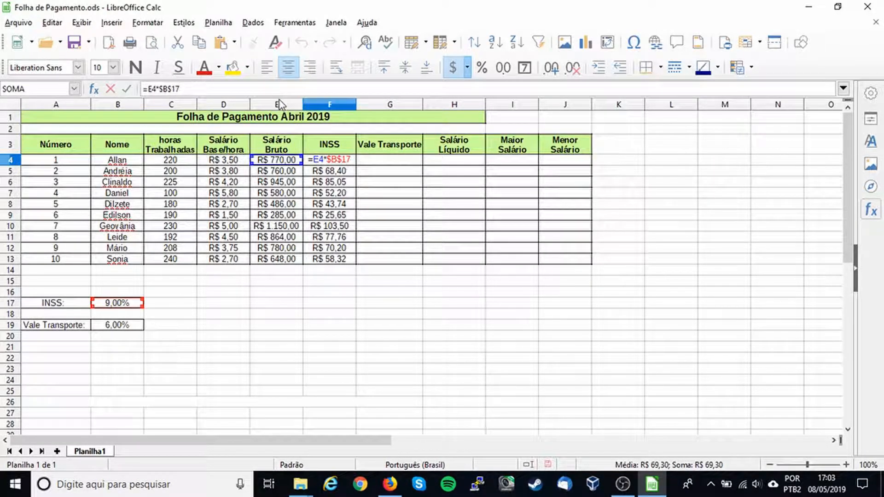
pyautogui.press('Return')
# Step: Clear all INSS formulas in the range F4:F14
pyautogui.moveTo(330, 270); pyautogui.dragTo(334, 160)
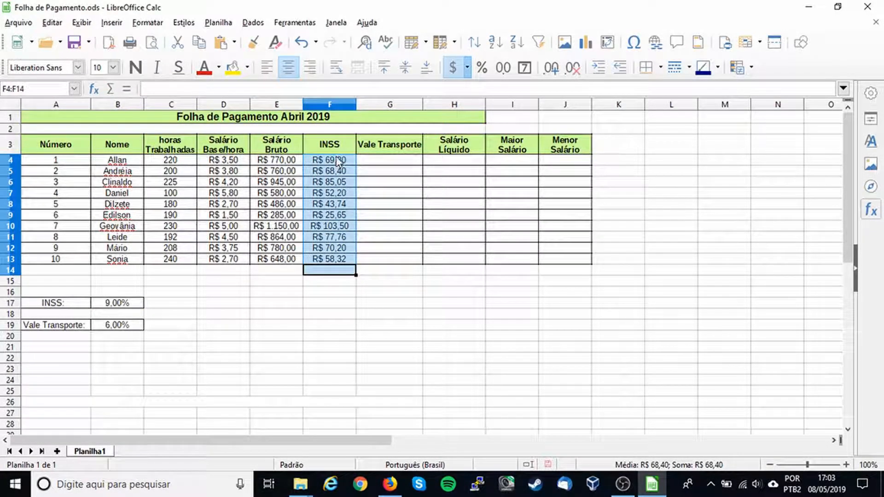
pyautogui.press('Delete')
pyautogui.click(372, 249)
# Step: Enter the INSS formula =E4*9% in F4, with the percentage written directly instead of a cell reference
pyautogui.click(334, 161)
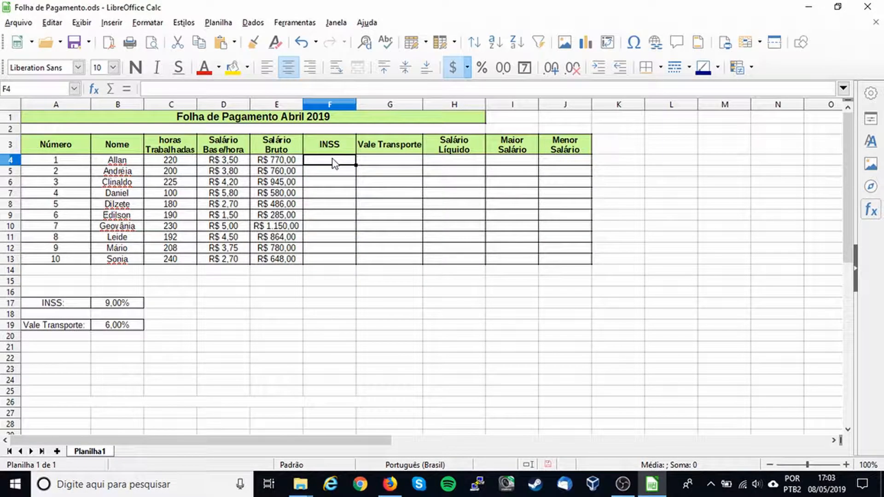
pyautogui.write('=')
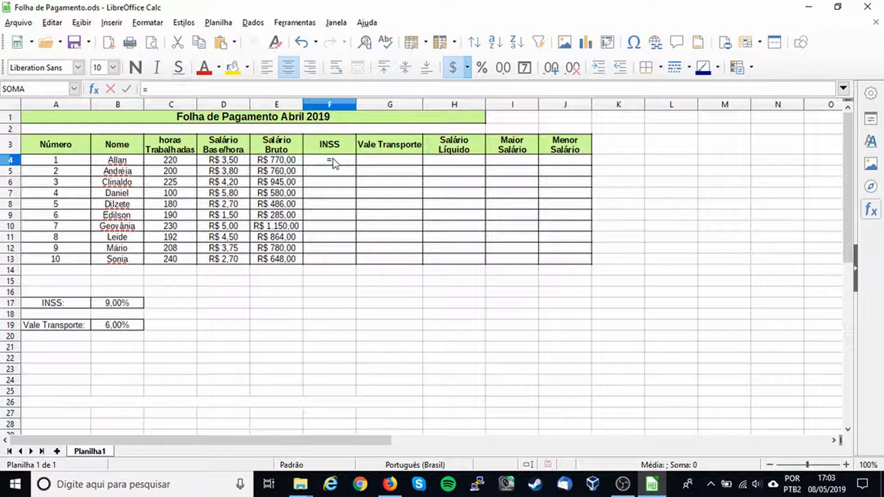
pyautogui.click(276, 161)
pyautogui.write('*')
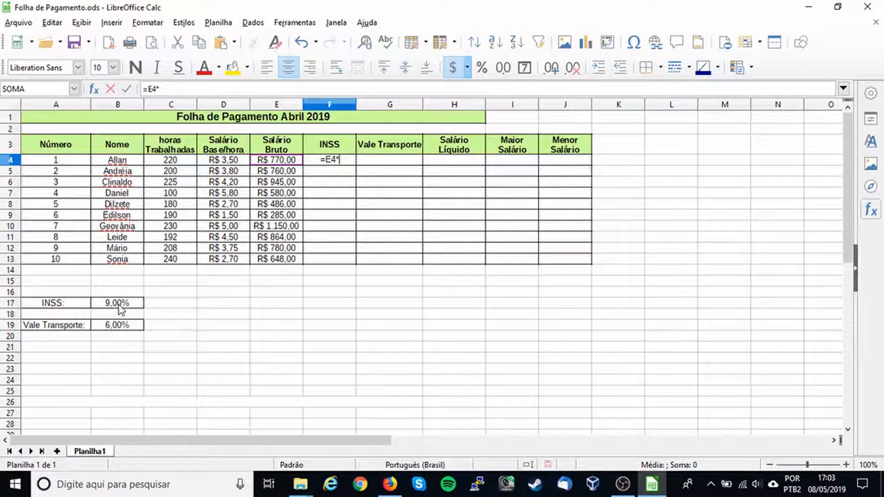
pyautogui.write('9%')
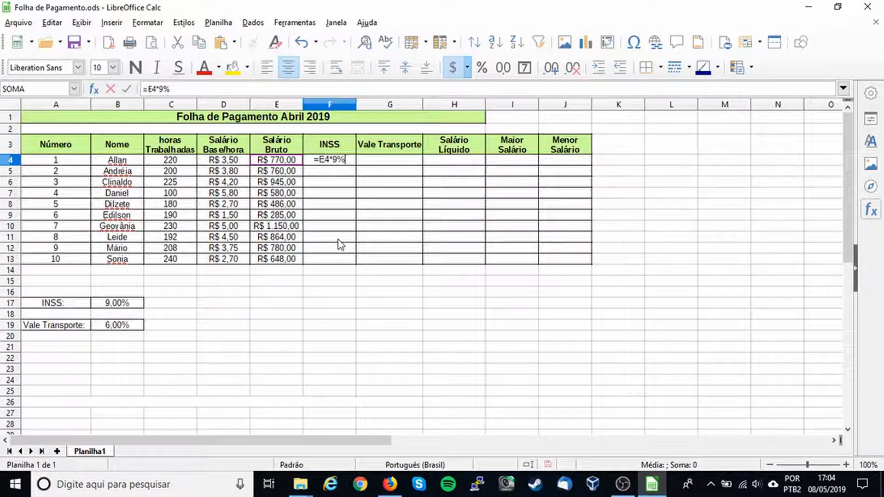
pyautogui.press('Return')
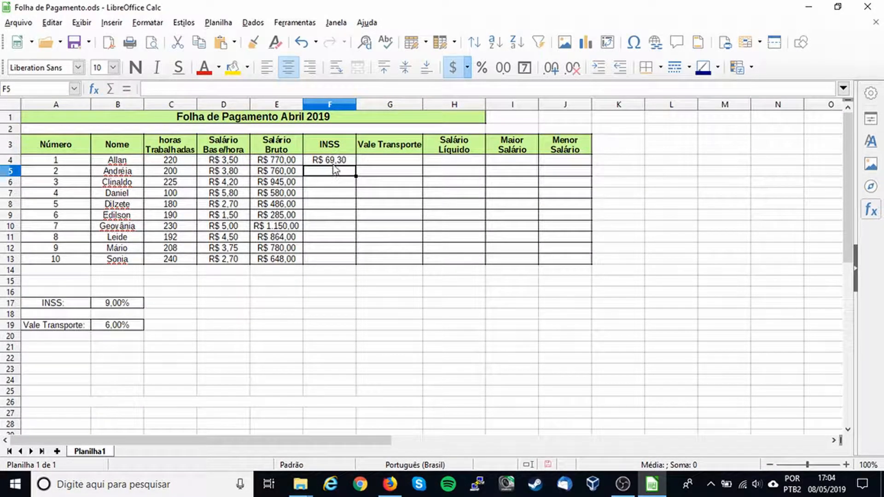
# Step: Fill the =E4*9% formula from F4 down through F13 and check the copied formulas
pyautogui.click(344, 164)
pyautogui.moveTo(356, 165); pyautogui.dragTo(353, 266)
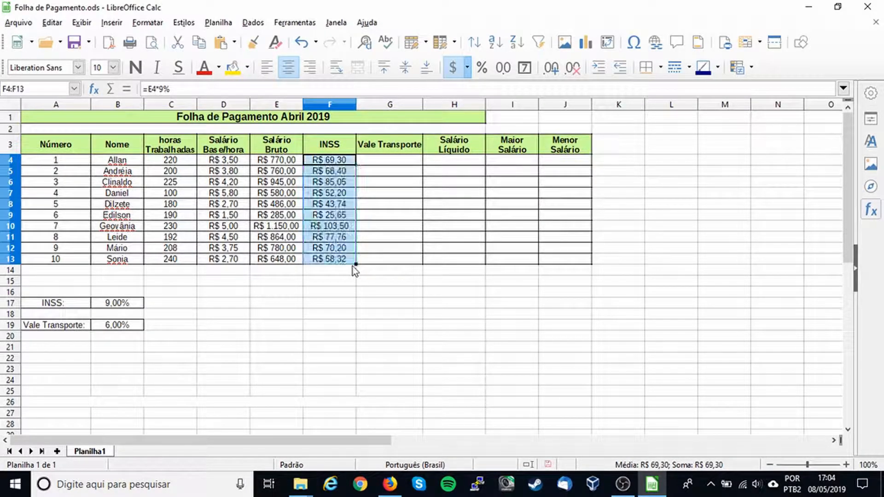
pyautogui.click(454, 303)
pyautogui.click(343, 260)
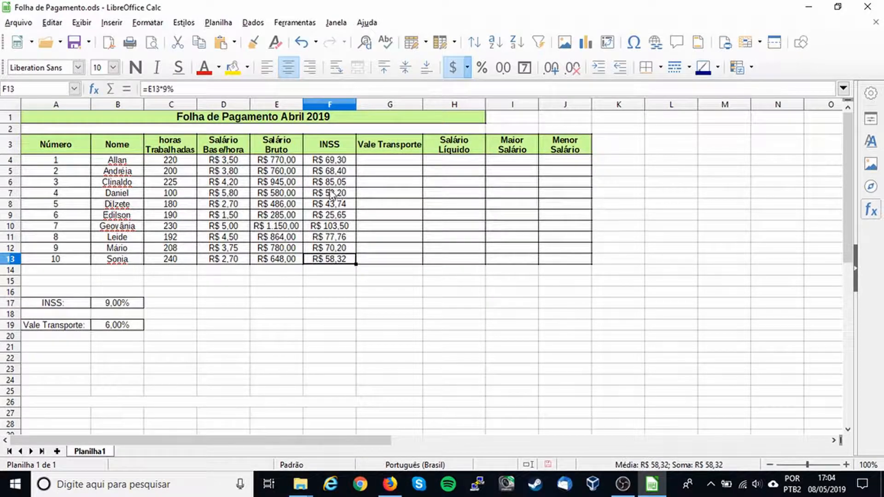
pyautogui.click(327, 171)
pyautogui.click(318, 160)
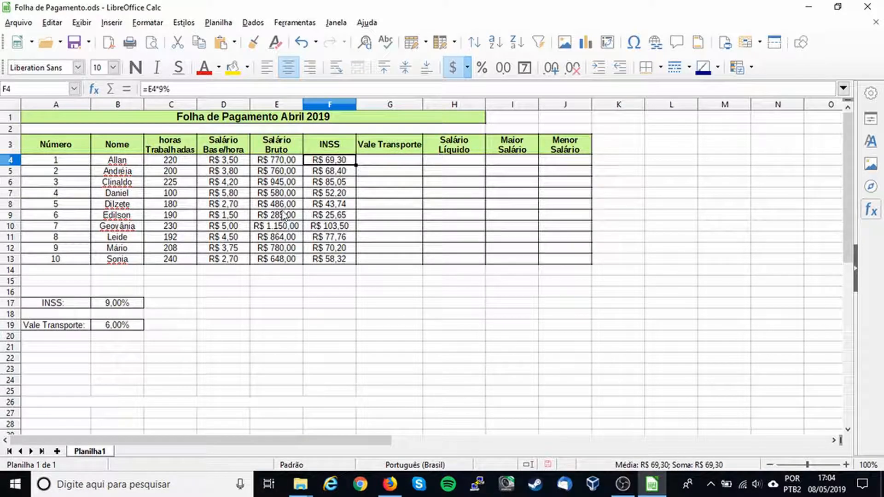
pyautogui.click(328, 193)
# Step: Begin the Vale Transporte formula in G4 as =E4*B19, multiplying Salário Bruto by the Vale Transporte percentage
pyautogui.click(386, 160)
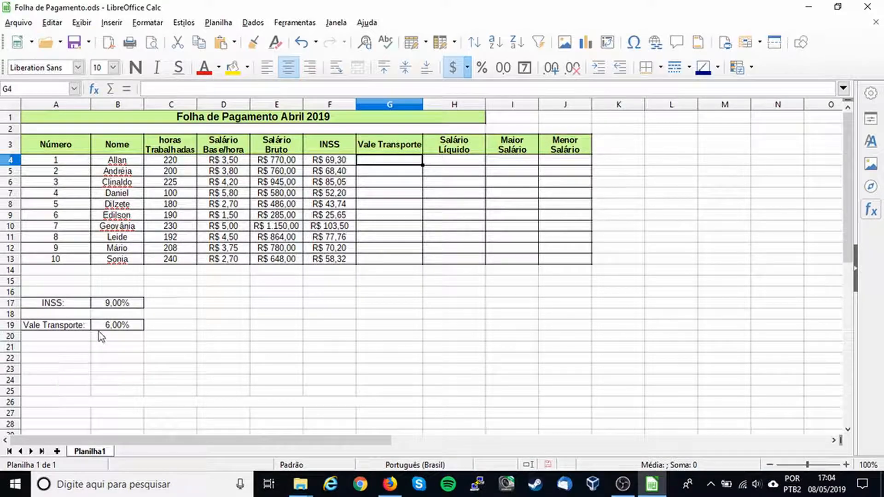
pyautogui.click(137, 305)
pyautogui.click(140, 326)
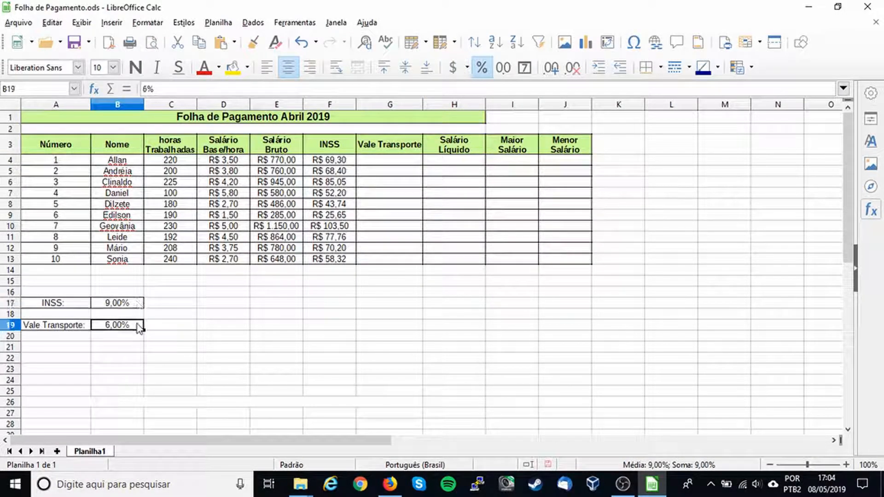
pyautogui.click(394, 161)
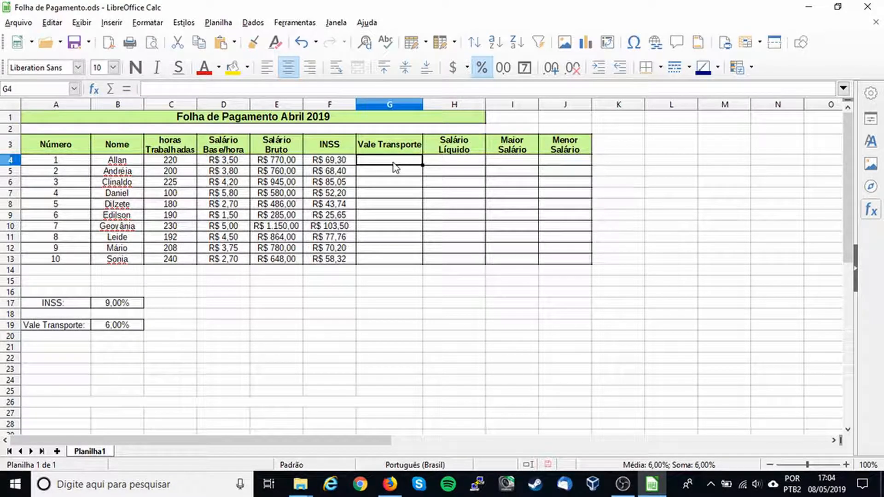
pyautogui.write('=')
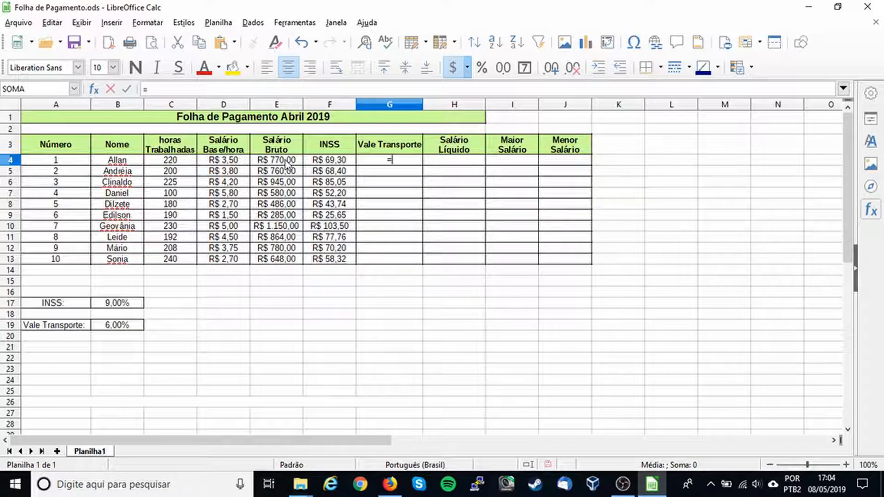
pyautogui.click(288, 162)
pyautogui.write('*')
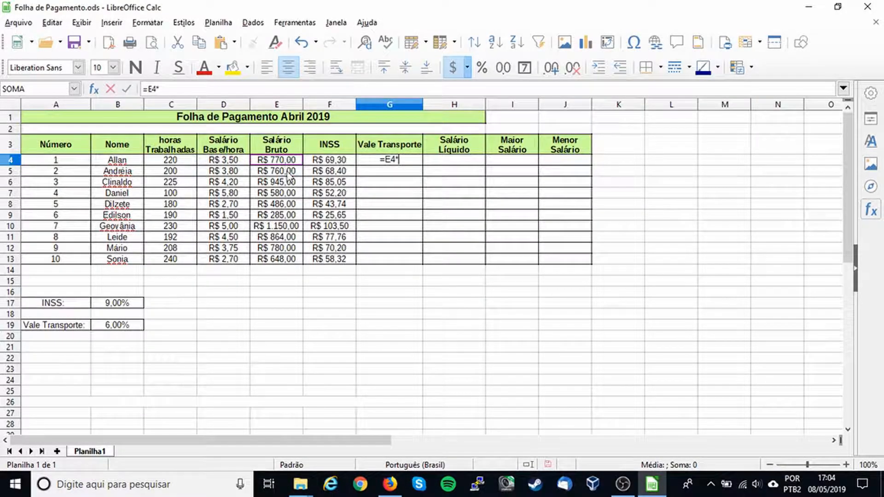
pyautogui.click(128, 328)
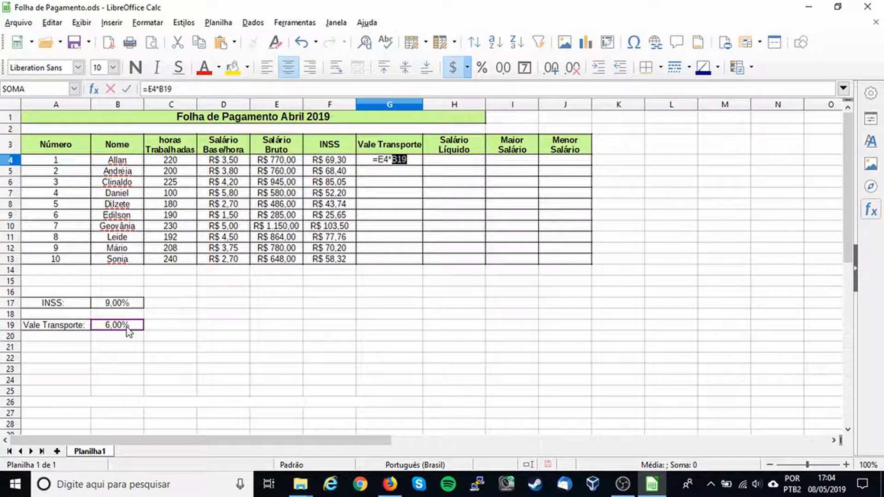
# Step: Replace the percentage reference in the G4 formula with $B19 and enter it as =E4*$B19
pyautogui.write('B')
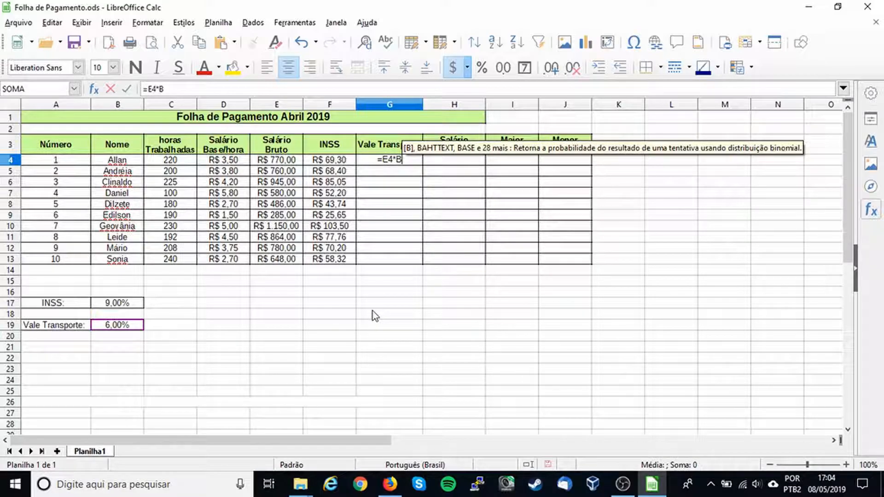
pyautogui.press('BackSpace')
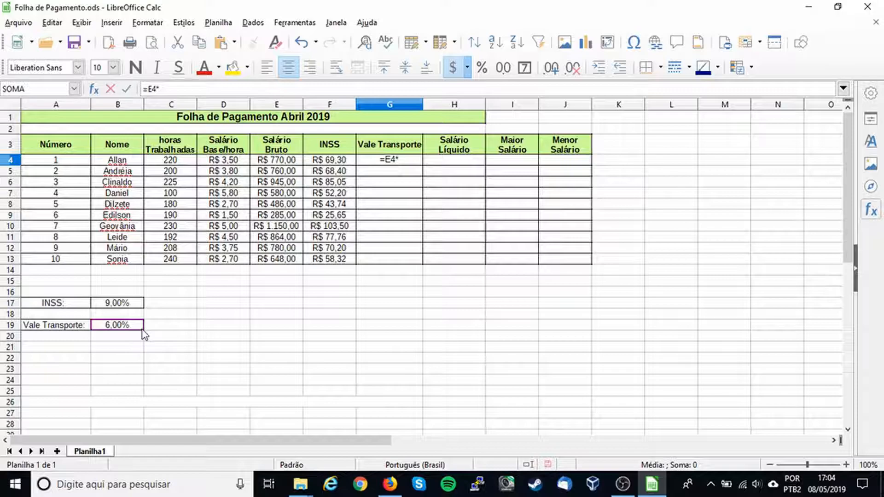
pyautogui.write('$')
pyautogui.write('B')
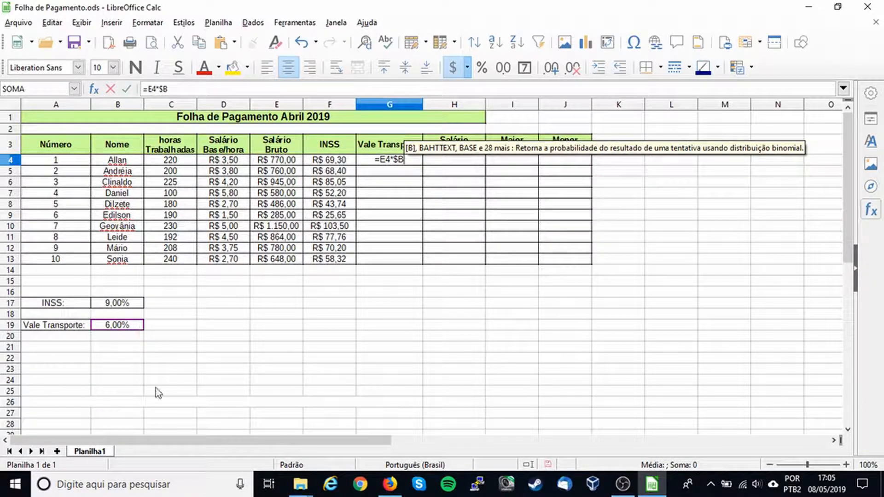
pyautogui.write('19')
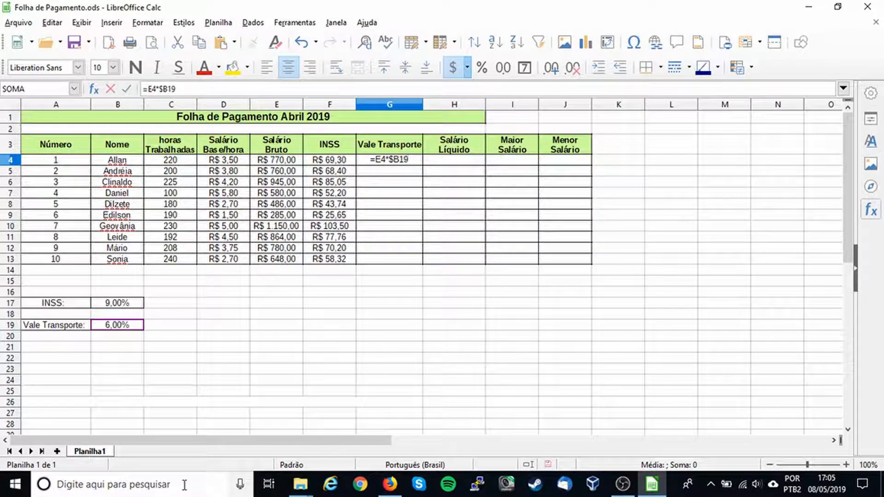
pyautogui.press('Return')
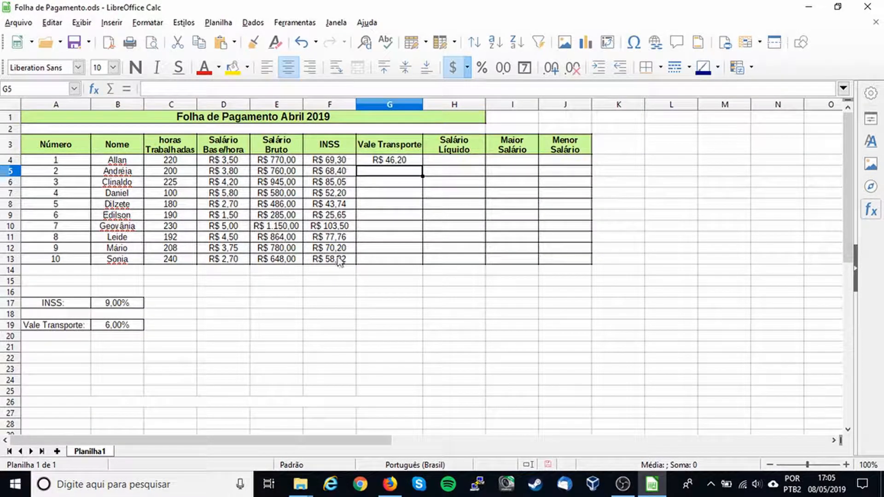
# Step: Make the percentage reference in G4 fully absolute, so that the formula is =E4*$B$19, and review it
pyautogui.press('Up')
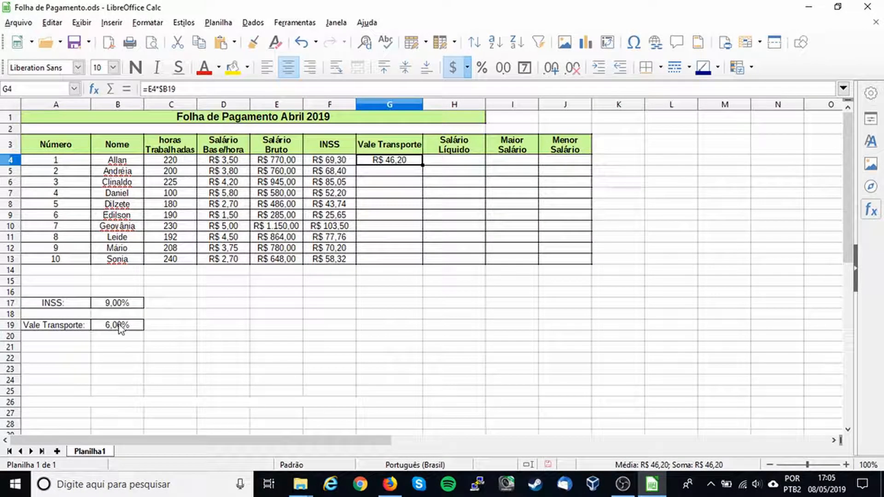
pyautogui.click(282, 164)
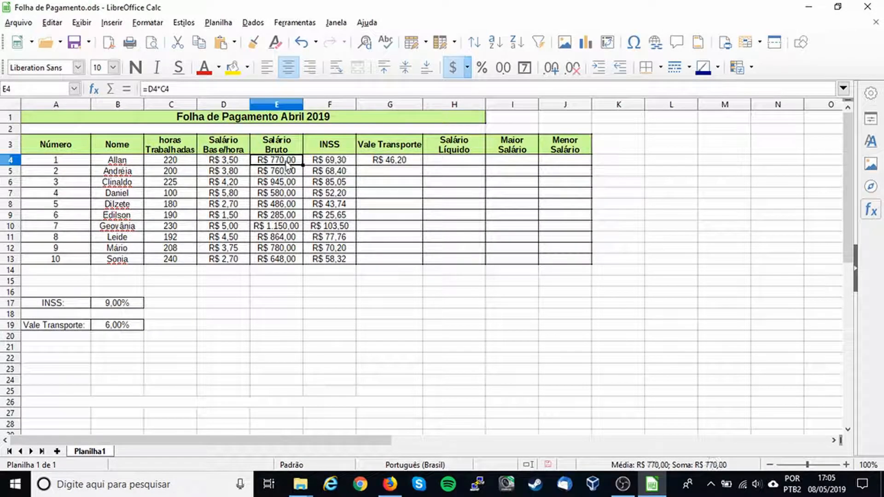
pyautogui.click(414, 162)
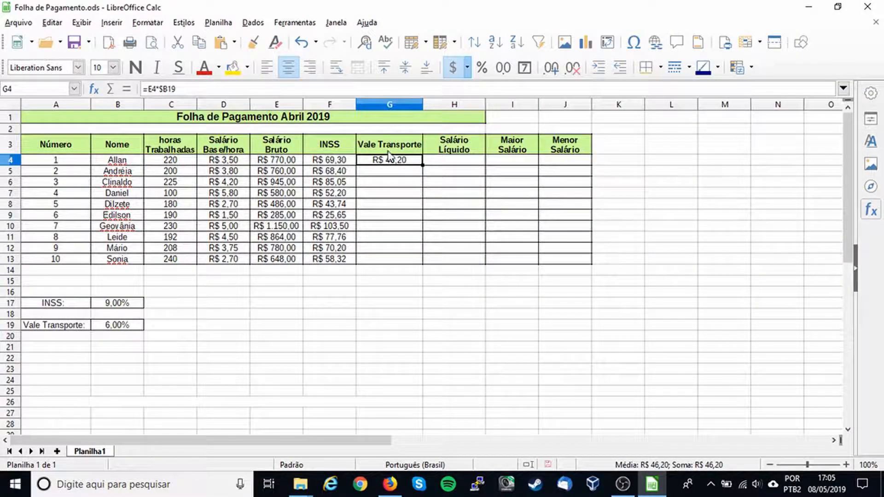
pyautogui.doubleClick(393, 162)
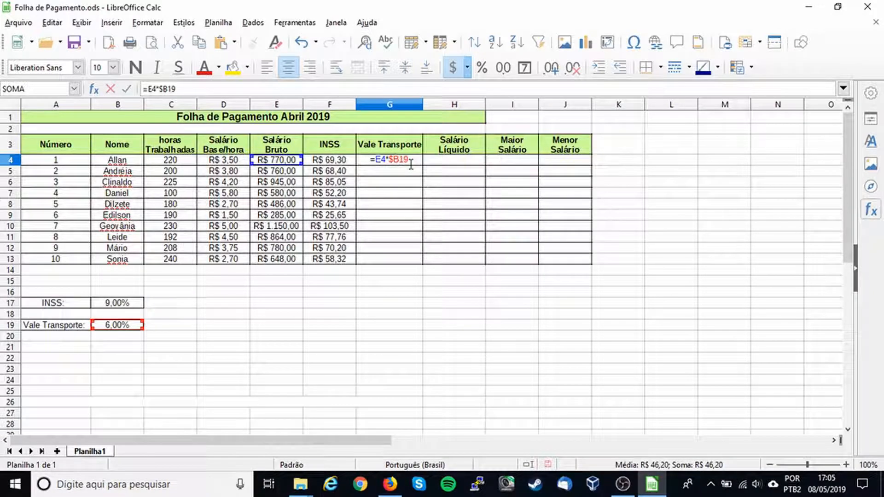
pyautogui.write('$')
pyautogui.press('Return')
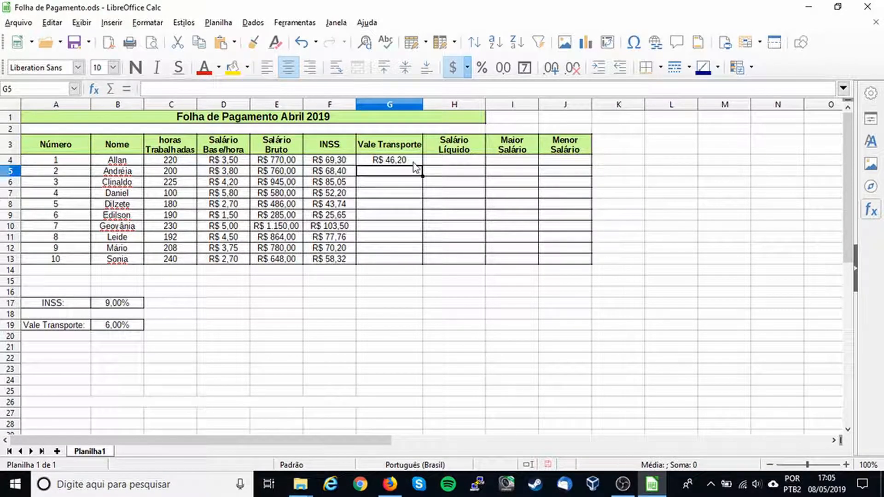
pyautogui.click(417, 161)
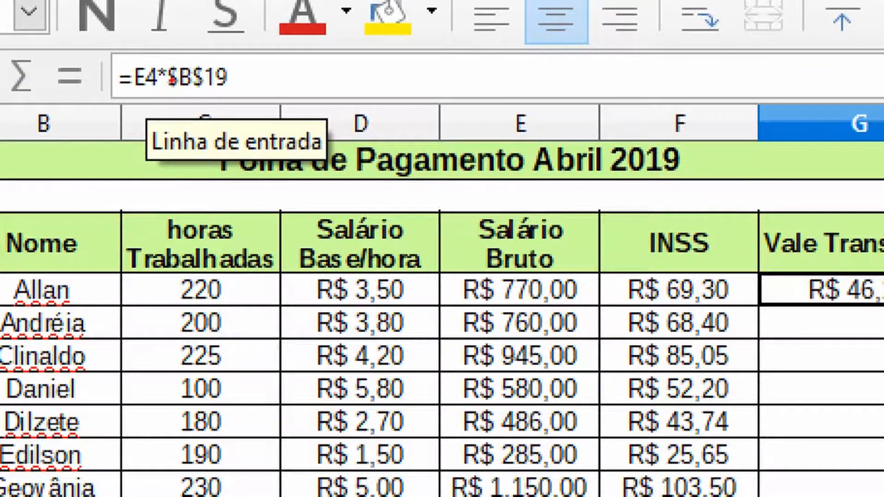
pyautogui.moveTo(172, 98)
pyautogui.mouseDown()
pyautogui.moveTo(204, 102)
pyautogui.moveTo(215, 93)
pyautogui.mouseUp()
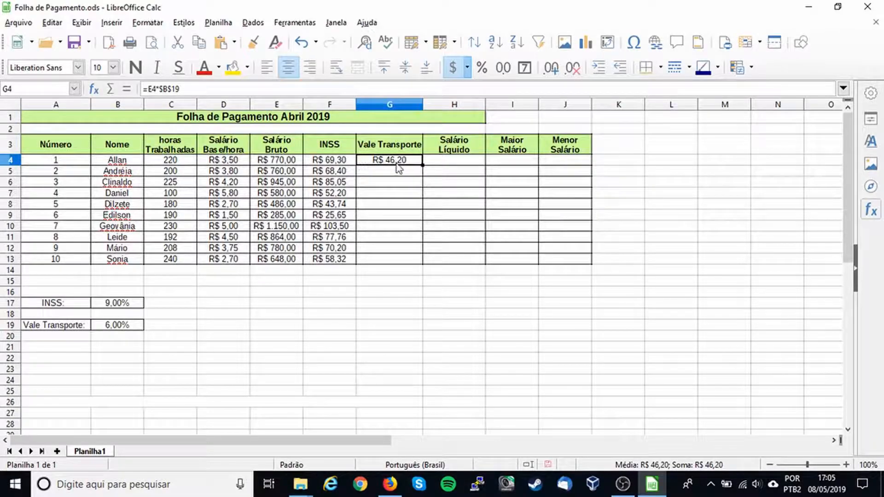
# Step: Fill the Vale Transporte formula =E4*$B$19 from G4 down through G13
pyautogui.moveTo(654, 270); pyautogui.dragTo(720, 330)
pyautogui.click(720, 329)
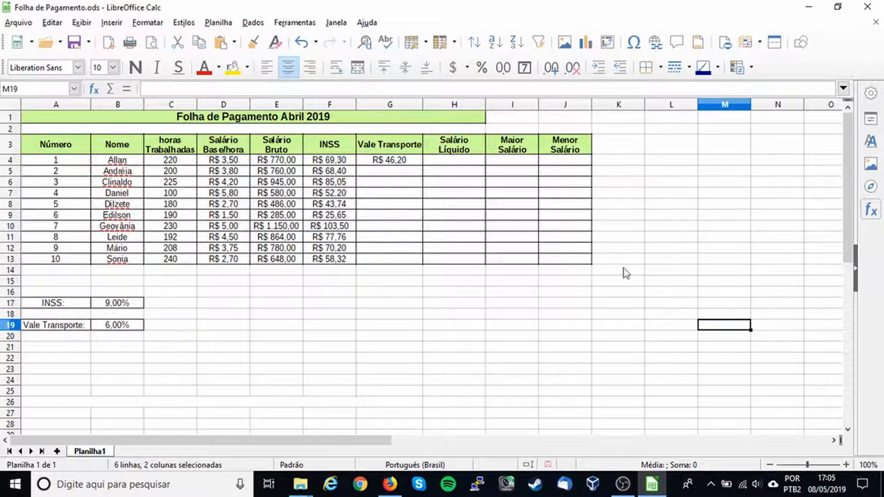
pyautogui.click(847, 466)
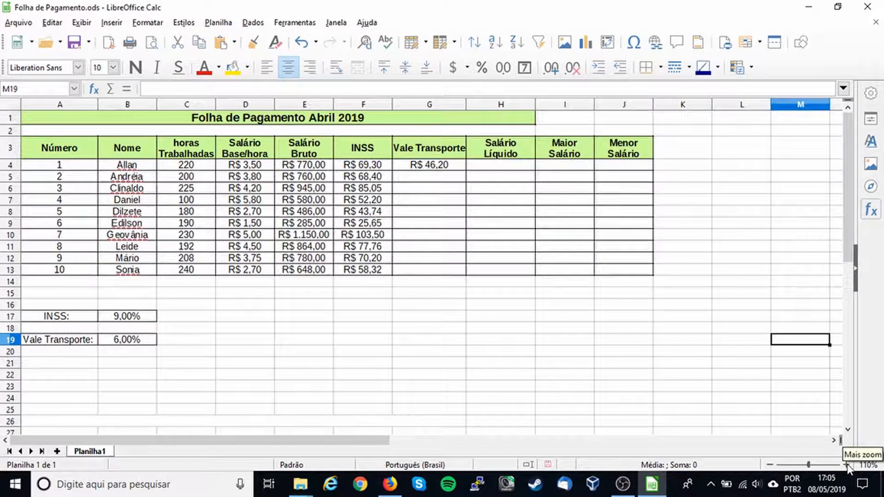
pyautogui.click(847, 465)
pyautogui.click(847, 465)
pyautogui.click(581, 183)
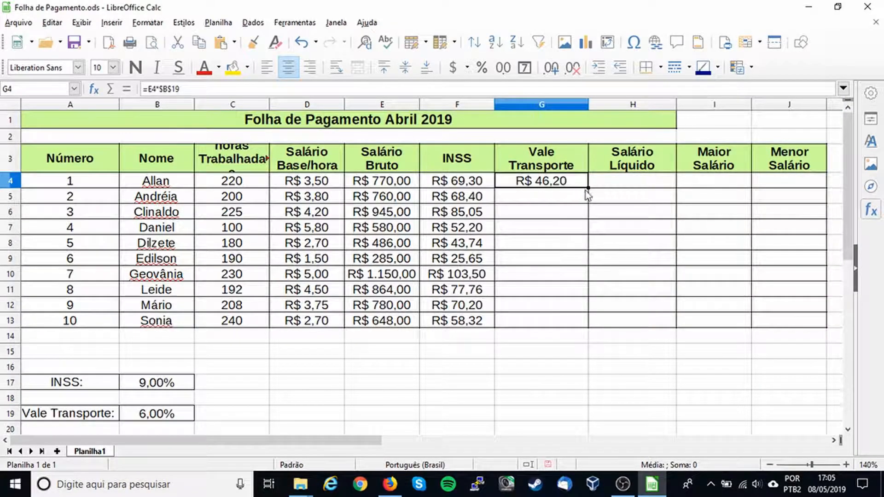
pyautogui.moveTo(589, 188); pyautogui.dragTo(599, 326)
pyautogui.click(612, 355)
# Step: Check the copied Vale Transporte formula in G10 against the percentage in B19 and the Salário Bruto cells E6, E10 and E13
pyautogui.click(554, 279)
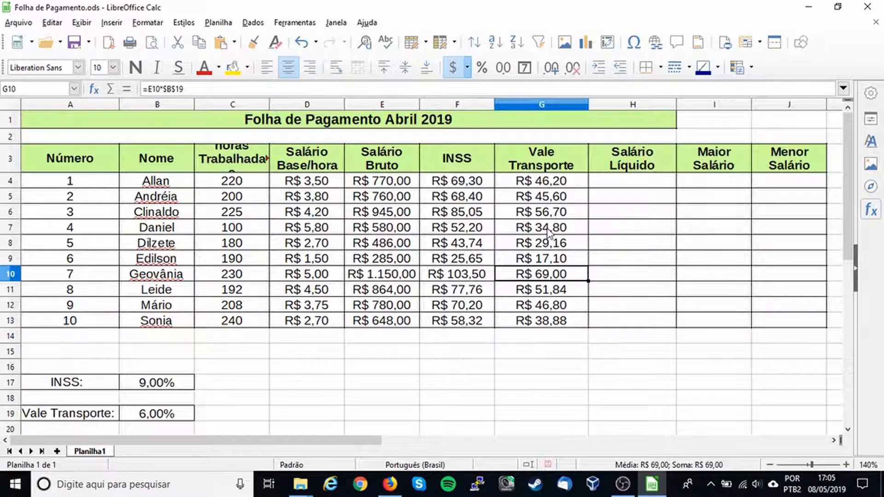
pyautogui.click(178, 414)
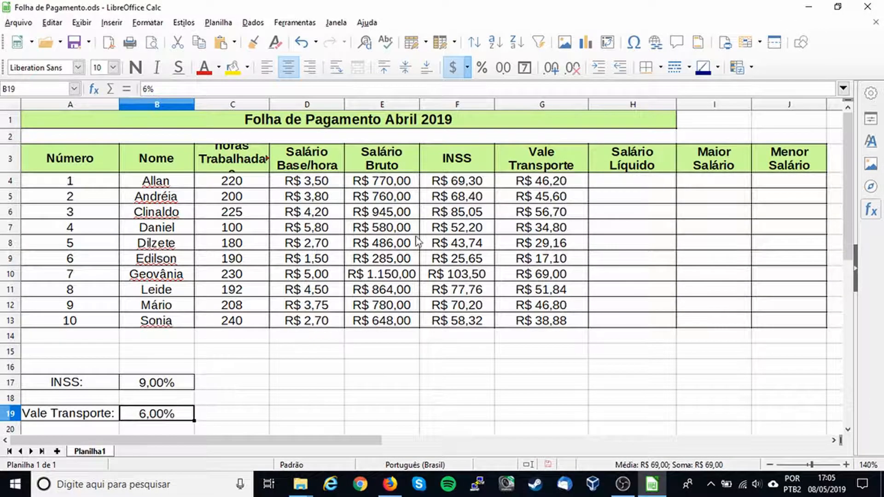
pyautogui.click(398, 210)
pyautogui.click(397, 277)
pyautogui.click(397, 320)
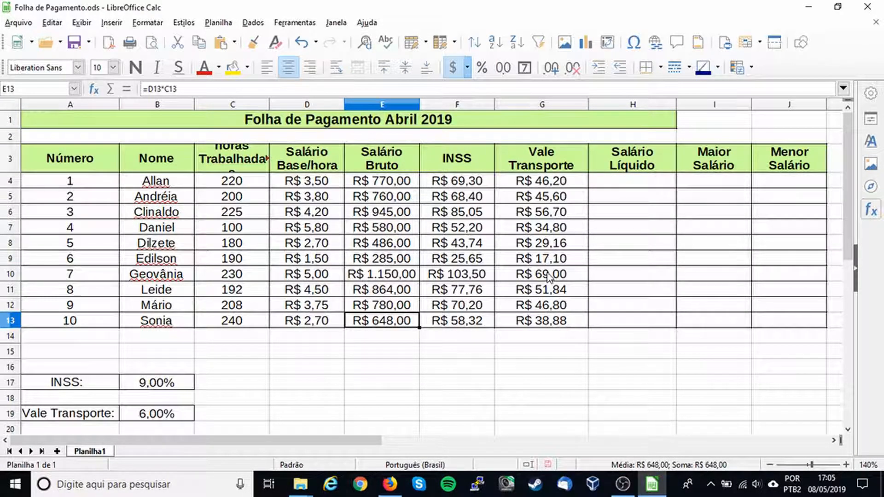
pyautogui.click(403, 278)
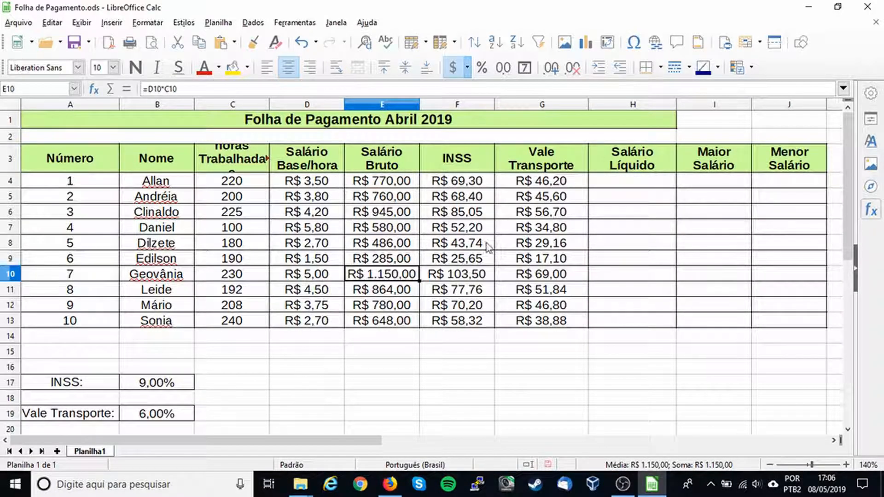
# Step: Select H4, the first cell of the Salário Líquido column
pyautogui.moveTo(373, 442); pyautogui.dragTo(470, 440)
pyautogui.click(470, 184)
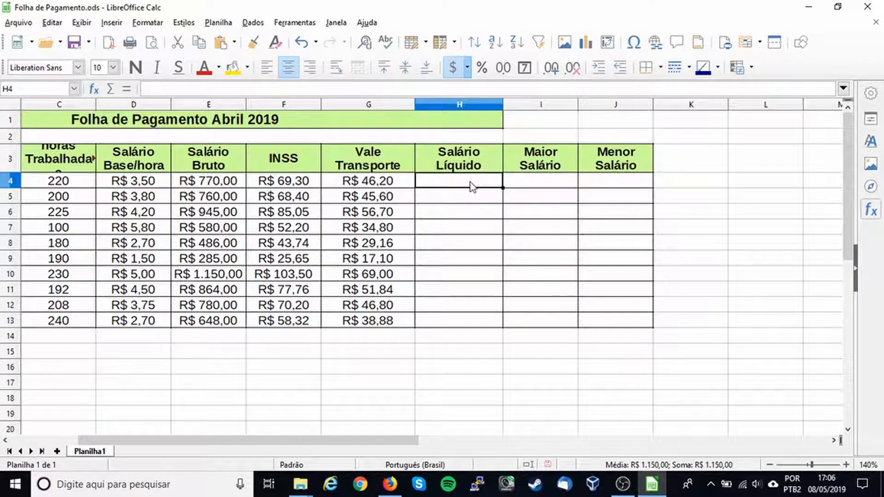
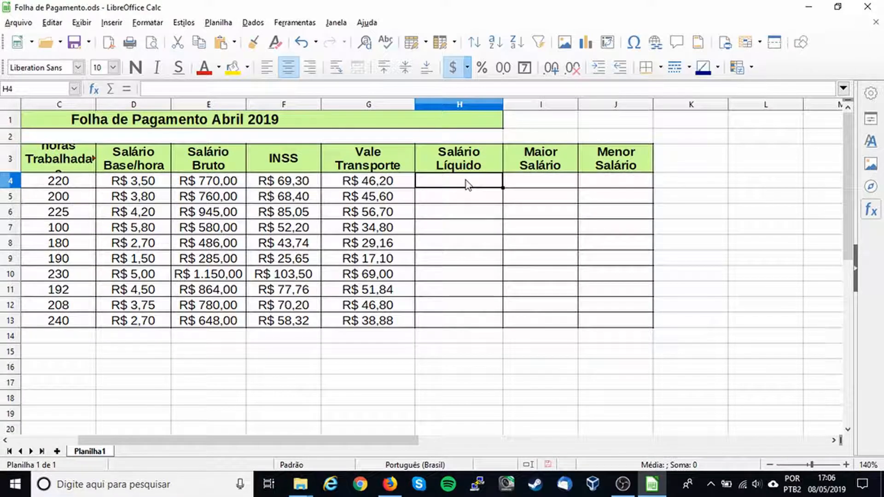
# Step: Enter the Salário Líquido formula =E4-F4-G4 in H4 and review it against the source cells E4, F4 and G4
pyautogui.write('=')
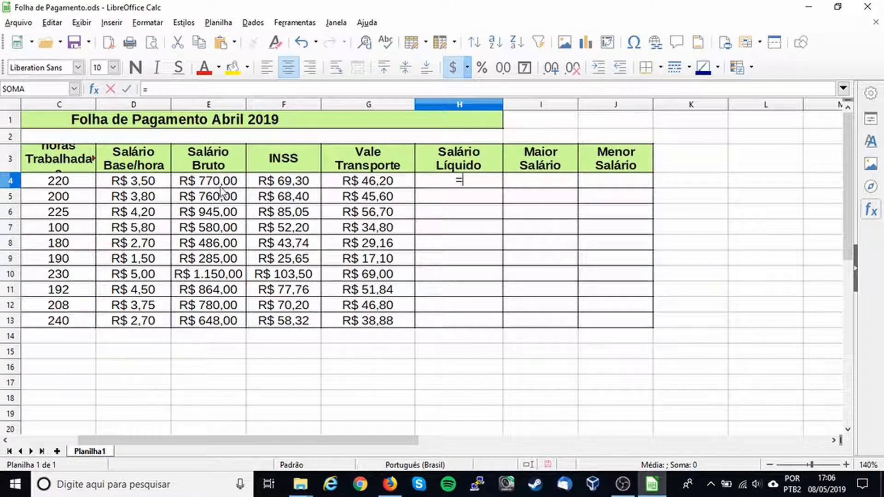
pyautogui.click(212, 184)
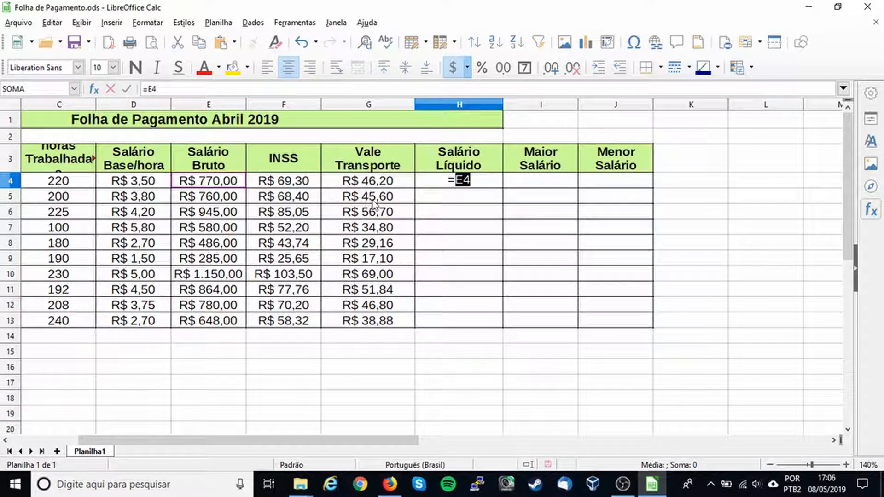
pyautogui.write('-')
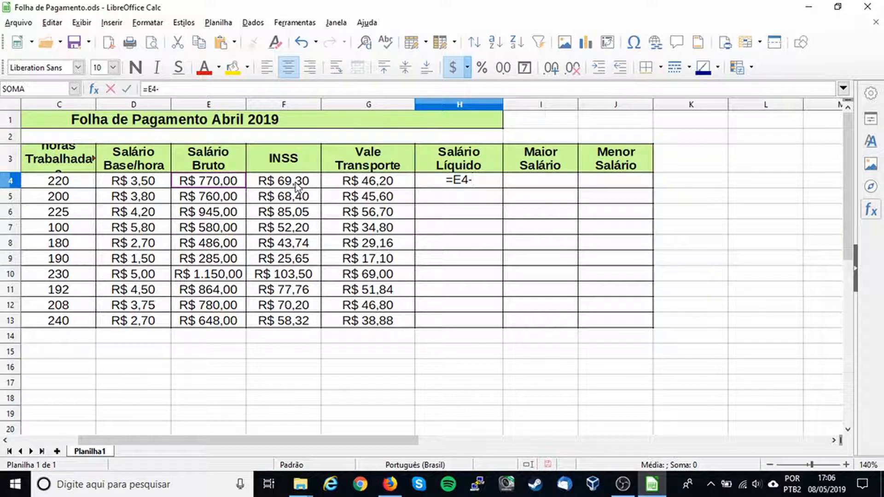
pyautogui.click(298, 185)
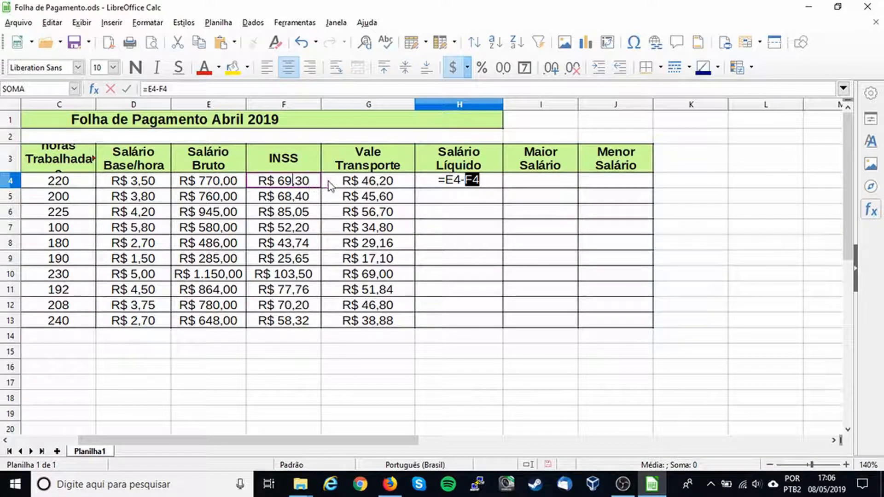
pyautogui.write('-')
pyautogui.click(372, 184)
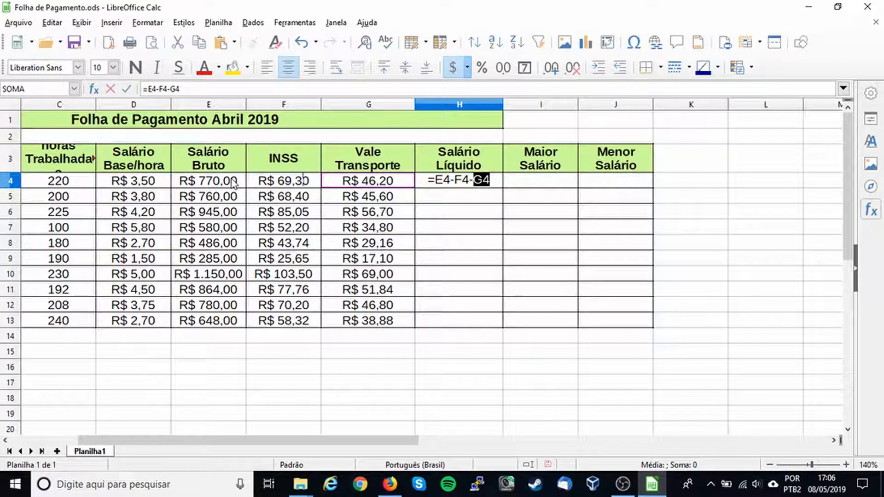
pyautogui.press('Return')
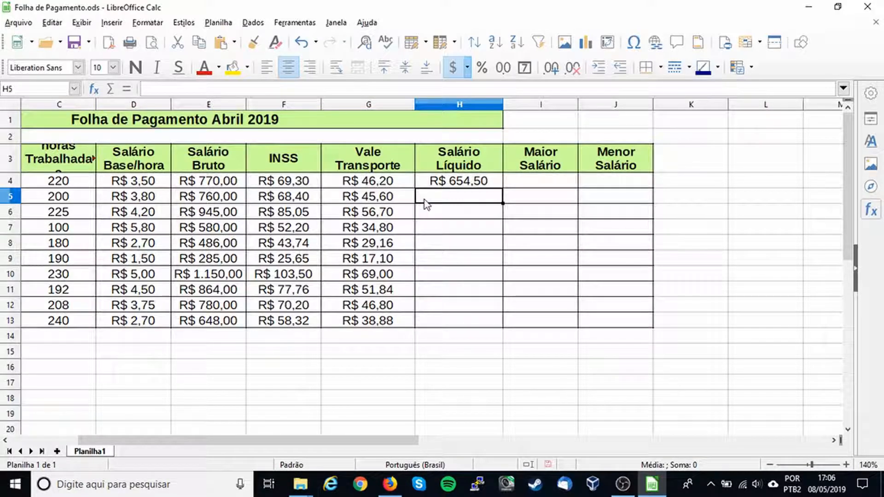
pyautogui.click(230, 186)
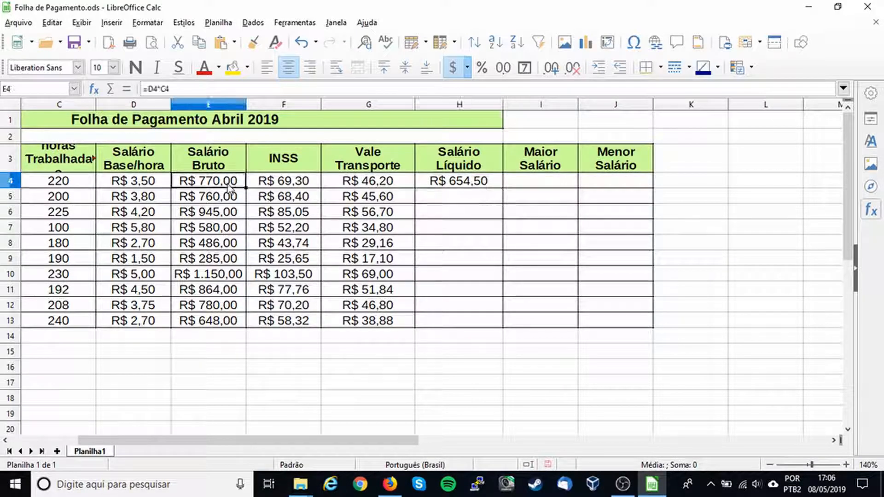
pyautogui.click(286, 186)
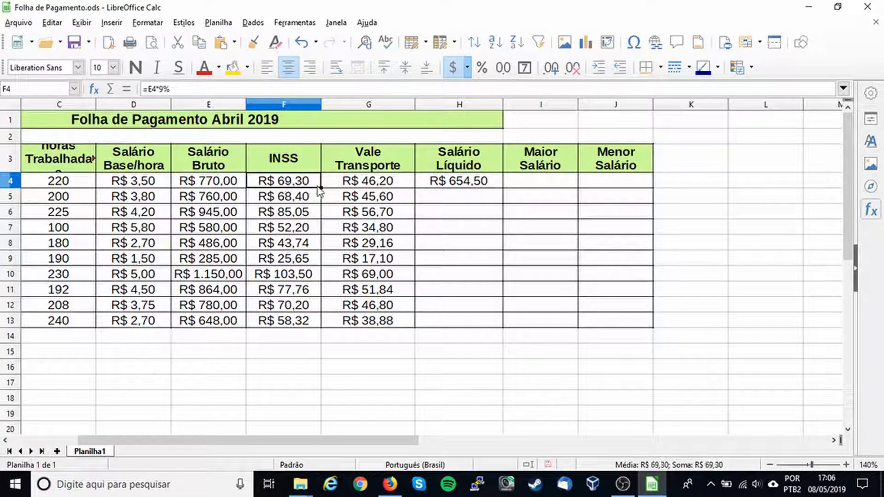
pyautogui.click(368, 186)
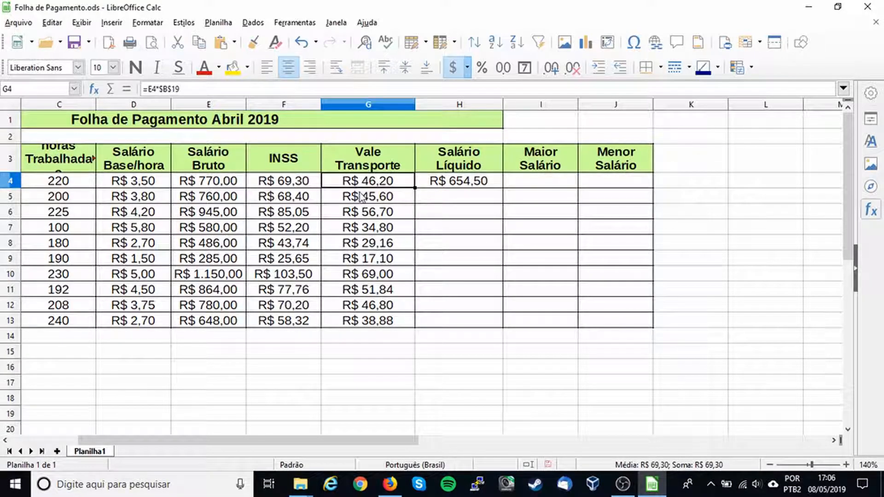
pyautogui.click(482, 185)
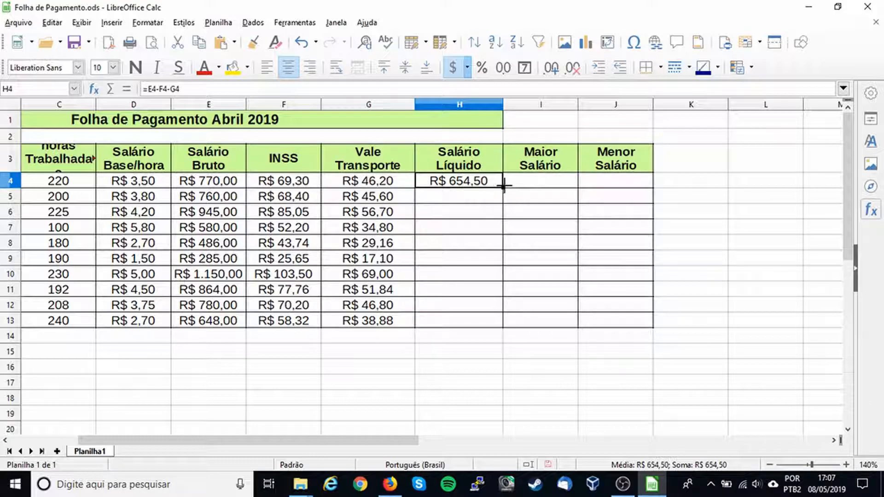
# Step: Enter the Salário Líquido formula =E5-F5-G5 in H5, subtracting INSS and Vale Transporte from the Salário Bruto
pyautogui.click(490, 199)
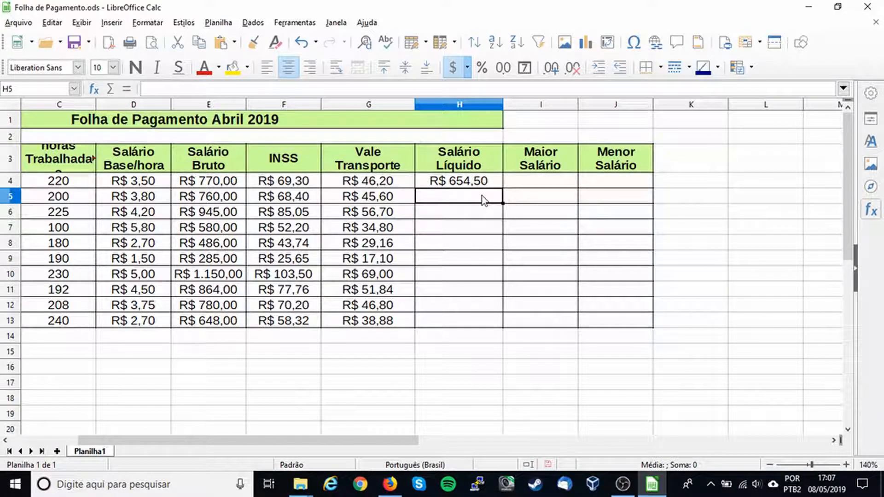
pyautogui.write('=')
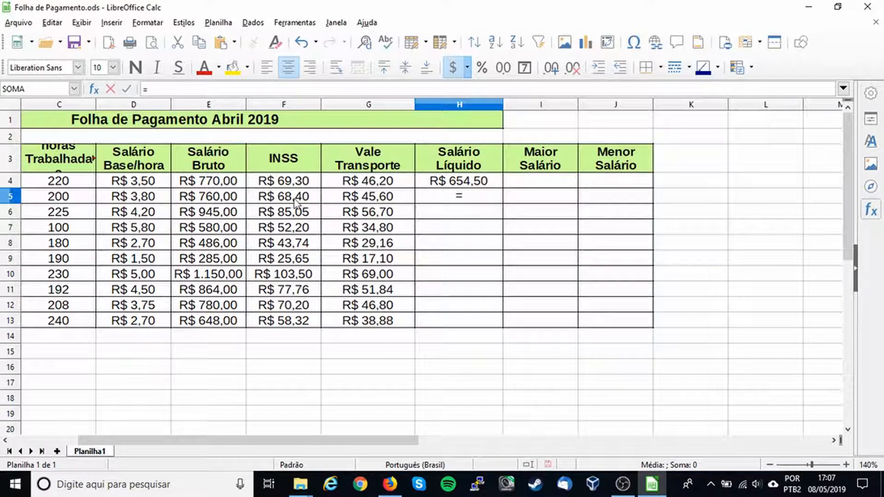
pyautogui.click(229, 200)
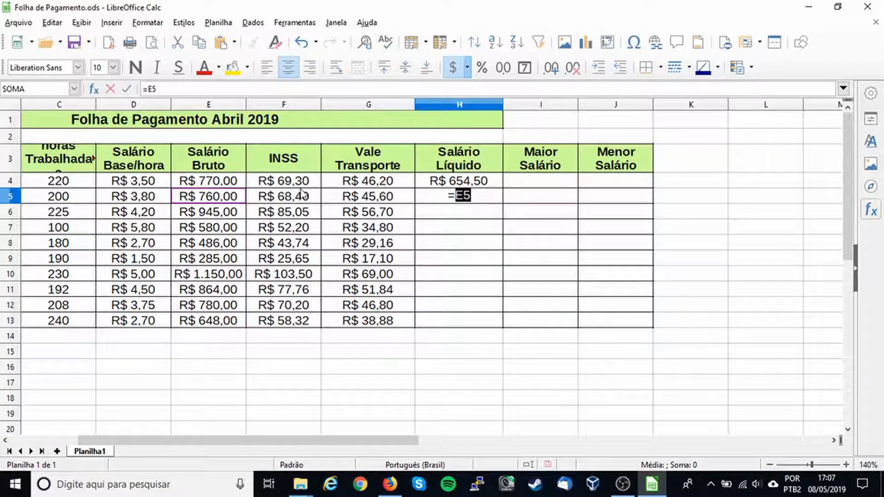
pyautogui.write('-')
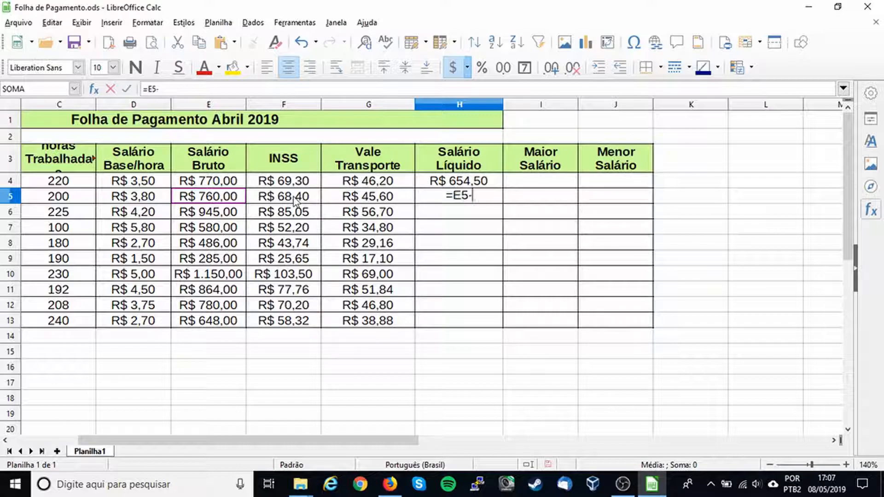
pyautogui.click(293, 199)
pyautogui.write('-')
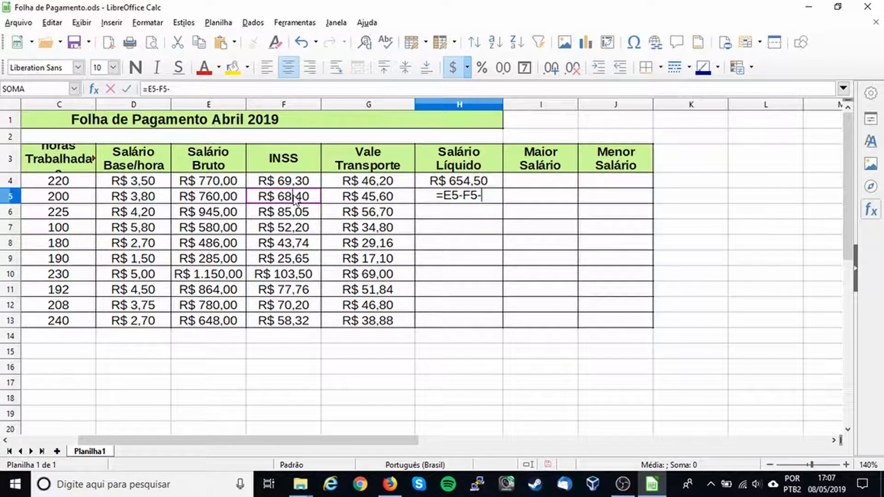
pyautogui.click(387, 199)
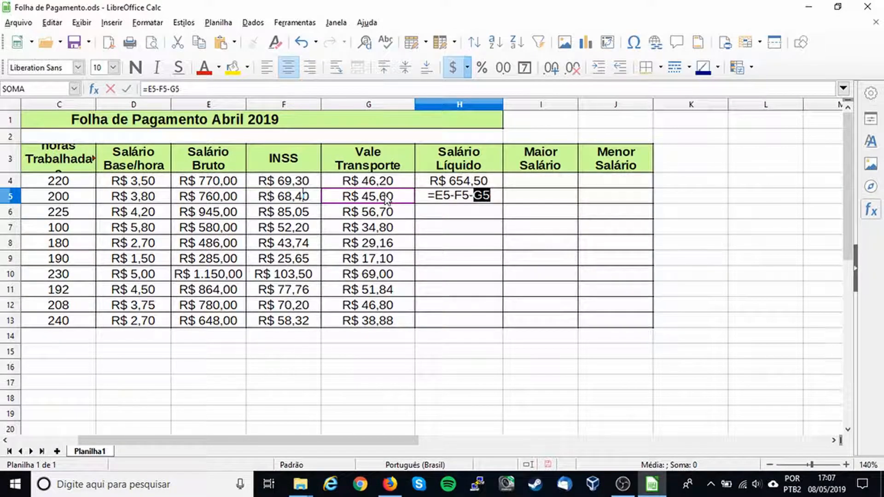
pyautogui.press('Return')
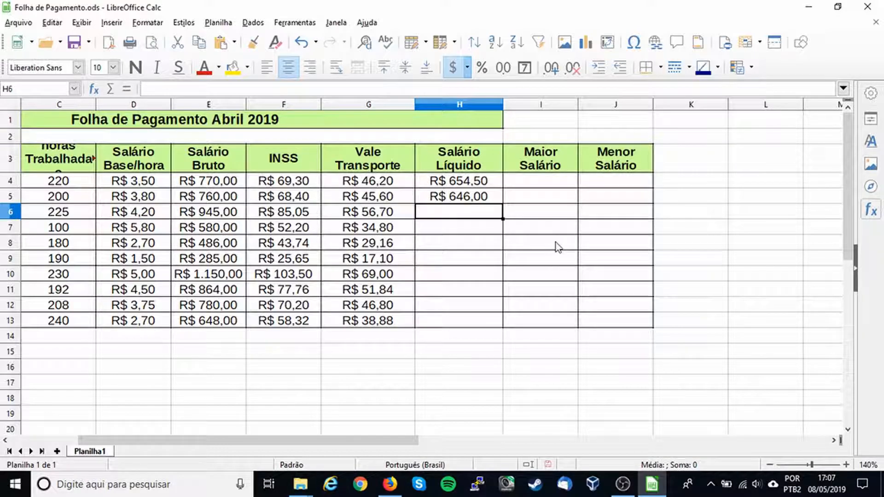
# Step: Fill the Salário Líquido formula from H5 down through H13 and check the copies in H11, H10 and H6
pyautogui.click(500, 195)
pyautogui.moveTo(503, 203); pyautogui.dragTo(503, 322)
pyautogui.click(473, 290)
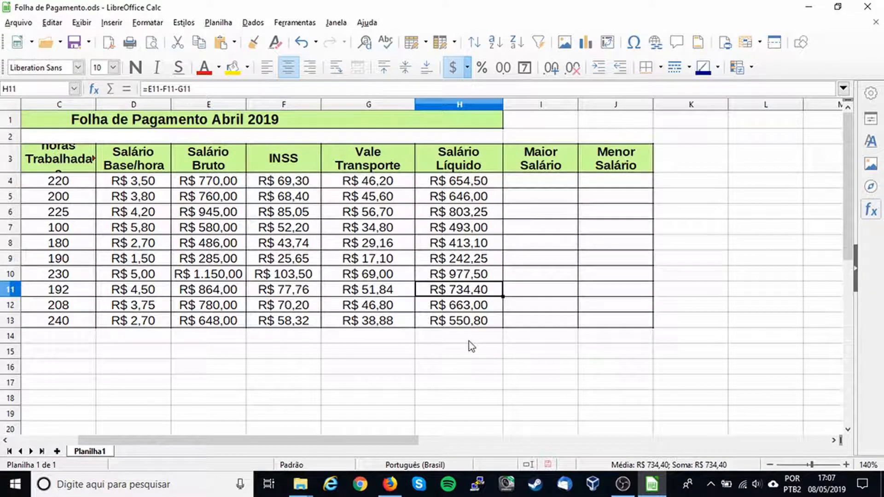
pyautogui.click(469, 341)
pyautogui.click(470, 277)
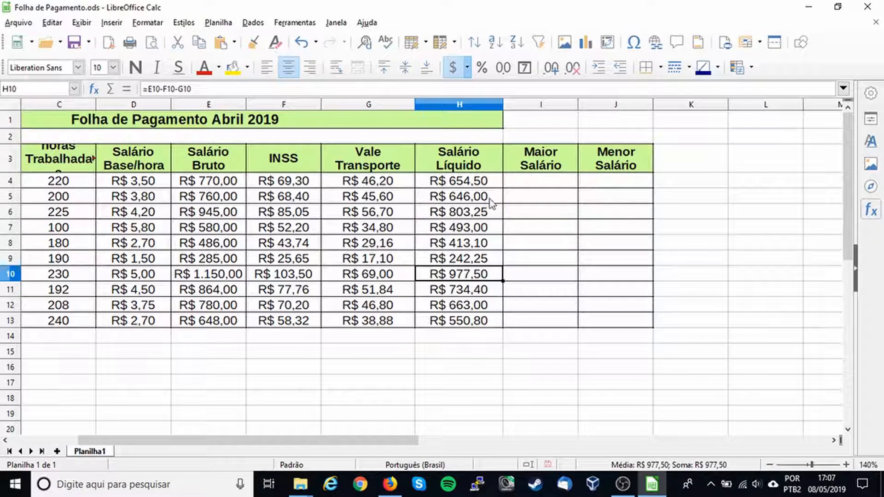
pyautogui.click(454, 216)
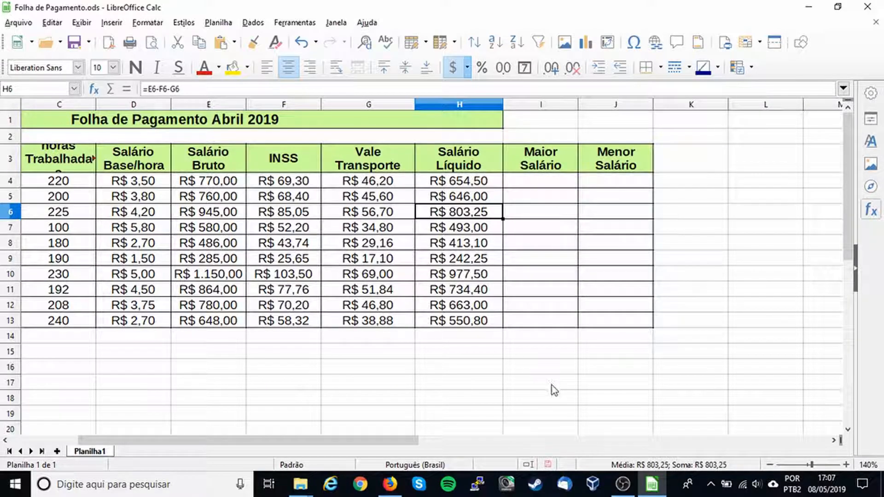
# Step: Enter =MÁXIMO(H4:H13) in I4 under Maior Salário and compare its result with the Salário Líquido in H10
pyautogui.click(770, 465)
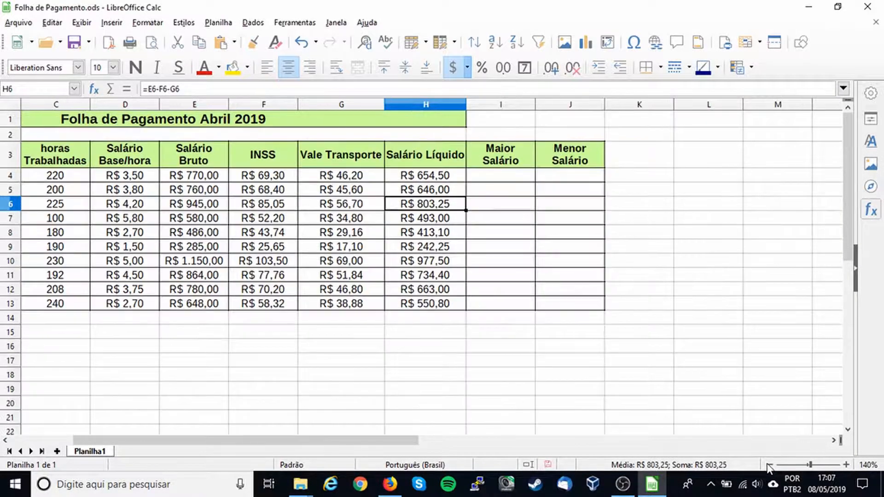
pyautogui.click(770, 465)
pyautogui.click(770, 465)
pyautogui.moveTo(375, 441); pyautogui.dragTo(321, 441)
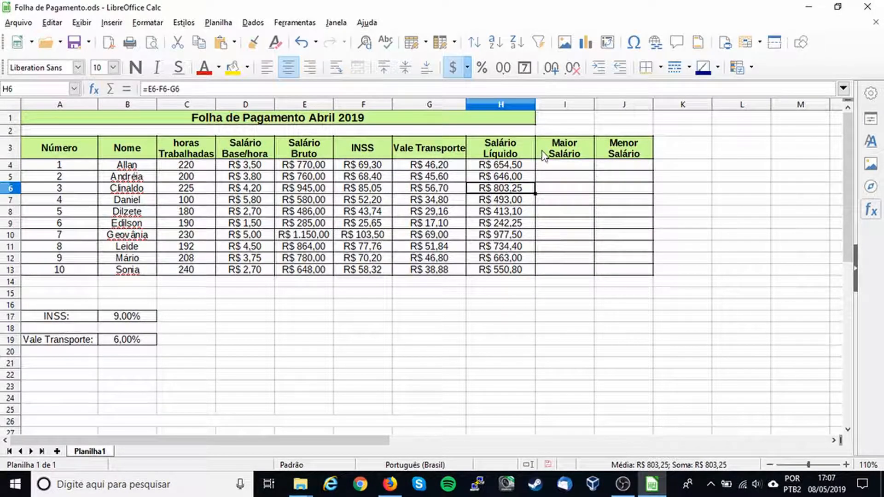
pyautogui.click(572, 168)
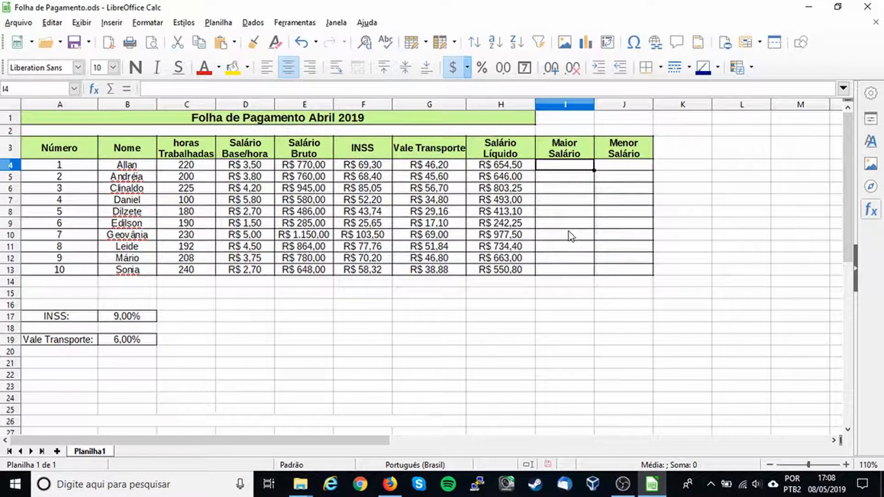
pyautogui.write('=')
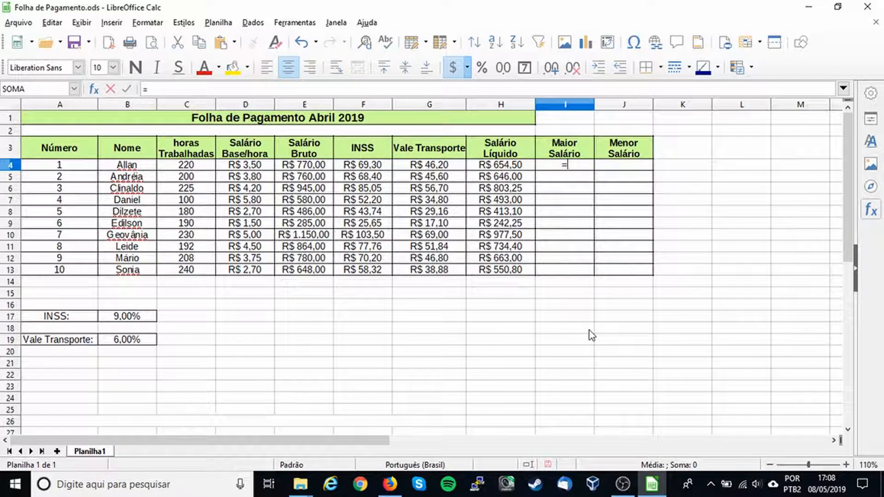
pyautogui.write('má')
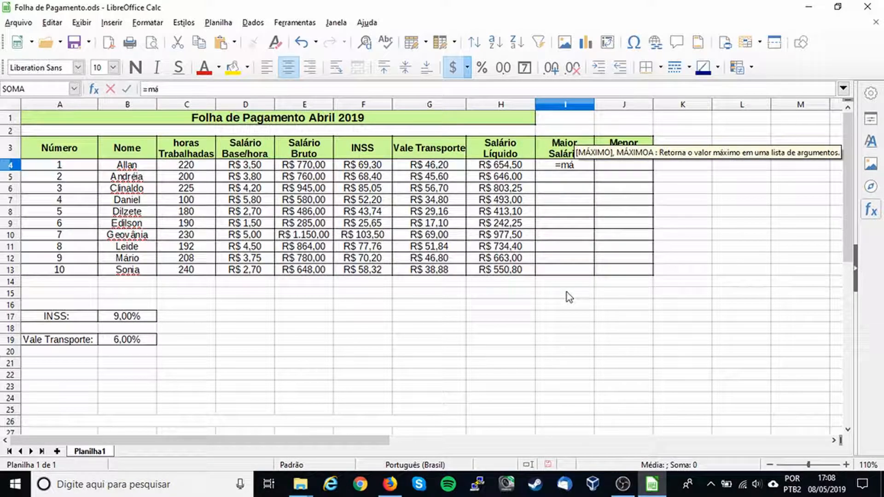
pyautogui.write('xim')
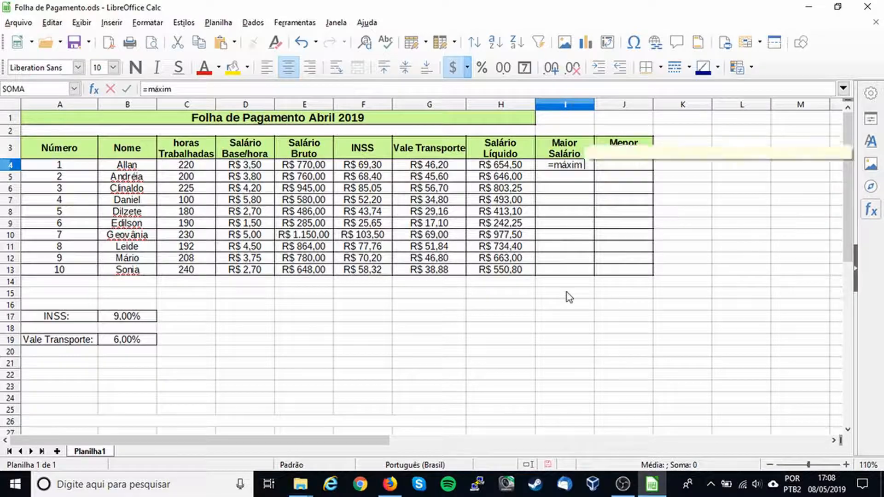
pyautogui.write('o(')
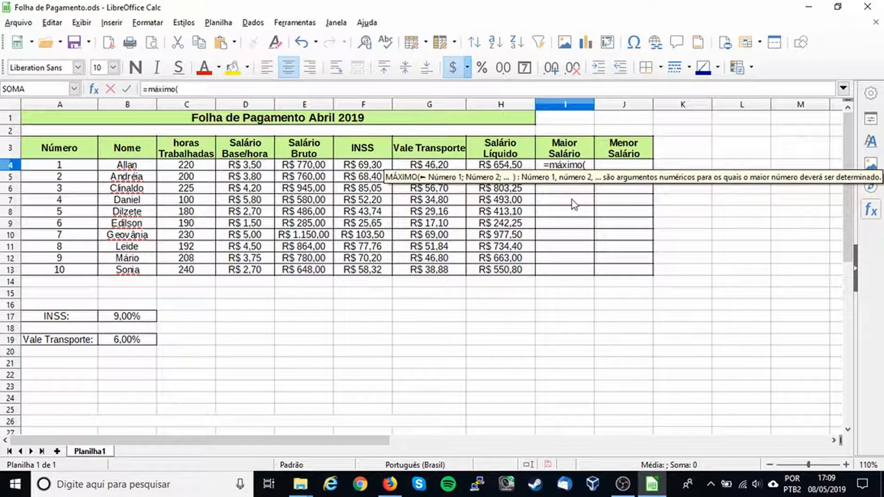
pyautogui.moveTo(506, 167); pyautogui.dragTo(512, 272)
pyautogui.moveTo(519, 219); pyautogui.dragTo(501, 169)
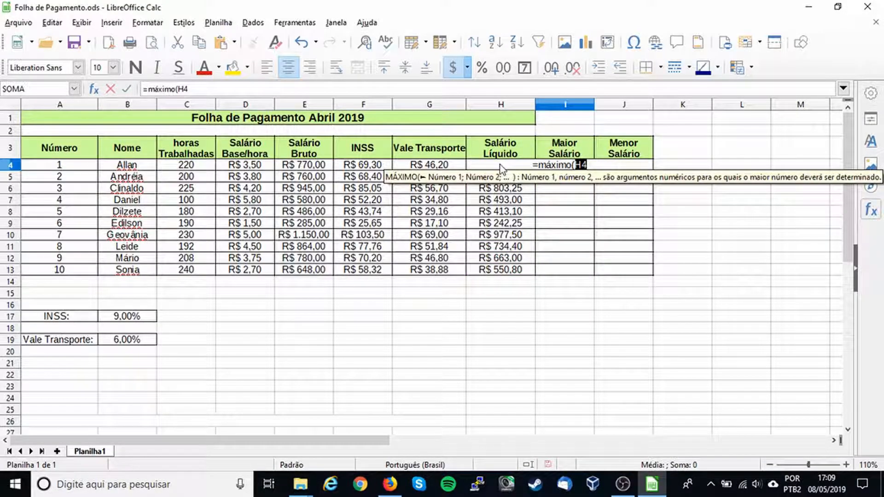
pyautogui.moveTo(501, 168); pyautogui.dragTo(511, 272)
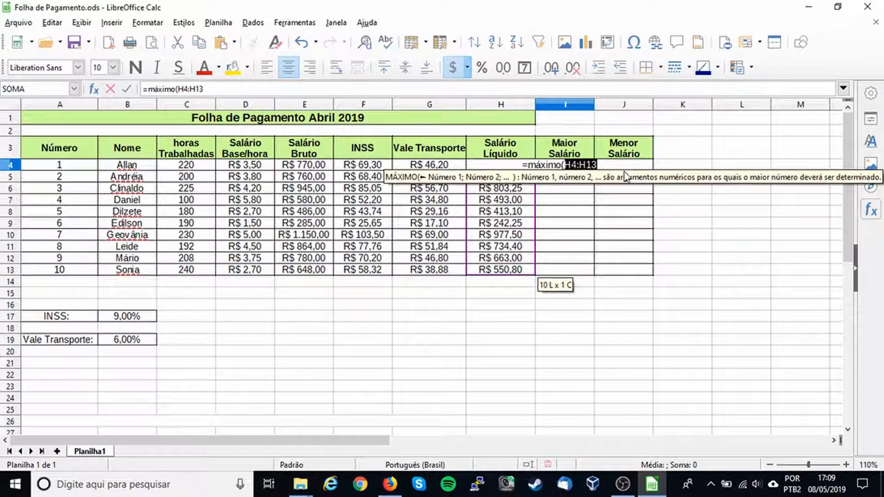
pyautogui.write(')')
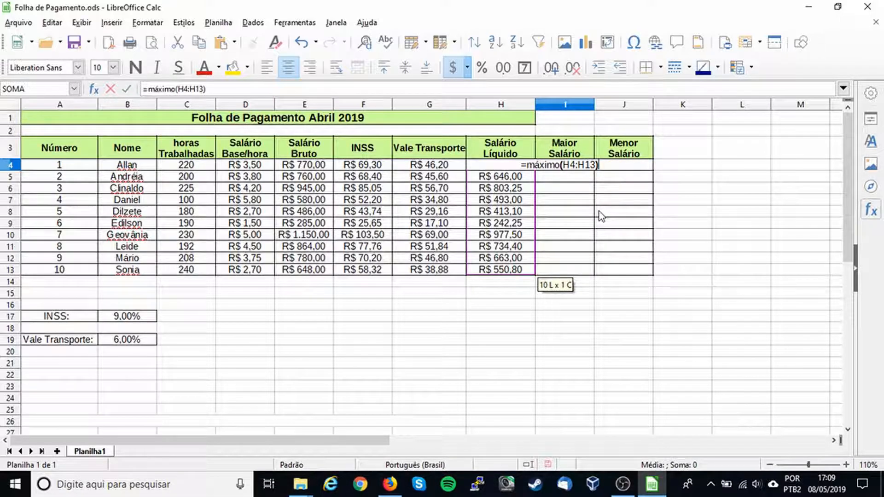
pyautogui.press('Return')
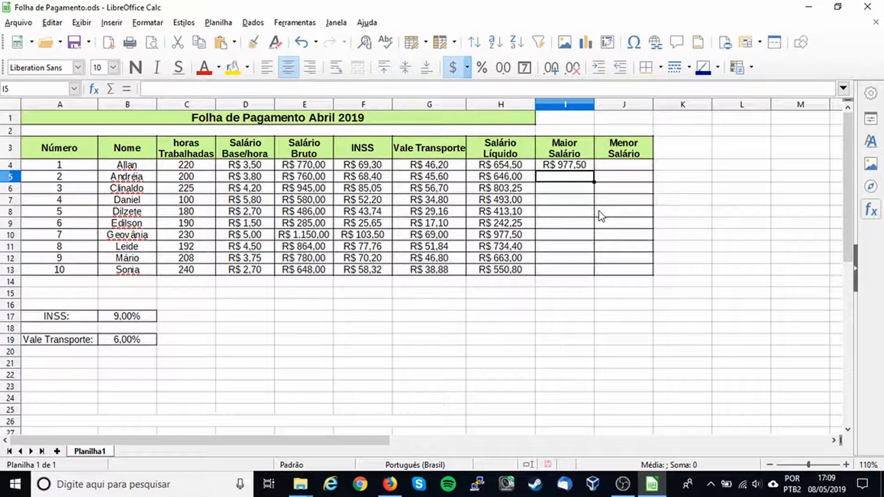
pyautogui.click(583, 168)
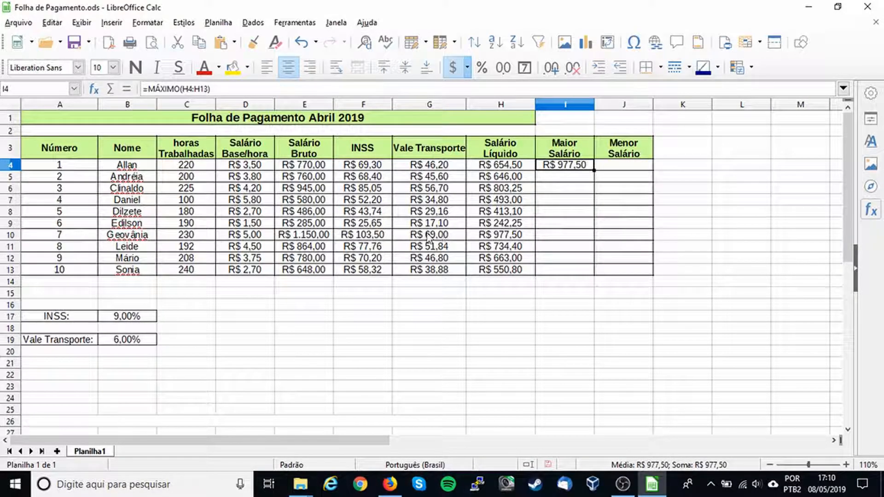
pyautogui.click(498, 235)
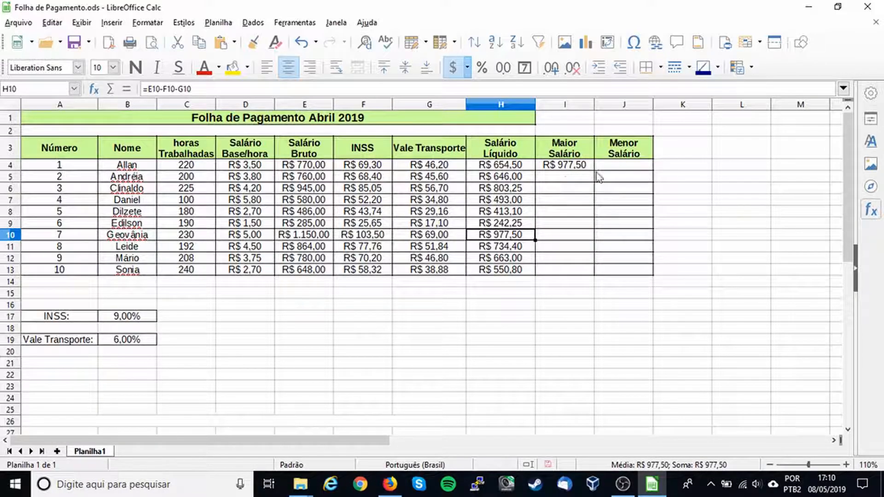
# Step: Enter =MÍNIMO(H4:H13) in J4 under Menor Salário and compare its result with the Salário Líquido in H9
pyautogui.click(622, 171)
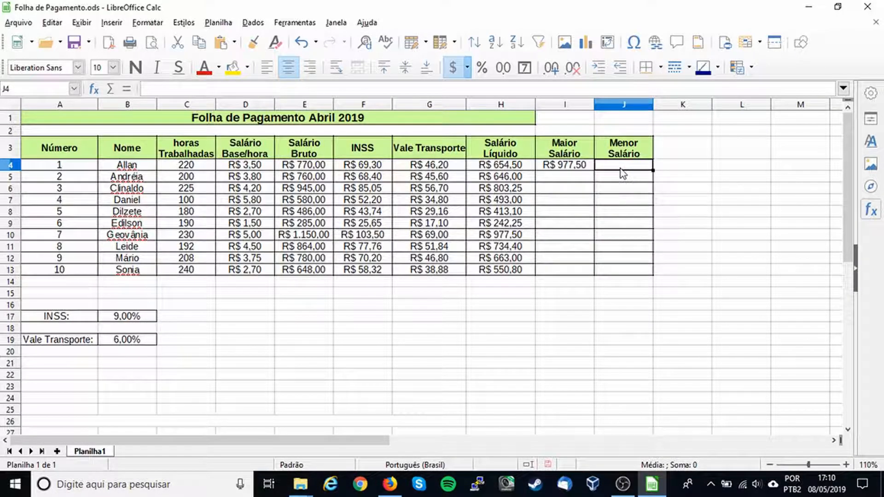
pyautogui.write('=m')
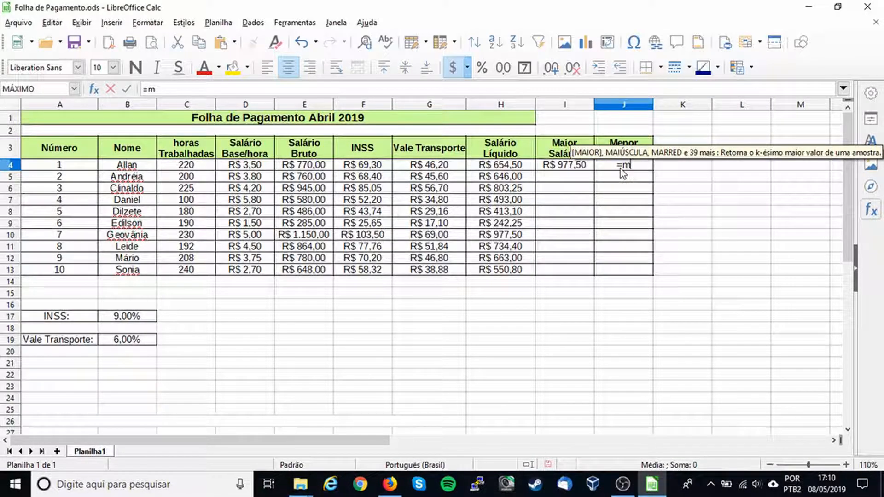
pyautogui.write('í')
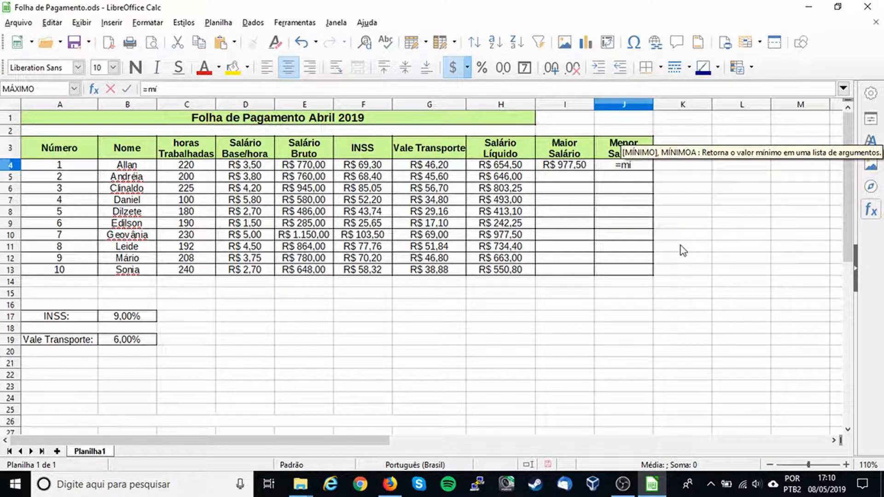
pyautogui.write('nimo(')
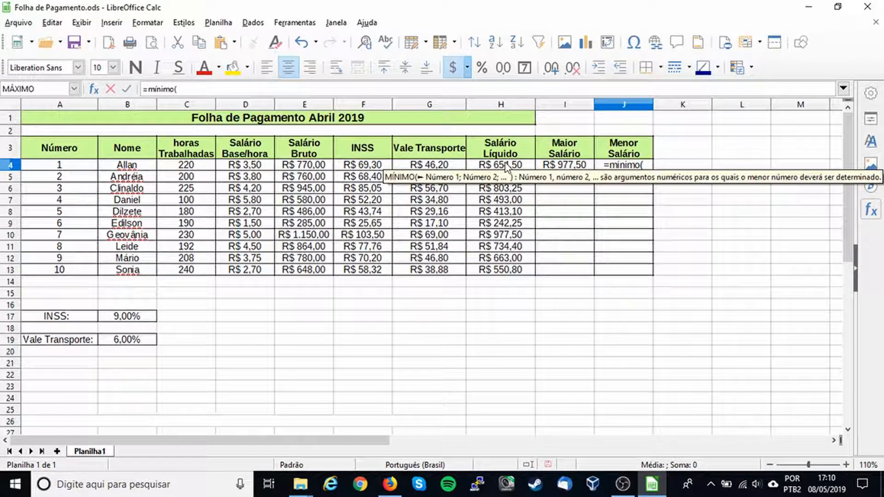
pyautogui.moveTo(507, 167); pyautogui.dragTo(511, 271)
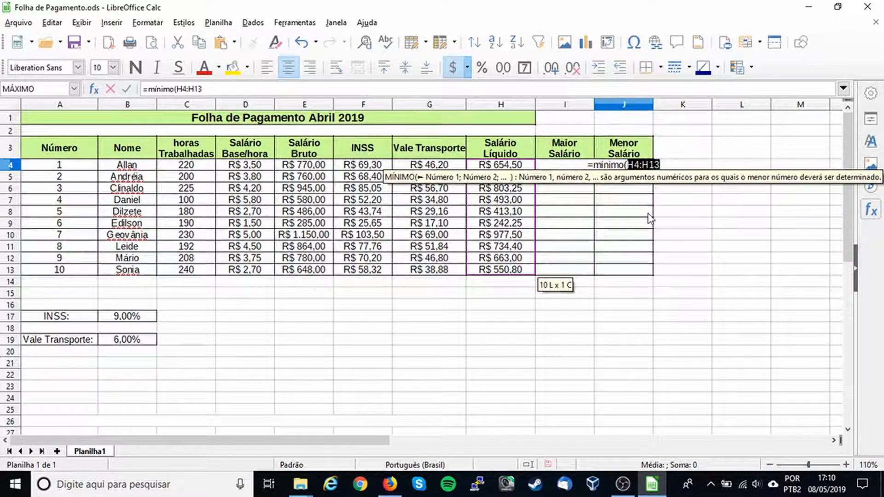
pyautogui.write(')')
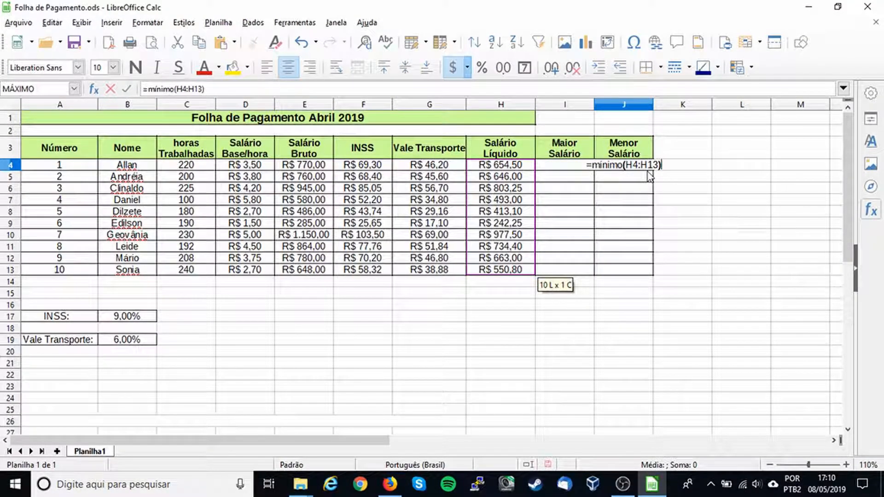
pyautogui.press('Return')
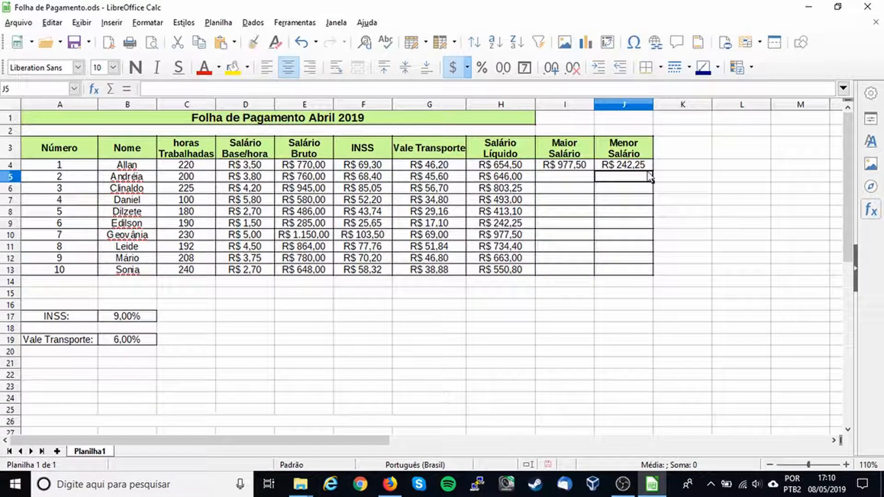
pyautogui.click(641, 165)
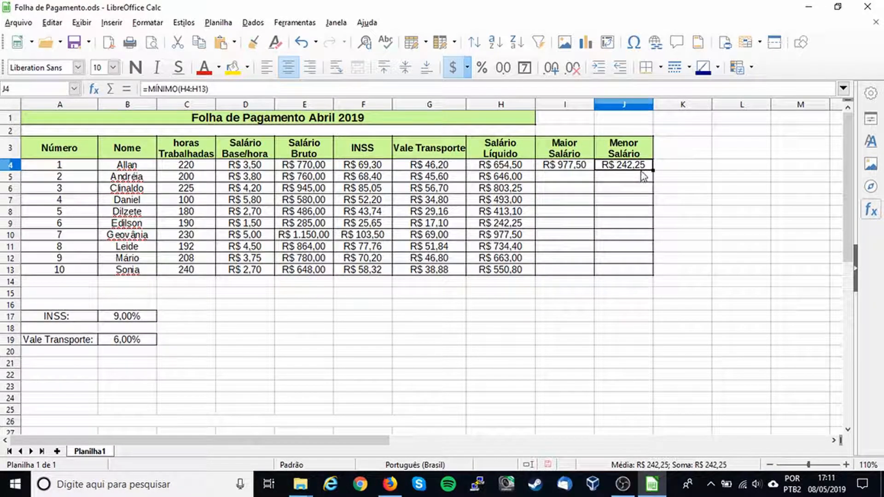
pyautogui.click(515, 223)
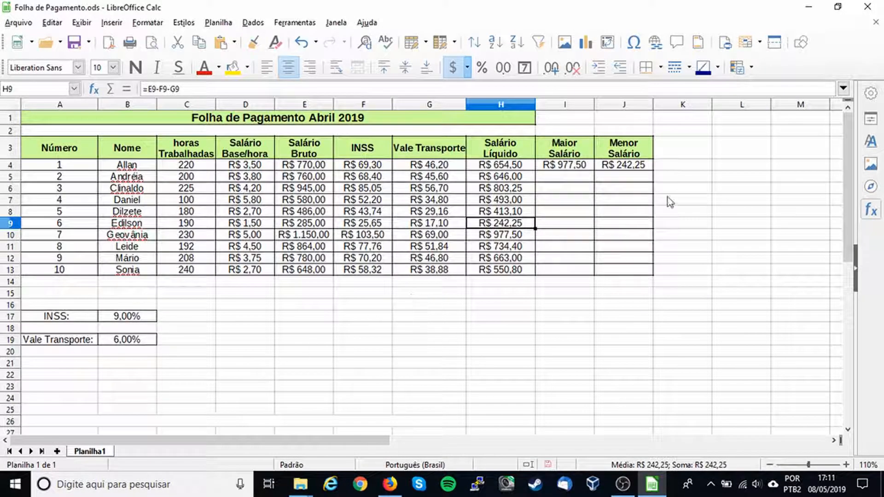
pyautogui.click(631, 238)
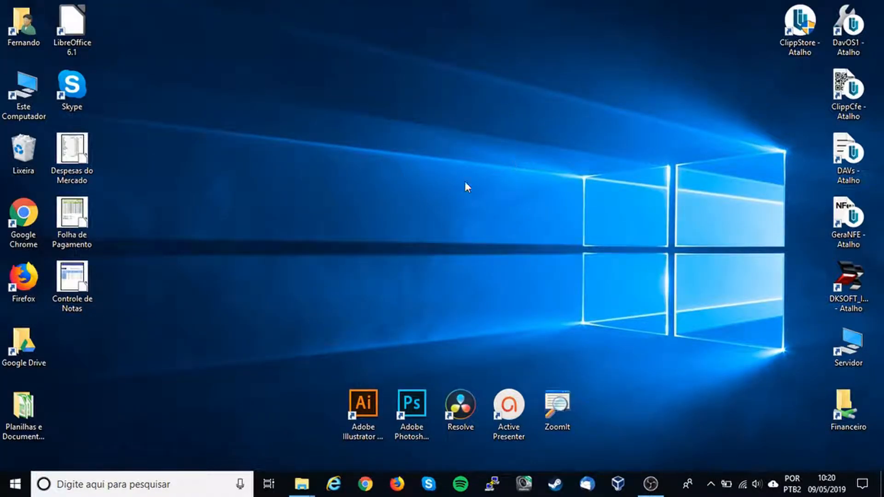
# Step: Open the Controle de Notas spreadsheet from the desktop and review its bimester and Resultado column headings
pyautogui.doubleClick(72, 276)
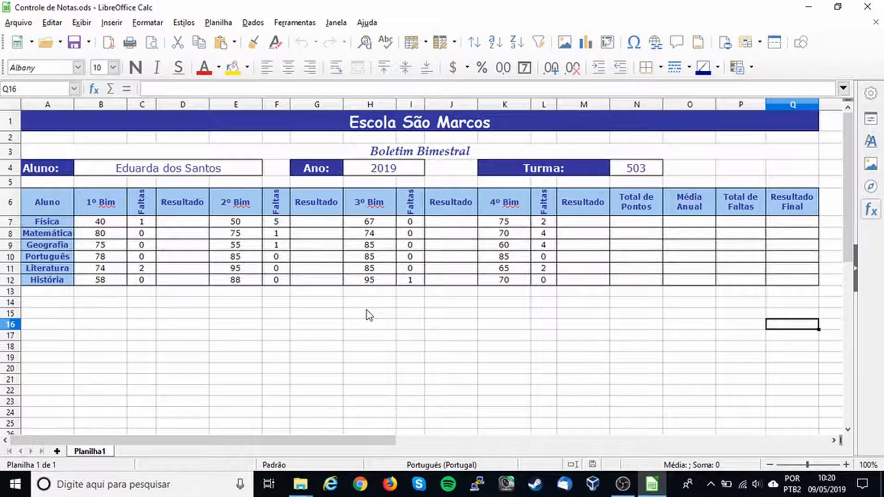
pyautogui.click(111, 222)
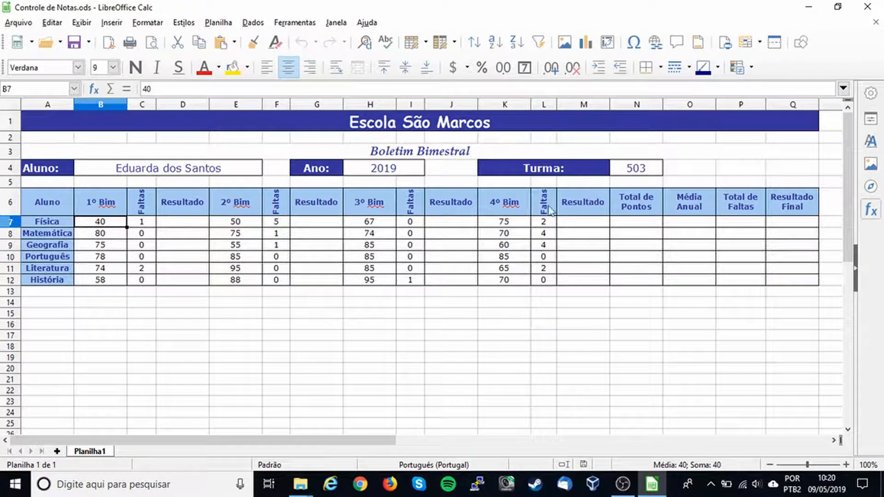
pyautogui.click(498, 213)
pyautogui.click(435, 209)
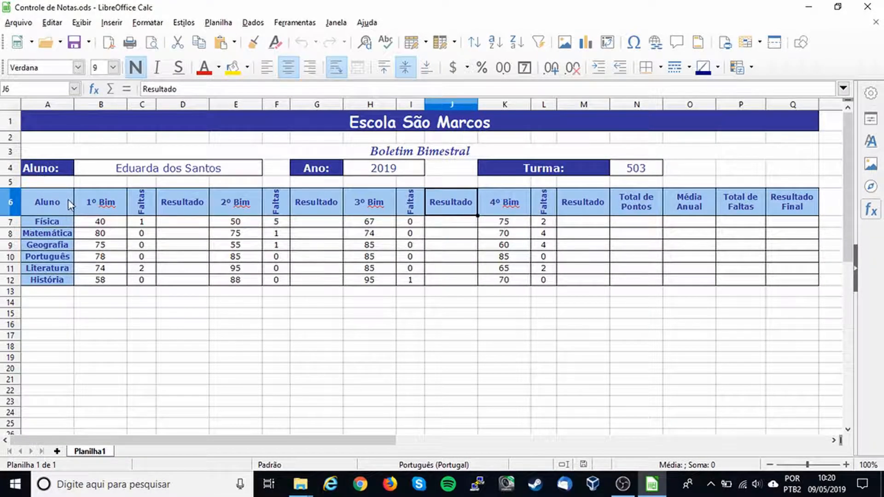
pyautogui.click(87, 205)
pyautogui.click(191, 206)
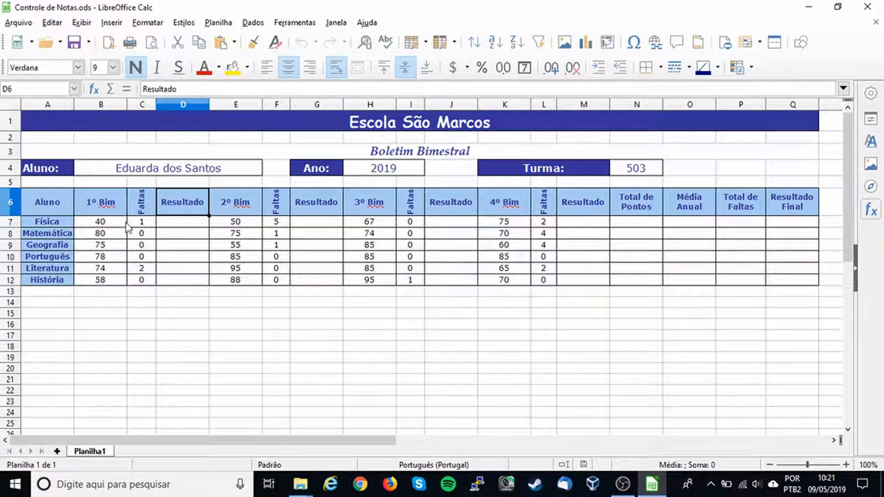
# Step: Review the Aluno field and the sample grades and Faltas recorded for the first three bimesters
pyautogui.click(115, 168)
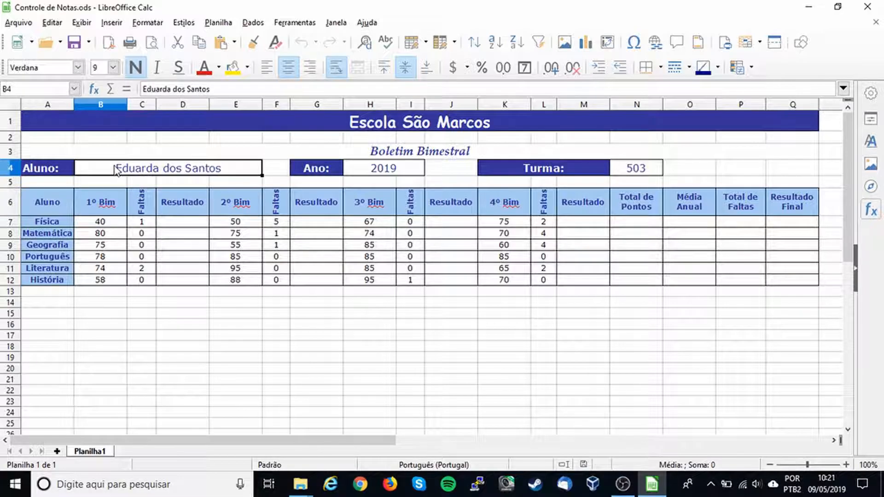
pyautogui.click(140, 222)
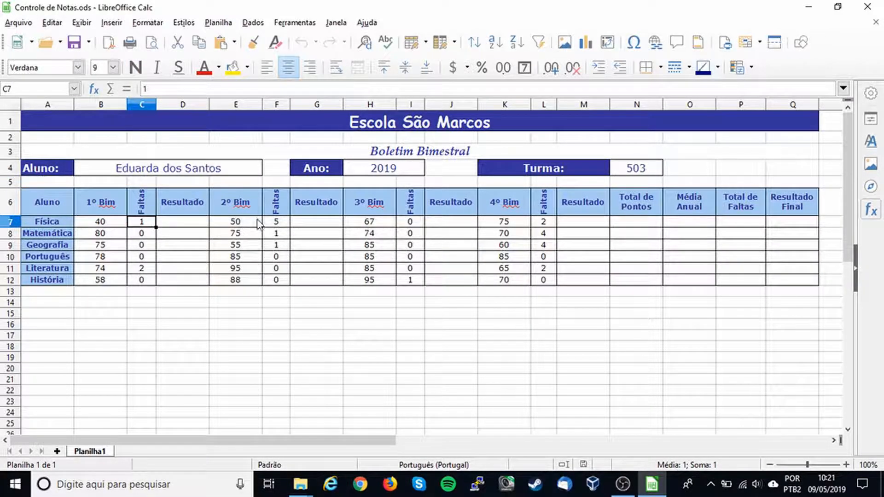
pyautogui.click(119, 222)
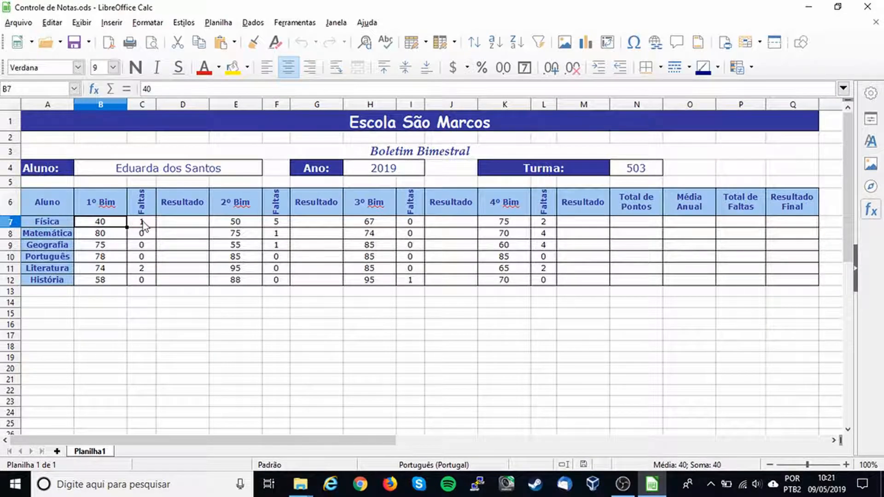
pyautogui.click(237, 223)
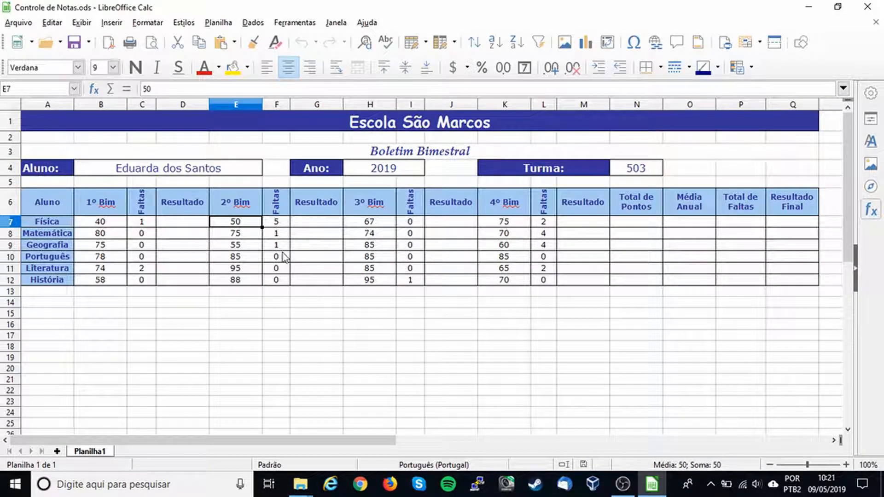
pyautogui.click(369, 213)
pyautogui.click(416, 210)
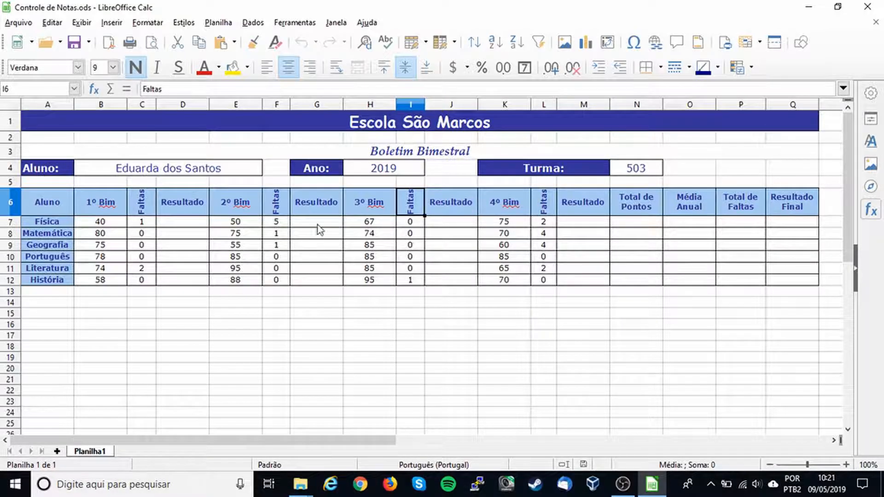
pyautogui.click(358, 236)
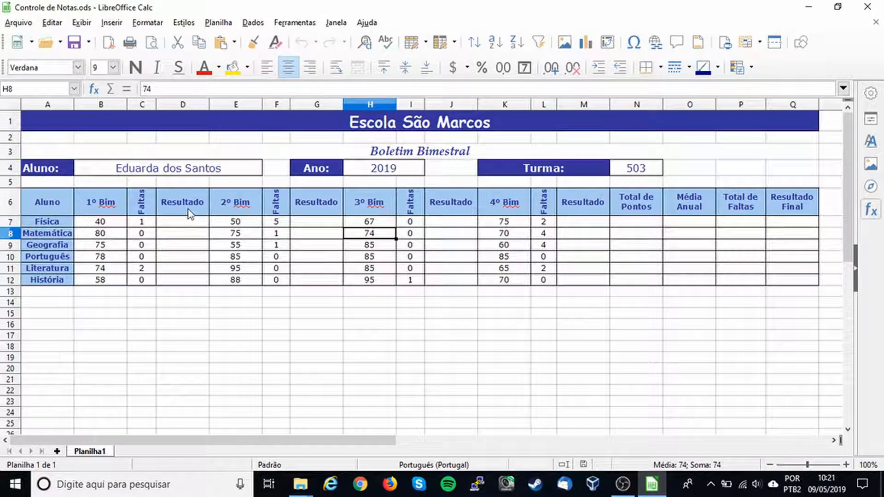
# Step: Examine the empty Resultado cells of the 1º Bim for each subject and the 2º Bim Resultado for Física
pyautogui.click(184, 234)
pyautogui.click(186, 244)
pyautogui.click(188, 257)
pyautogui.click(190, 269)
pyautogui.click(187, 280)
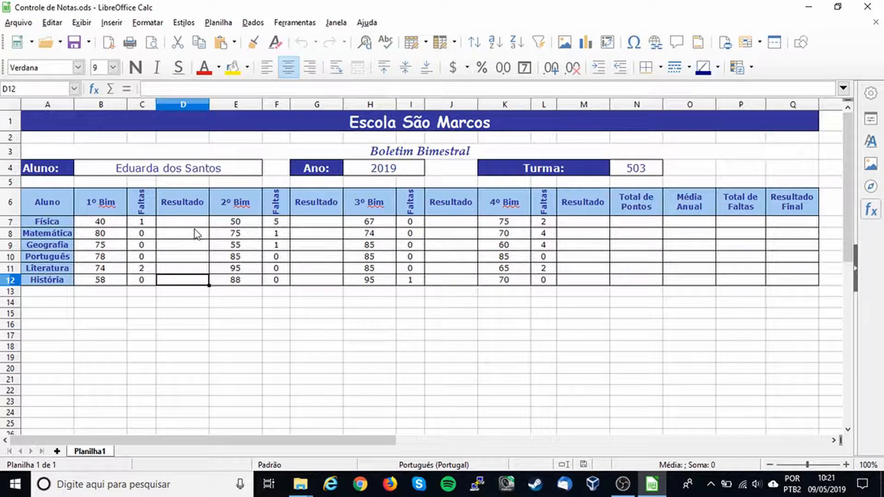
pyautogui.click(228, 305)
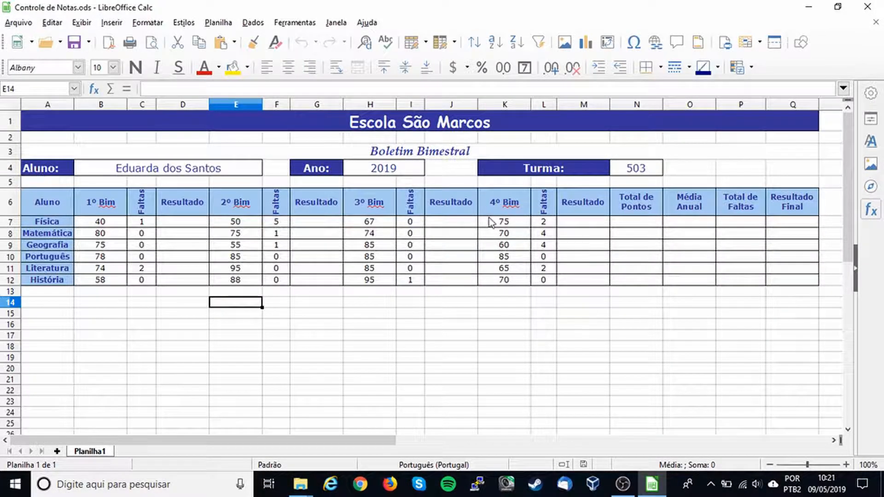
pyautogui.click(182, 223)
pyautogui.click(322, 221)
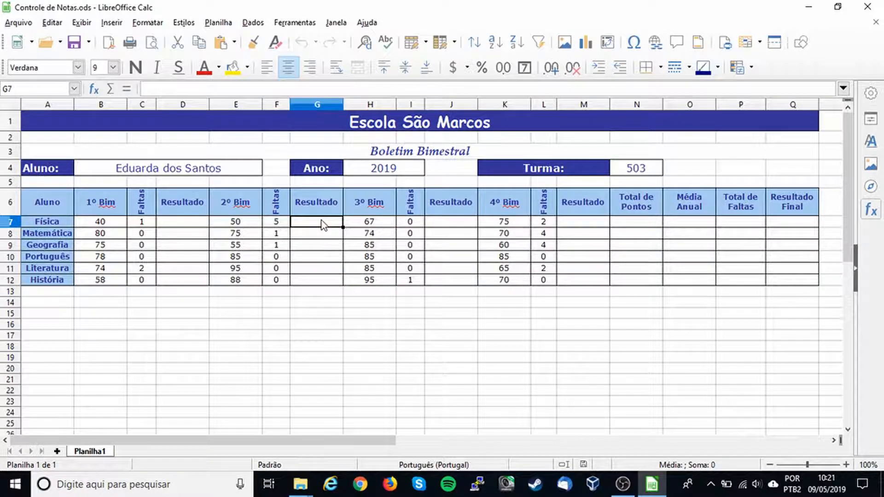
pyautogui.click(182, 235)
pyautogui.click(184, 225)
pyautogui.click(192, 245)
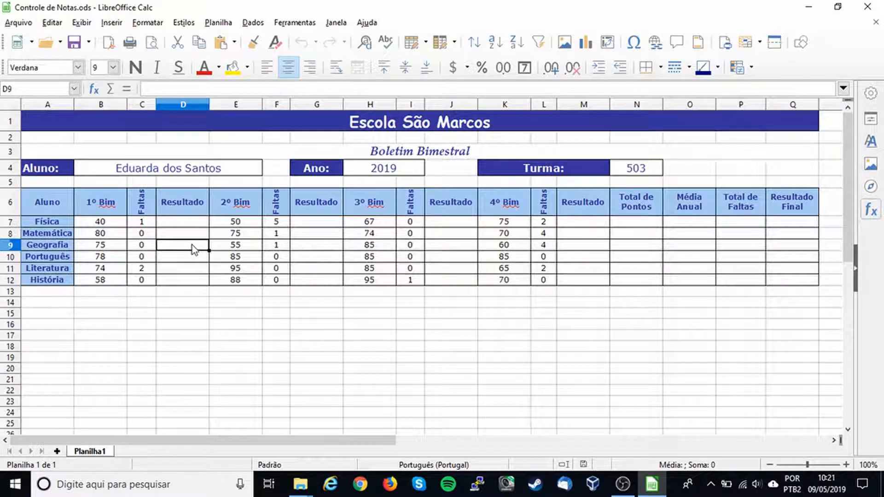
pyautogui.click(172, 224)
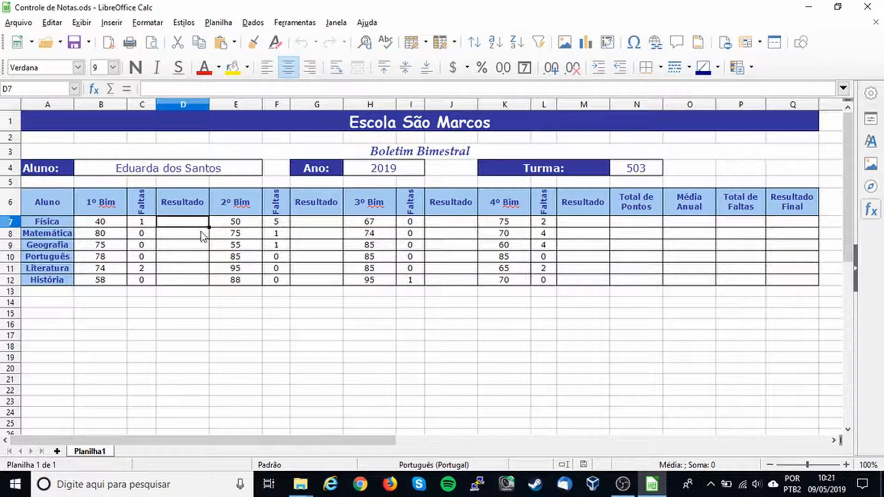
# Step: Examine the Física row from its bimester grades to the Total de Pontos, Média Anual and Resultado Final cells
pyautogui.click(110, 225)
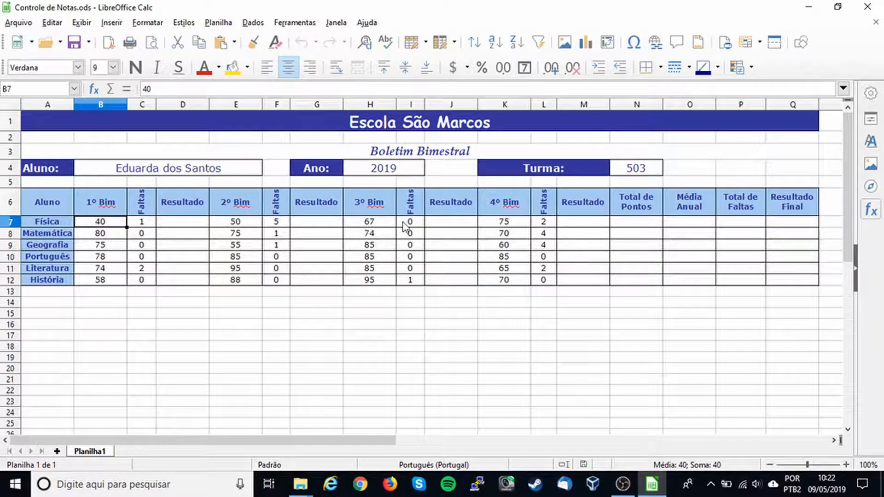
pyautogui.click(638, 223)
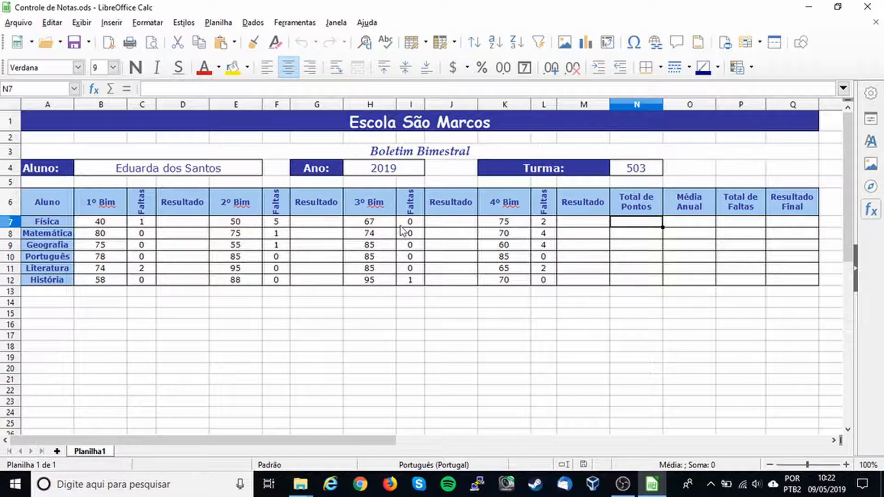
pyautogui.click(505, 224)
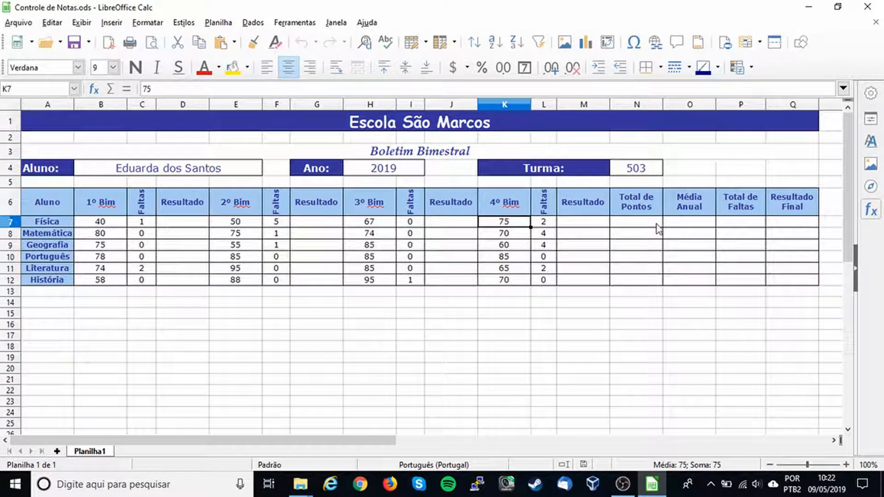
pyautogui.click(645, 225)
pyautogui.click(691, 230)
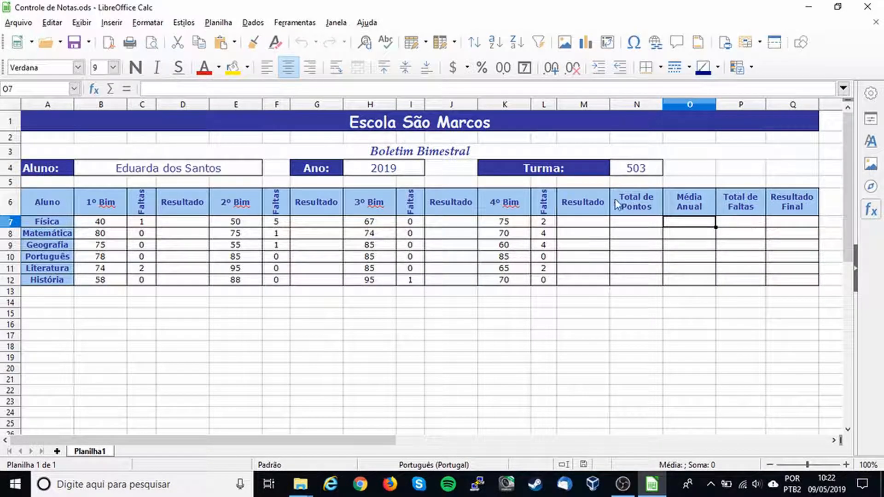
pyautogui.click(795, 222)
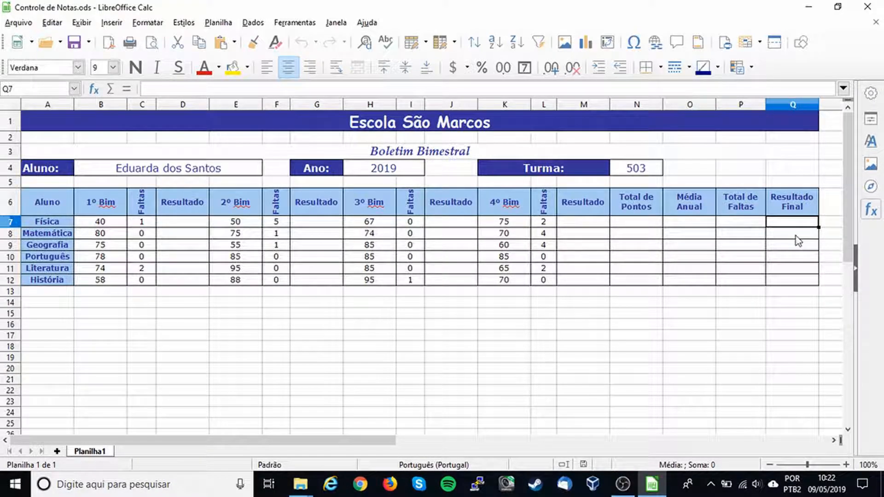
# Step: Compare the 1º Bim grades of Física and Matemática in B7:B8 with their Resultado cells D7:D8
pyautogui.click(186, 225)
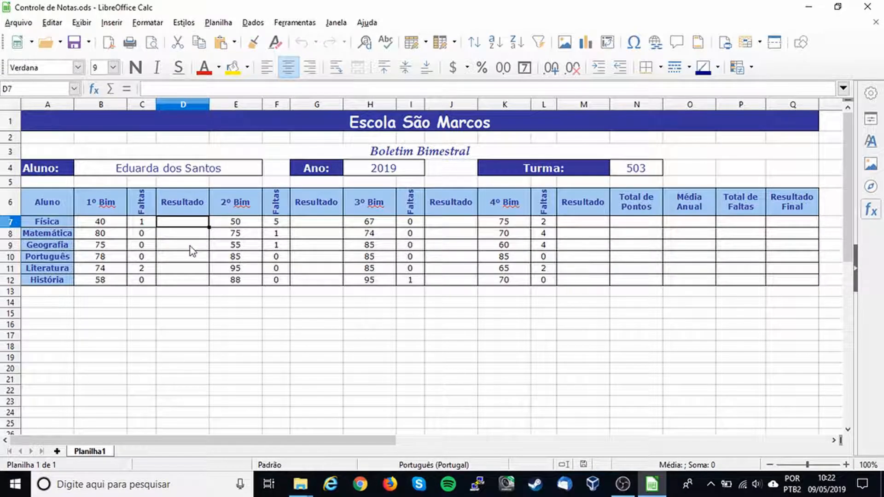
pyautogui.click(185, 234)
pyautogui.click(179, 224)
pyautogui.click(189, 234)
pyautogui.click(188, 226)
pyautogui.click(195, 234)
pyautogui.click(189, 221)
pyautogui.click(104, 233)
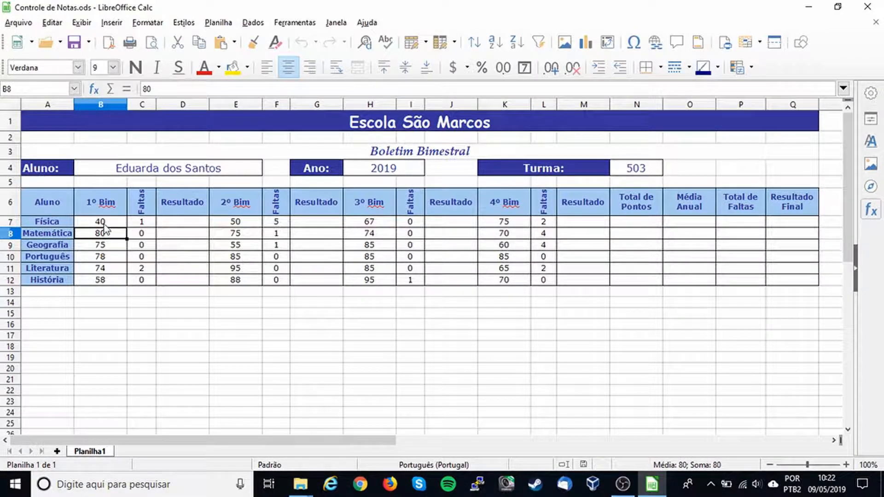
pyautogui.press('Up')
pyautogui.click(109, 233)
pyautogui.click(109, 224)
pyautogui.click(109, 233)
pyautogui.click(109, 224)
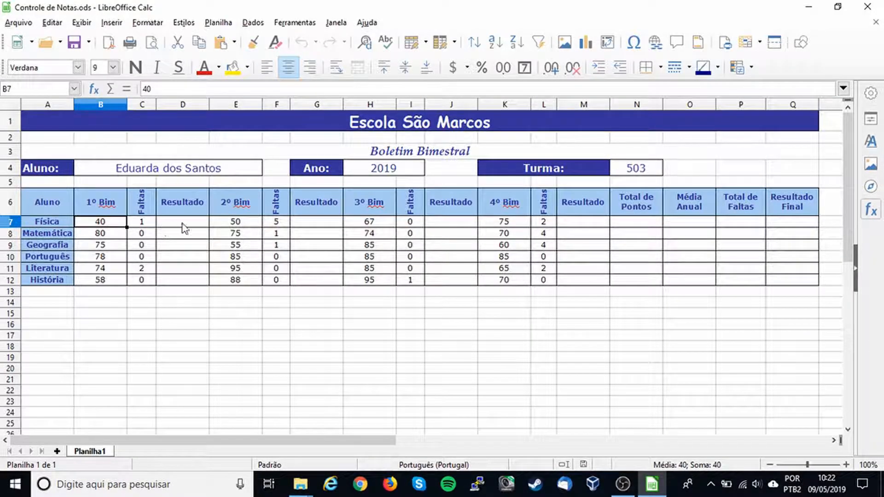
pyautogui.click(183, 225)
pyautogui.click(185, 233)
pyautogui.click(111, 234)
pyautogui.click(117, 225)
pyautogui.click(175, 224)
pyautogui.click(170, 235)
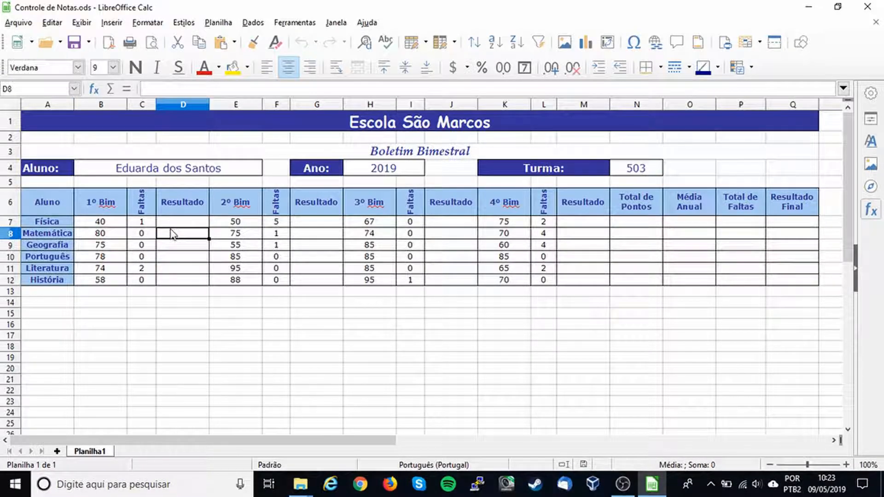
pyautogui.click(180, 222)
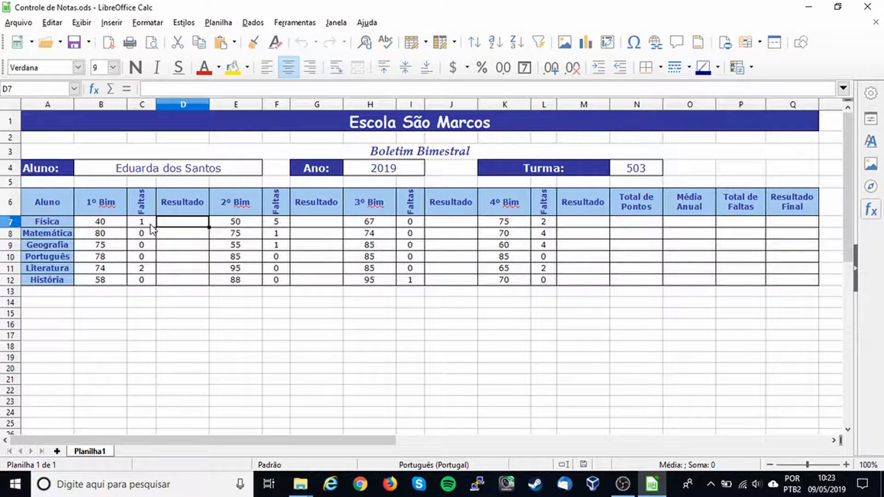
# Step: Examine the 1º Bim Resultado cells D7:D9 and the Resultado Final cells in column Q for the listed subjects
pyautogui.click(189, 232)
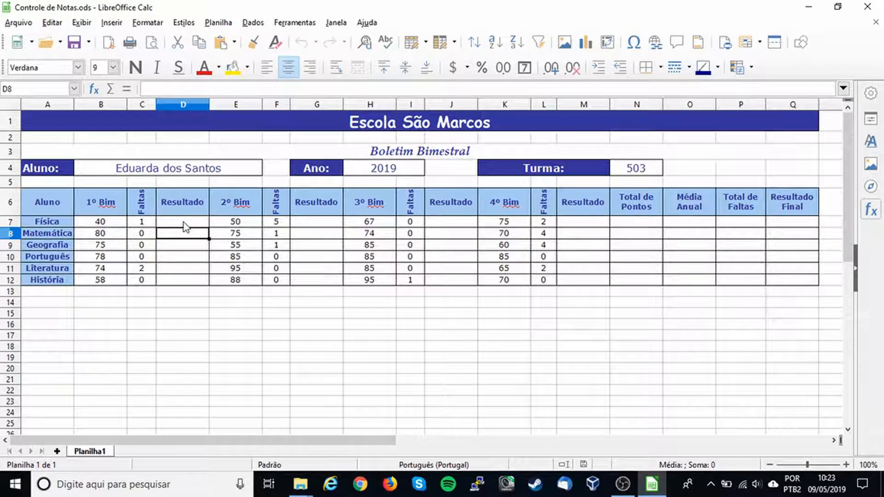
pyautogui.click(184, 222)
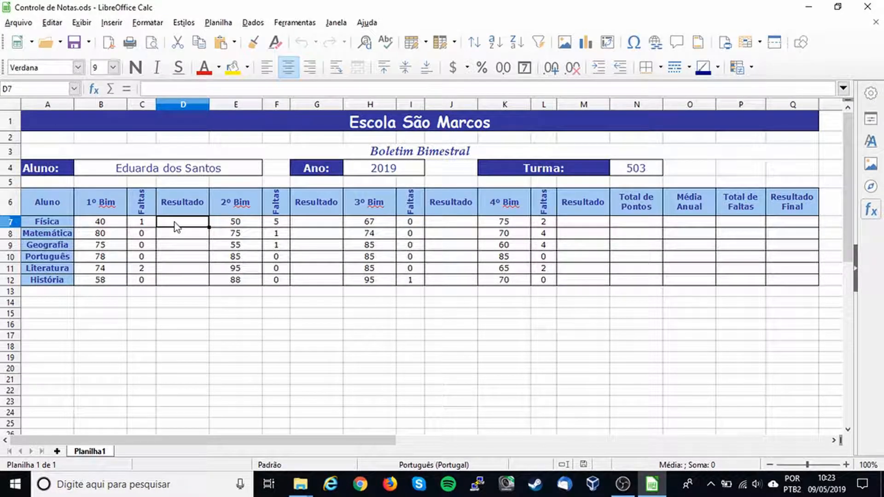
pyautogui.click(180, 237)
pyautogui.click(186, 247)
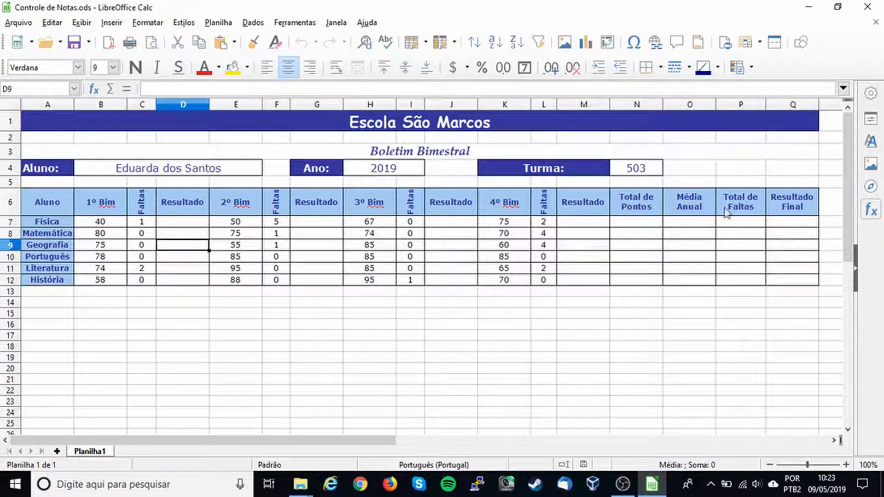
pyautogui.moveTo(791, 222); pyautogui.dragTo(788, 234)
pyautogui.click(792, 281)
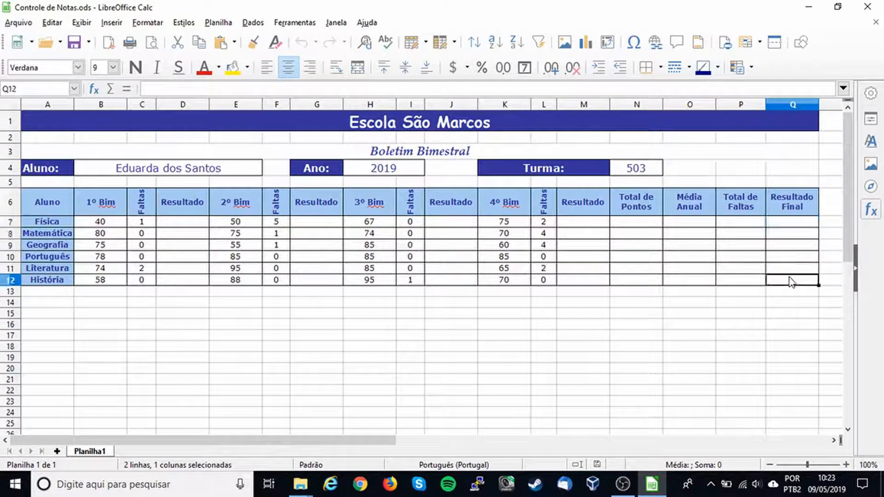
pyautogui.click(789, 258)
pyautogui.click(789, 223)
pyautogui.click(801, 244)
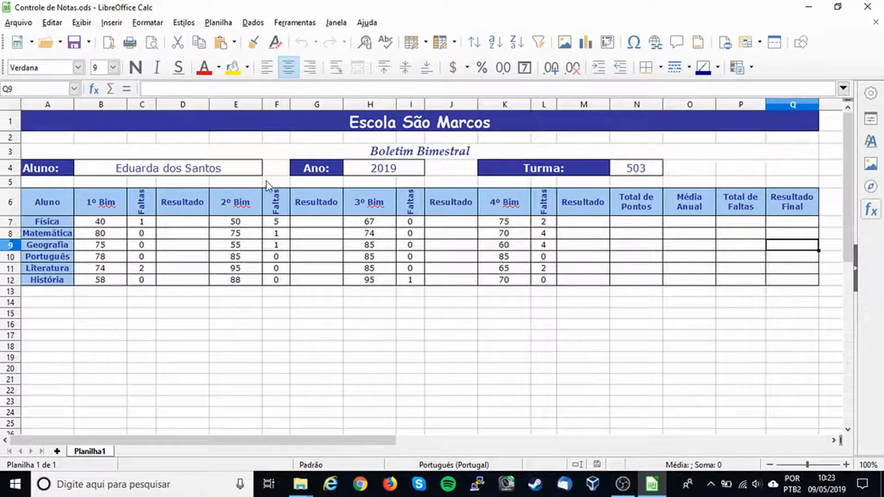
pyautogui.click(791, 222)
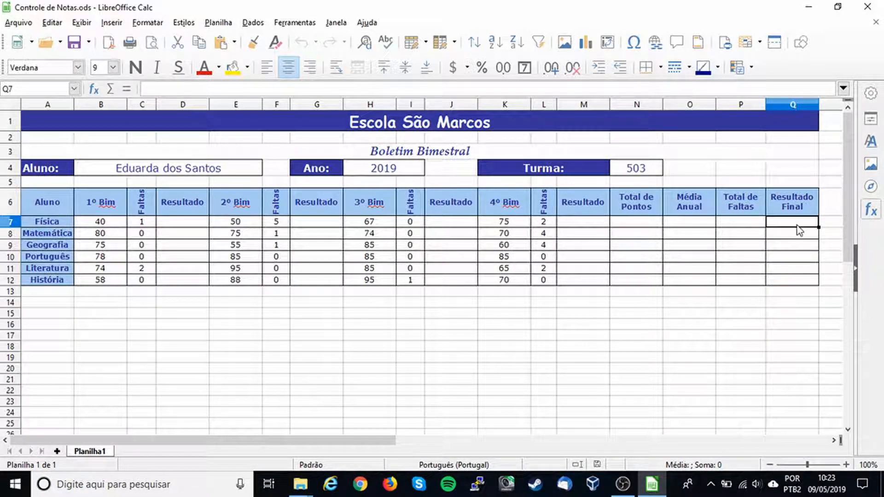
# Step: Begin an SE formula in the 1º Bim Resultado cell of Física (D7) with the logical test B7>60
pyautogui.click(184, 222)
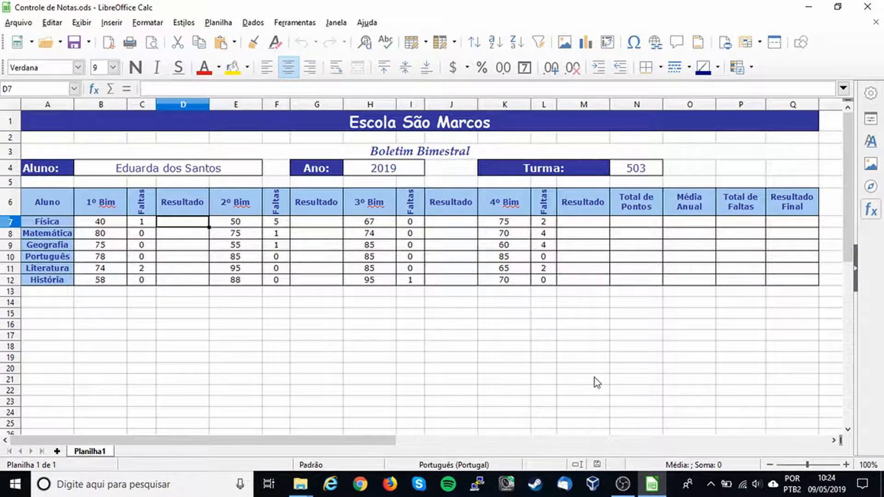
pyautogui.click(846, 465)
pyautogui.click(846, 465)
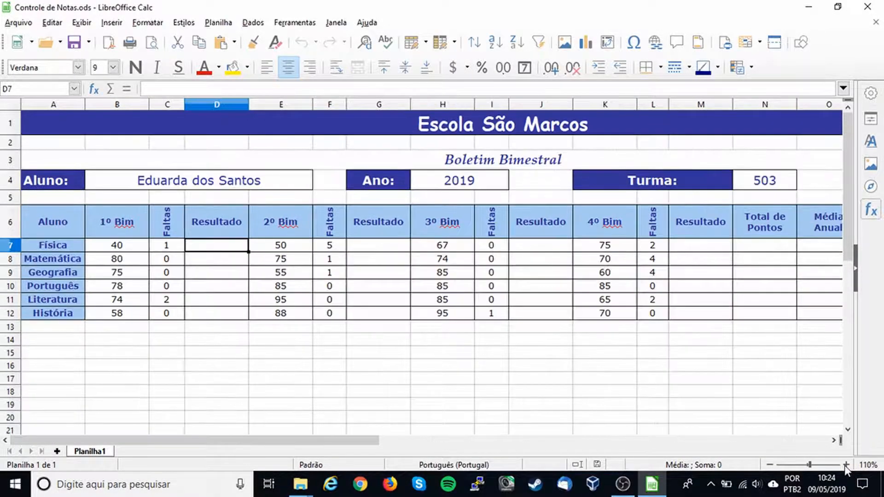
pyautogui.click(847, 464)
pyautogui.click(846, 465)
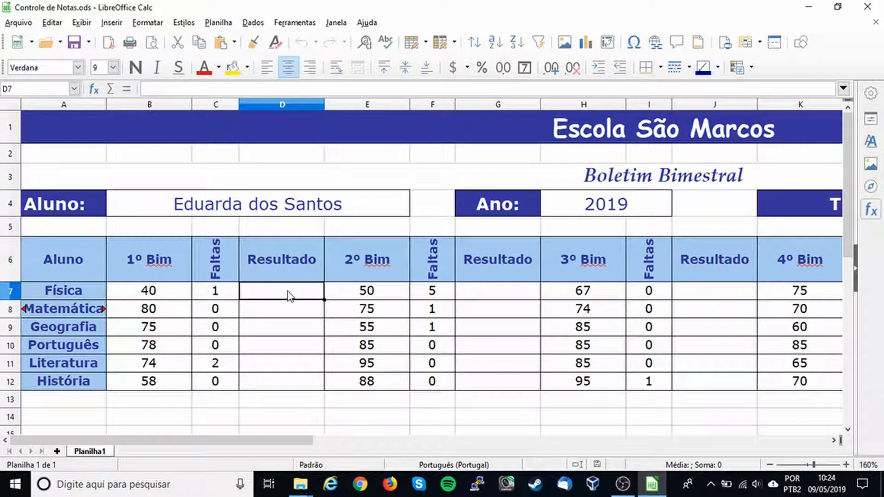
pyautogui.write('=')
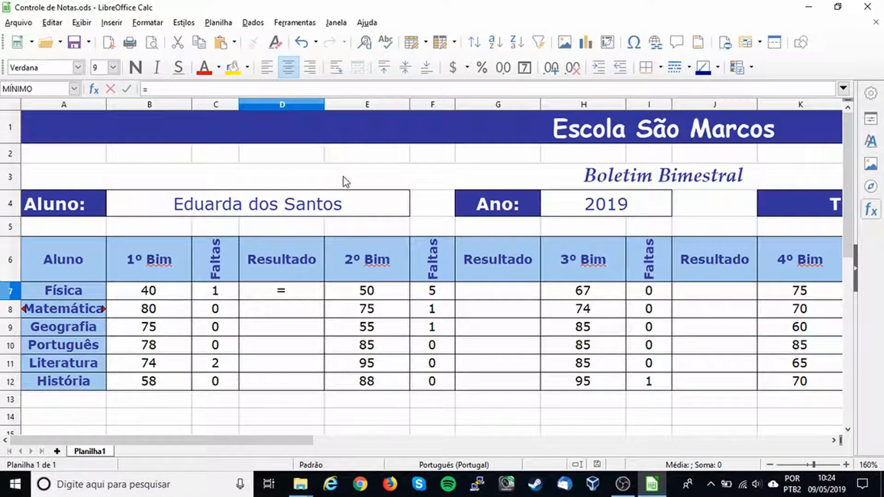
pyautogui.write('se')
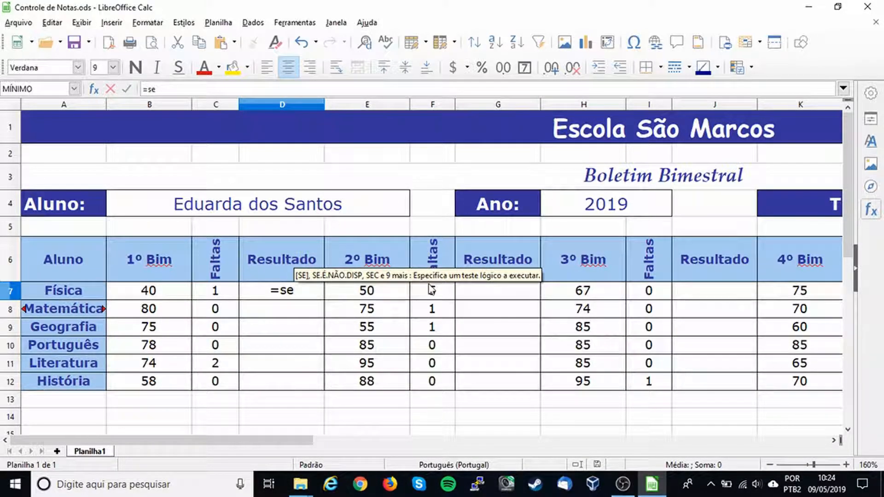
pyautogui.write('(')
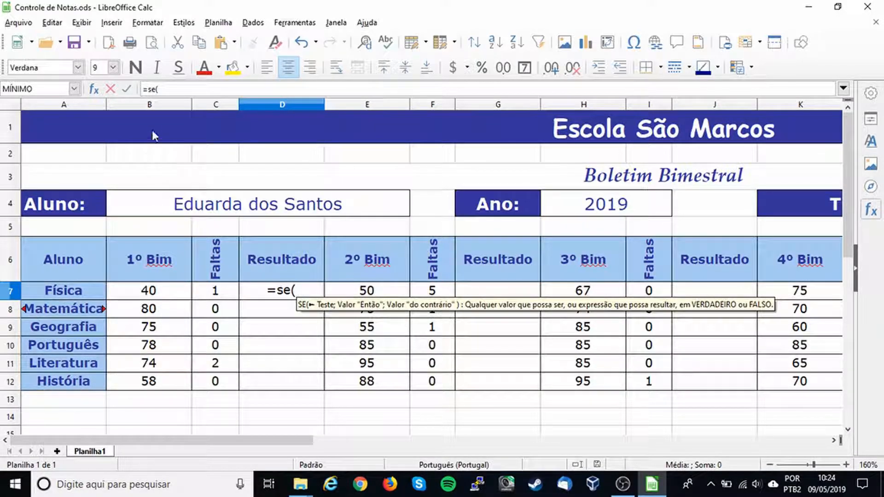
pyautogui.click(155, 291)
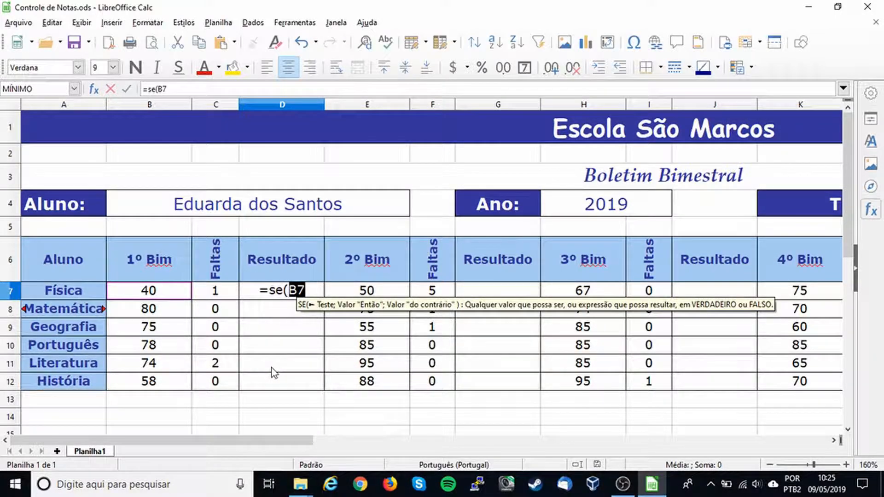
pyautogui.write('>')
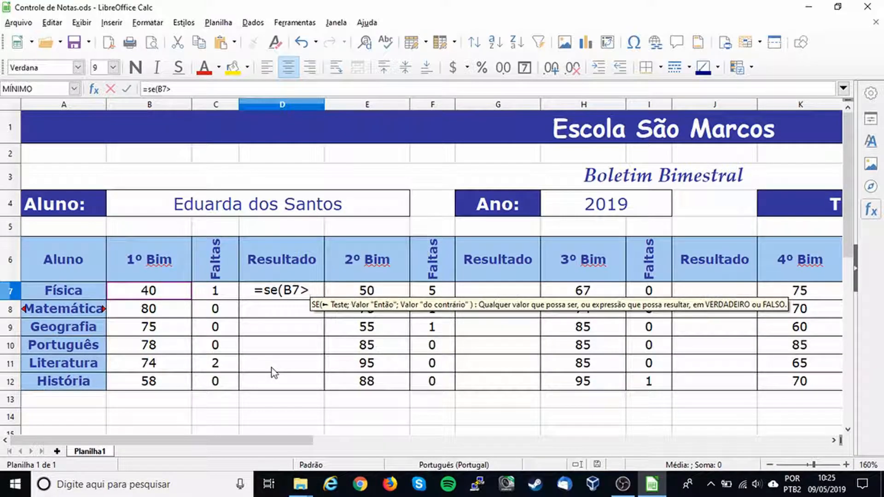
pyautogui.write('<')
pyautogui.press('BackSpace')
pyautogui.write('<')
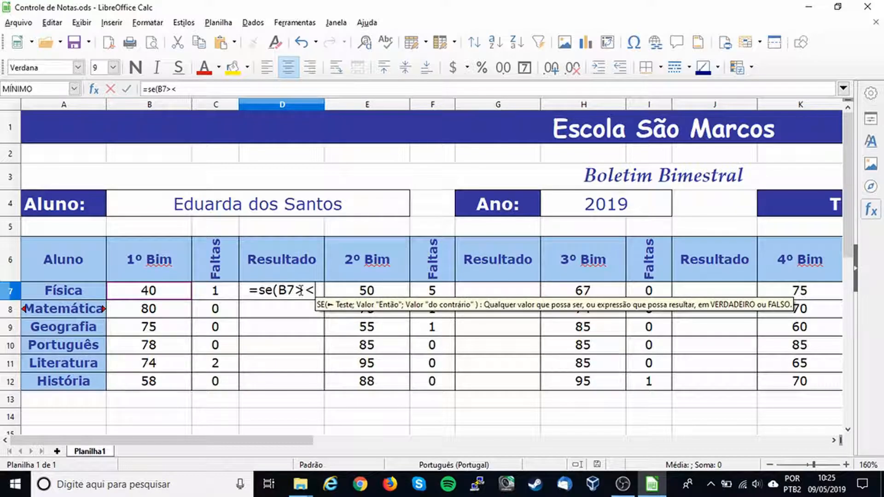
pyautogui.press('BackSpace')
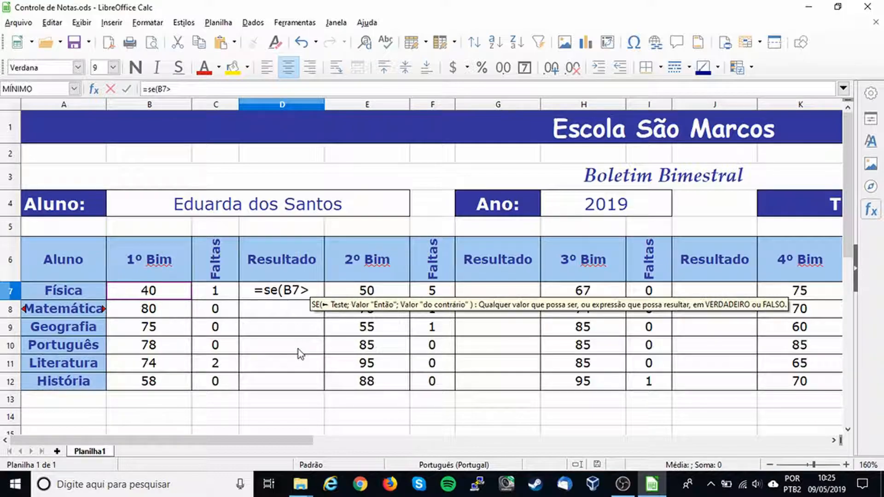
pyautogui.write('60')
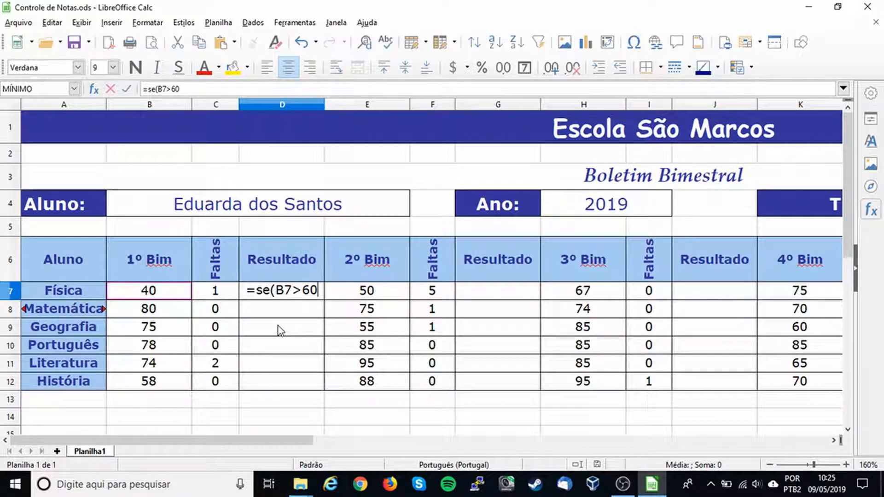
# Step: Complete the SE formula in D7 with "Aprovado" as the true result and "Reprovado" as the false result
pyautogui.write(';')
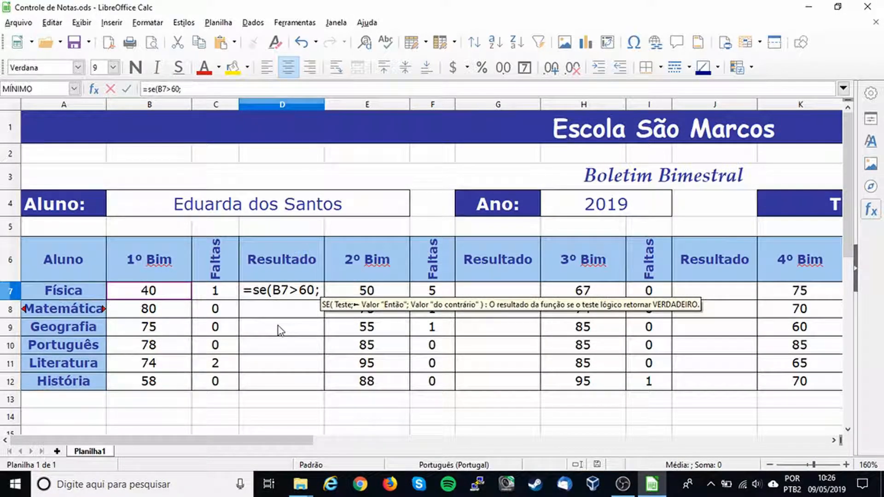
pyautogui.write('"')
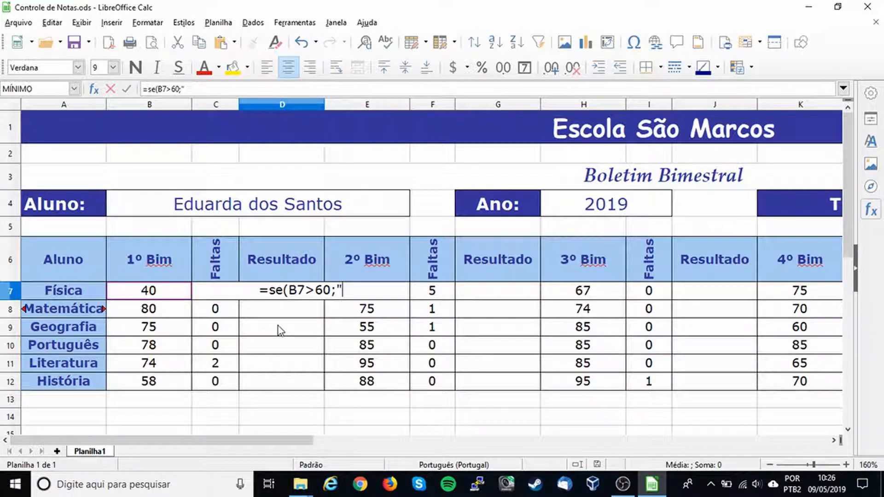
pyautogui.write('Apr')
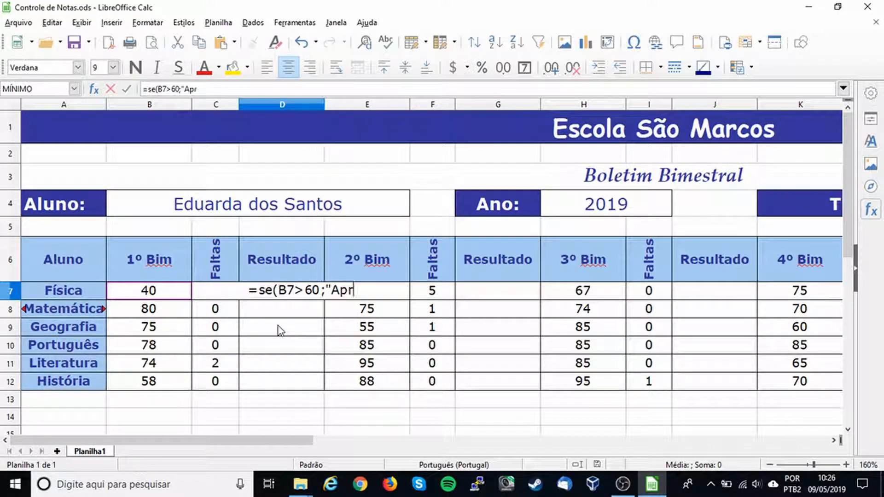
pyautogui.write('ovado"')
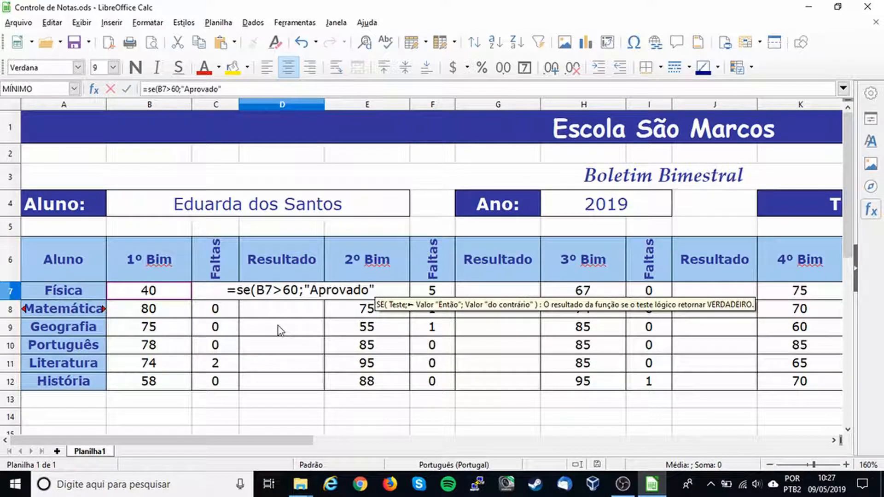
pyautogui.write(';')
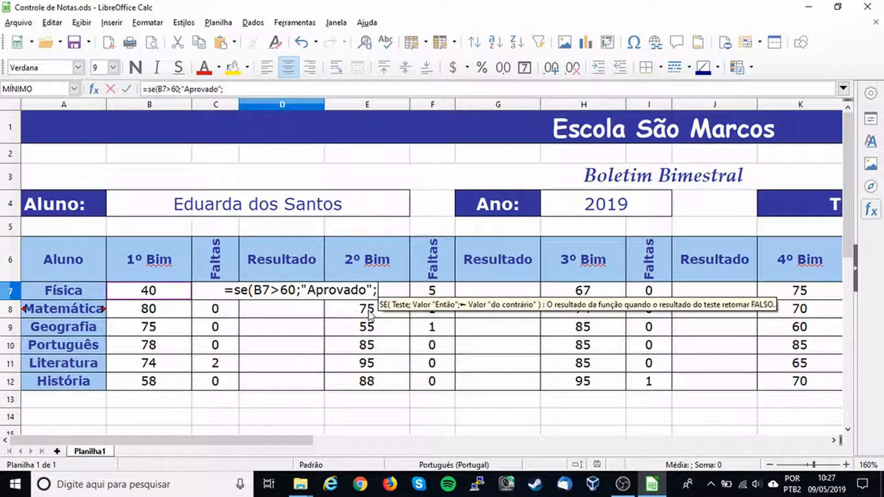
pyautogui.write('"')
pyautogui.write('Re')
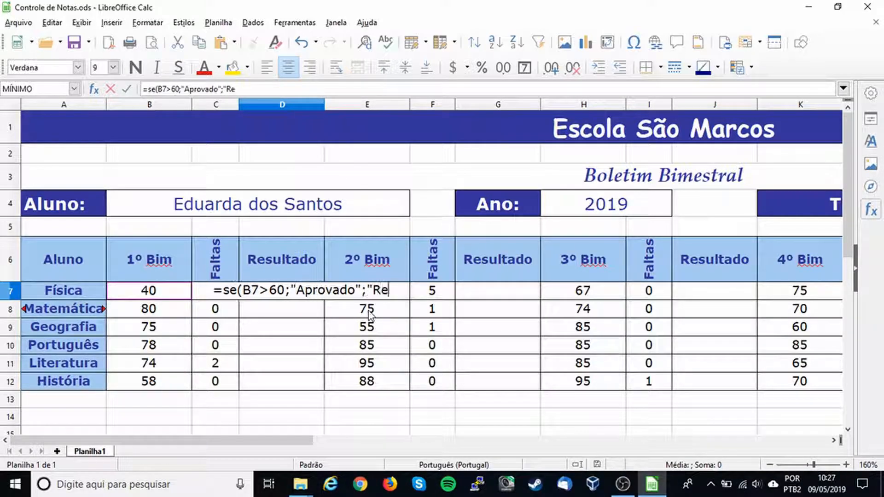
pyautogui.write('provado"')
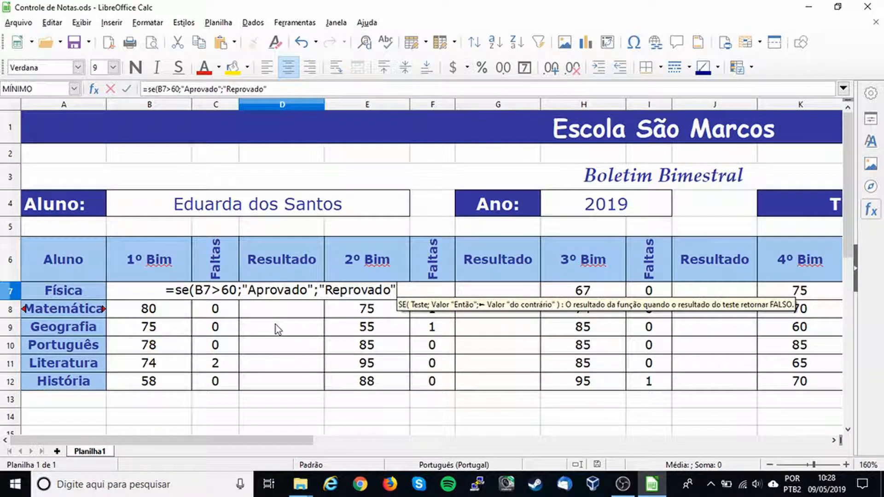
pyautogui.write(')')
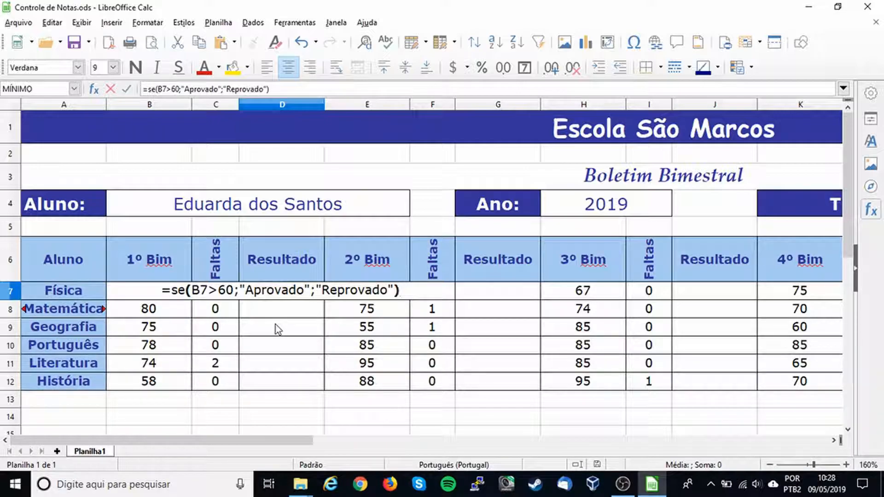
pyautogui.press('Return')
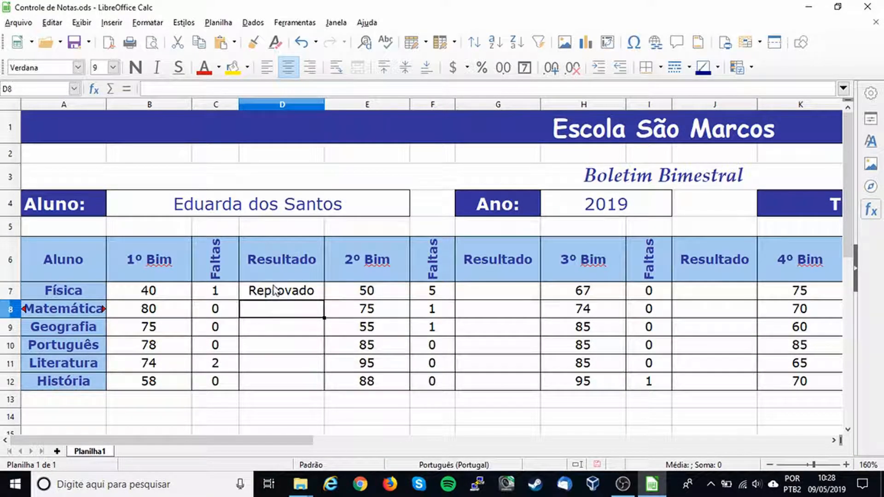
# Step: Set the 1º Bim grade of Física (B7) to 80 to test the Resultado formula
pyautogui.click(168, 299)
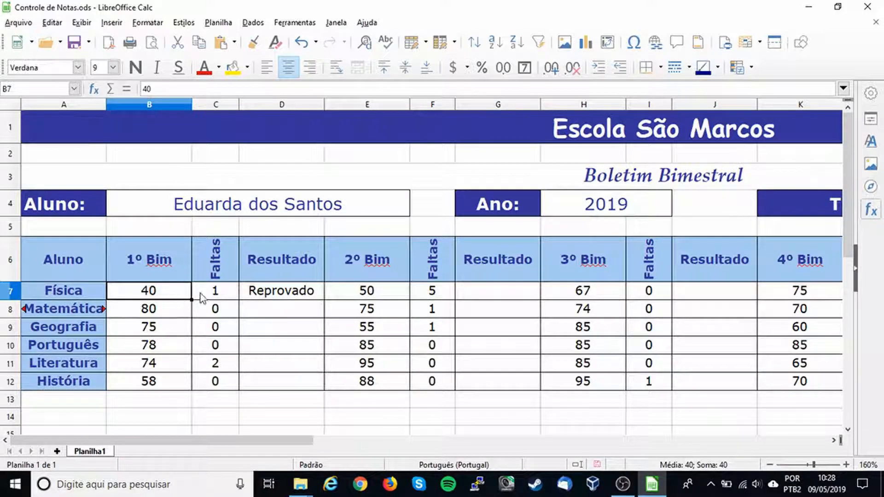
pyautogui.click(272, 295)
pyautogui.click(166, 291)
pyautogui.write('8')
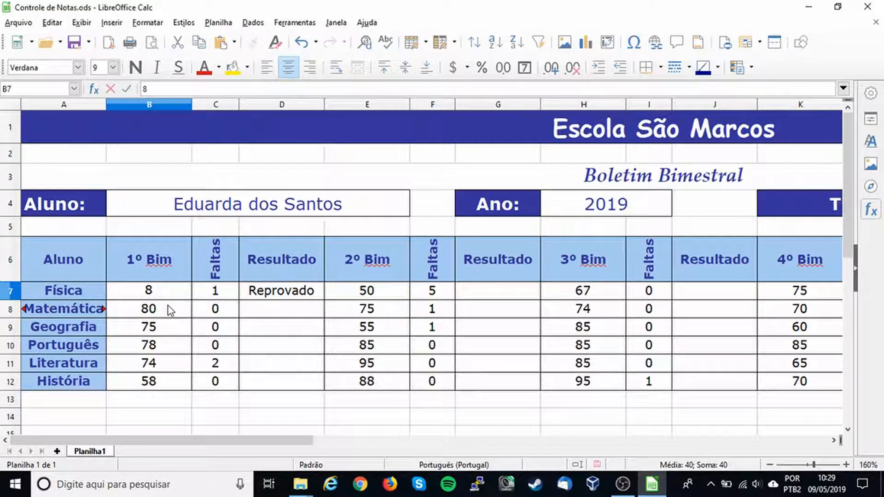
pyautogui.press('Return')
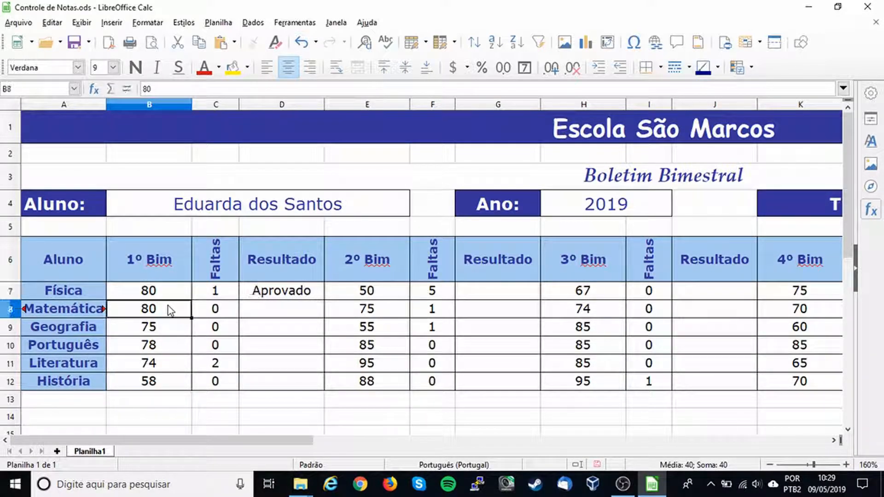
# Step: Check the Física result in D7 against the grade in B7 and review each part of its SE formula
pyautogui.click(304, 293)
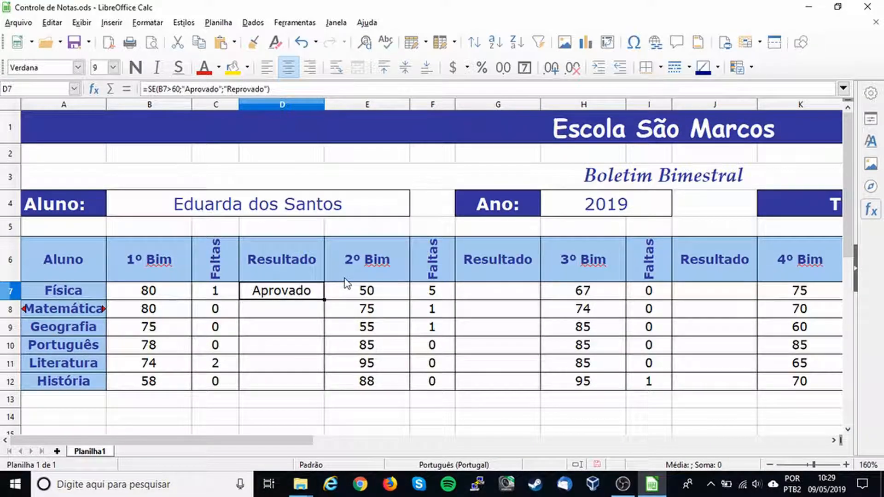
pyautogui.click(171, 297)
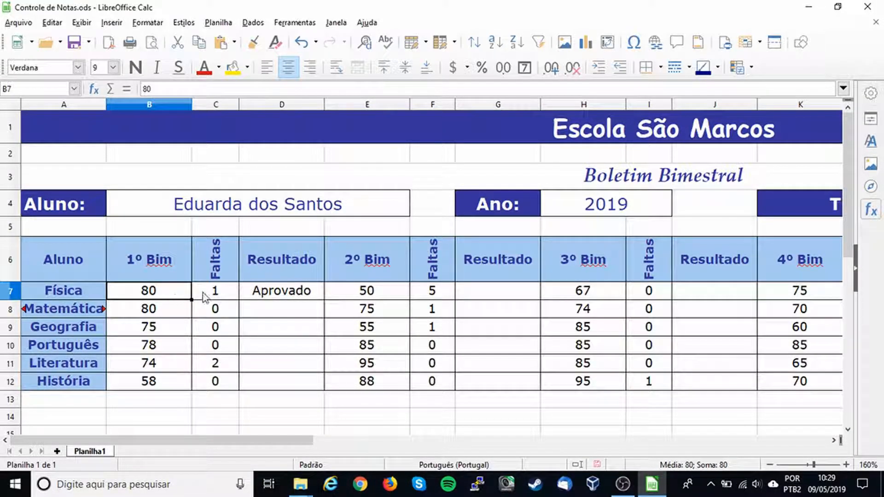
pyautogui.click(279, 289)
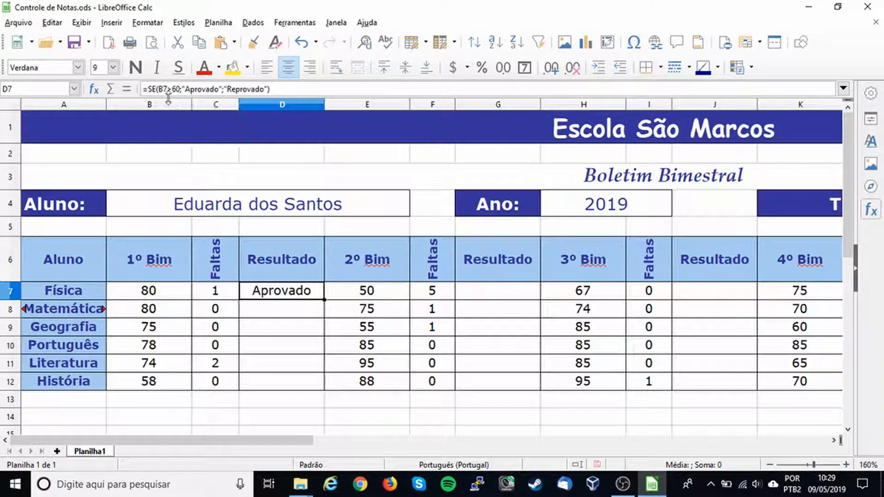
pyautogui.click(286, 87)
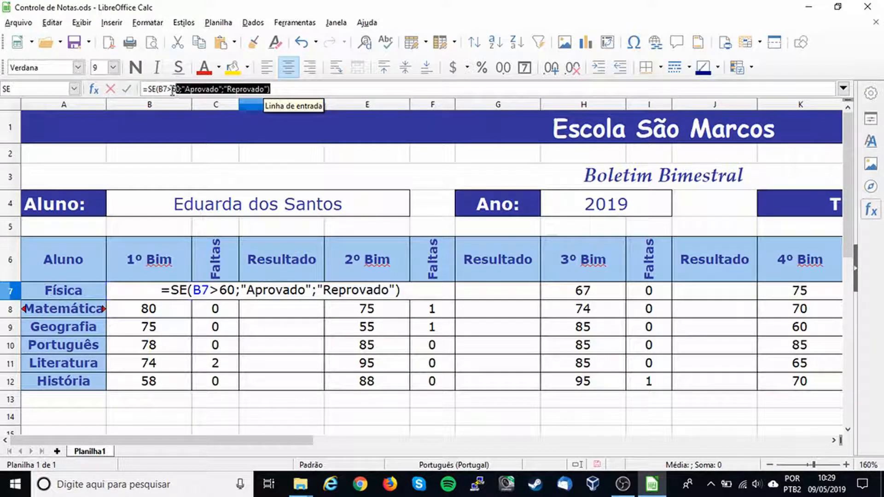
pyautogui.moveTo(289, 89); pyautogui.dragTo(143, 88)
pyautogui.click(300, 88)
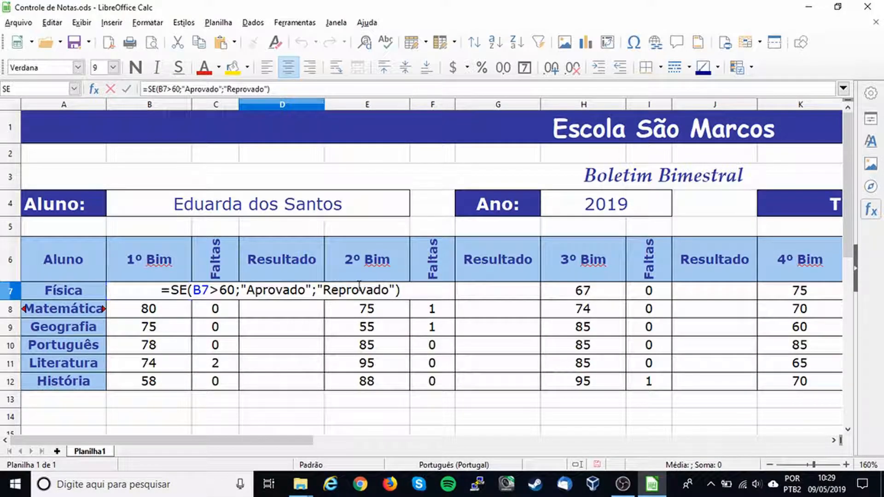
pyautogui.press('Return')
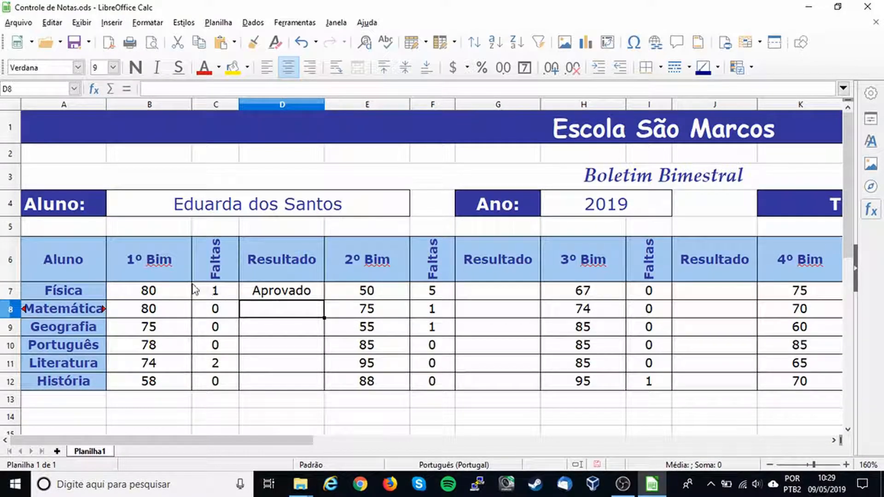
# Step: Set the 1º Bim grade of Física (B7) to 60 to test the limit of the Resultado formula
pyautogui.click(175, 292)
pyautogui.write('60')
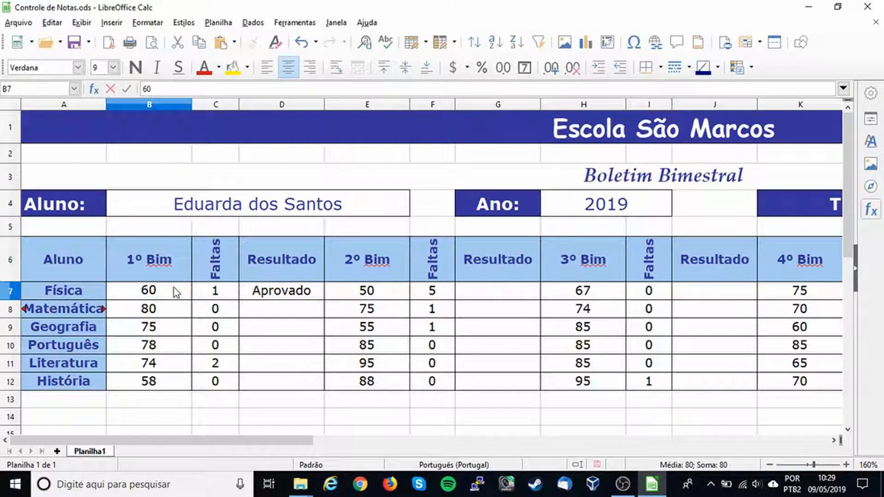
pyautogui.press('Return')
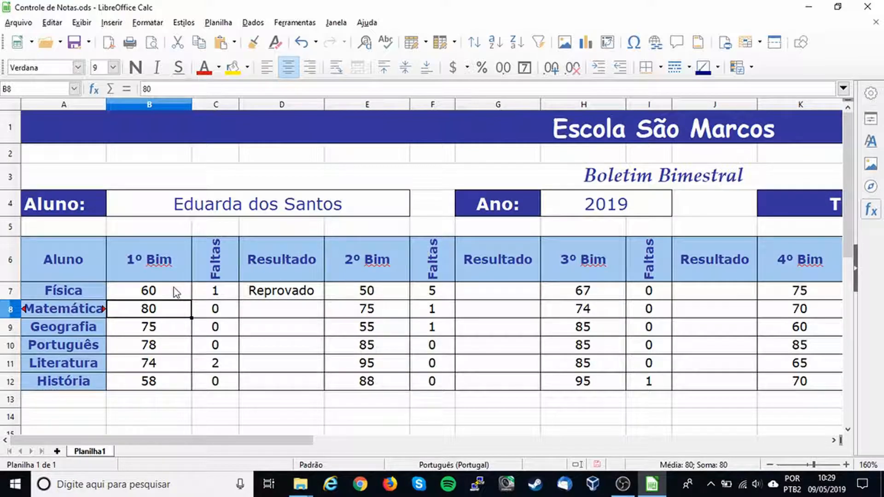
# Step: Compare the Física grade in B7 with the Resultado in D7 and the logical test in its SE formula
pyautogui.click(174, 289)
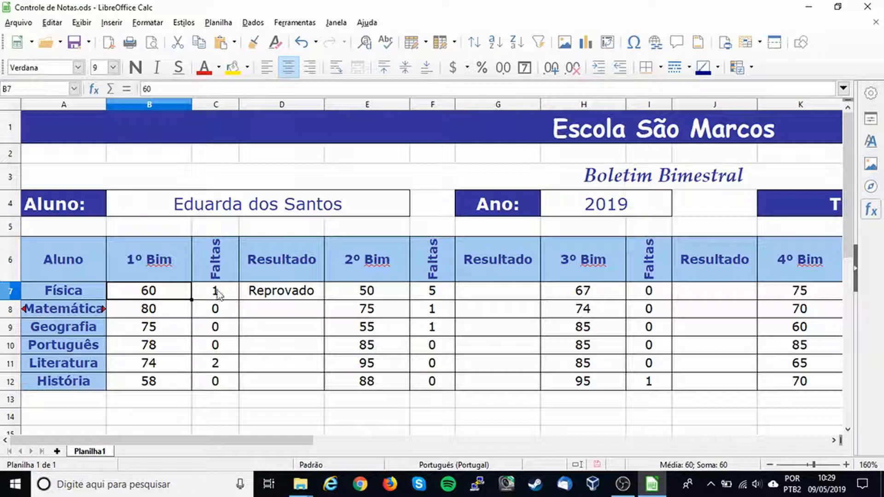
pyautogui.click(264, 298)
pyautogui.click(171, 295)
pyautogui.click(280, 295)
pyautogui.click(174, 293)
pyautogui.click(282, 297)
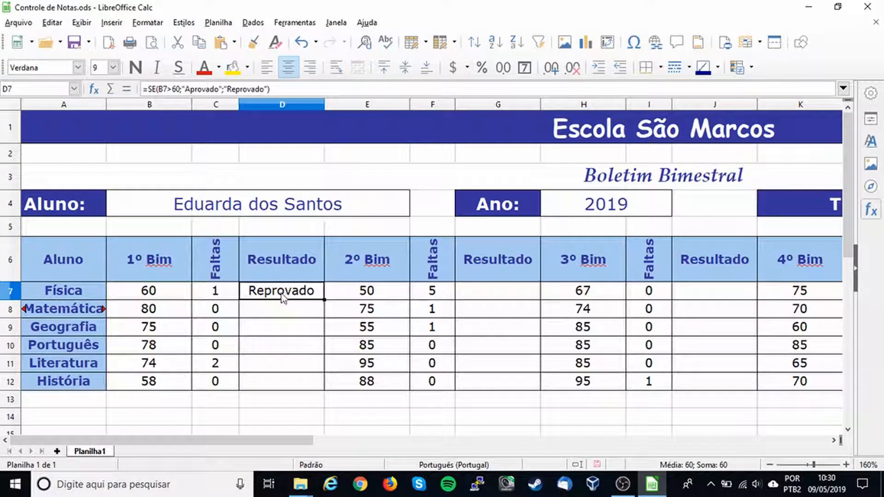
pyautogui.click(159, 293)
pyautogui.click(278, 294)
pyautogui.click(154, 295)
pyautogui.click(274, 298)
pyautogui.click(144, 294)
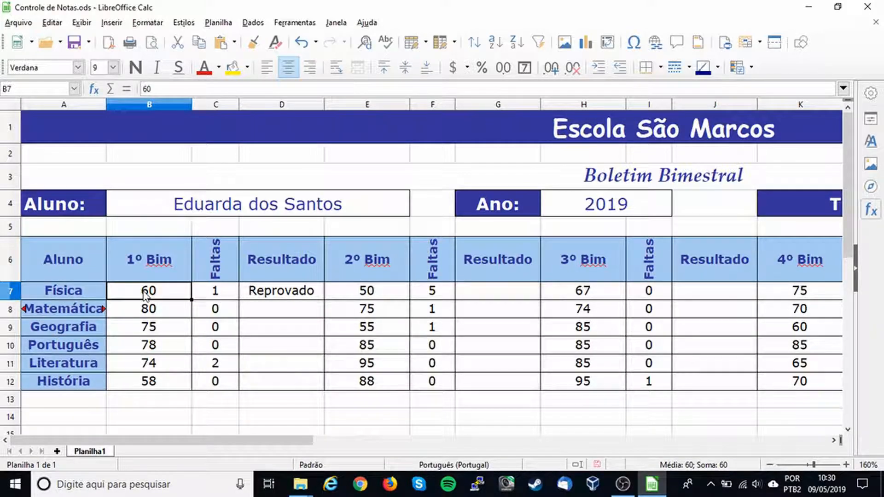
pyautogui.click(259, 296)
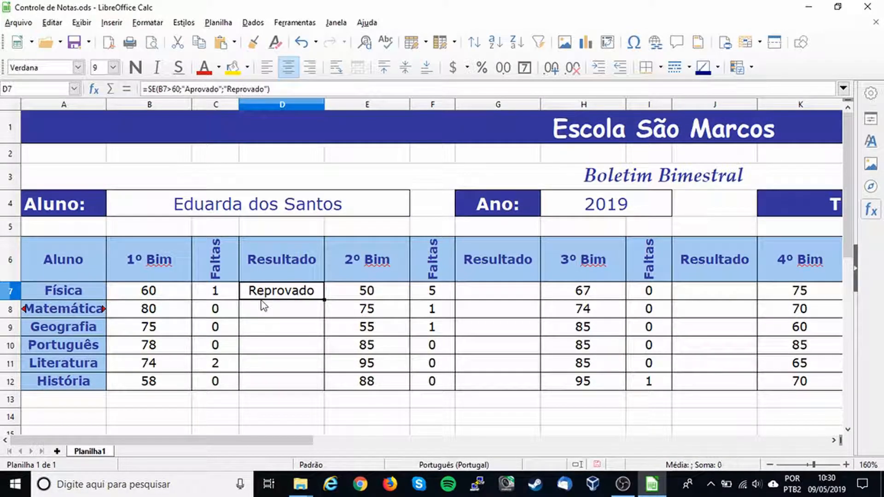
pyautogui.click(181, 296)
pyautogui.click(215, 295)
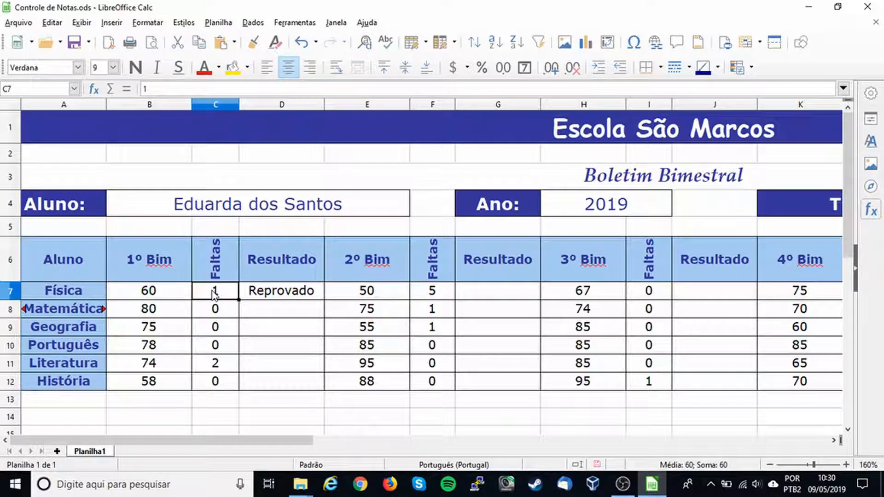
pyautogui.click(281, 299)
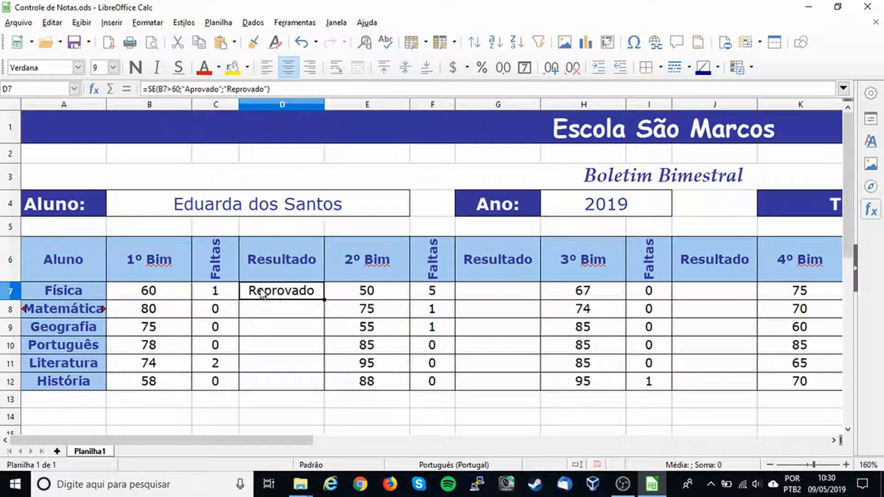
pyautogui.click(154, 293)
pyautogui.click(266, 297)
pyautogui.click(298, 88)
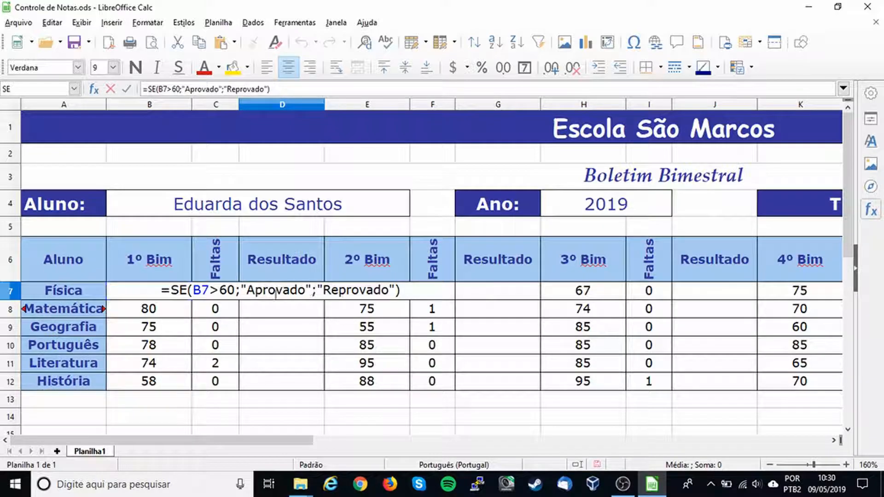
pyautogui.click(219, 295)
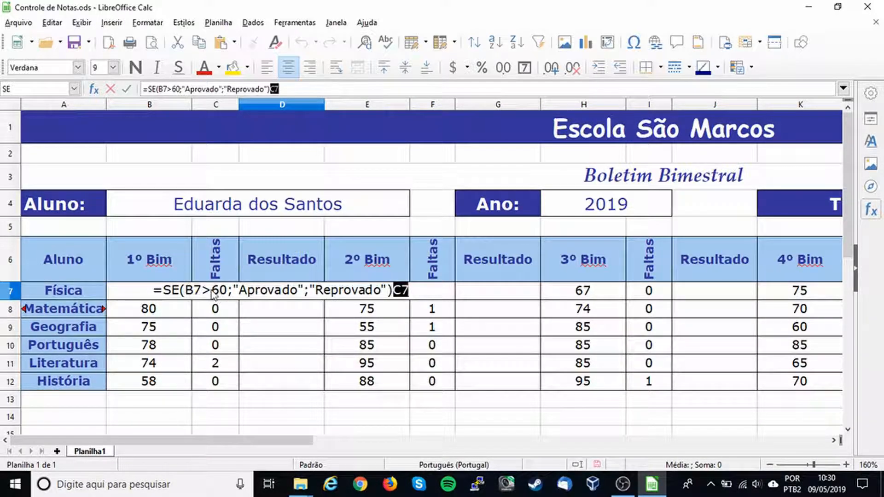
pyautogui.press('BackSpace')
pyautogui.press('BackSpace')
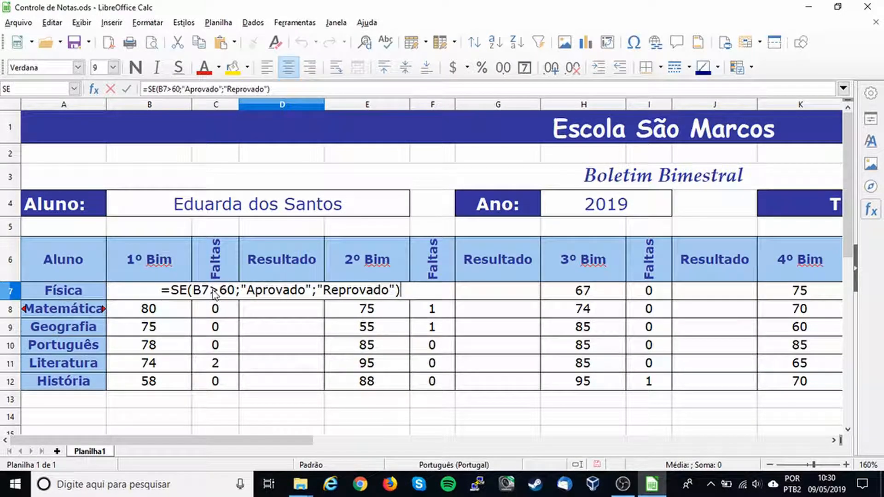
pyautogui.click(221, 294)
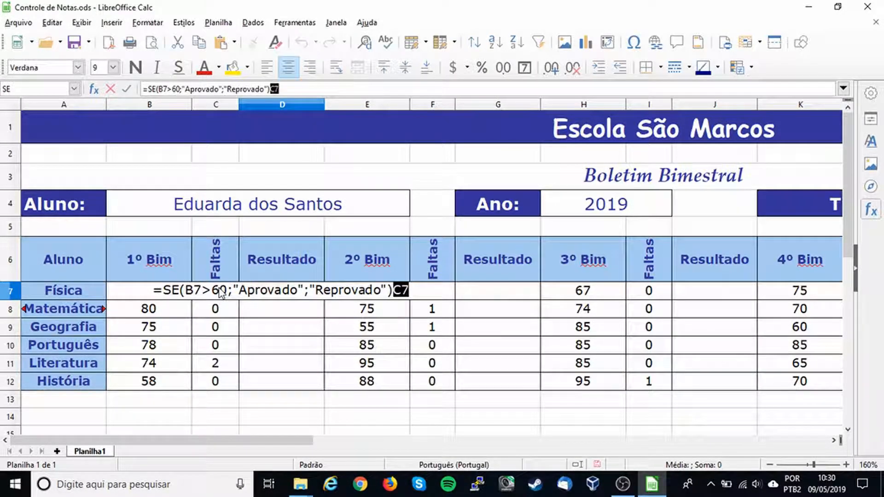
pyautogui.press('BackSpace')
pyautogui.press('BackSpace')
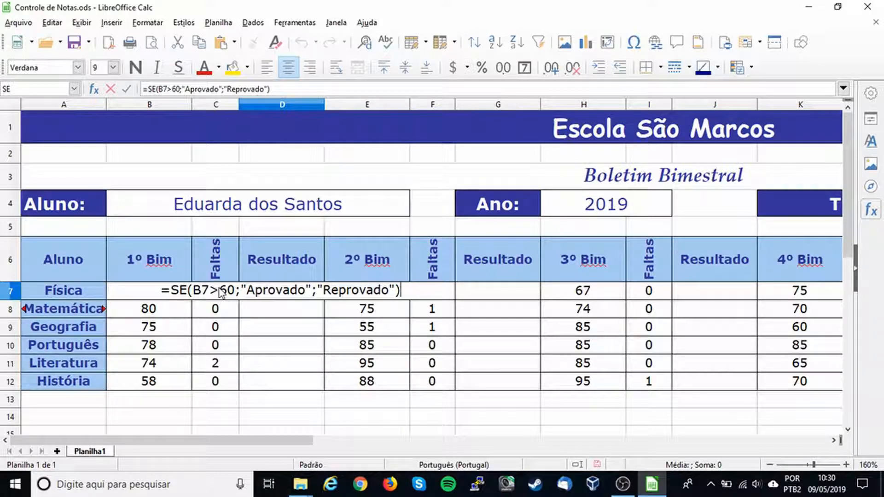
pyautogui.press('Return')
# Step: Change the logical test of the SE formula in D7 to B7>=60
pyautogui.doubleClick(283, 296)
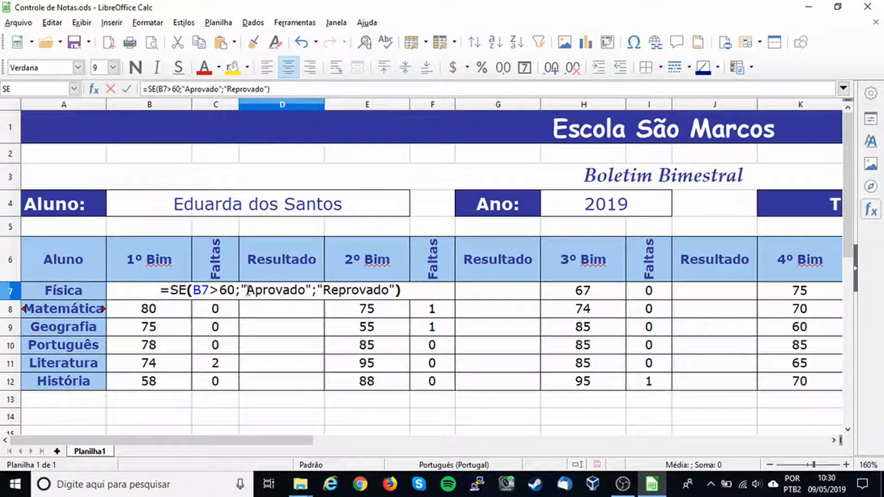
pyautogui.write('C')
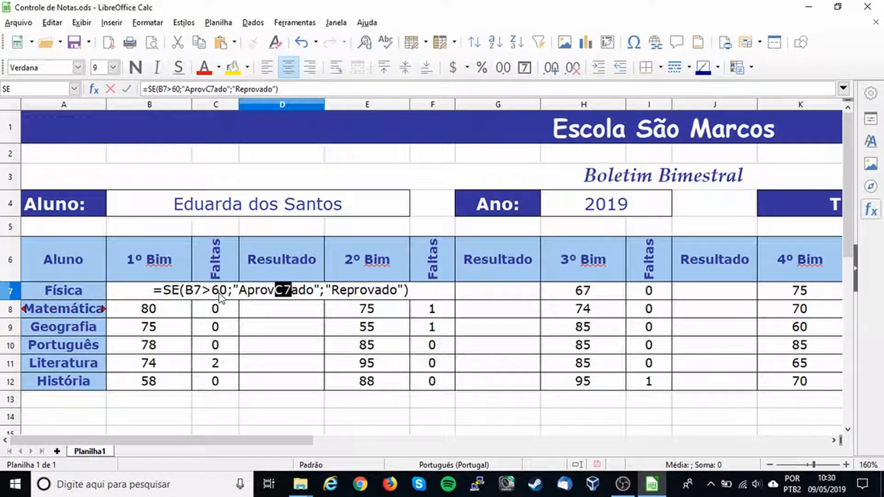
pyautogui.press('BackSpace')
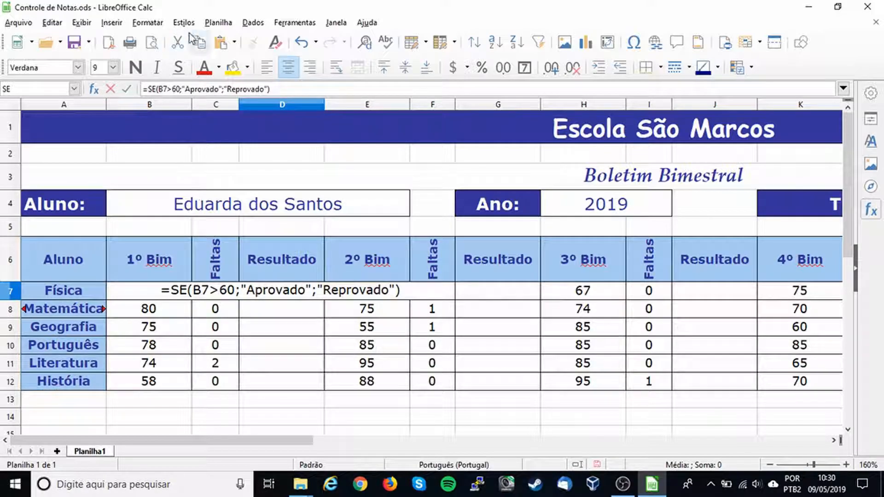
pyautogui.click(186, 87)
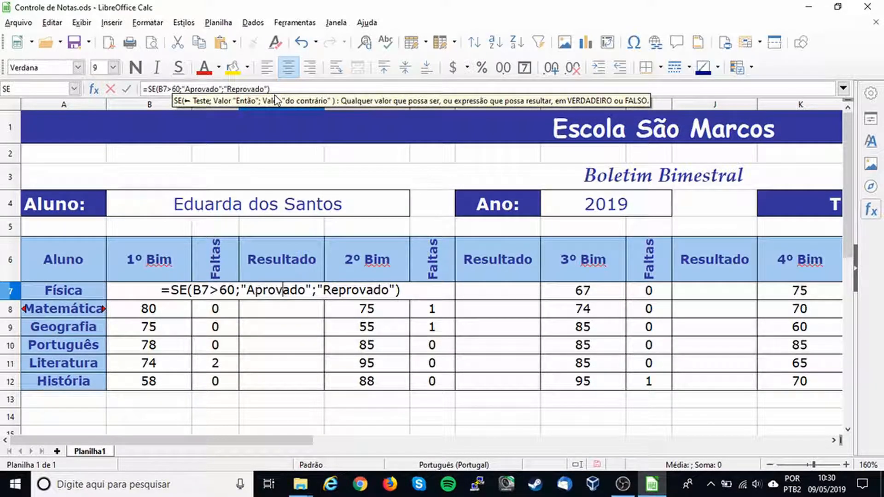
pyautogui.write('=')
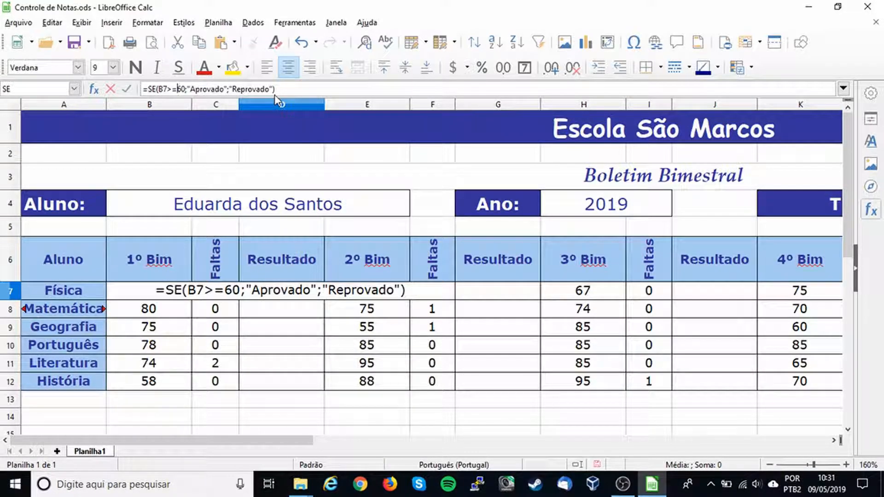
pyautogui.press('Return')
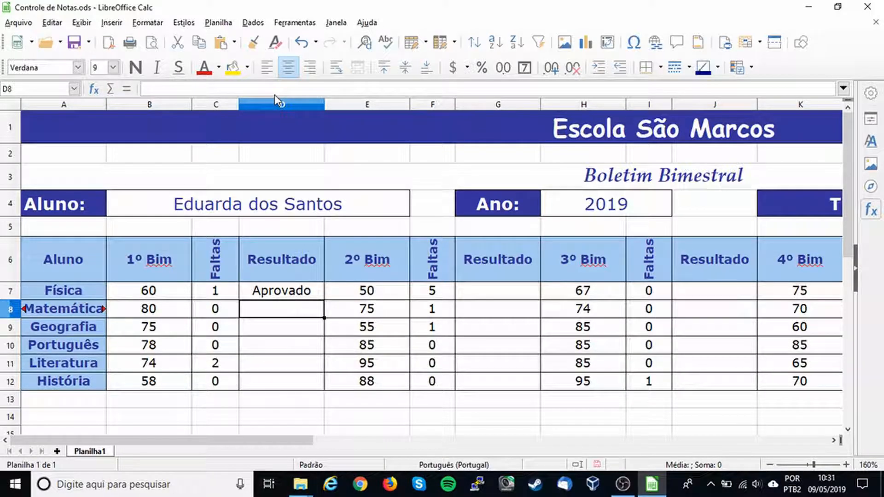
# Step: Test the formula in D7 by setting the Física grade in B7 to 59 and back to 60
pyautogui.click(277, 294)
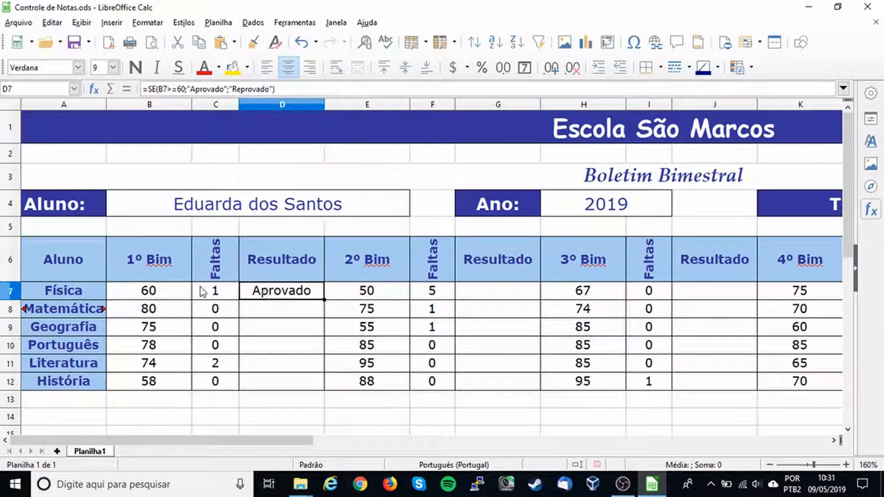
pyautogui.click(173, 297)
pyautogui.write('59')
pyautogui.press('Return')
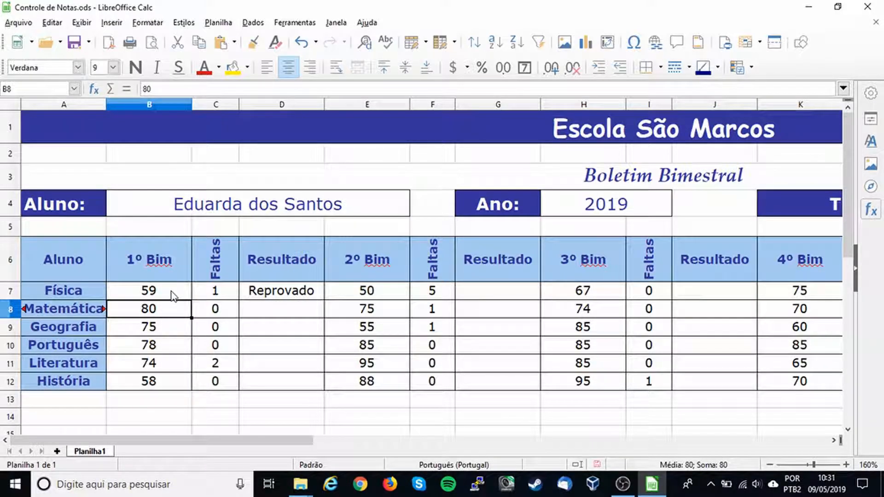
pyautogui.click(175, 295)
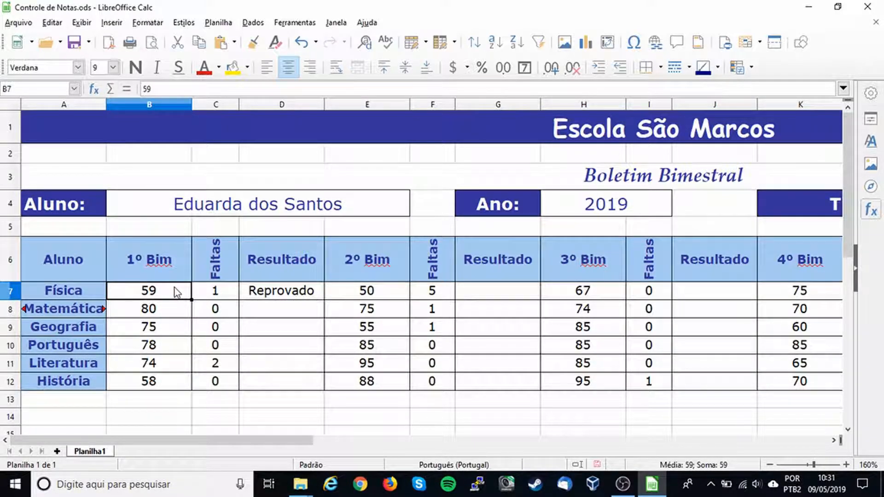
pyautogui.write('60')
pyautogui.press('Return')
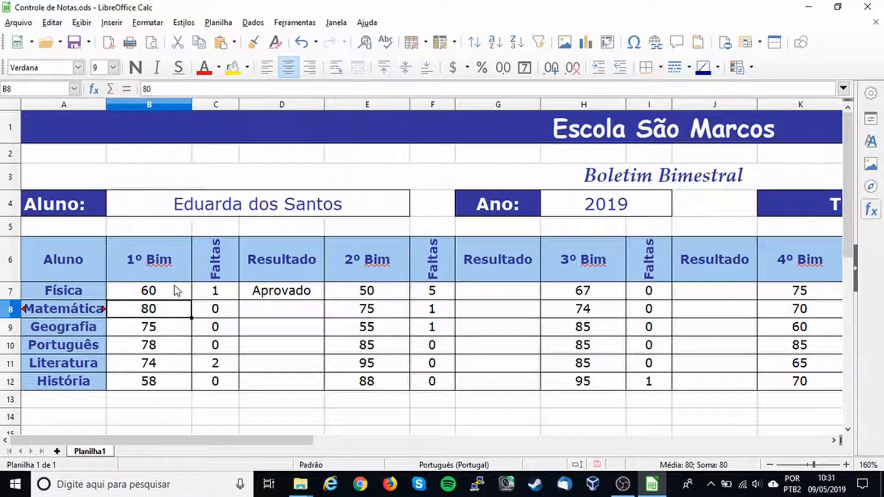
# Step: Review the parts of the SE formula in the 1º Bim Resultado cell of Física (D7)
pyautogui.click(283, 289)
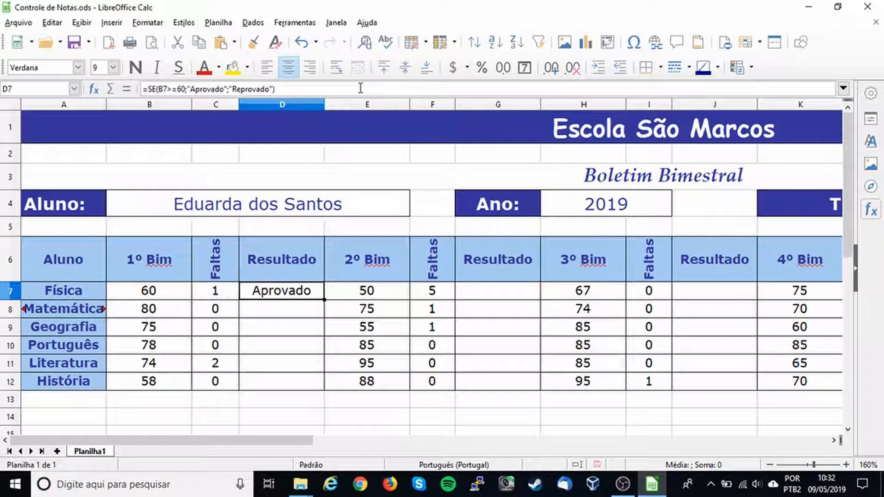
pyautogui.click(292, 89)
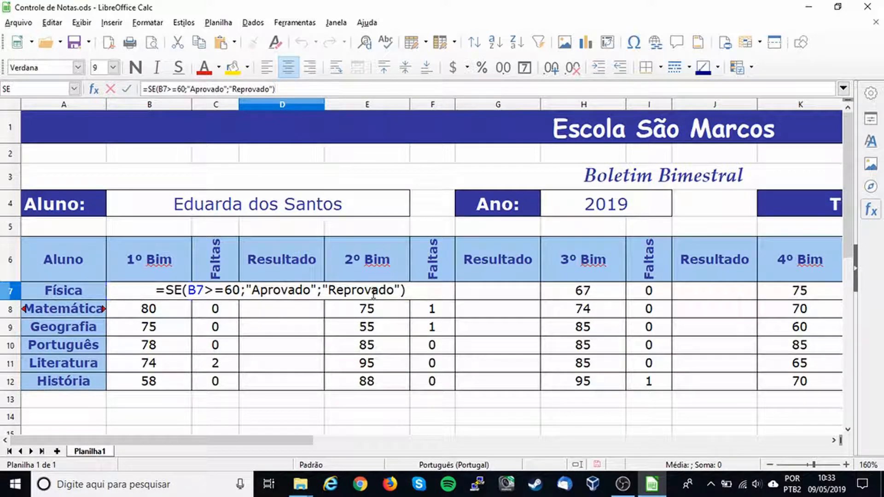
pyautogui.press('Return')
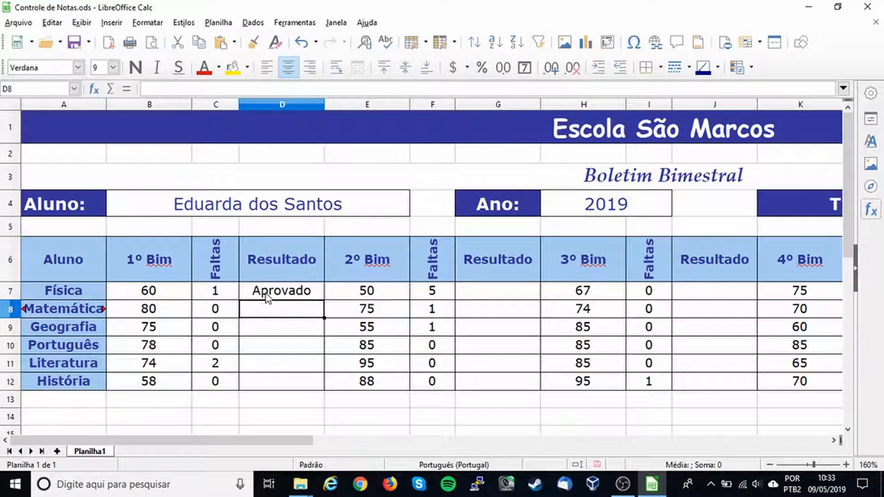
# Step: Set the 1º Bim grade of Física (B7) to 40 and widen column A slightly so that Matemática fits
pyautogui.click(267, 297)
pyautogui.click(164, 297)
pyautogui.write('40')
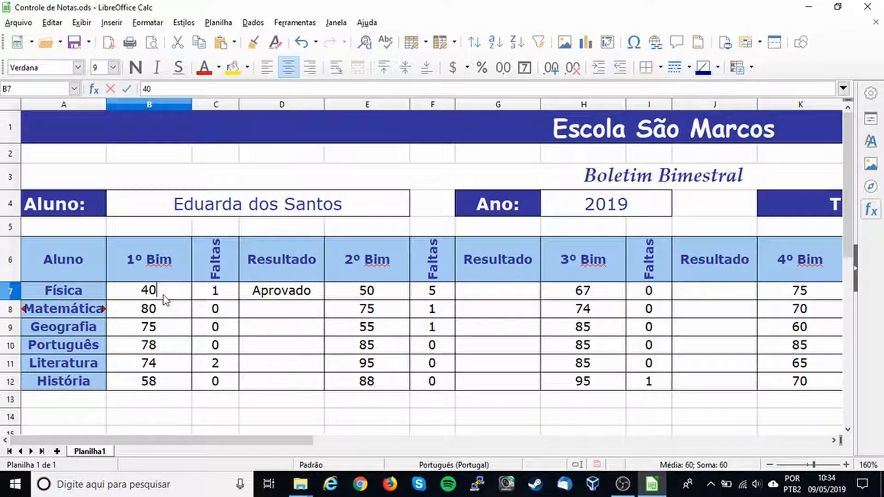
pyautogui.press('Return')
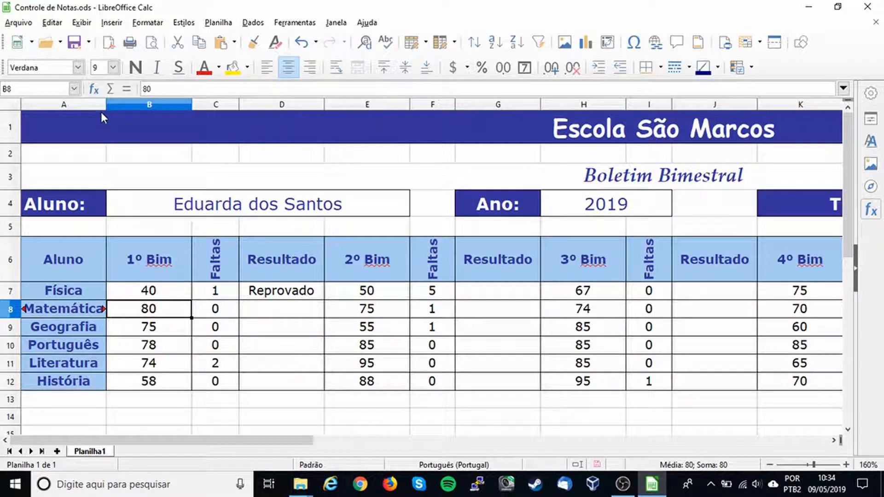
pyautogui.moveTo(106, 105); pyautogui.dragTo(110, 104)
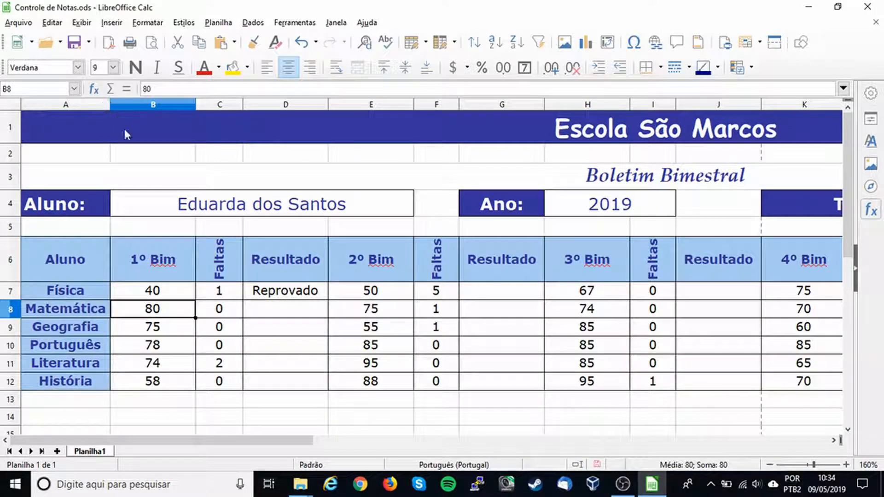
# Step: Enter the formula =se(B8>=60;"Aprovado";"Reprovado") in the 1º Bim Resultado cell of Matemática (D8)
pyautogui.click(278, 314)
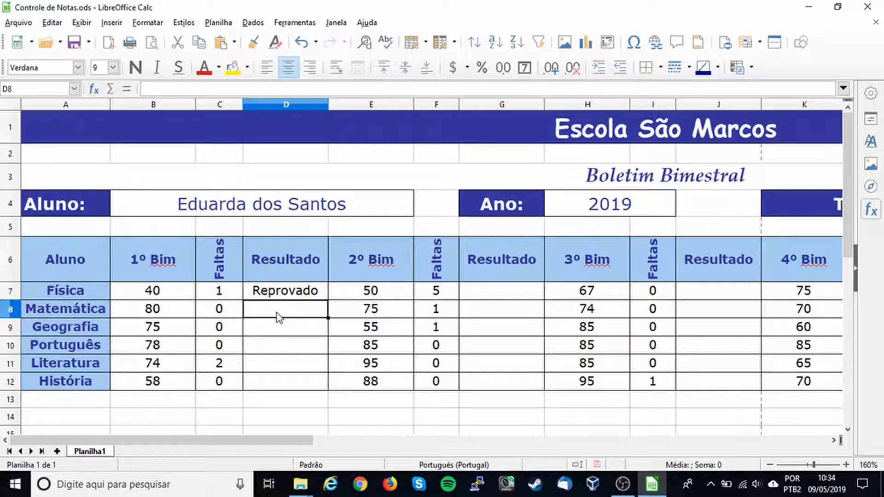
pyautogui.write('=')
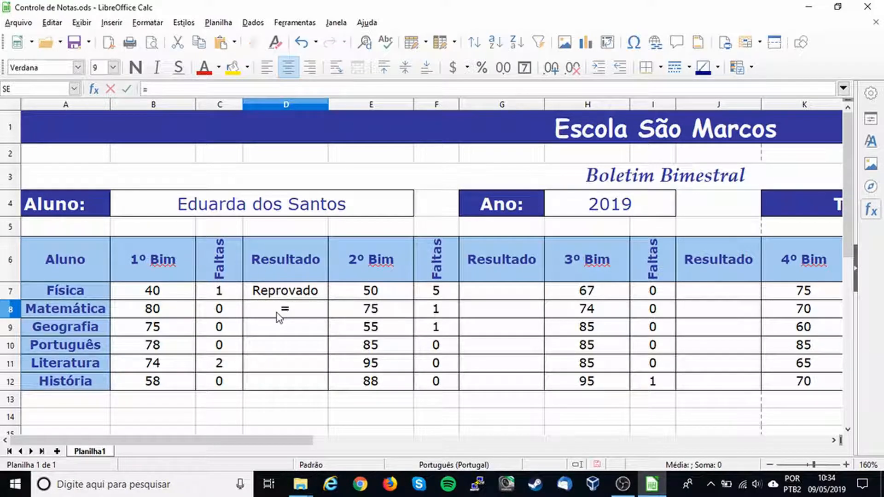
pyautogui.write('se(')
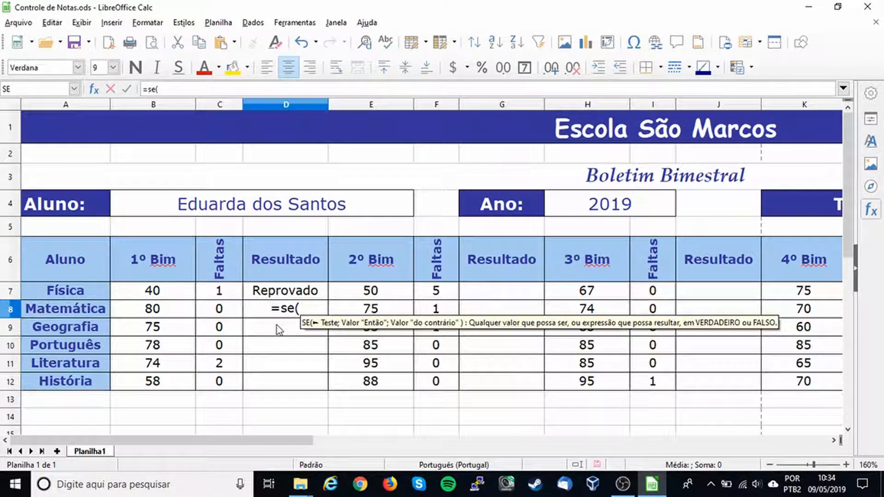
pyautogui.click(162, 312)
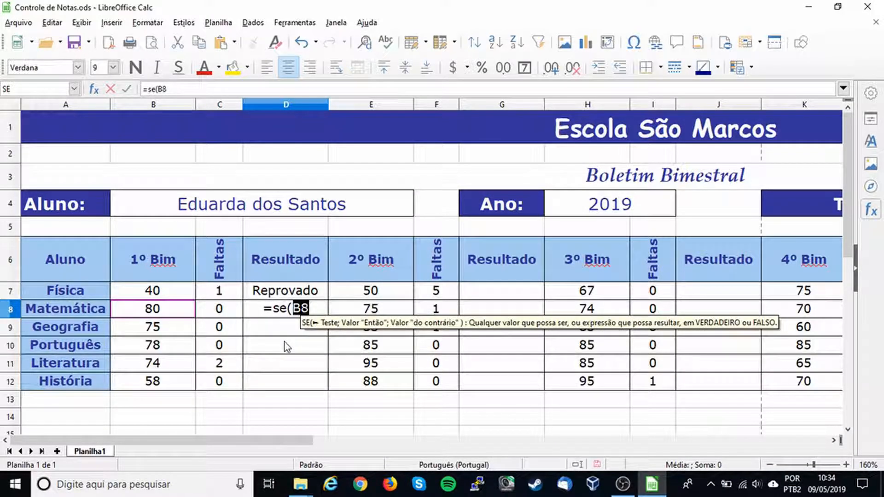
pyautogui.write('>')
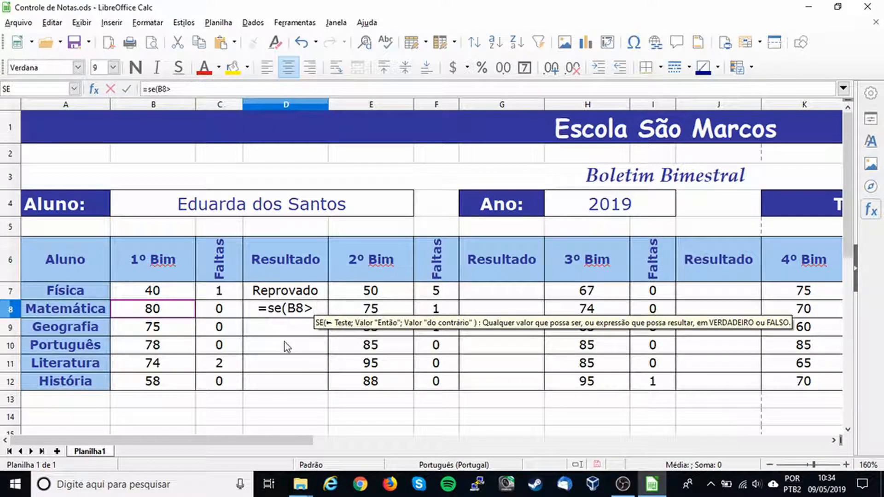
pyautogui.write('=')
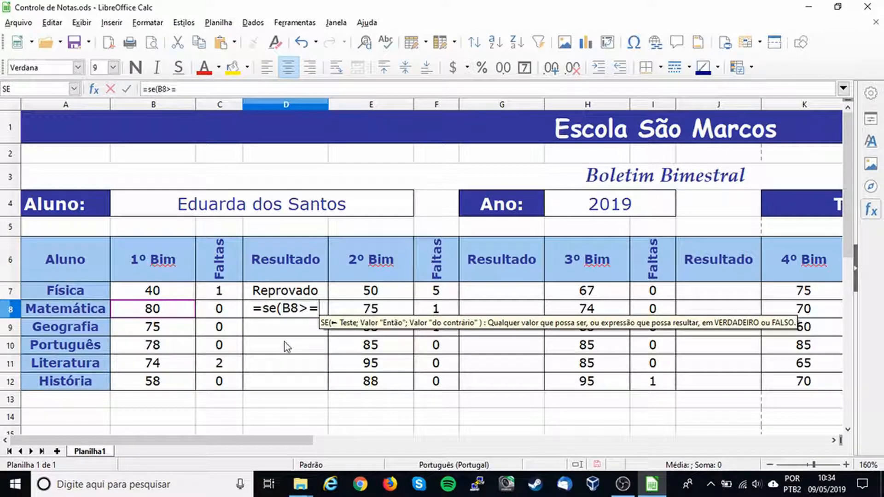
pyautogui.write('60')
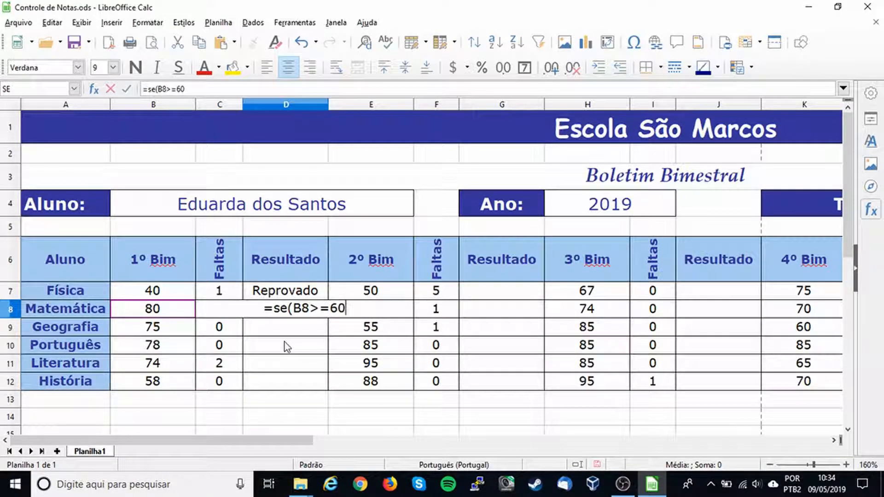
pyautogui.write(';')
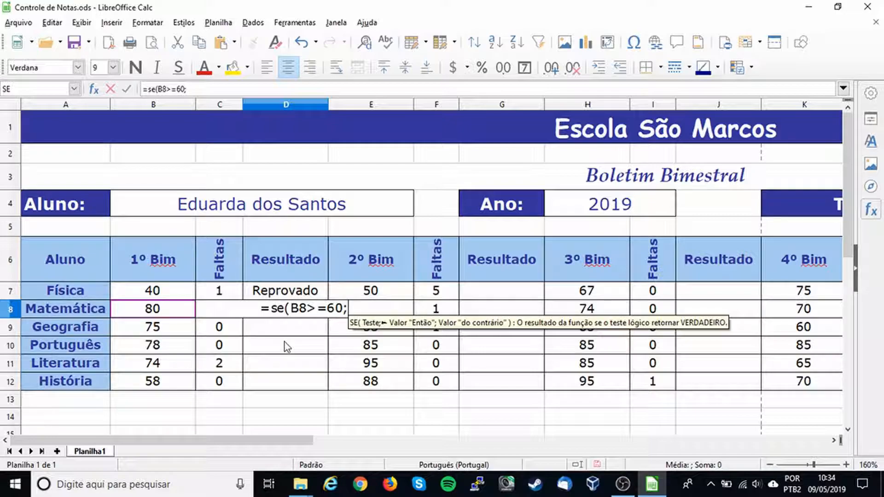
pyautogui.write('"')
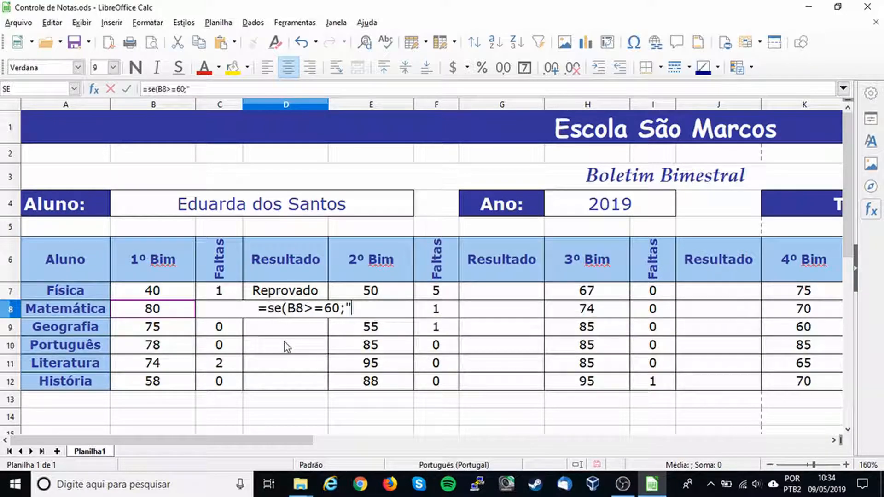
pyautogui.write('Ap')
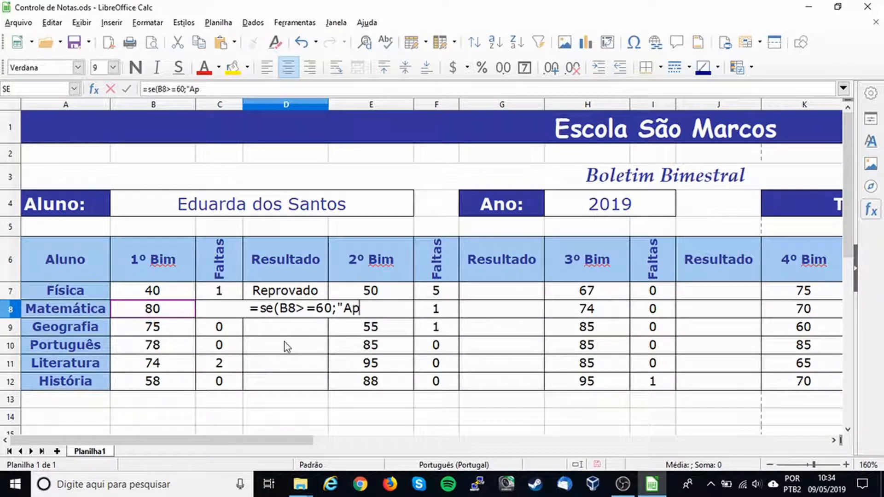
pyautogui.write('rovado"')
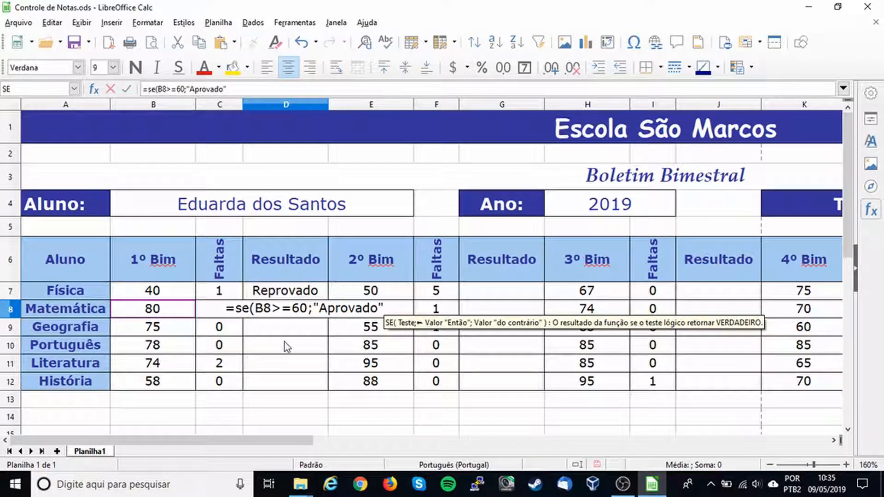
pyautogui.write(';')
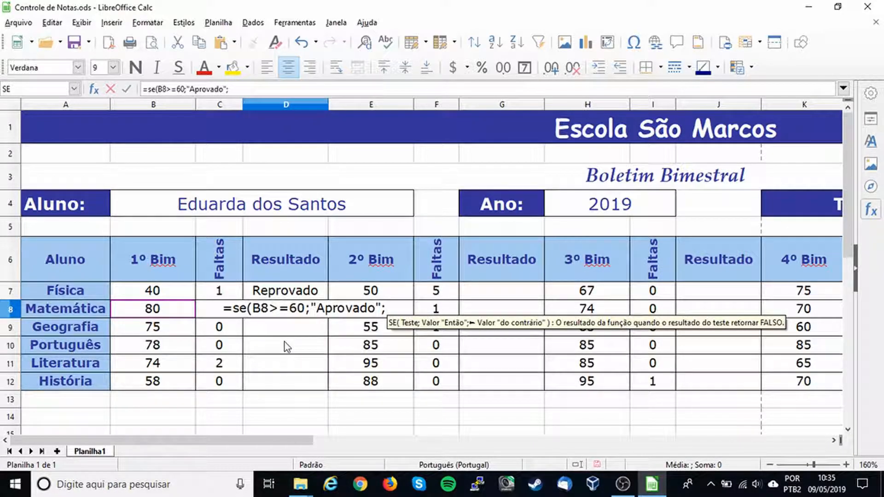
pyautogui.write('"')
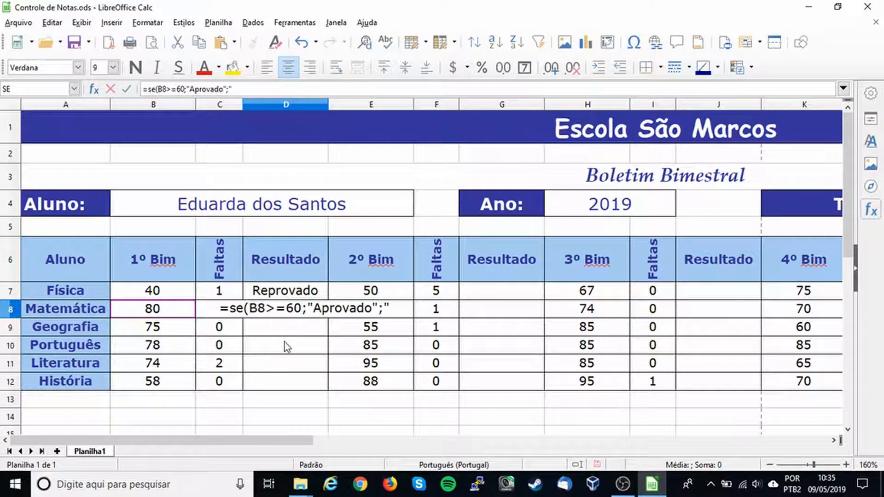
pyautogui.write('Rep')
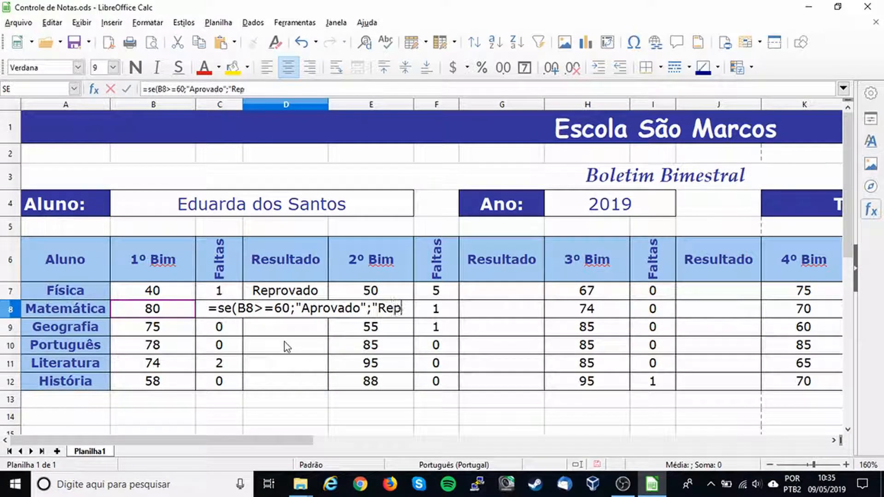
pyautogui.write('rovado"')
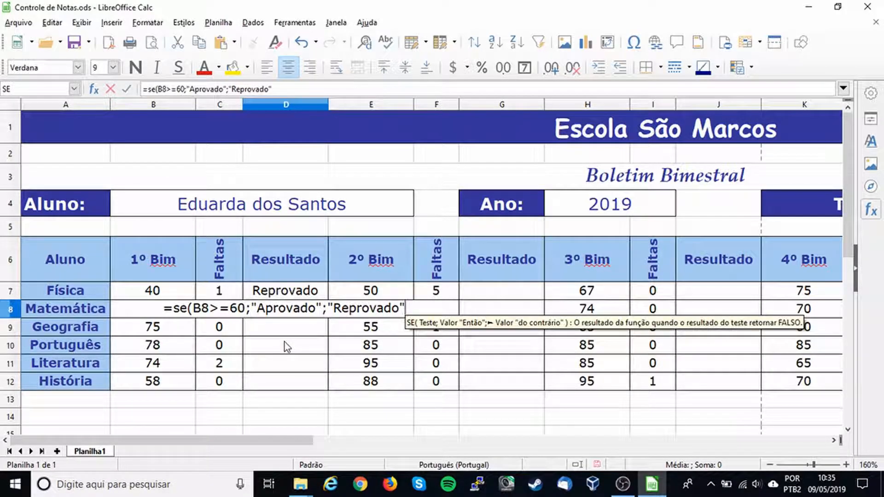
pyautogui.write(')')
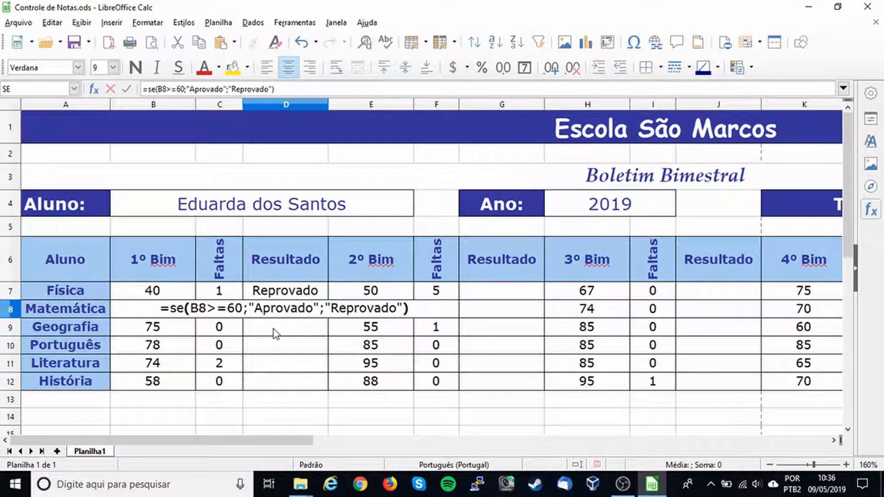
pyautogui.press('Return')
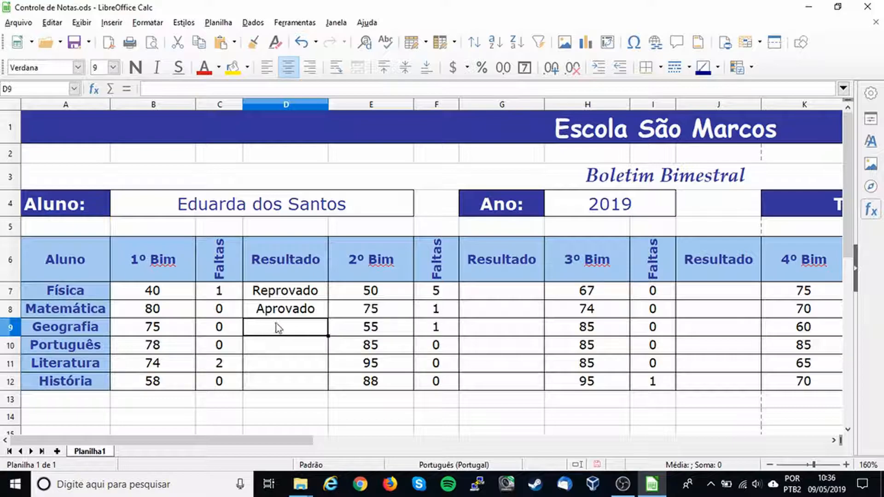
# Step: Test the formula in D8 by setting the Matemática 1º Bim grade in B8 to 40 and 58
pyautogui.click(280, 314)
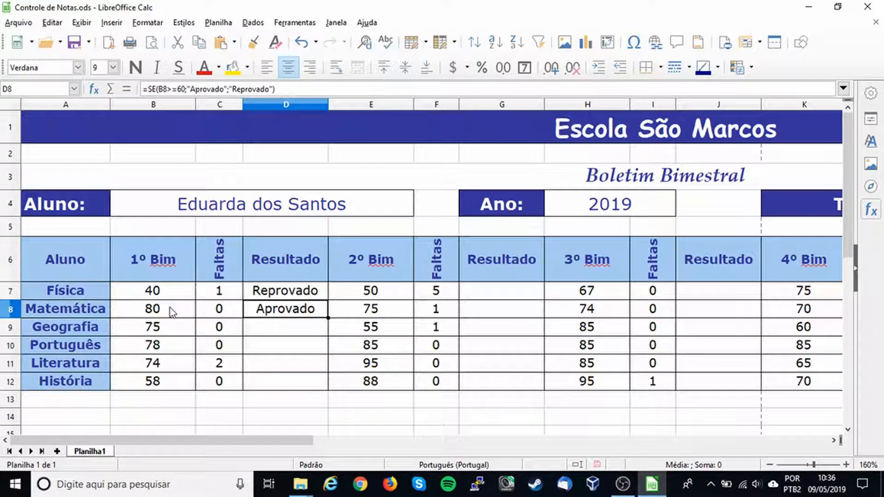
pyautogui.click(291, 326)
pyautogui.click(286, 315)
pyautogui.click(175, 311)
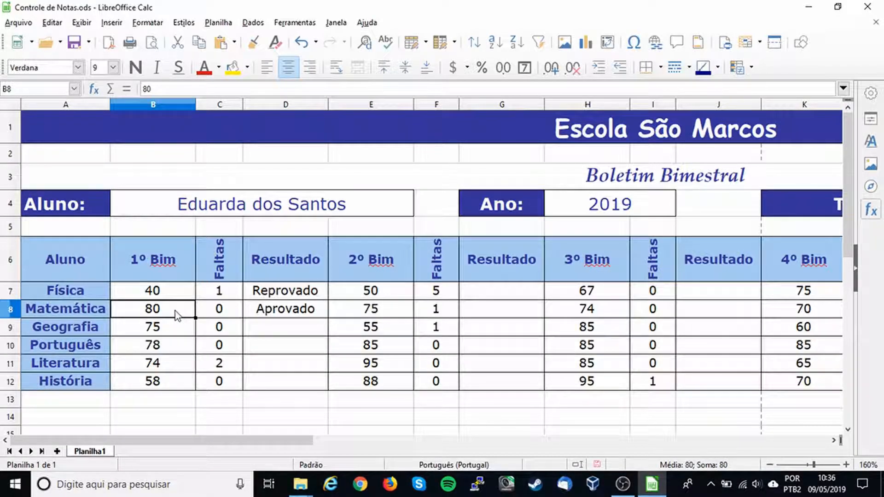
pyautogui.write('40')
pyautogui.press('Return')
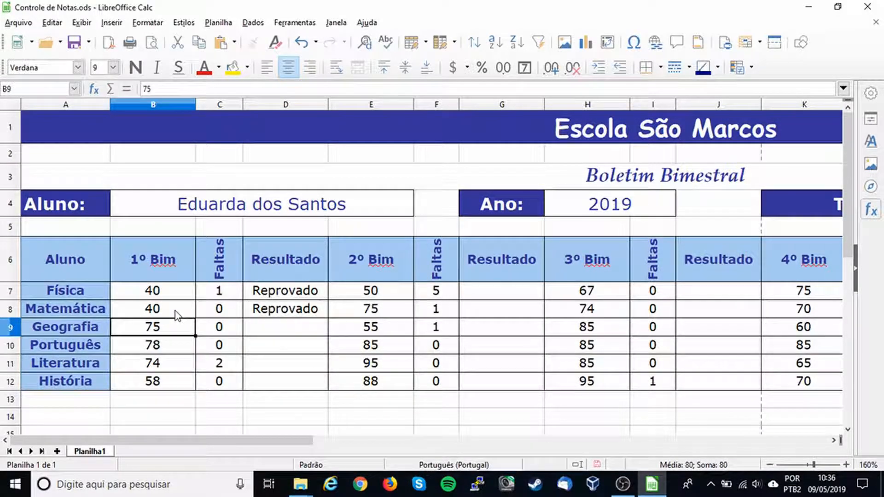
pyautogui.click(175, 311)
pyautogui.write('58')
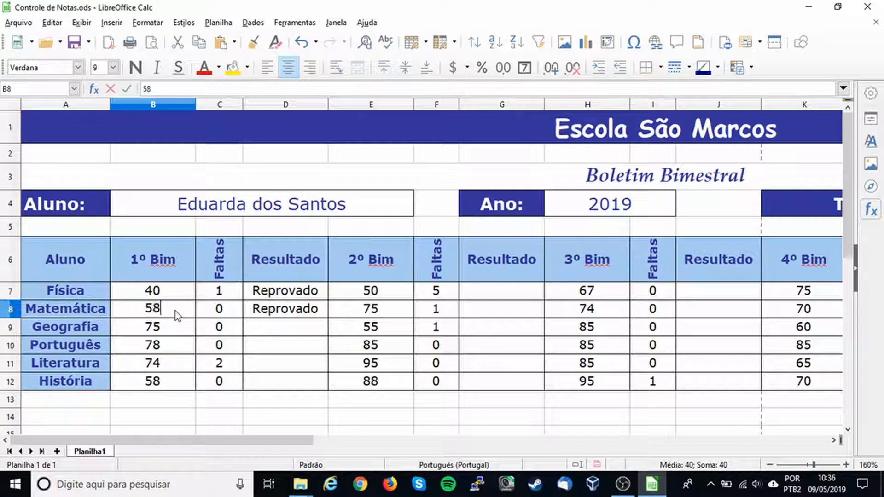
pyautogui.press('Return')
# Step: Test the passing limit in D8 with Matemática grades of 59 and 60 in B8, and set the grade back to 80
pyautogui.click(175, 311)
pyautogui.write('59')
pyautogui.press('Return')
pyautogui.click(175, 311)
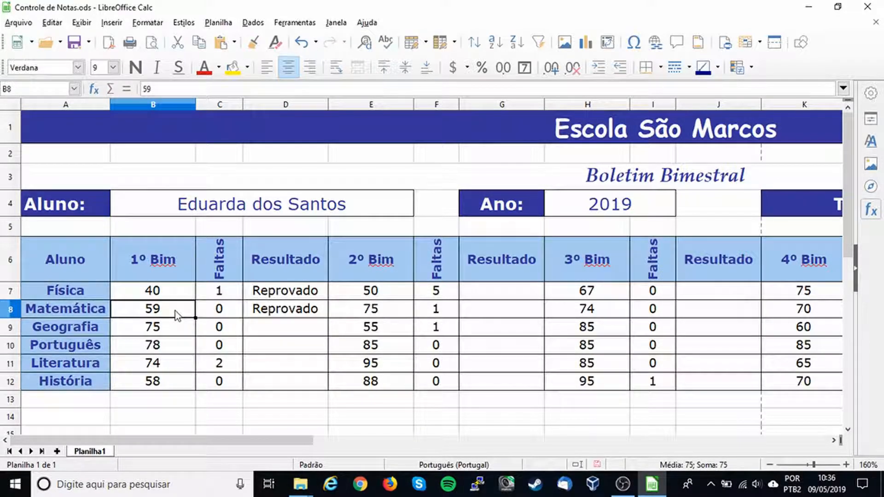
pyautogui.write('60')
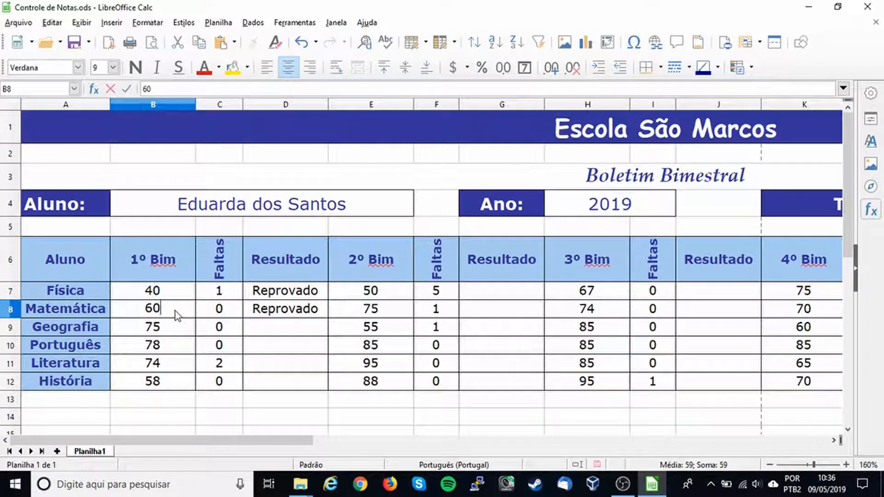
pyautogui.press('Return')
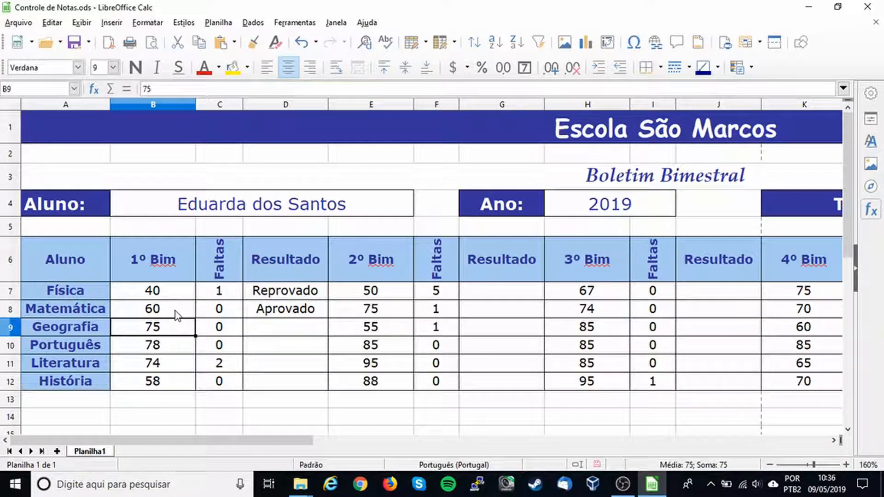
pyautogui.click(175, 311)
pyautogui.write('80')
pyautogui.click(175, 311)
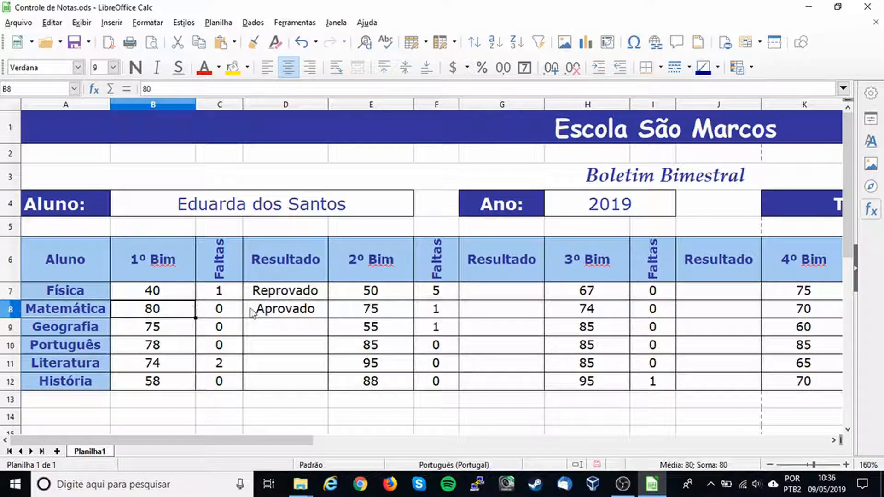
# Step: Replace the closing double quote after Reprovado in the D8 formula with a single quote and submit the faulty formula
pyautogui.click(273, 313)
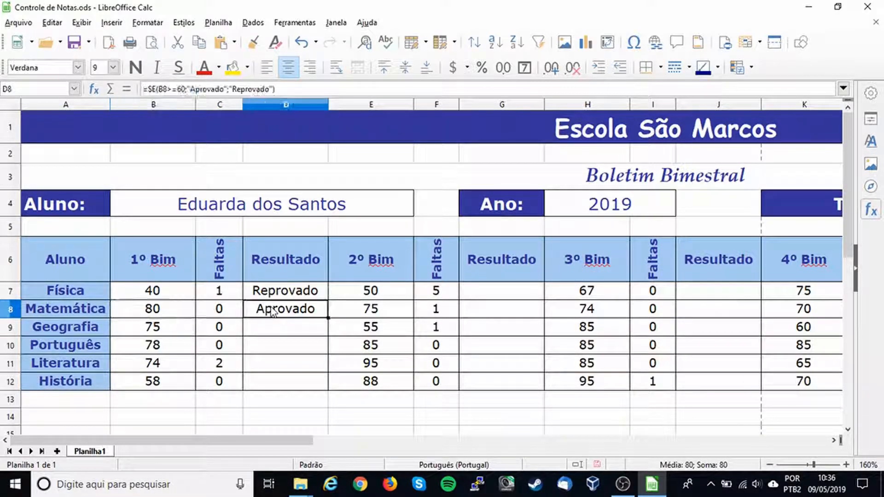
pyautogui.click(327, 92)
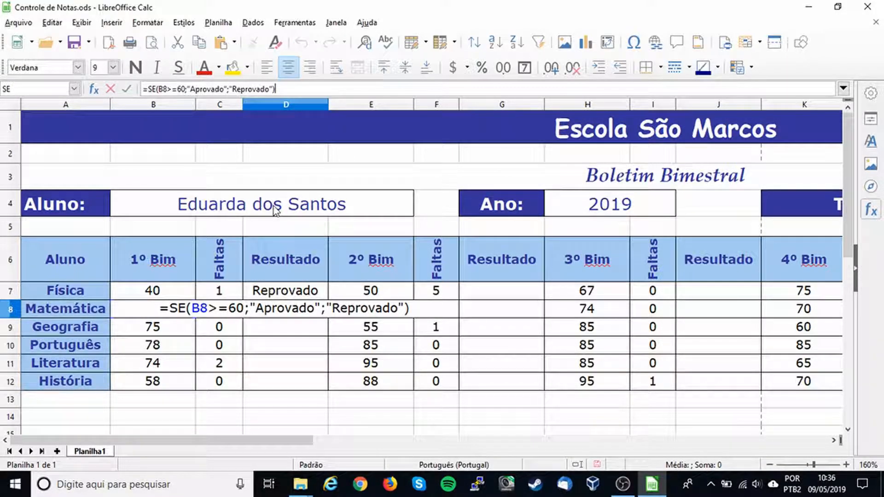
pyautogui.click(271, 90)
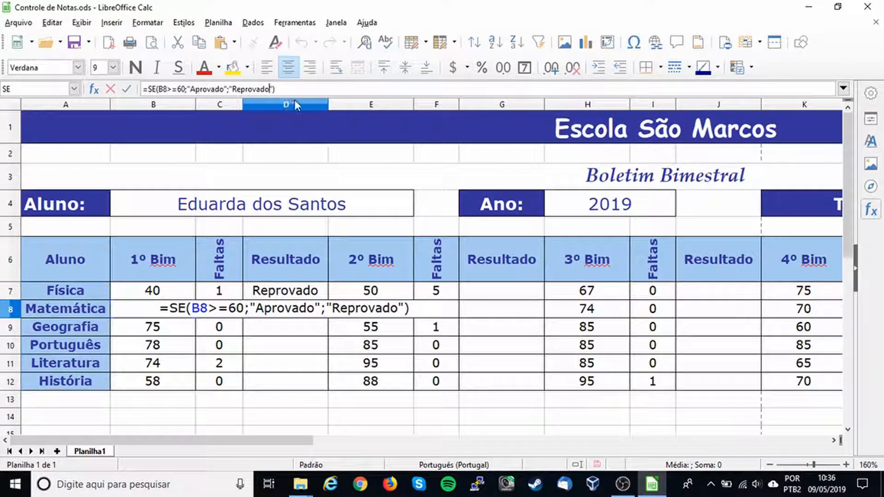
pyautogui.press('Delete')
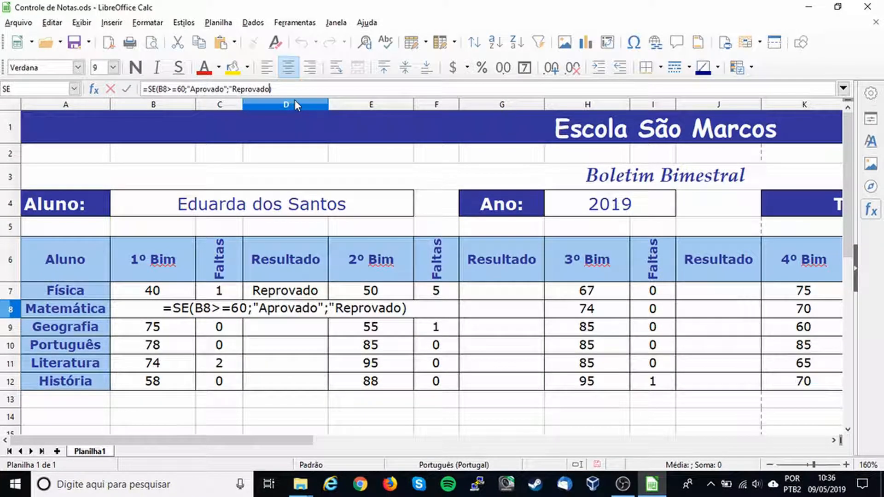
pyautogui.write("'")
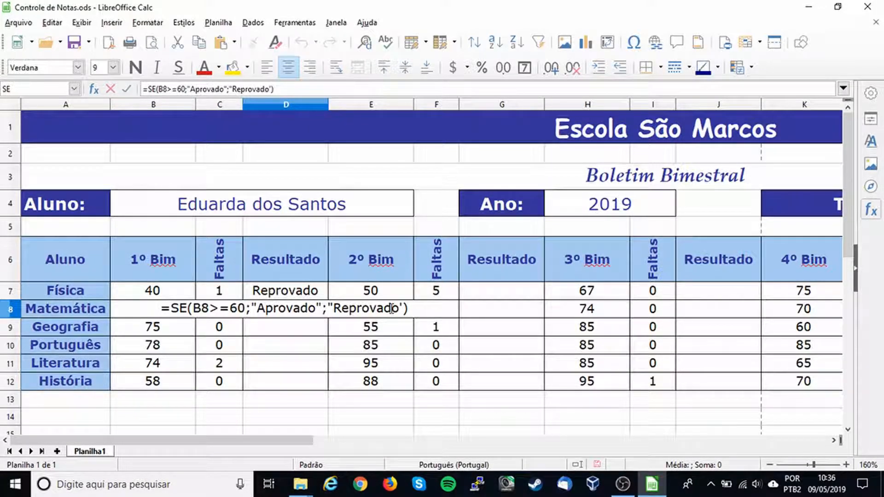
pyautogui.press('Return')
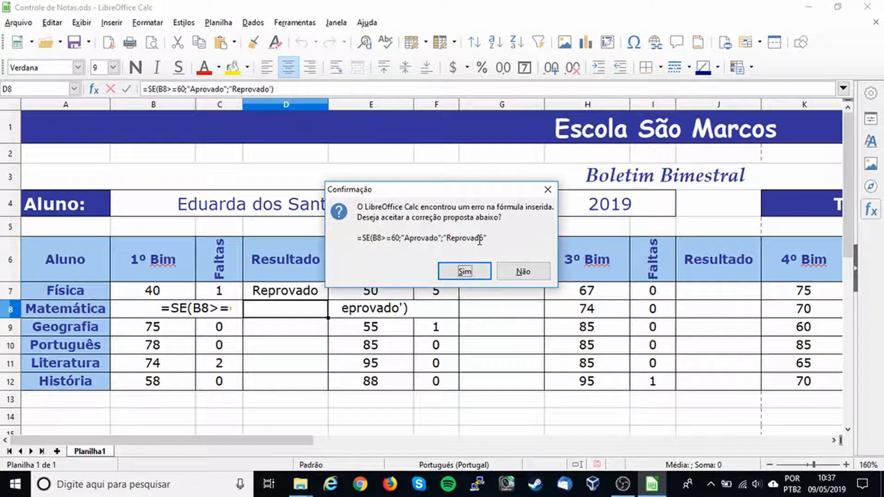
# Step: Examine the Reprovado text in the proposed formula correction for D8 and accept the correction
pyautogui.moveTo(487, 238)
pyautogui.mouseDown()
pyautogui.moveTo(351, 237)
pyautogui.moveTo(490, 239)
pyautogui.mouseUp()
pyautogui.moveTo(451, 192); pyautogui.dragTo(361, 175)
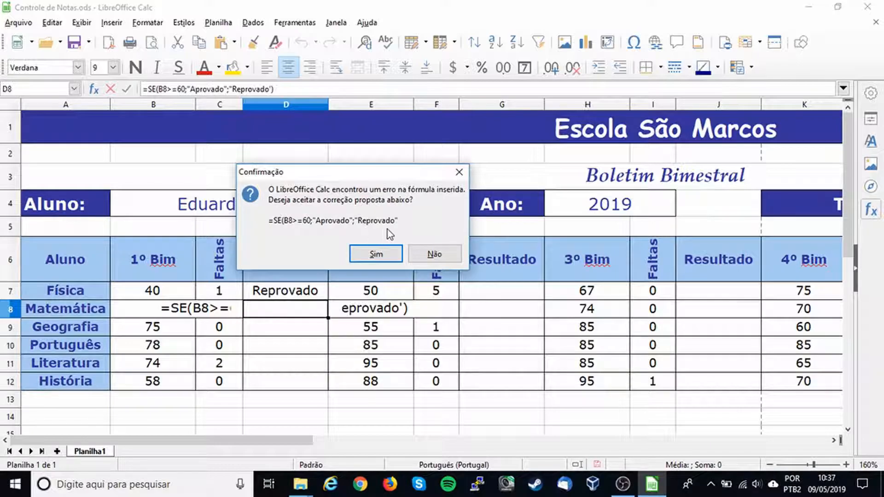
pyautogui.moveTo(400, 222); pyautogui.dragTo(355, 221)
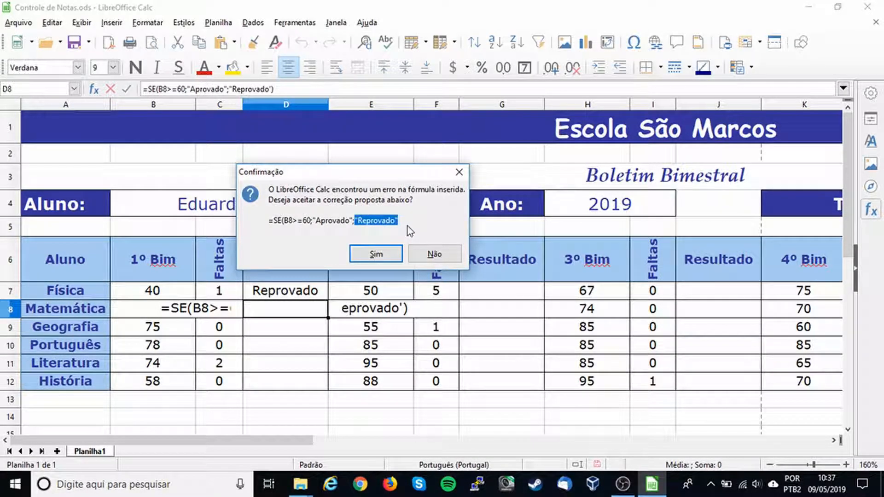
pyautogui.click(423, 224)
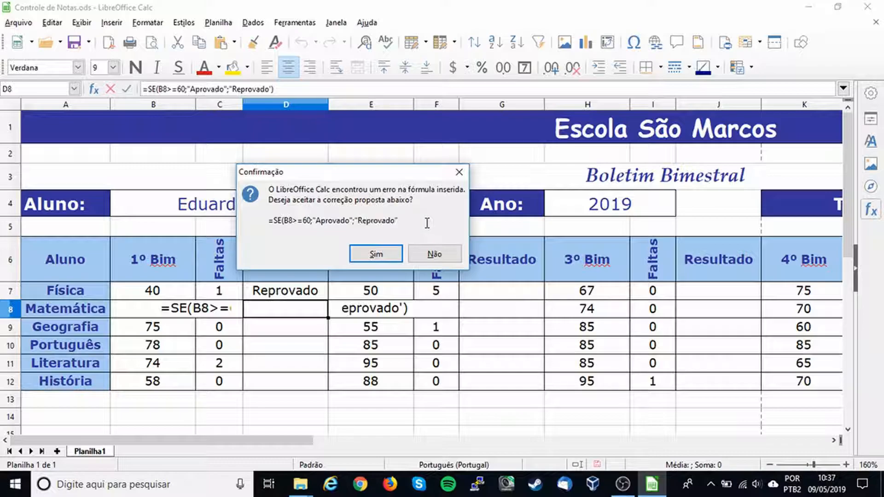
pyautogui.click(378, 261)
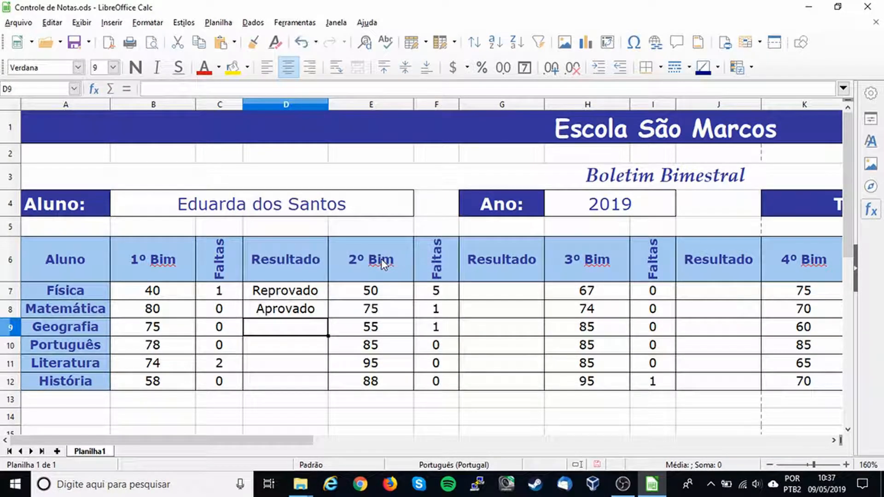
# Step: Remove the semicolon between 60 and "Aprovado" in the D8 formula and submit the faulty formula
pyautogui.click(284, 311)
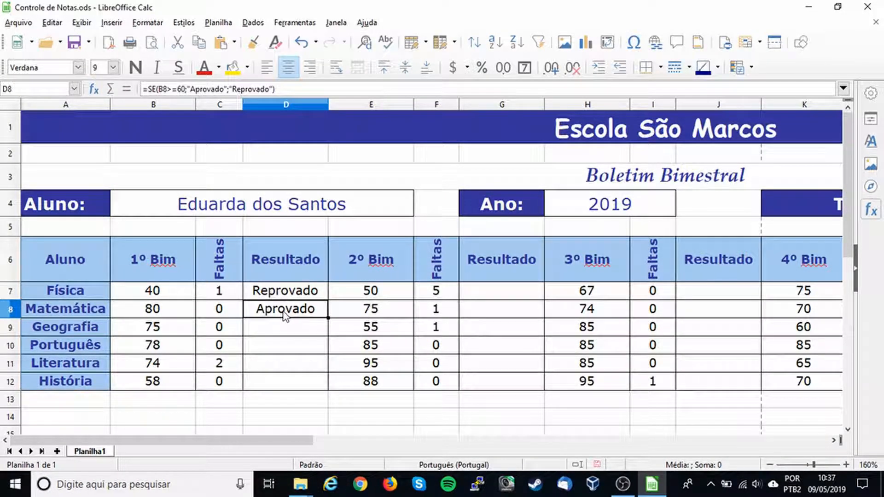
pyautogui.doubleClick(284, 308)
pyautogui.click(250, 309)
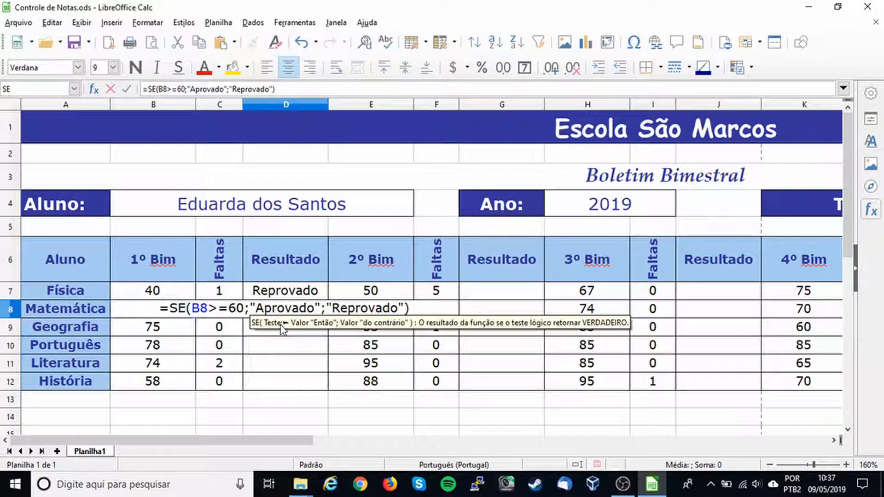
pyautogui.press('BackSpace')
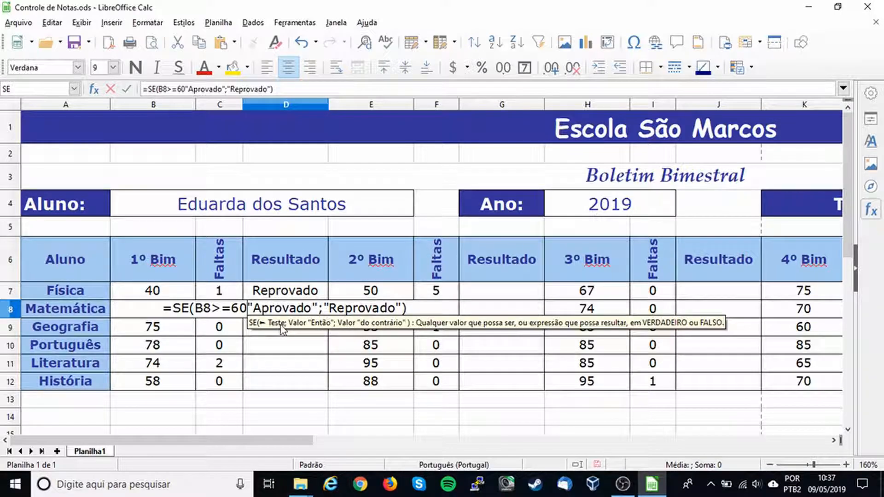
pyautogui.press('Return')
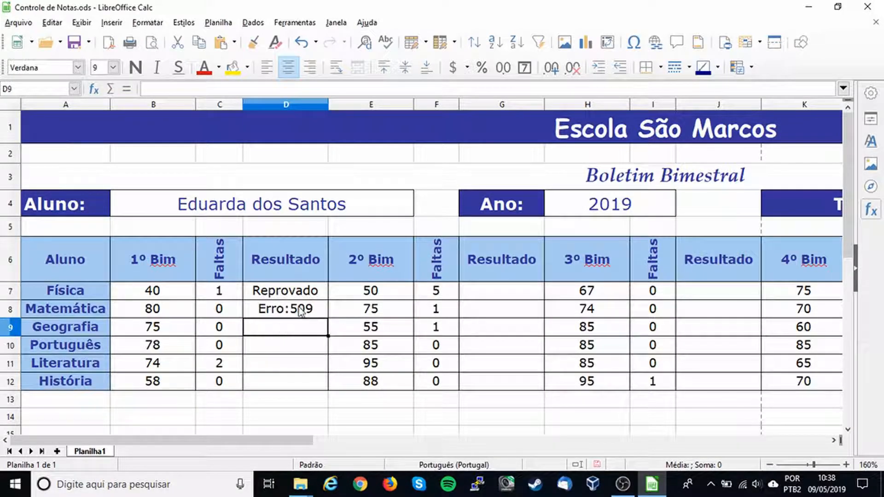
# Step: Reinsert the semicolon after 60 in D8 so the formula reads =SE(B8>=60;"Aprovado";"Reprovado")
pyautogui.click(301, 310)
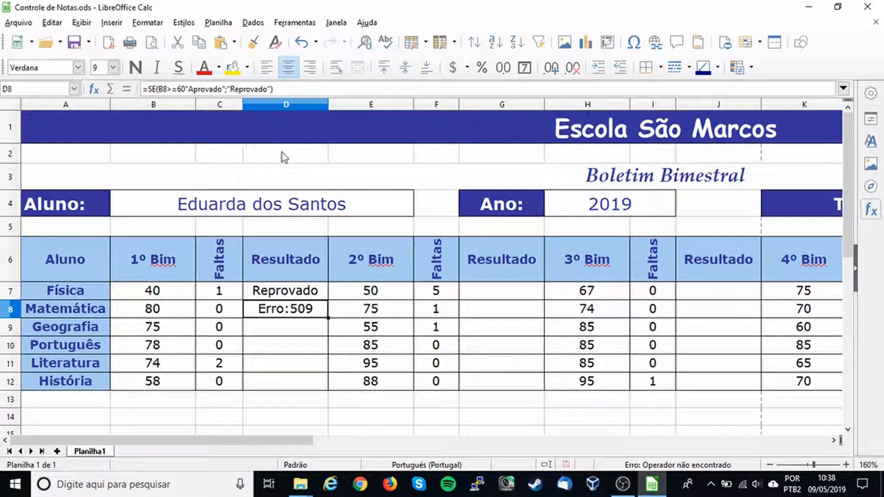
pyautogui.doubleClick(294, 313)
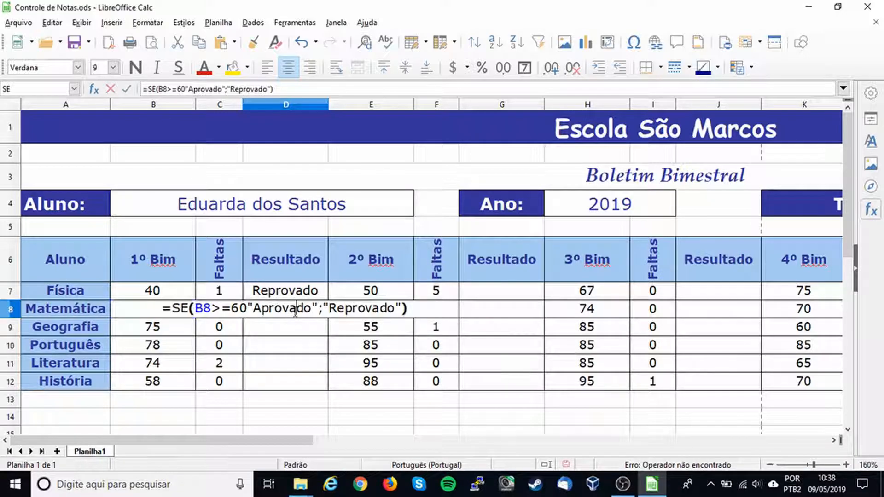
pyautogui.click(247, 309)
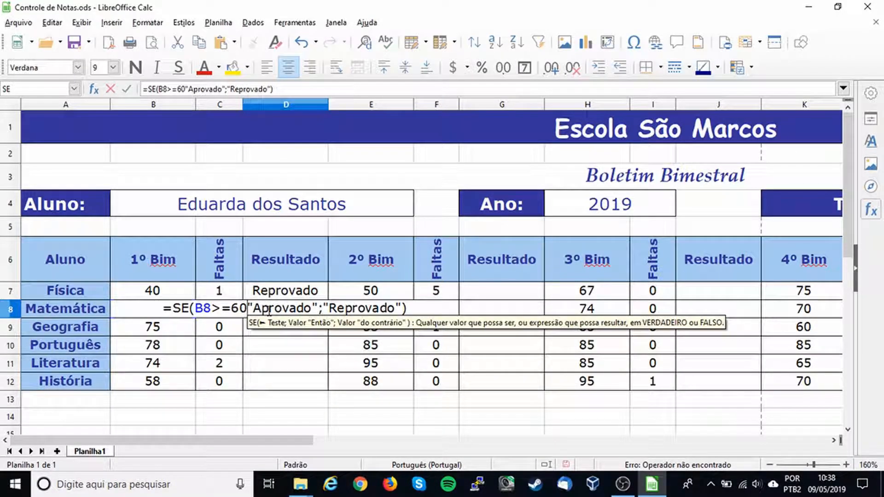
pyautogui.write(';')
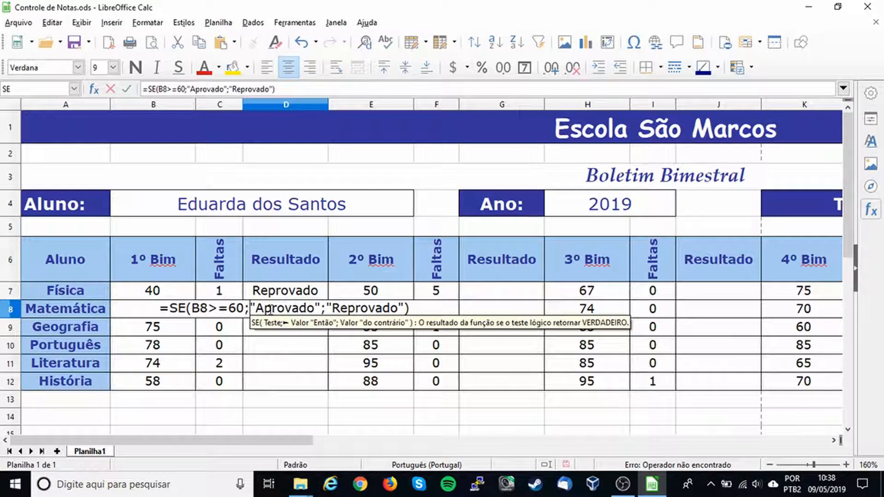
pyautogui.press('Return')
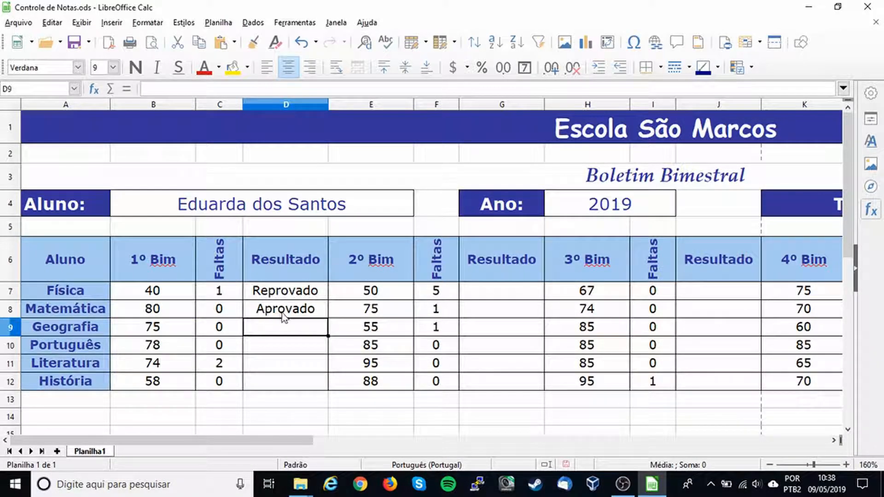
pyautogui.click(294, 310)
pyautogui.click(288, 291)
pyautogui.click(300, 310)
pyautogui.click(302, 295)
pyautogui.tripleClick(299, 307)
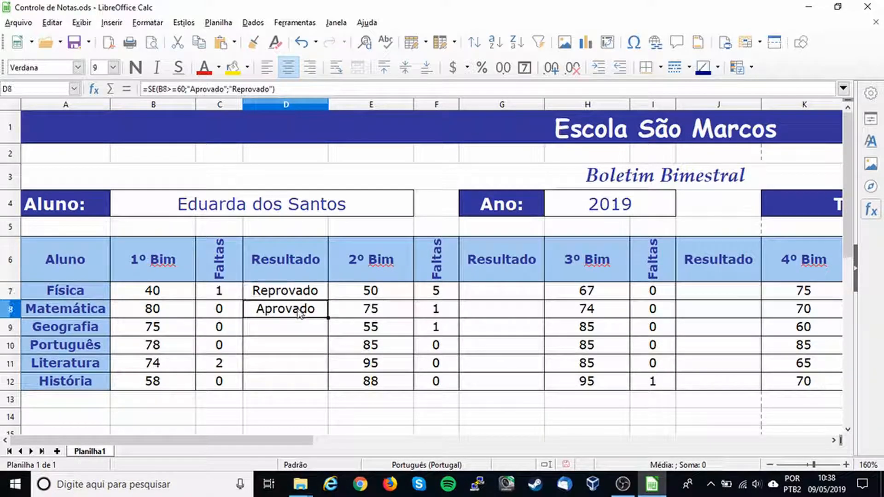
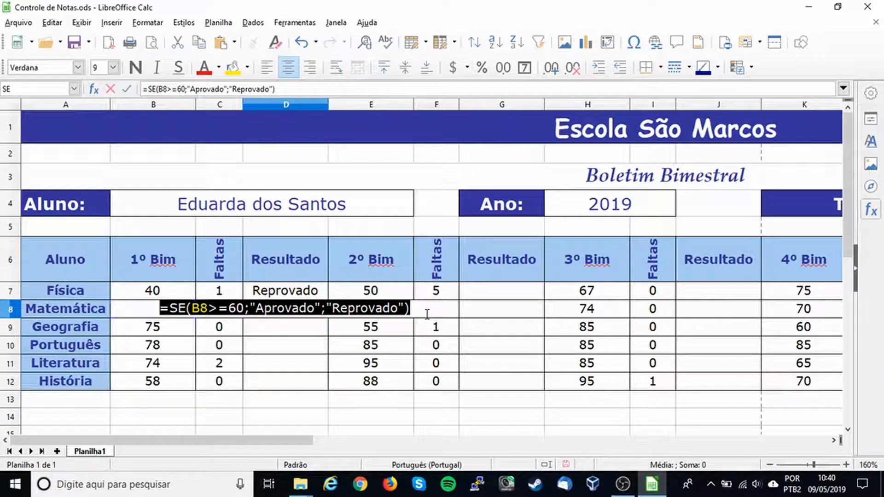
# Step: Confirm the SE formula in D8 and fill it down the 1º Bim Resultado column through D12
pyautogui.press('Return')
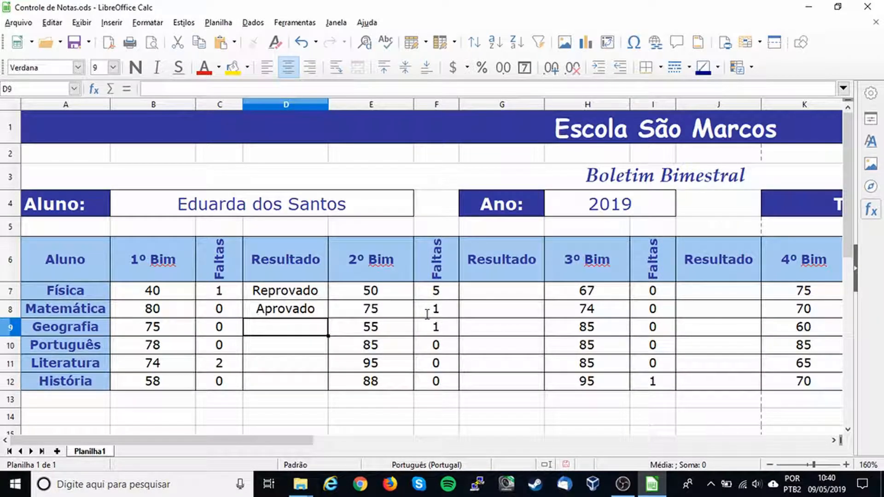
pyautogui.click(286, 308)
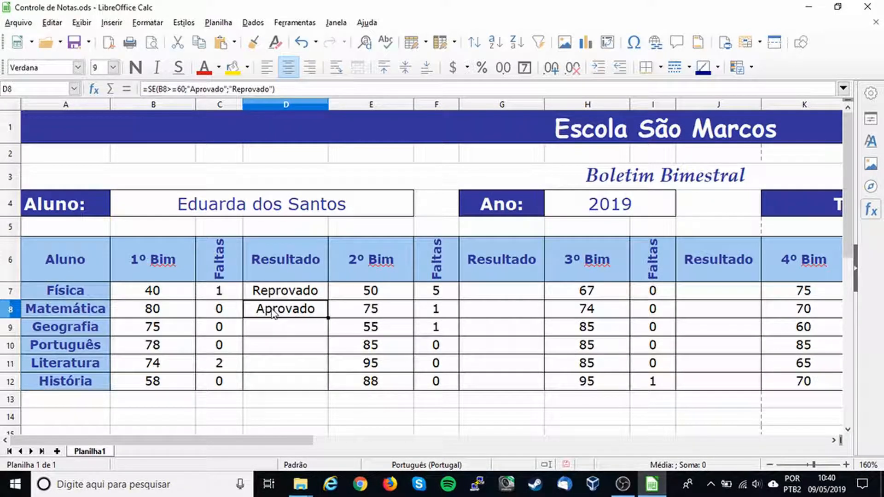
pyautogui.click(317, 293)
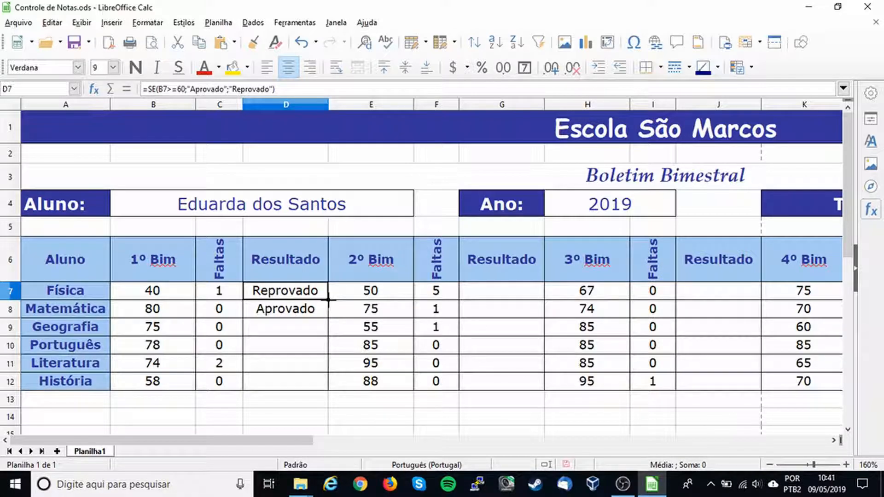
pyautogui.click(325, 311)
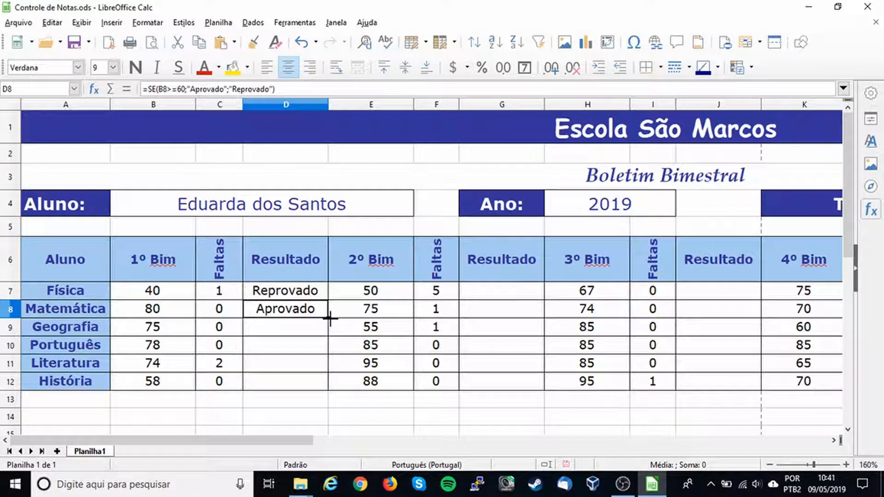
pyautogui.moveTo(328, 319); pyautogui.dragTo(313, 387)
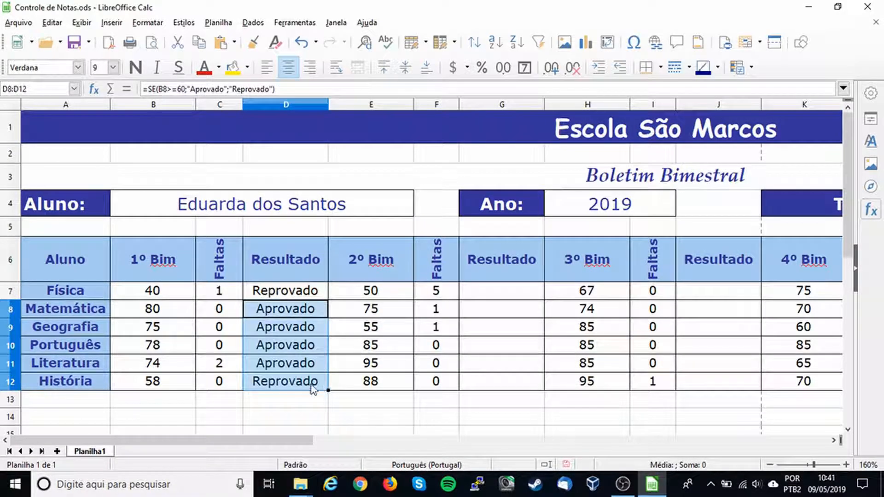
# Step: Compare the 1º Bim grades with the Resultado entries for Geografia, Português, Literatura and História
pyautogui.click(301, 363)
pyautogui.click(273, 331)
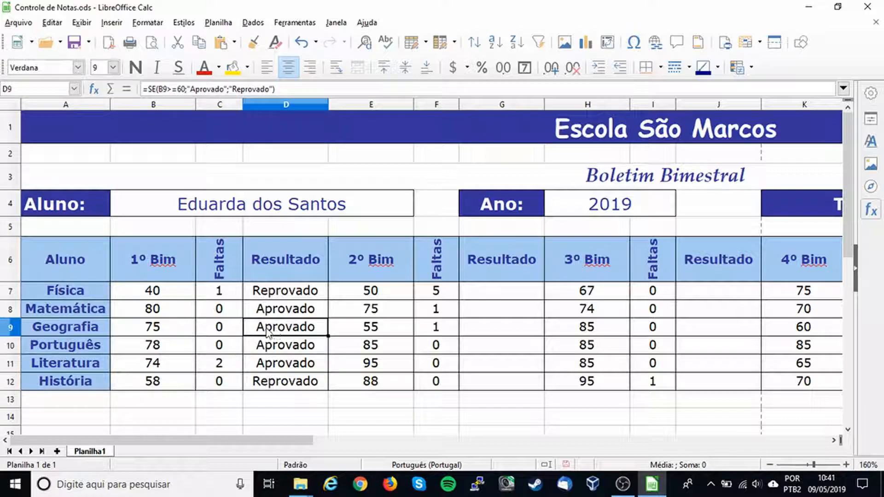
pyautogui.click(178, 331)
pyautogui.click(267, 334)
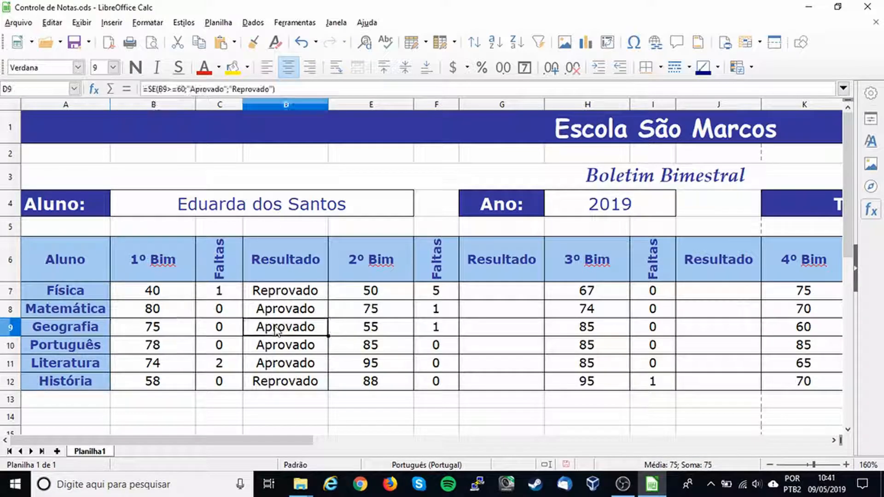
pyautogui.click(183, 351)
pyautogui.click(266, 349)
pyautogui.click(183, 364)
pyautogui.click(279, 365)
pyautogui.click(162, 387)
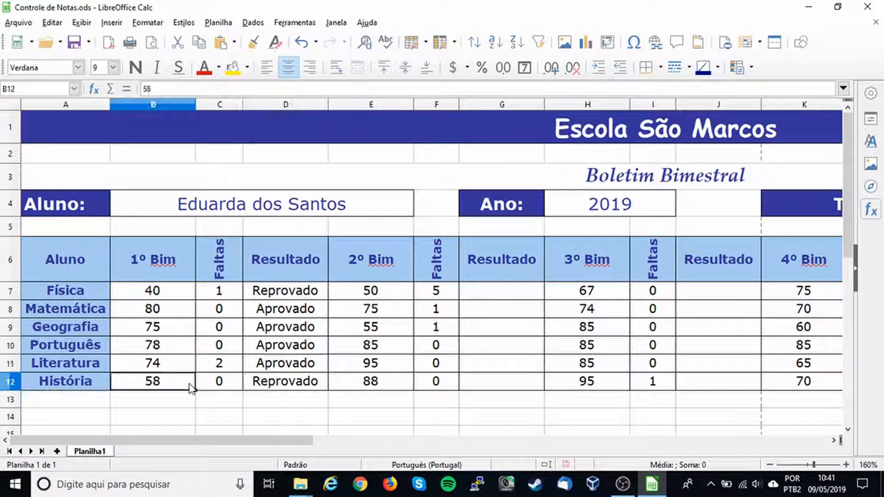
pyautogui.click(281, 384)
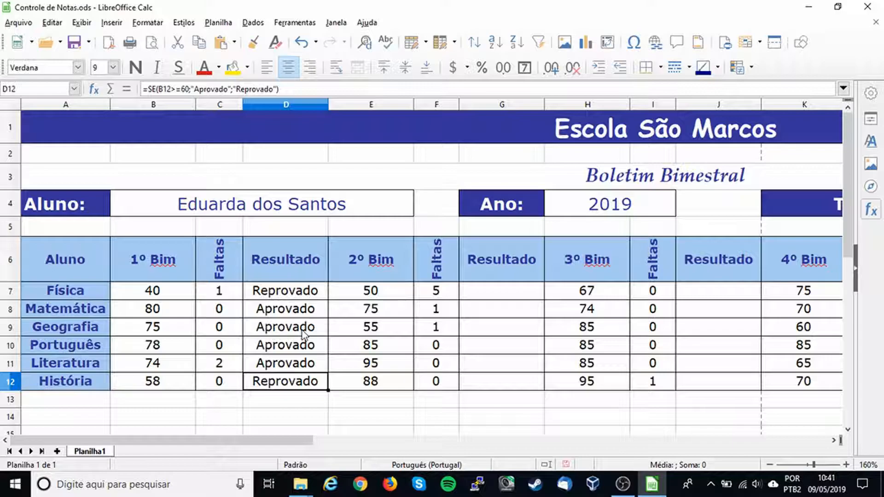
# Step: Examine the Física grades for 1º Bim and 2º Bim and the 2º Bim Resultado cell G7
pyautogui.click(477, 295)
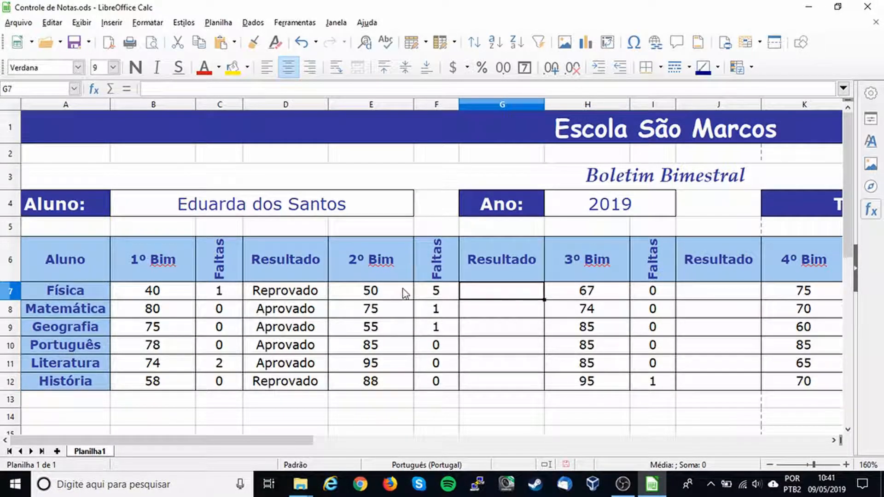
pyautogui.moveTo(278, 444); pyautogui.dragTo(240, 436)
pyautogui.click(493, 309)
pyautogui.click(492, 294)
pyautogui.click(388, 263)
pyautogui.click(390, 288)
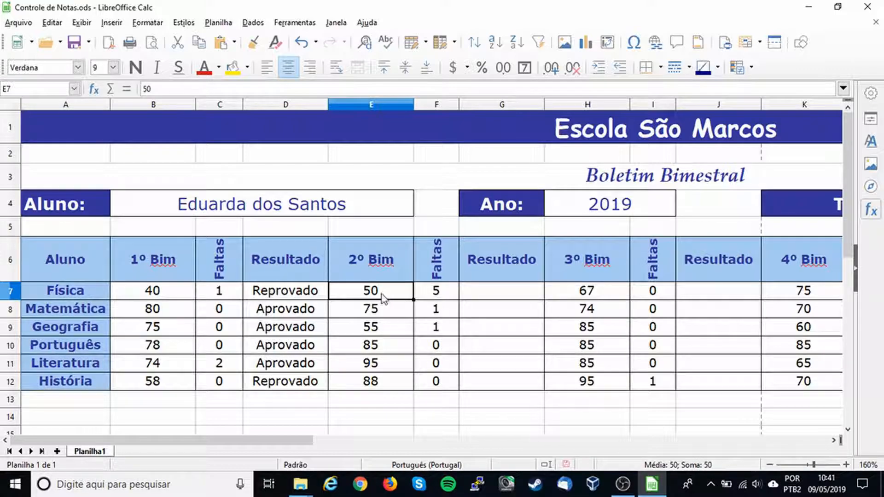
pyautogui.click(484, 295)
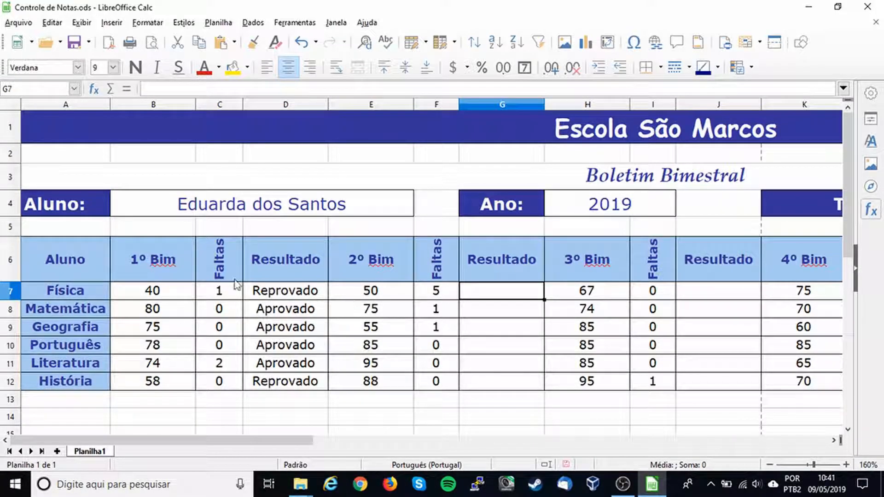
pyautogui.click(175, 296)
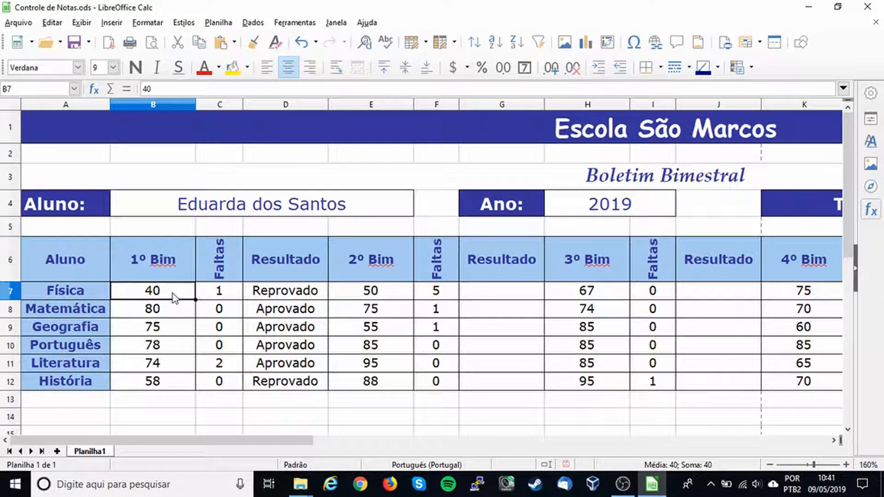
pyautogui.click(382, 293)
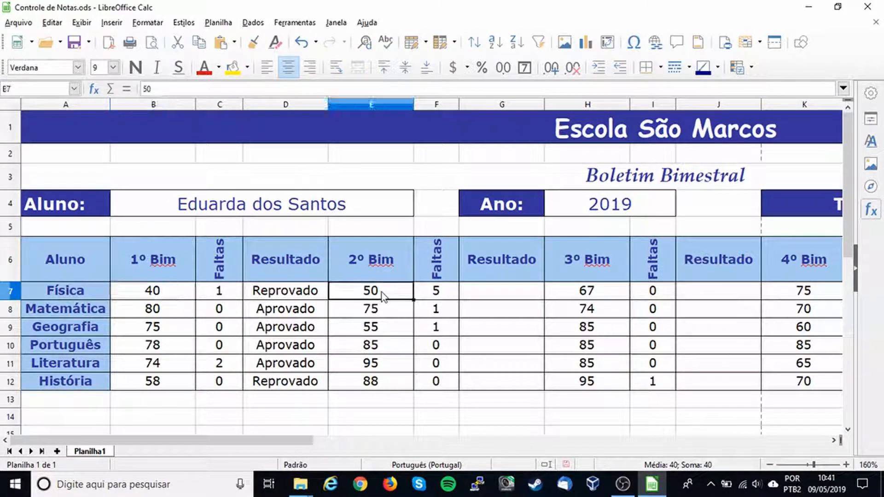
# Step: Begin an SE formula in G7 that tests whether the Física 2º Bim grade meets E7>=60
pyautogui.click(500, 295)
pyautogui.write('=')
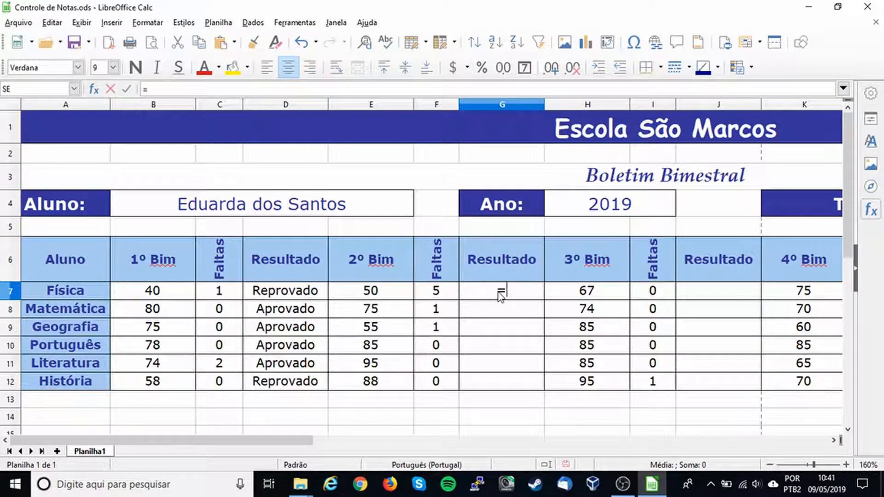
pyautogui.write('se(')
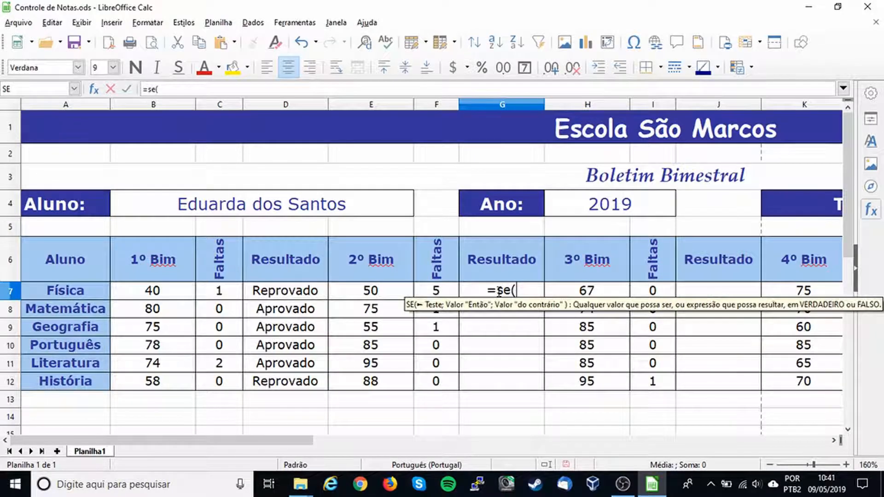
pyautogui.click(378, 293)
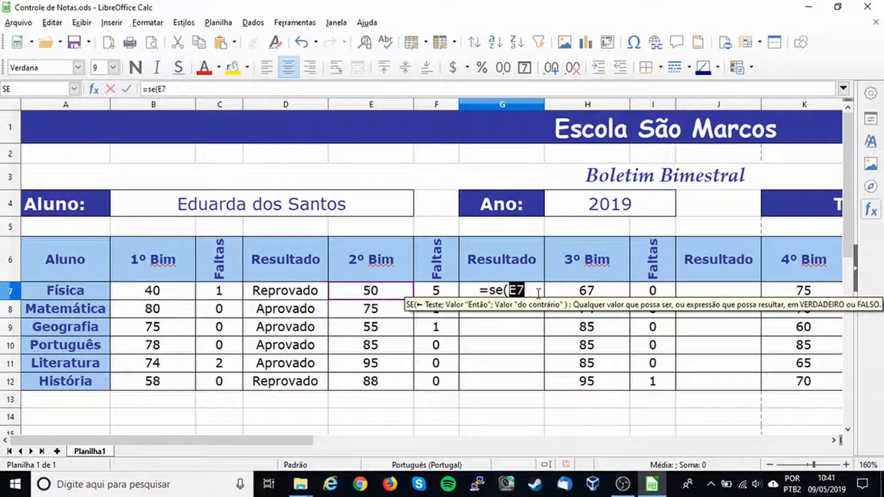
pyautogui.write('>=')
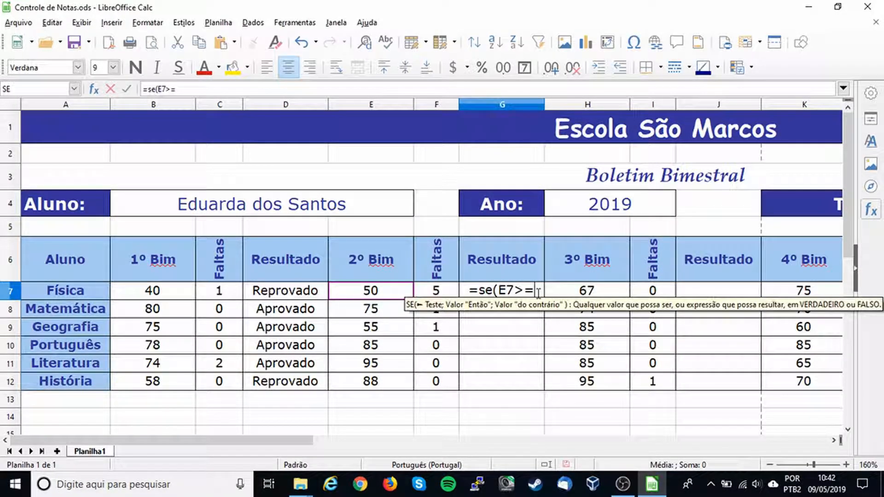
pyautogui.write('60;')
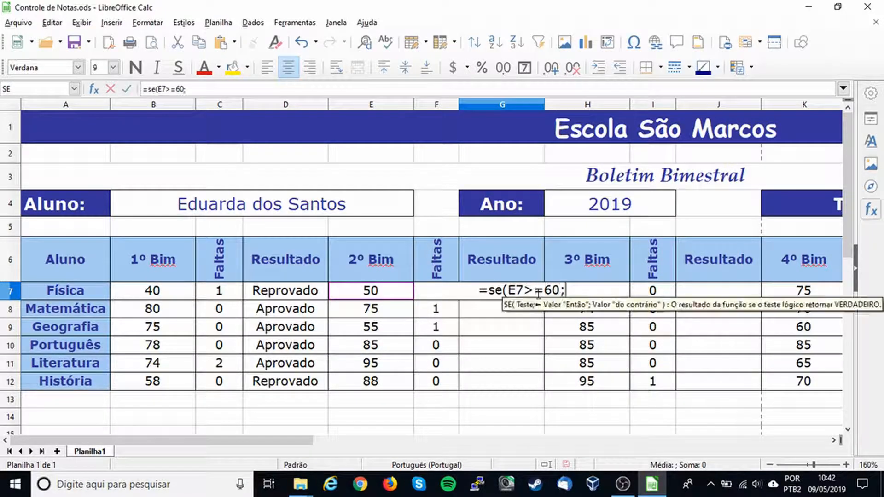
pyautogui.write('"')
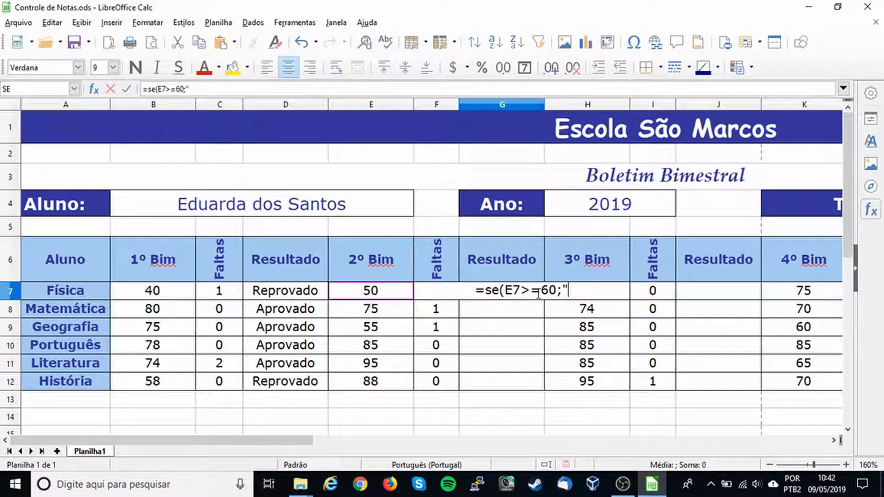
pyautogui.write('Ap')
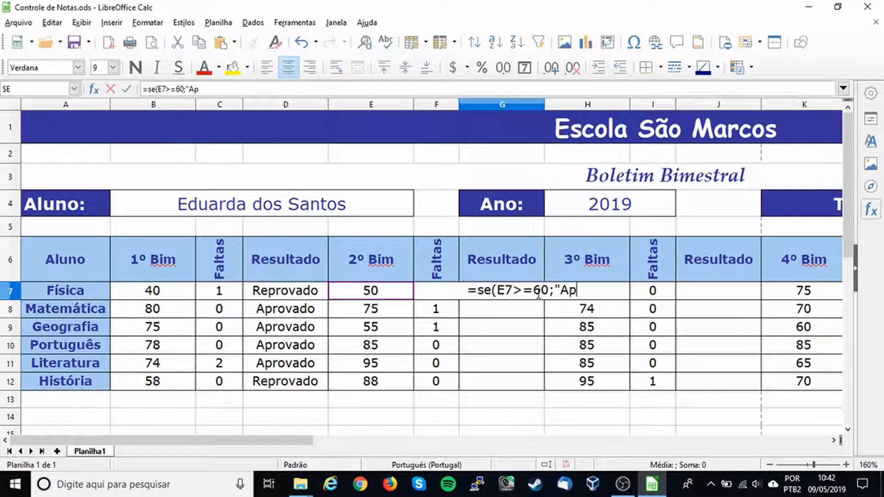
pyautogui.write('rovado"')
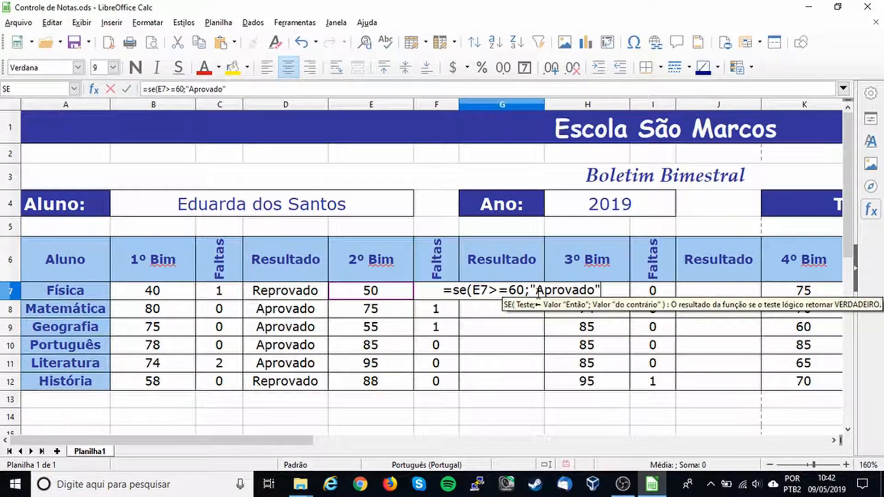
pyautogui.write(';')
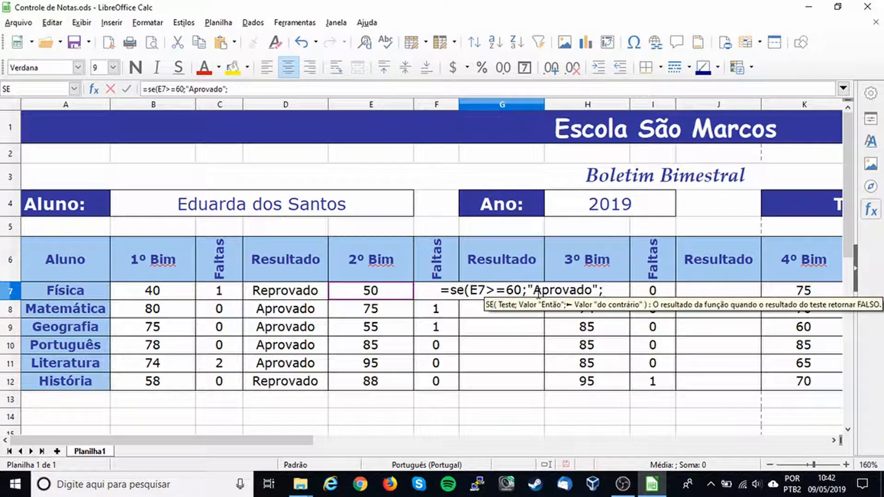
pyautogui.write('"')
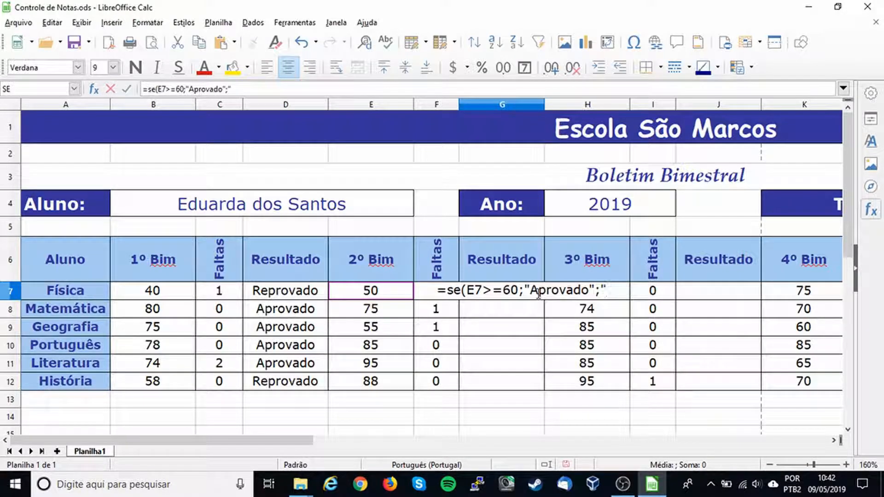
pyautogui.write('Repro')
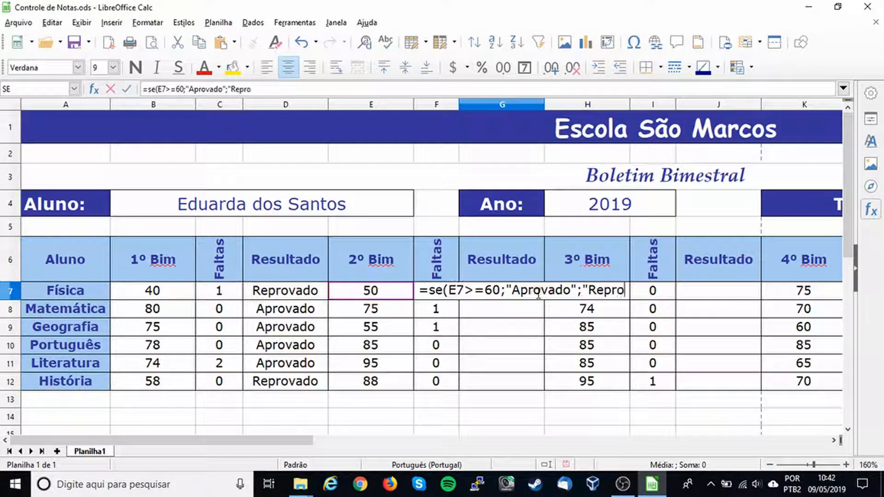
pyautogui.write('vado"')
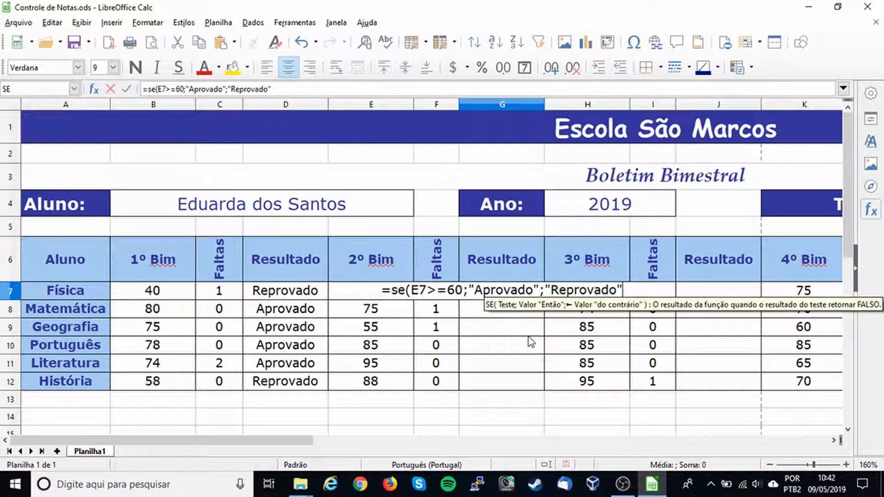
pyautogui.write(')')
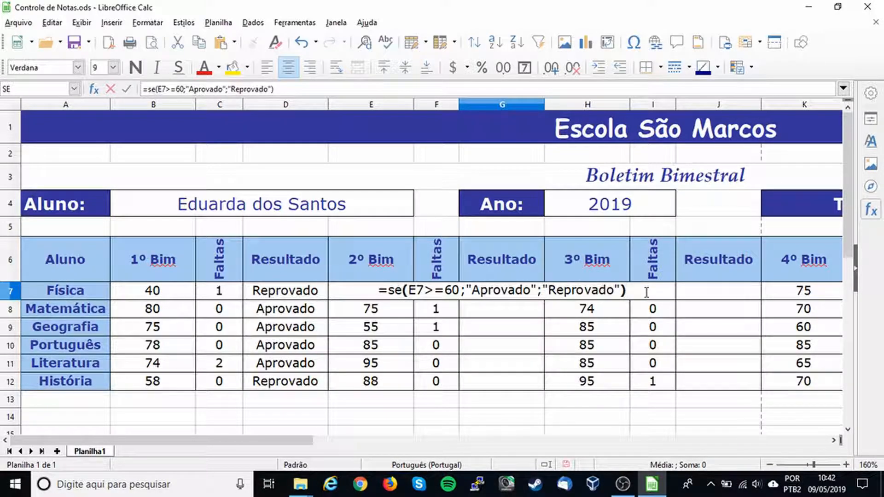
# Step: Complete the G7 formula with "Aprovado" and "Reprovado" so it reads =se(E7>=60;"Aprovado";"Reprovado"), and confirm it
pyautogui.press('BackSpace')
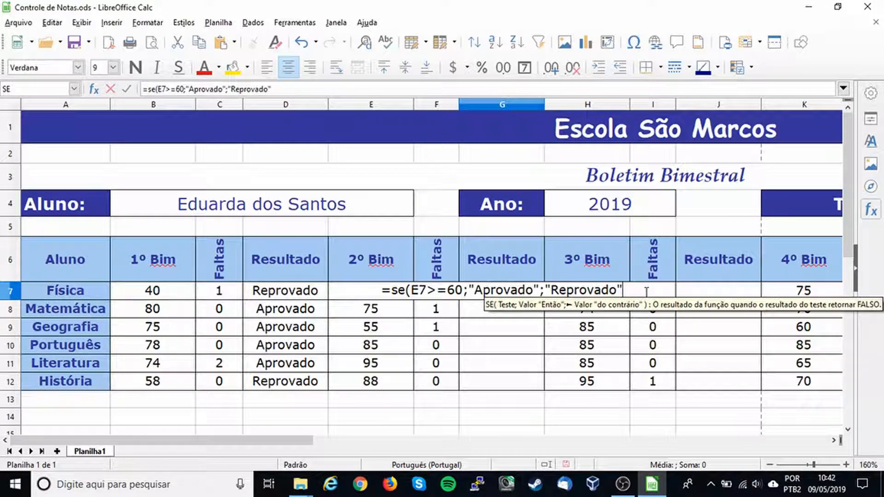
pyautogui.write(')')
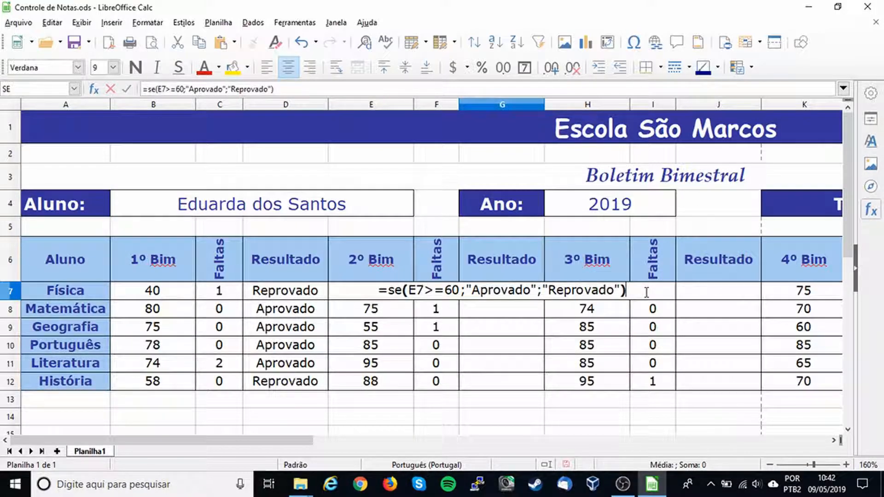
pyautogui.press('Return')
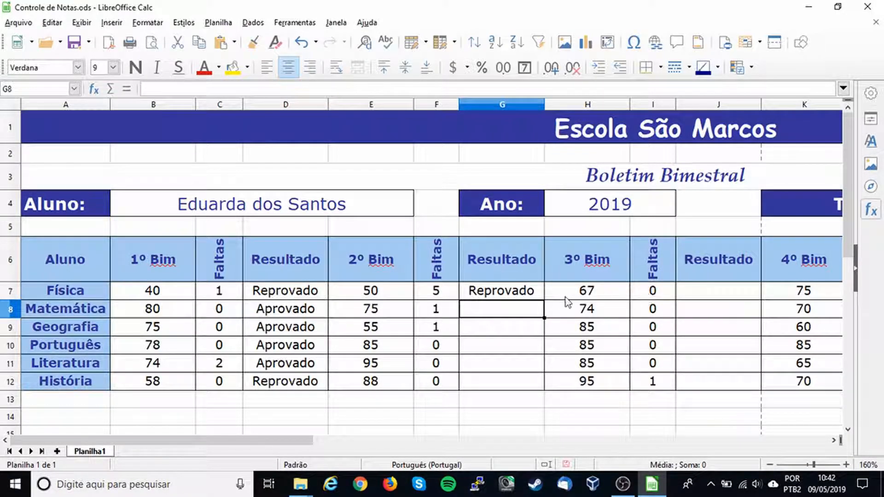
# Step: Check the Física result against its 2º Bim grade and fill the G7 formula down through G12
pyautogui.click(528, 297)
pyautogui.click(385, 291)
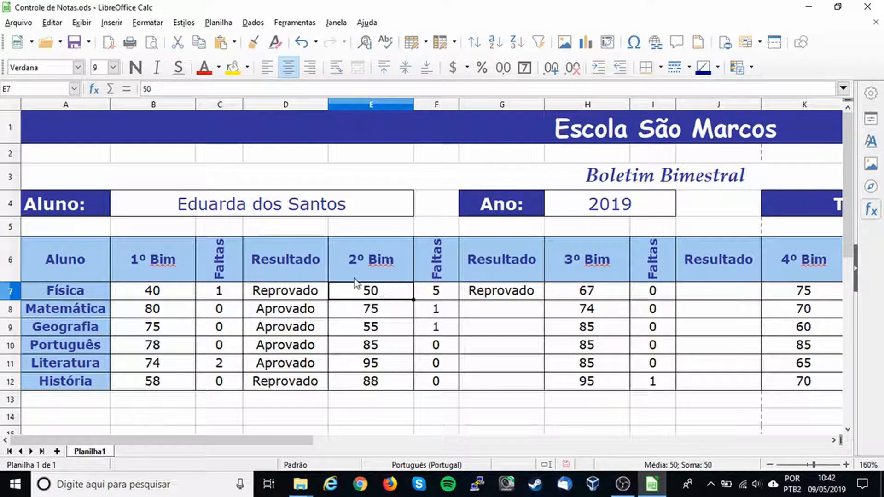
pyautogui.click(302, 297)
pyautogui.click(374, 295)
pyautogui.click(298, 297)
pyautogui.click(362, 297)
pyautogui.click(492, 293)
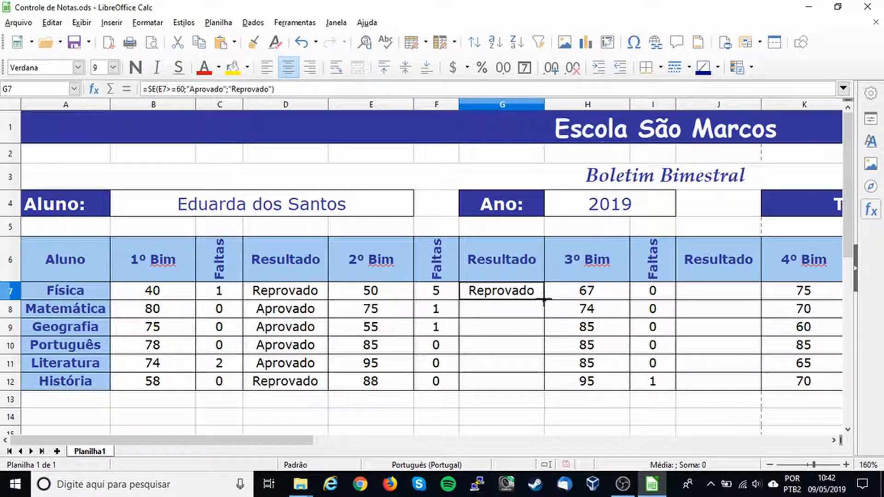
pyautogui.moveTo(545, 299); pyautogui.dragTo(539, 392)
# Step: Compare the 2º Bim grades in E8 through E12 with their Resultado values and formulas in column G
pyautogui.click(537, 343)
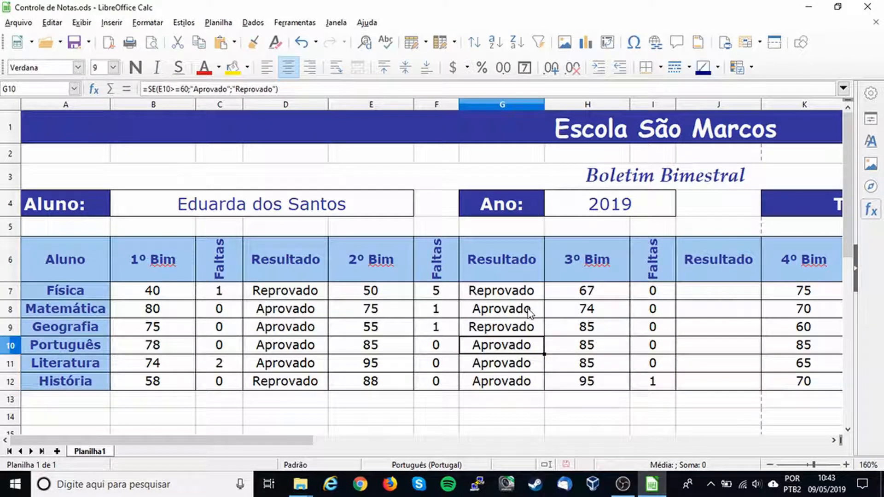
pyautogui.click(437, 311)
pyautogui.click(510, 313)
pyautogui.click(502, 297)
pyautogui.click(503, 312)
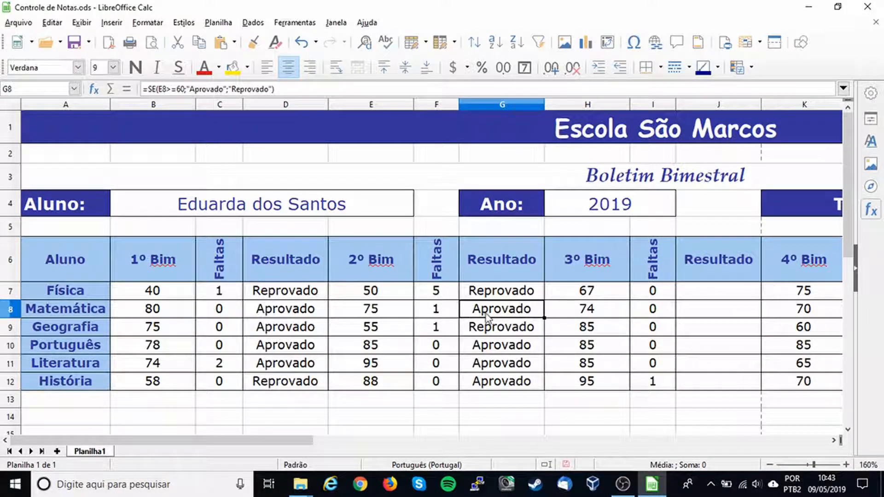
pyautogui.click(386, 310)
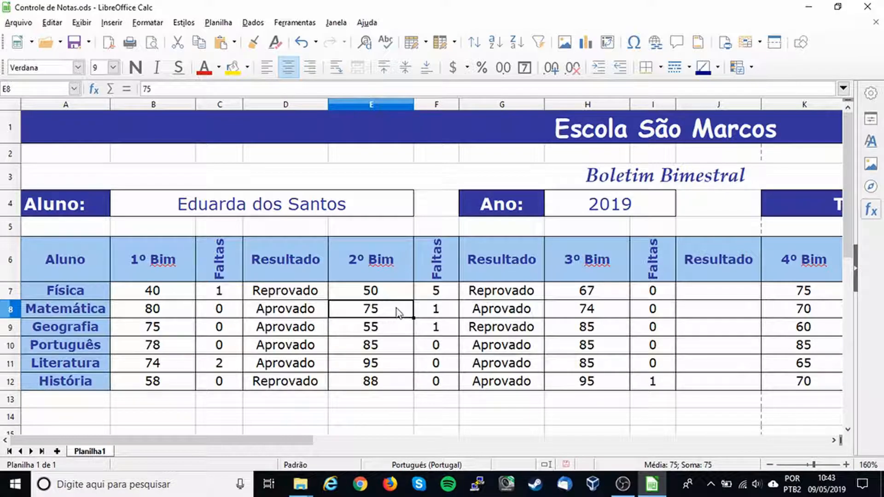
pyautogui.click(475, 311)
pyautogui.click(386, 337)
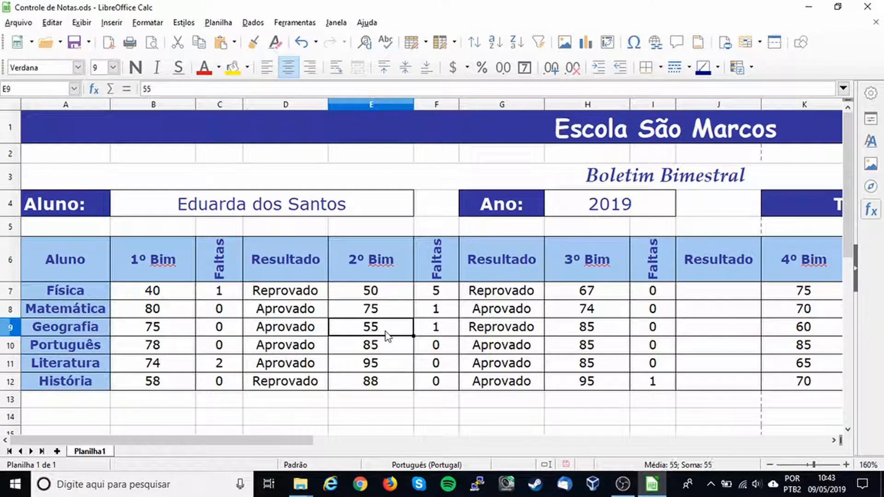
pyautogui.click(489, 333)
pyautogui.click(390, 351)
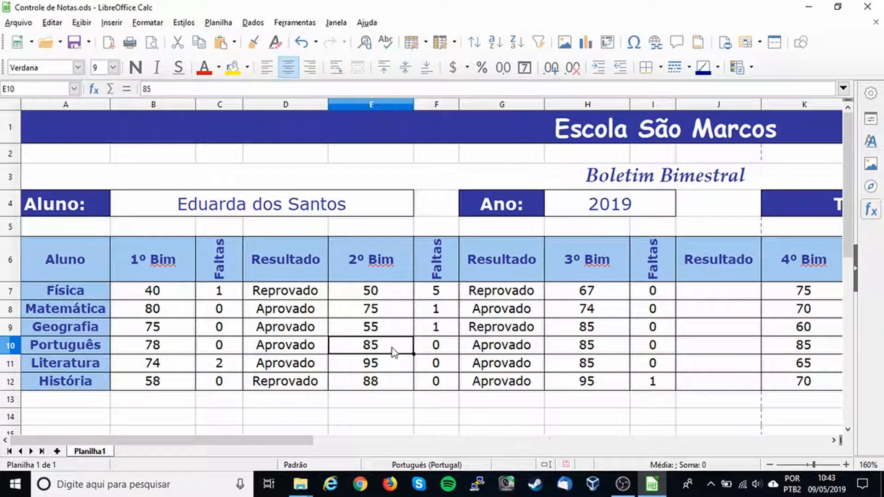
pyautogui.click(399, 366)
pyautogui.click(396, 381)
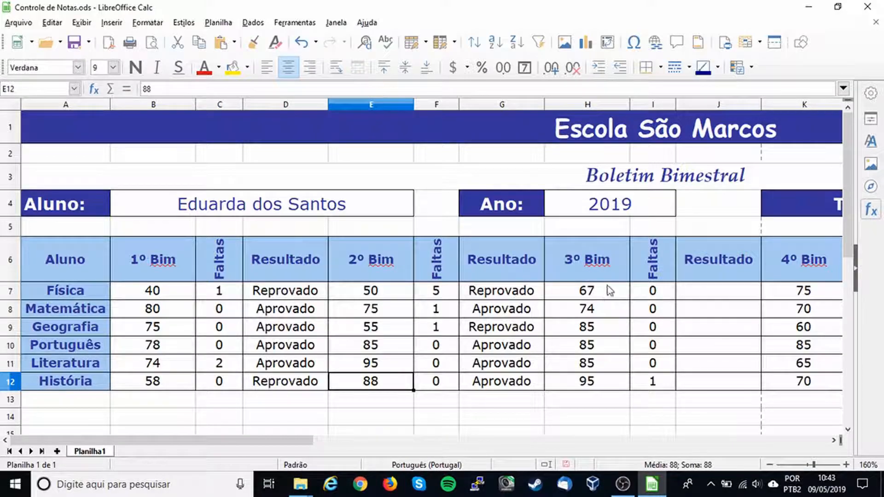
# Step: Begin an SE formula in the 3º Bim Resultado cell J7 that tests the Física grade with H7>=60
pyautogui.click(564, 268)
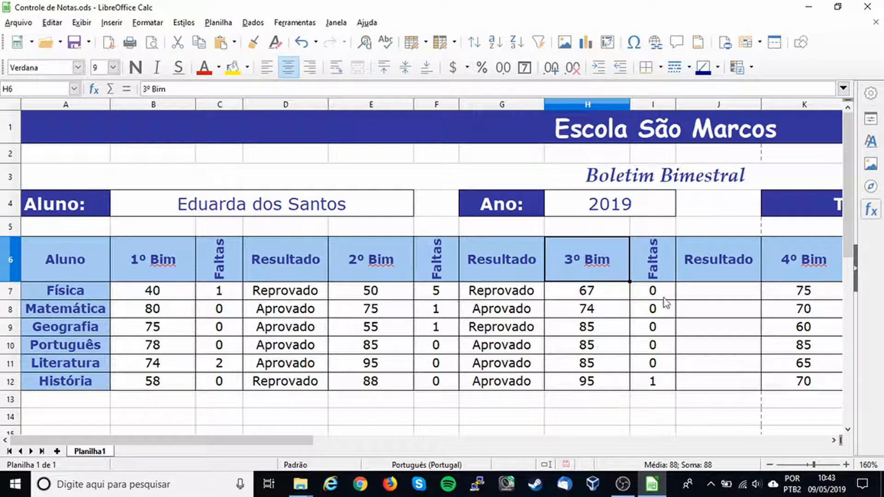
pyautogui.click(689, 295)
pyautogui.write('=')
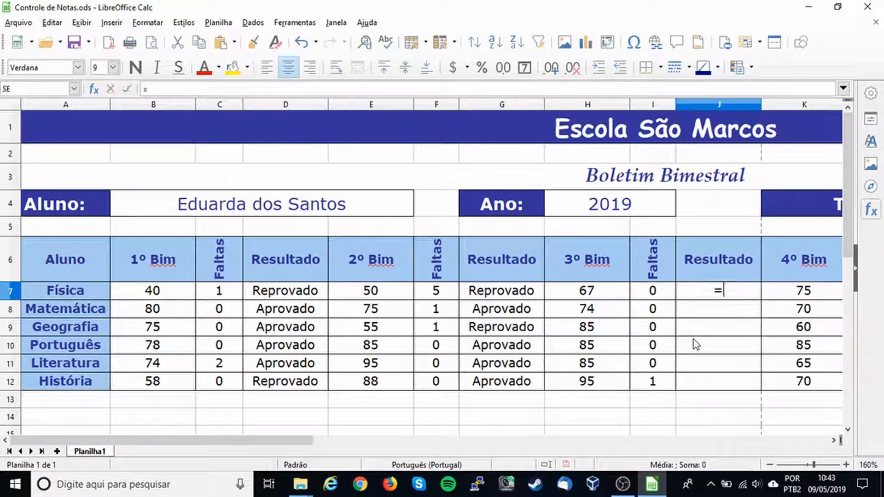
pyautogui.write('se(')
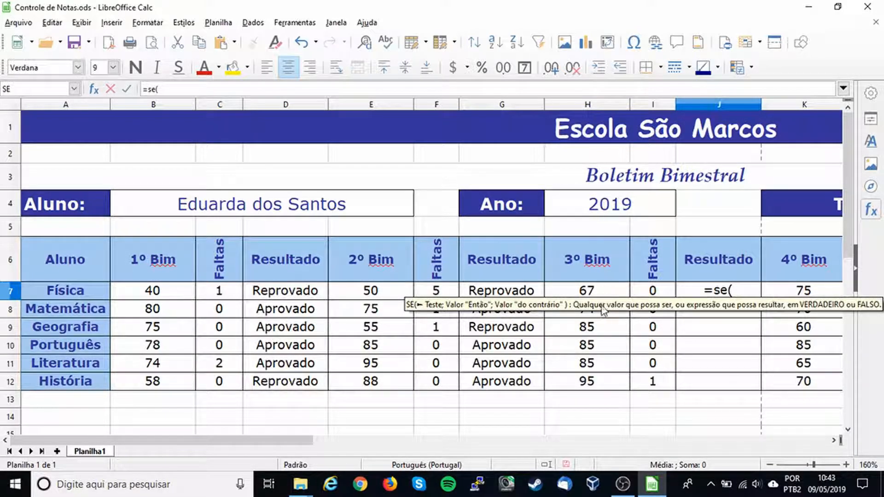
pyautogui.click(598, 292)
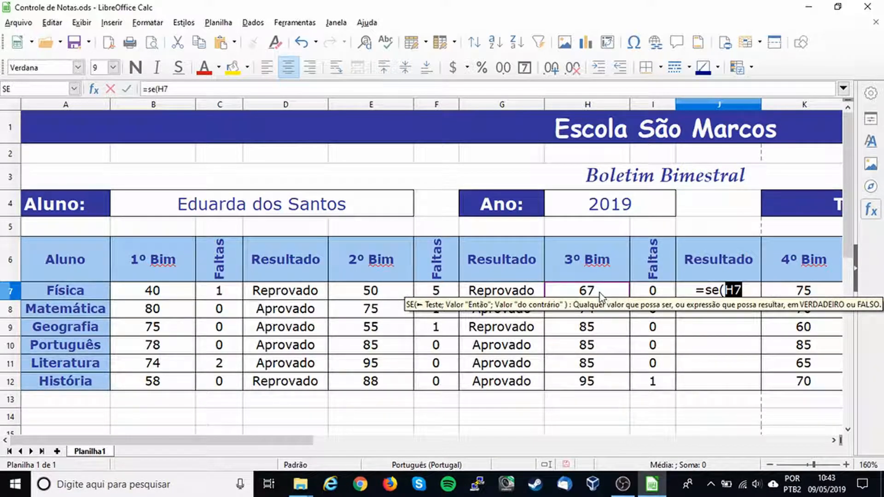
pyautogui.write('>=60')
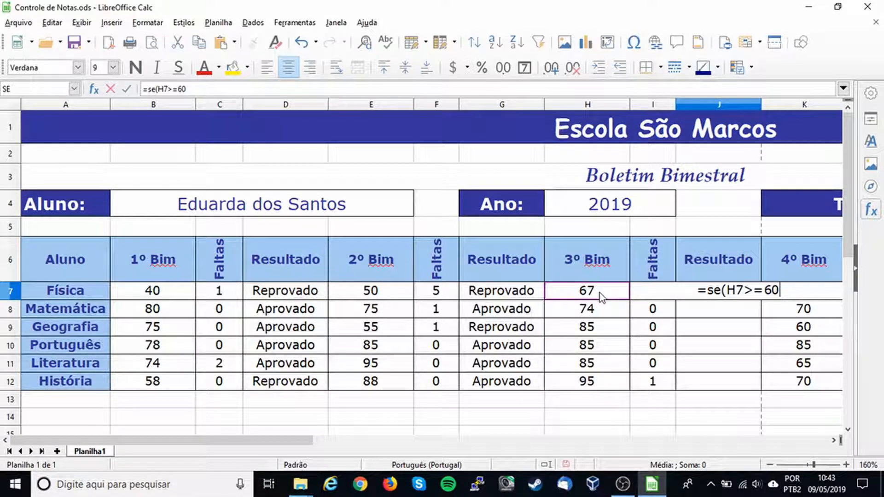
pyautogui.write(';"')
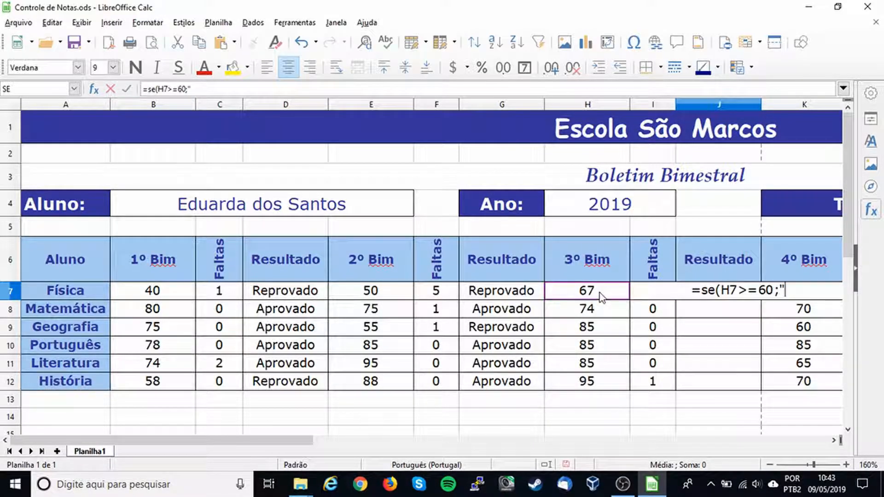
pyautogui.write('Aprova')
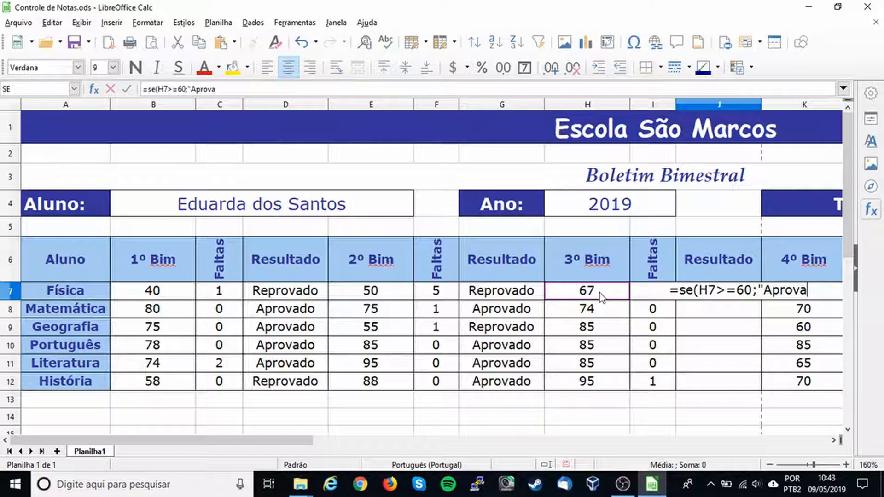
pyautogui.write('do"')
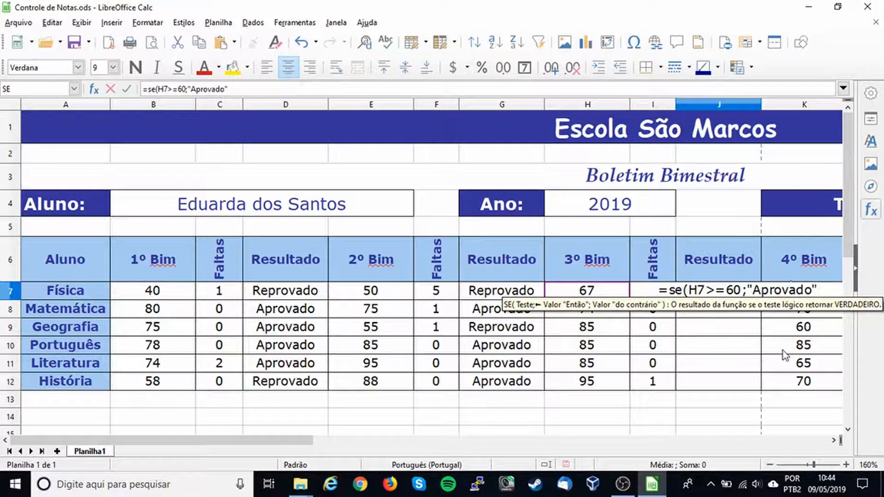
# Step: Complete the J7 formula with "Aprovado" and "Reprovado" so it reads =se(H7>=60;"Aprovado";"Reprovado"), and confirm it
pyautogui.write(';"')
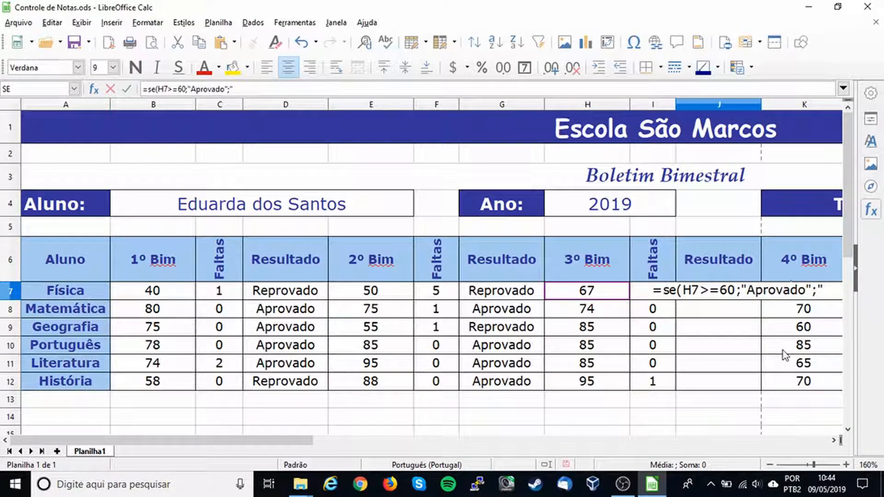
pyautogui.write('Reprova')
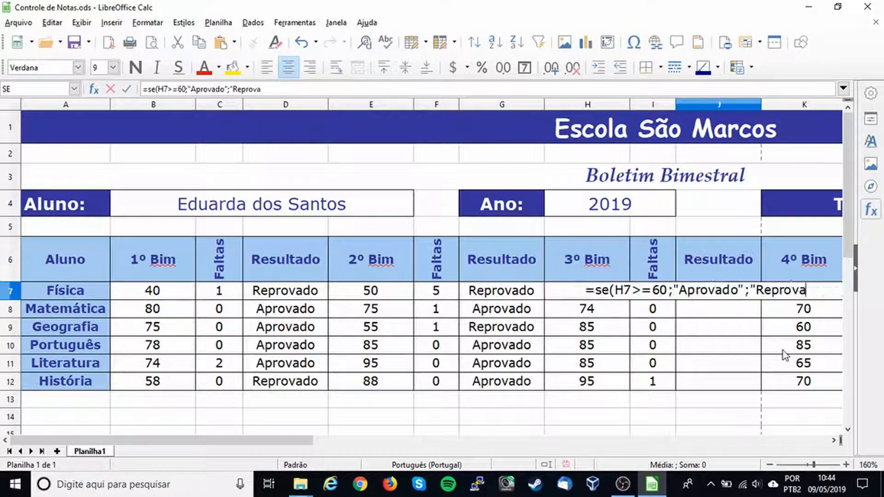
pyautogui.write('do"')
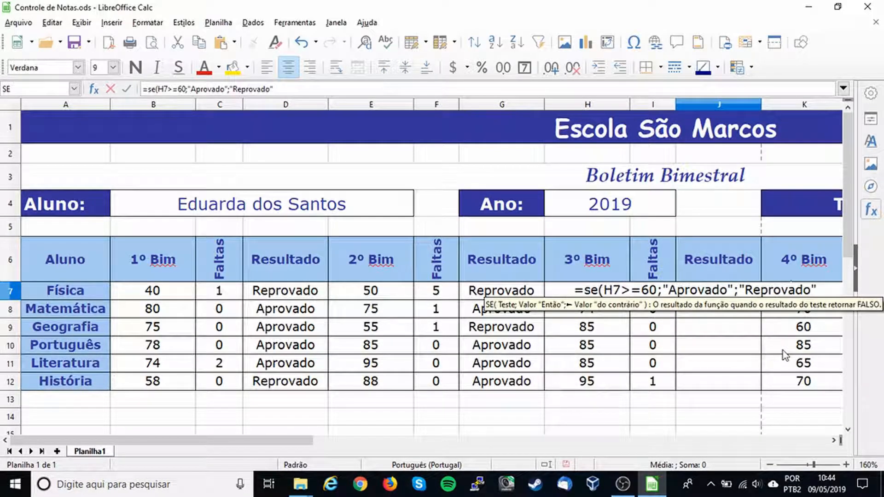
pyautogui.write(')')
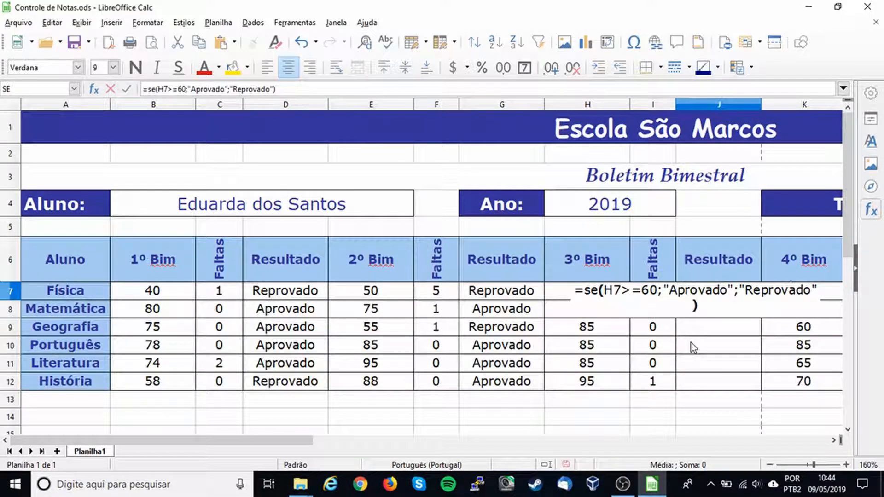
pyautogui.press('Return')
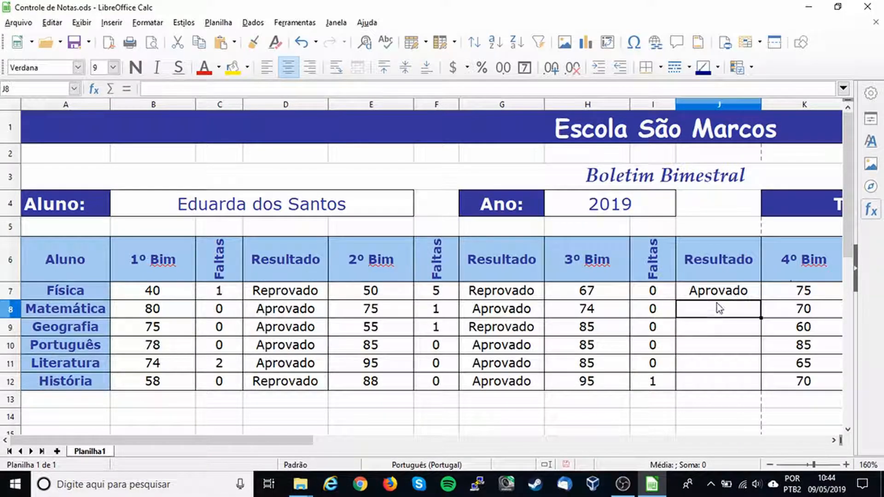
# Step: Check the Física result against its 3º Bim grade and fill the J7 formula down through J12
pyautogui.click(712, 294)
pyautogui.click(599, 294)
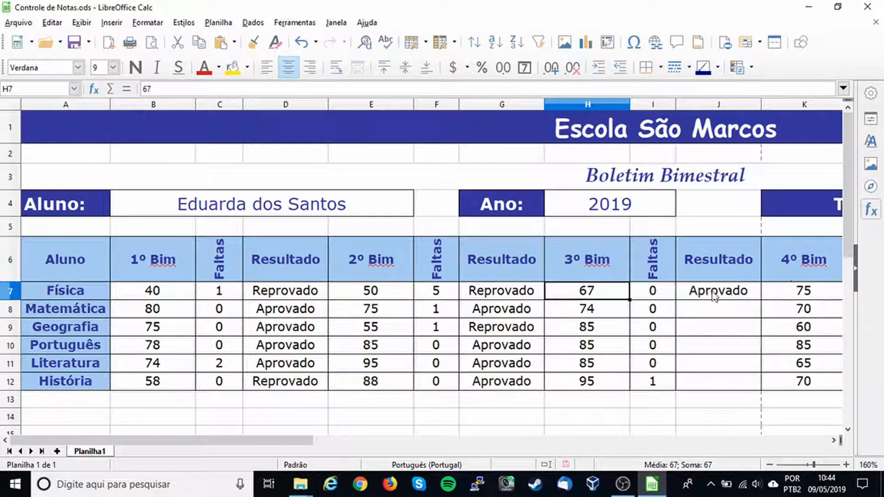
pyautogui.click(715, 296)
pyautogui.moveTo(760, 300); pyautogui.dragTo(755, 387)
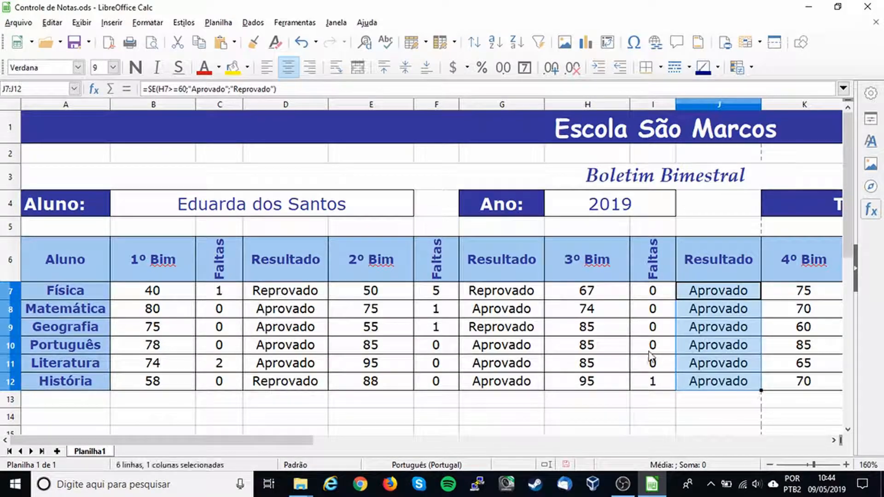
# Step: Compare the 3º Bim grades in H8 through H12 with the Resultado values in column J
pyautogui.click(602, 316)
pyautogui.click(602, 328)
pyautogui.click(602, 347)
pyautogui.click(601, 365)
pyautogui.click(600, 382)
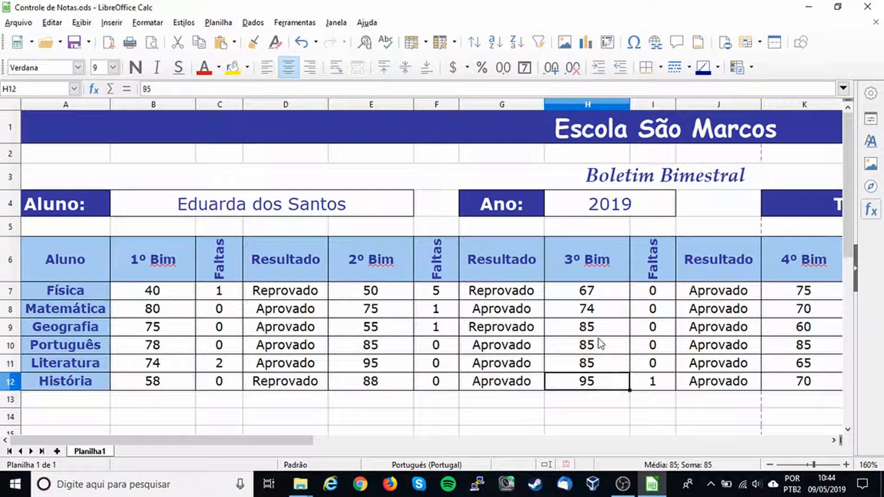
pyautogui.click(712, 295)
pyautogui.click(715, 317)
pyautogui.click(717, 362)
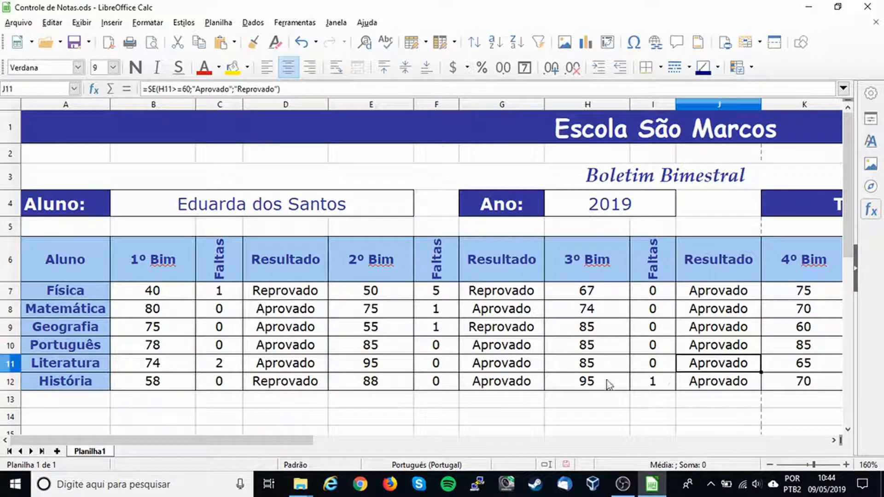
# Step: Begin an SE formula in the 4º Bim Resultado cell M7 that tests the Física grade with K7>=60
pyautogui.moveTo(307, 441); pyautogui.dragTo(456, 447)
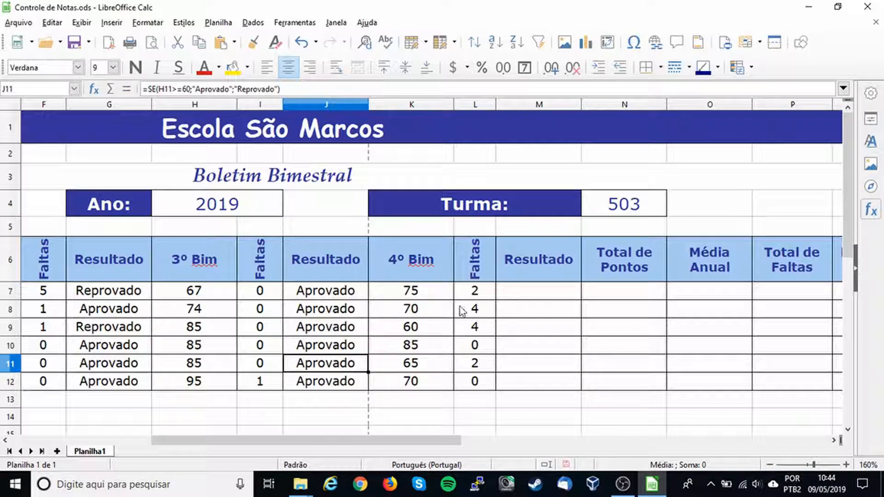
pyautogui.click(533, 292)
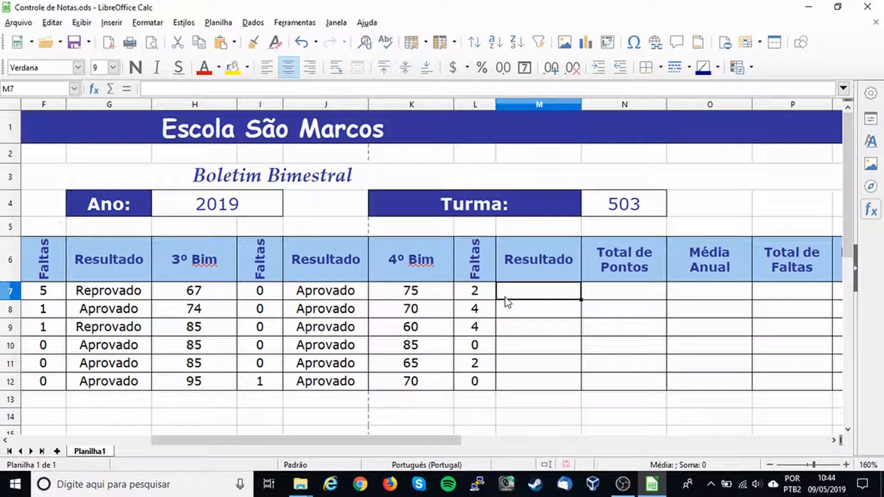
pyautogui.write('=s')
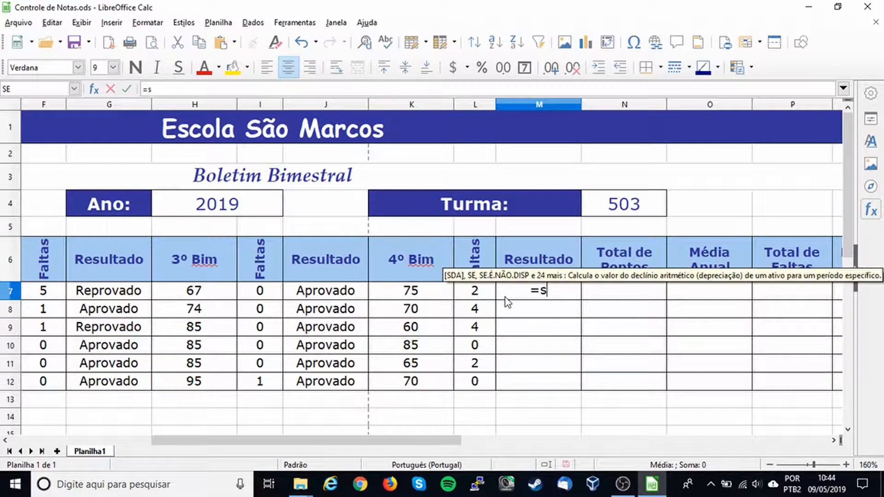
pyautogui.write('e(')
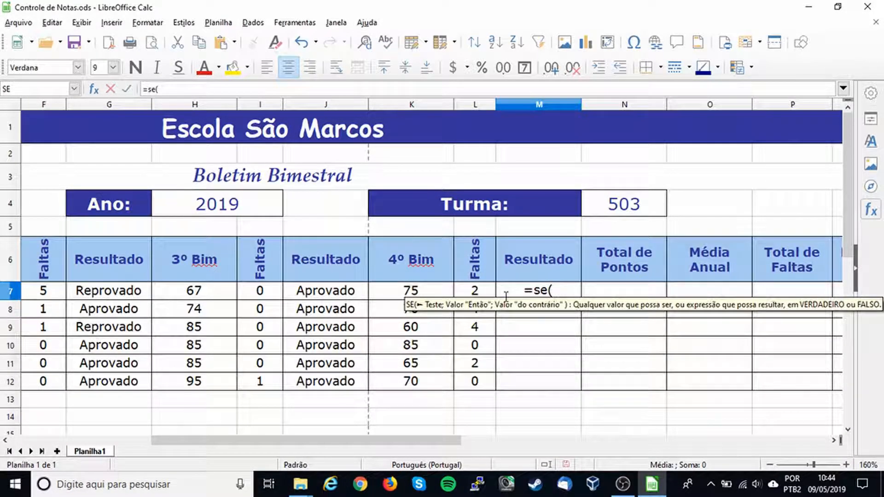
pyautogui.click(408, 295)
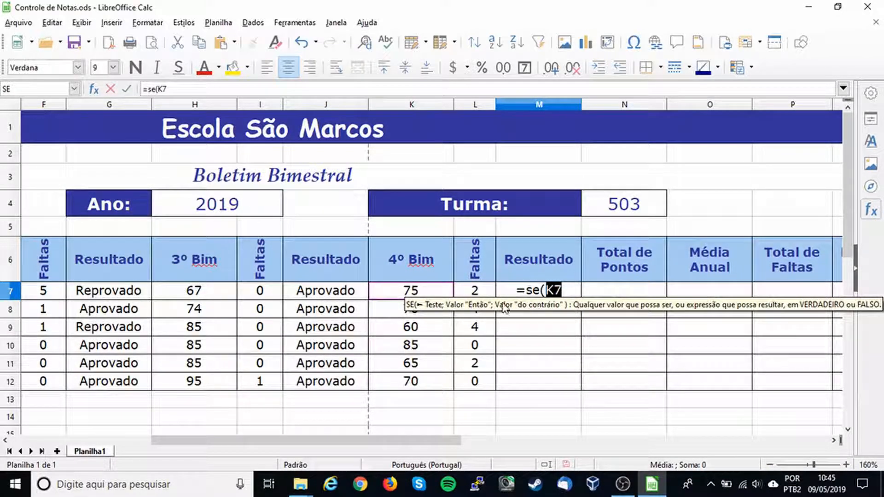
pyautogui.write('>')
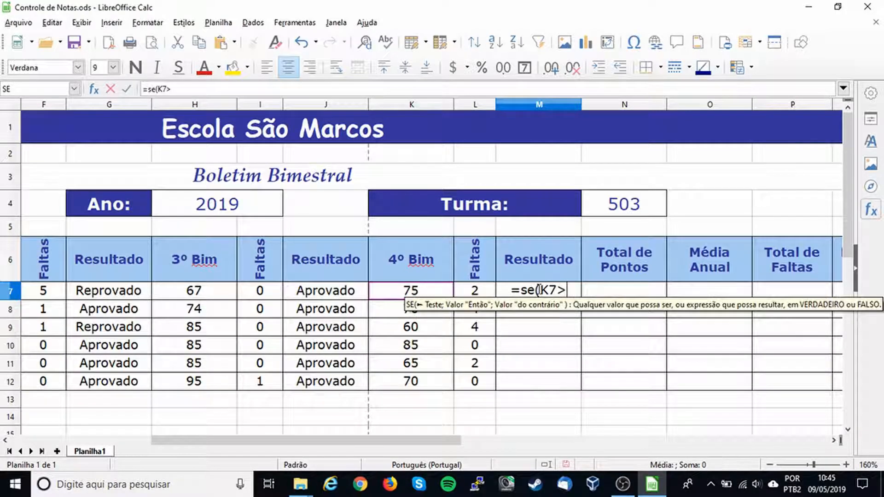
pyautogui.write('=')
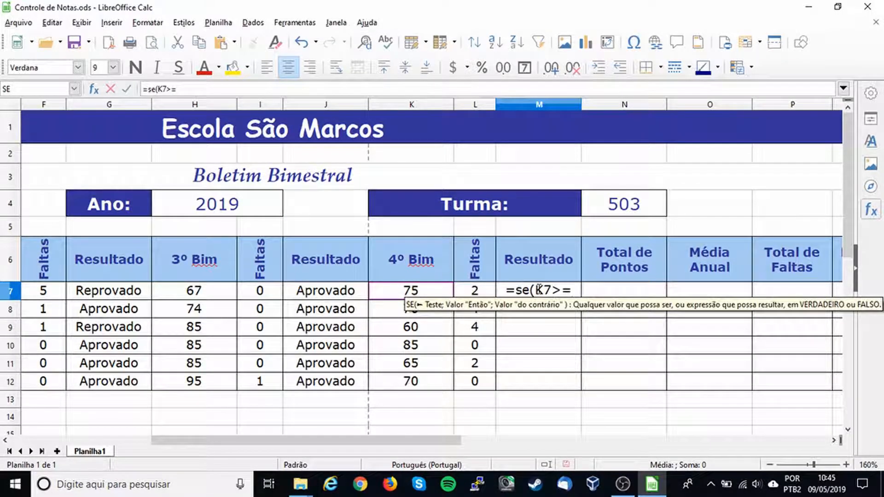
pyautogui.write('60')
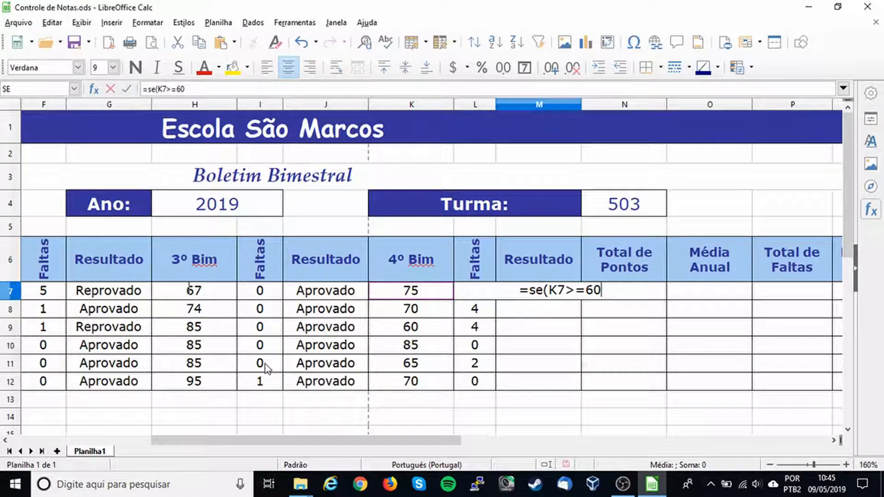
# Step: Complete the M7 formula with "Aprovado" and "Reprovado" so it reads =se(K7>=60;"Aprovado";"Reprovado"), and confirm it
pyautogui.write(';')
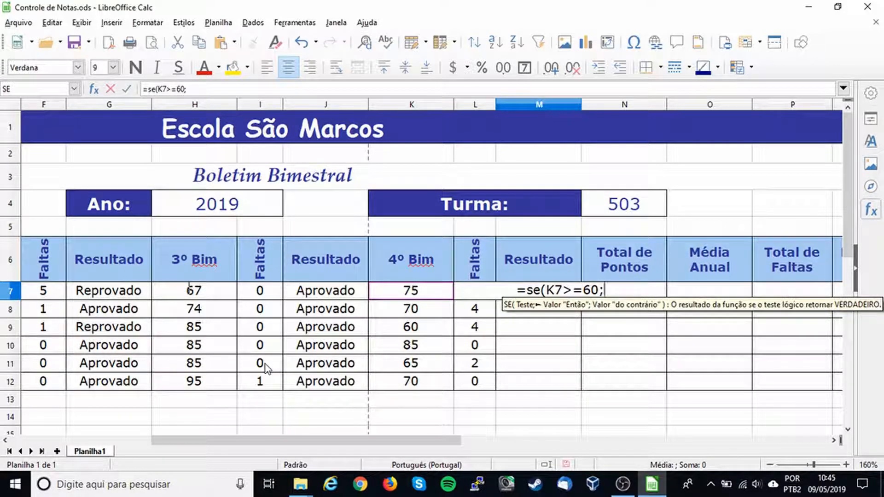
pyautogui.write('"Aprovado"')
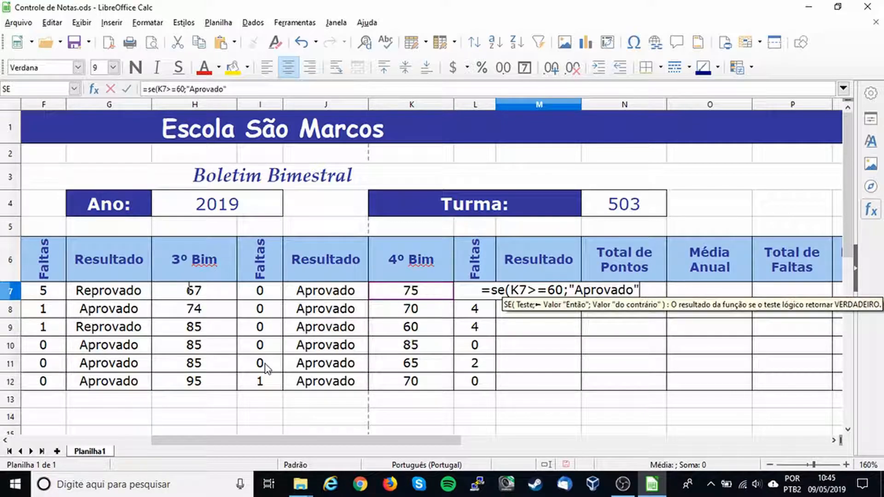
pyautogui.write(';')
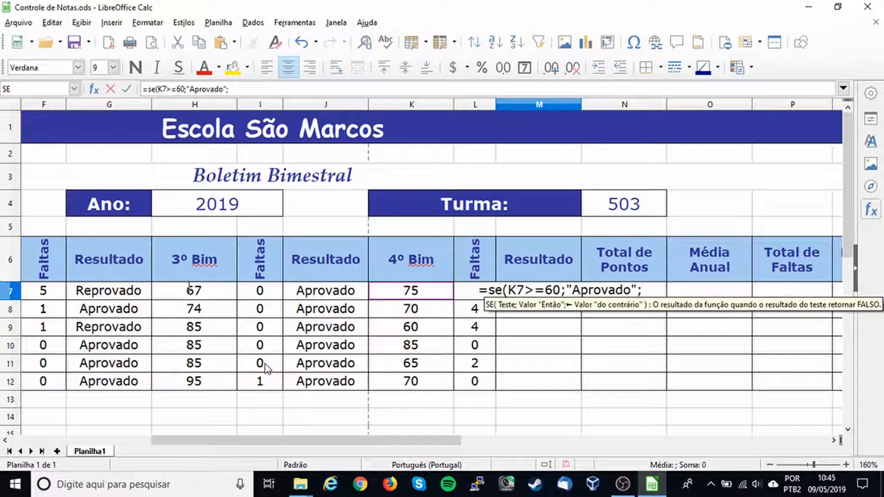
pyautogui.write('"')
pyautogui.write('R')
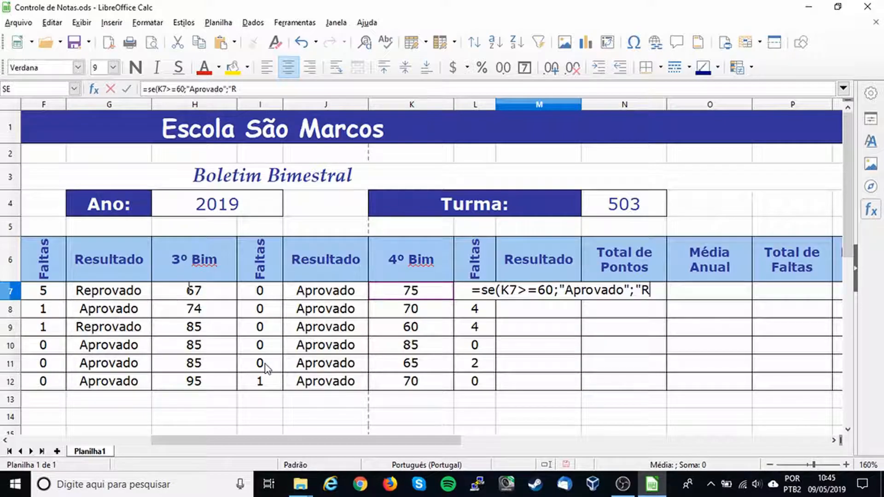
pyautogui.write('eprovado"')
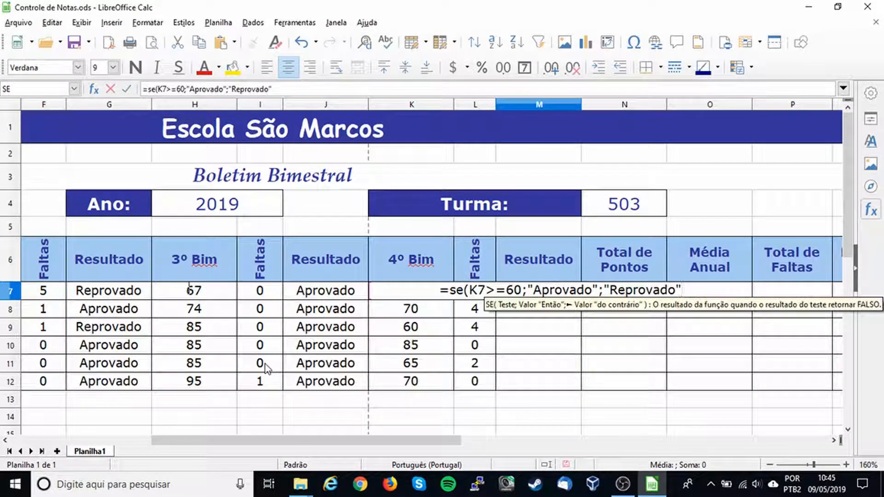
pyautogui.write(')')
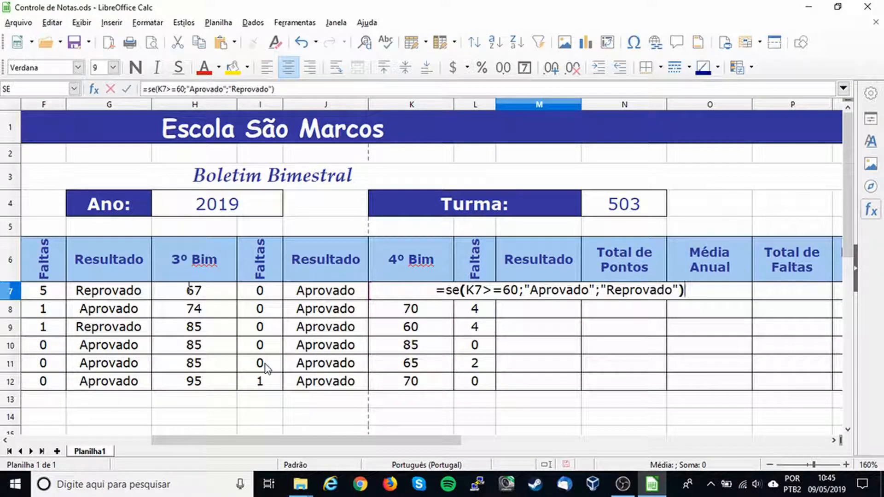
pyautogui.press('Return')
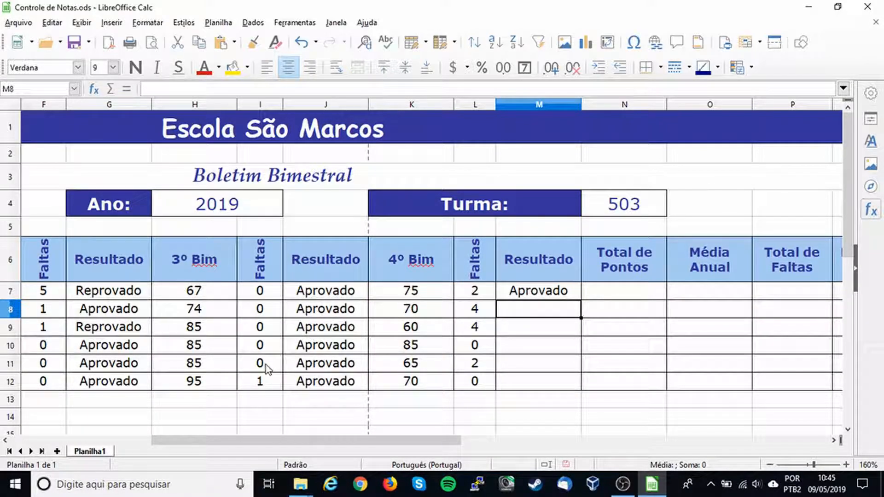
# Step: Check the Física result against its 4º Bim grade and fill the M7 formula down through M12
pyautogui.click(447, 291)
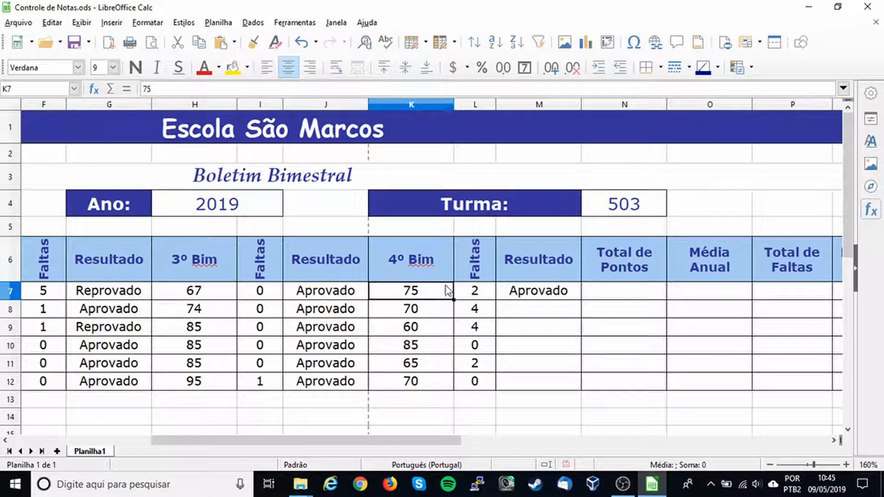
pyautogui.click(556, 293)
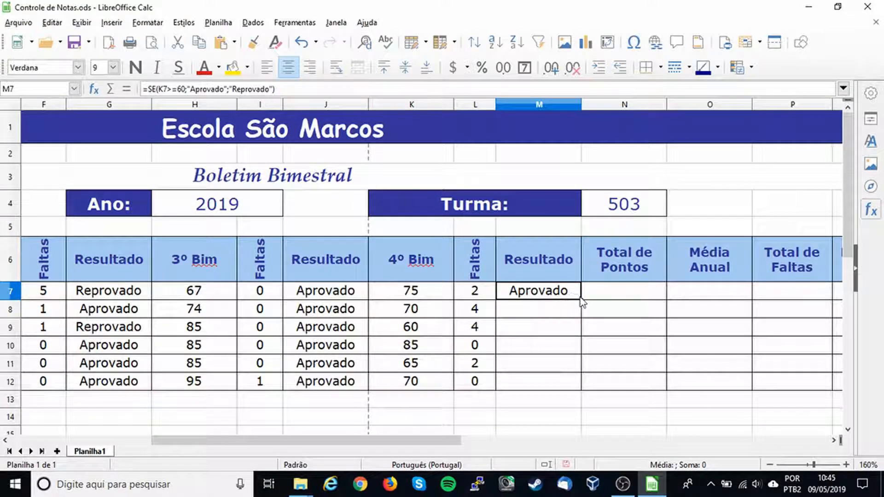
pyautogui.moveTo(581, 299); pyautogui.dragTo(589, 395)
pyautogui.click(558, 293)
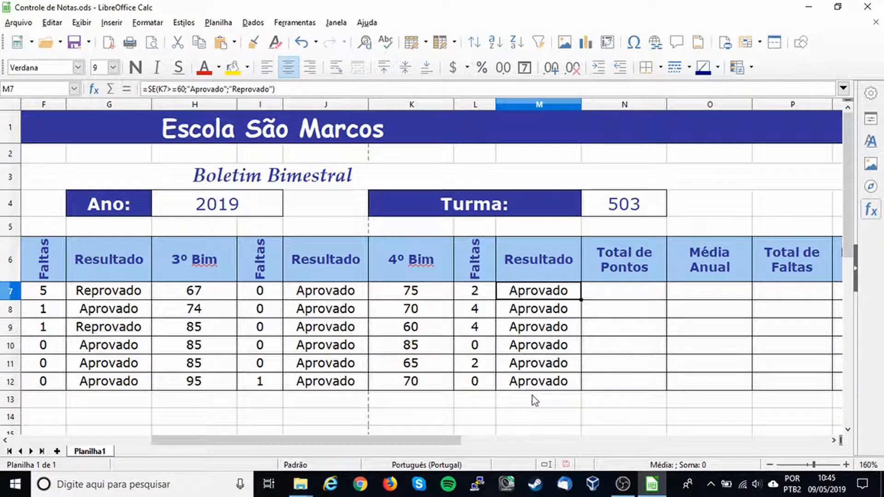
# Step: Compare the 4º Bim grades in K7 through K12 with the Resultado values in column M, especially Geografia
pyautogui.click(430, 381)
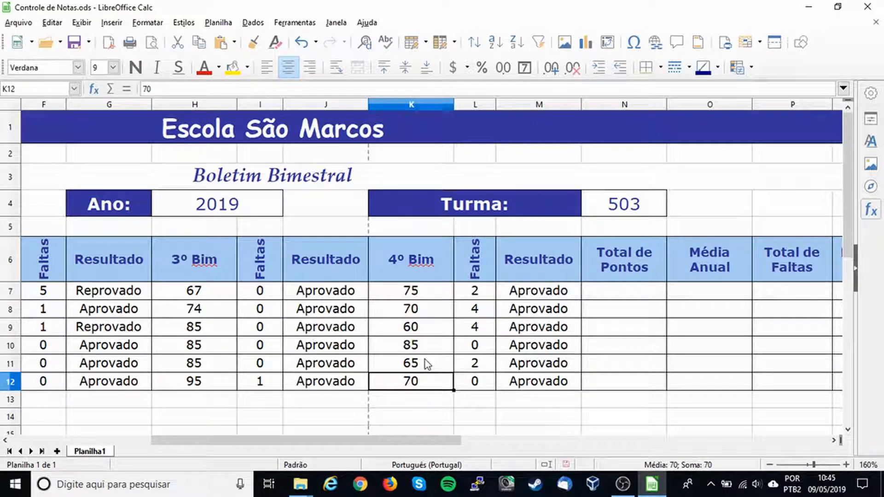
pyautogui.click(428, 363)
pyautogui.click(430, 347)
pyautogui.click(432, 327)
pyautogui.click(429, 309)
pyautogui.click(429, 292)
pyautogui.click(426, 330)
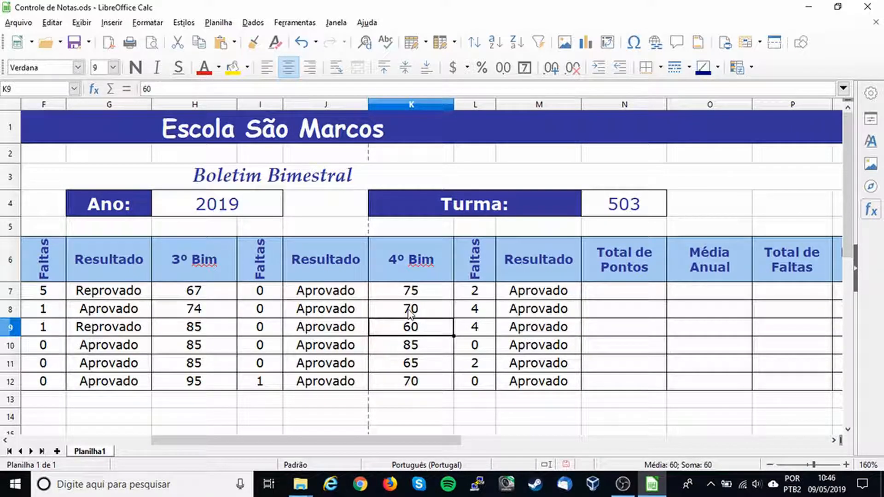
pyautogui.click(548, 328)
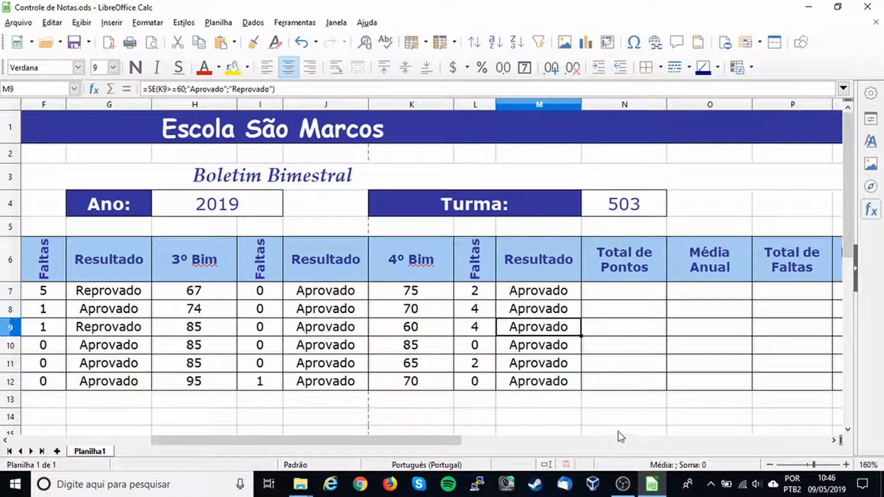
# Step: Show the empty Total de Pontos through Resultado Final columns at 140% zoom, with N7 selected
pyautogui.click(632, 294)
pyautogui.moveTo(426, 441); pyautogui.dragTo(456, 440)
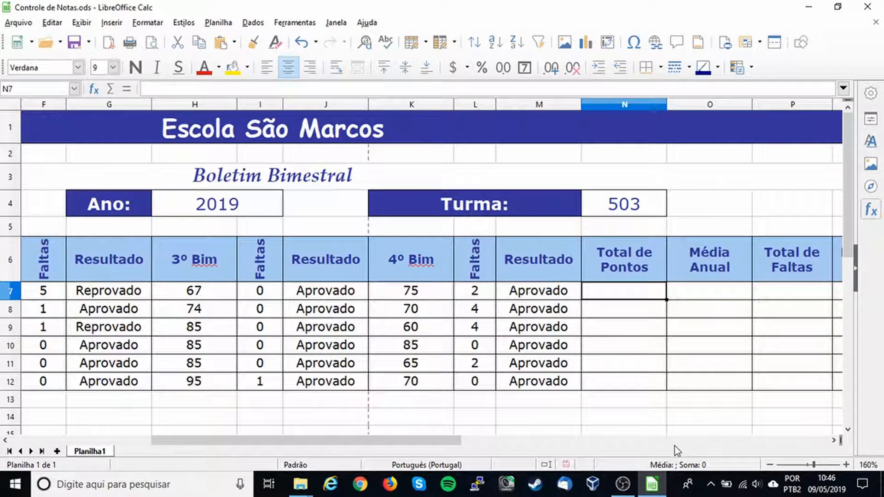
pyautogui.click(770, 465)
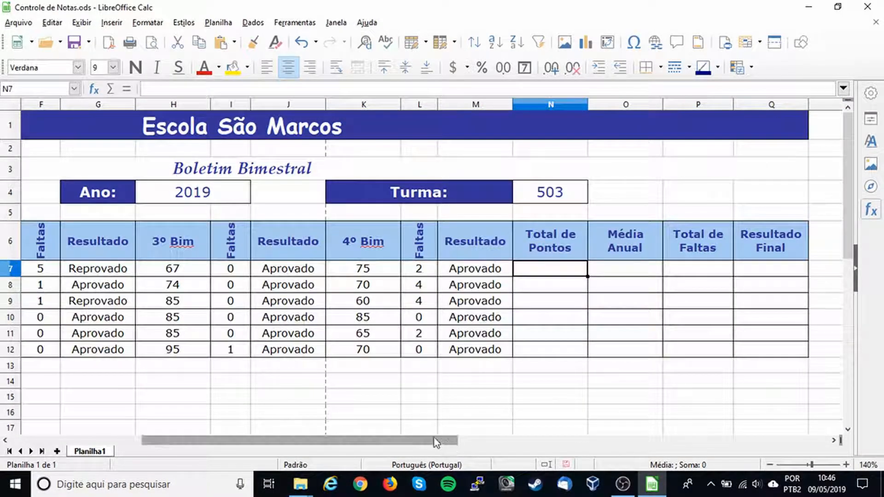
pyautogui.moveTo(433, 444); pyautogui.dragTo(466, 450)
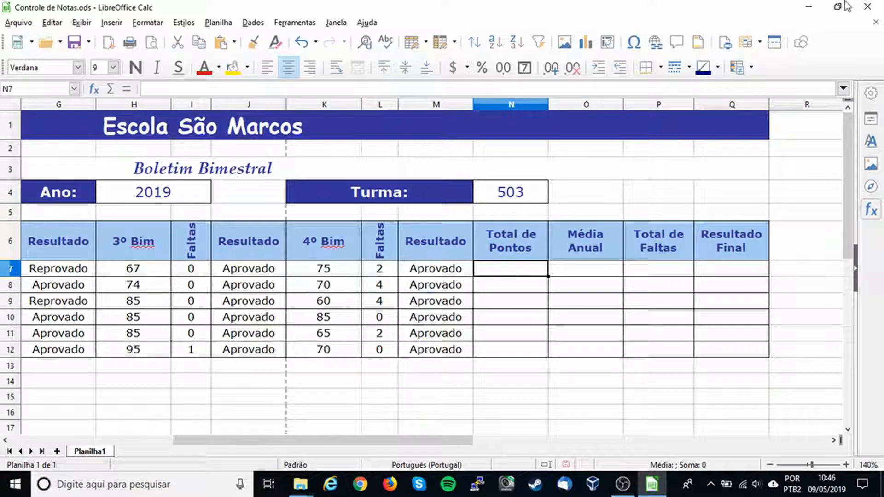
pyautogui.click(809, 9)
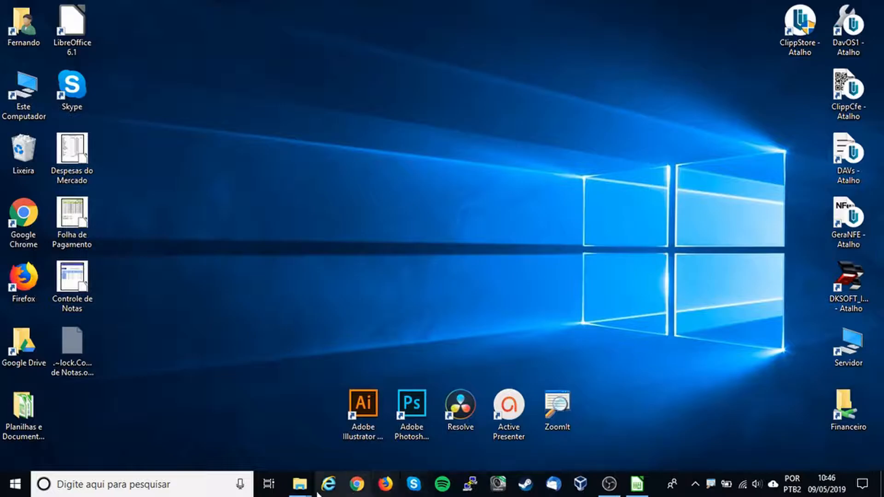
pyautogui.click(637, 484)
pyautogui.click(515, 293)
pyautogui.click(519, 270)
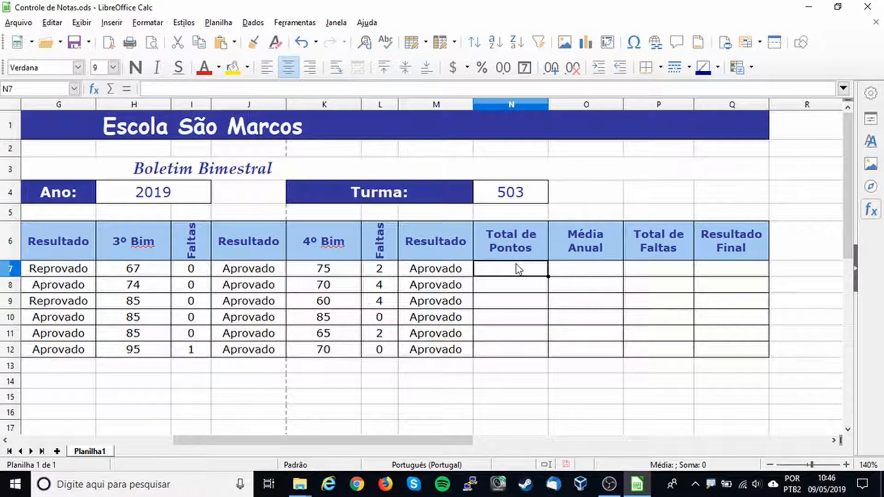
# Step: Examine the empty Total de Pontos and Média Anual cells N7 and O7 in the Física row
pyautogui.moveTo(449, 435); pyautogui.dragTo(467, 440)
pyautogui.click(580, 274)
pyautogui.click(526, 274)
pyautogui.click(594, 269)
pyautogui.click(537, 271)
pyautogui.click(604, 277)
pyautogui.click(543, 274)
pyautogui.click(574, 277)
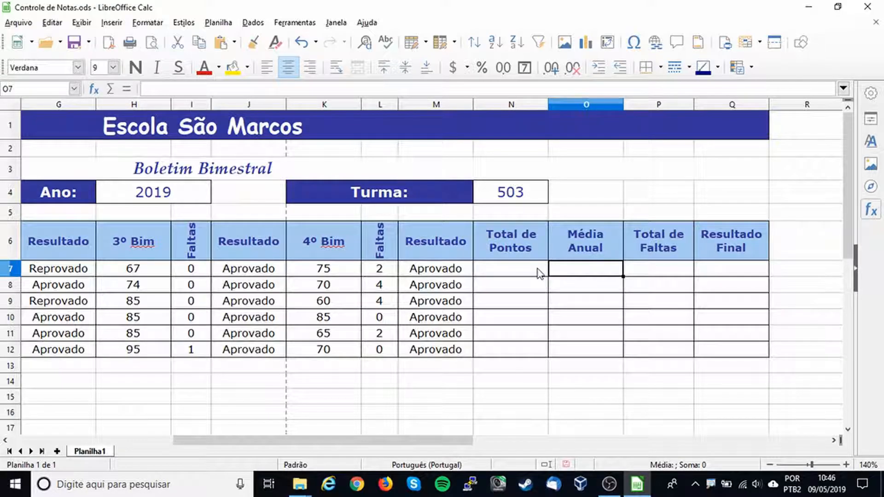
pyautogui.click(515, 267)
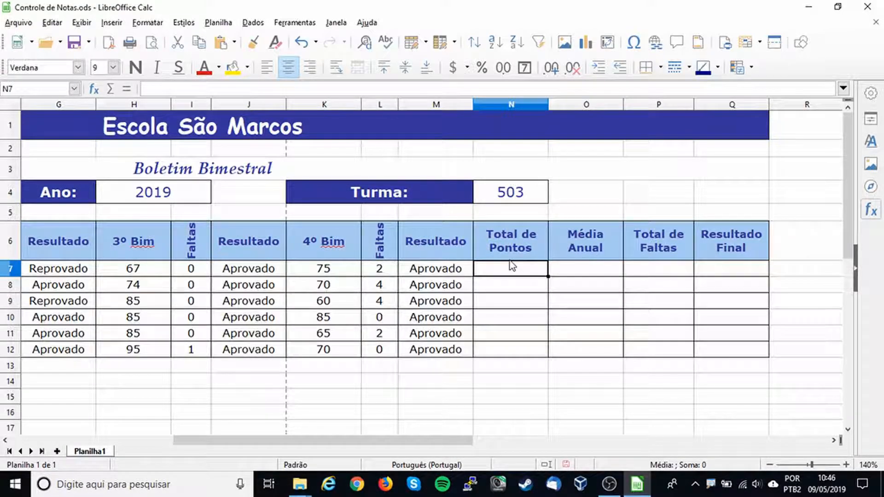
pyautogui.click(595, 277)
pyautogui.click(528, 274)
pyautogui.click(593, 276)
pyautogui.click(512, 276)
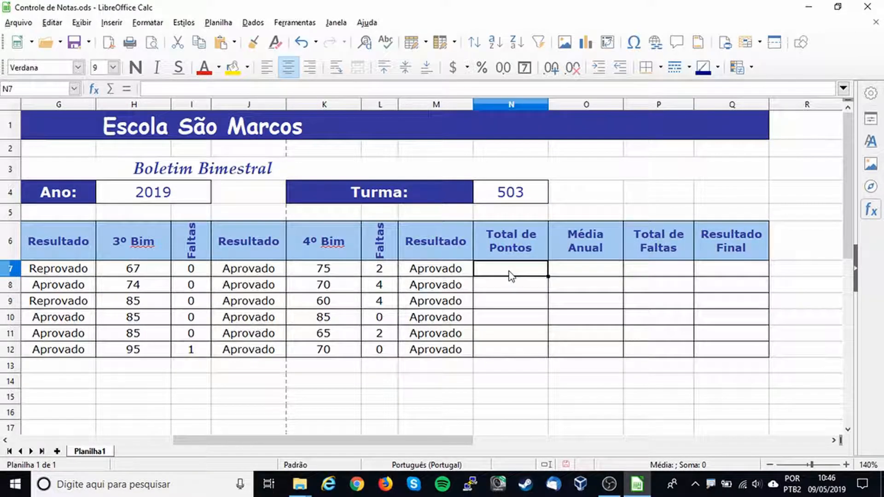
pyautogui.click(577, 272)
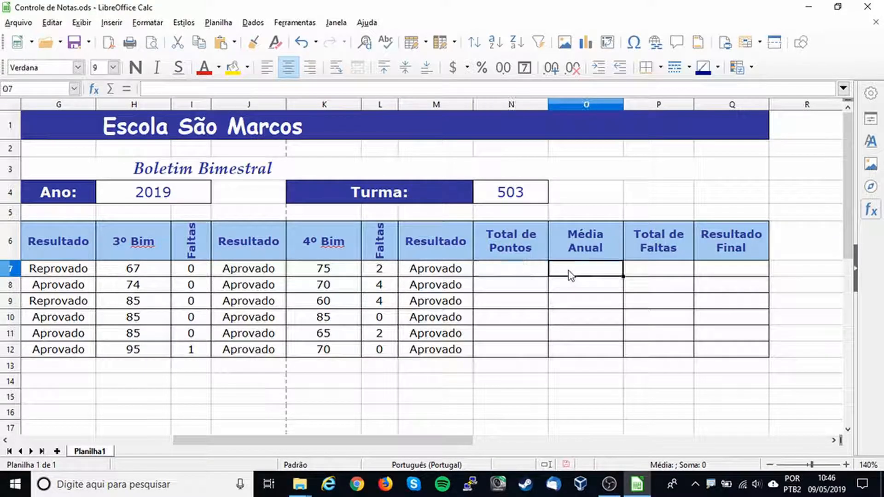
# Step: Begin a SOMA formula in the Física Total de Pontos cell N7
pyautogui.click(516, 273)
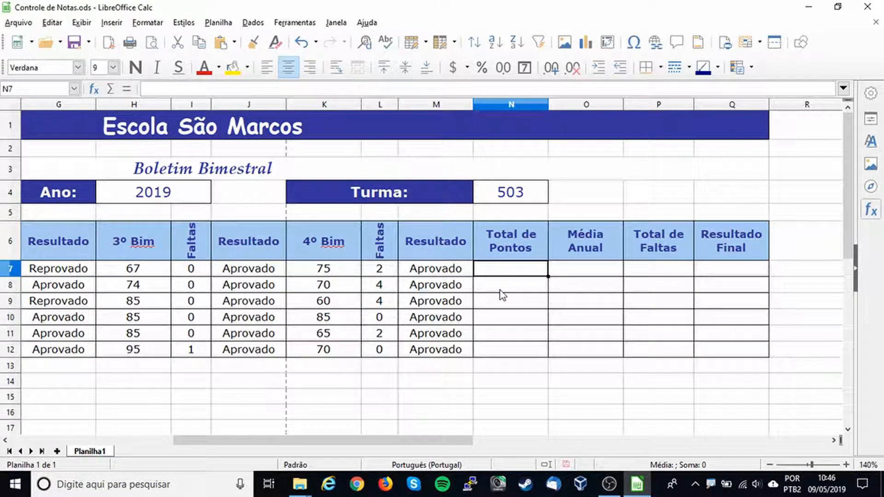
pyautogui.write('=')
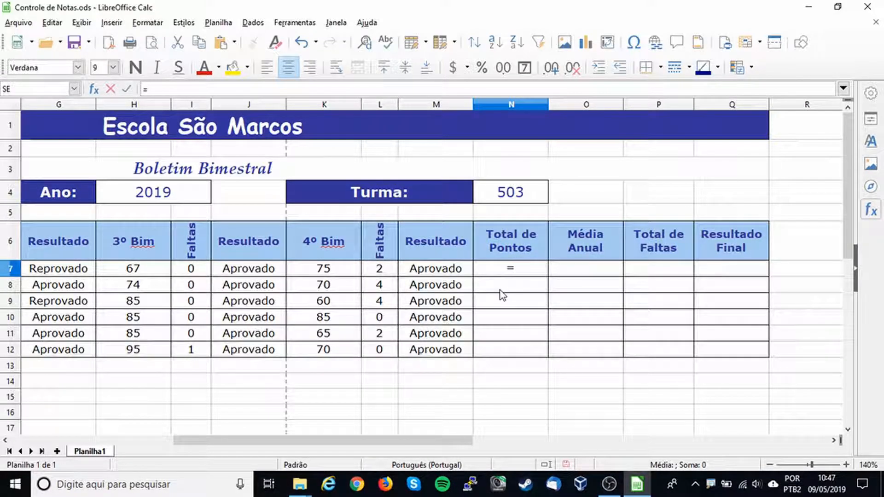
pyautogui.write('som')
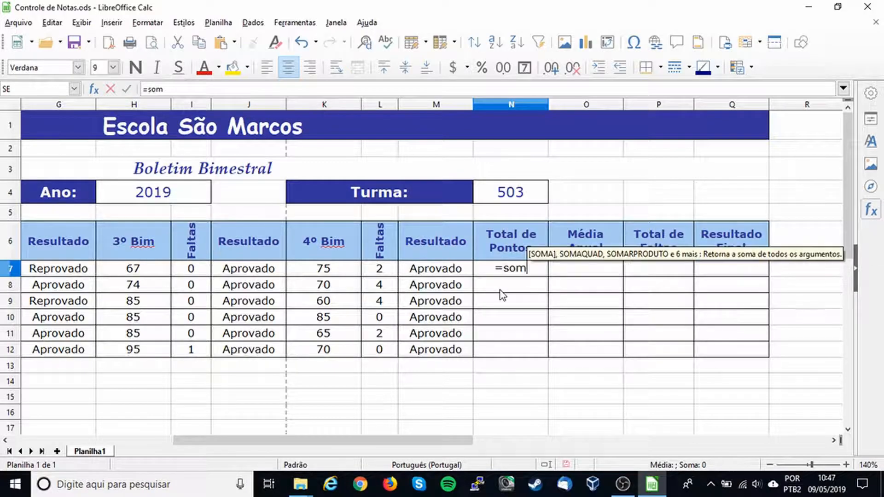
pyautogui.write('a(')
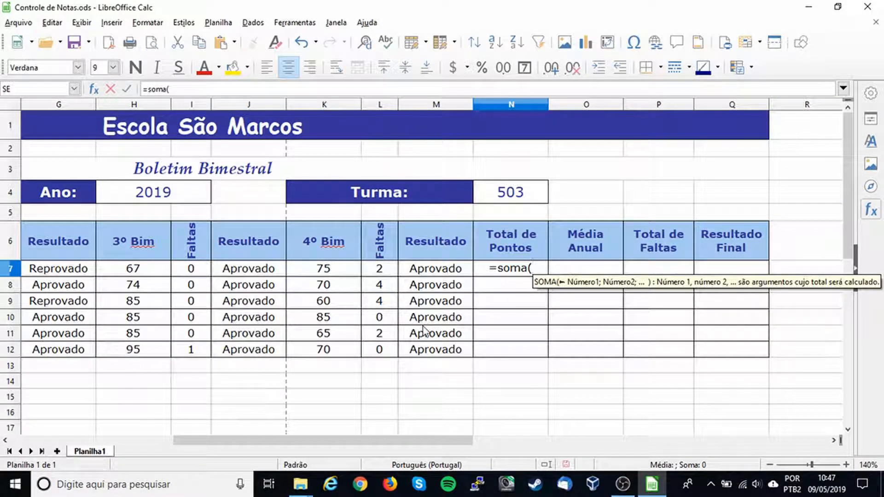
pyautogui.moveTo(354, 444); pyautogui.dragTo(230, 441)
pyautogui.click(154, 268)
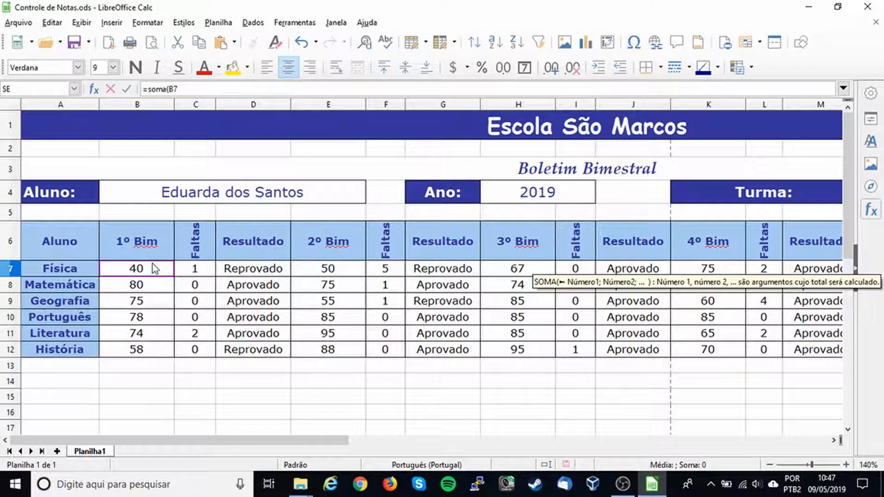
pyautogui.moveTo(221, 439); pyautogui.dragTo(312, 440)
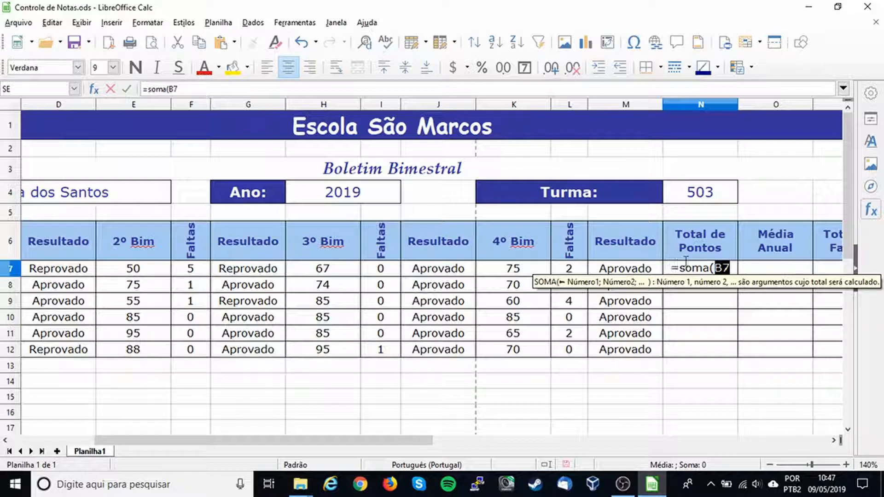
pyautogui.click(734, 269)
pyautogui.press('BackSpace')
pyautogui.press('BackSpace')
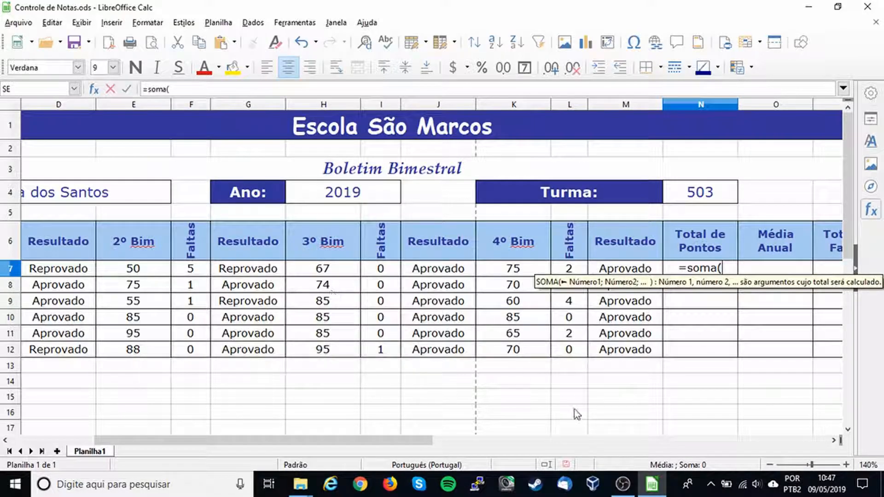
# Step: Reference the Física 1º Bim grade B7 as the argument of the SOMA formula at 130% zoom
pyautogui.click(769, 465)
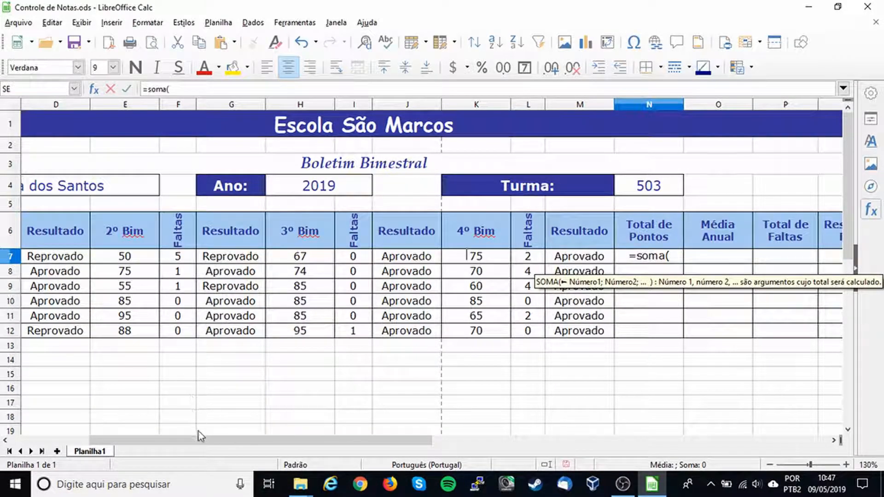
pyautogui.moveTo(198, 440); pyautogui.dragTo(151, 446)
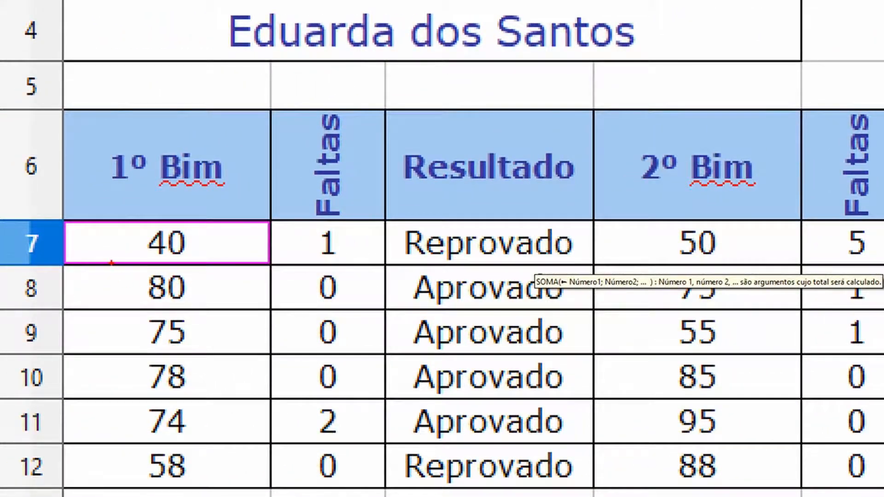
pyautogui.moveTo(111, 262)
pyautogui.mouseDown()
pyautogui.moveTo(127, 217)
pyautogui.moveTo(107, 257)
pyautogui.mouseUp()
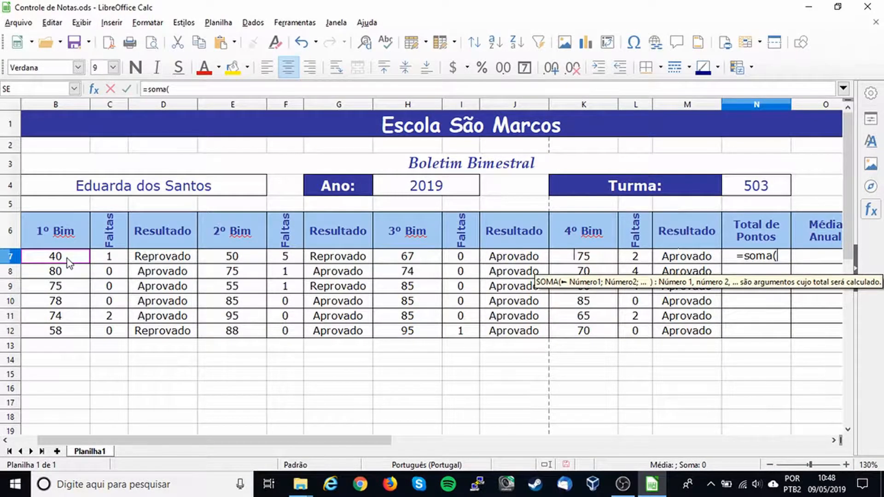
pyautogui.click(69, 264)
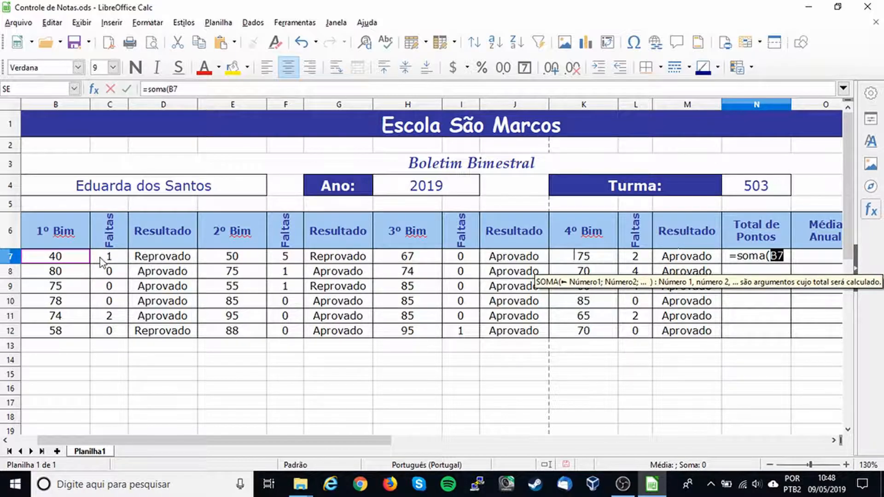
# Step: Try other Física row cells, from D7 back to B7 and on to E7, as the SOMA argument
pyautogui.click(174, 260)
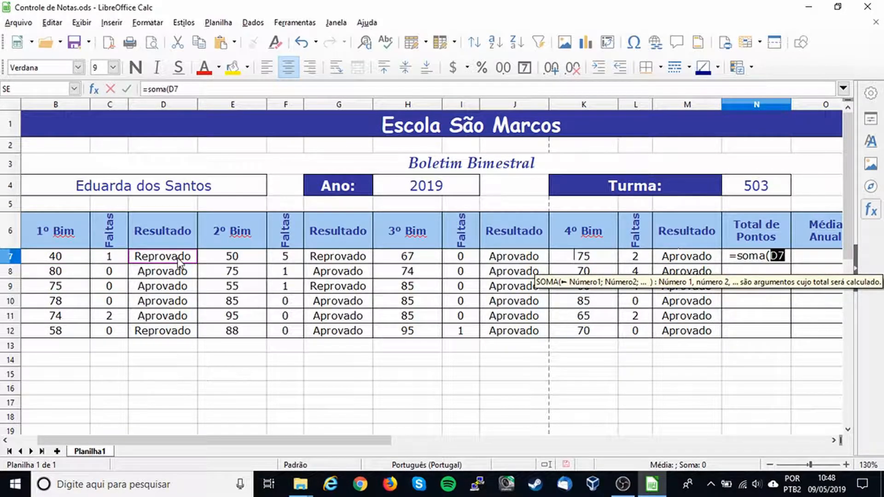
pyautogui.click(121, 259)
pyautogui.click(62, 260)
pyautogui.click(158, 258)
pyautogui.click(208, 264)
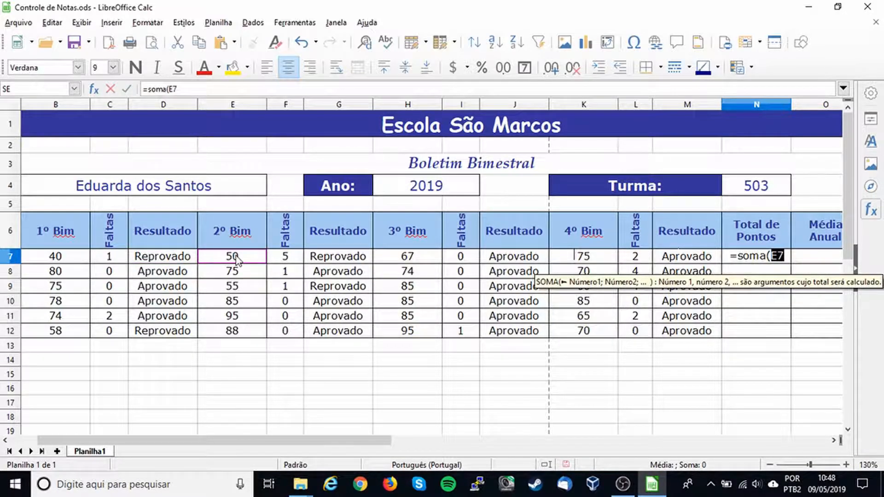
# Step: Try H7, the range B7:E7 and D7 as the argument of the SOMA formula in Física's Total de Pontos cell
pyautogui.click(60, 260)
pyautogui.click(407, 261)
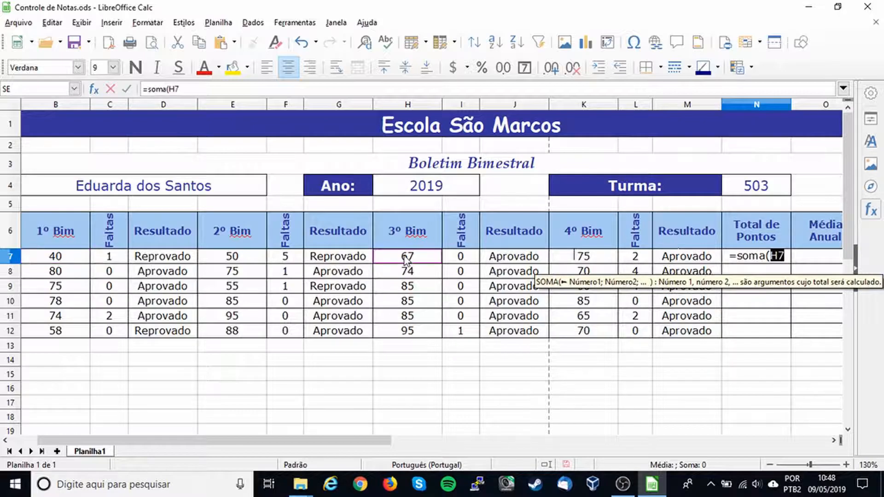
pyautogui.click(54, 261)
pyautogui.moveTo(74, 262); pyautogui.dragTo(243, 266)
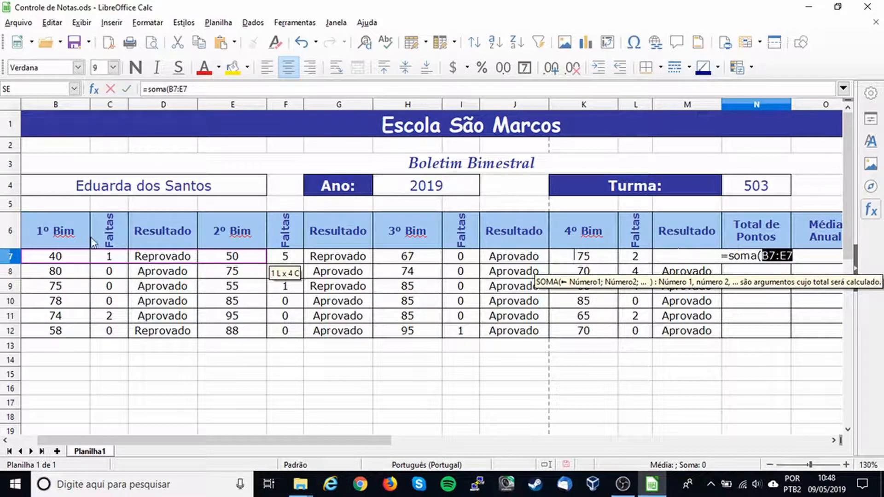
pyautogui.click(121, 259)
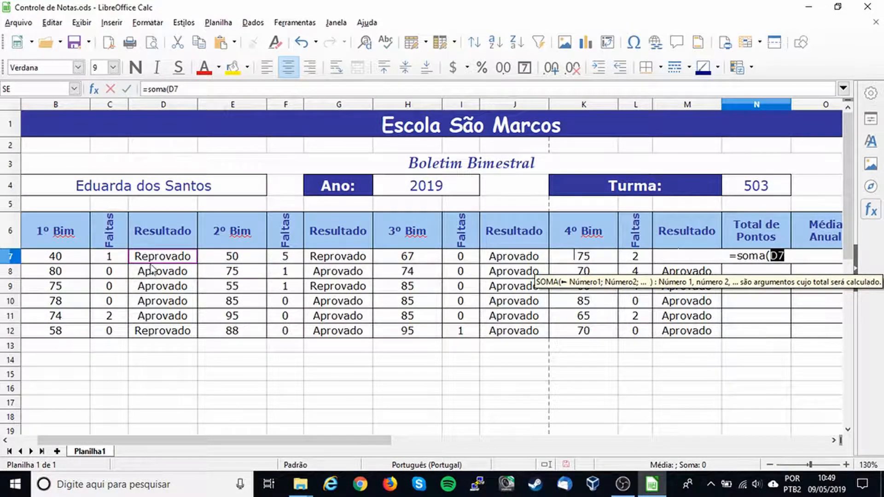
# Step: Complete the Física Total de Pontos formula in N7 as =soma(B7;E7;H7;K7), adding the four bimester grades
pyautogui.click(58, 261)
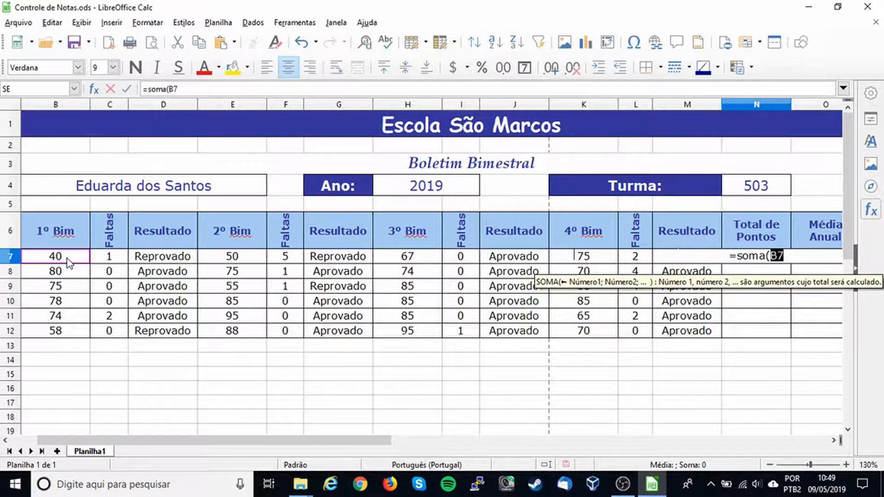
pyautogui.write(';')
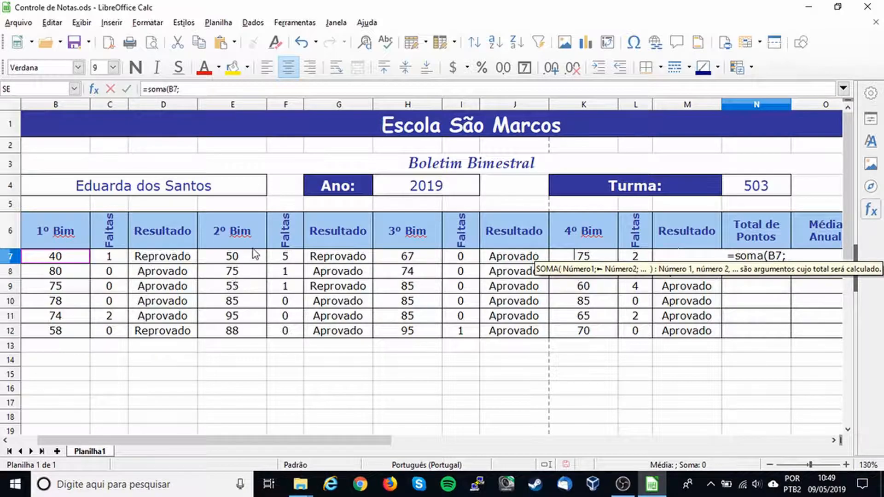
pyautogui.click(235, 260)
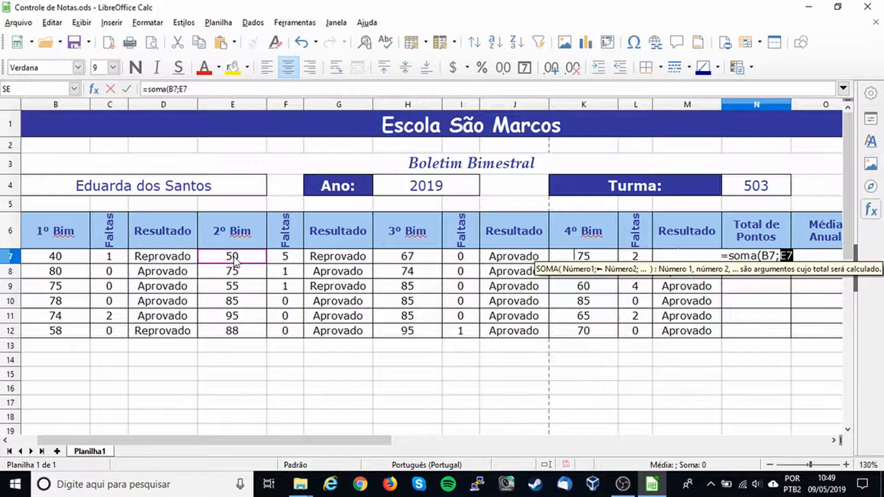
pyautogui.write(';')
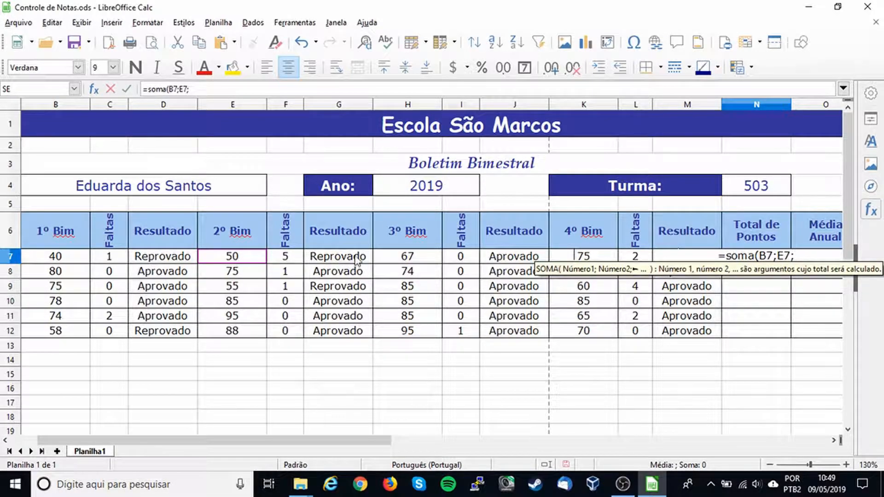
pyautogui.click(403, 261)
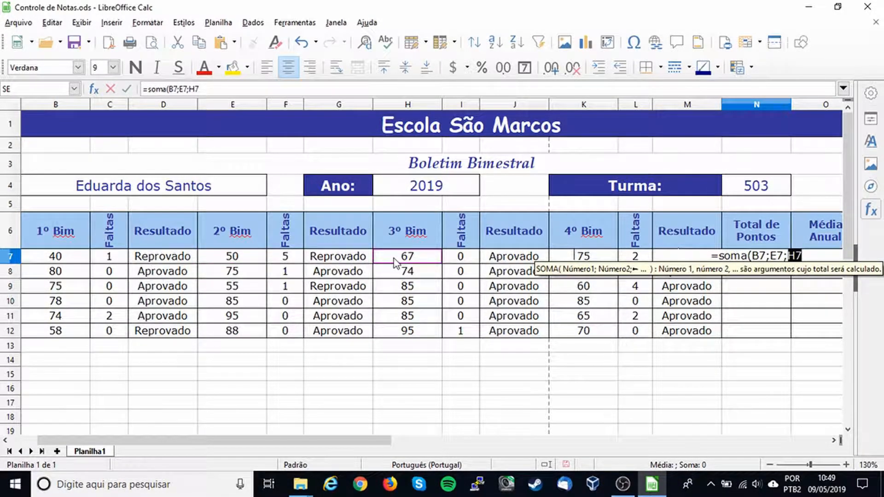
pyautogui.write(';')
pyautogui.click(591, 258)
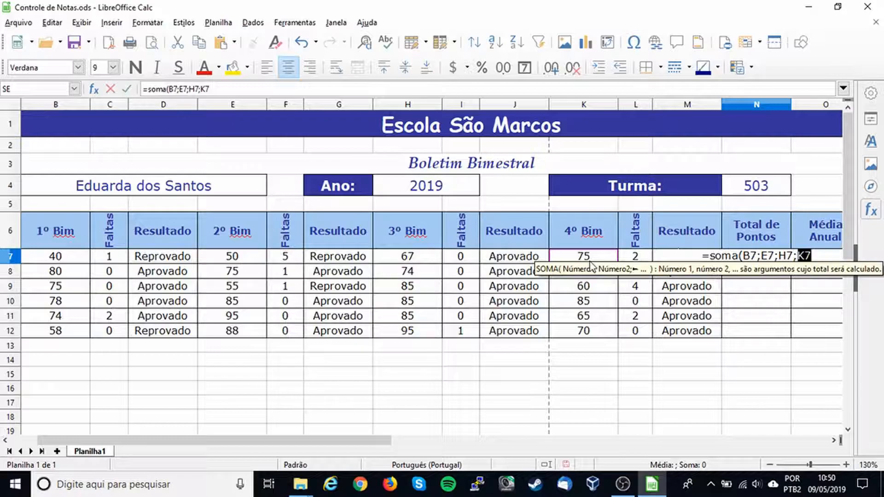
pyautogui.write(')')
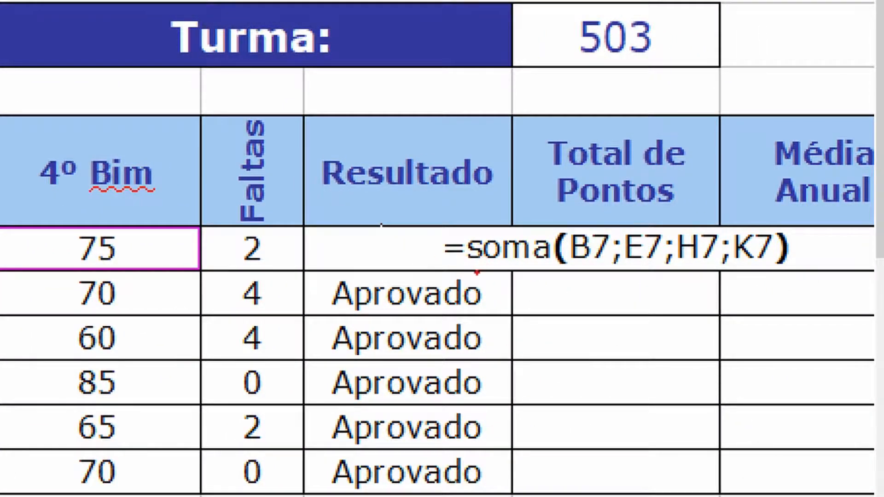
pyautogui.moveTo(465, 273); pyautogui.dragTo(795, 267)
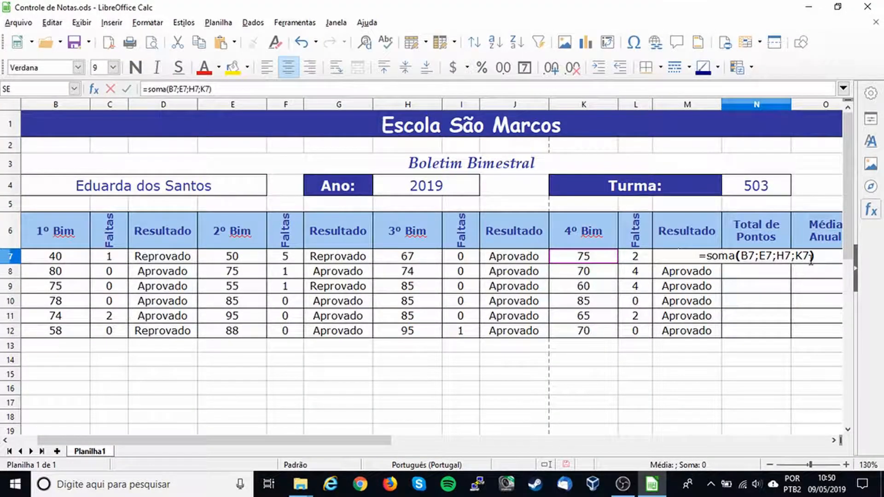
pyautogui.press('Return')
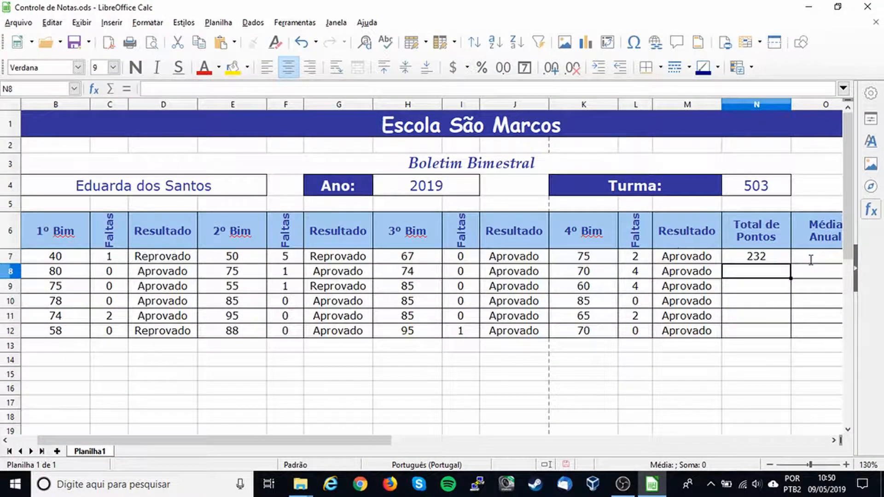
# Step: Examine the Física Total de Pontos formula in N7, along with the Física label and the Geografia 2º Bim result formula
pyautogui.click(757, 262)
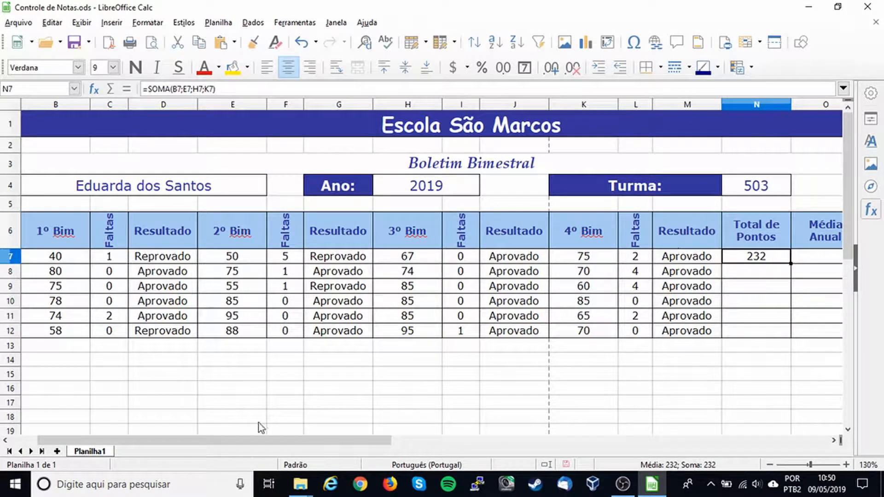
pyautogui.moveTo(275, 440); pyautogui.dragTo(258, 441)
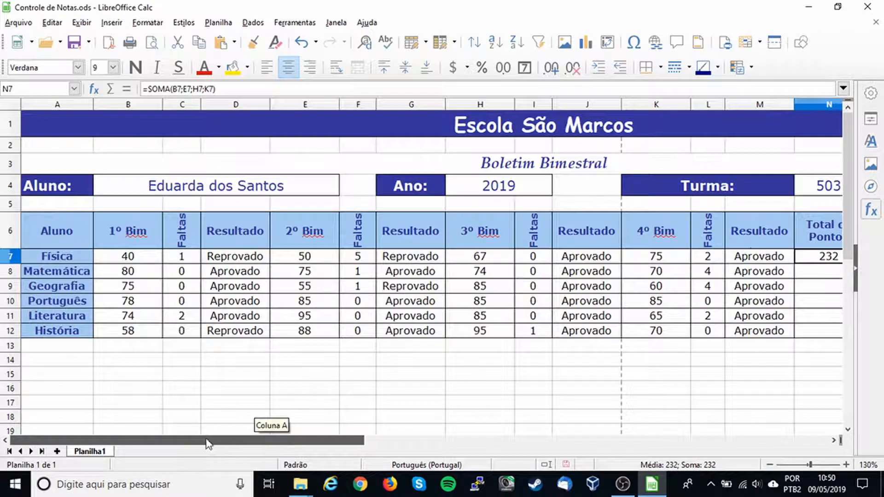
pyautogui.click(60, 255)
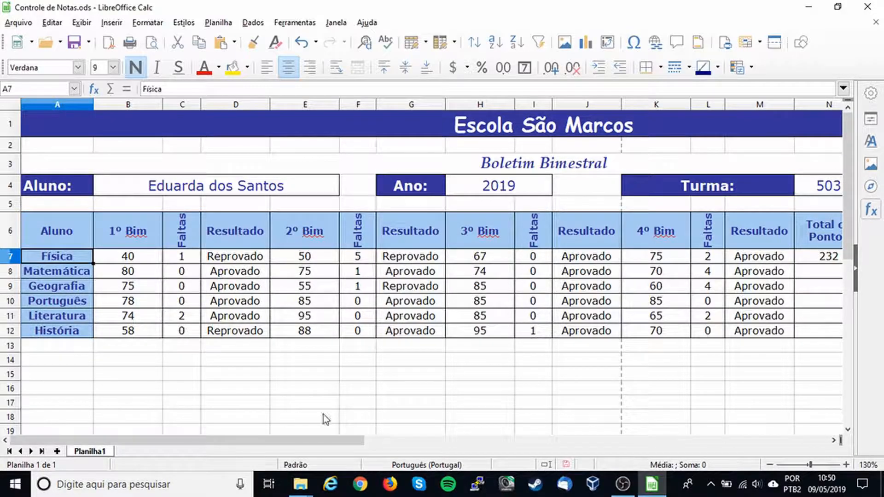
pyautogui.click(769, 465)
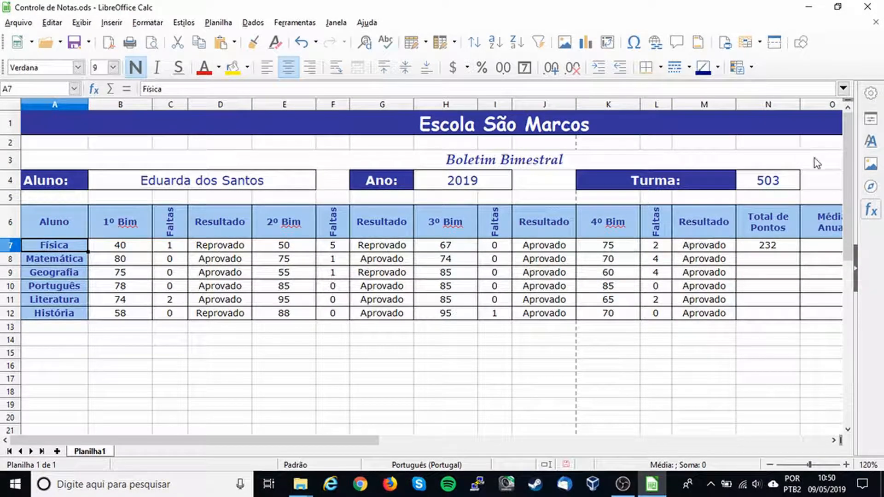
pyautogui.click(785, 247)
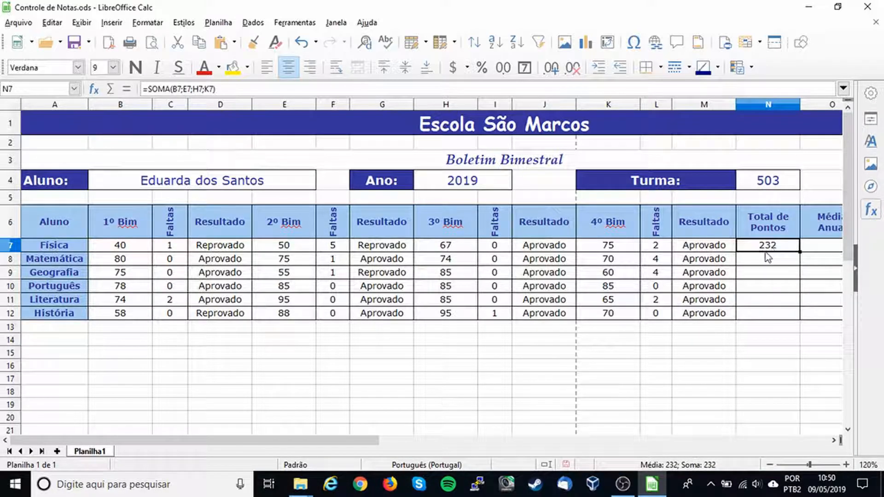
pyautogui.click(378, 274)
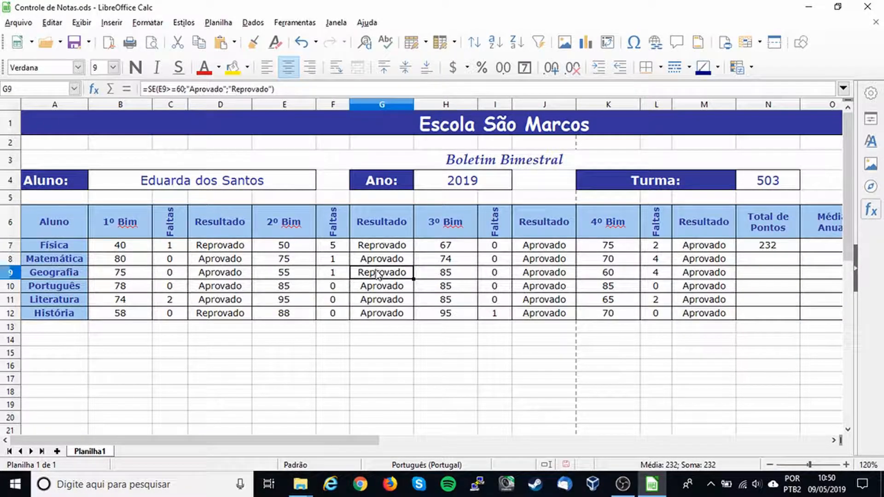
pyautogui.click(776, 247)
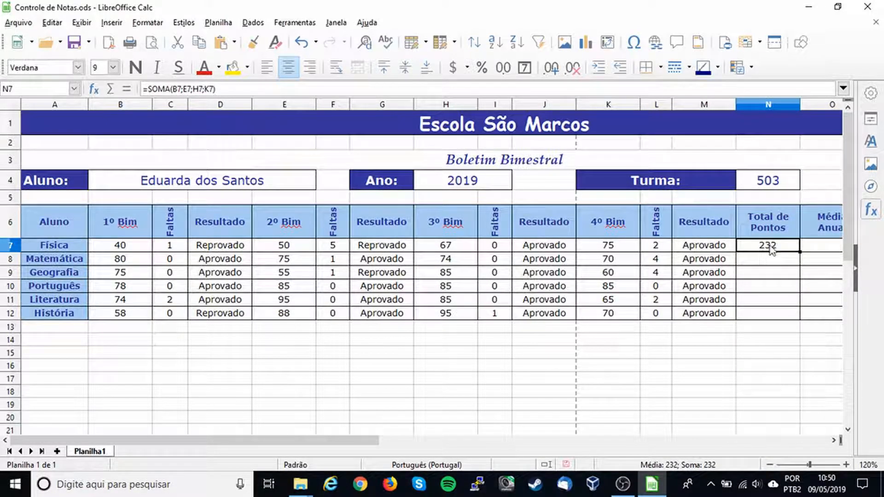
# Step: Compare the Física Total de Pontos cell N7 with the Matemática cell N8 below it
pyautogui.click(787, 262)
pyautogui.click(792, 247)
pyautogui.press('Right')
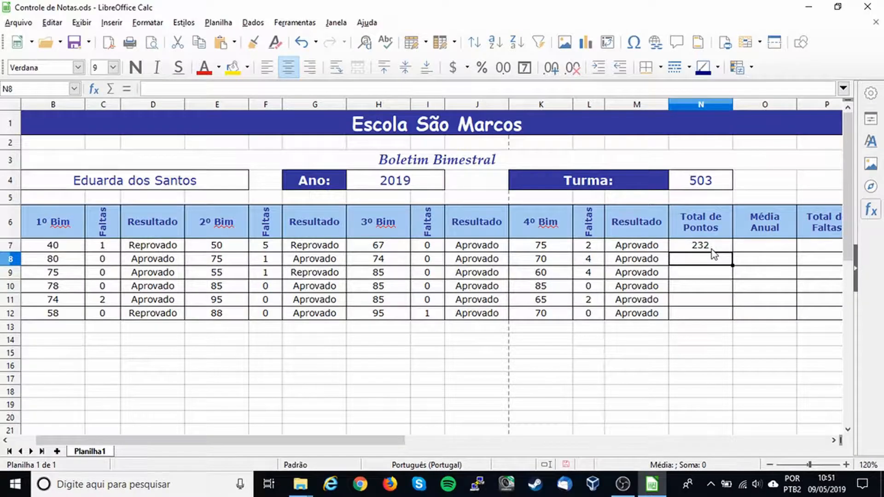
pyautogui.click(717, 248)
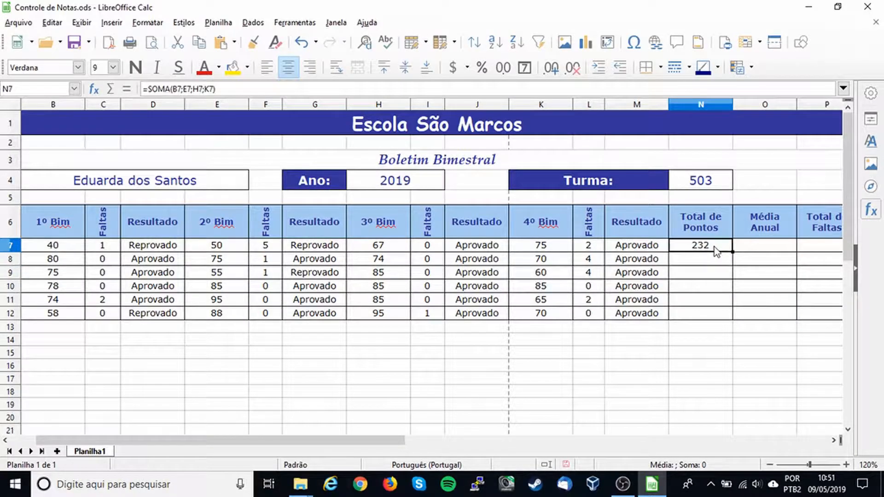
pyautogui.click(715, 260)
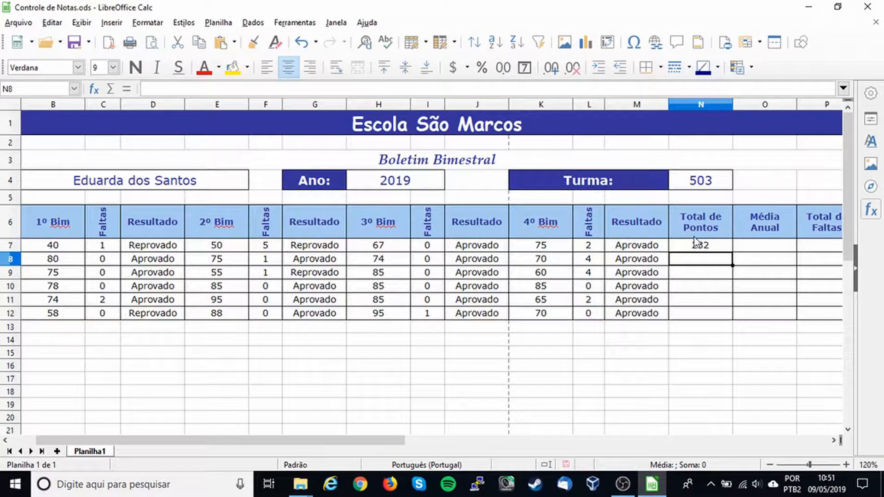
pyautogui.click(711, 248)
# Step: Begin a SOMA formula in the Matemática Total de Pontos cell N8, then strip it back to the equals sign
pyautogui.click(715, 259)
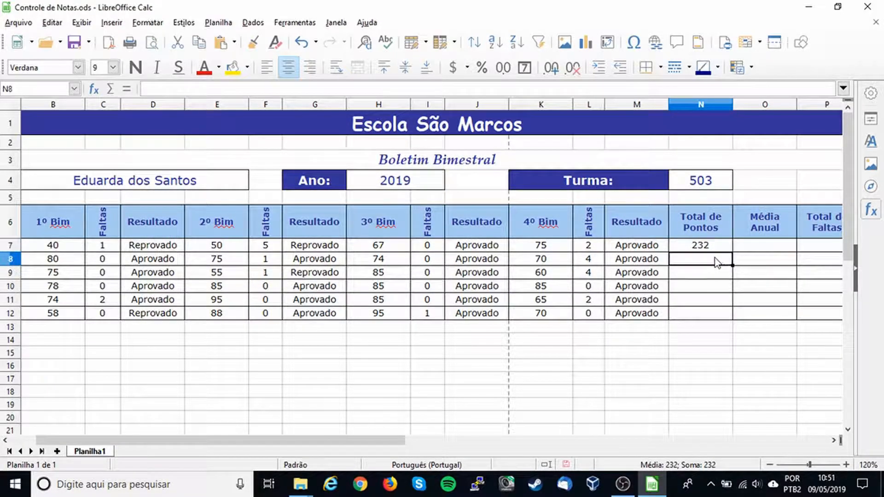
pyautogui.write('=Soma(')
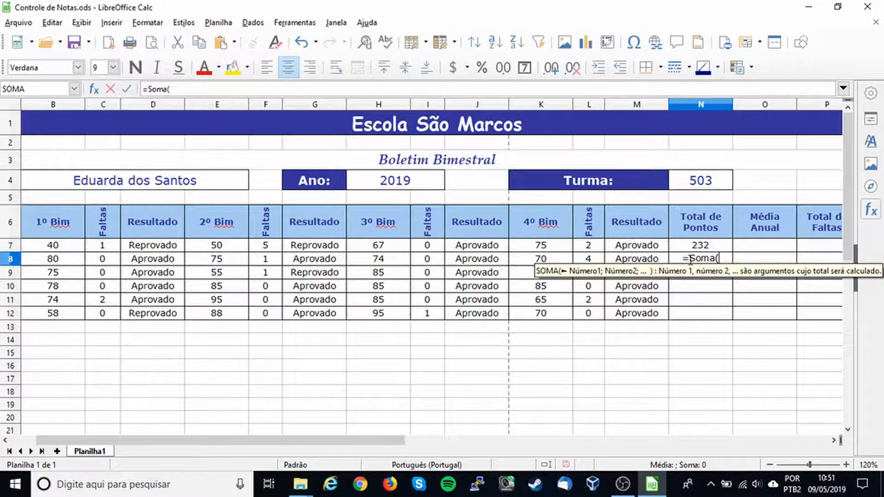
pyautogui.press('BackSpace')
pyautogui.press('BackSpace')
pyautogui.press('BackSpace')
pyautogui.press('BackSpace')
pyautogui.press('BackSpace')
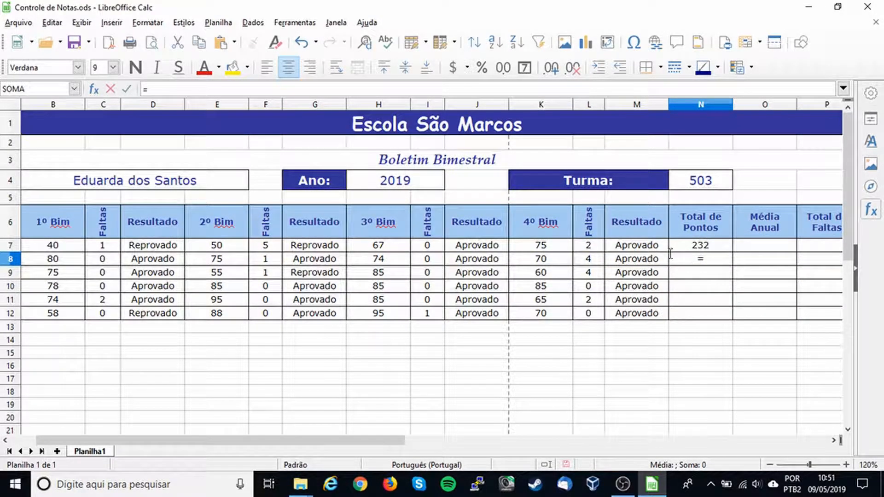
# Step: Complete the Matemática Total de Pontos formula in N8 as =B8+E8+H8+K8, using plus operators instead of SOMA
pyautogui.click(72, 262)
pyautogui.write('+')
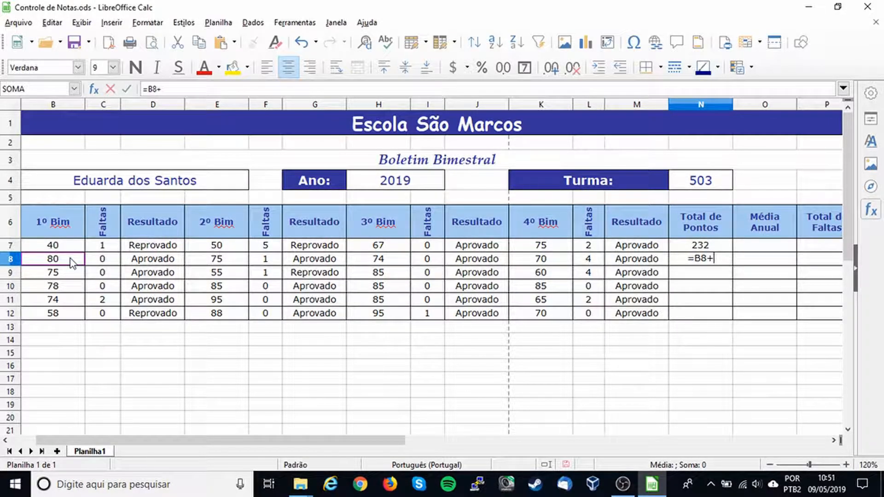
pyautogui.click(217, 261)
pyautogui.write('+')
pyautogui.click(362, 266)
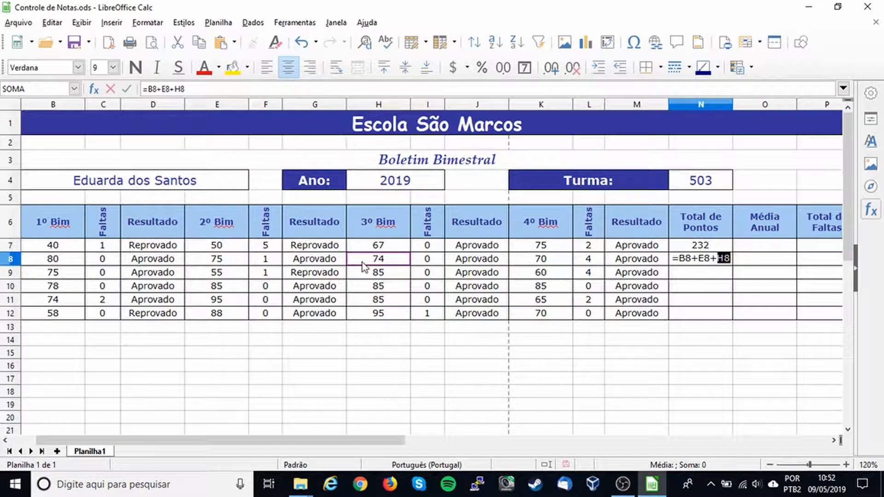
pyautogui.write('+')
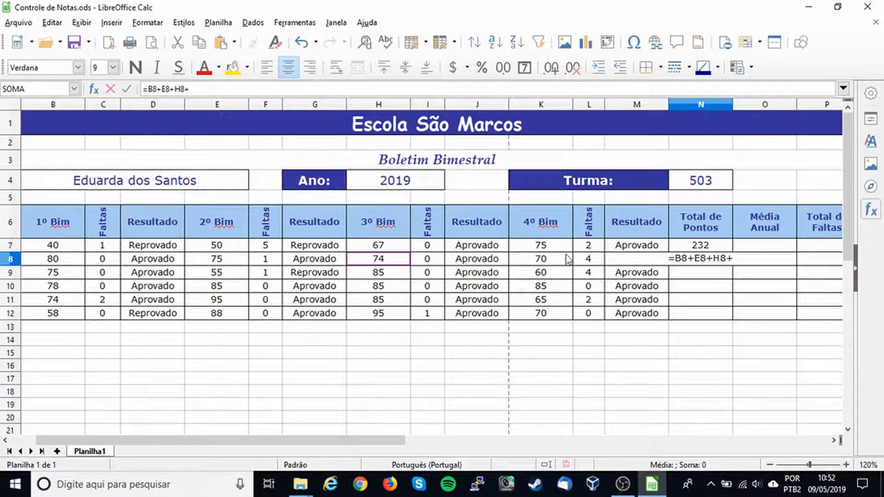
pyautogui.click(552, 258)
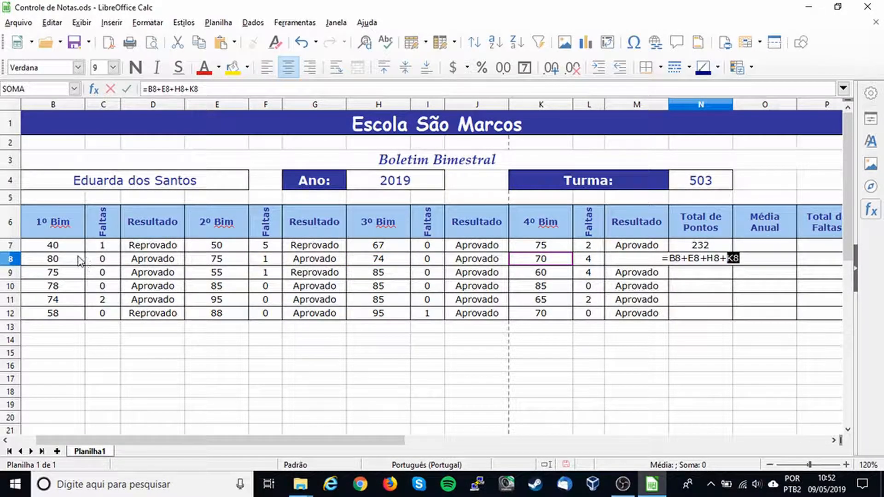
pyautogui.moveTo(192, 441); pyautogui.dragTo(128, 431)
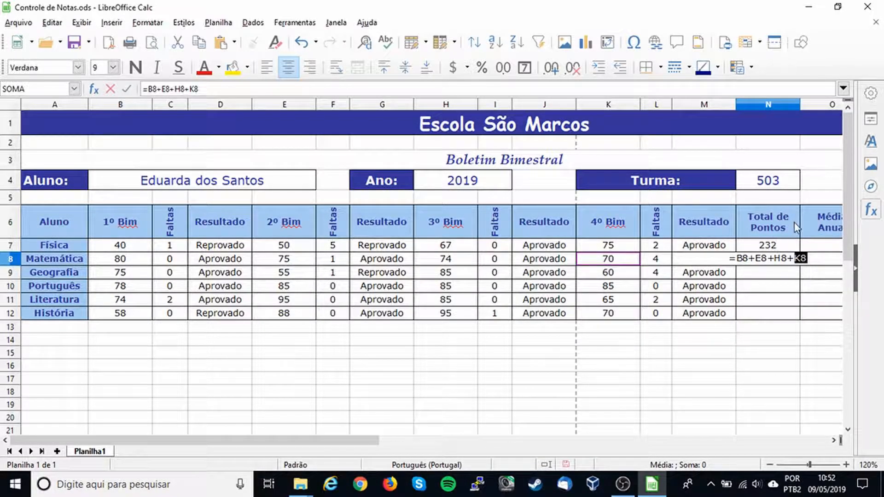
pyautogui.press('Return')
# Step: Compare the plus-operator formula in N8 with the SOMA formula in N7, leaving both formulas as entered
pyautogui.click(770, 260)
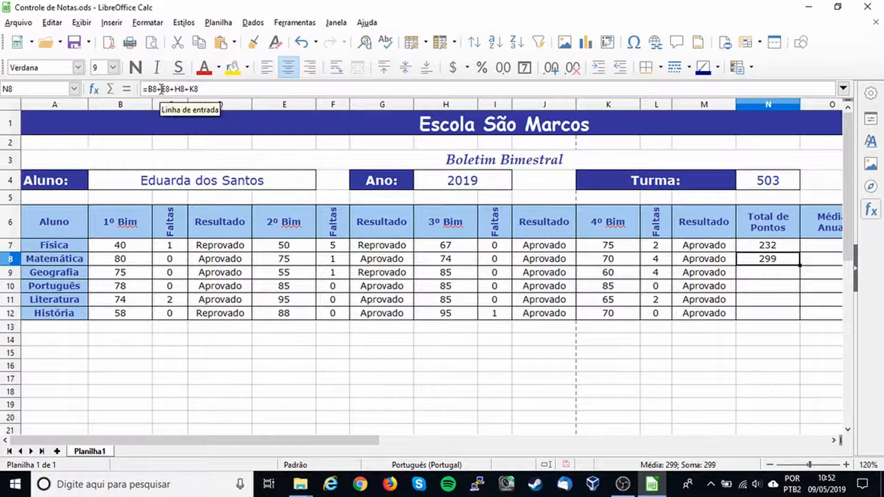
pyautogui.moveTo(199, 89); pyautogui.dragTo(132, 91)
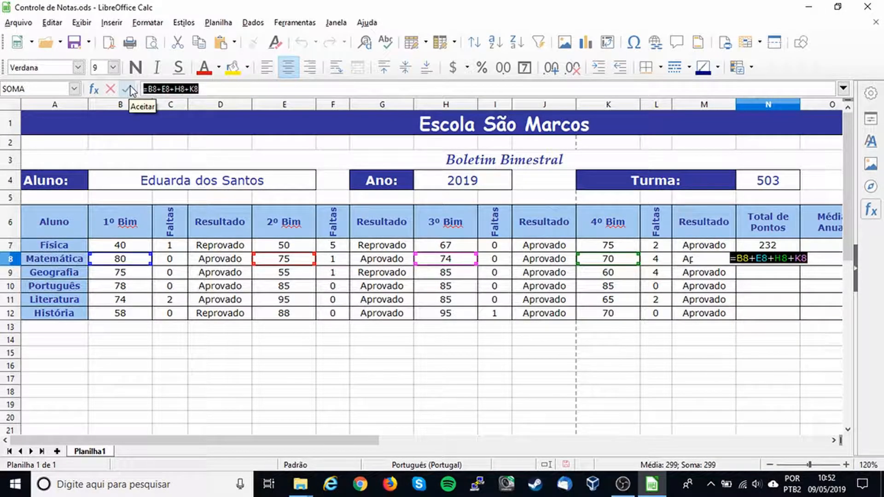
pyautogui.click(130, 90)
pyautogui.click(781, 247)
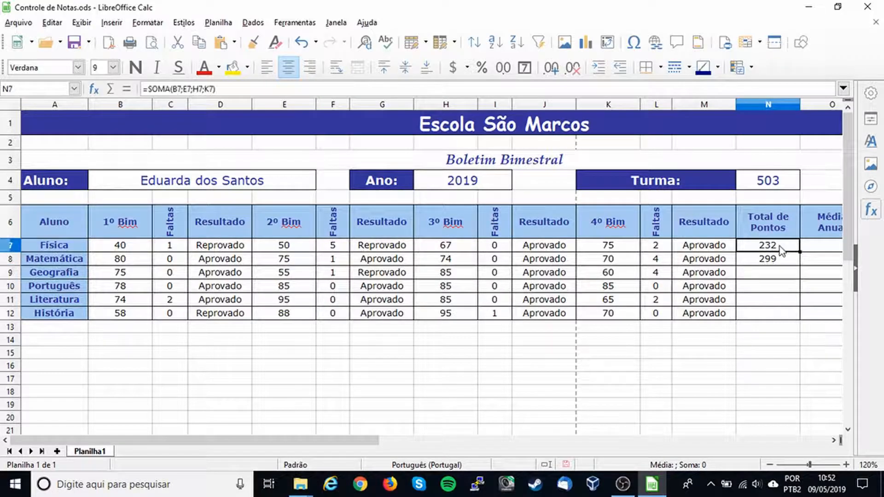
pyautogui.moveTo(227, 89); pyautogui.dragTo(142, 90)
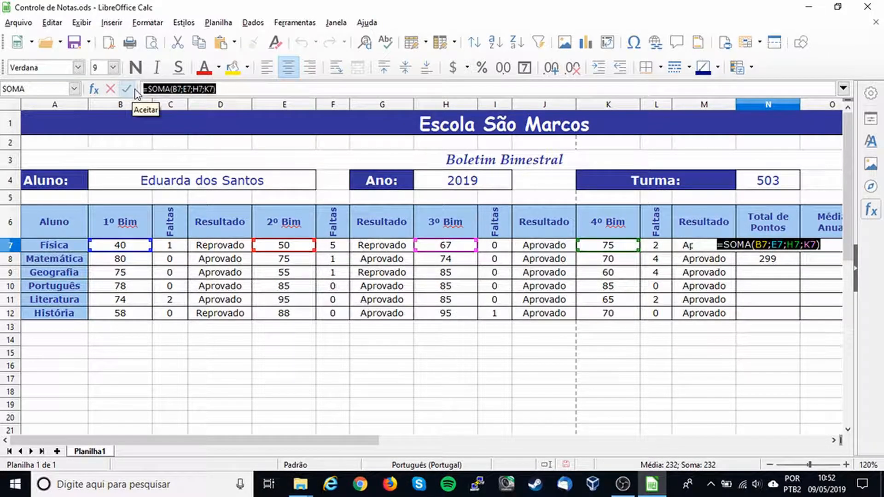
pyautogui.press('Return')
pyautogui.click(766, 245)
pyautogui.click(774, 256)
pyautogui.click(772, 244)
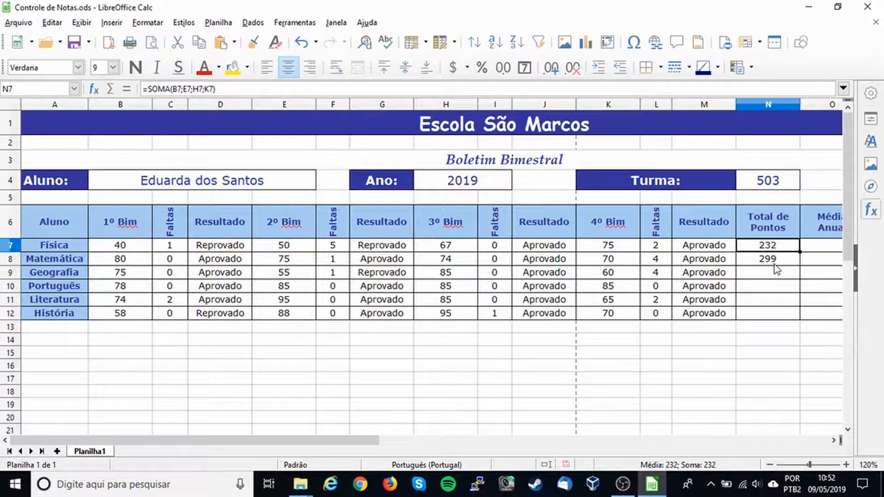
# Step: Compare the SOMA formula in N7 with the plus-operator formula in N8 by alternating between the two cells
pyautogui.click(777, 260)
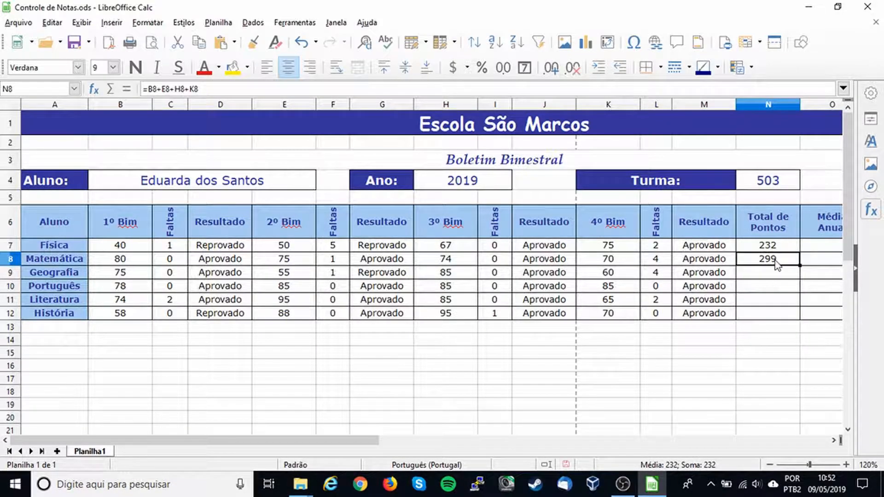
pyautogui.click(766, 247)
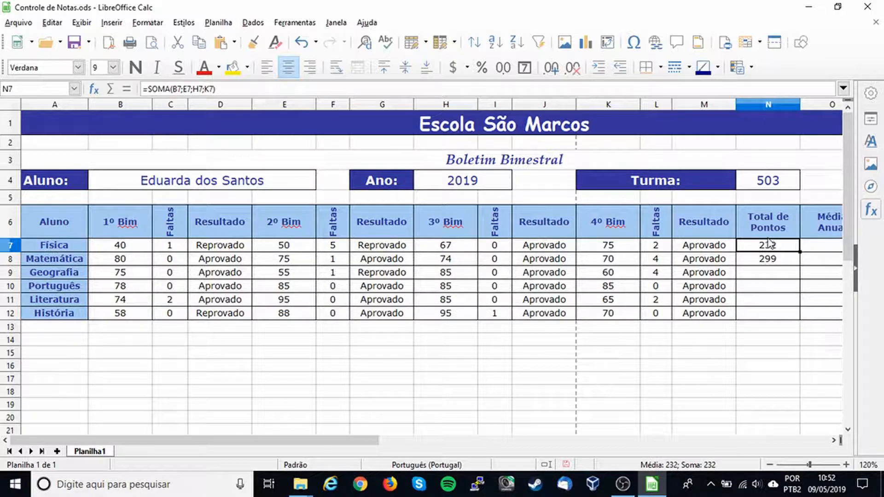
pyautogui.click(768, 260)
pyautogui.click(768, 247)
pyautogui.click(772, 260)
pyautogui.click(772, 246)
pyautogui.click(772, 260)
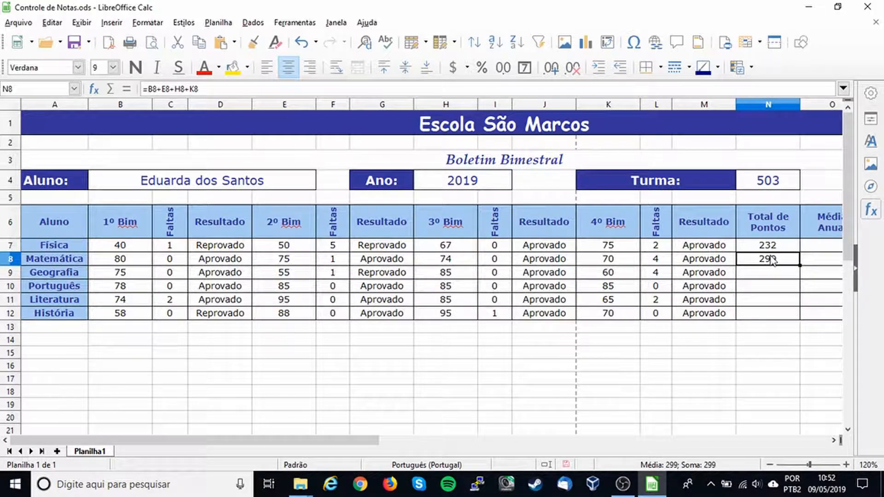
# Step: Fill the Física Total de Pontos formula from N7 down through the História row, N12
pyautogui.click(765, 246)
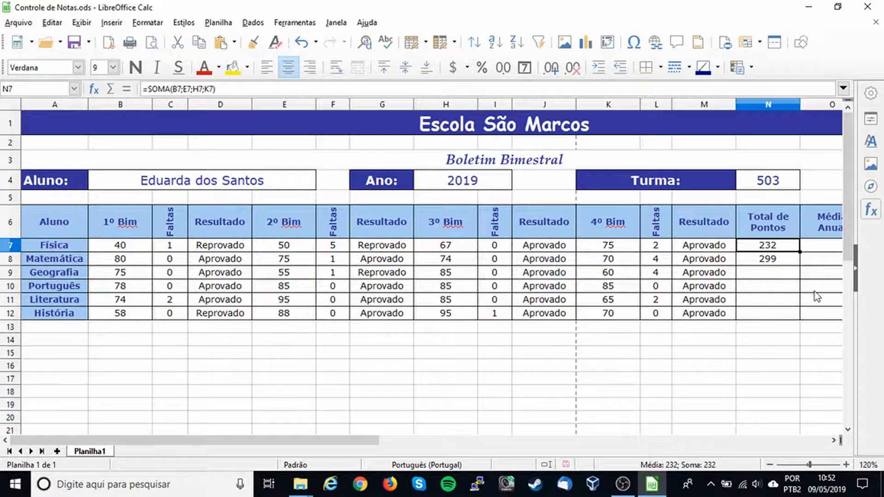
pyautogui.moveTo(800, 252); pyautogui.dragTo(802, 316)
pyautogui.click(784, 367)
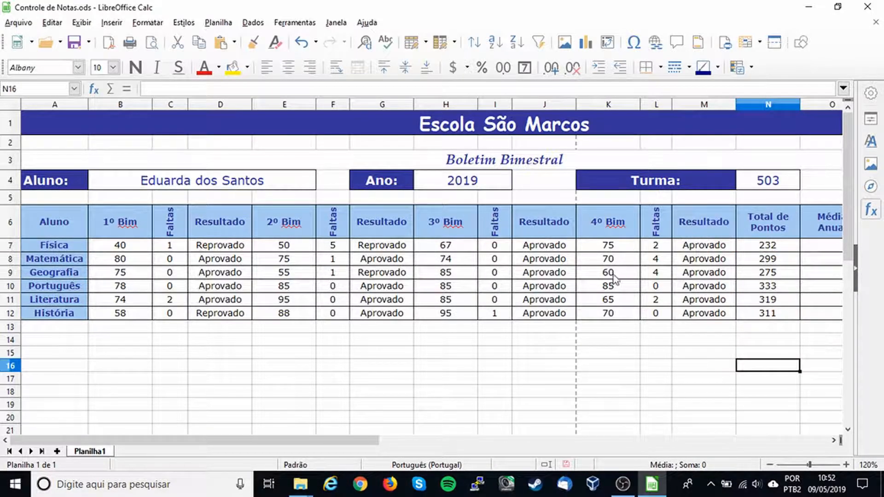
# Step: Enter the Física Média Anual in O7 as the total points divided by the four bimesters, =N7/4
pyautogui.click(769, 465)
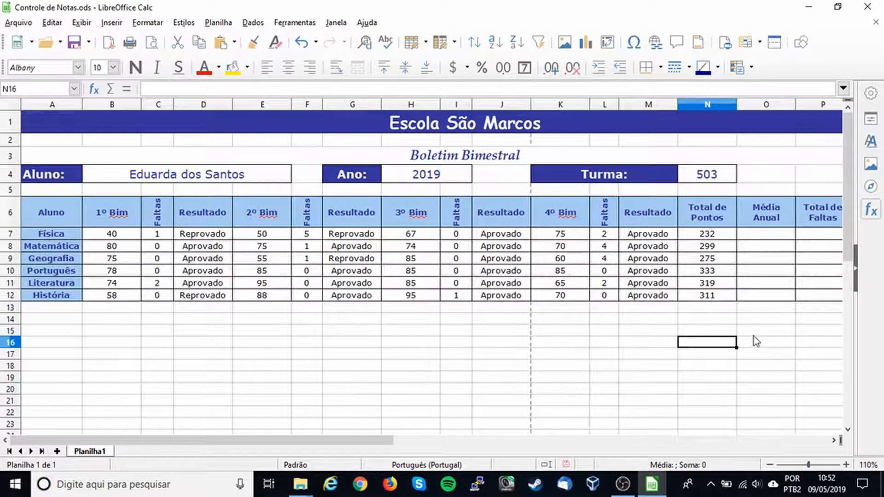
pyautogui.click(766, 234)
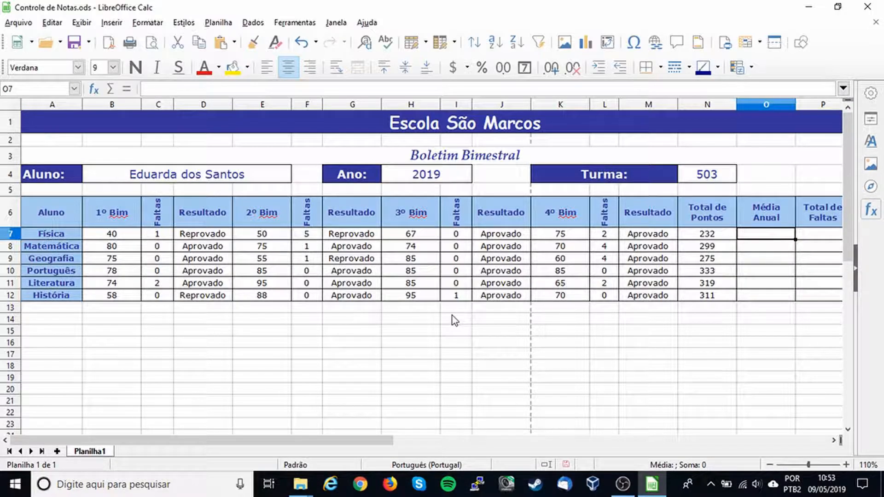
pyautogui.write('=')
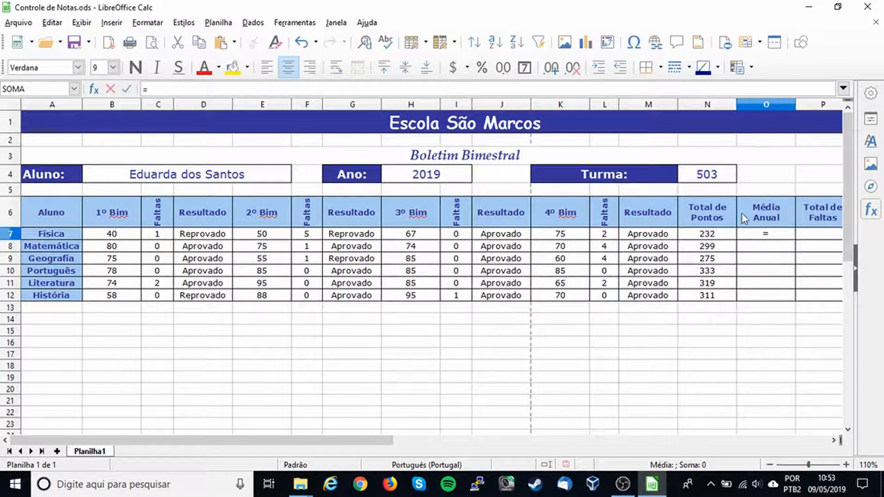
pyautogui.click(712, 237)
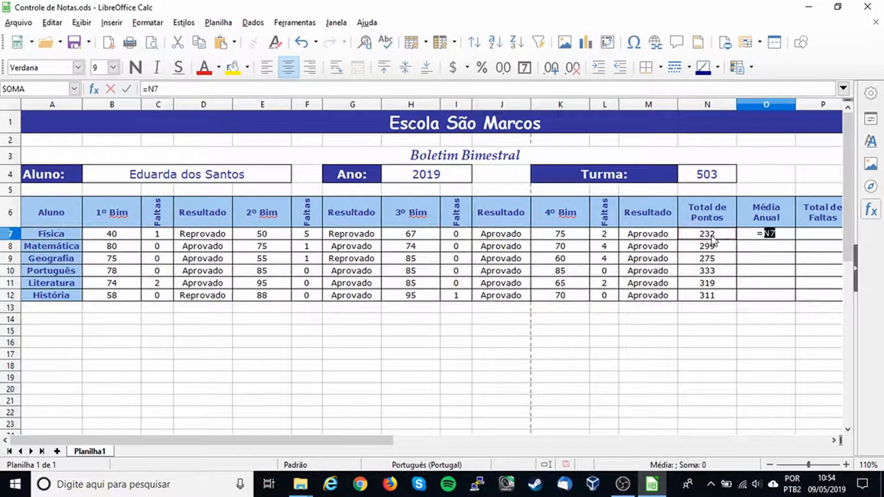
pyautogui.write('N')
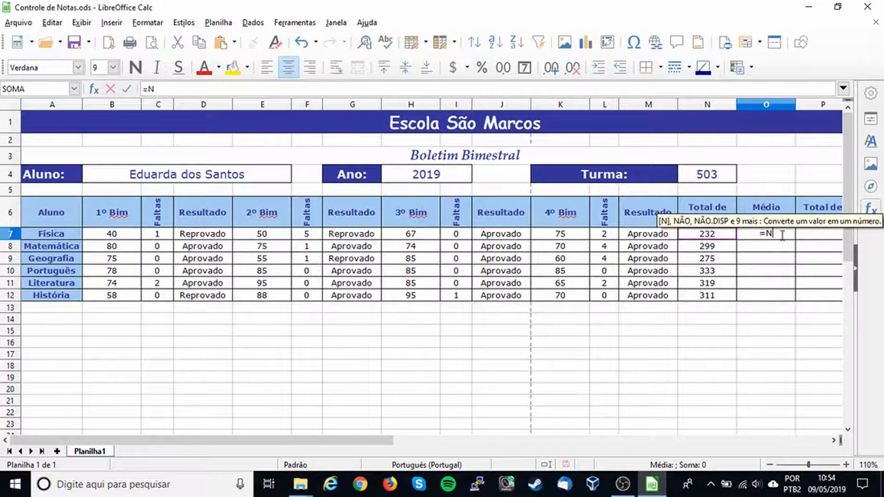
pyautogui.press('BackSpace')
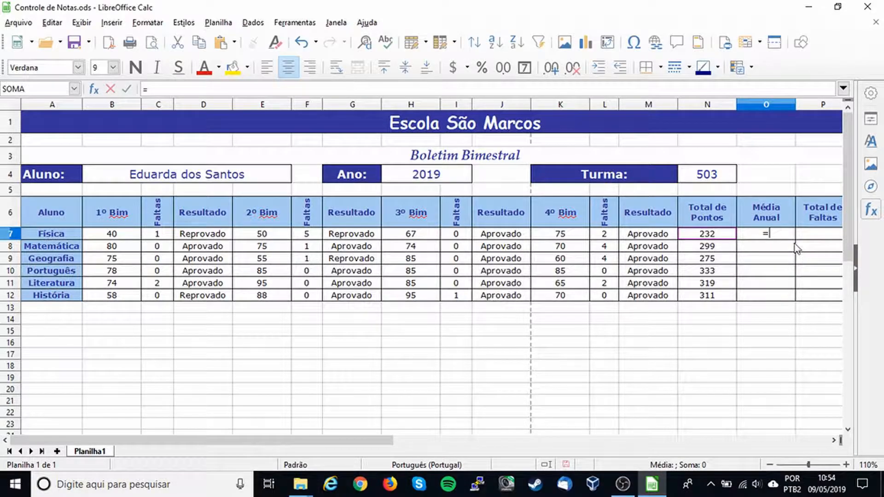
pyautogui.click(756, 246)
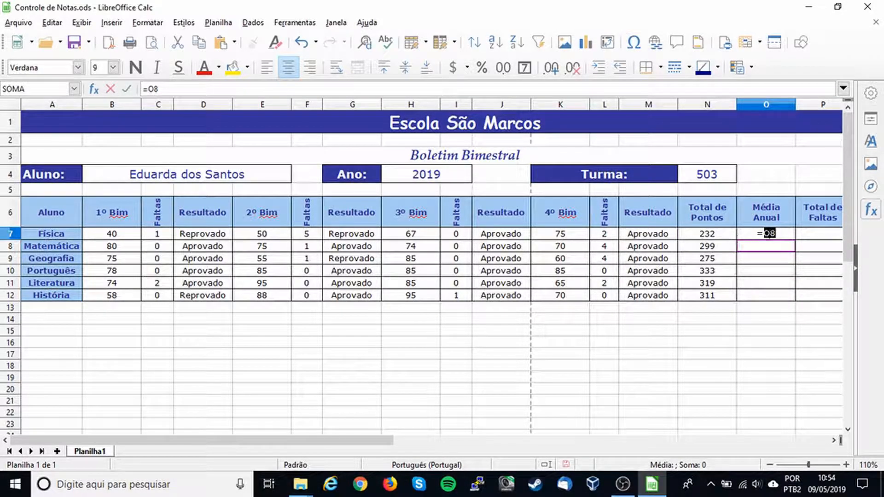
pyautogui.press('BackSpace')
pyautogui.press('BackSpace')
pyautogui.click(714, 236)
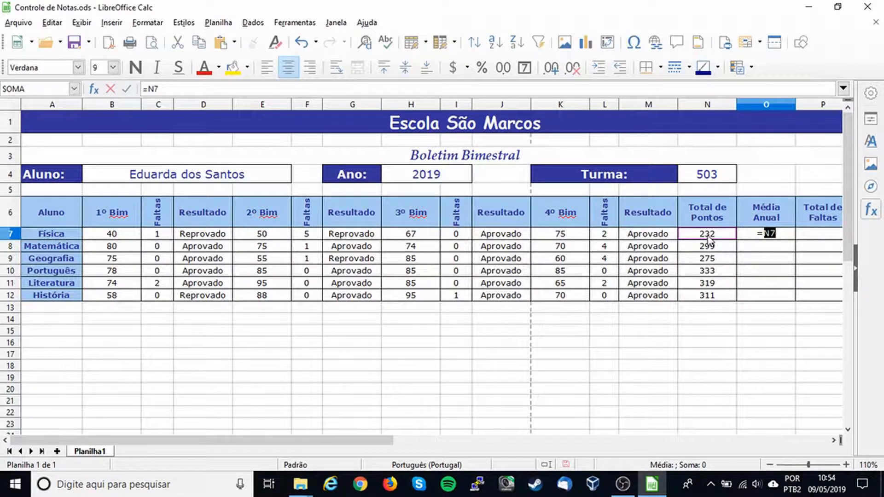
pyautogui.write('/4')
pyautogui.press('Return')
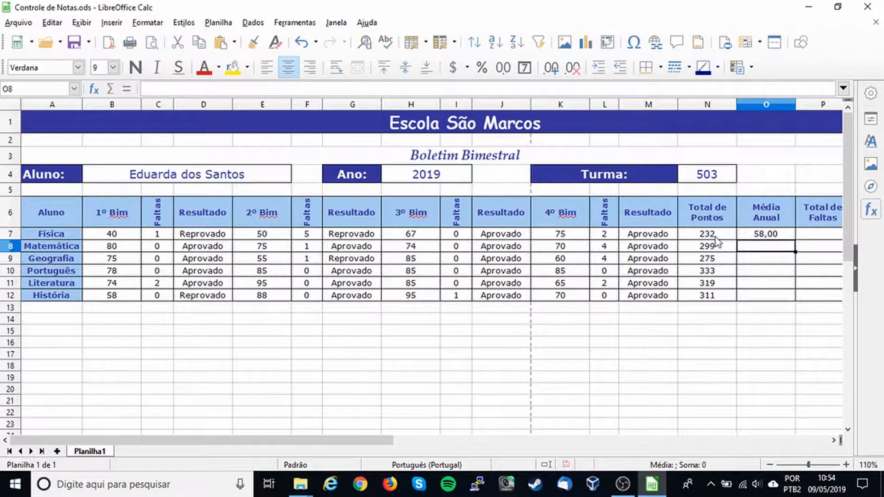
# Step: Start replacing the Física Média Anual formula in O7 with the MÉDIA function
pyautogui.click(761, 234)
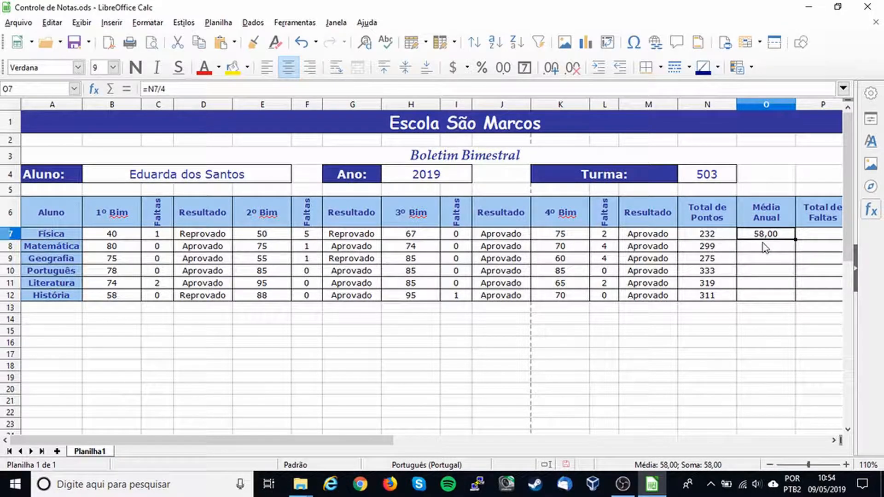
pyautogui.write('=')
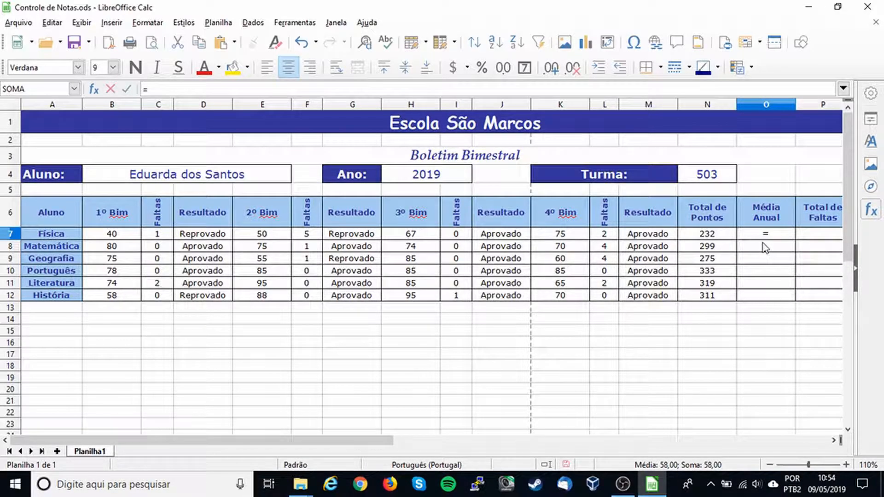
pyautogui.write('m')
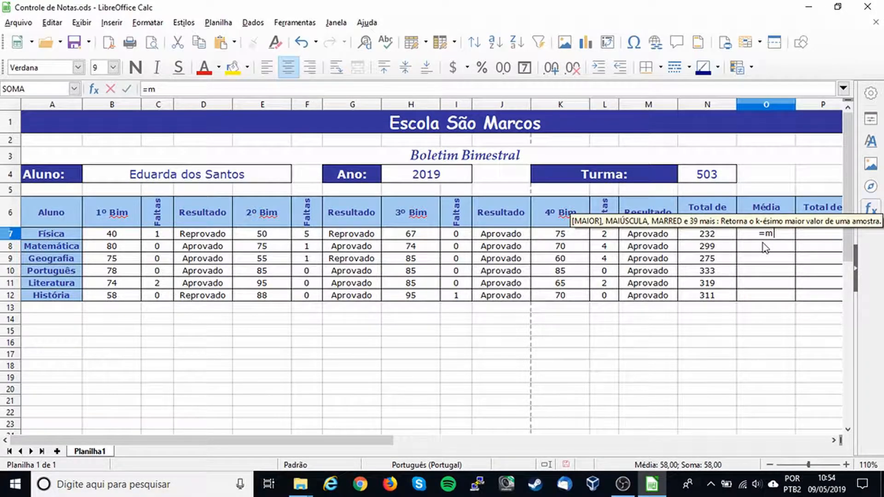
pyautogui.write('é')
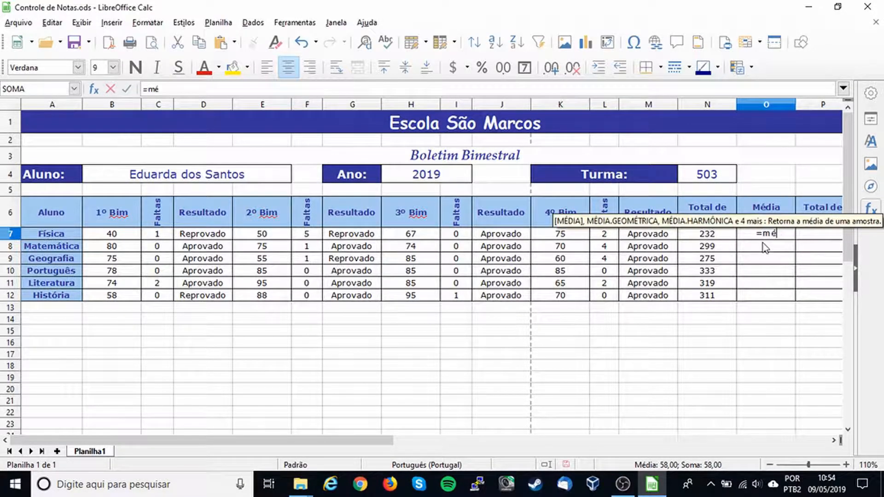
pyautogui.write('dia(')
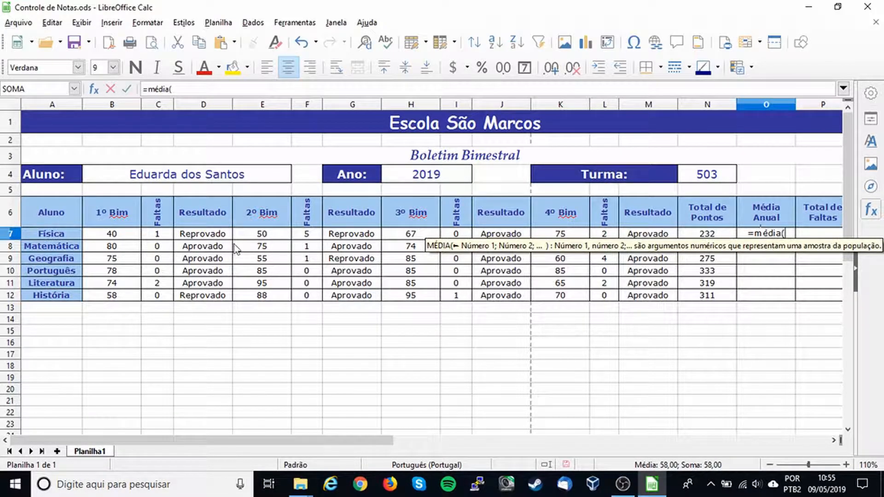
# Step: Complete the MÉDIA formula in O7 with the four Física bimester grades B7, E7, H7 and K7 as separate arguments
pyautogui.click(131, 236)
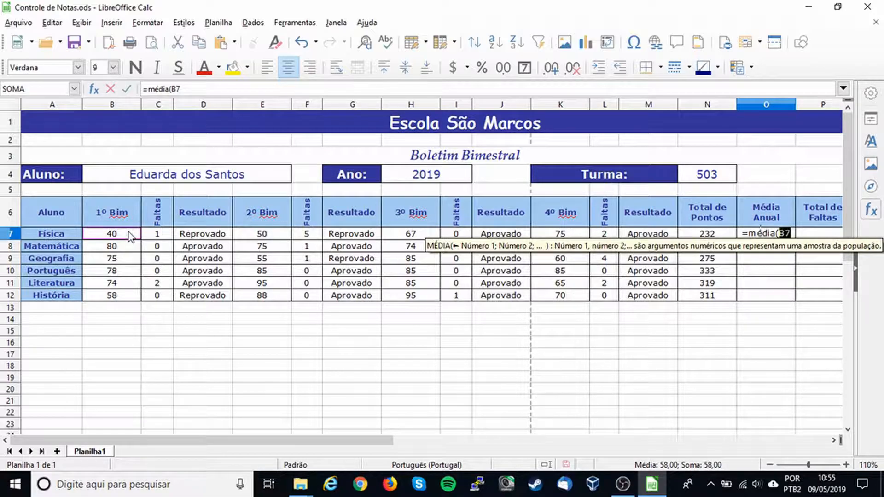
pyautogui.write(';')
pyautogui.click(266, 234)
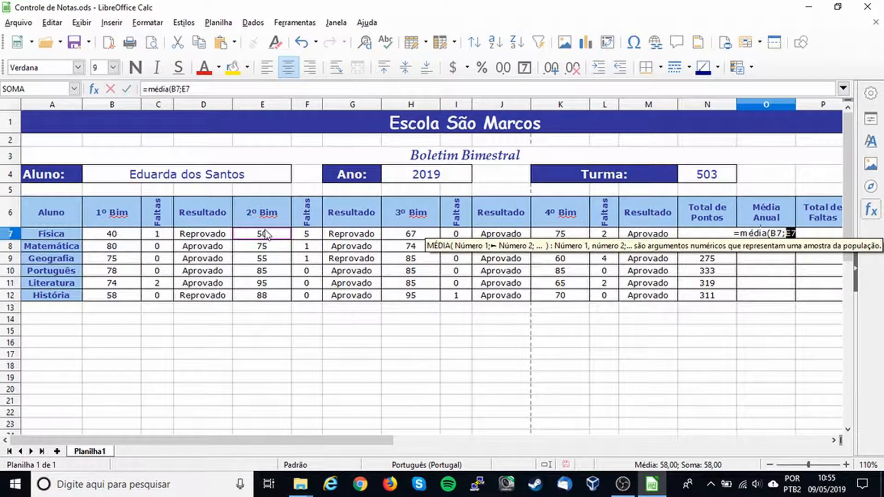
pyautogui.write(';')
pyautogui.click(417, 235)
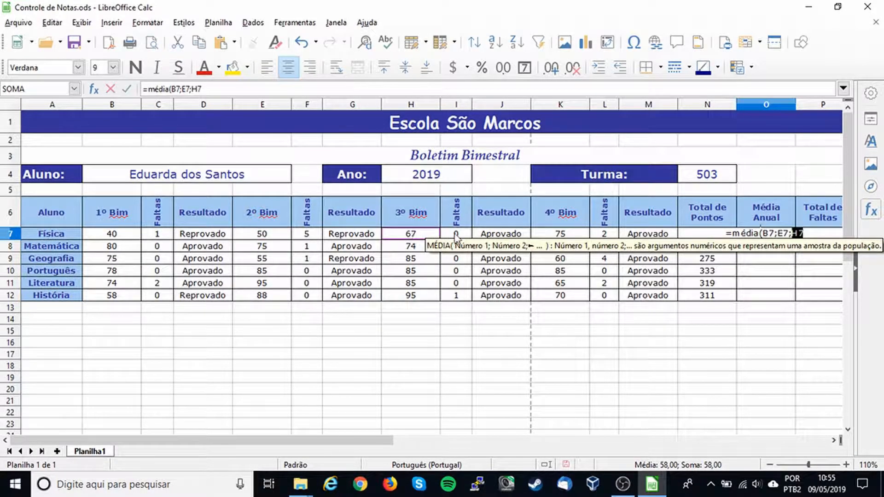
pyautogui.write(';')
pyautogui.click(565, 235)
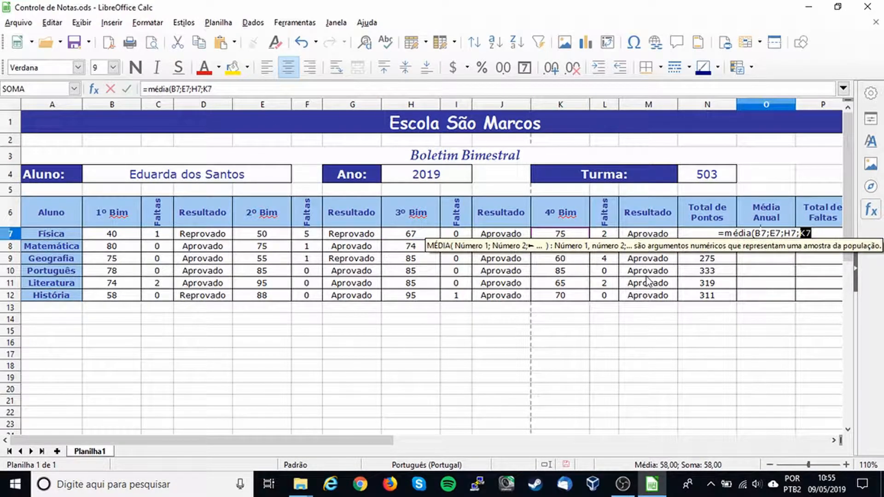
pyautogui.press('Return')
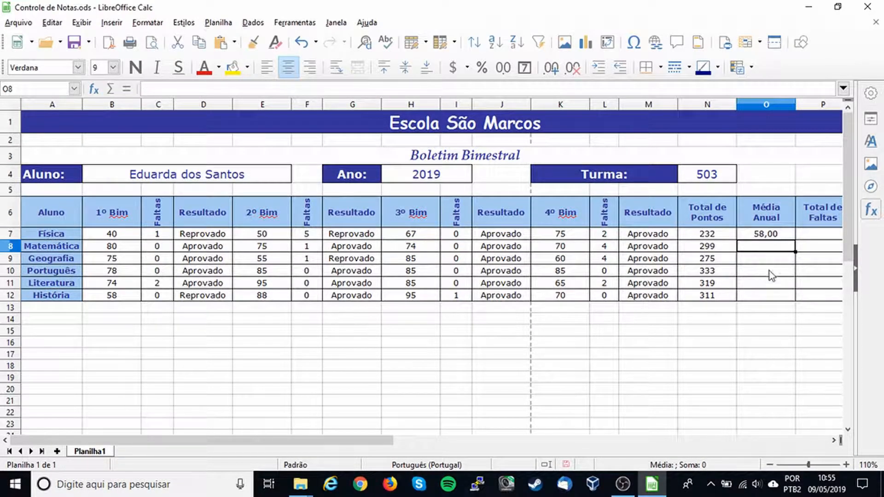
# Step: Change the Física Média Anual formula in O7 to average only the Total de Pontos cell, =MÉDIA(N7)
pyautogui.click(784, 237)
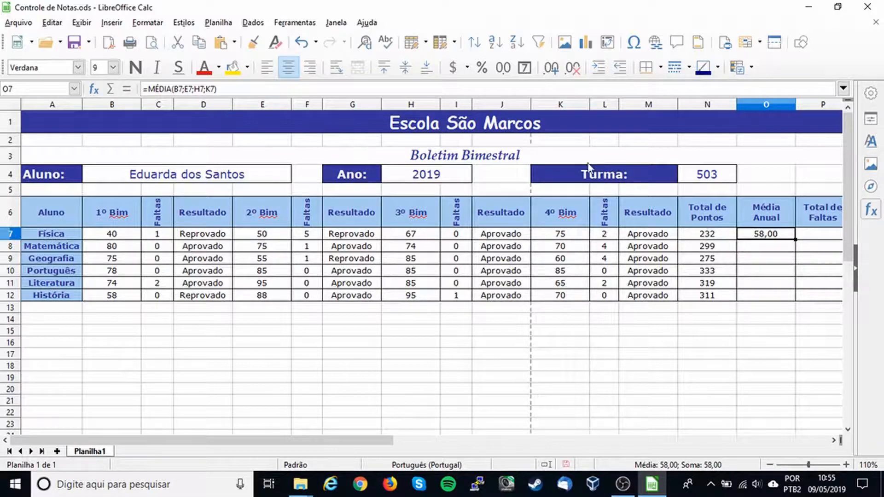
pyautogui.doubleClick(790, 238)
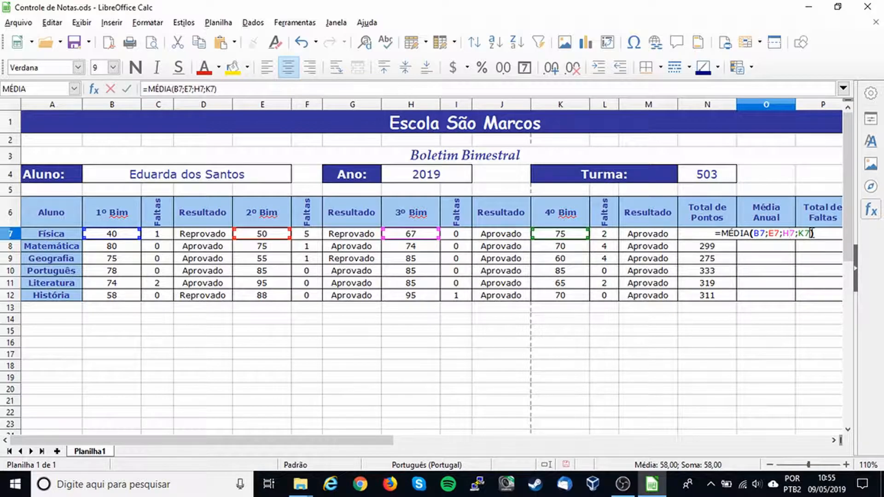
pyautogui.click(811, 233)
pyautogui.press('BackSpace')
pyautogui.press('BackSpace')
pyautogui.press('BackSpace')
pyautogui.press('BackSpace')
pyautogui.press('BackSpace')
pyautogui.press('BackSpace')
pyautogui.press('BackSpace')
pyautogui.press('BackSpace')
pyautogui.press('BackSpace')
pyautogui.press('BackSpace')
pyautogui.press('BackSpace')
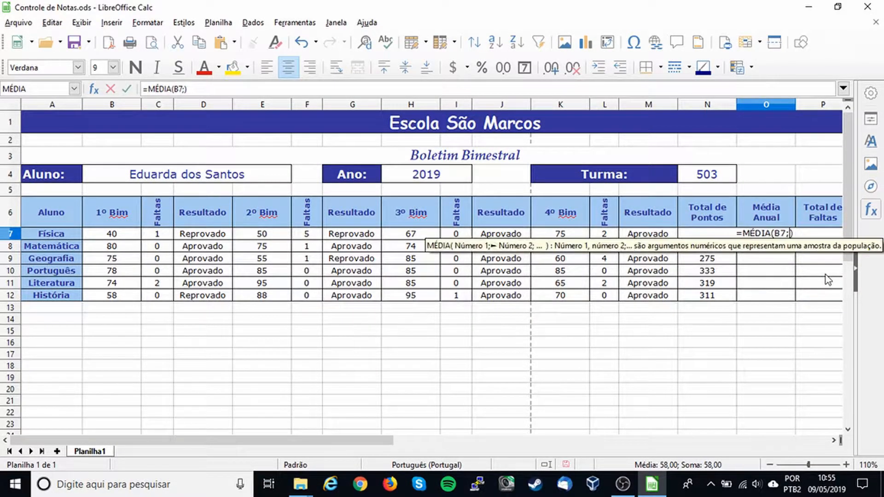
pyautogui.click(708, 234)
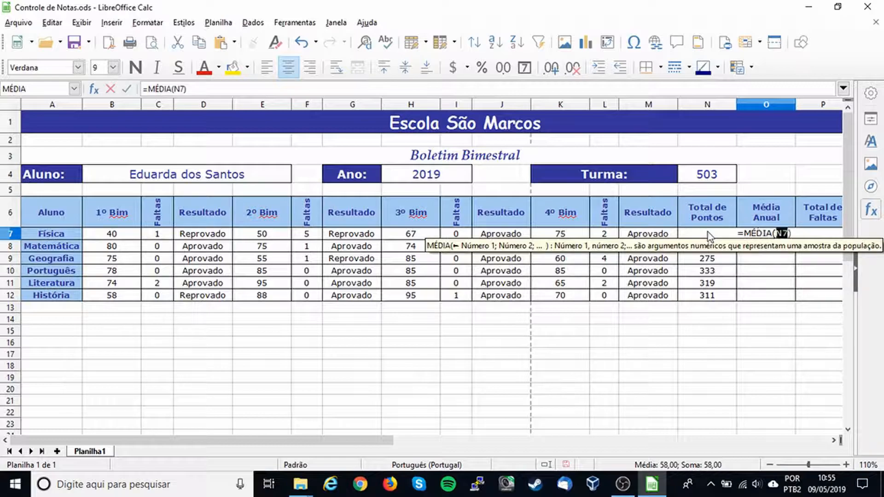
pyautogui.press('Return')
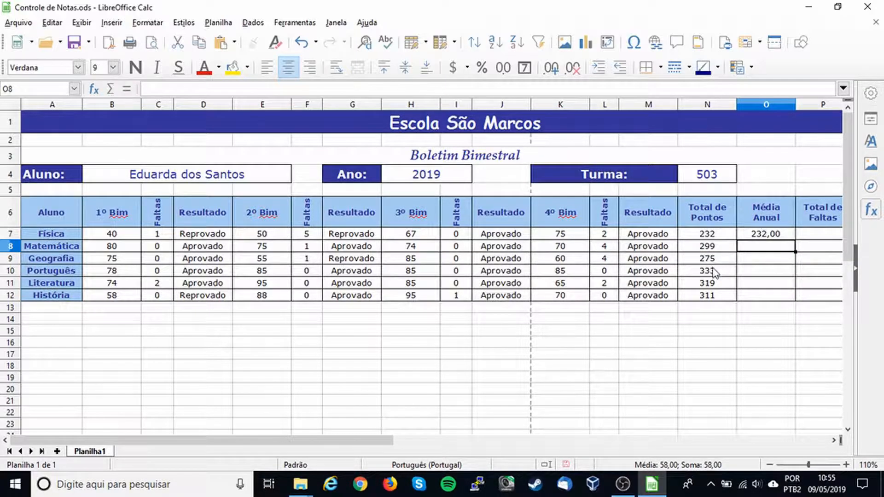
# Step: Compare the Média Anual cell O7 with the Total de Pontos cell N7 and inspect the reference used by MÉDIA
pyautogui.click(777, 234)
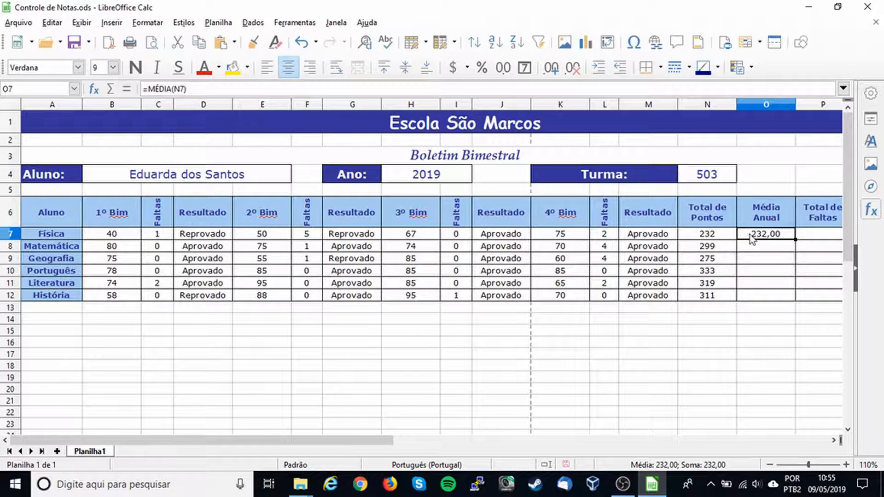
pyautogui.press('Left')
pyautogui.press('Right')
pyautogui.press('Left')
pyautogui.press('Right')
pyautogui.press('Left')
pyautogui.press('Right')
pyautogui.press('Left')
pyautogui.press('Right')
pyautogui.doubleClick(754, 240)
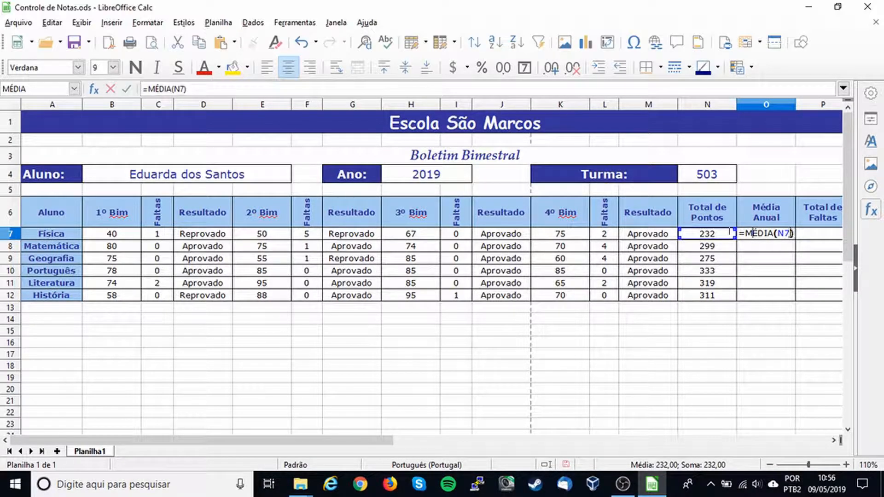
pyautogui.click(790, 233)
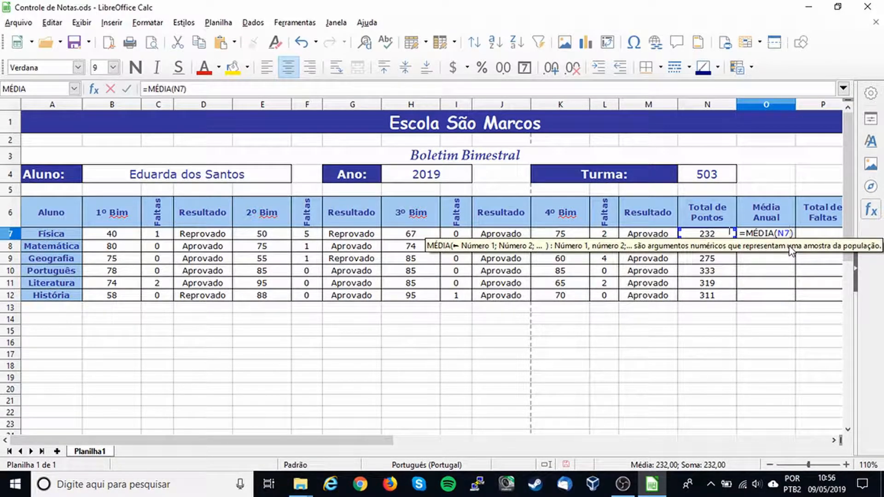
pyautogui.press('Return')
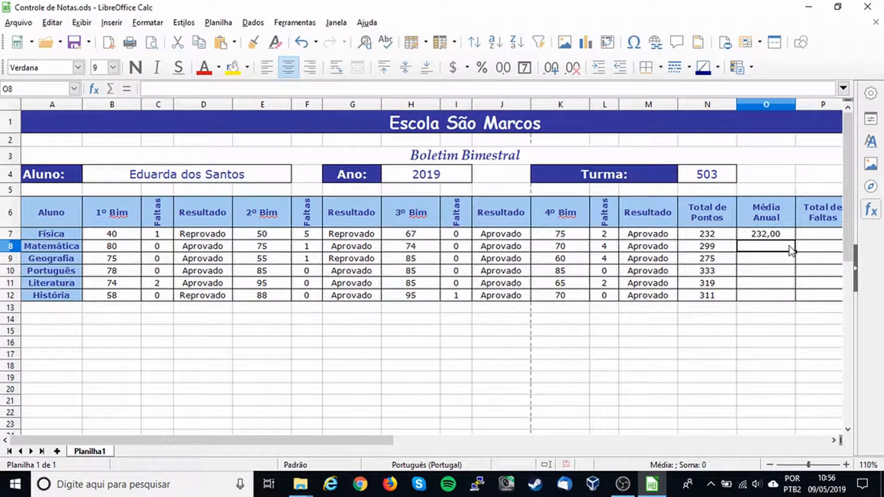
# Step: Recheck N7 against O7, and undo the change of the O7 formula to =MÉDIA(N7)
pyautogui.click(757, 237)
pyautogui.click(715, 238)
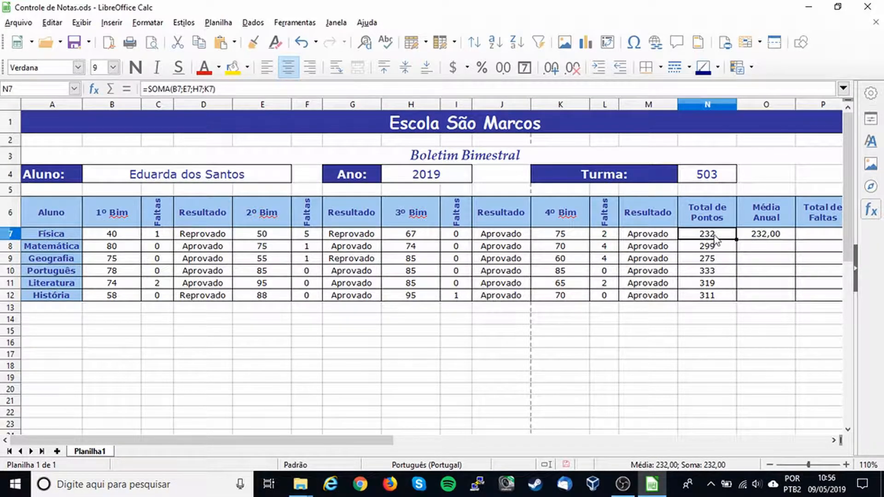
pyautogui.click(762, 236)
pyautogui.click(719, 237)
pyautogui.click(761, 237)
pyautogui.hotkey('ctrl', 'z')
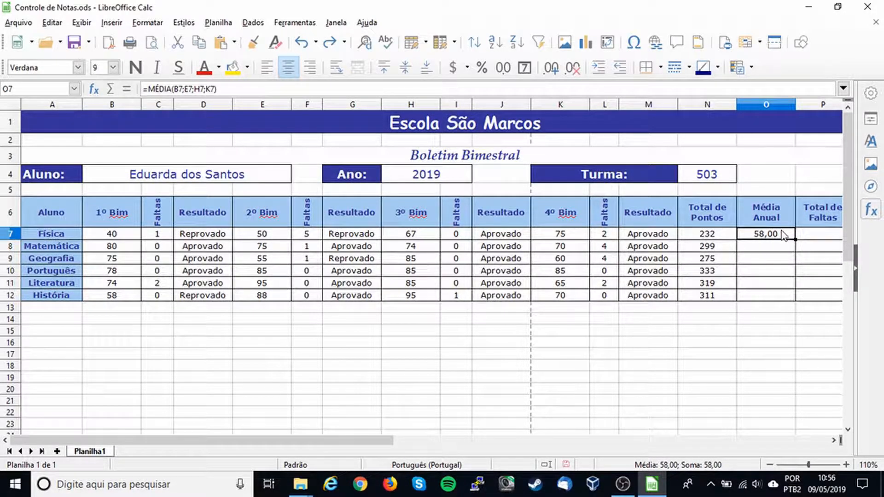
# Step: Recheck the Física MÉDIA formula in O7, fill it down through O12, and check the copied averages for Geografia and Matemática
pyautogui.doubleClick(784, 237)
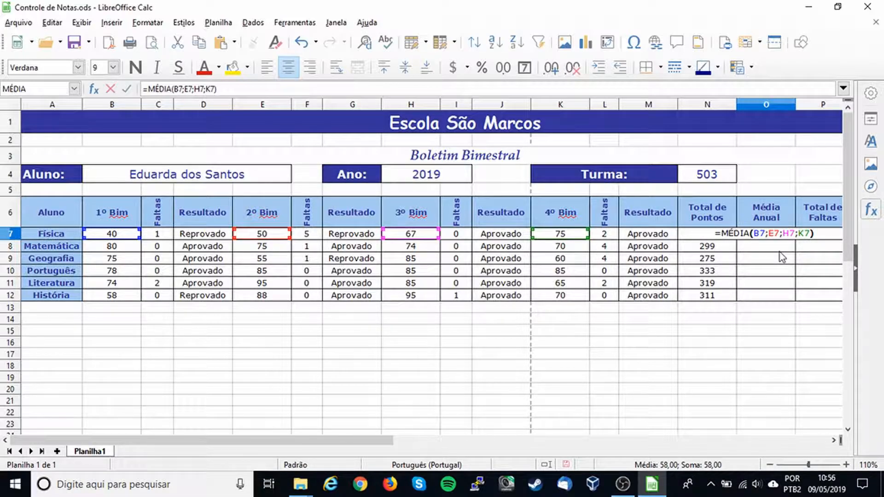
pyautogui.press('Return')
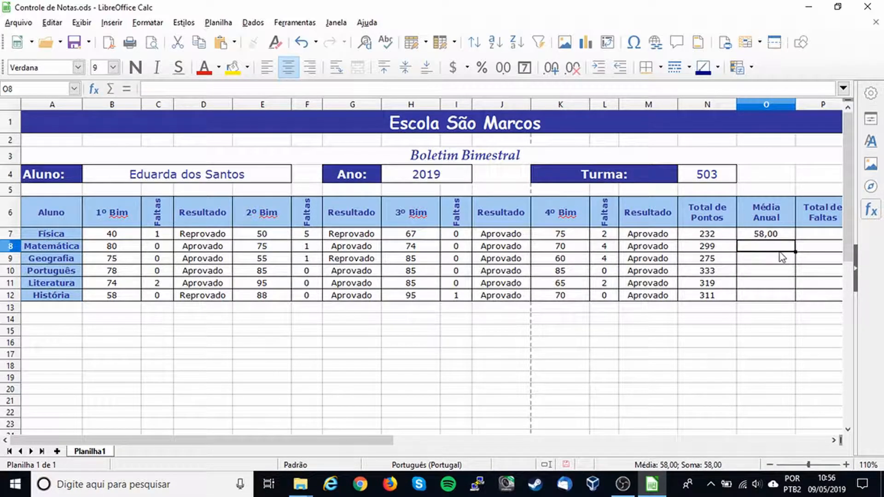
pyautogui.click(726, 236)
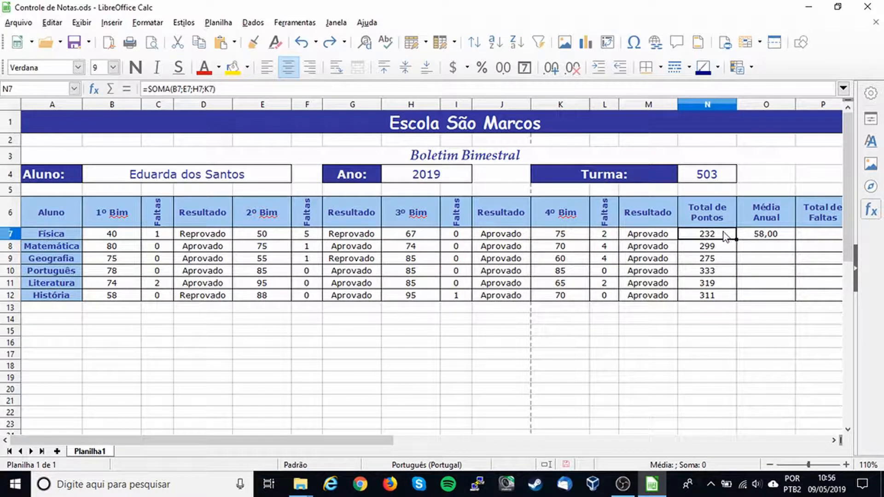
pyautogui.click(792, 236)
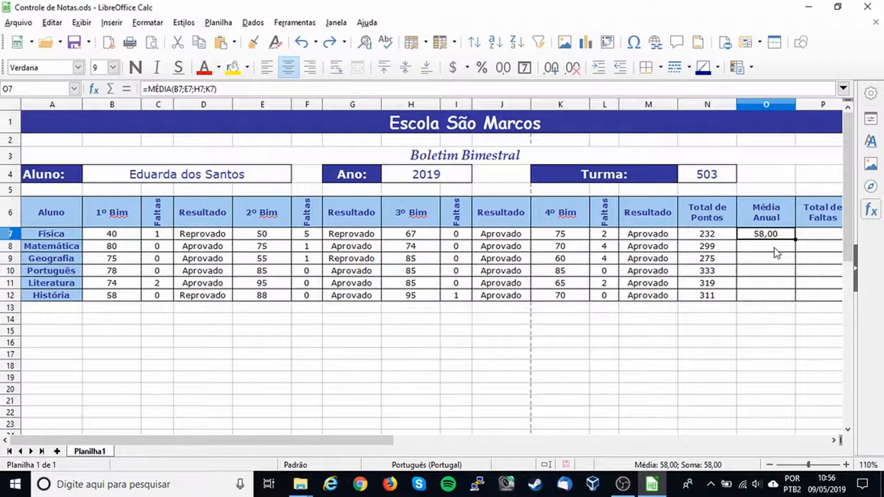
pyautogui.click(775, 247)
pyautogui.click(767, 236)
pyautogui.moveTo(796, 238); pyautogui.dragTo(792, 294)
pyautogui.click(768, 343)
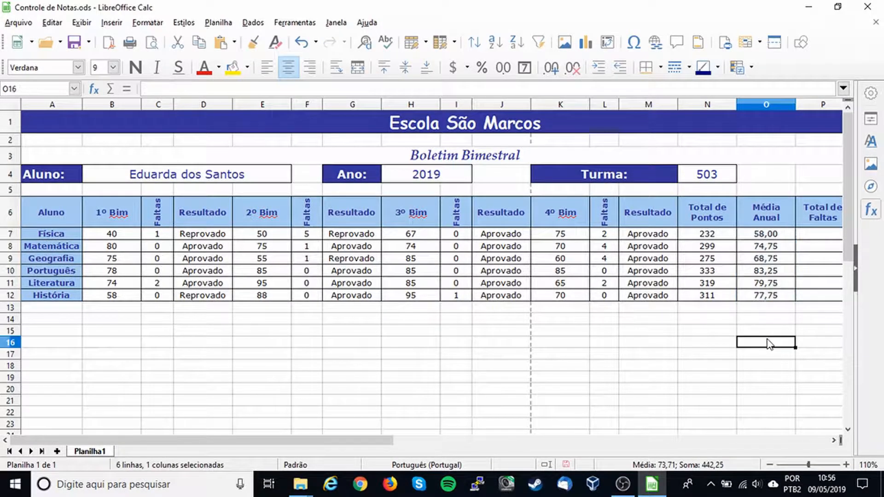
pyautogui.click(765, 266)
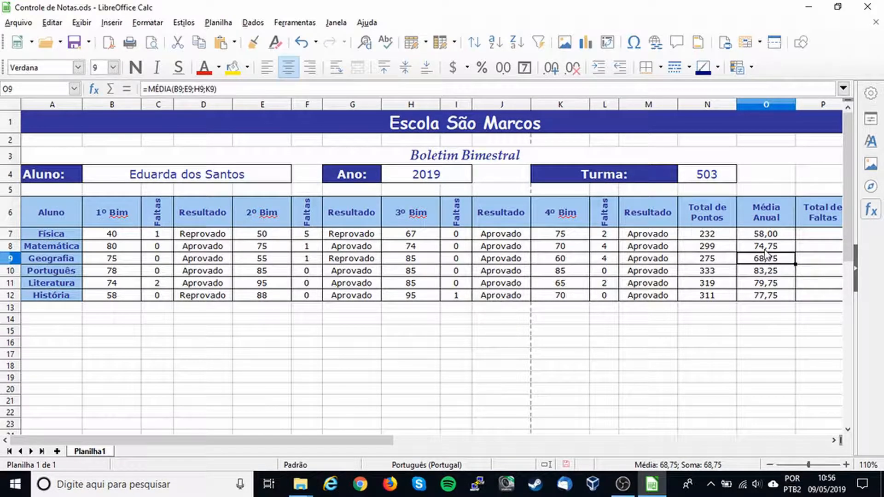
pyautogui.press('Up')
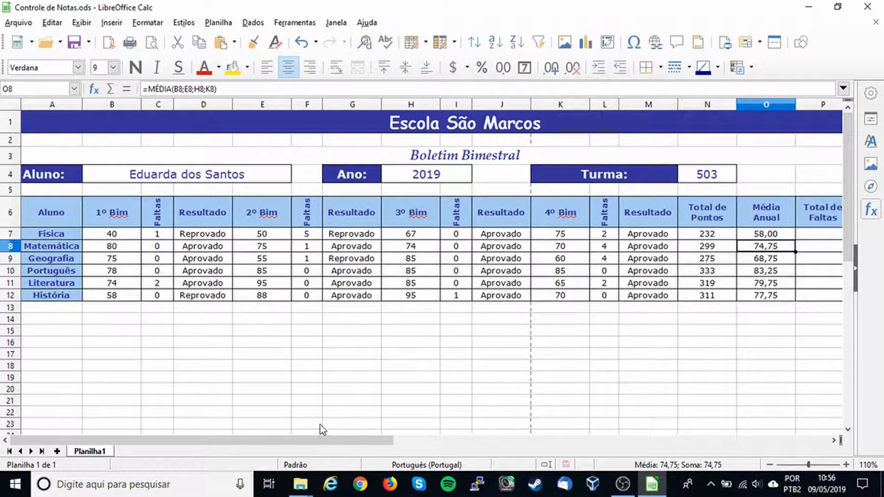
# Step: Start a SOMA formula in P7, the Total de Faltas cell for Física
pyautogui.moveTo(217, 439); pyautogui.dragTo(289, 440)
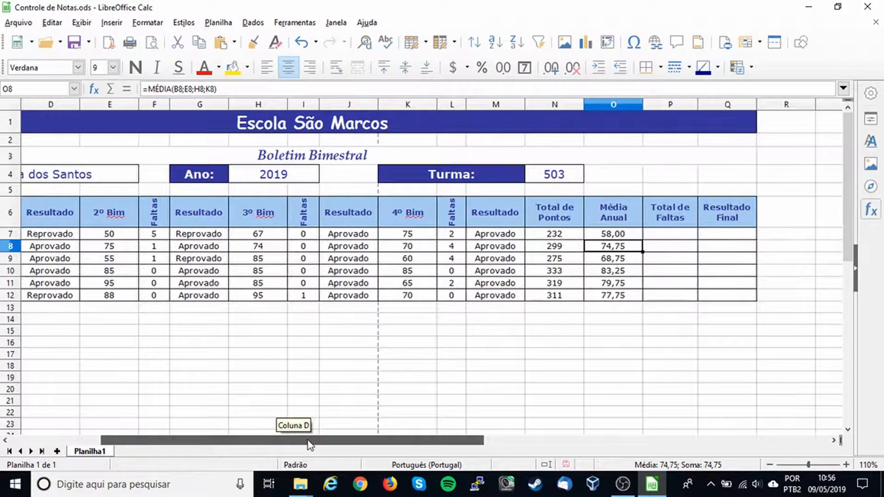
pyautogui.click(675, 236)
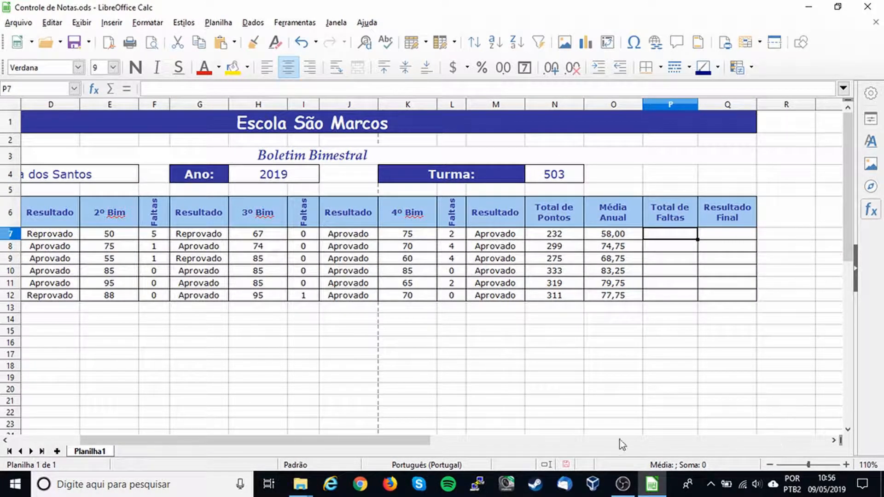
pyautogui.keyDown('ctrl'); pyautogui.scroll(-1, 581, 364); pyautogui.keyUp('ctrl')
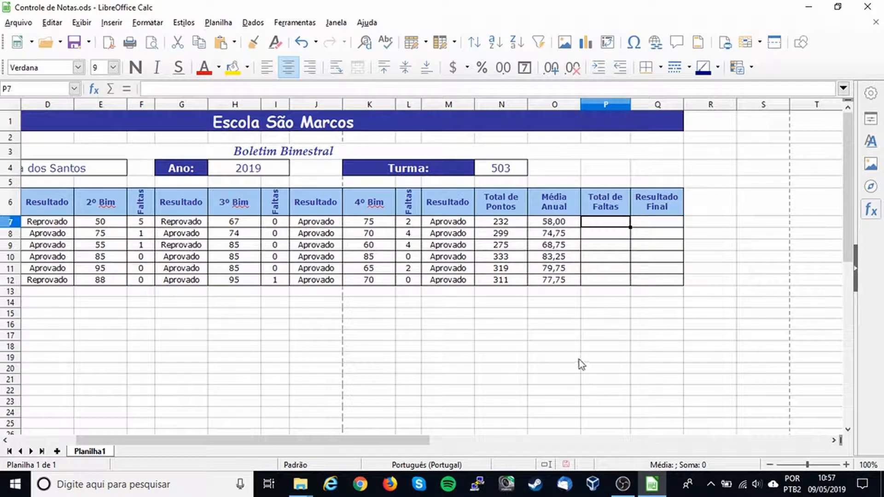
pyautogui.moveTo(392, 442); pyautogui.dragTo(302, 443)
pyautogui.click(764, 236)
pyautogui.click(743, 223)
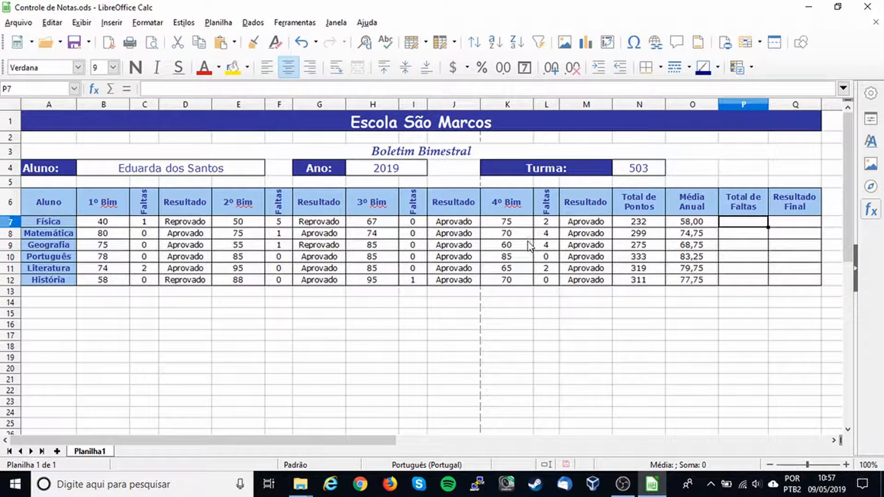
pyautogui.write('=')
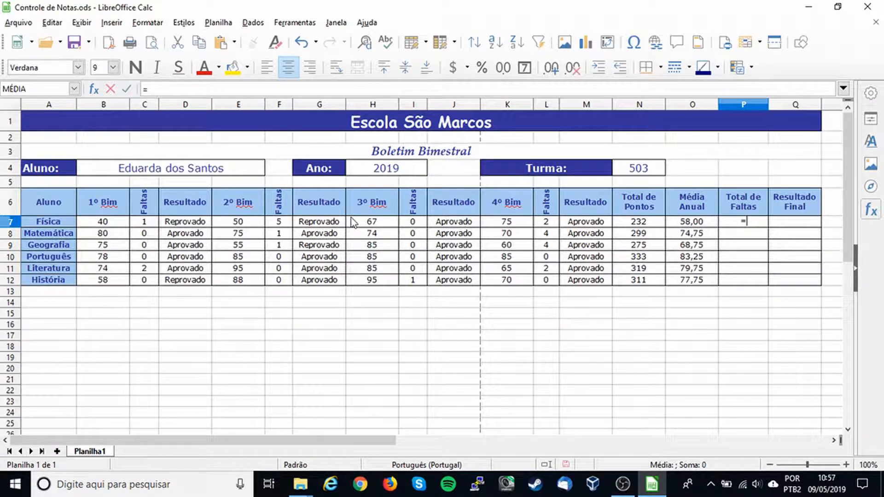
pyautogui.write('soma')
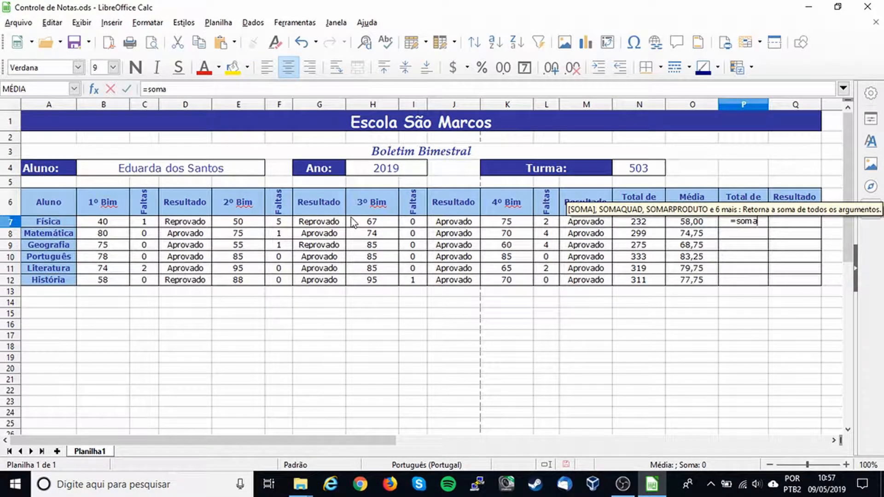
pyautogui.write('(')
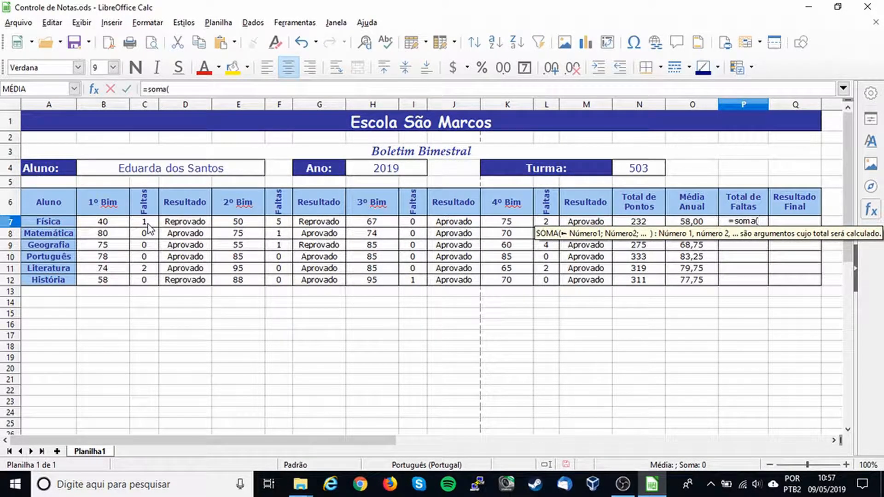
pyautogui.moveTo(145, 222); pyautogui.dragTo(500, 226)
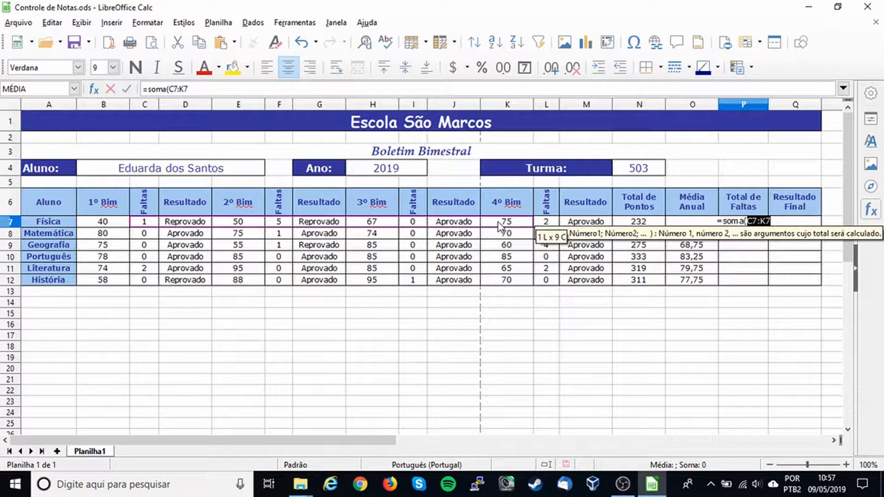
pyautogui.press('BackSpace')
pyautogui.press('BackSpace')
pyautogui.press('BackSpace')
pyautogui.press('BackSpace')
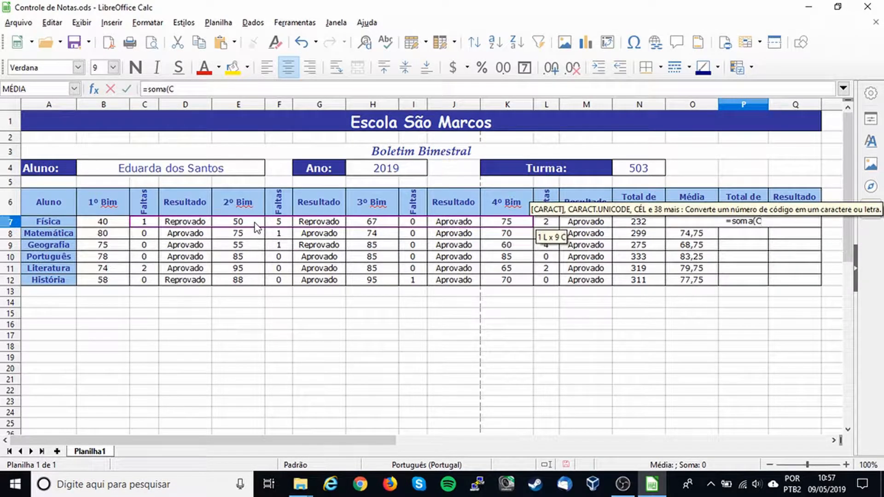
pyautogui.press('BackSpace')
# Step: Complete the Física Total de Faltas formula in P7 with the four bimester absence cells as separate arguments, =SOMA(C7;F7;I7;L7)
pyautogui.click(144, 224)
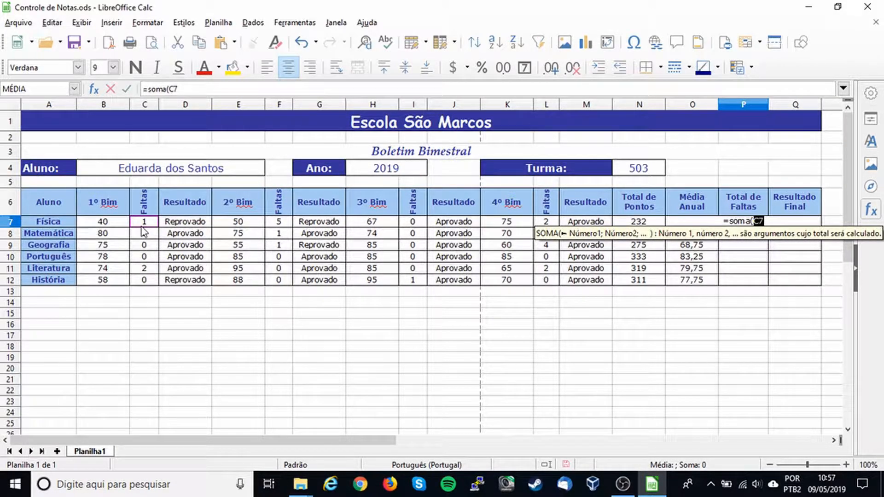
pyautogui.write(';')
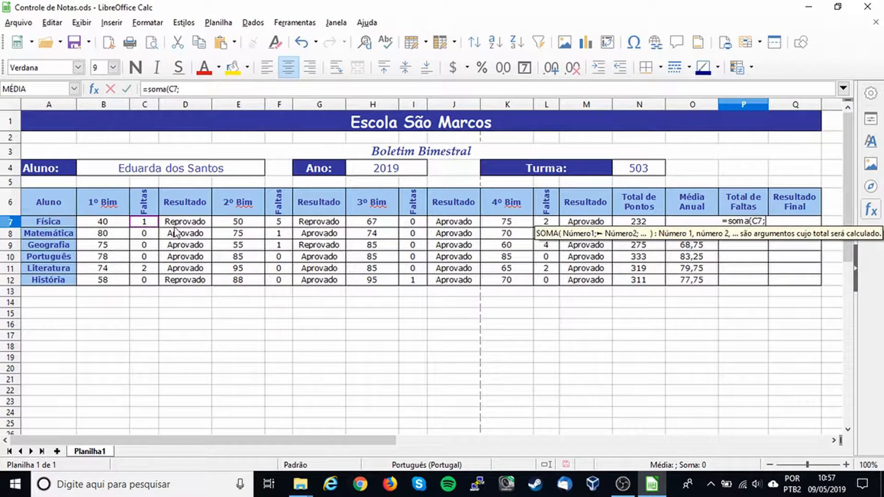
pyautogui.click(281, 225)
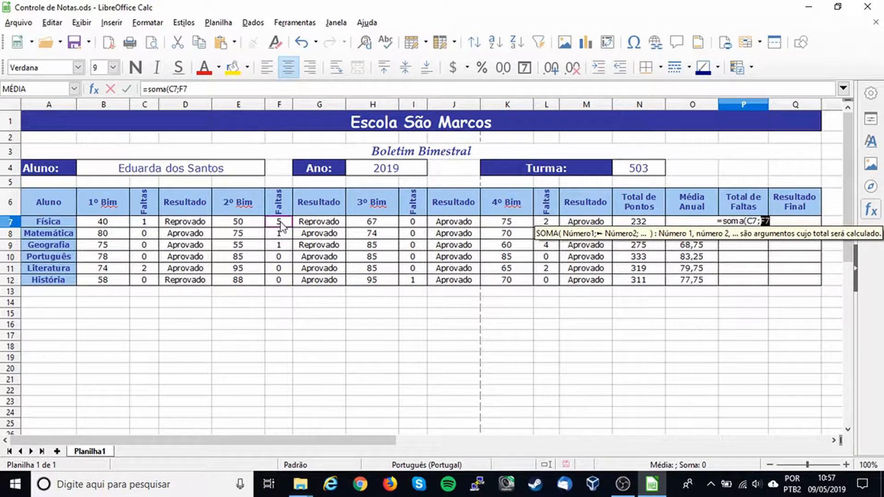
pyautogui.write(';')
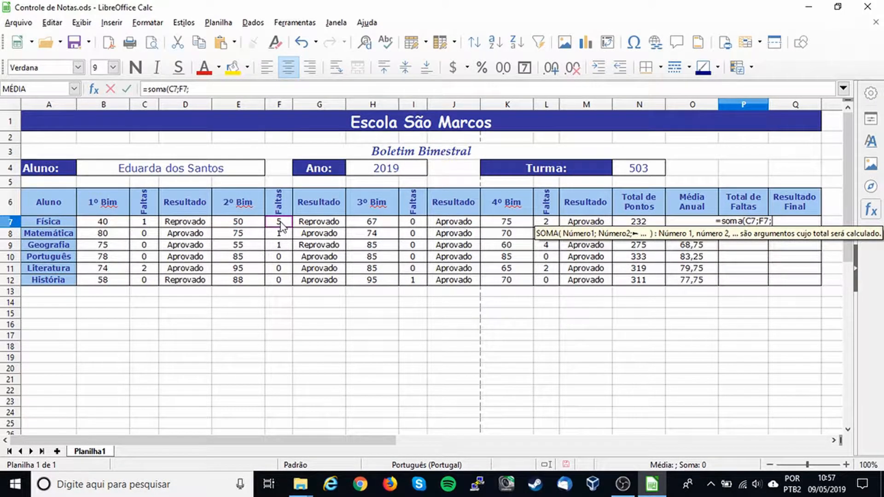
pyautogui.click(414, 222)
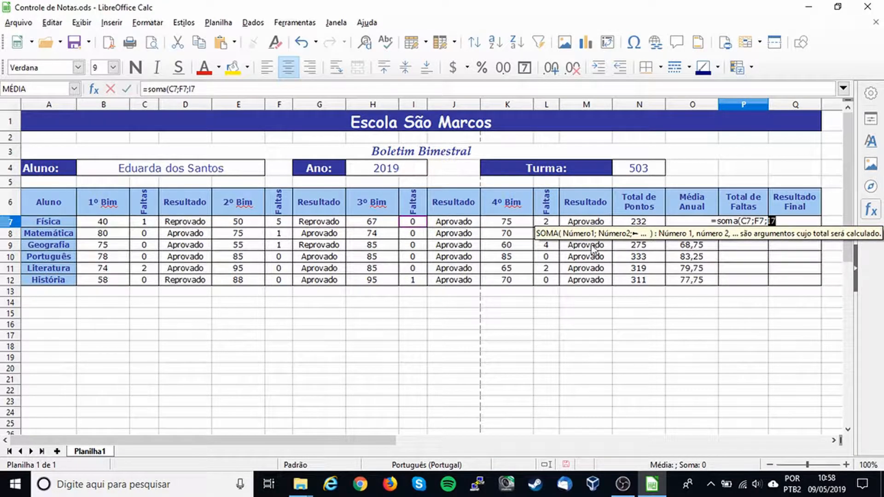
pyautogui.write(';')
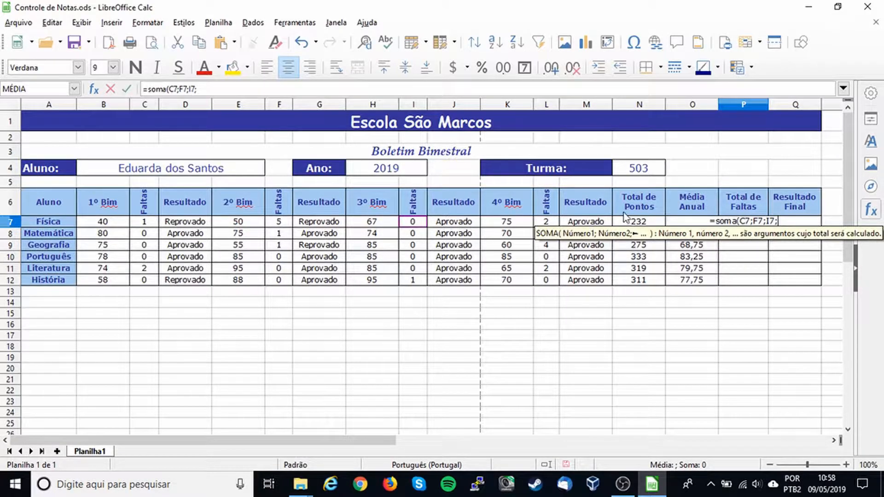
pyautogui.click(548, 225)
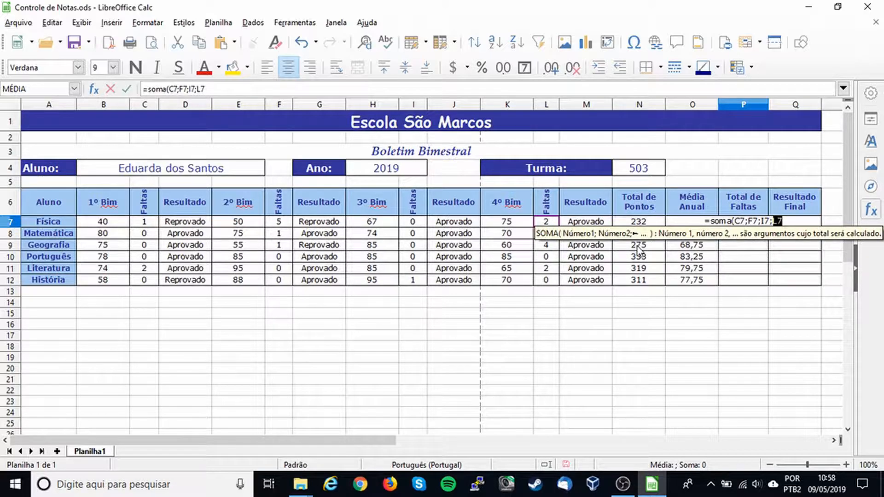
pyautogui.write(')')
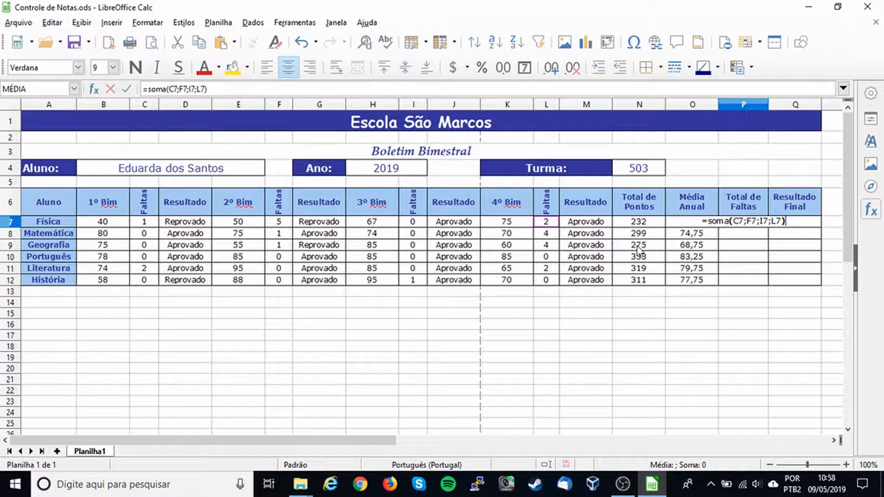
pyautogui.press('Return')
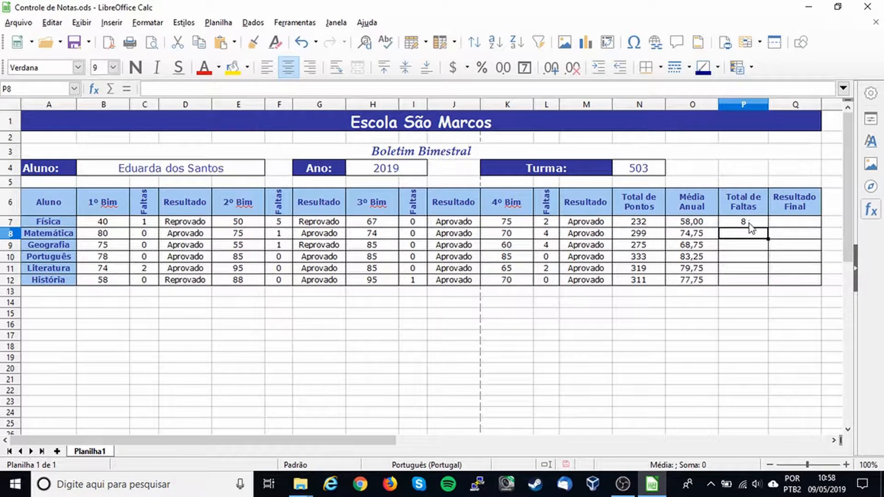
# Step: Check the Física absences in C7, F7, I7 and L7 against the total in P7 and the cells its formula references
pyautogui.click(750, 223)
pyautogui.click(139, 224)
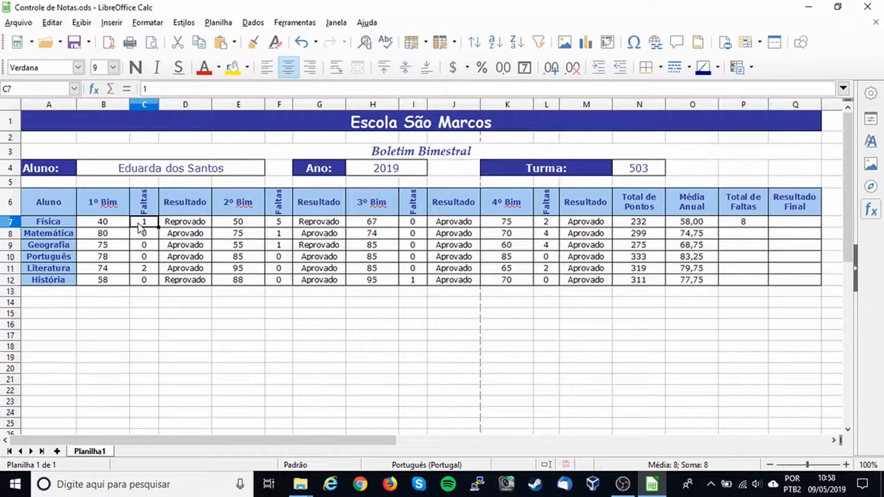
pyautogui.click(278, 224)
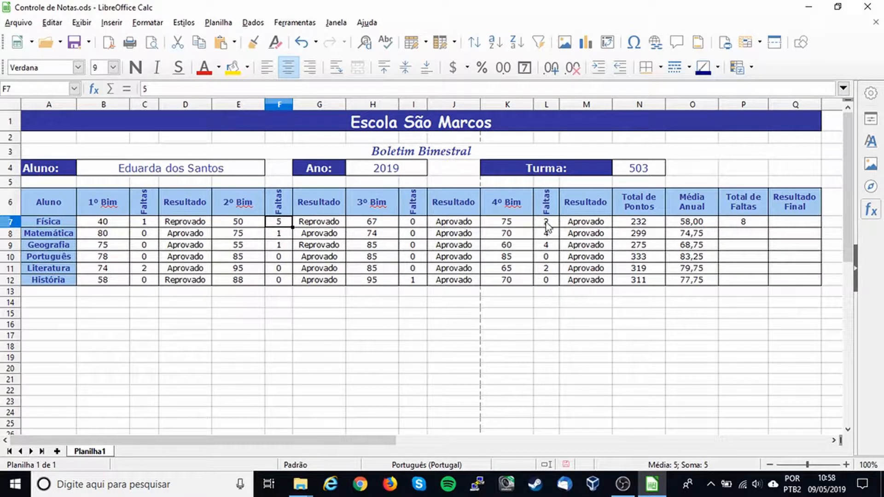
pyautogui.click(416, 224)
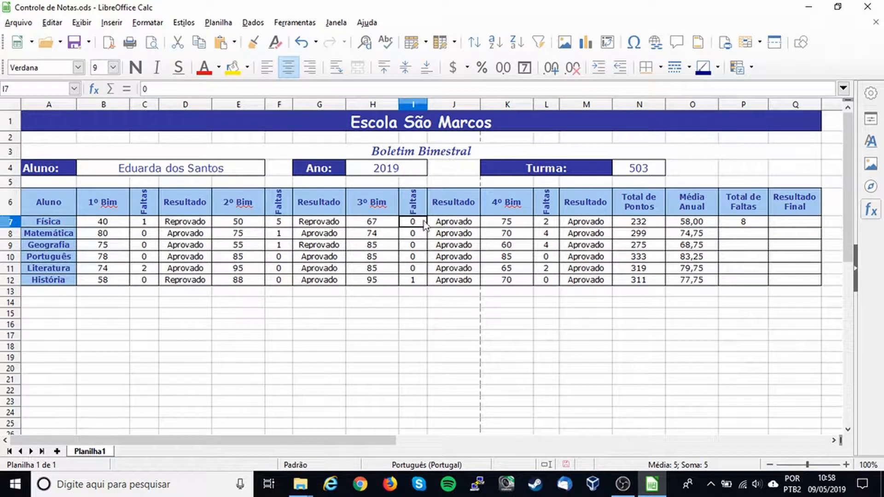
pyautogui.click(545, 224)
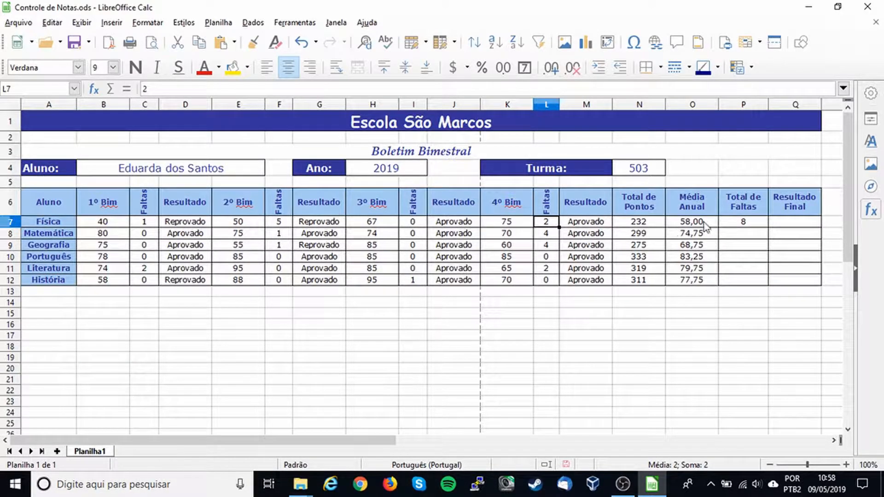
pyautogui.click(745, 226)
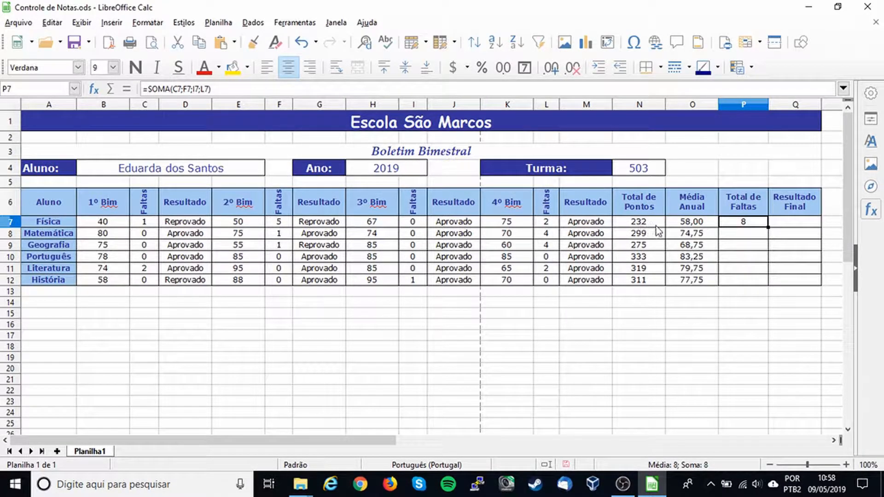
pyautogui.click(220, 89)
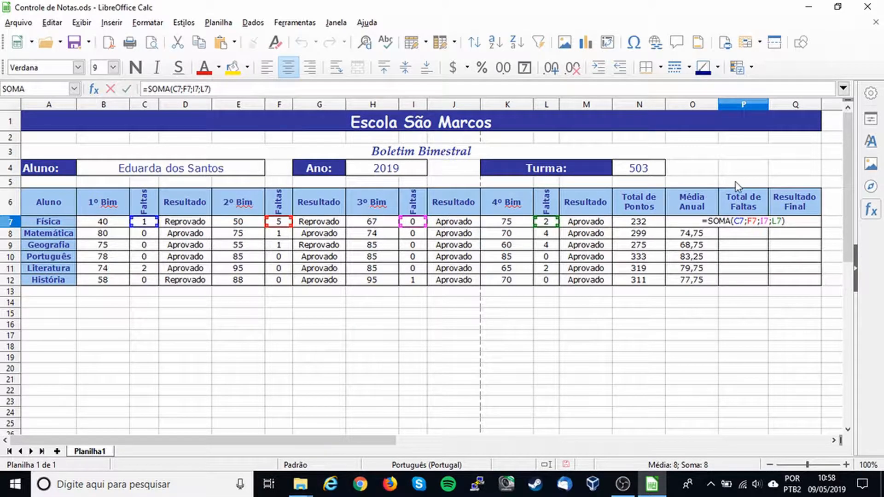
pyautogui.moveTo(734, 222); pyautogui.dragTo(796, 244)
pyautogui.press('Return')
# Step: Fill the Total de Faltas formula from P7 down through P12 and check the copied formulas row by row
pyautogui.click(760, 223)
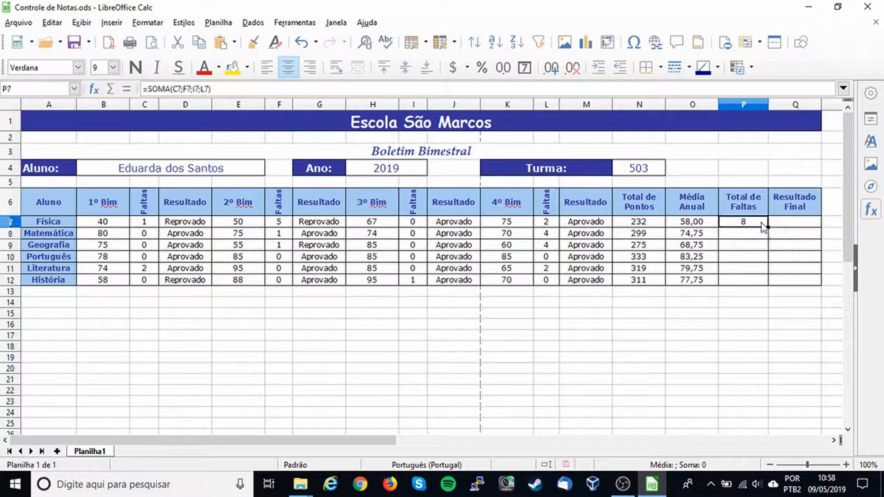
pyautogui.moveTo(767, 228); pyautogui.dragTo(773, 287)
pyautogui.click(737, 323)
pyautogui.click(759, 223)
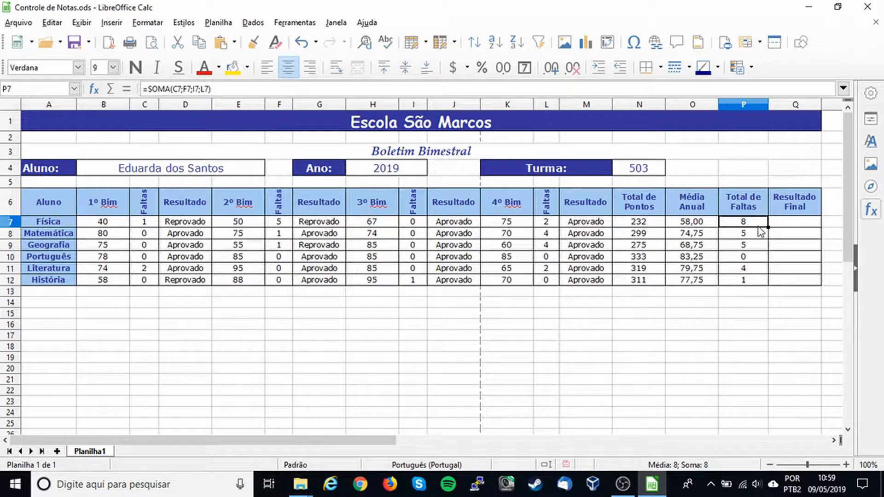
pyautogui.click(761, 231)
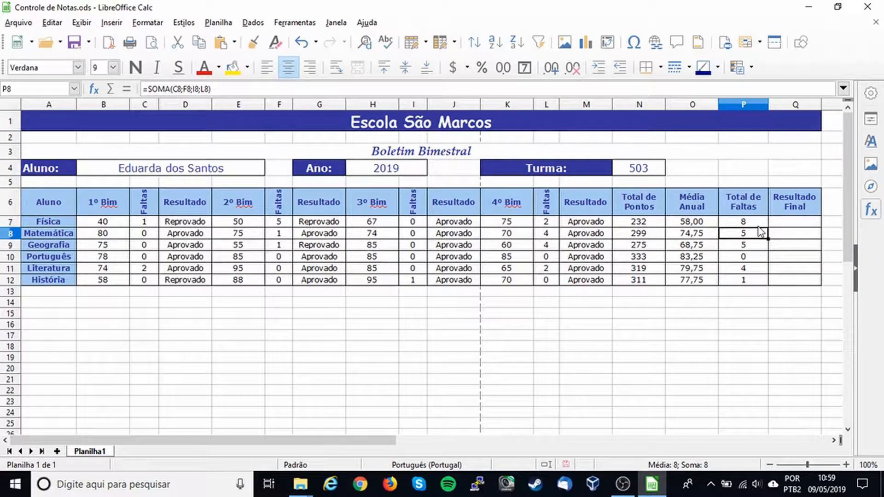
pyautogui.press('Down')
pyautogui.press('Down')
pyautogui.press('Down')
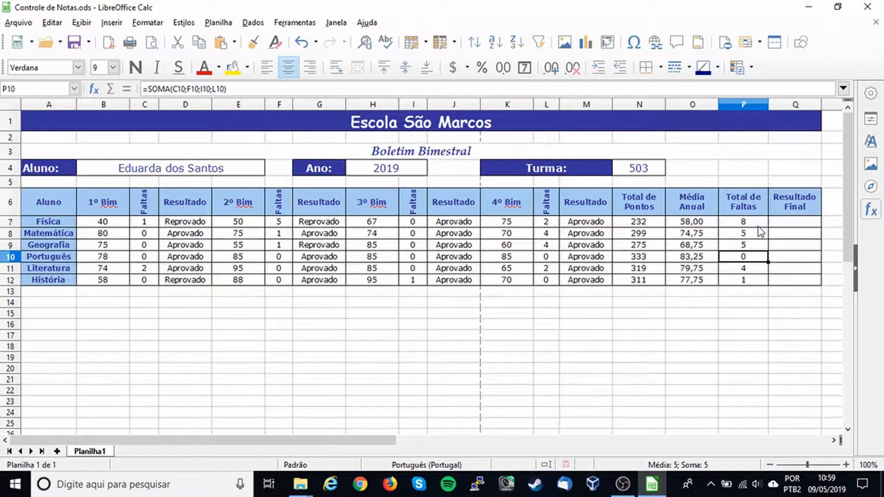
# Step: Review the copied Total de Faltas formulas in P7, P9, P11 and P12 against their subject rows
pyautogui.press('Down')
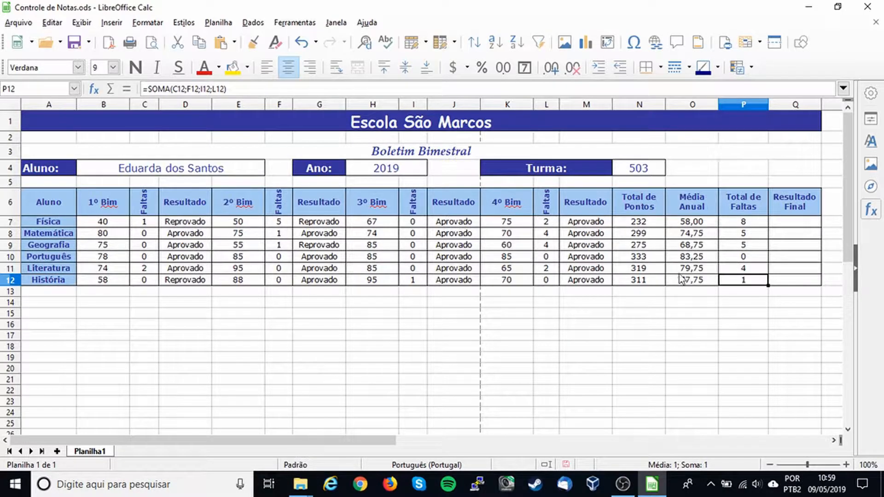
pyautogui.click(748, 246)
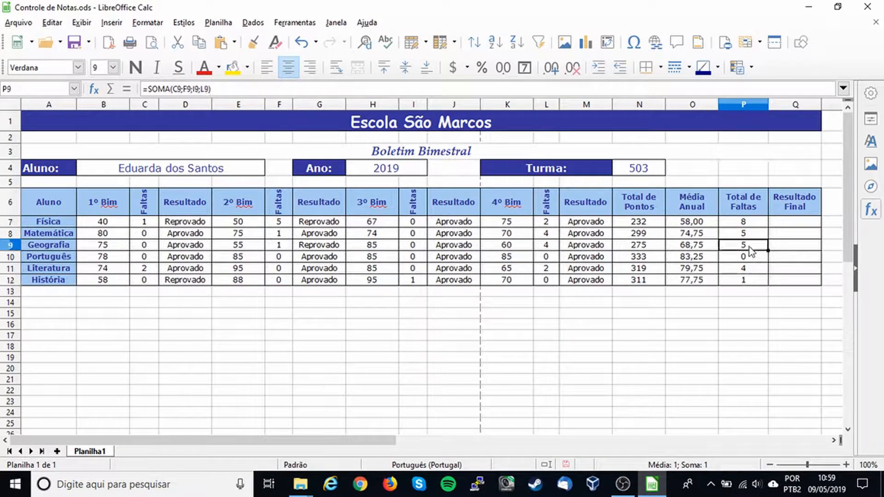
pyautogui.click(740, 222)
pyautogui.click(755, 282)
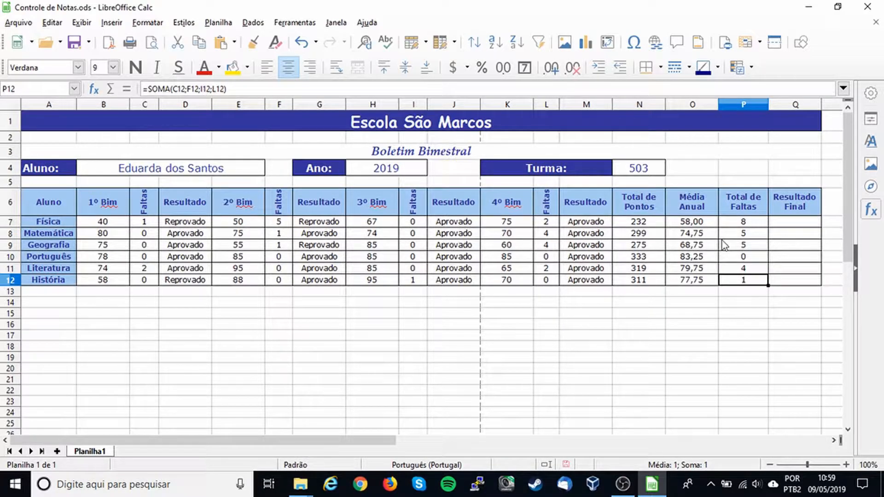
pyautogui.click(689, 369)
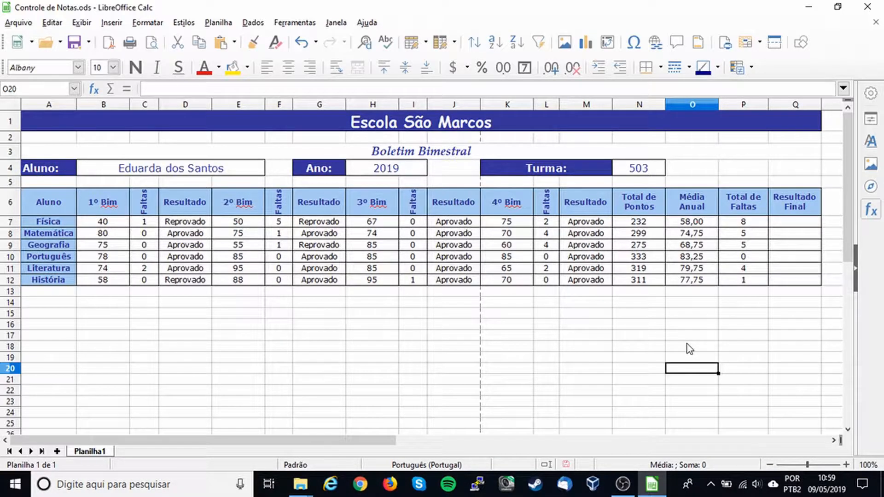
# Step: Start an SE formula in Q7, the Resultado Final cell for Física
pyautogui.click(796, 224)
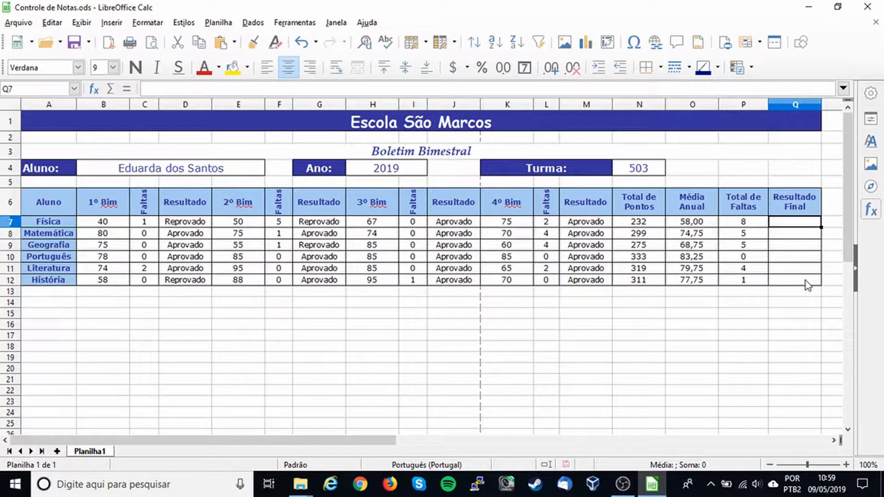
pyautogui.click(795, 236)
pyautogui.click(797, 223)
pyautogui.write('=')
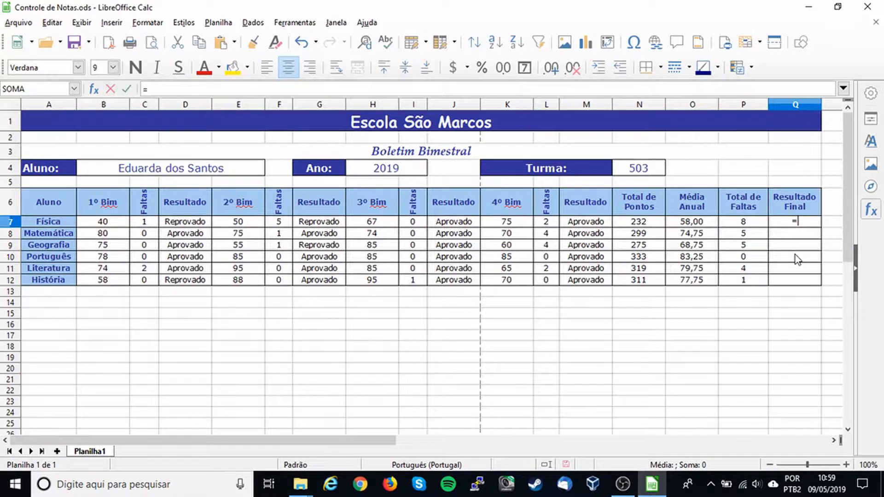
pyautogui.write('se(')
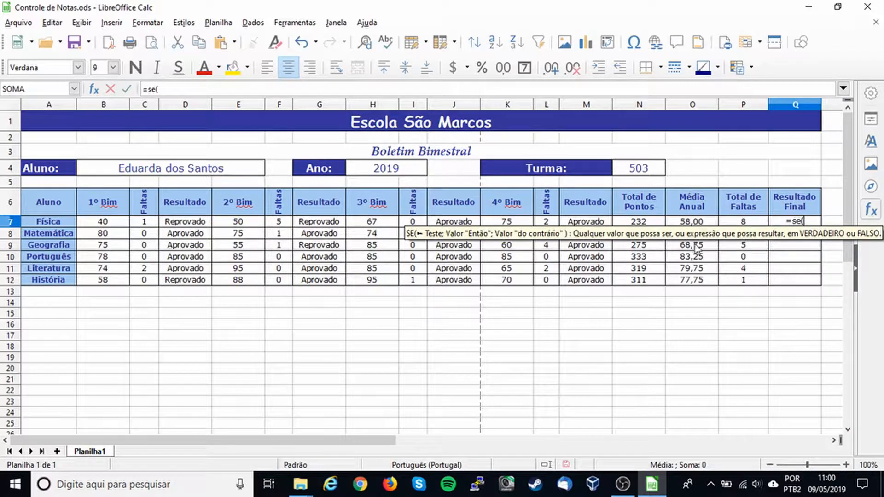
# Step: Set the SE test in Q7 to Física's annual average being at least 60, O7>=60
pyautogui.click(688, 222)
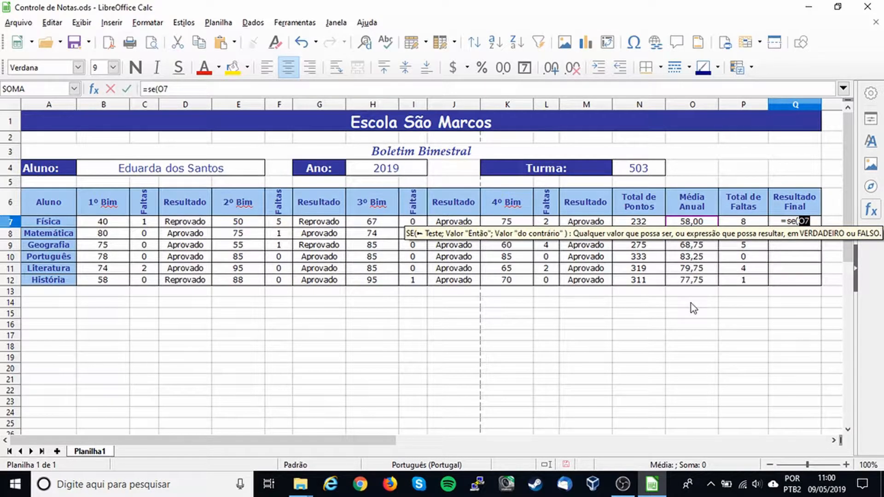
pyautogui.click(687, 256)
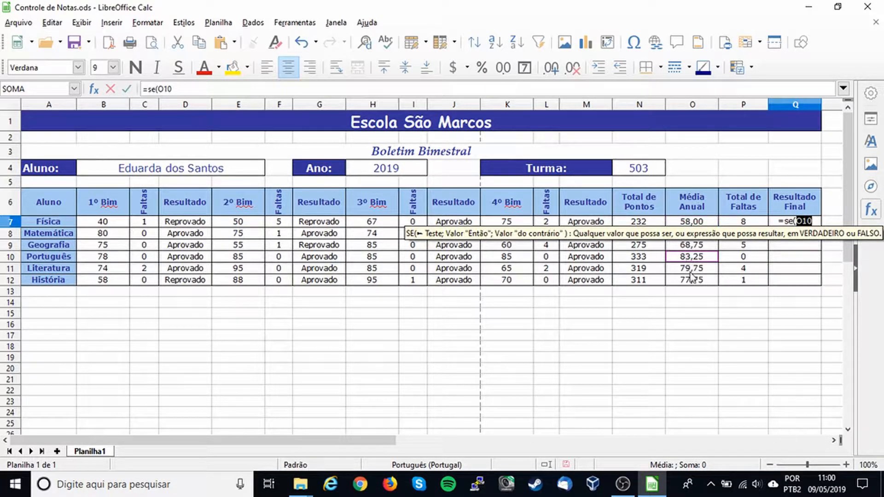
pyautogui.click(696, 245)
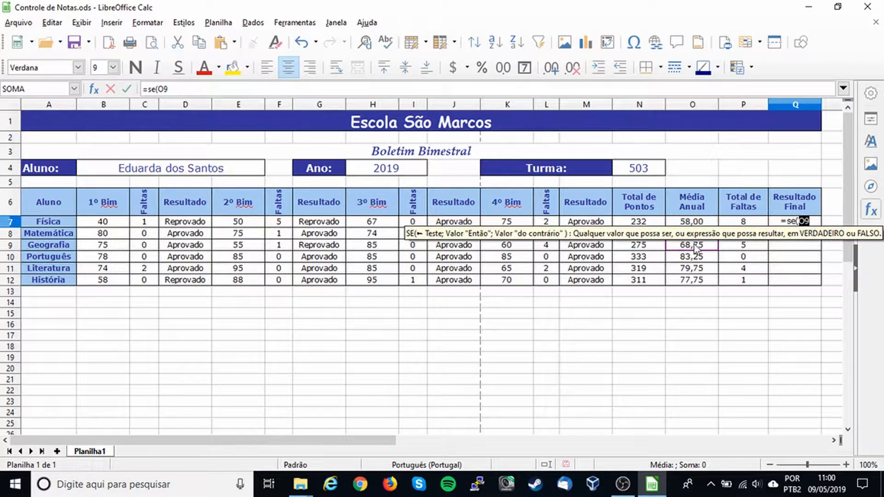
pyautogui.click(695, 225)
pyautogui.click(697, 246)
pyautogui.click(700, 258)
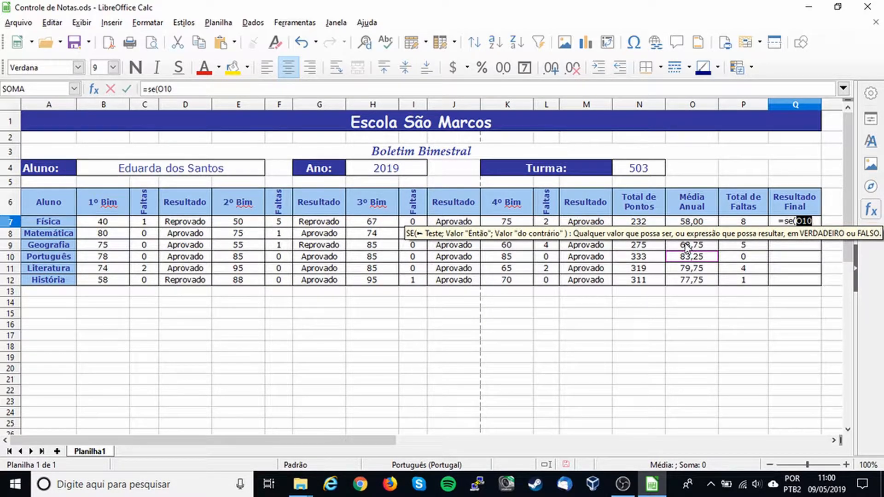
pyautogui.click(697, 223)
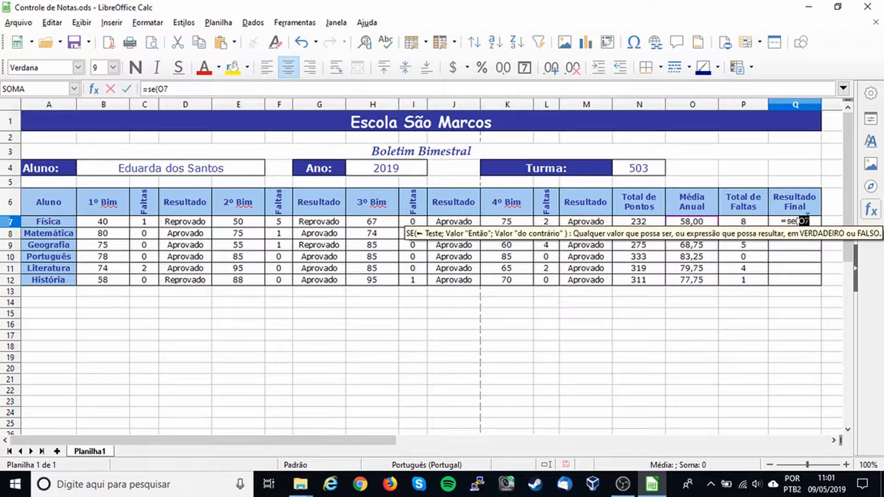
pyautogui.write('>=60')
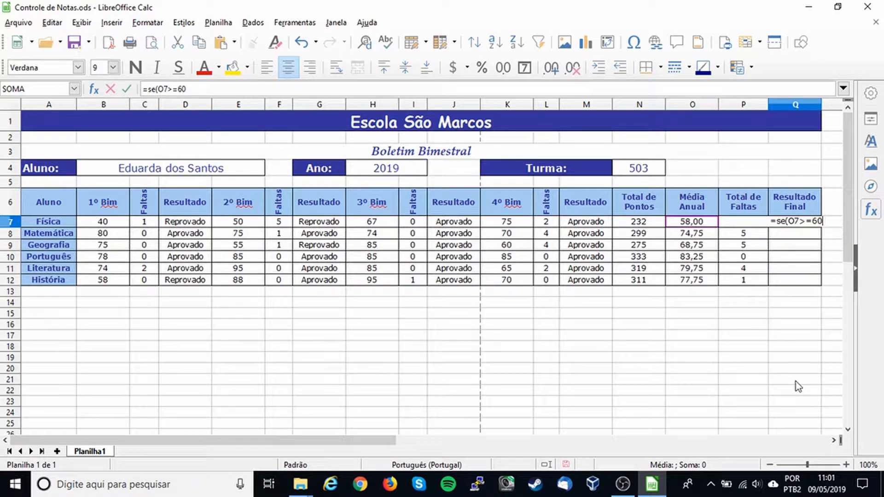
pyautogui.write(';"Aprovado"')
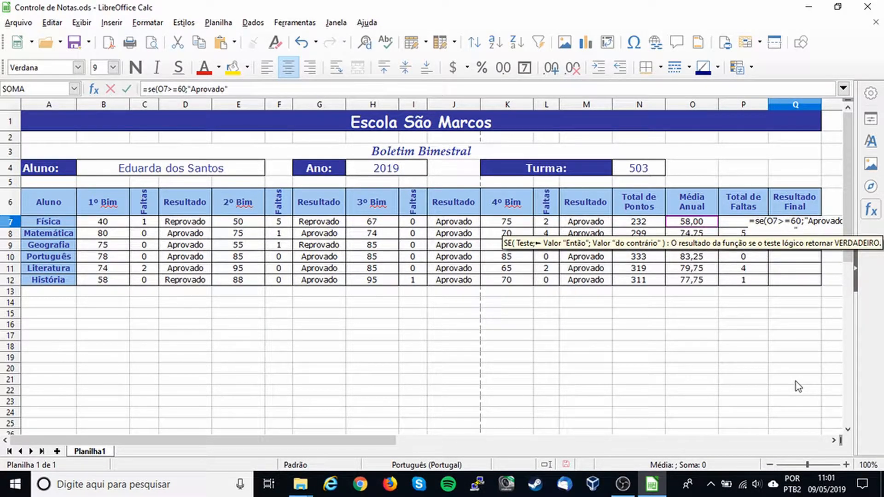
pyautogui.write(';"')
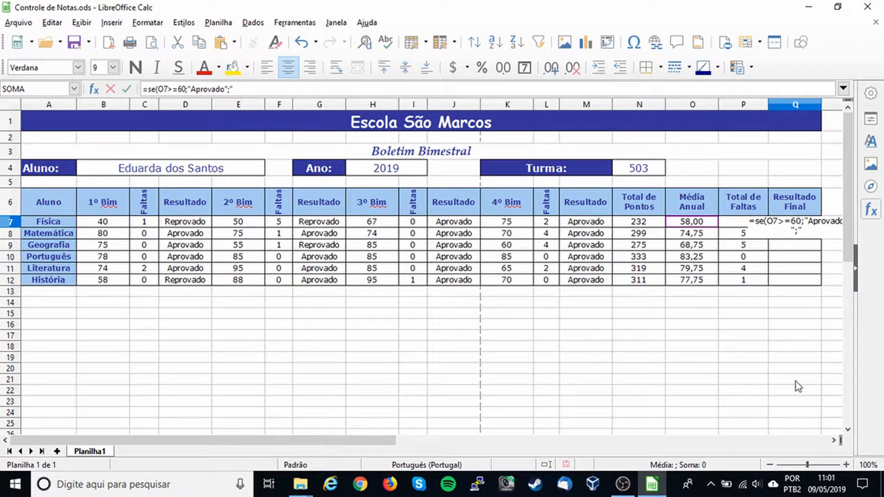
pyautogui.write('Reprovado')
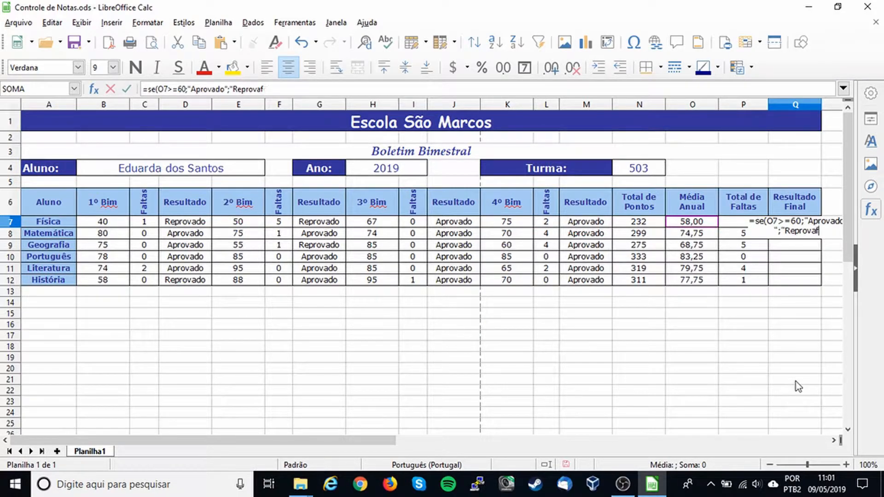
# Step: Complete the Q7 formula with "Aprovado" for a true test and "Reprovado" otherwise, =SE(O7>=60;"Aprovado";"Reprovado")
pyautogui.write('"')
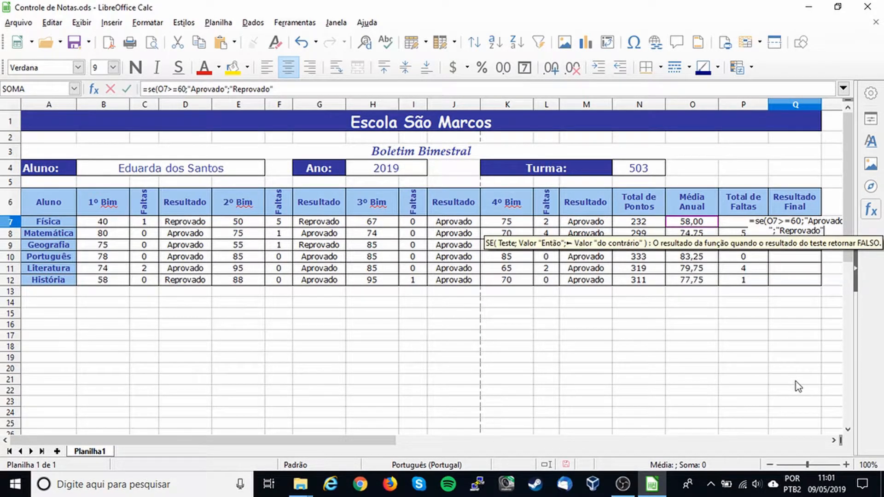
pyautogui.write(')')
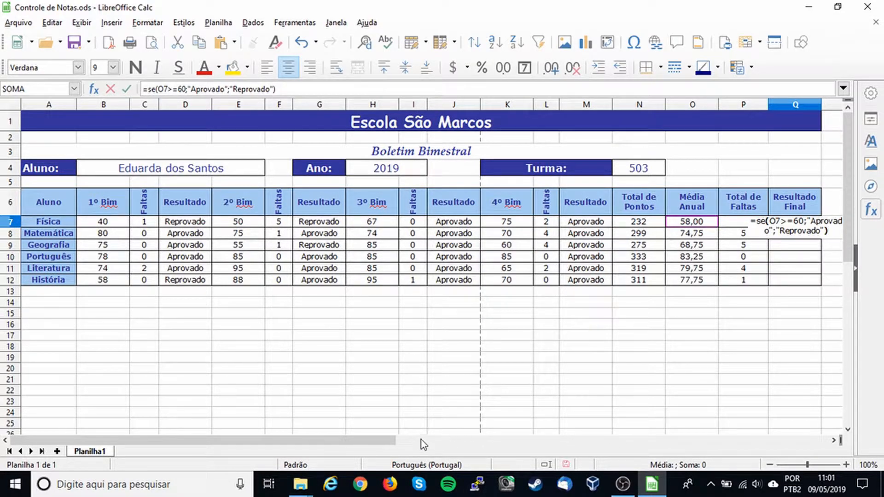
pyautogui.moveTo(399, 443); pyautogui.dragTo(432, 442)
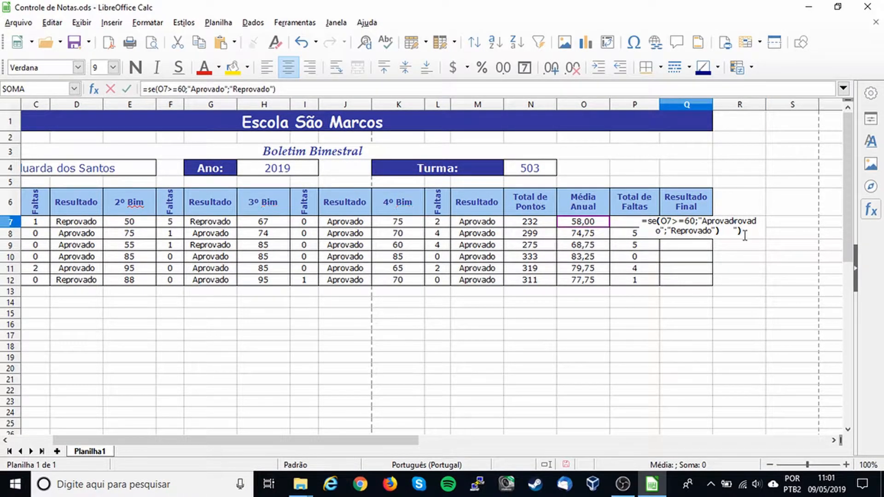
pyautogui.press('Return')
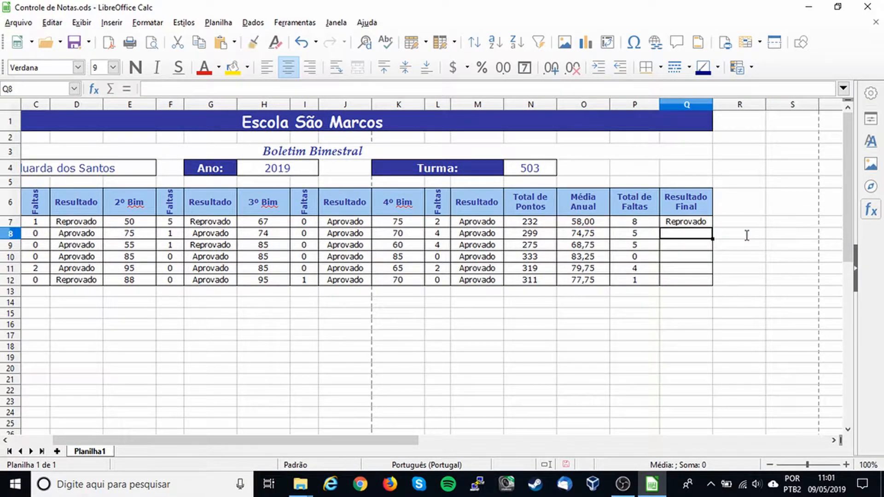
# Step: Check the SE formula in Q7 and compare its result with Física's annual average in O7
pyautogui.click(711, 224)
pyautogui.doubleClick(712, 223)
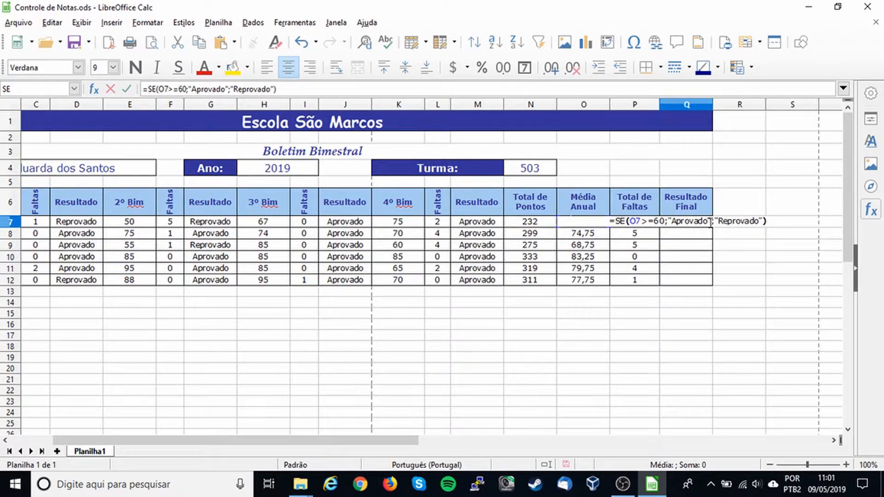
pyautogui.press('Return')
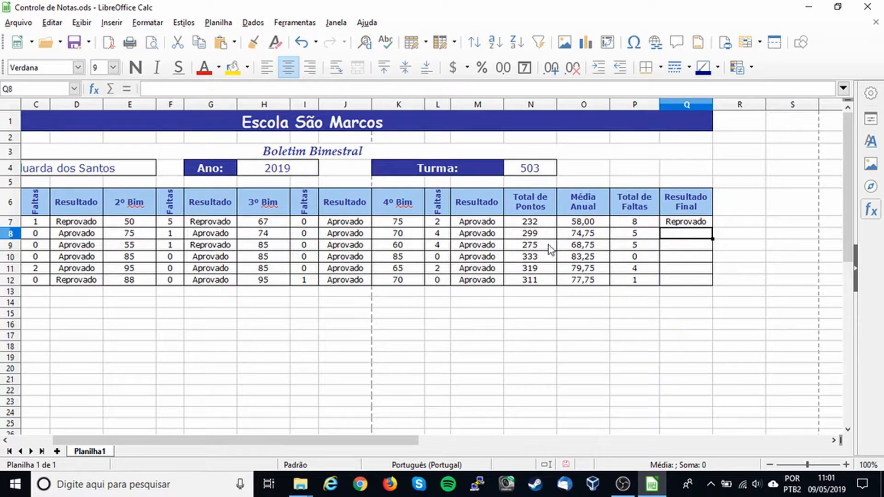
pyautogui.click(594, 221)
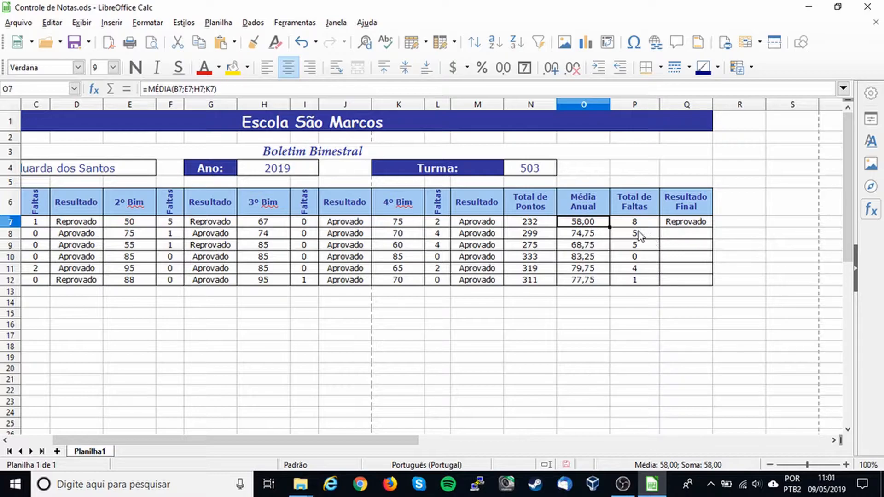
pyautogui.click(678, 233)
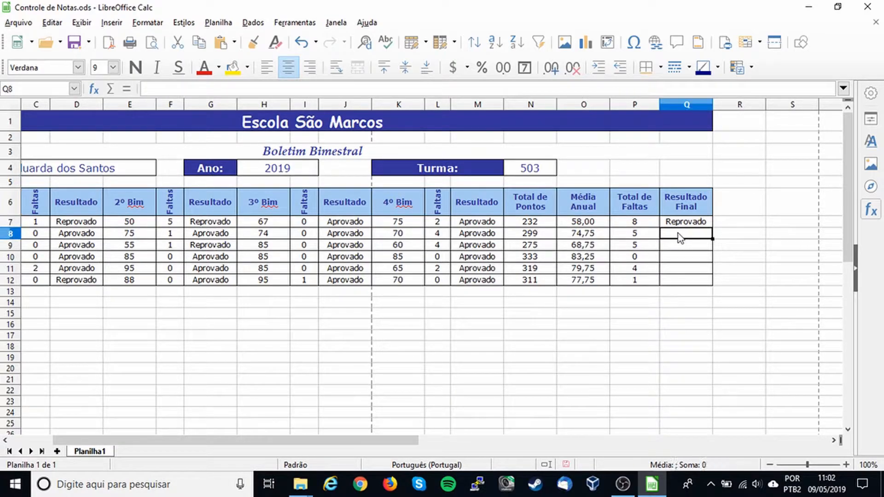
pyautogui.click(688, 224)
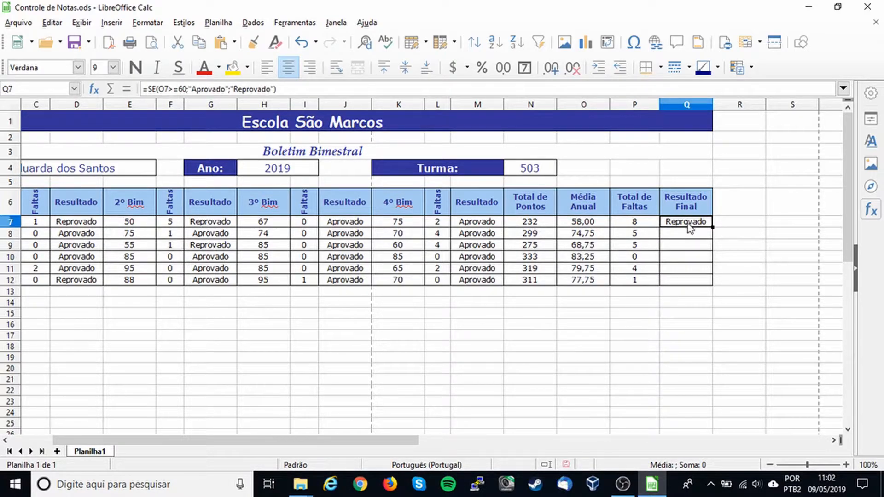
pyautogui.moveTo(714, 227)
pyautogui.mouseDown()
pyautogui.moveTo(711, 280)
pyautogui.moveTo(705, 227)
pyautogui.mouseUp()
# Step: Start an SE formula in Q8, the Resultado Final cell for Matemática, with the test O8>=60
pyautogui.click(698, 237)
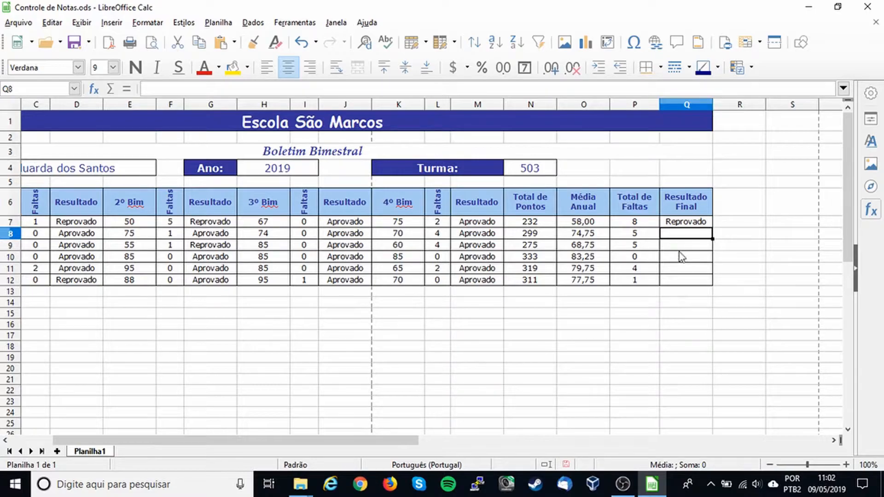
pyautogui.doubleClick(685, 233)
pyautogui.write('=se')
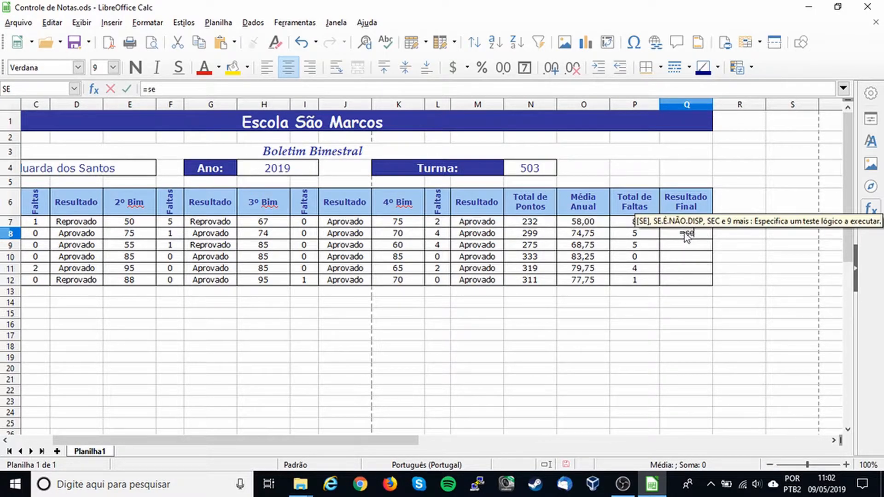
pyautogui.write('(')
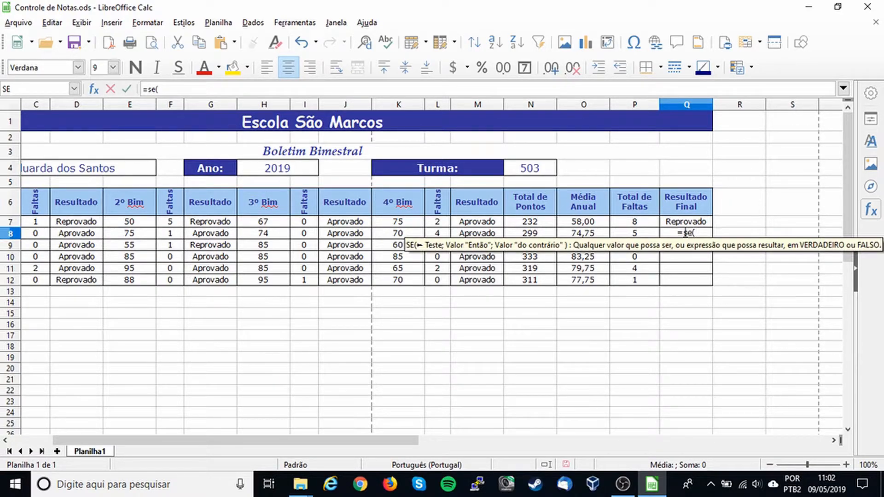
pyautogui.click(591, 236)
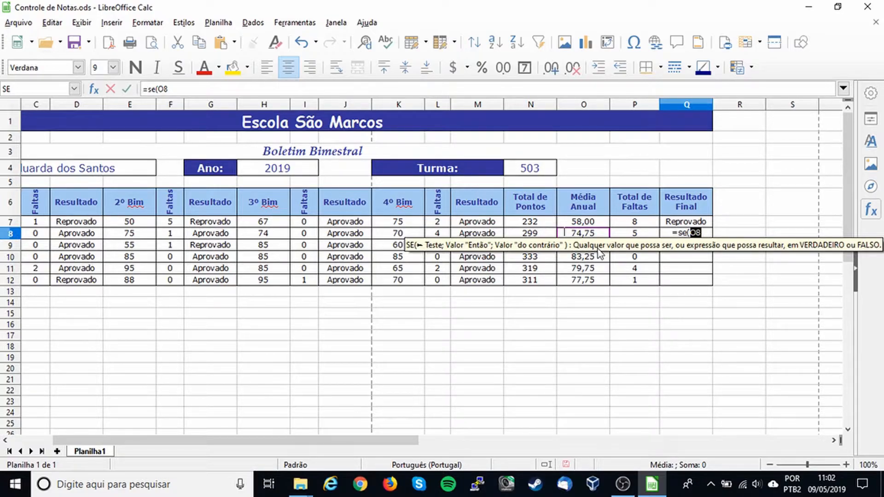
pyautogui.write('>=60;"Aprovado')
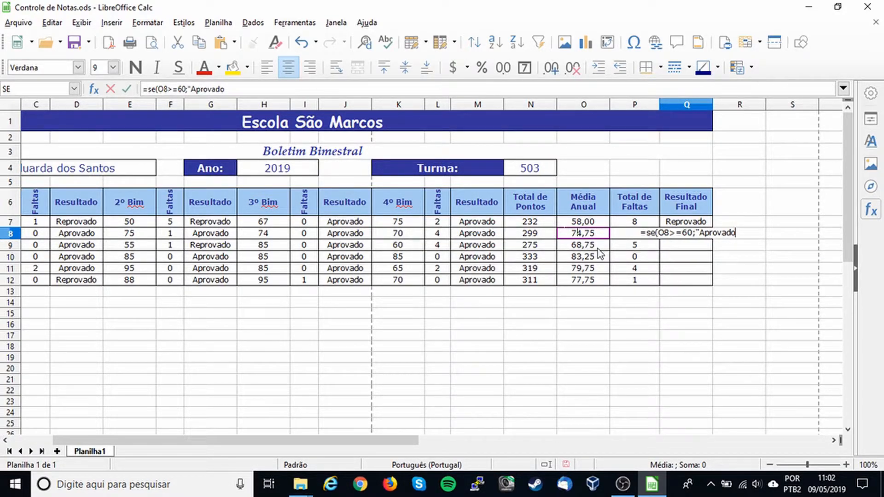
pyautogui.write('";')
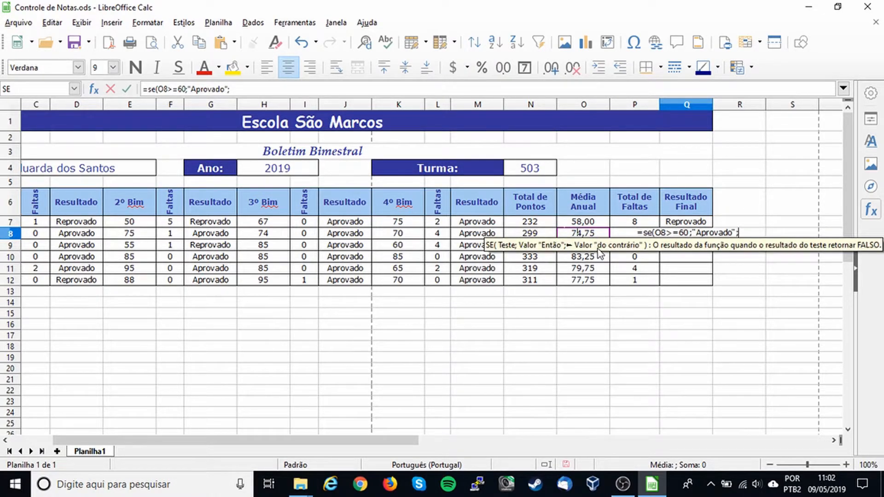
pyautogui.write('"Reprovado"')
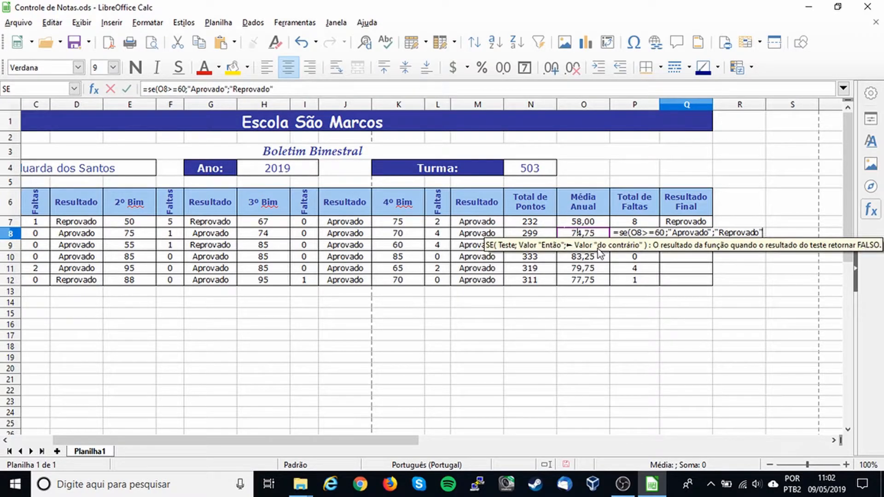
pyautogui.write(')')
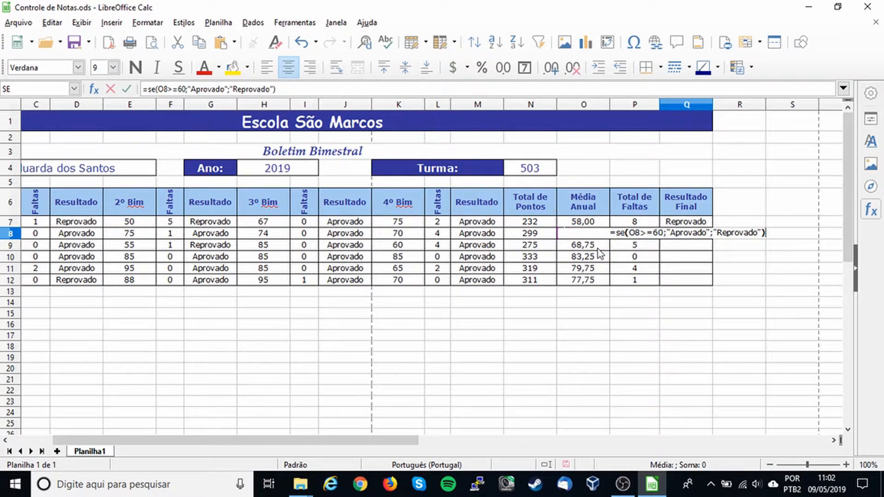
# Step: Complete the Q8 formula with the results "Aprovado" and "Reprovado", =SE(O8>=60;"Aprovado";"Reprovado")
pyautogui.press('Return')
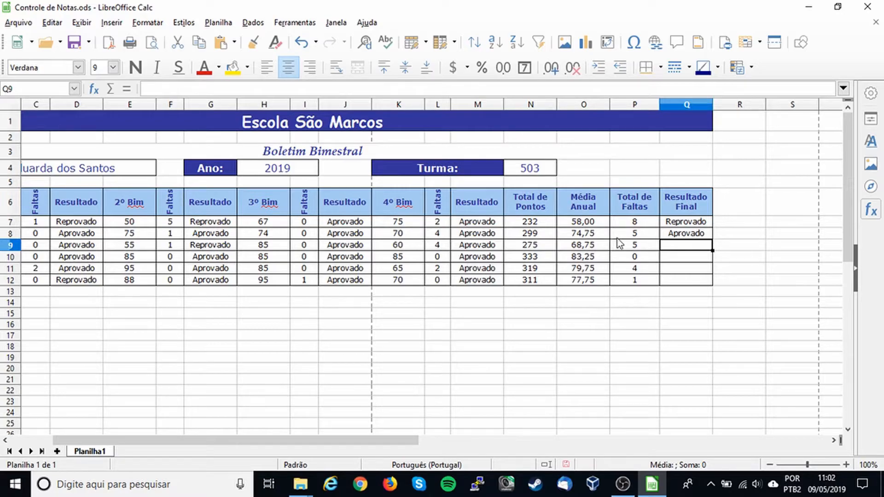
# Step: Go through the annual averages in O7:O12 one subject at a time to see which ones the final result depends on
pyautogui.click(592, 257)
pyautogui.click(595, 223)
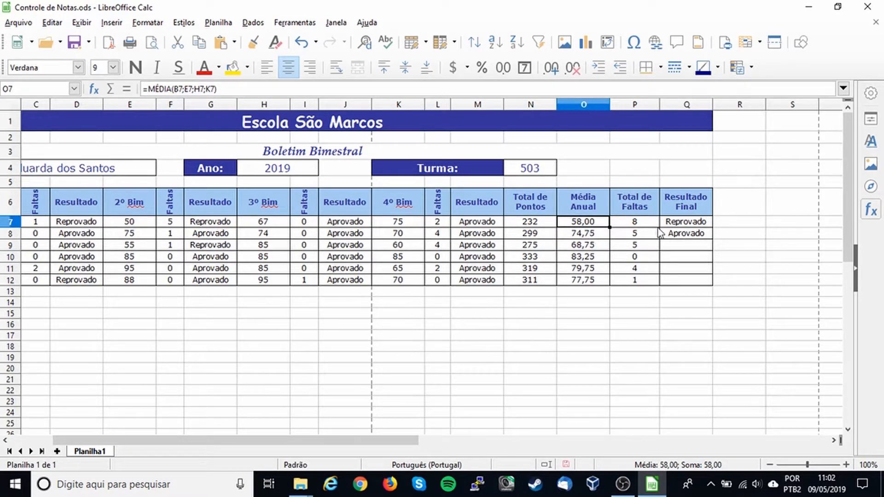
pyautogui.click(592, 234)
pyautogui.click(591, 245)
pyautogui.click(591, 258)
pyautogui.click(591, 268)
pyautogui.click(593, 280)
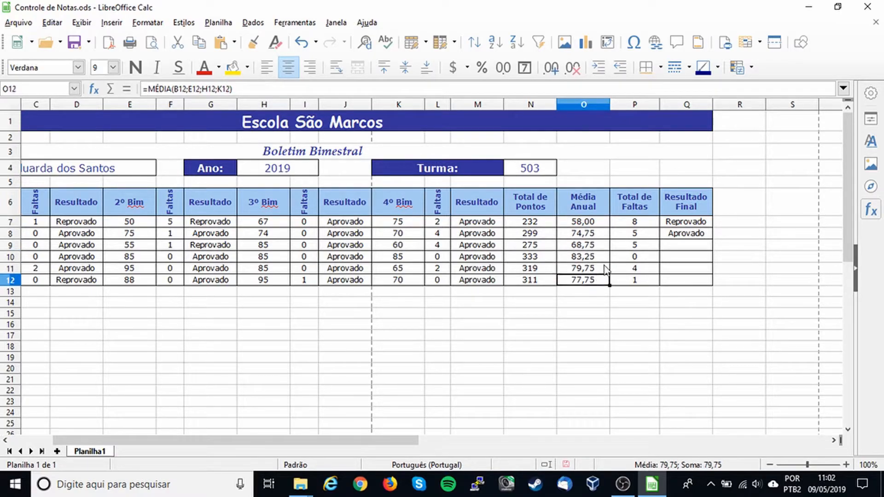
# Step: Fill the SE formula from Q7 down through Q12 and check the copied formulas in the Resultado Final column
pyautogui.click(699, 223)
pyautogui.moveTo(713, 227); pyautogui.dragTo(714, 282)
pyautogui.click(695, 282)
pyautogui.click(693, 270)
pyautogui.click(692, 257)
pyautogui.click(692, 246)
pyautogui.click(691, 235)
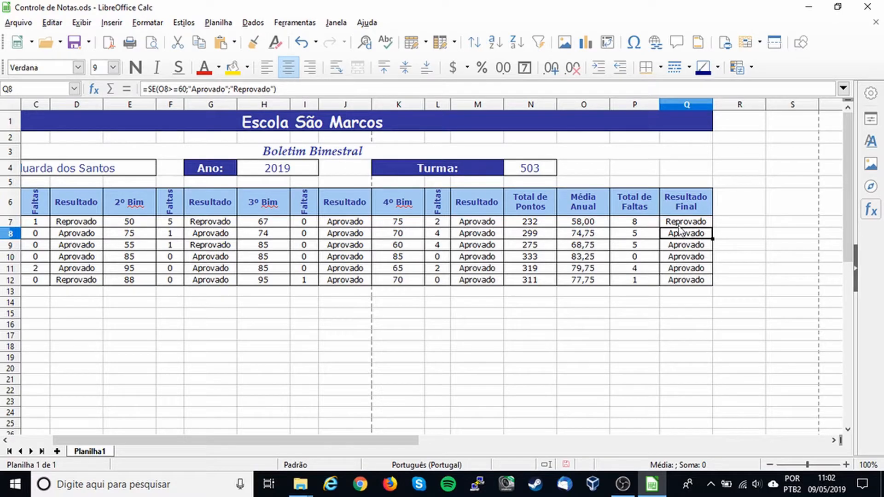
# Step: Compare the SE formula and result in Q7 with the Média Anual in O7
pyautogui.click(674, 225)
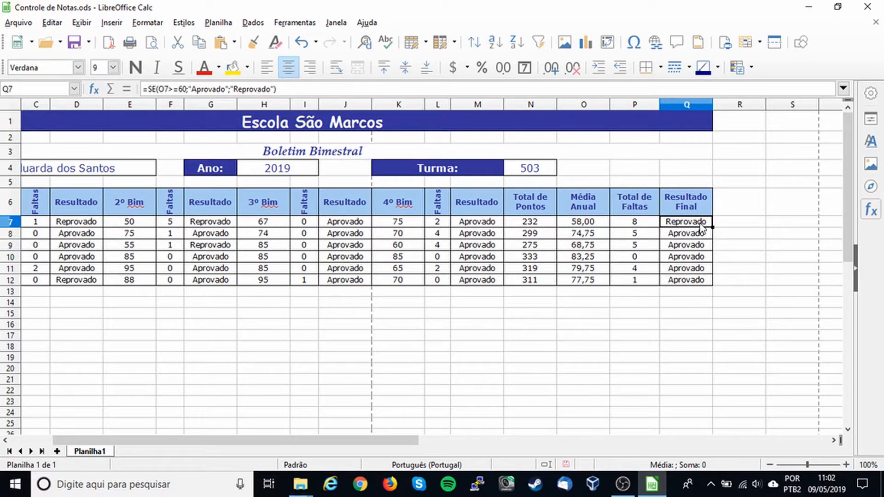
pyautogui.click(581, 225)
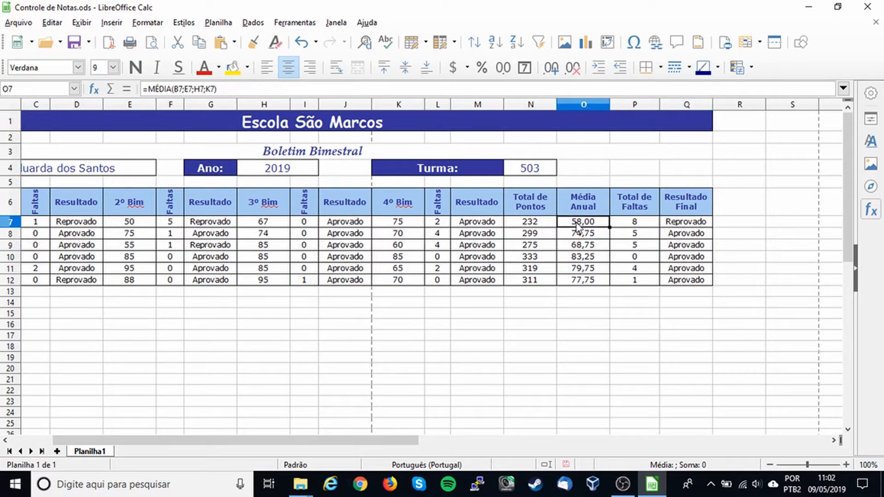
pyautogui.click(699, 225)
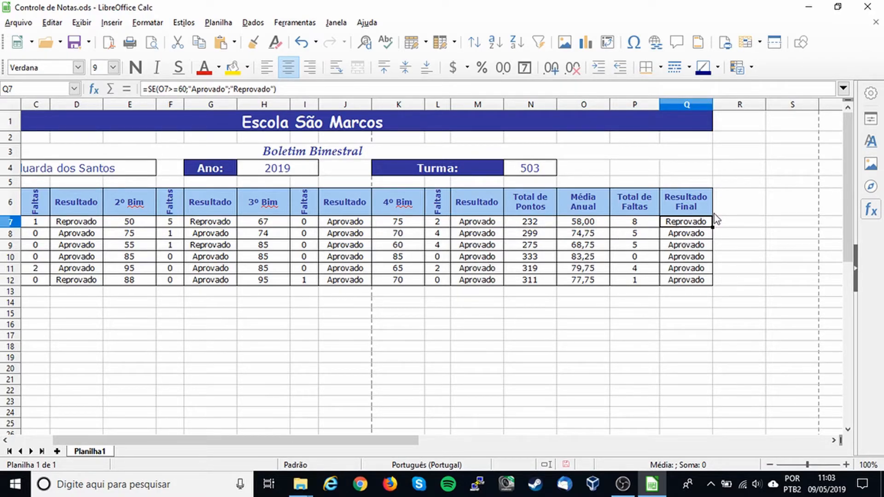
pyautogui.moveTo(366, 435); pyautogui.dragTo(479, 440)
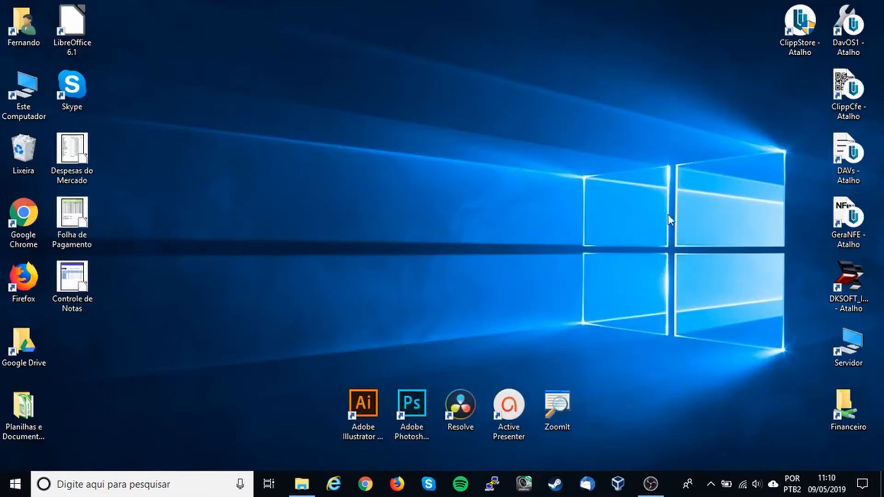